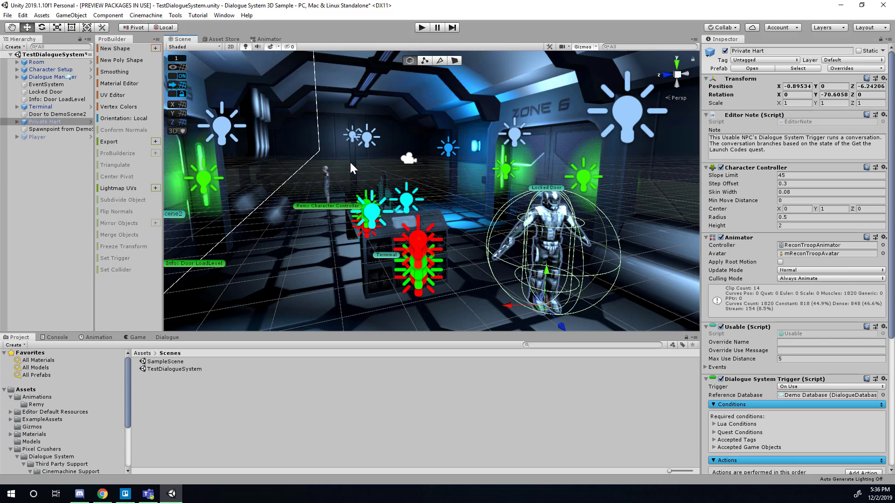
key(w)
right_drag(350, 161, 379, 173)
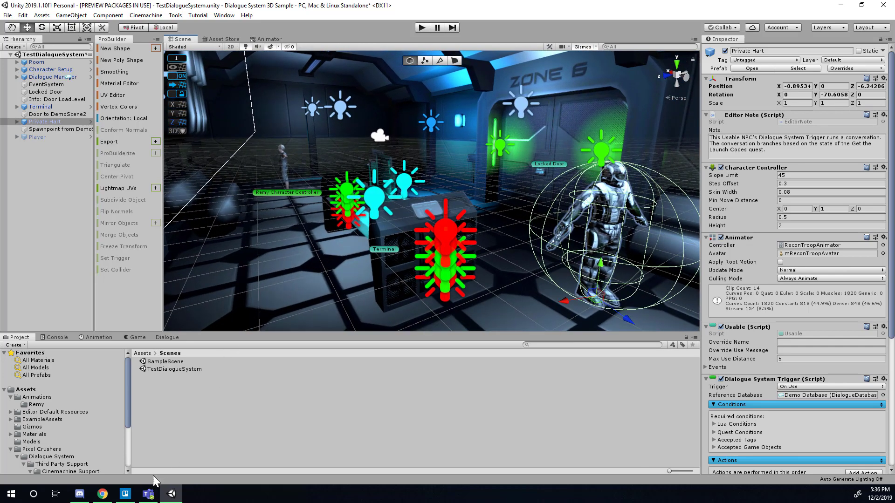
Step: Switch to Chrome, open the dialogue-system-third-person-sample repository on GitHub in a new tab, and view its clone and download options
click(103, 495)
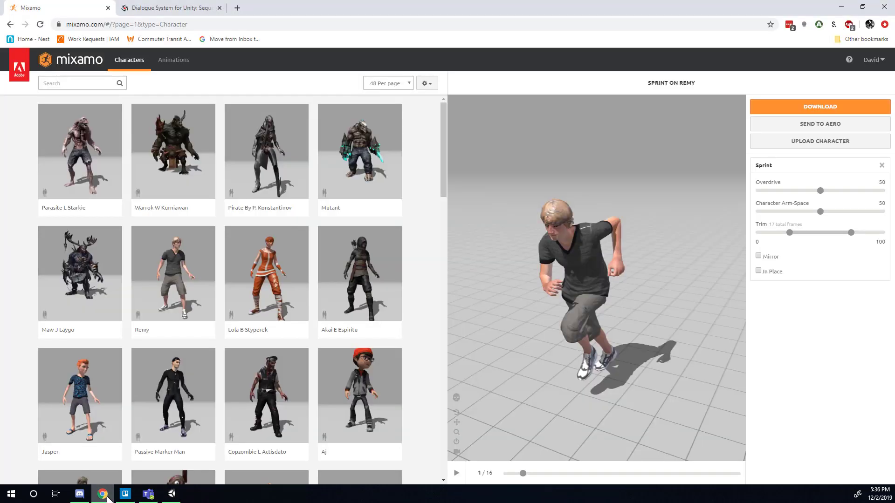
click(240, 8)
text(github.com)
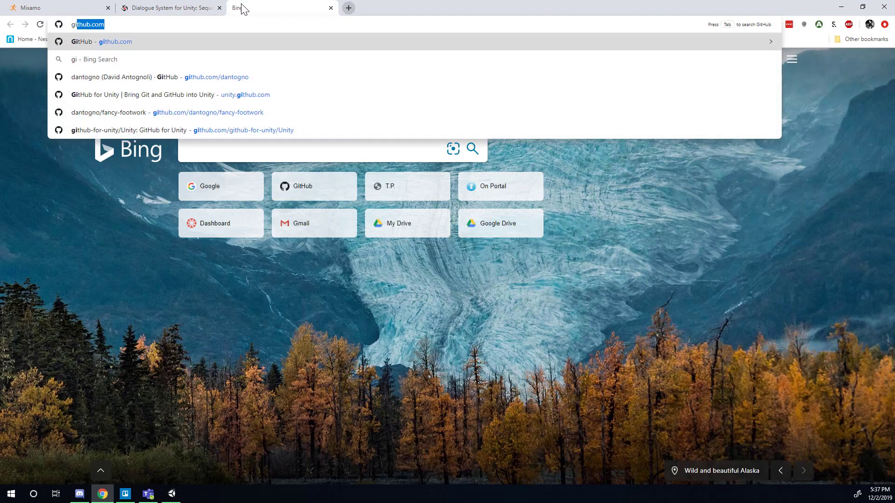
key(Return)
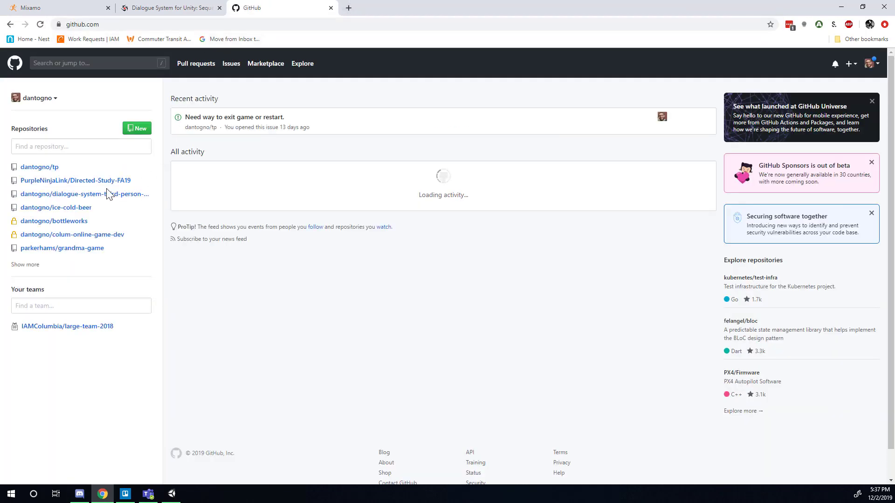
click(69, 194)
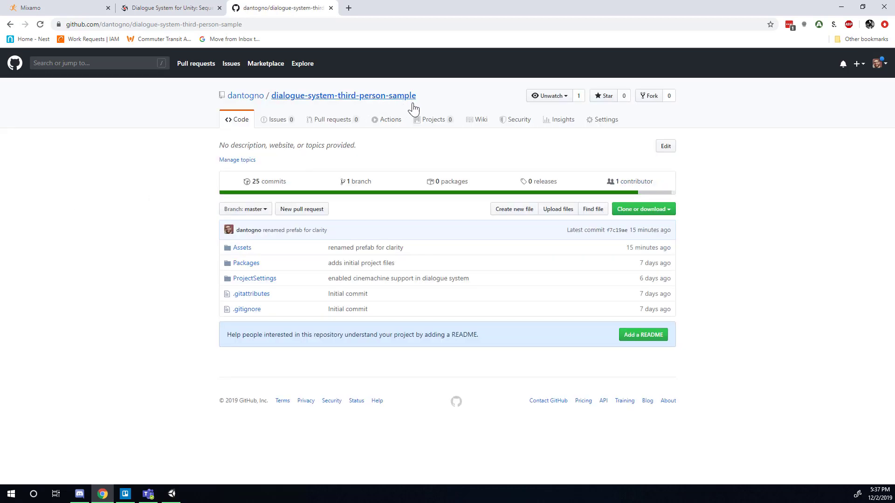
click(646, 213)
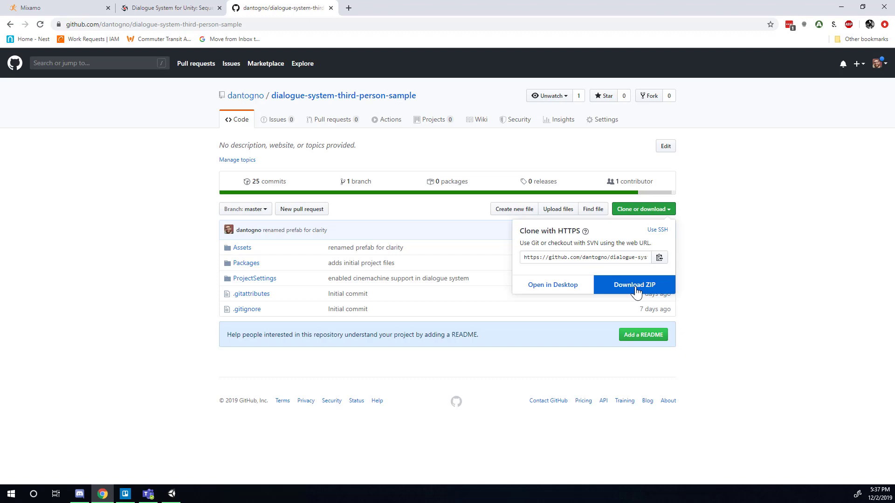
click(289, 480)
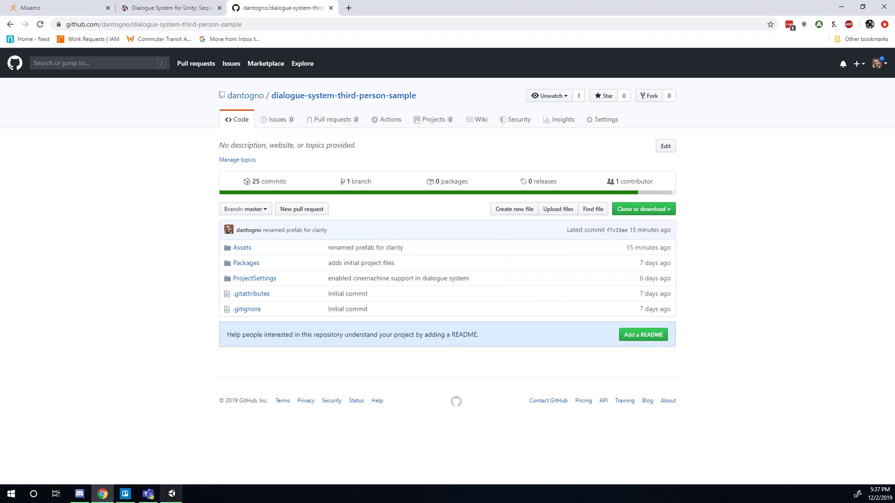
Step: Select the TestDialogueSystem scene asset in Unity, then highlight the GitHub repository's web address in Chrome
click(173, 496)
click(170, 369)
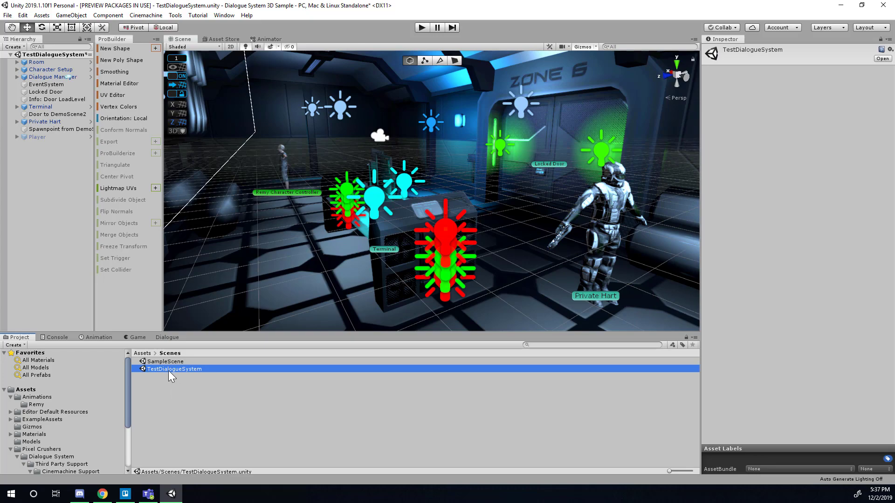
key(alt+Tab)
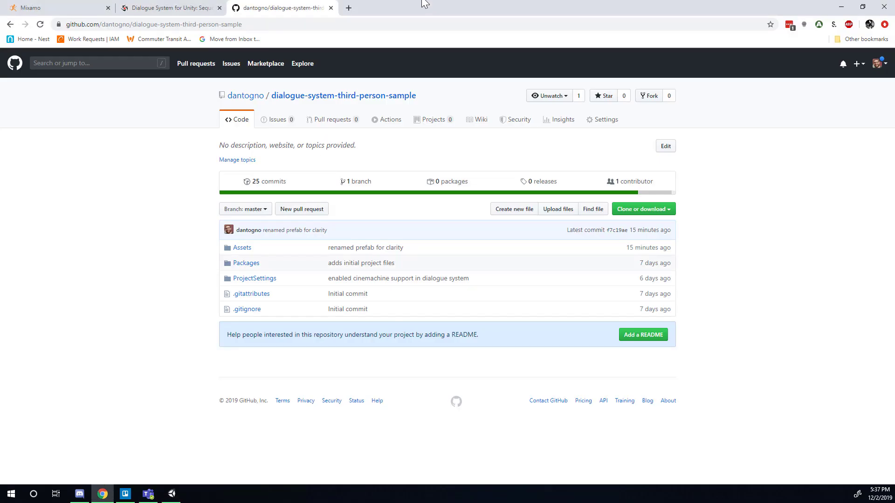
click(325, 22)
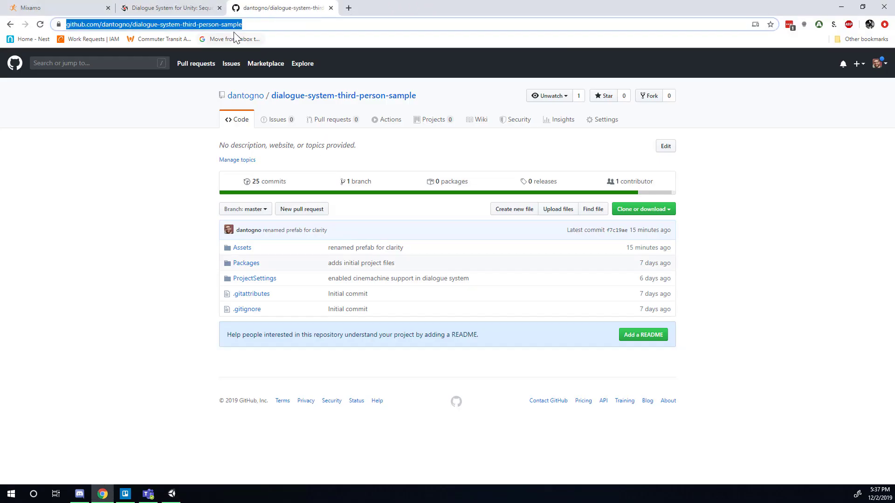
Step: Return to Unity, run the TestDialogueSystem scene in play mode and enlarge the Game view
key(alt+Tab)
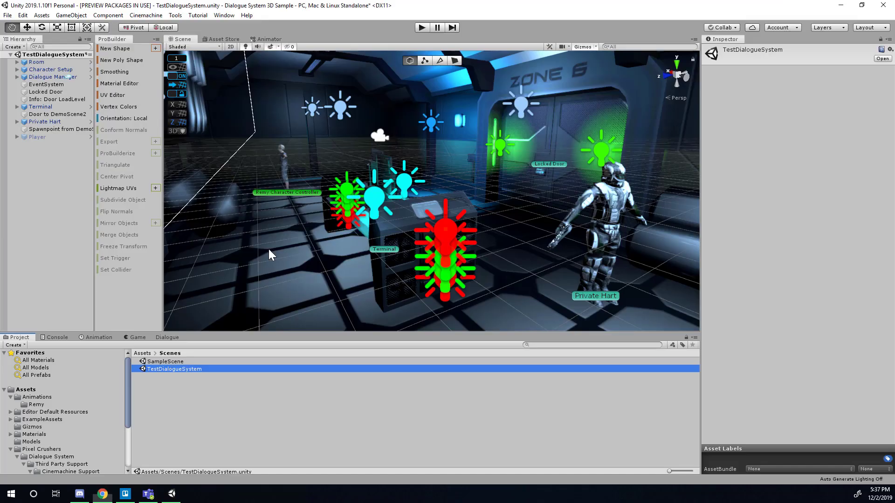
double_click(174, 370)
click(475, 267)
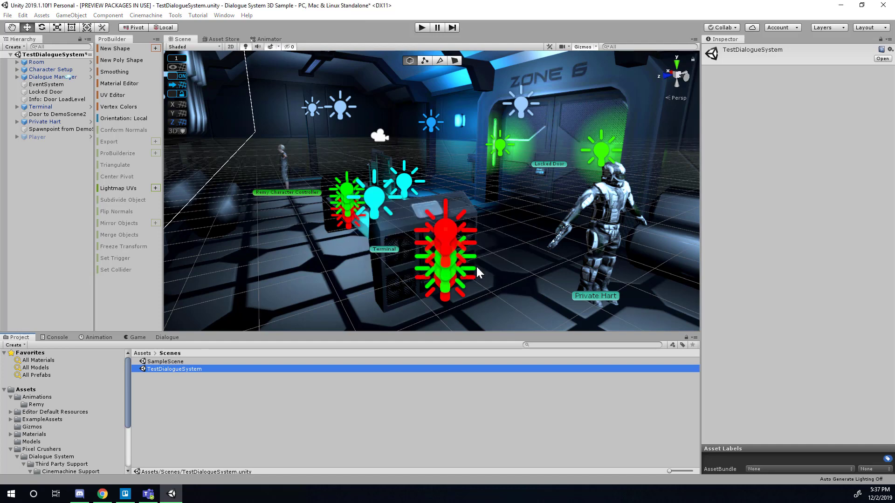
click(421, 28)
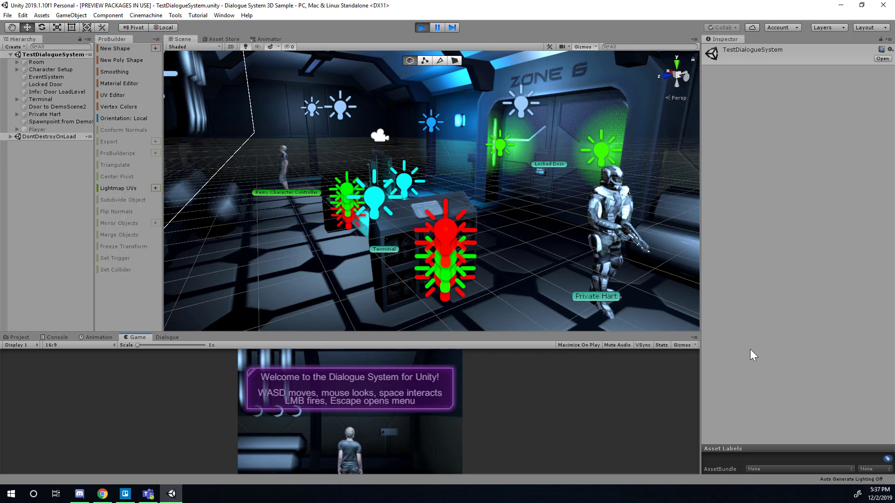
drag(531, 332, 531, 264)
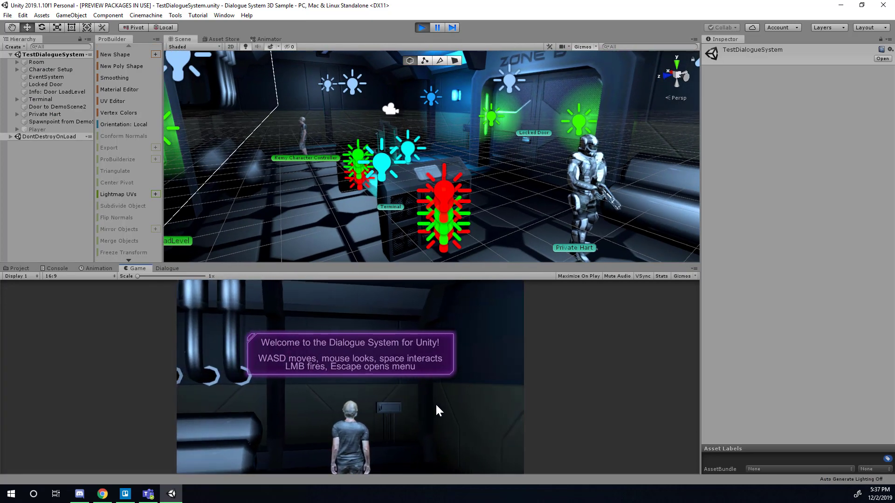
Step: Play-test the scene by running the character through the room to Private Hart and starting a conversation with him
key(w)
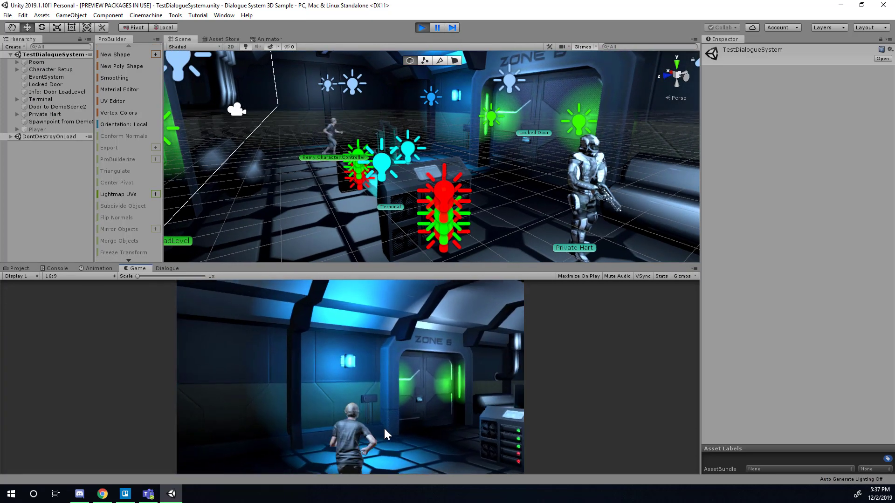
key(w)
key(a)
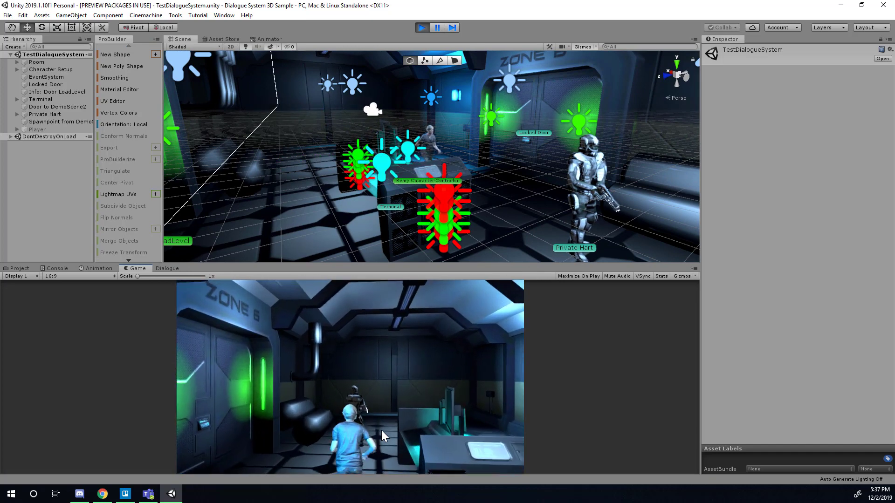
key(d)
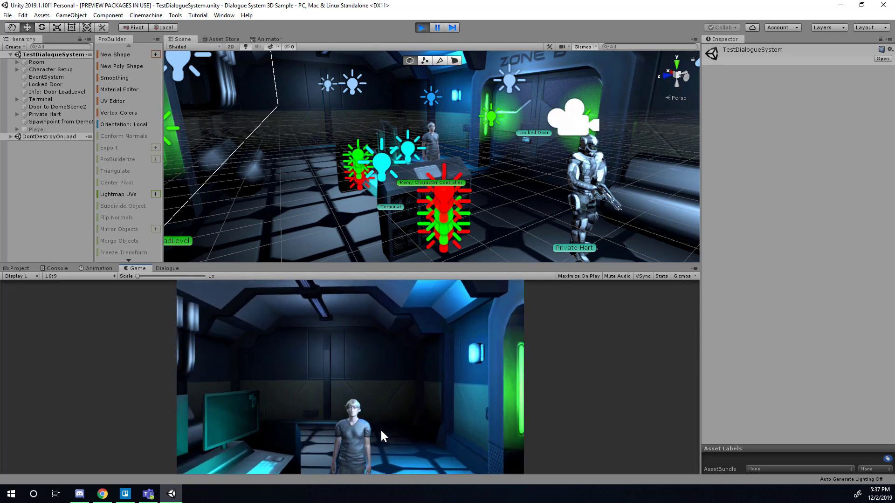
key(w)
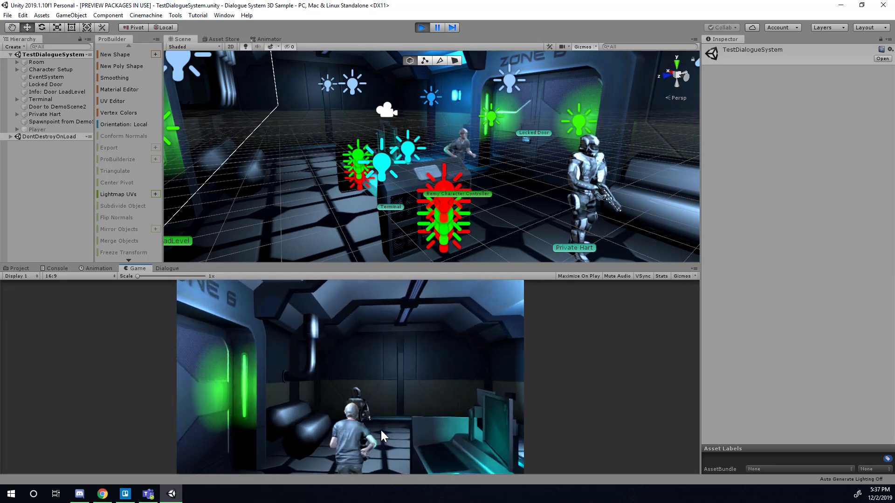
key(w)
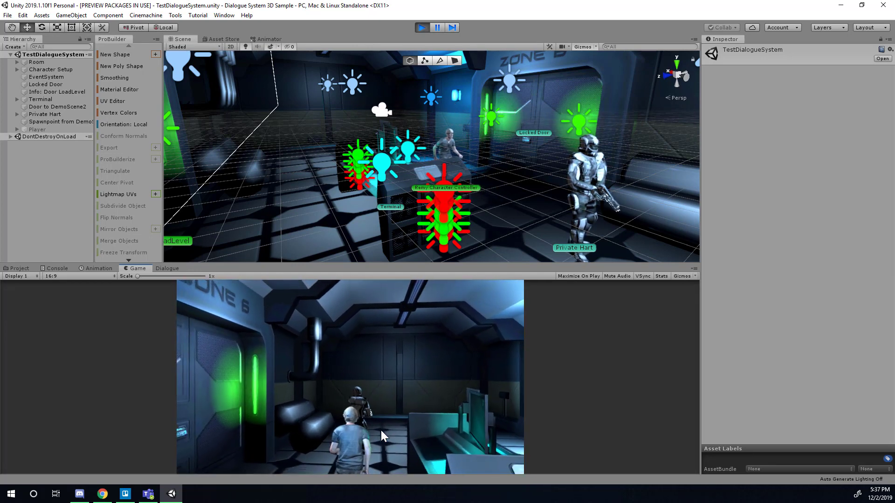
key(w)
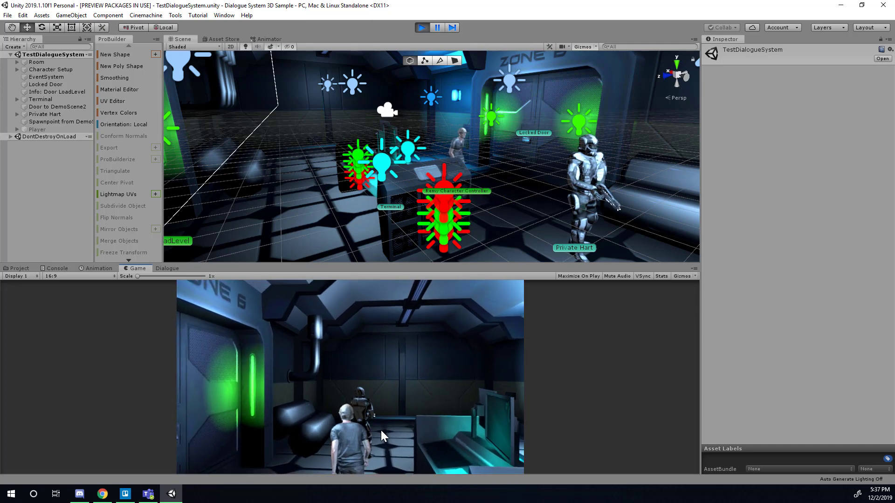
key(w)
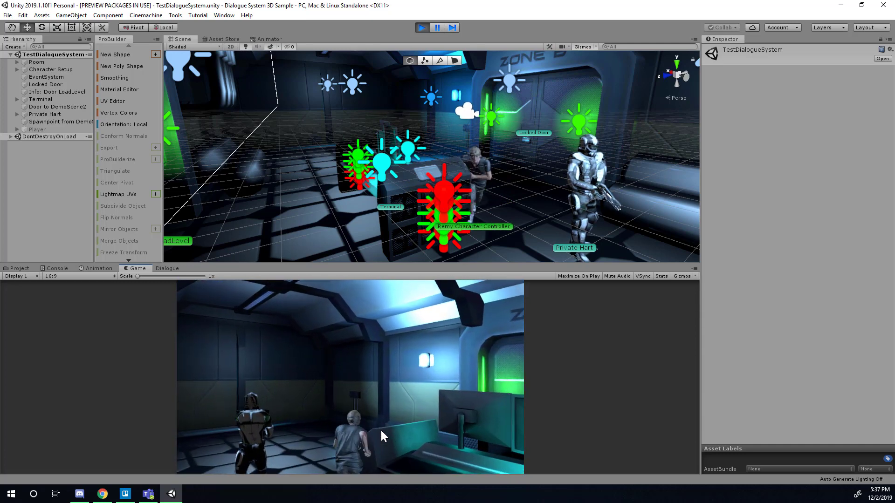
key(w)
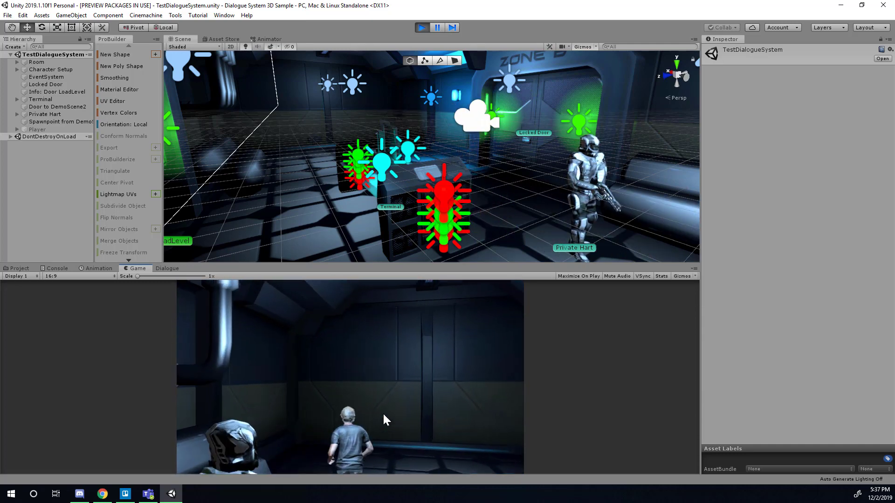
key(w)
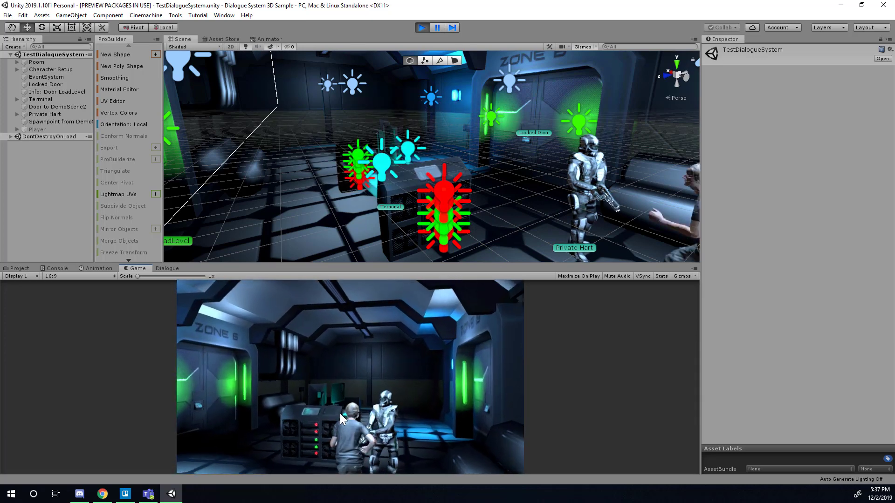
key(w)
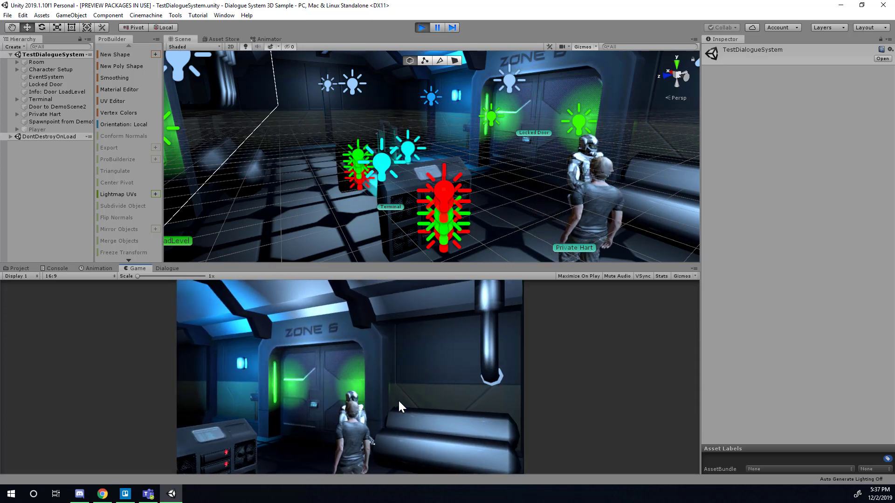
key(space)
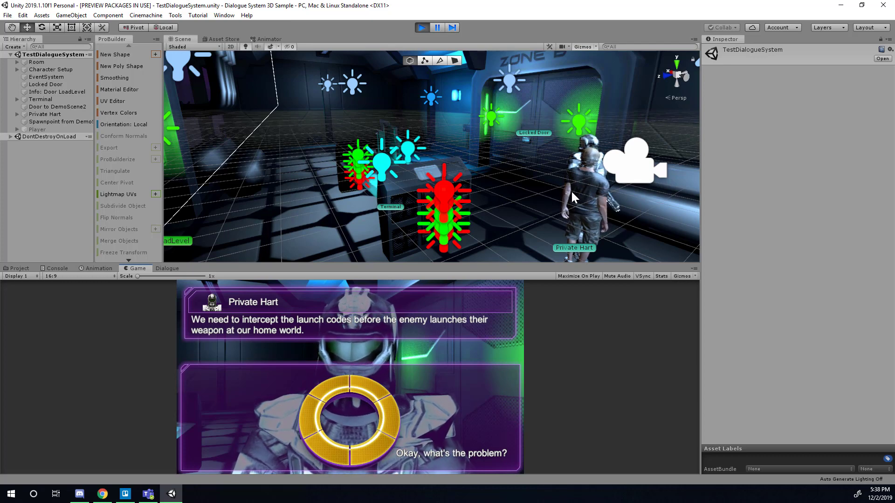
Step: Stop play mode and bring the Remy Character Controller into close view in the scene
click(422, 28)
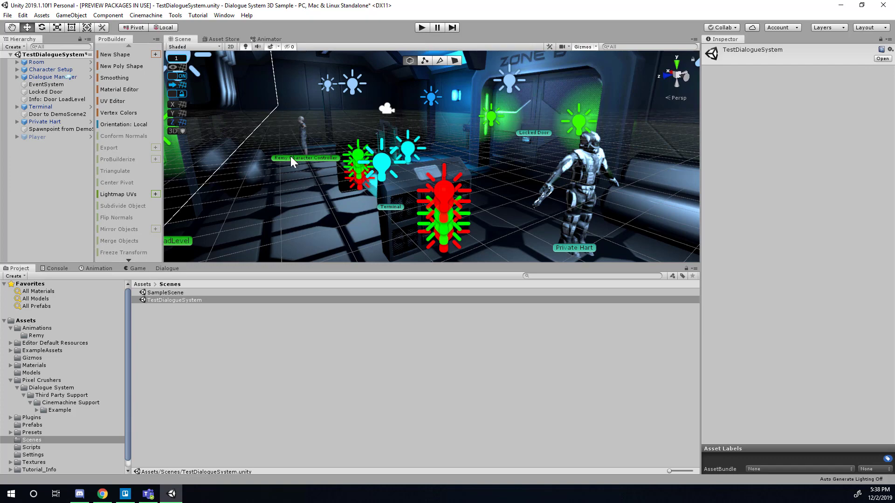
key(w)
right_drag(290, 159, 224, 209)
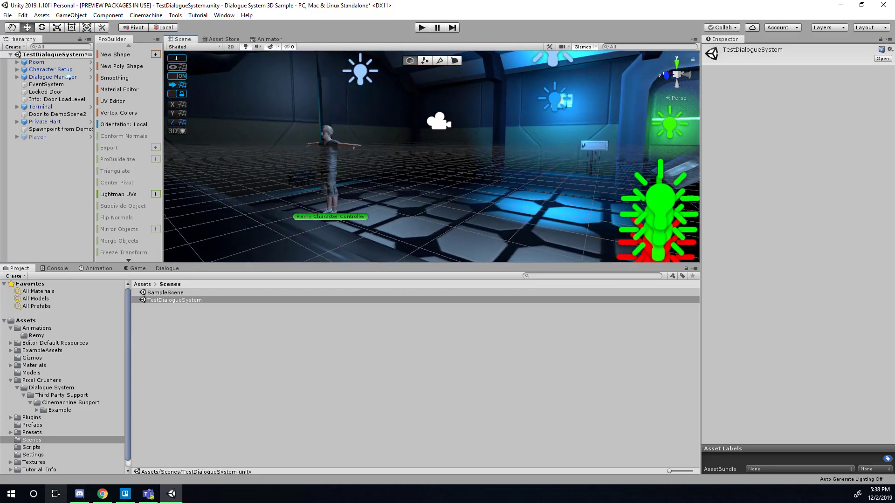
Step: Switch to Mixamo in Chrome and load the Akai character in place of Remy
click(102, 494)
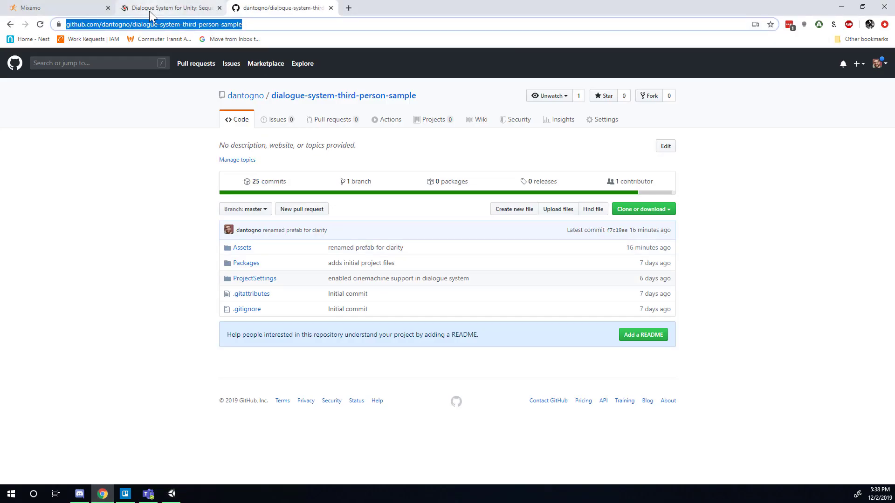
click(47, 8)
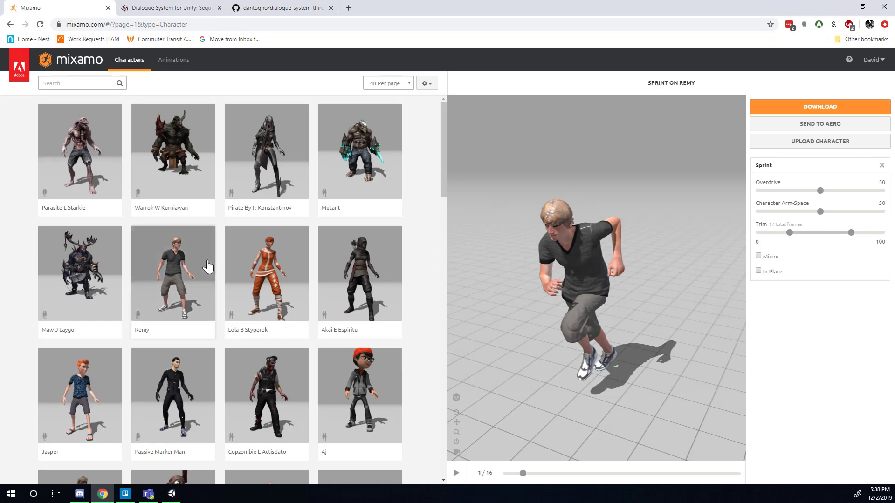
click(383, 276)
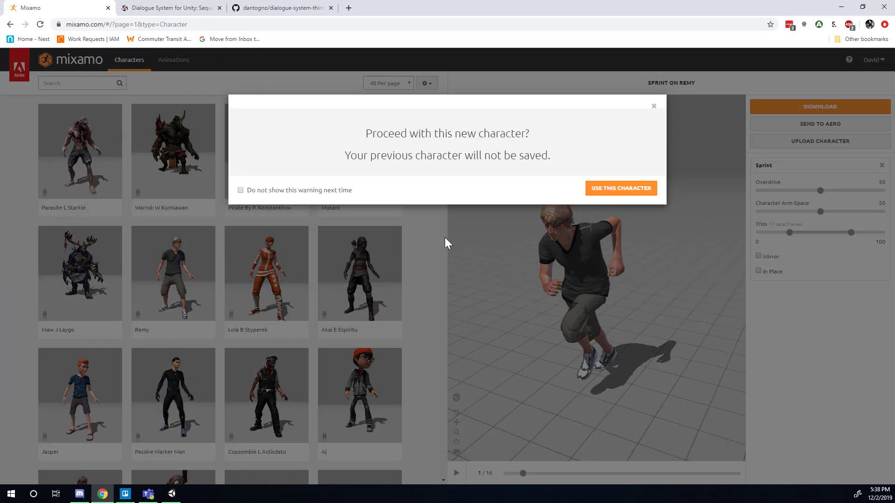
click(625, 191)
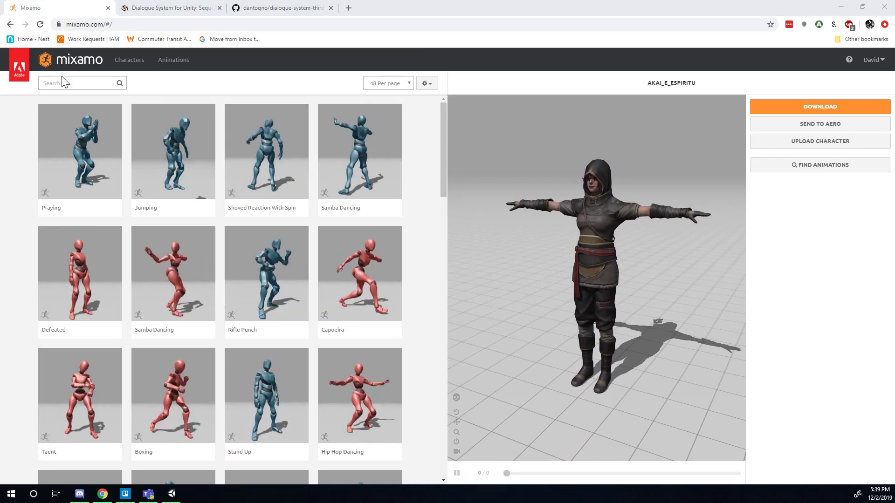
Step: Return to Mixamo's character list, load the Pirate character as the new model, and browse further characters
click(125, 60)
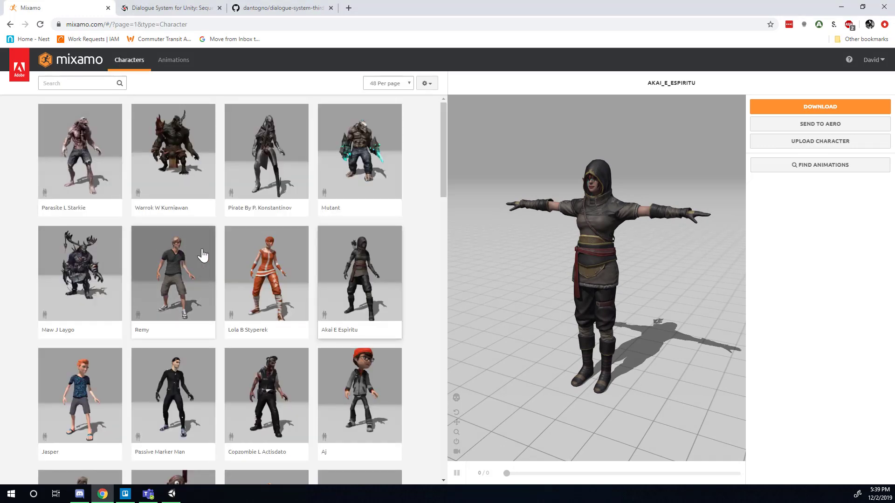
click(370, 198)
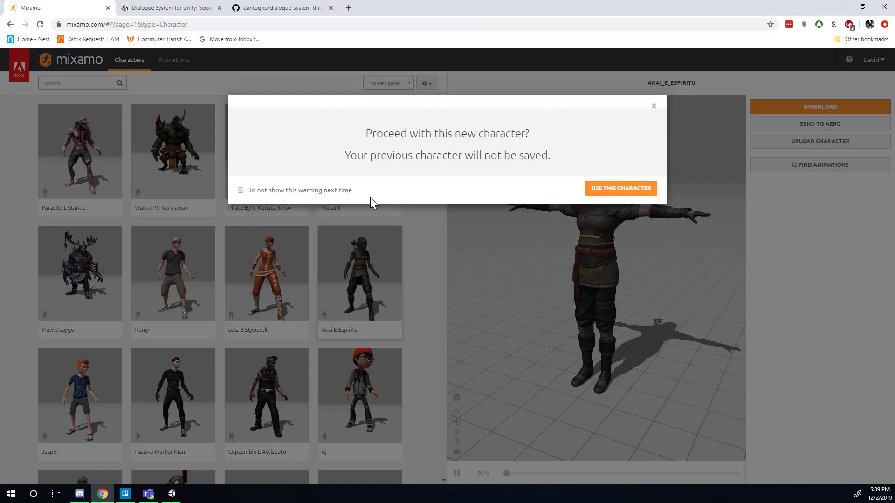
click(599, 188)
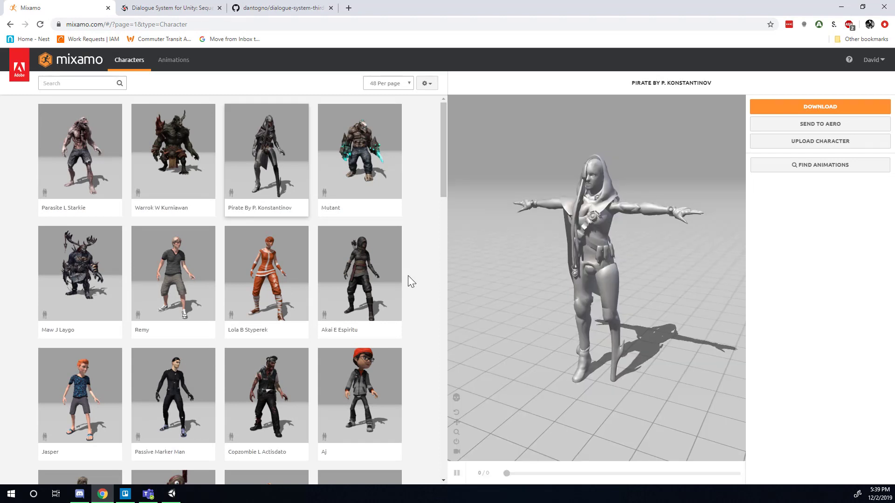
scroll(207, 308, down, 1)
scroll(208, 308, down, 1)
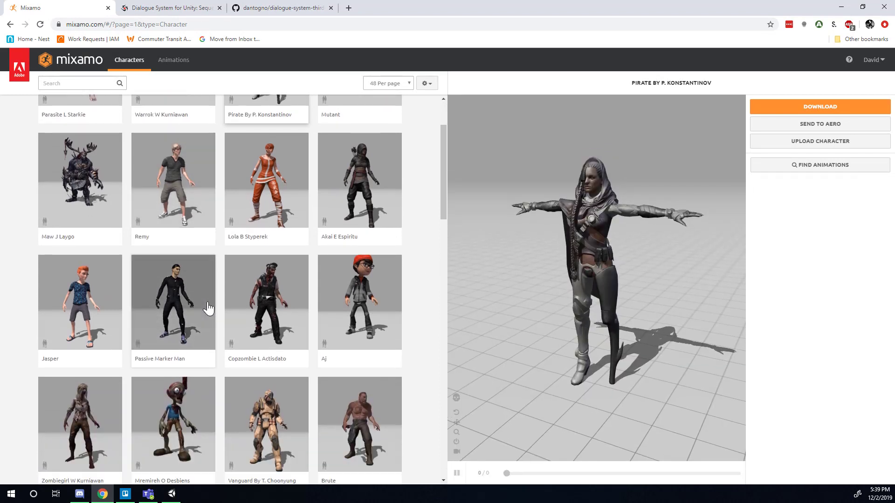
Step: Load the Akai E Espiritu character in place of the Pirate and turn it to face the front
scroll(208, 307, down, 6)
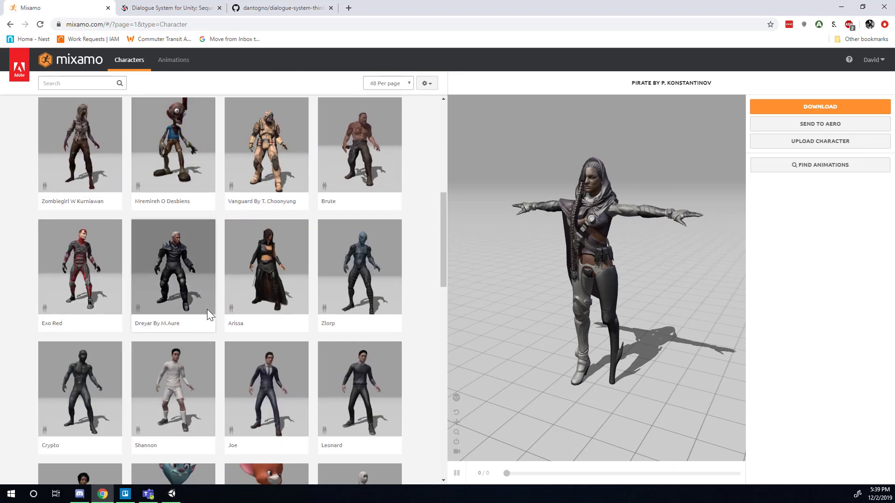
scroll(155, 340, down, 2)
scroll(155, 340, up, 10)
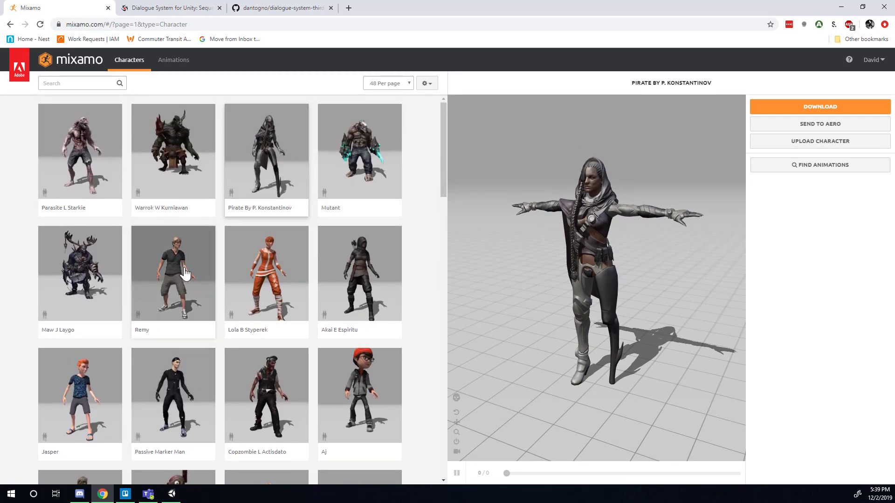
click(372, 282)
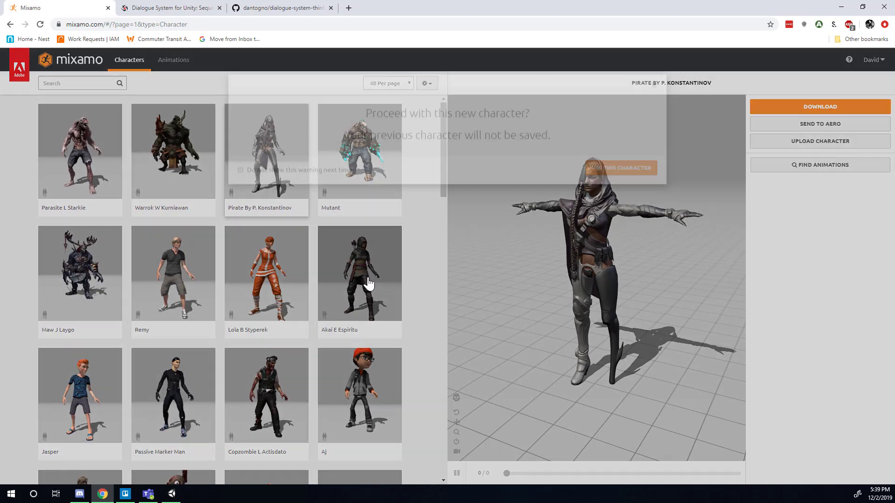
click(623, 190)
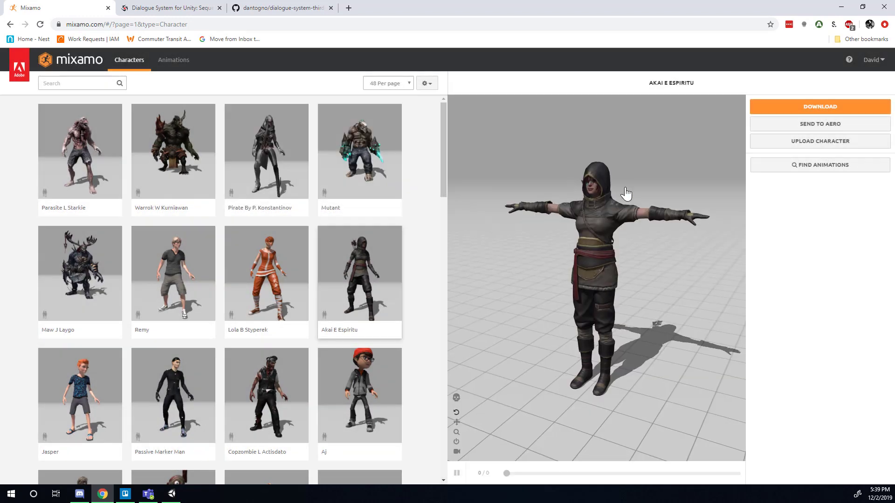
drag(633, 252, 424, 357)
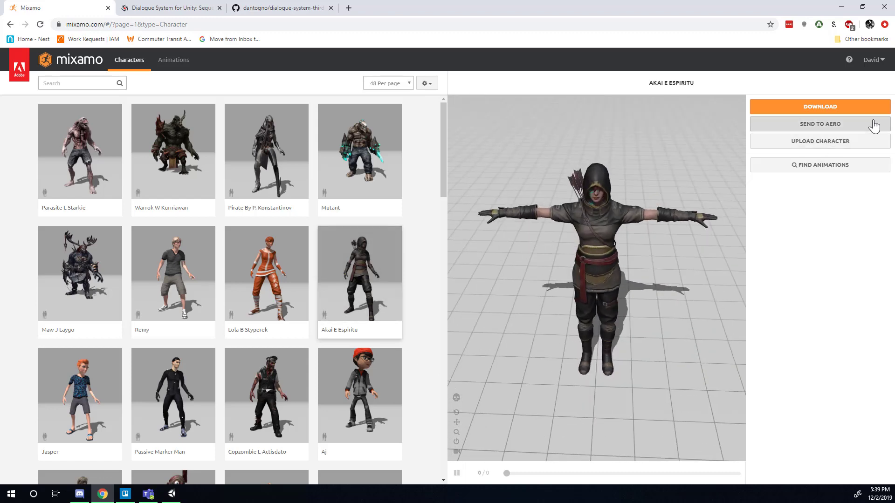
Step: Download the Akai character in the FBX for Unity (.fbx) format
click(858, 111)
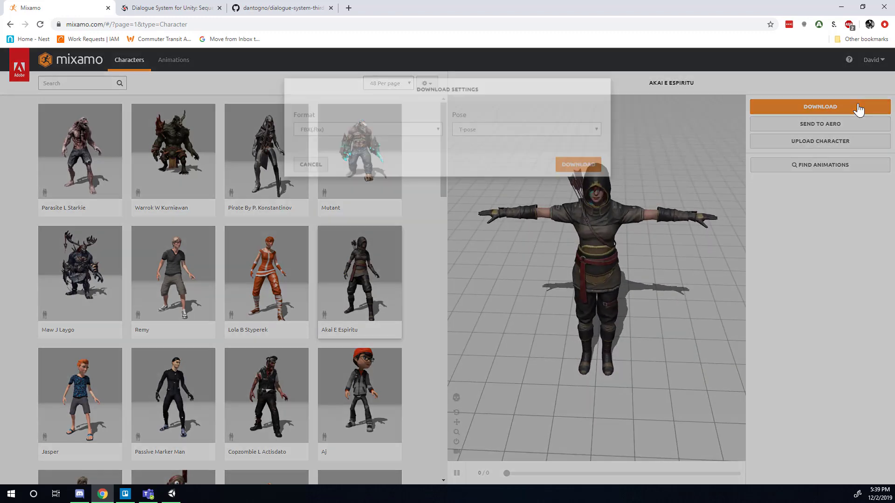
click(406, 148)
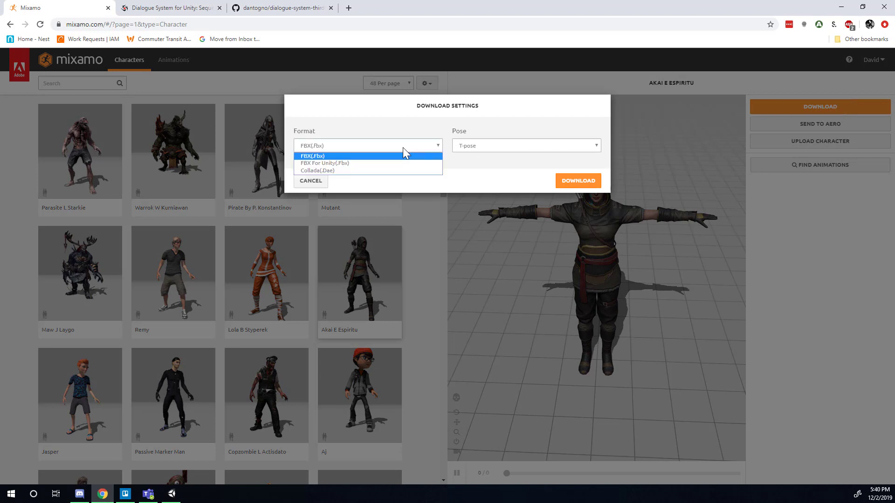
click(360, 163)
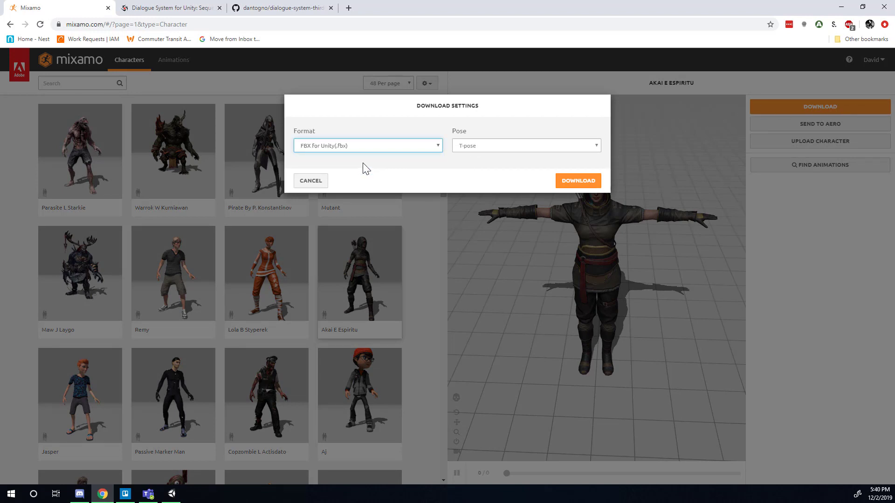
click(586, 182)
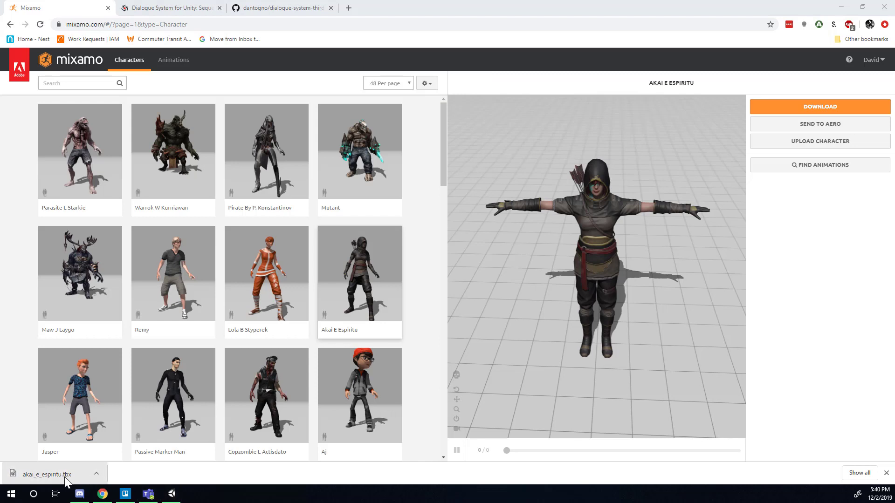
Step: Switch to Unity and open the project's Models folder under Assets
click(171, 495)
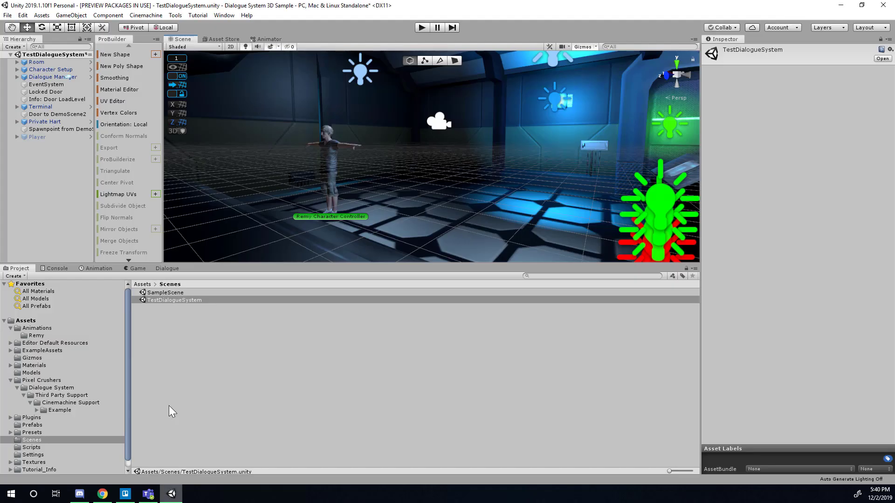
click(26, 321)
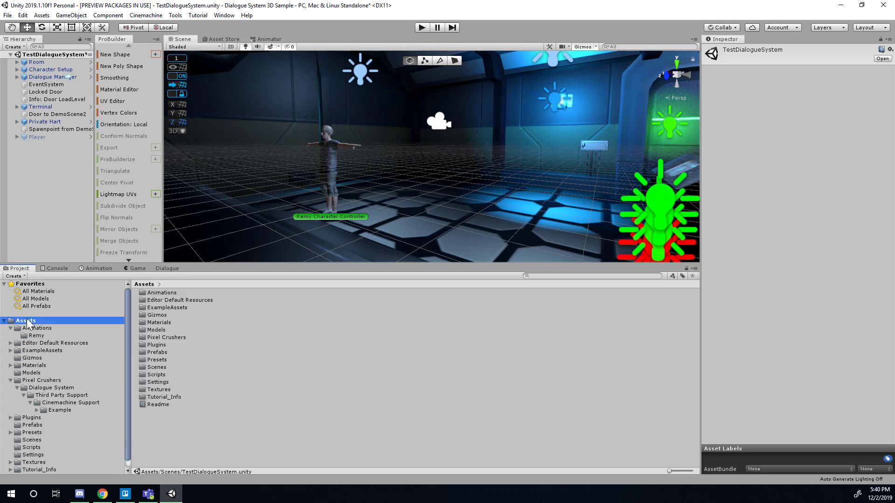
double_click(159, 329)
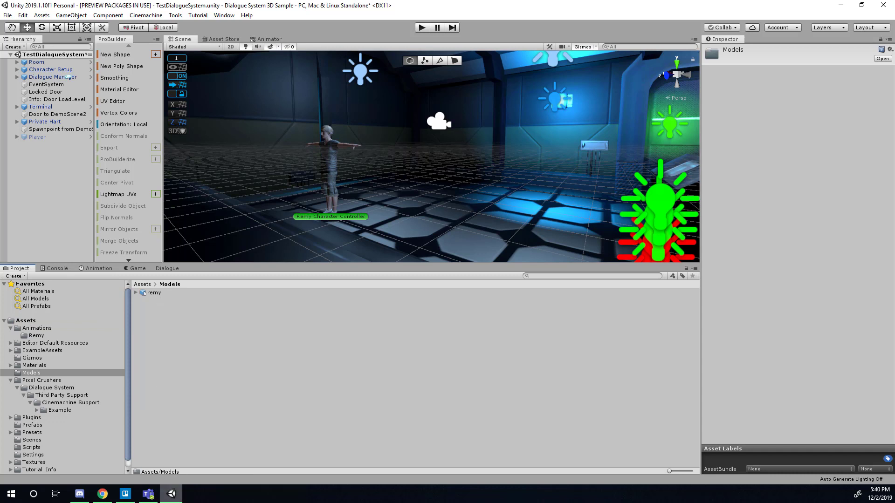
Step: Locate the downloaded akai_e_espiritu.fbx through Chrome, import it into Unity's Models folder and preview the model from the front
click(102, 493)
click(97, 474)
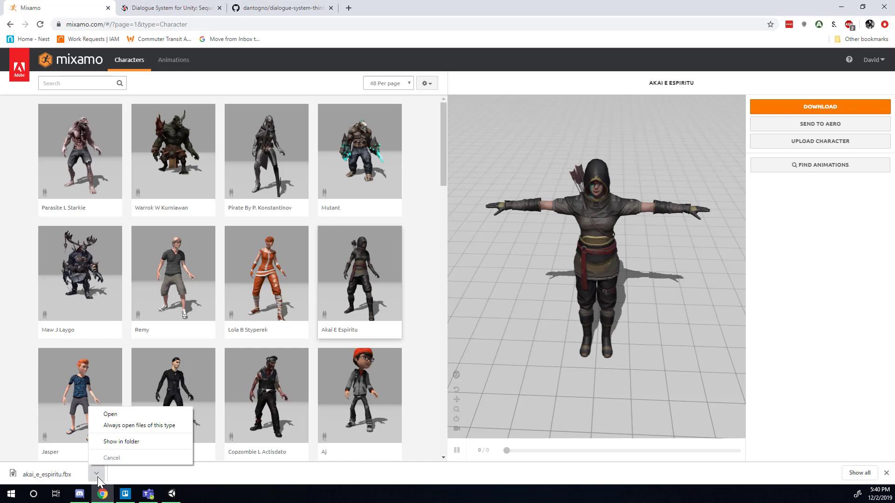
click(122, 443)
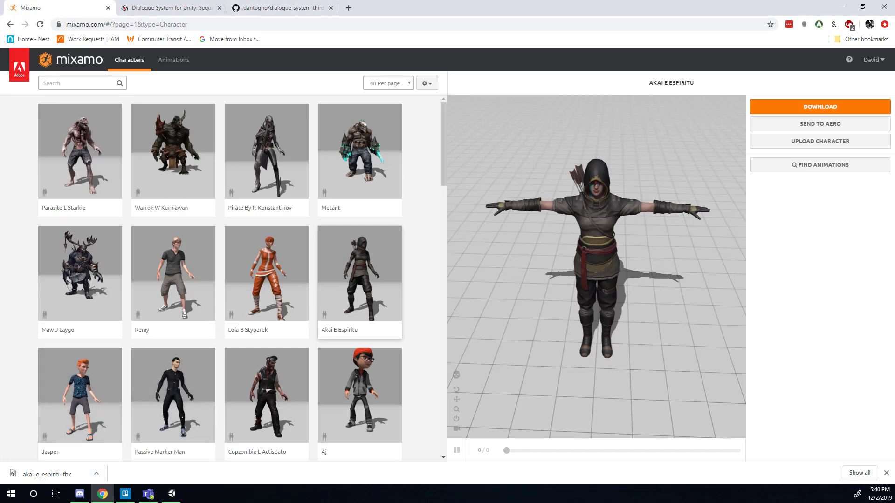
key(alt+Tab)
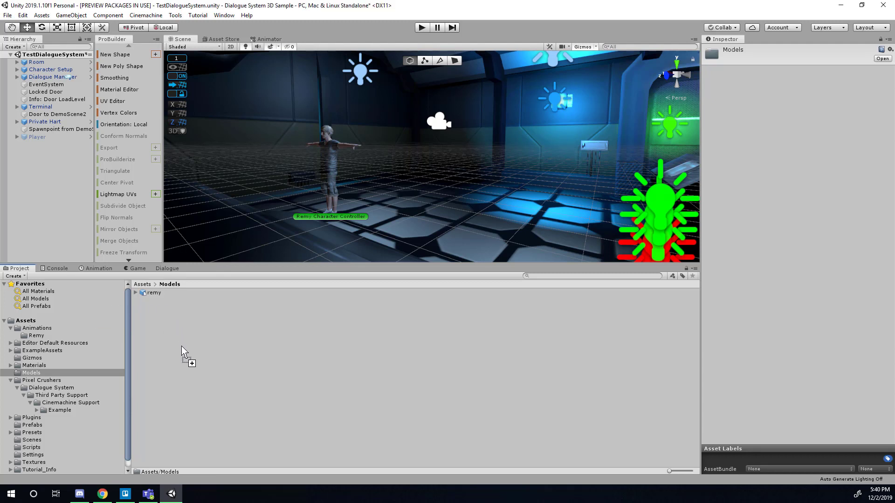
drag(181, 346, 180, 346)
click(175, 293)
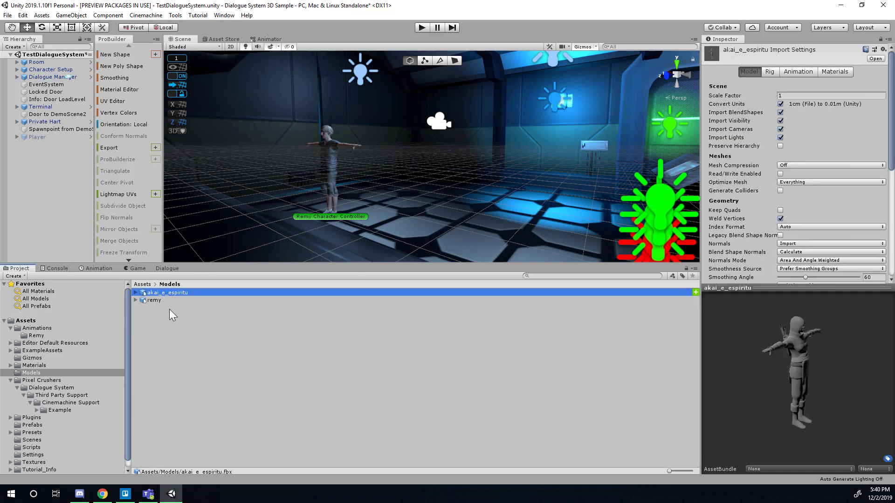
drag(795, 409, 699, 356)
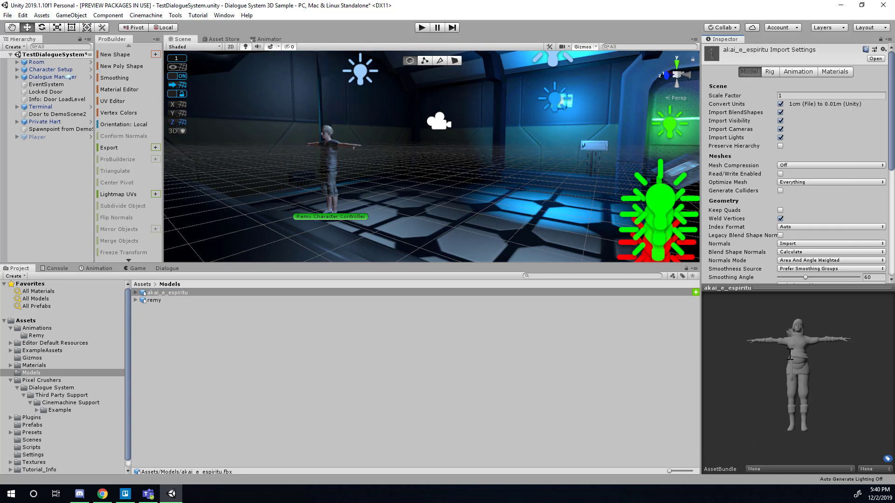
Step: Place the akai_e_espiritu model in the scene and bring it into close front view
drag(171, 293, 452, 206)
key(w)
right_drag(452, 206, 516, 172)
click(500, 219)
key(w)
key(a)
click(474, 174)
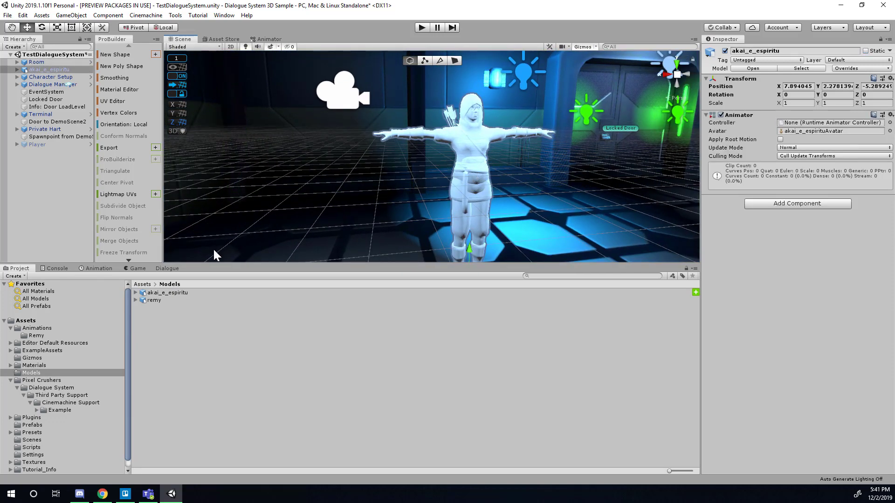
right_drag(467, 174, 445, 182)
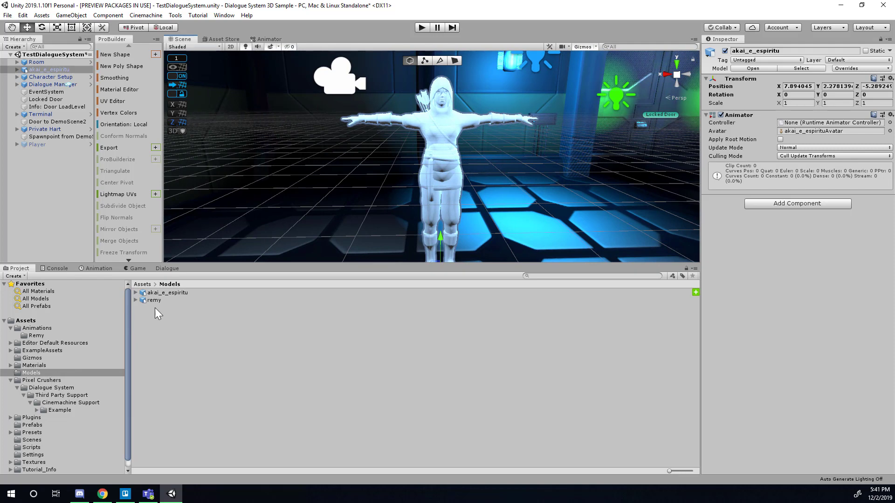
Step: Open the material import settings of the akai_e_espiritu model asset
click(162, 294)
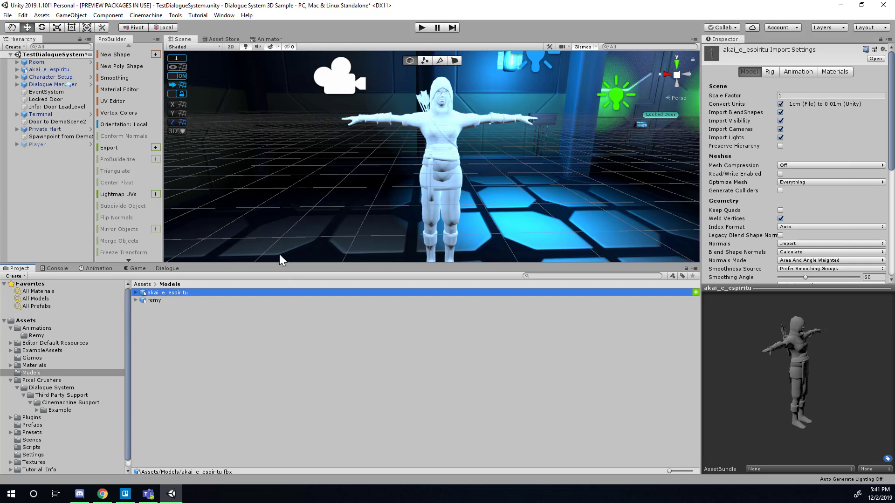
click(183, 292)
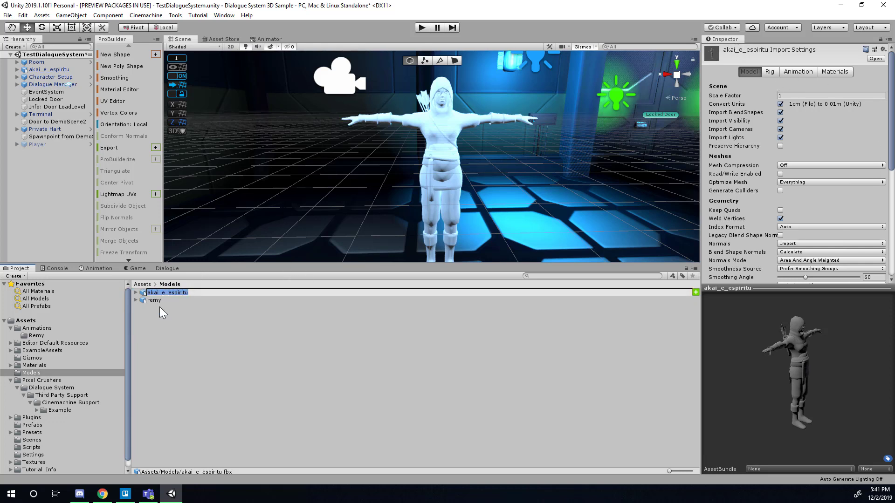
click(865, 71)
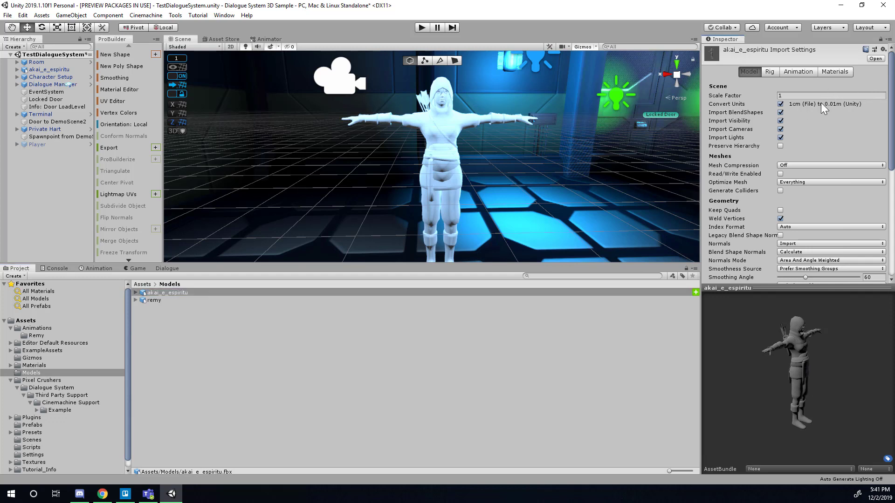
click(836, 71)
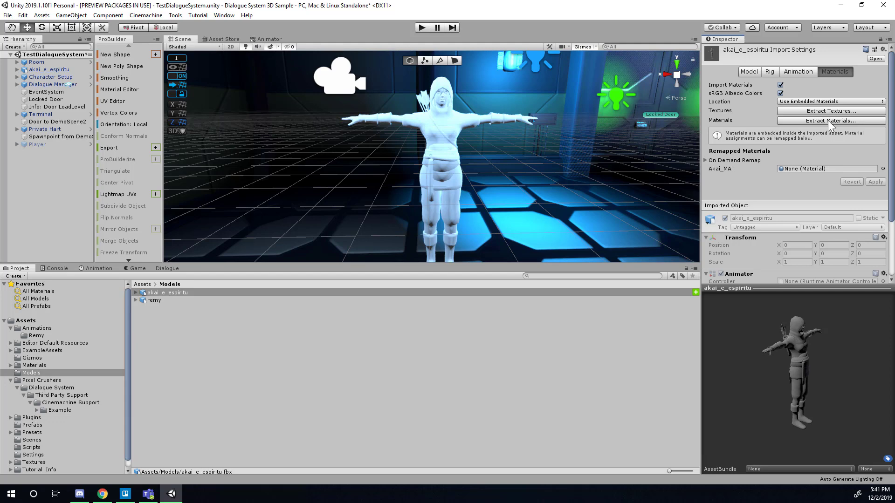
Step: Extract the model's textures into a new folder named Akai inside Assets/Textures
click(829, 111)
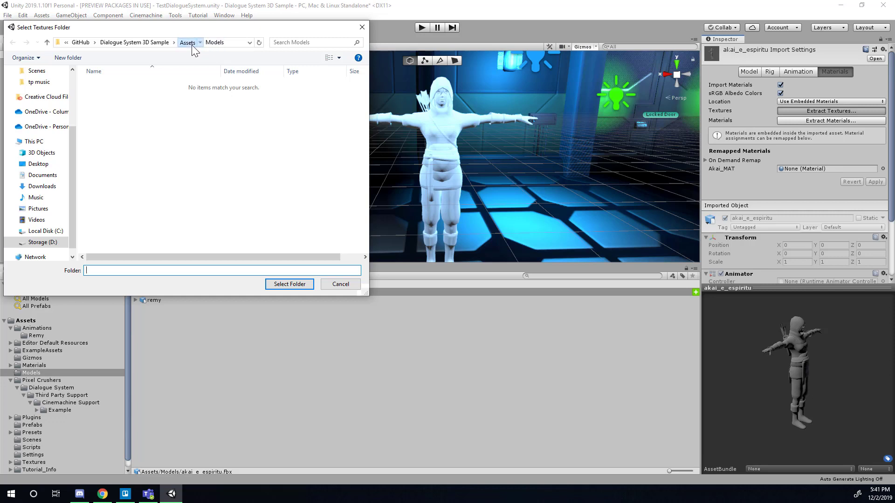
click(188, 42)
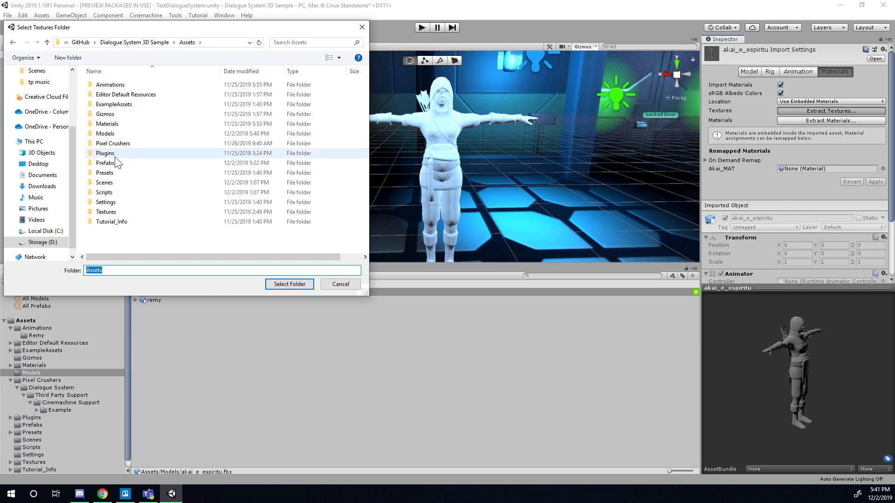
click(105, 212)
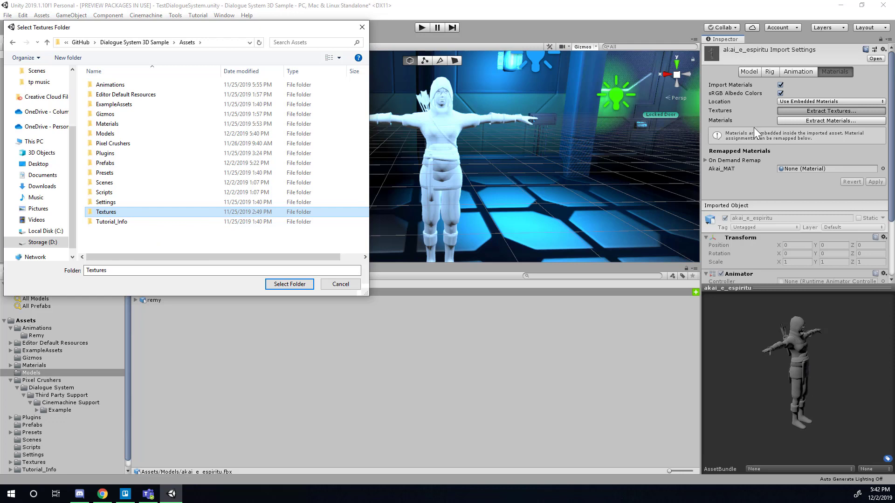
double_click(106, 213)
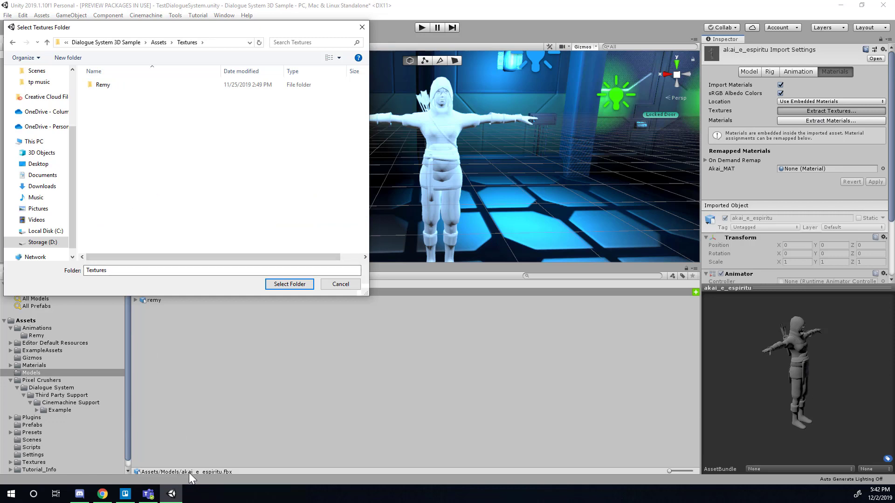
right_click(124, 157)
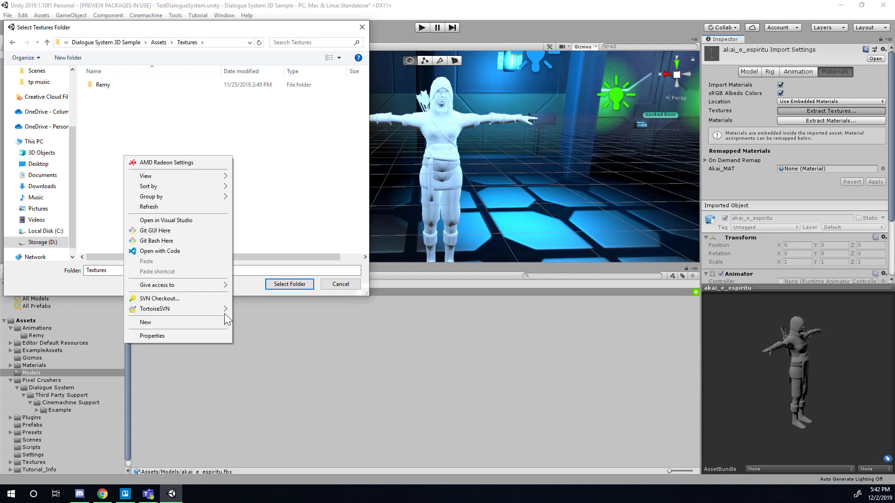
mouse_move(184, 322)
click(272, 323)
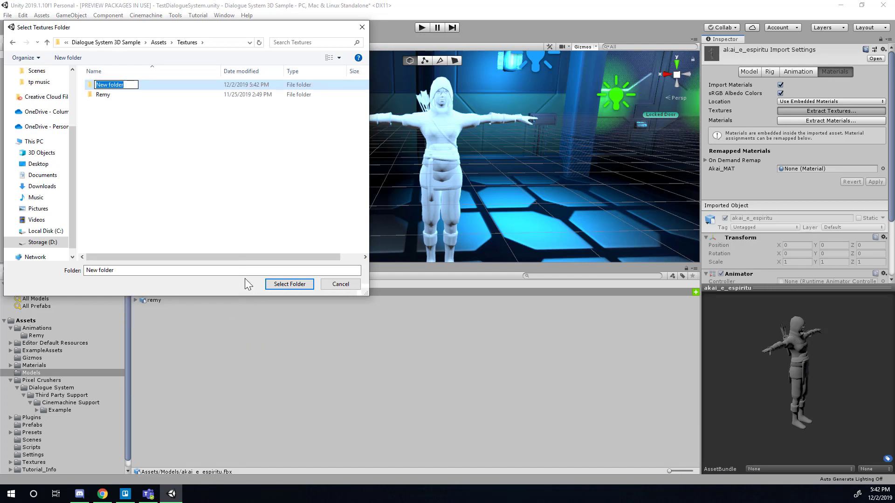
text(Akai)
key(Return)
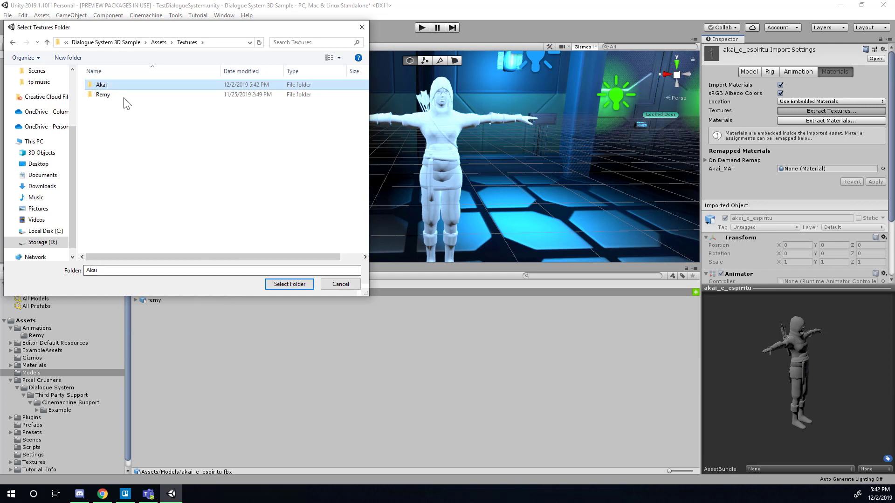
double_click(111, 85)
click(298, 284)
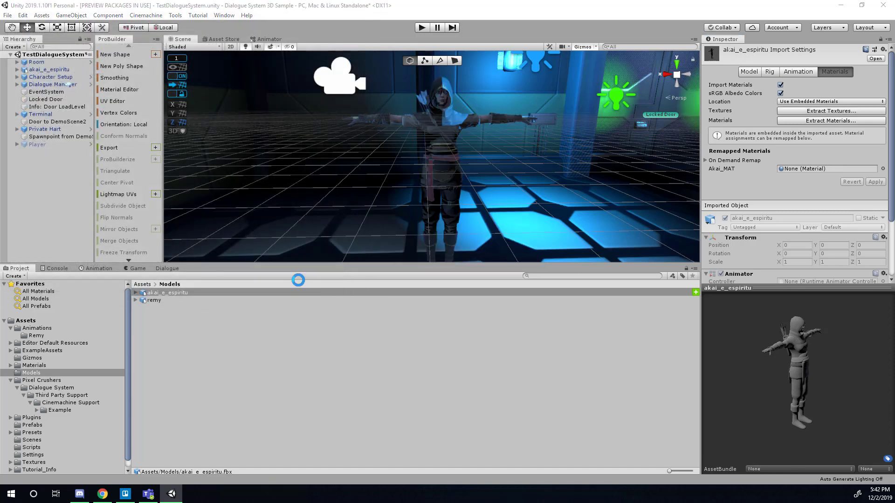
Step: Inspect the akai_e_espiritu model's textured upper body up close in the scene
scroll(493, 153, up, 5)
alt+drag(495, 150, 494, 118)
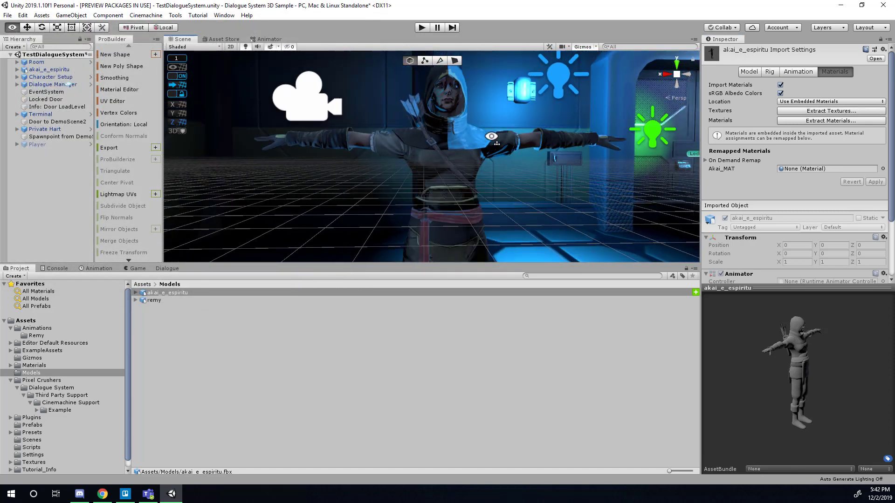
middle_drag(495, 118, 497, 159)
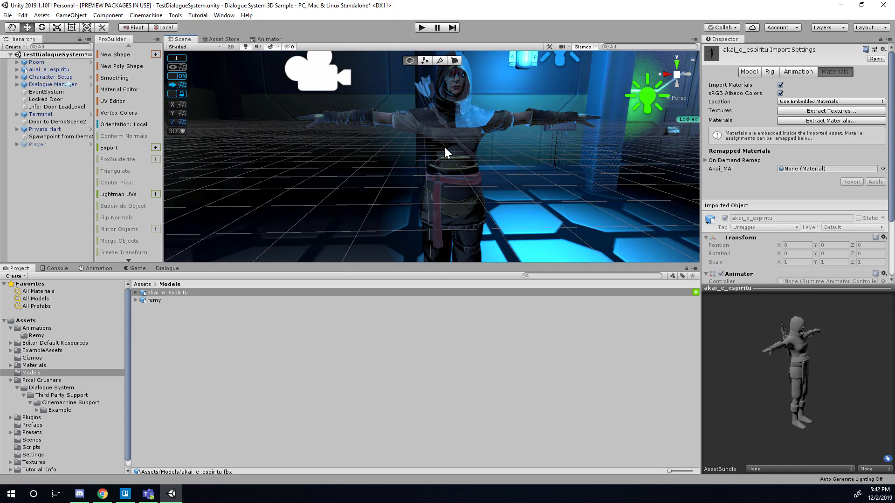
mouse_move(398, 187)
alt+mouse_down()
mouse_move(320, 224)
mouse_move(279, 209)
mouse_move(388, 193)
alt+mouse_up()
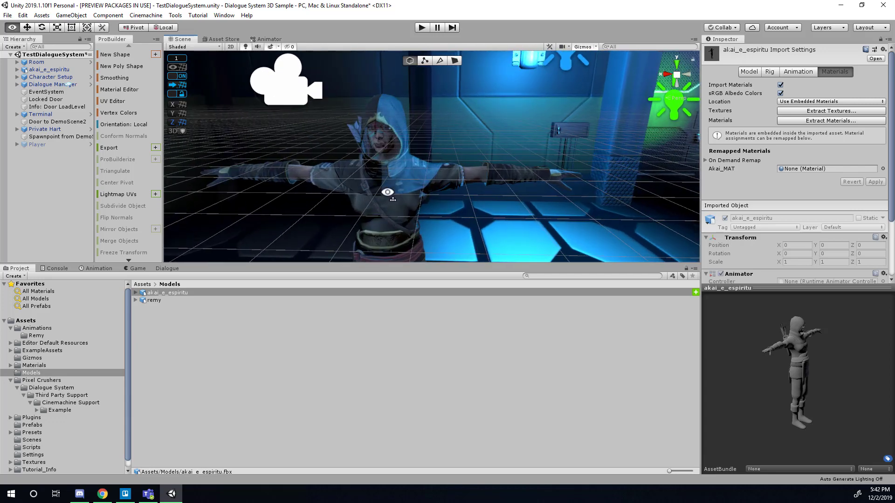
click(840, 120)
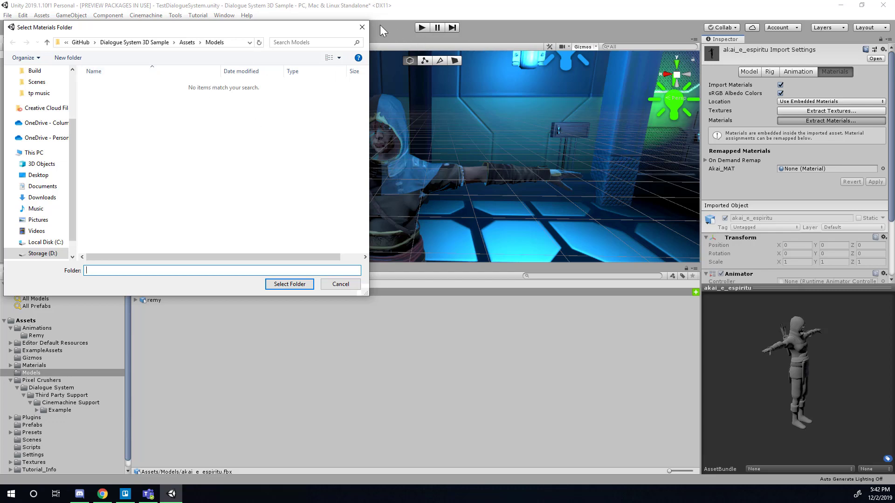
click(362, 27)
click(176, 294)
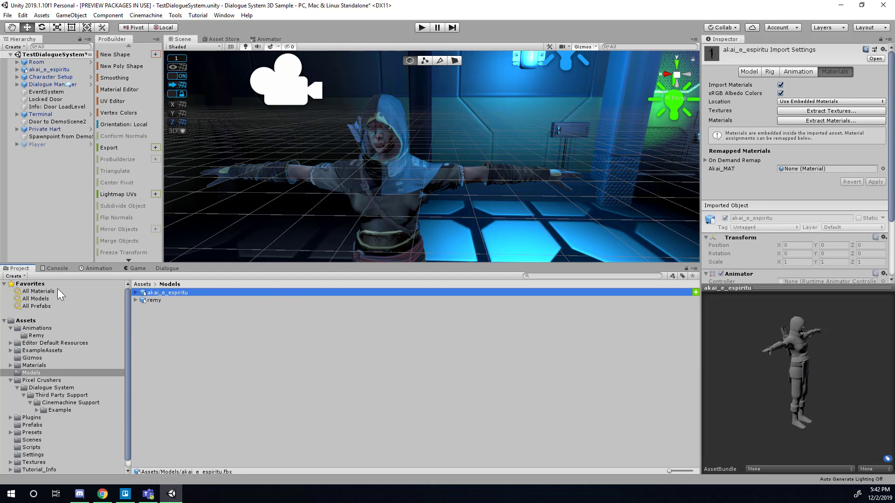
Step: Start extracting the akai_e_espiritu model's materials and create a destination folder named Akai inside Assets/Materials
click(836, 121)
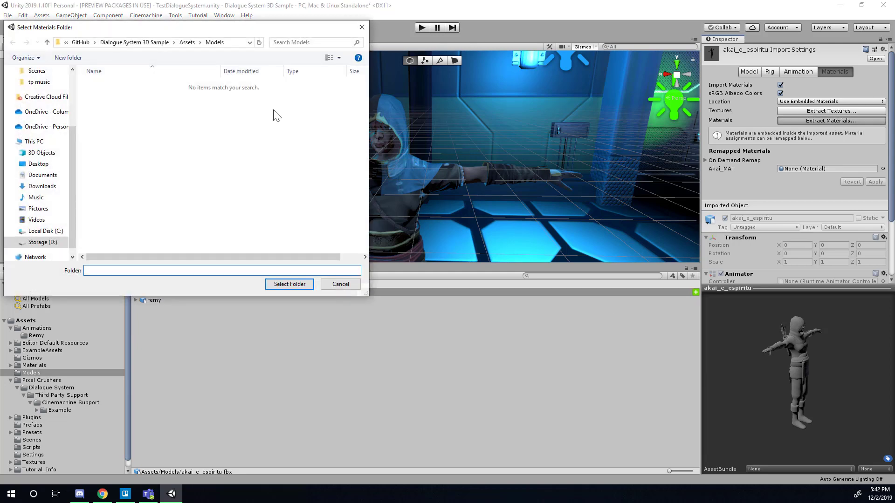
click(186, 42)
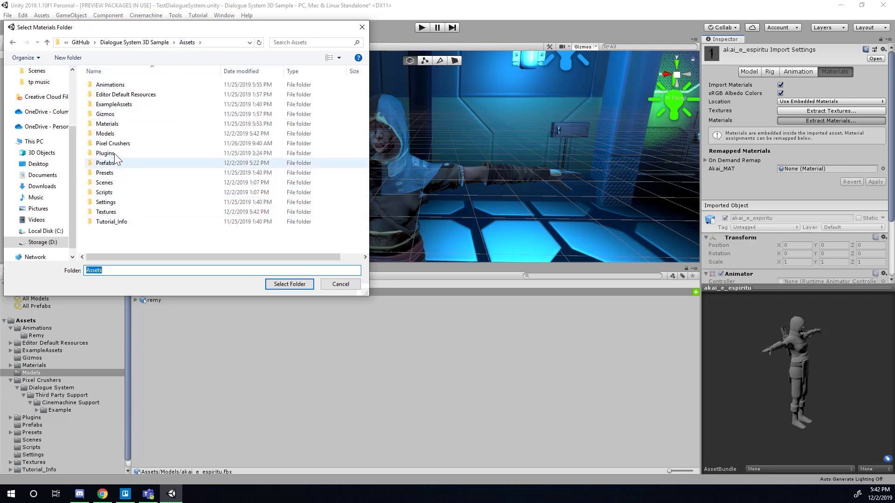
double_click(112, 124)
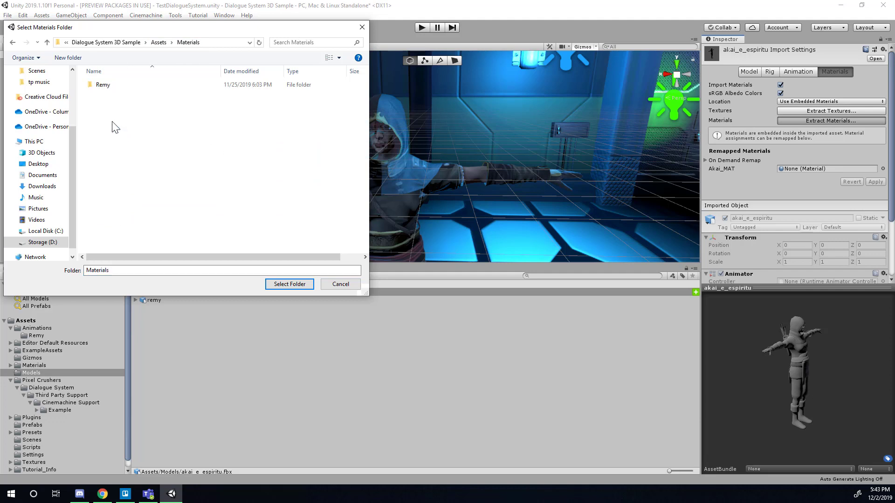
right_click(110, 114)
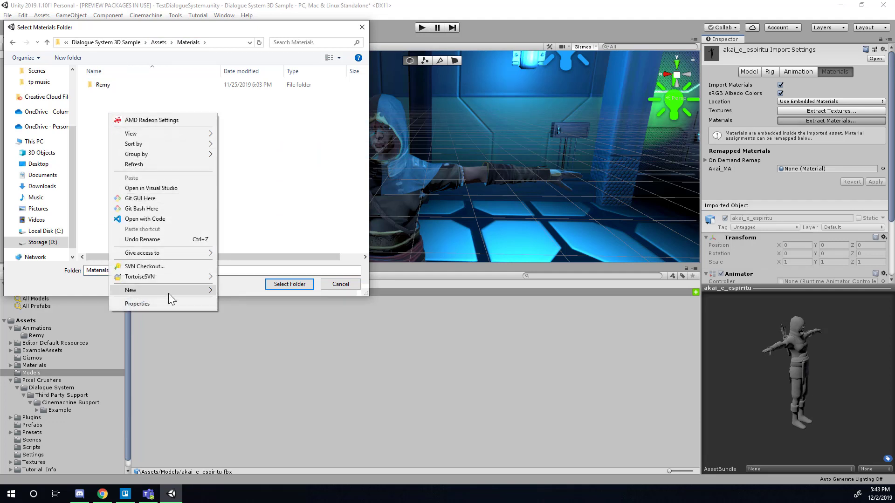
mouse_move(168, 291)
click(237, 292)
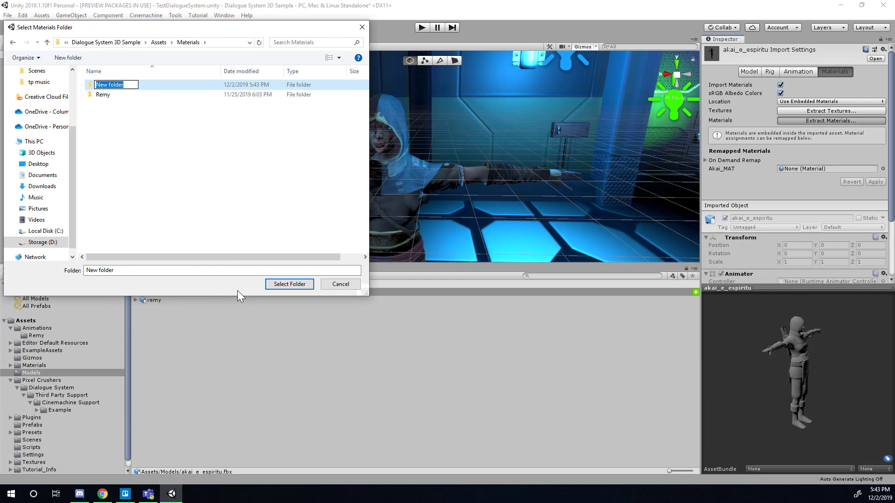
text(Akai)
key(Return)
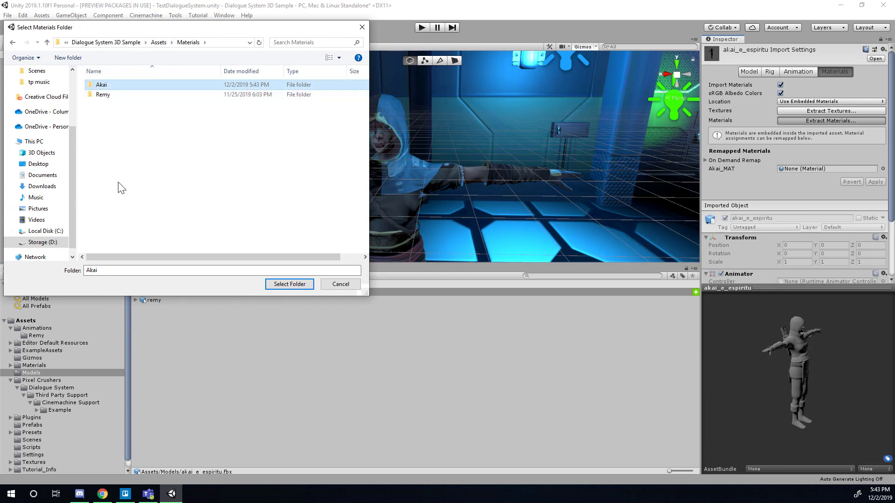
Step: Extract the model's materials into the Assets/Materials/Akai folder
click(118, 149)
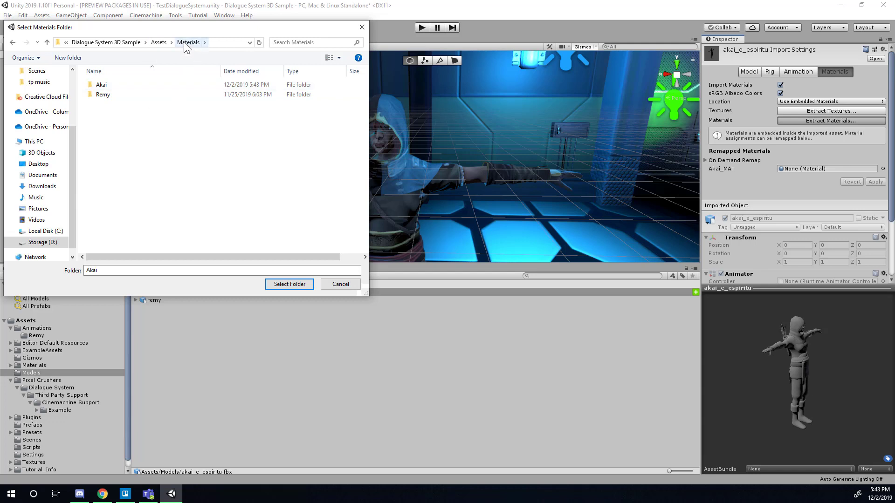
click(110, 87)
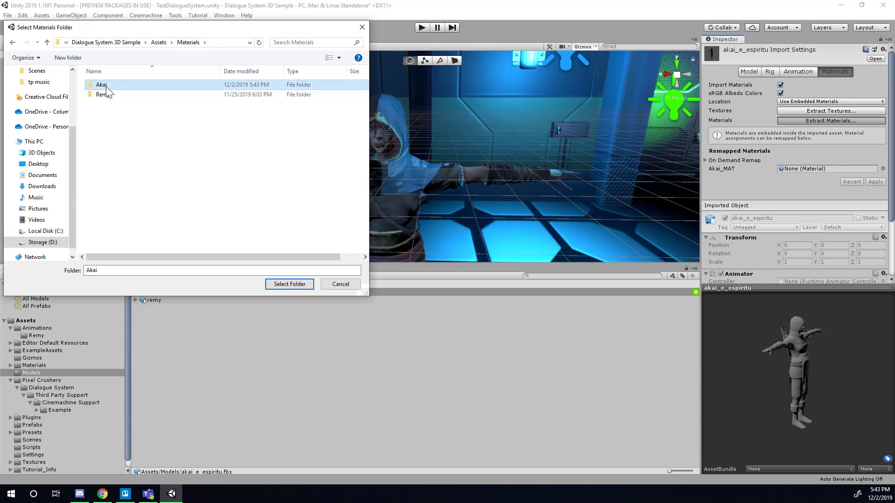
double_click(107, 86)
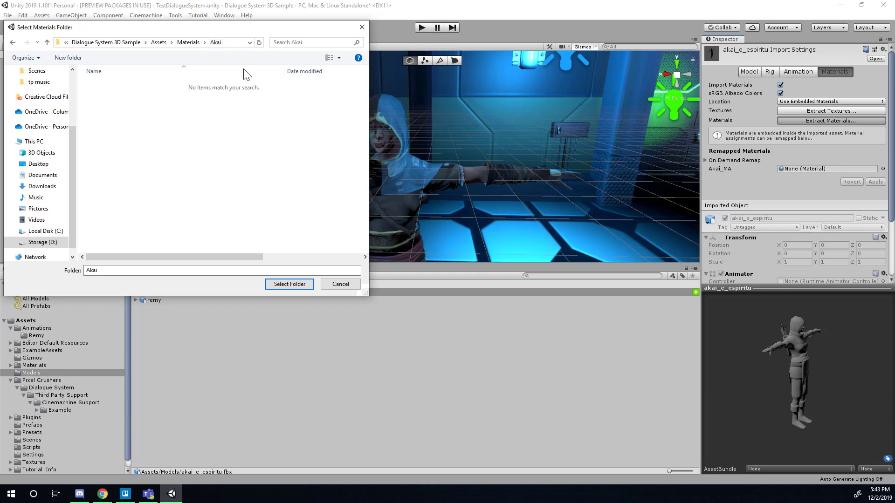
click(294, 284)
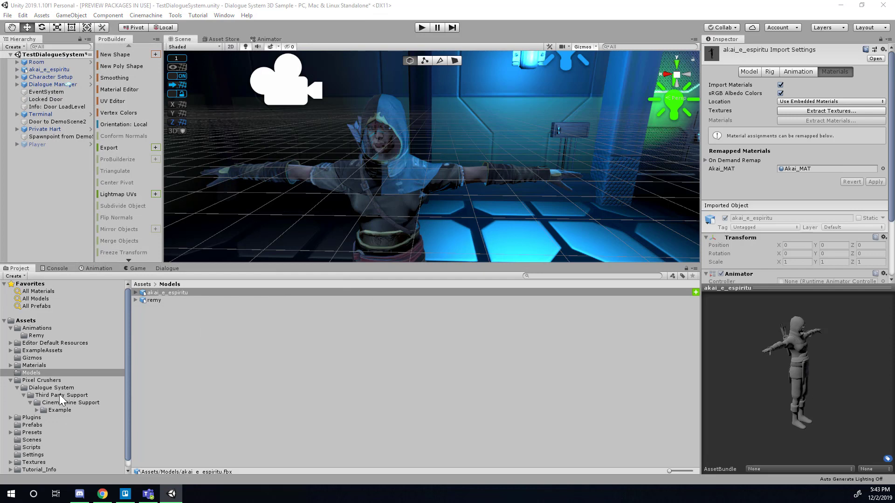
Step: Check the remy model's material import settings and open the extracted Akai_MAT material in Assets/Materials/Akai
click(155, 303)
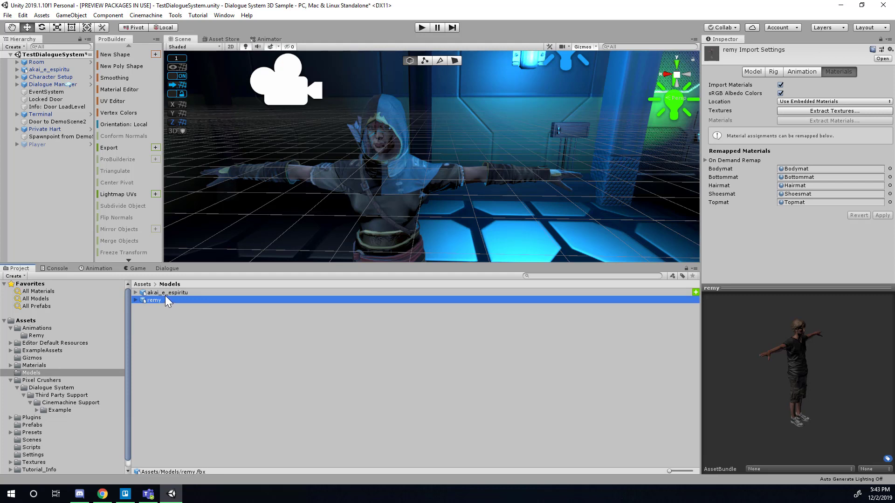
click(35, 365)
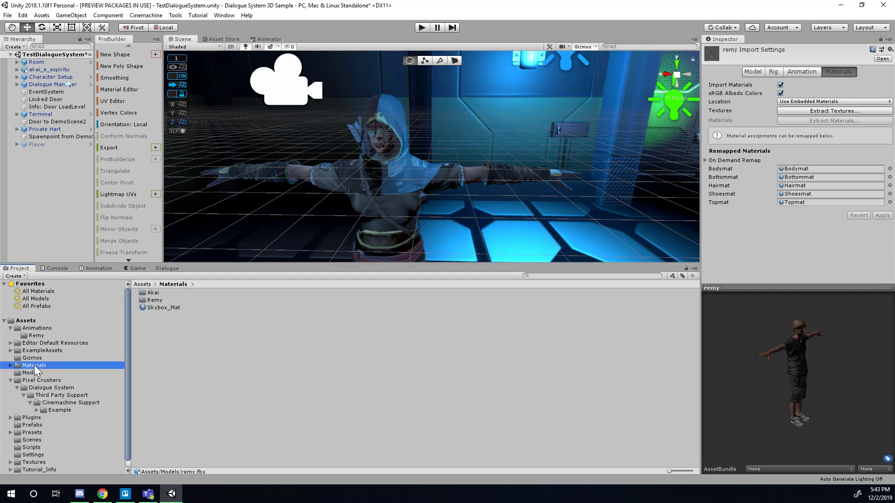
double_click(155, 294)
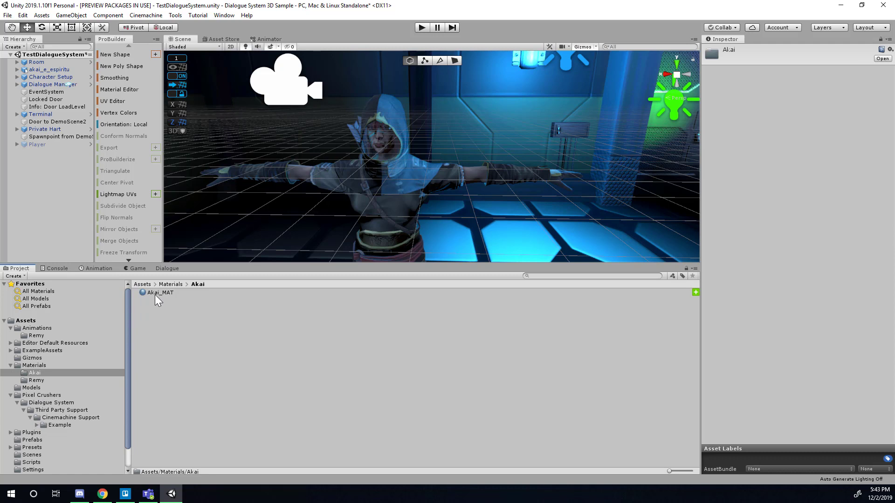
click(155, 294)
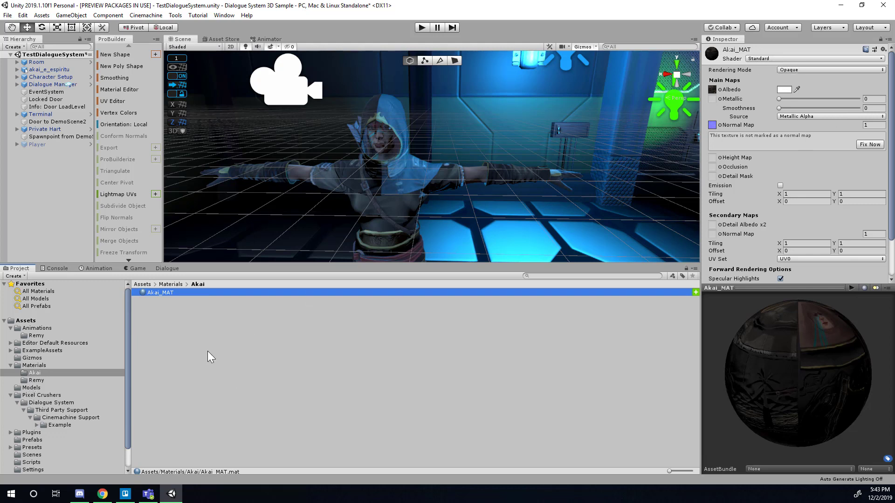
Step: Compare the shader settings of the five materials in Assets/Materials/Remy with those of Akai_MAT
click(36, 381)
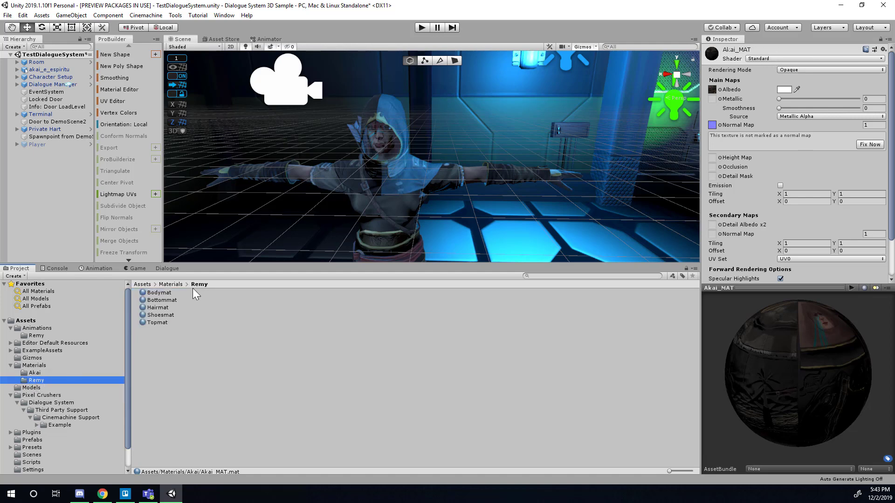
click(161, 300)
click(159, 293)
click(155, 307)
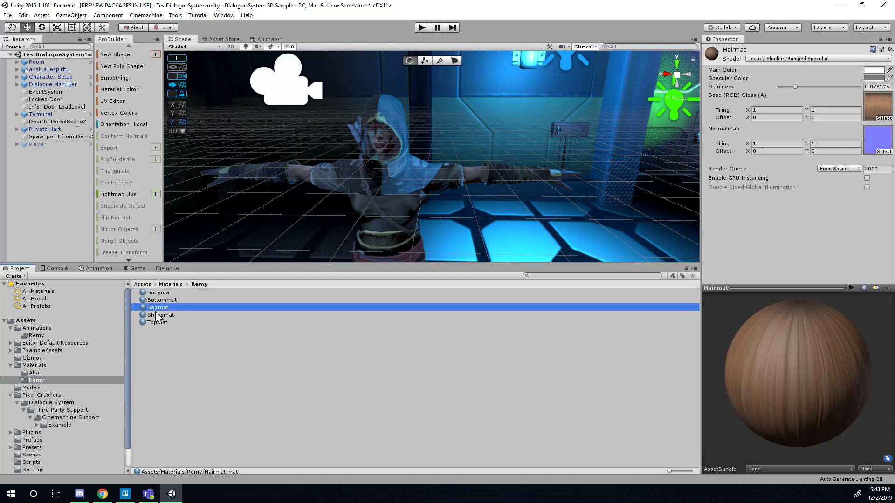
click(161, 329)
click(161, 323)
click(162, 316)
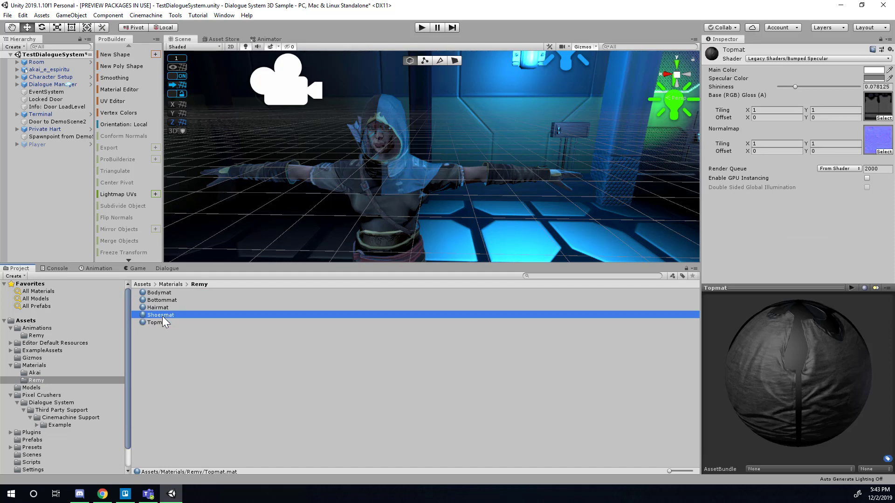
click(161, 301)
click(161, 292)
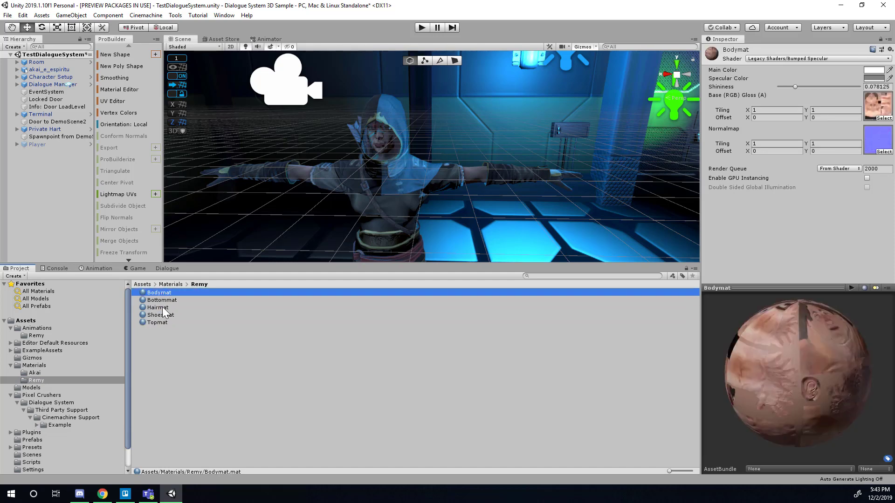
shift+click(161, 324)
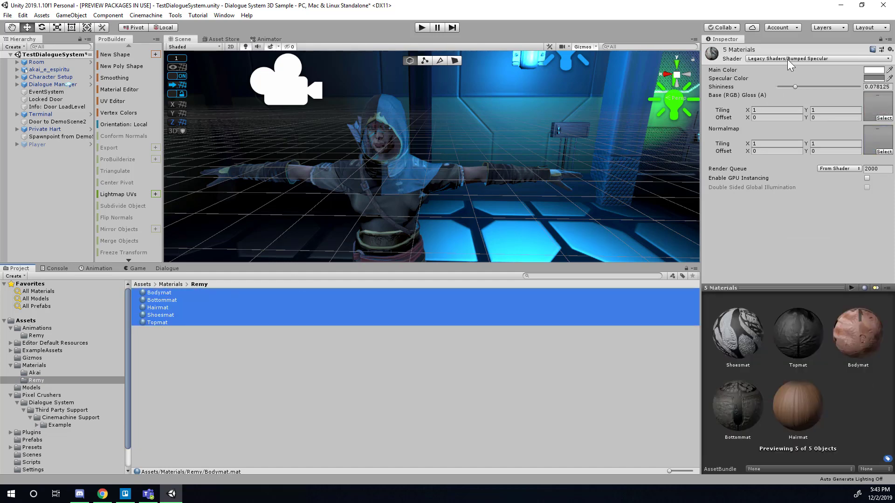
click(30, 372)
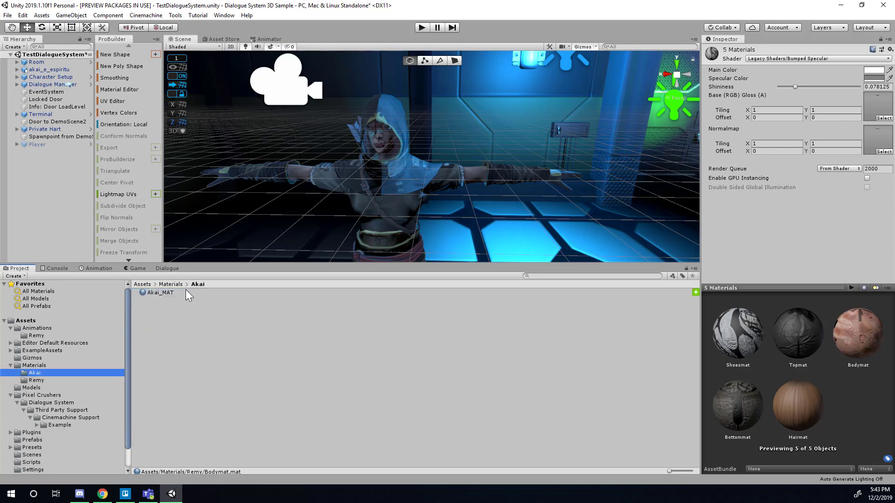
click(163, 293)
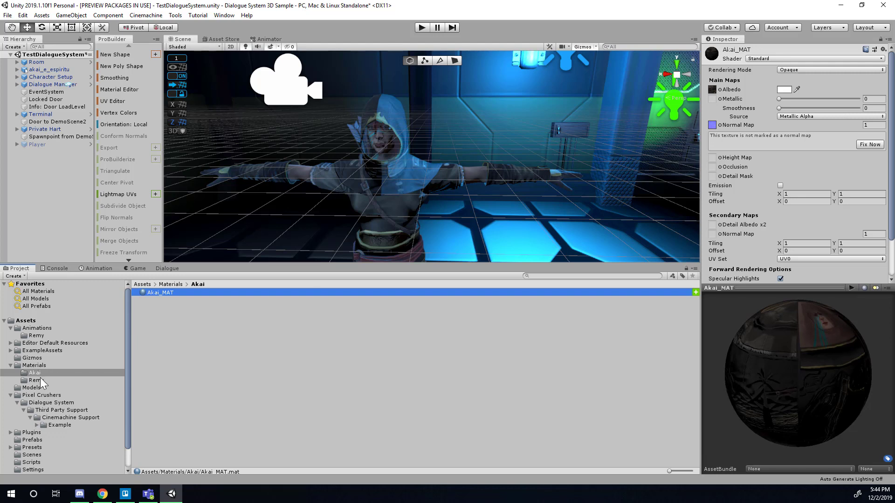
click(35, 381)
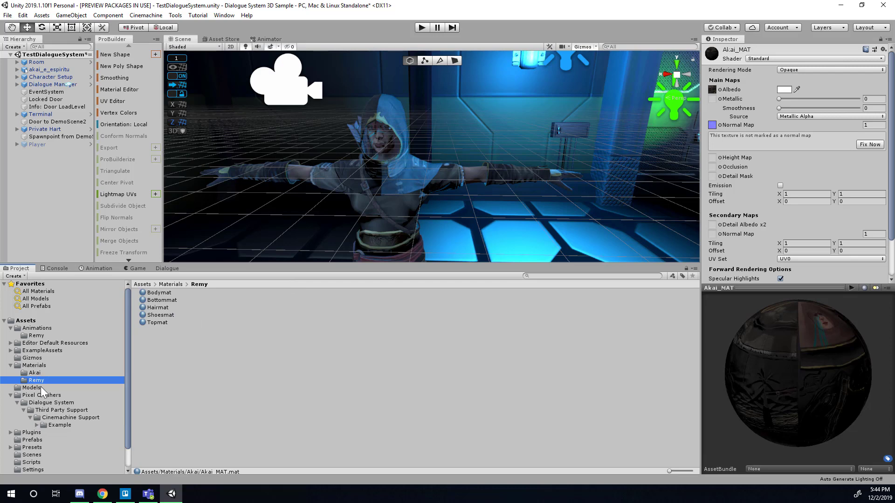
drag(163, 294, 182, 320)
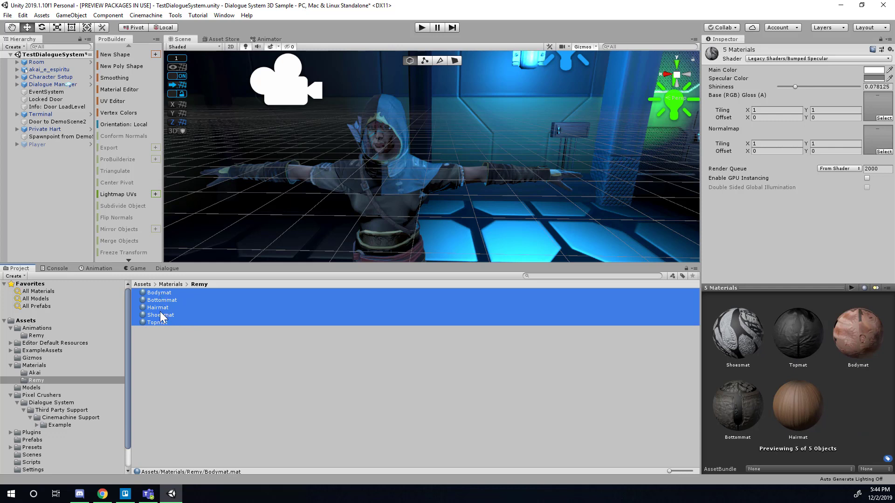
click(777, 58)
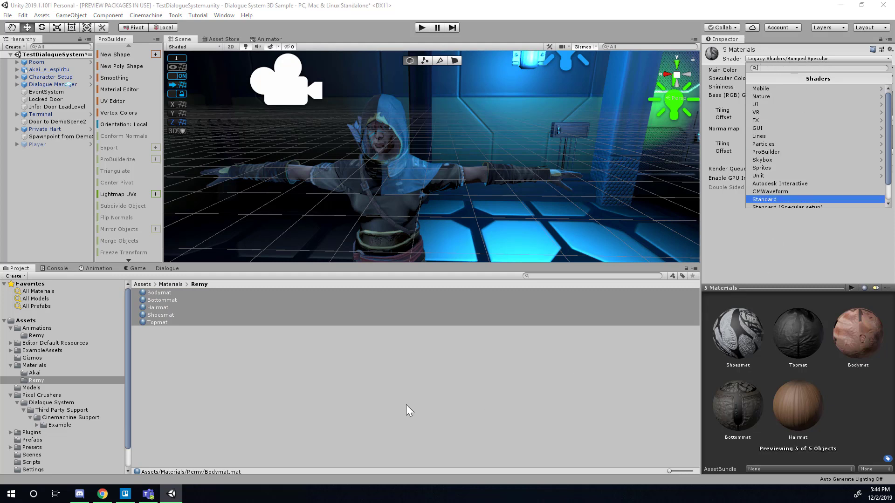
click(323, 392)
click(165, 295)
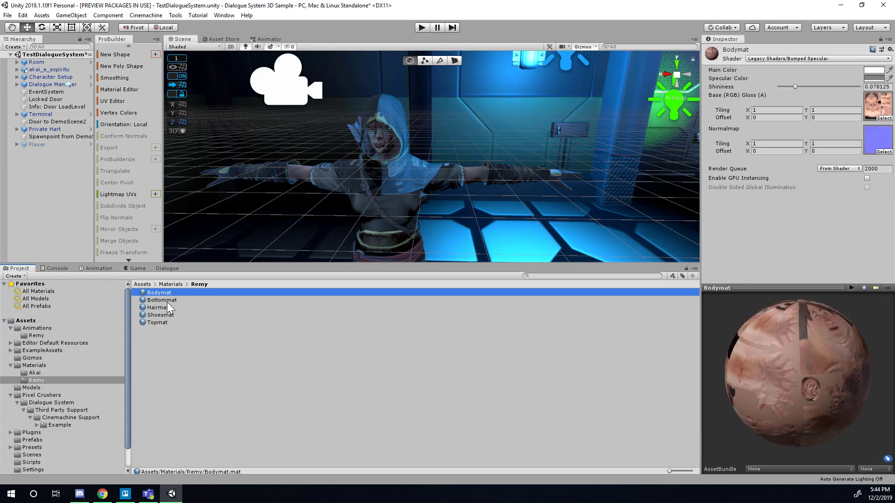
Step: Examine how the Akai character looks under the scene lighting from several distances and angles
key(w)
right_drag(341, 192, 396, 170)
key(s)
key(w)
scroll(429, 158, down, 5)
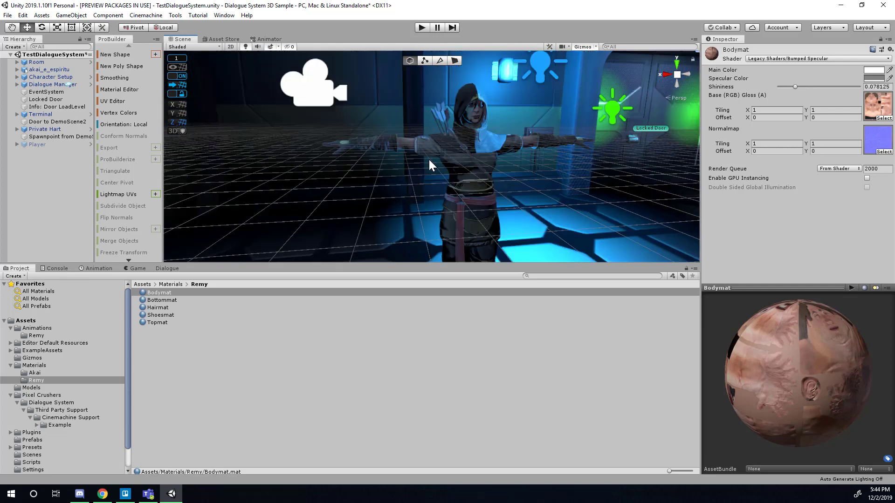
scroll(433, 146, down, 5)
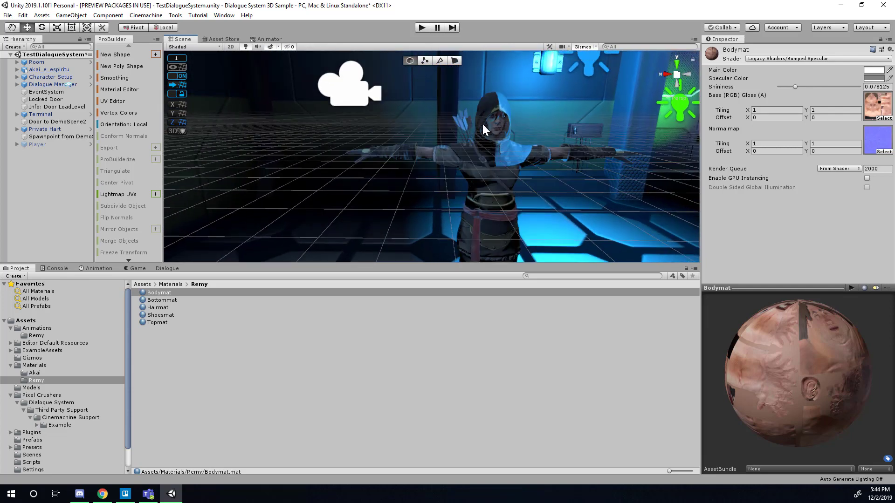
right_drag(505, 160, 550, 176)
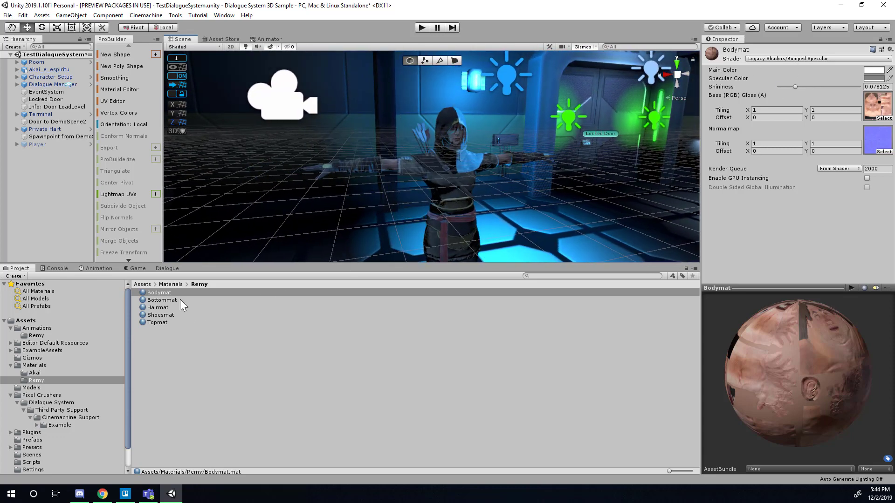
Step: Check which Legacy Shaders options are offered for the five selected materials in Assets/Materials/Remy
shift+click(160, 323)
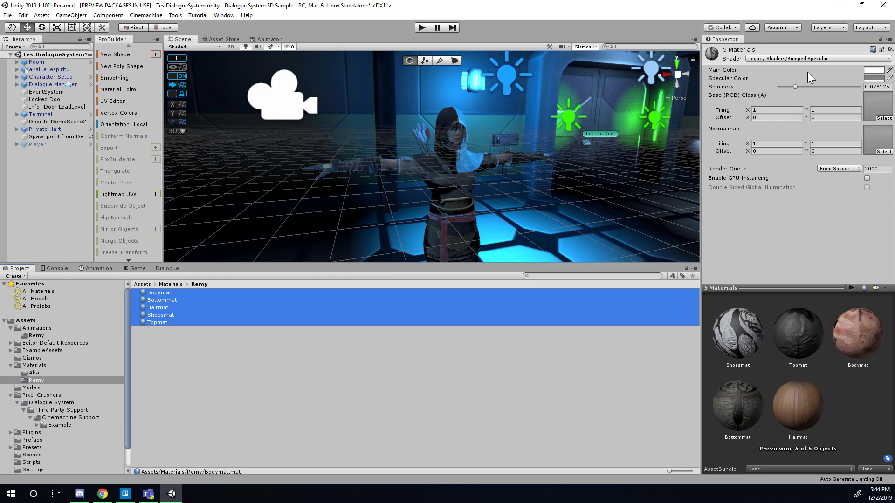
click(819, 58)
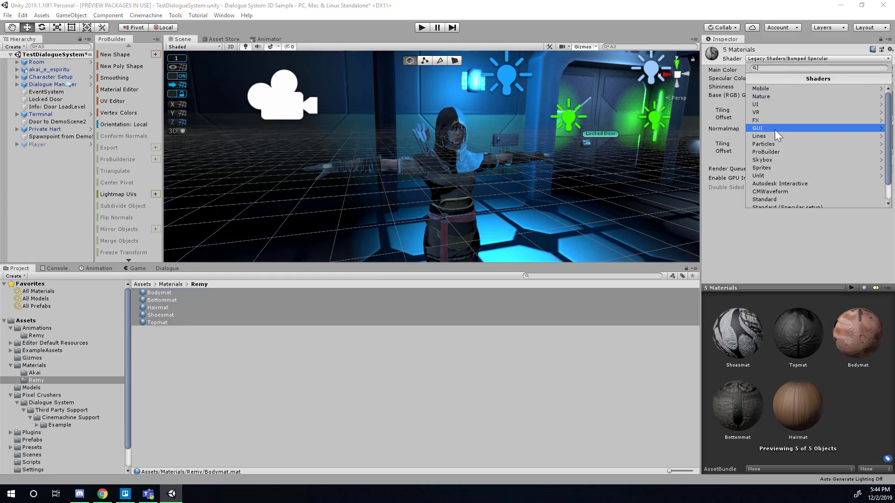
scroll(769, 149, down, 1)
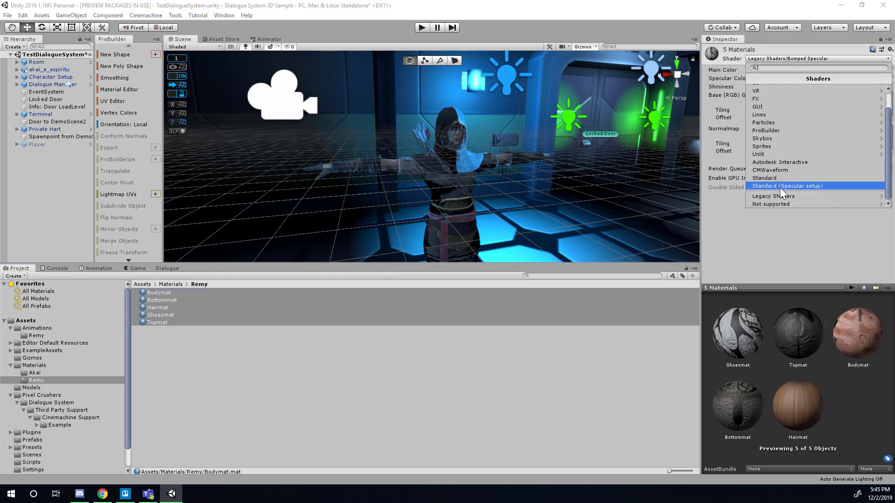
click(779, 198)
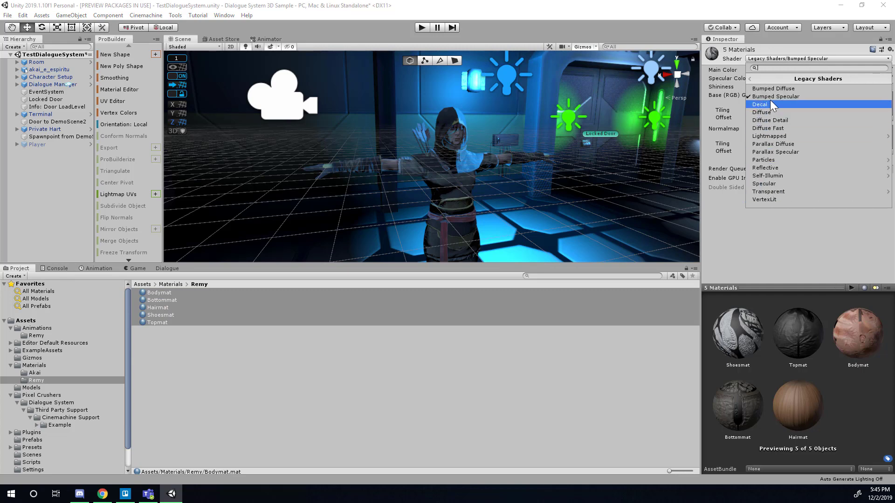
click(426, 390)
Step: Select the Akai character in the scene and open the Assets/Materials/Akai folder
click(466, 177)
mouse_move(450, 178)
alt+mouse_down()
mouse_move(403, 183)
mouse_move(432, 184)
alt+mouse_up()
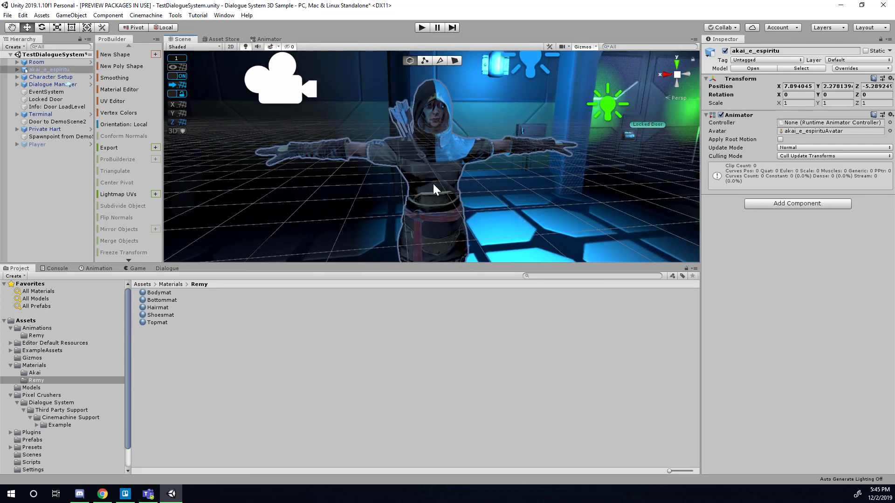
click(37, 374)
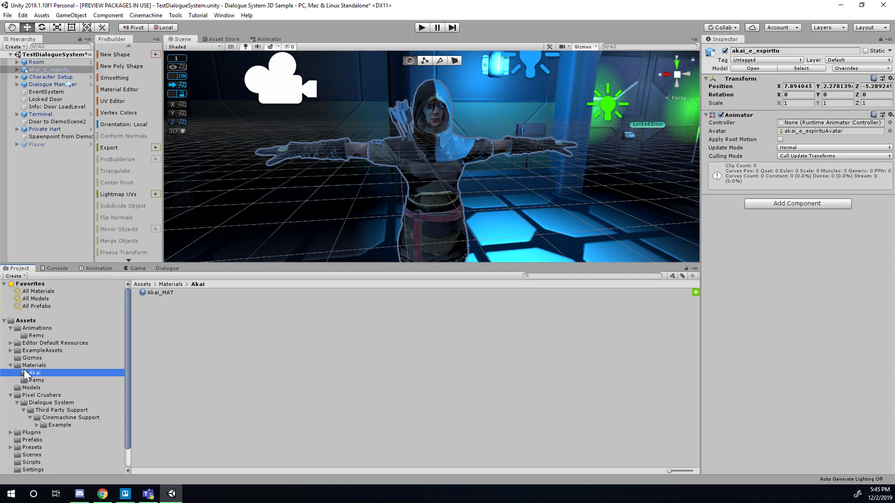
click(11, 366)
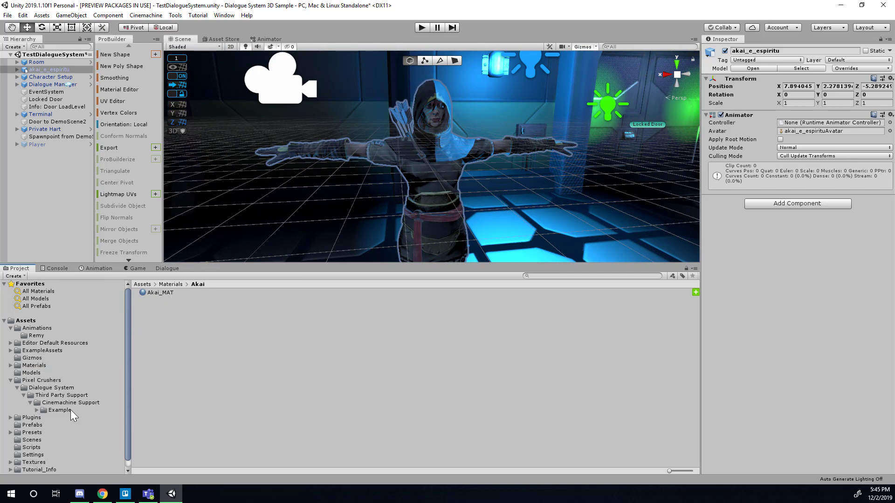
scroll(326, 201, down, 5)
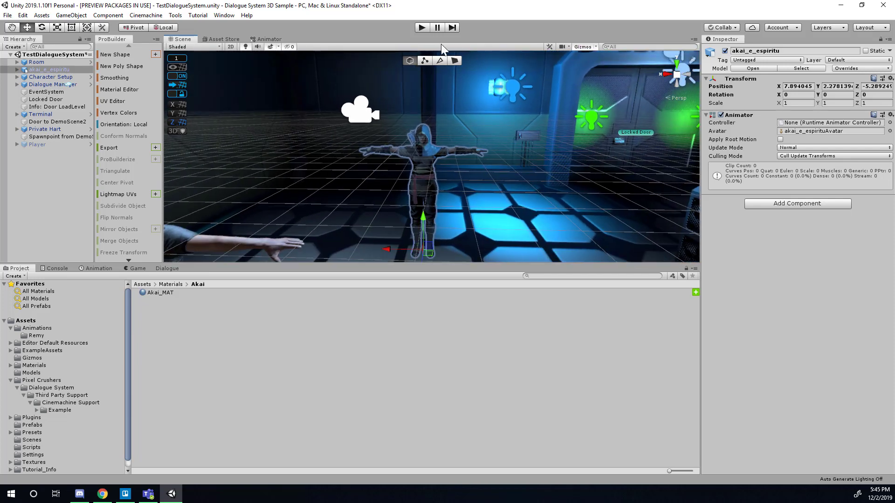
Step: Play-test the scene, walk the Remy character around Akai to compare their looks under the lighting, and stop the game
click(422, 29)
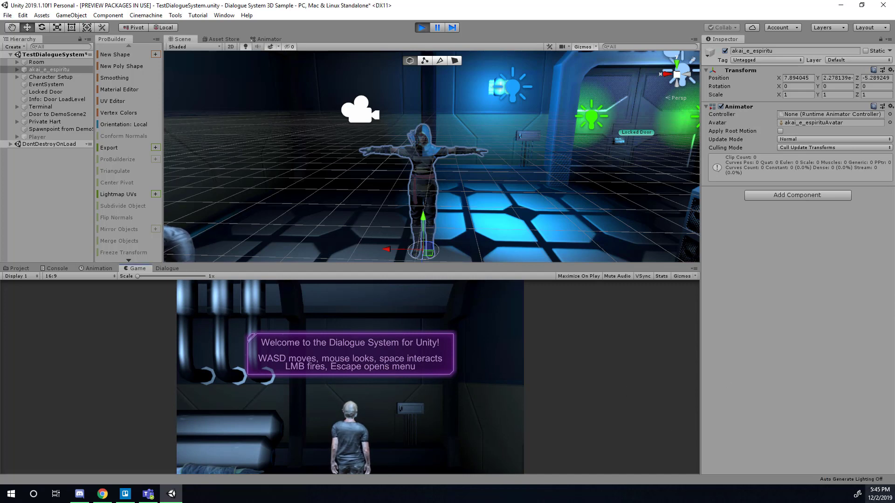
key(w)
key(w)
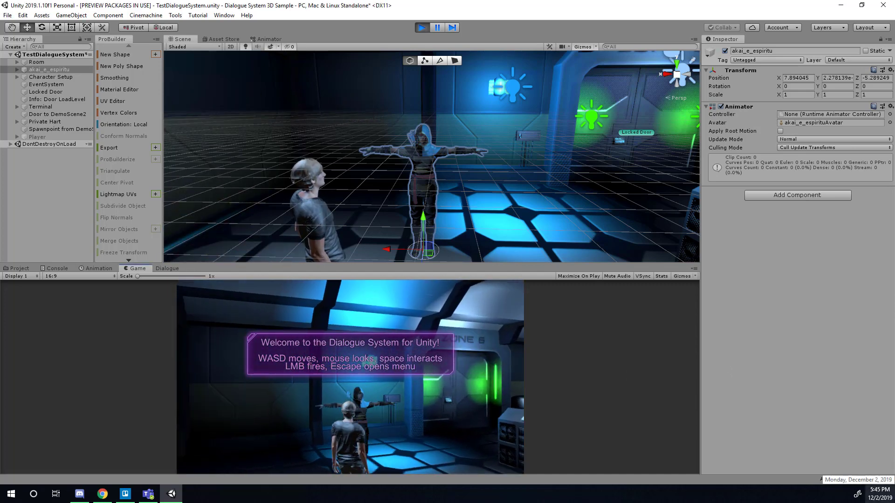
key(w)
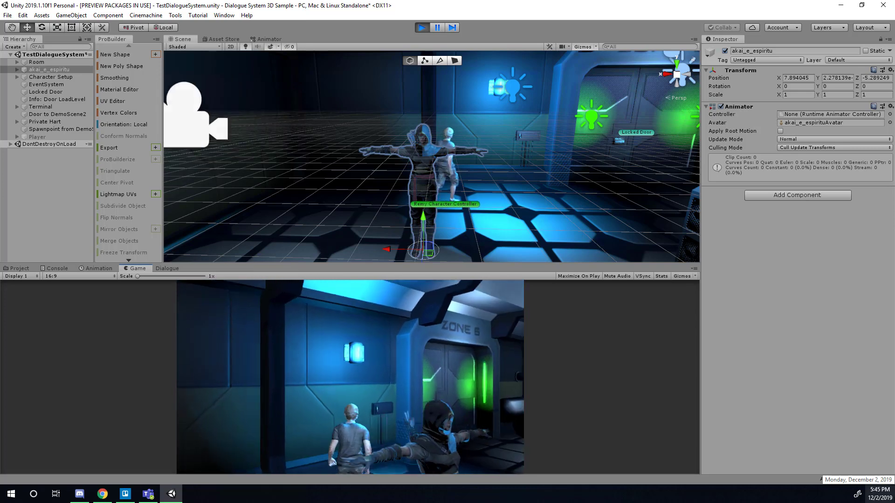
key(w)
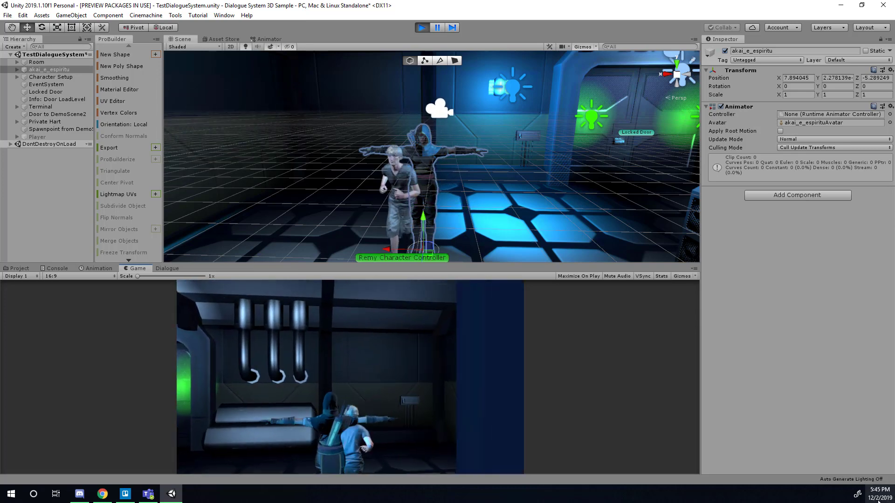
key(w)
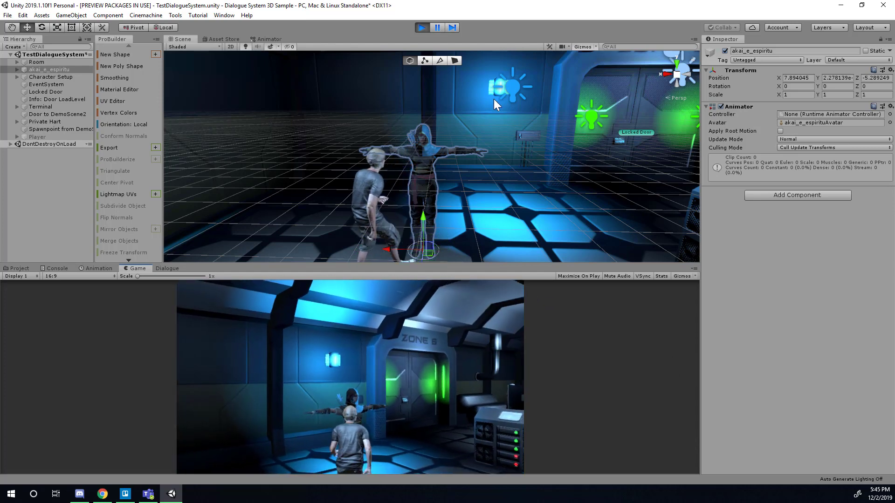
click(421, 28)
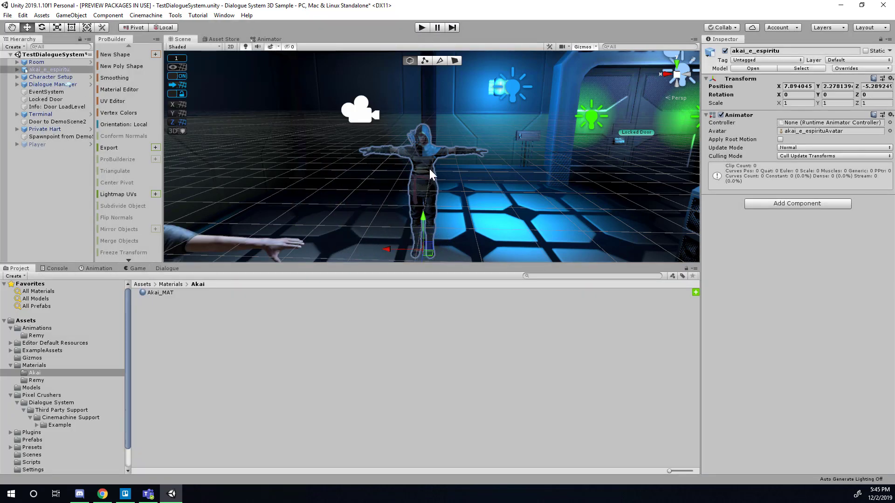
Step: Select and frame the Private Hart NPC in the scene and review its components down to the Sphere Collider
right_drag(524, 181, 378, 171)
click(380, 158)
key(f)
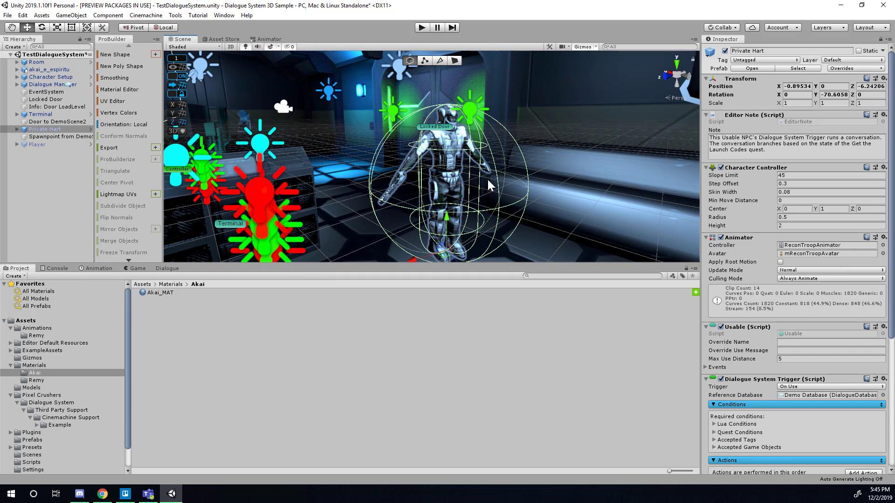
alt+drag(487, 178, 637, 164)
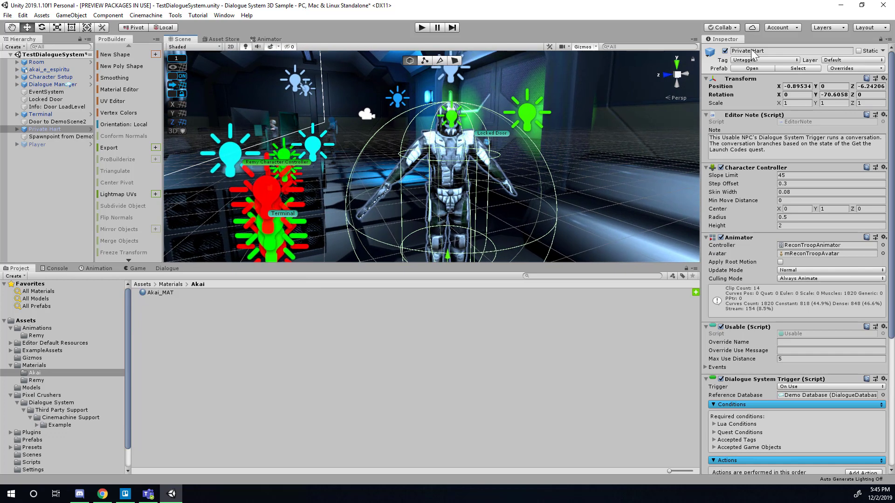
double_click(60, 129)
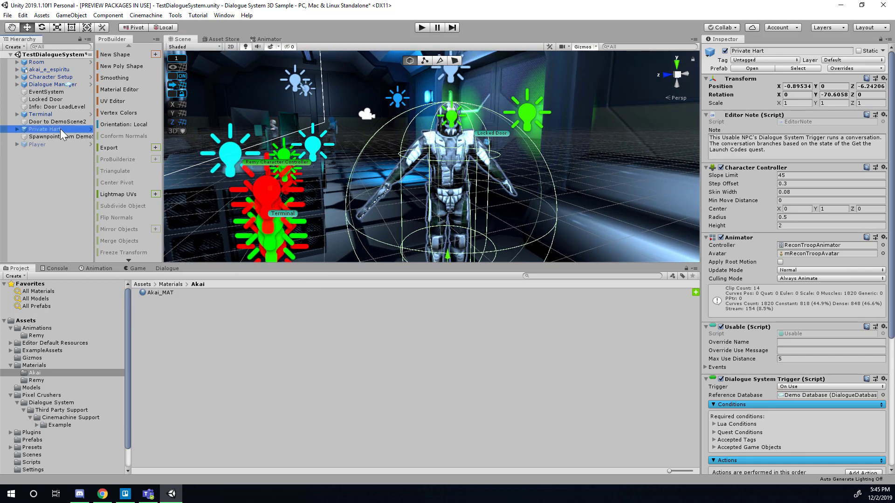
scroll(776, 184, down, 8)
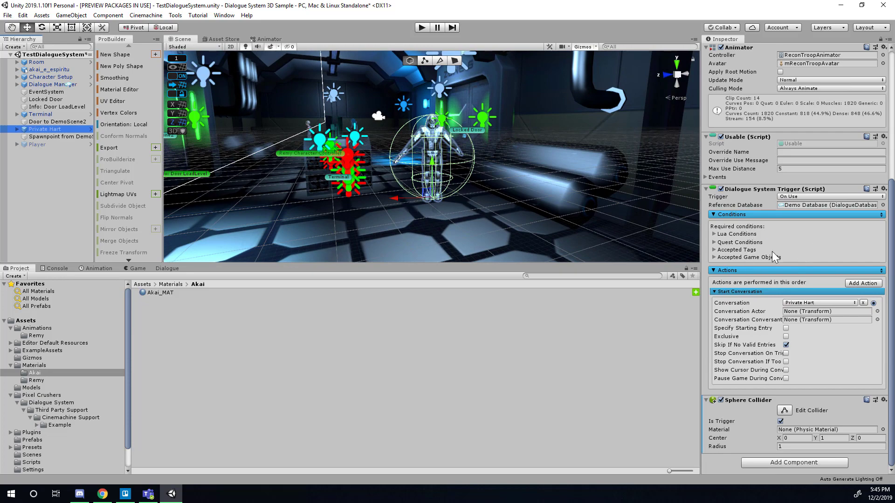
Step: Return to the Akai character in the scene, selecting akai_e_espiritu and framing it in view
middle_drag(438, 178, 415, 188)
key(w)
right_drag(393, 136, 487, 180)
click(487, 181)
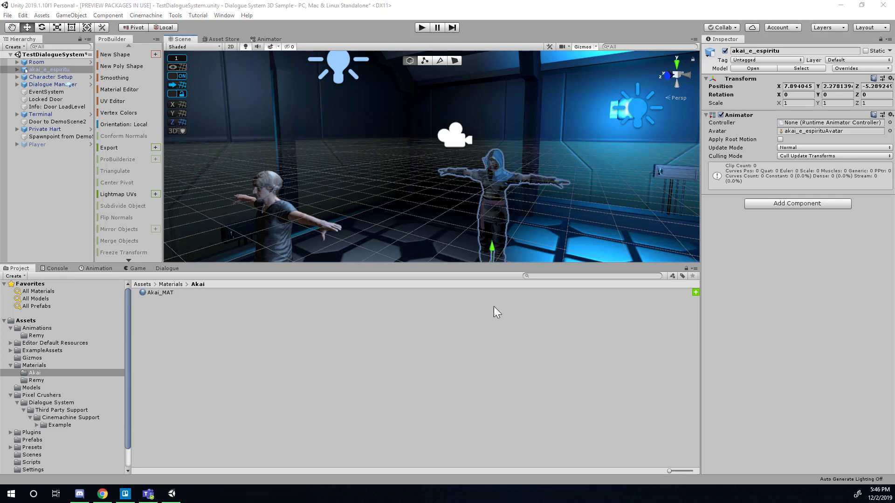
right_drag(494, 201, 521, 191)
key(f)
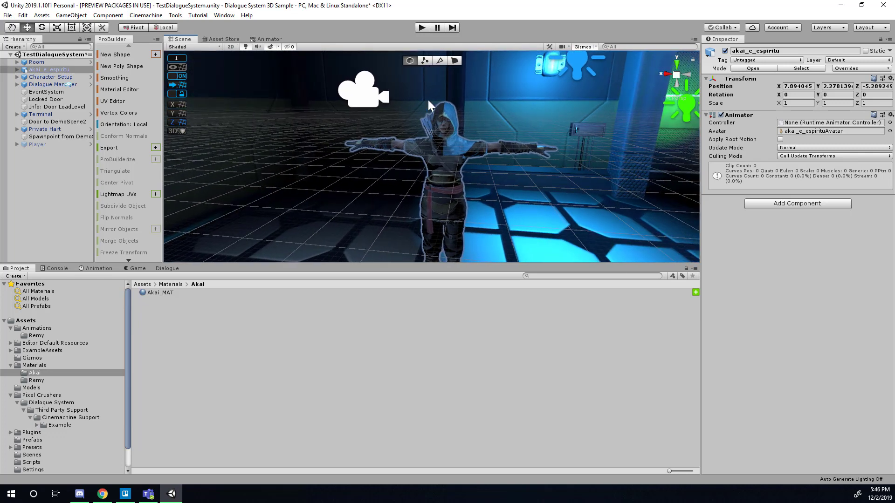
right_drag(448, 182, 447, 190)
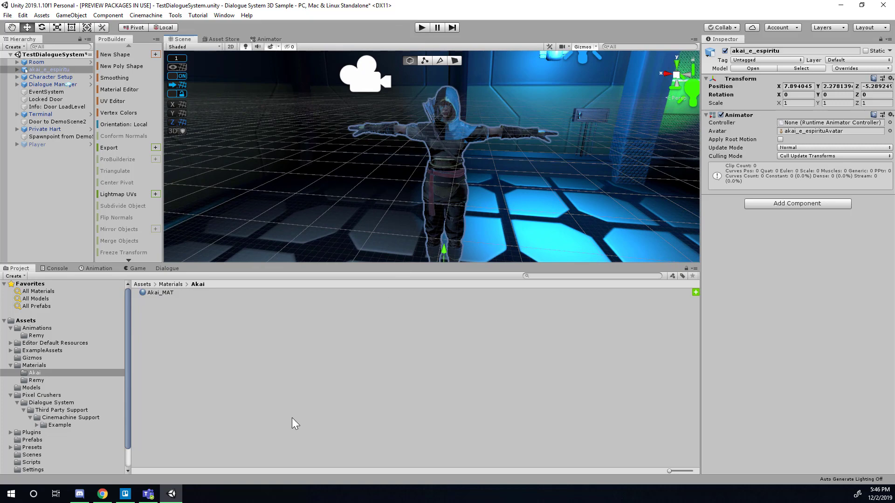
Step: Switch to Mixamo in Chrome and search its animations for "idle"
click(102, 495)
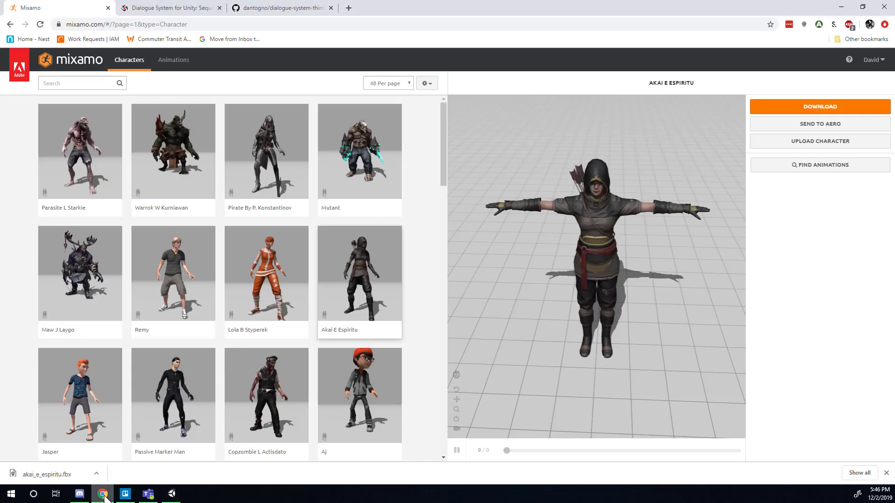
click(174, 61)
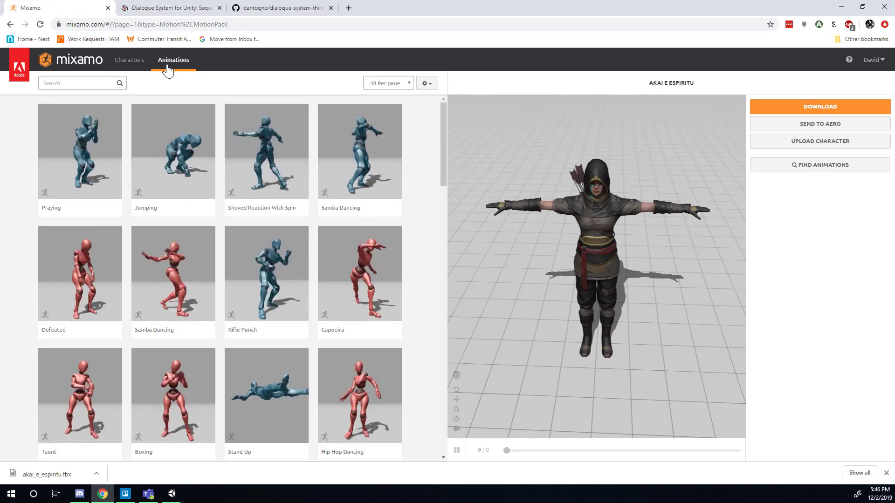
click(80, 83)
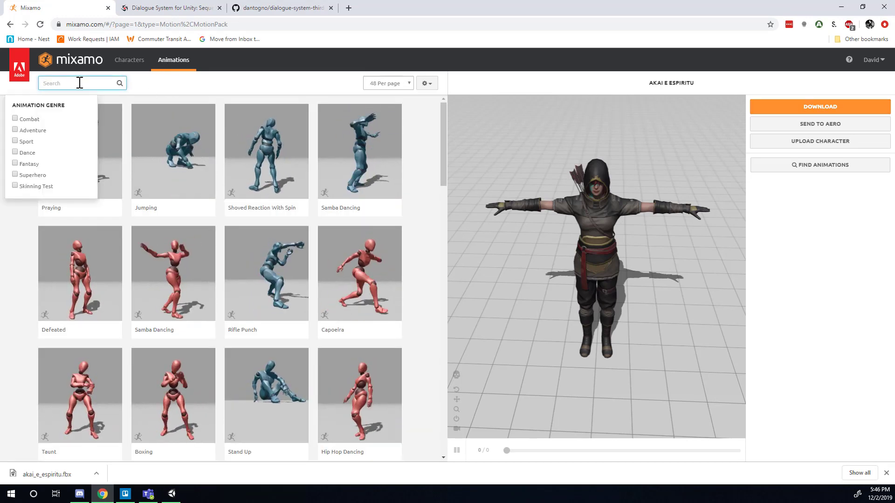
text(idle)
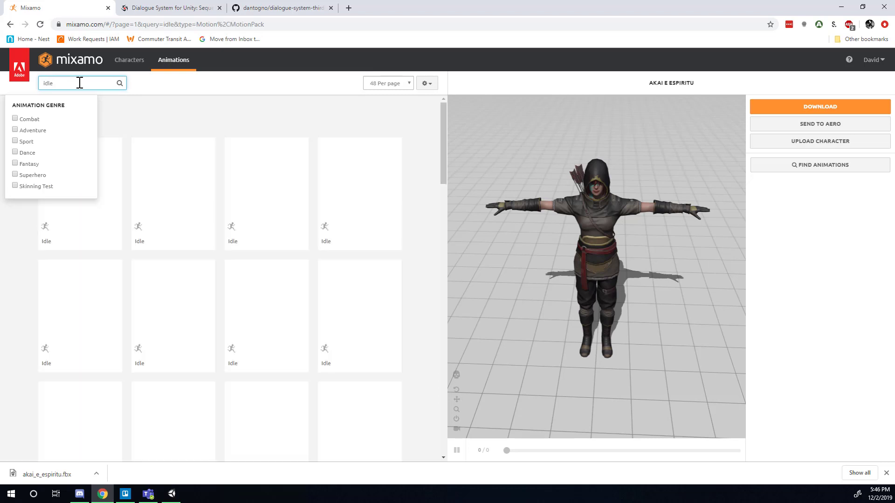
click(242, 106)
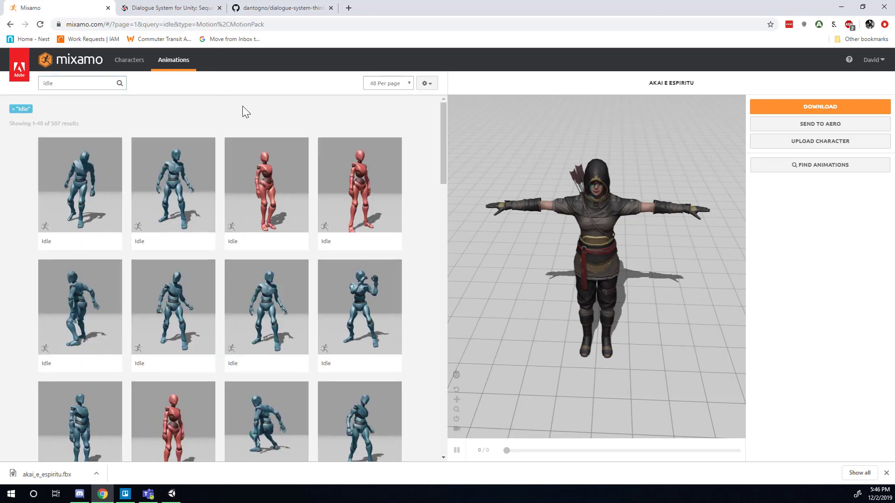
Step: Apply the first Idle animation to Akai E Espiritu, preview it from another angle and browse the other idle animations
click(95, 194)
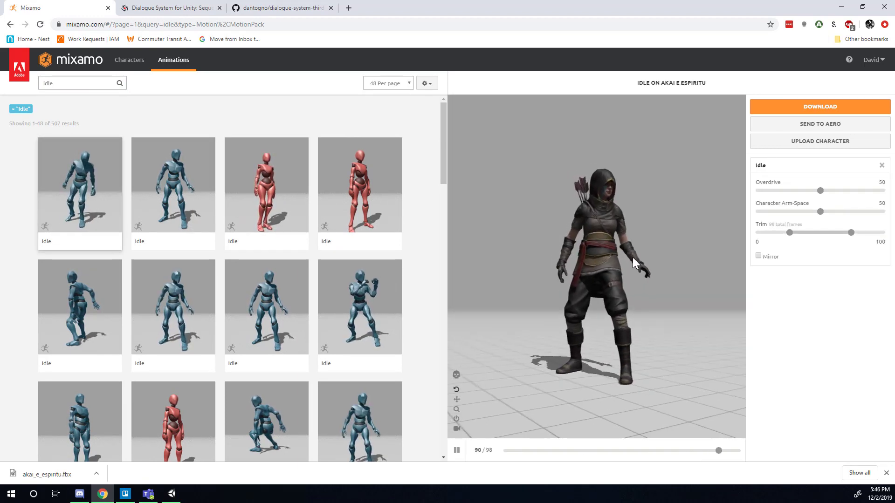
drag(633, 257, 608, 262)
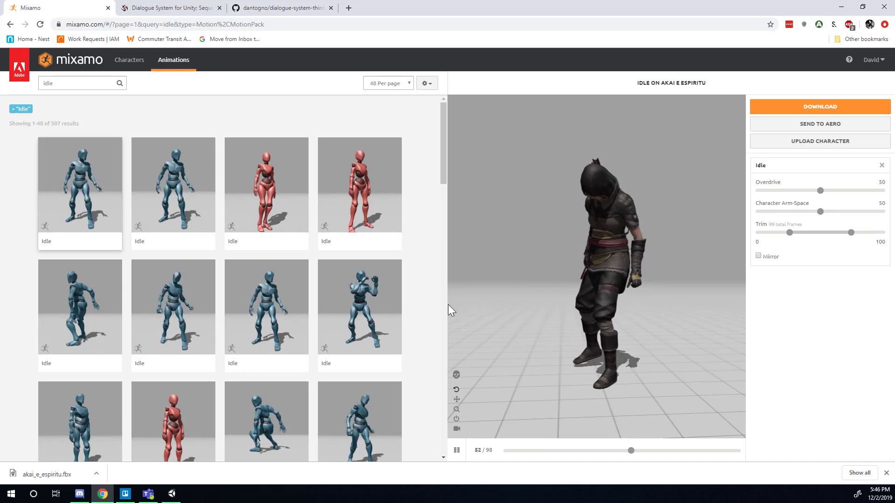
scroll(154, 336, down, 1)
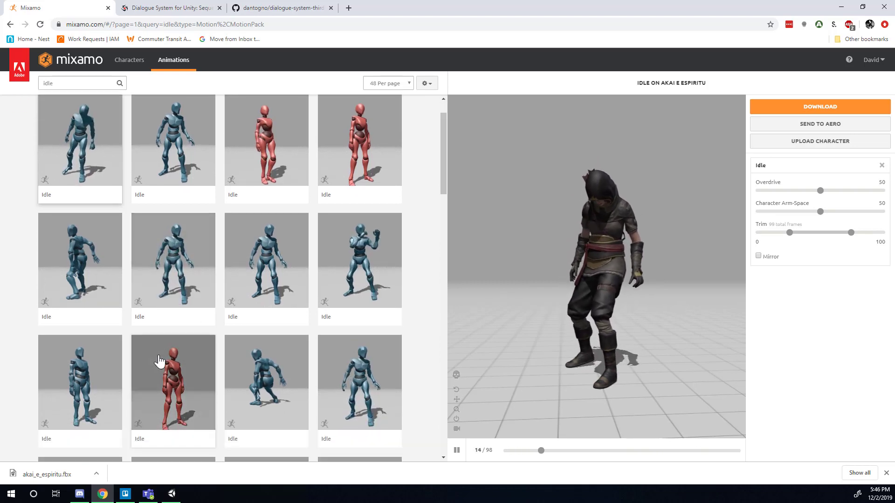
scroll(160, 362, down, 4)
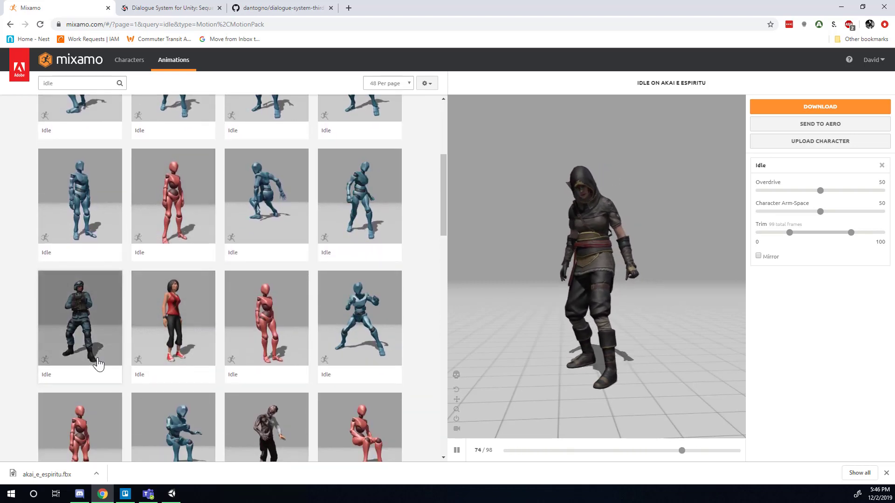
scroll(97, 364, down, 5)
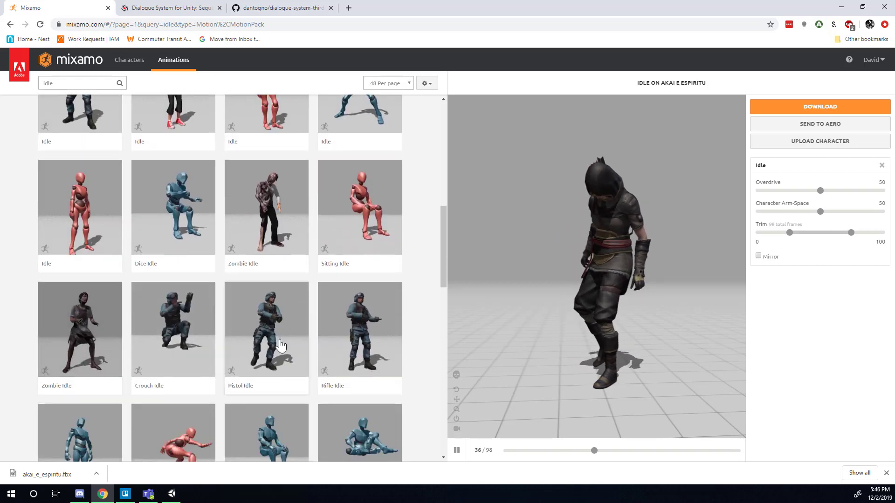
scroll(316, 336, up, 5)
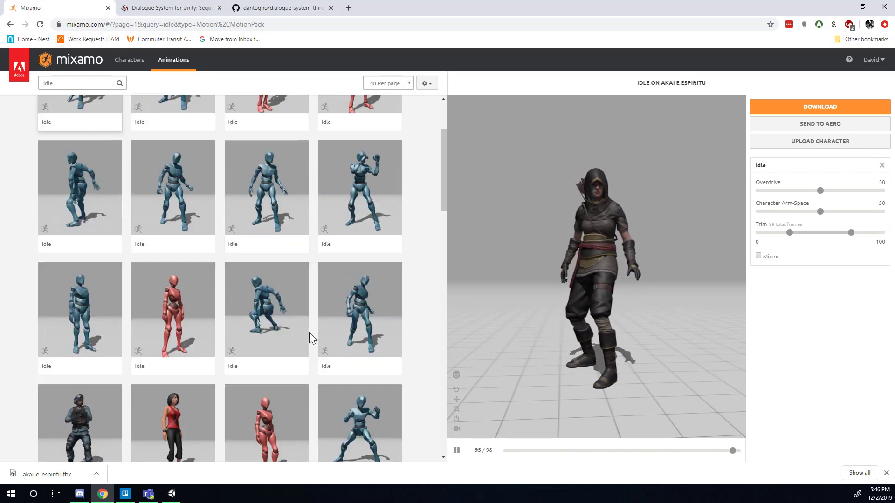
Step: Try the first Idle animation's Overdrive at 100, and set it to 0
scroll(308, 332, up, 3)
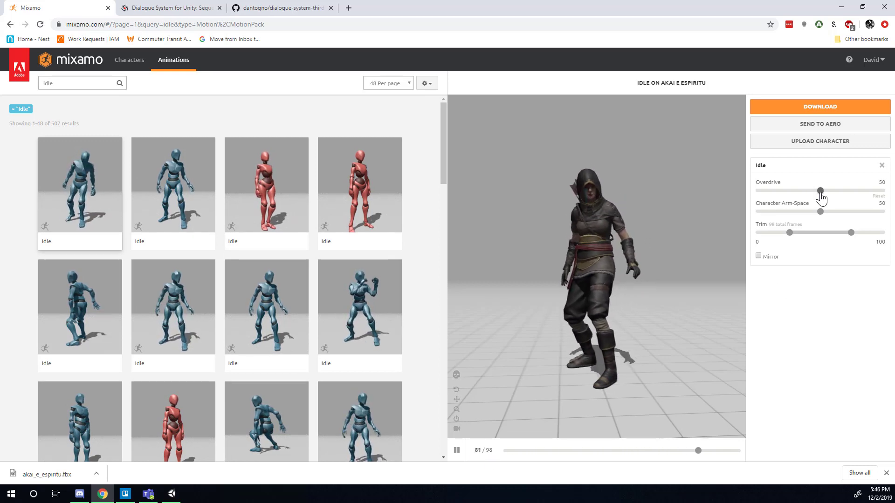
drag(820, 191, 760, 195)
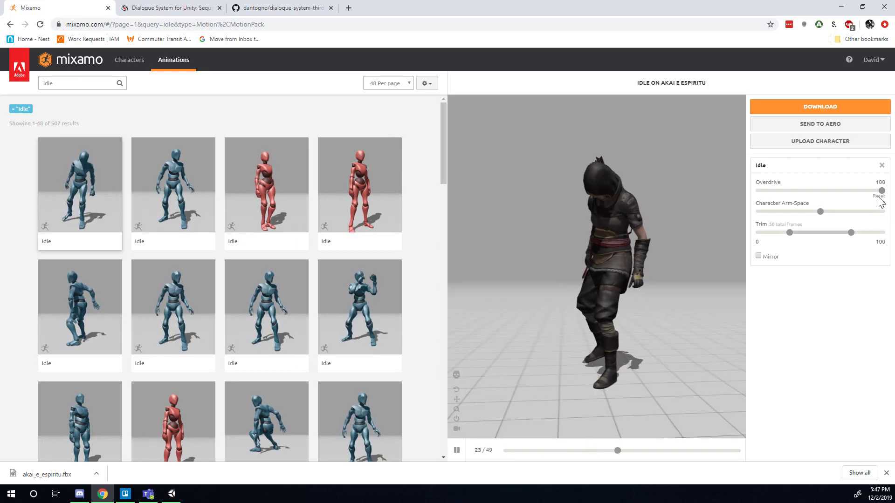
drag(881, 190, 761, 202)
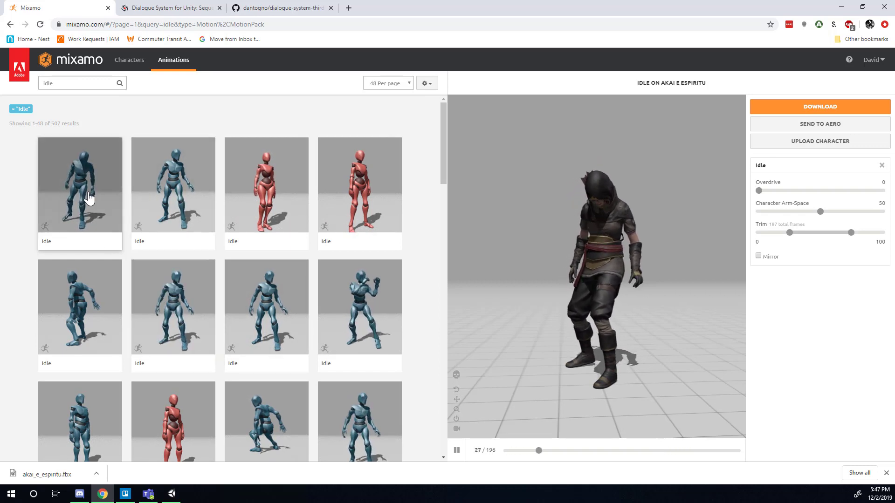
Step: Try the second Idle animation of the first row and the red mannequin's Idle of the third row on Akai E Espiritu
scroll(140, 186, down, 1)
click(197, 143)
click(196, 144)
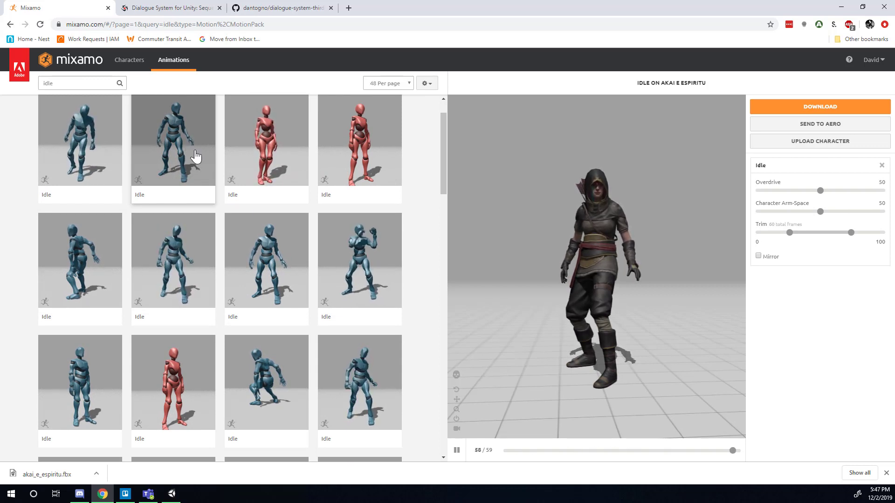
scroll(224, 345, down, 1)
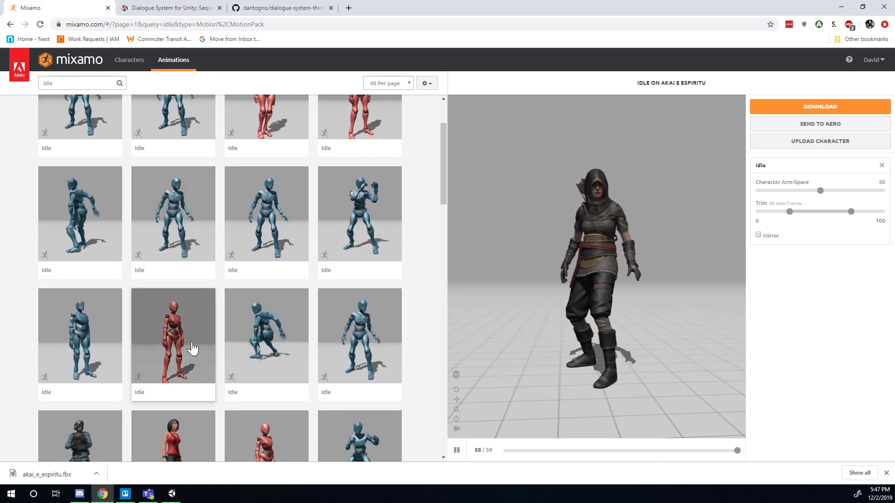
click(193, 349)
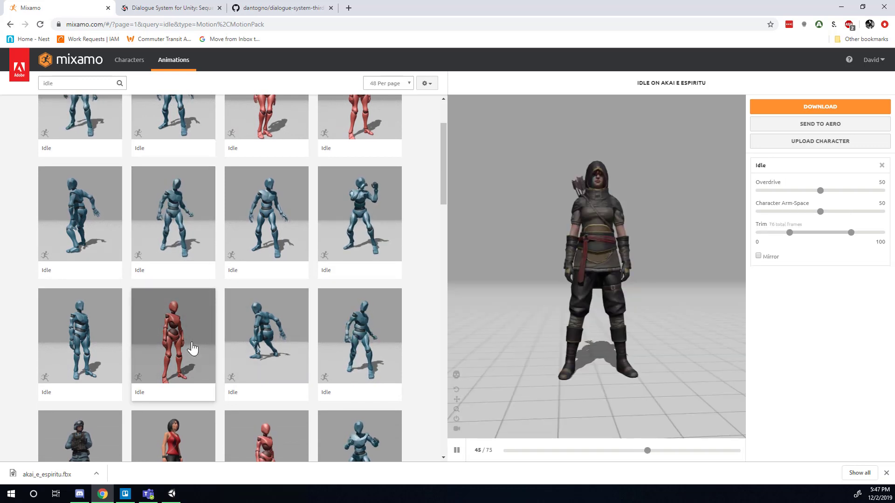
scroll(193, 349, down, 3)
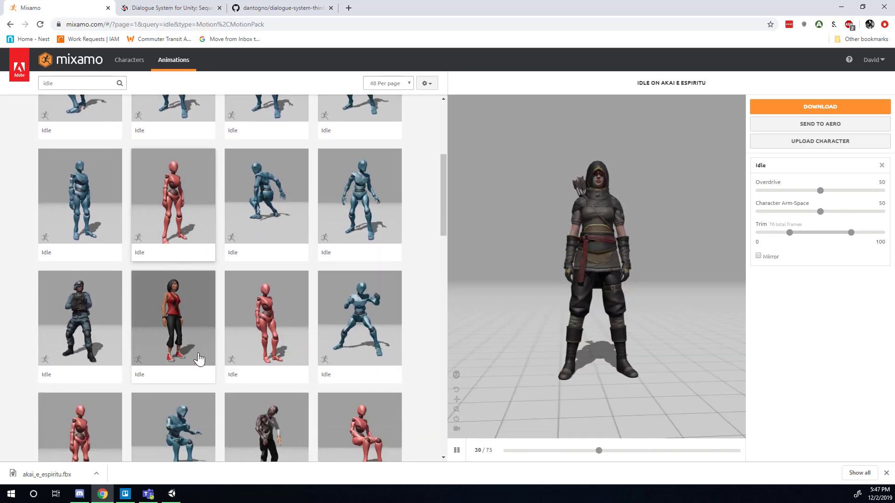
Step: Apply the red mannequin's Idle animation beside the woman in the red top and inspect it on the character from other angles
click(270, 323)
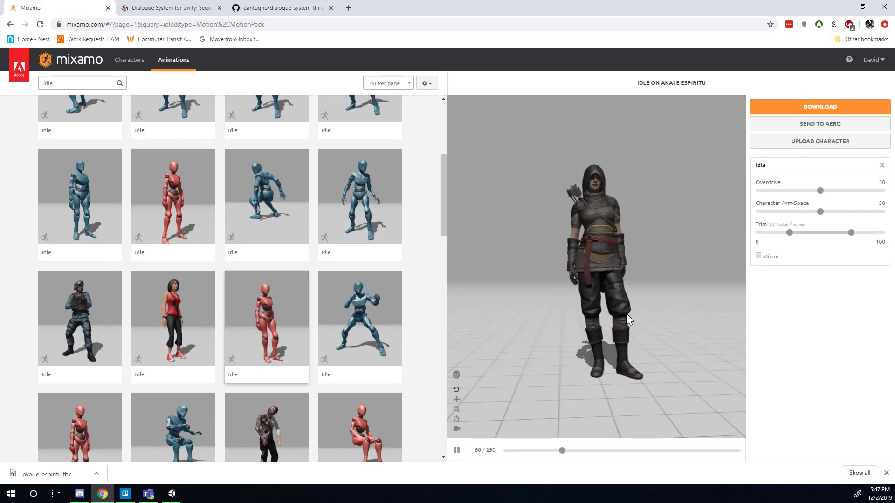
drag(616, 244, 607, 279)
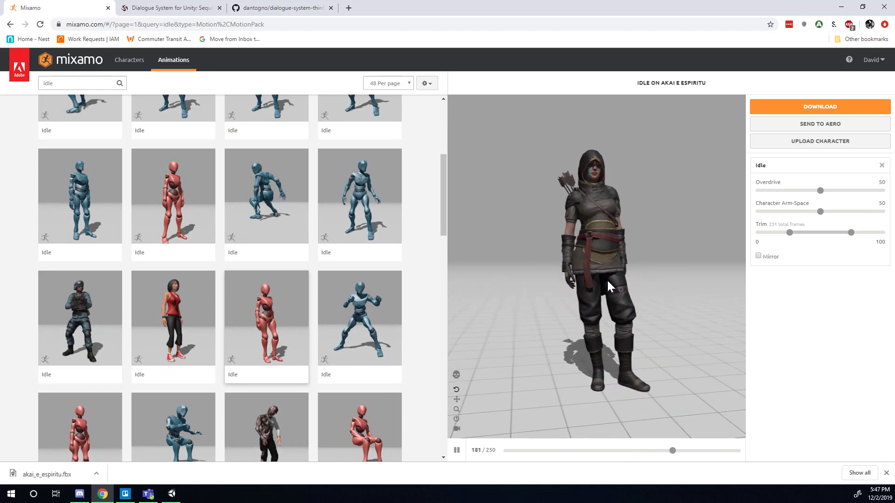
drag(593, 245, 644, 208)
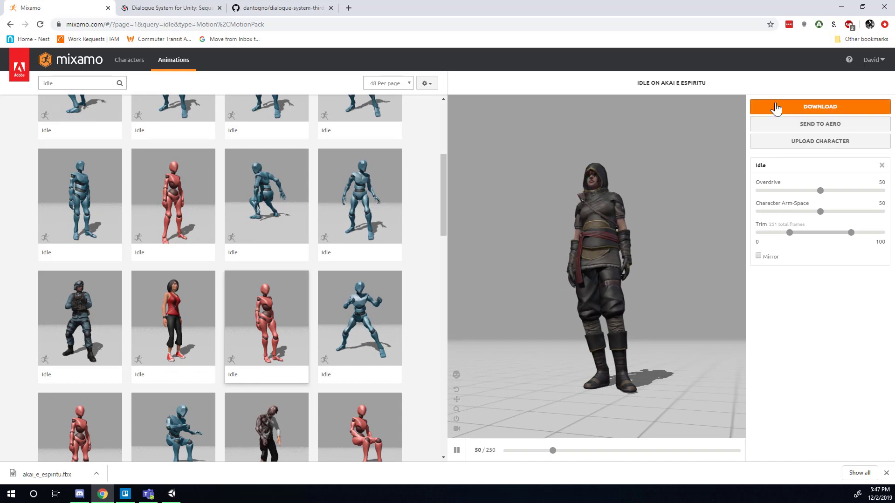
Step: Download the applied Idle animation in FBX for Unity format, with Skin set to Without Skin
scroll(159, 107, up, 3)
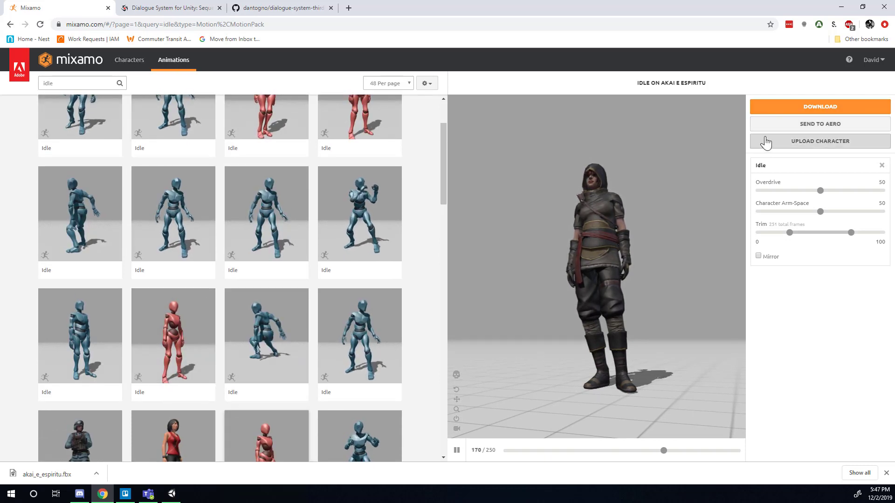
click(837, 109)
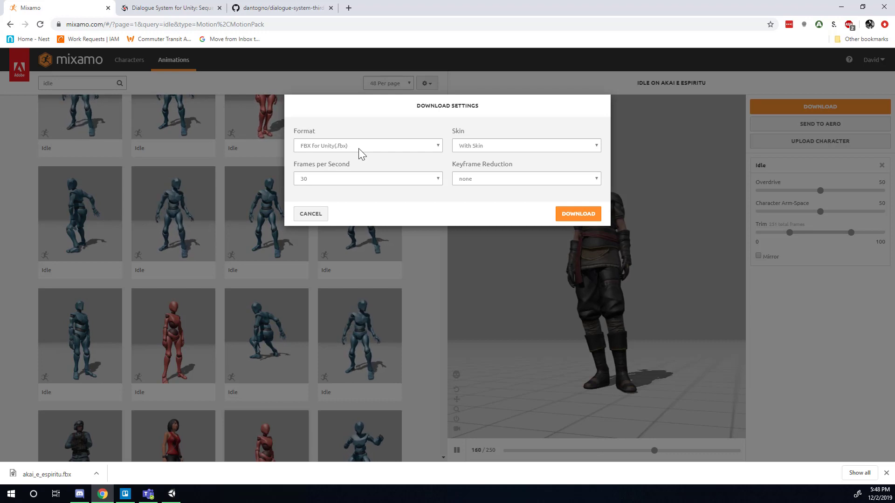
click(481, 146)
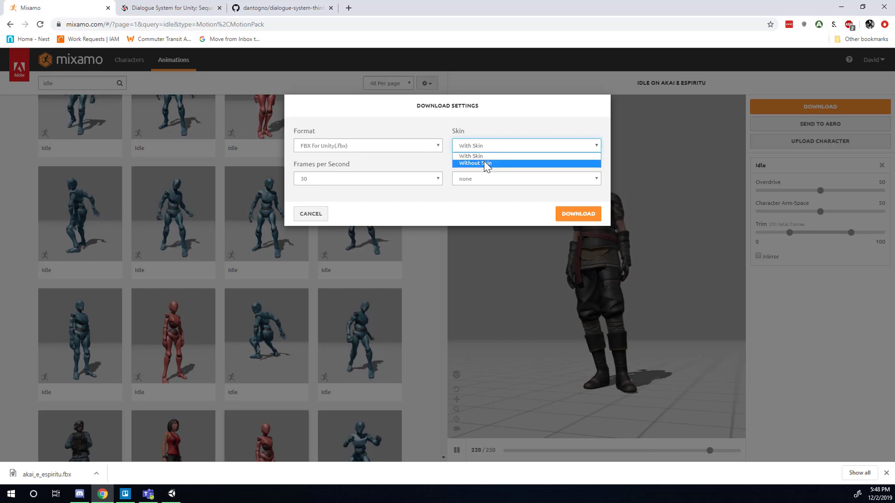
click(484, 161)
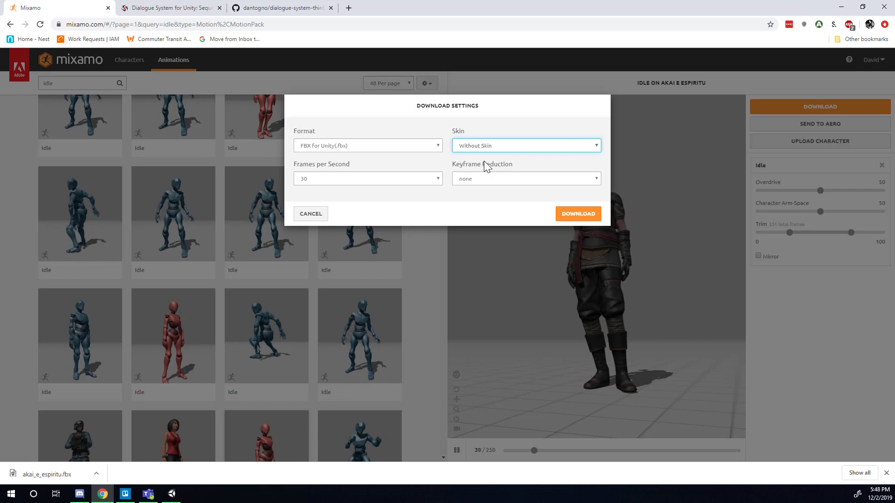
click(581, 217)
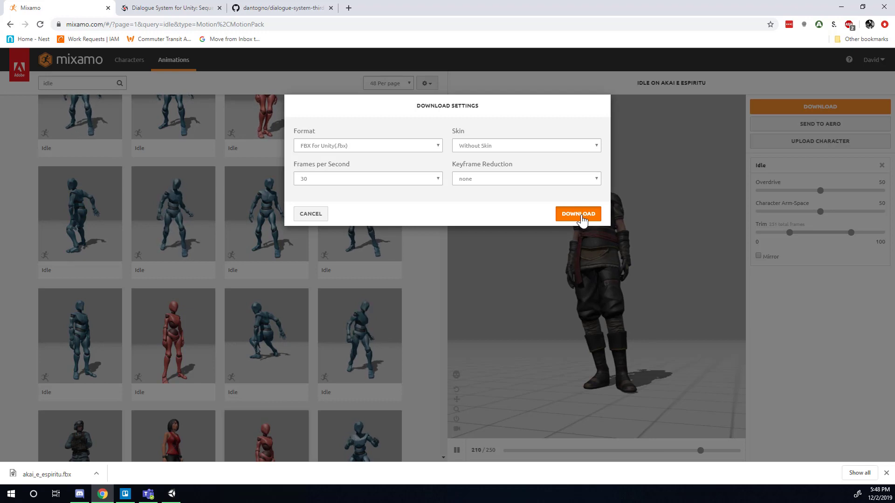
click(582, 217)
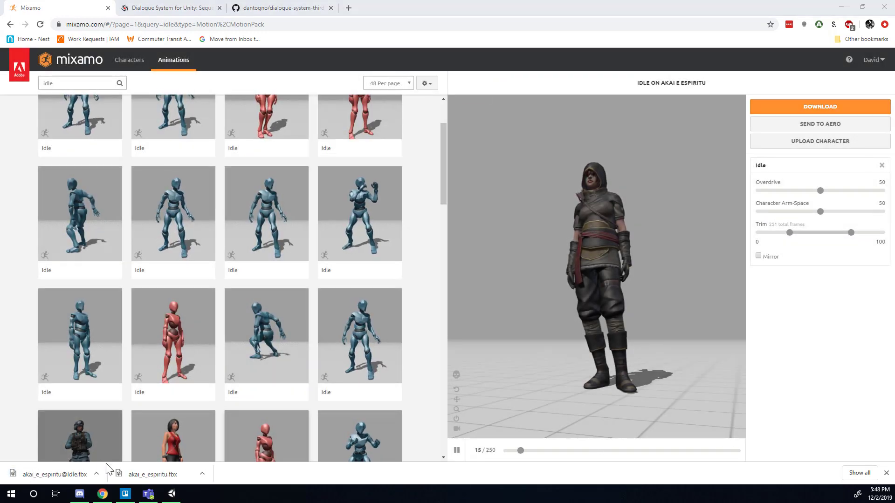
Step: Switch to Unity, create a folder named Akai inside the Animations folder and open it
click(172, 493)
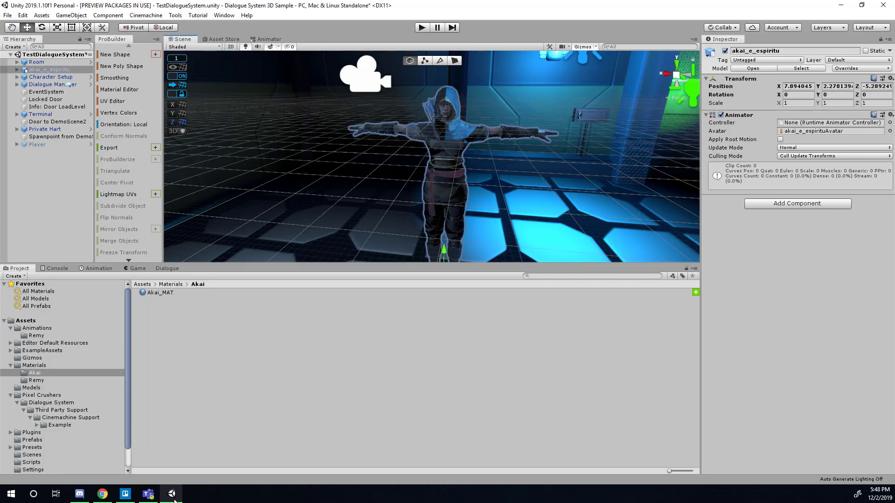
click(45, 328)
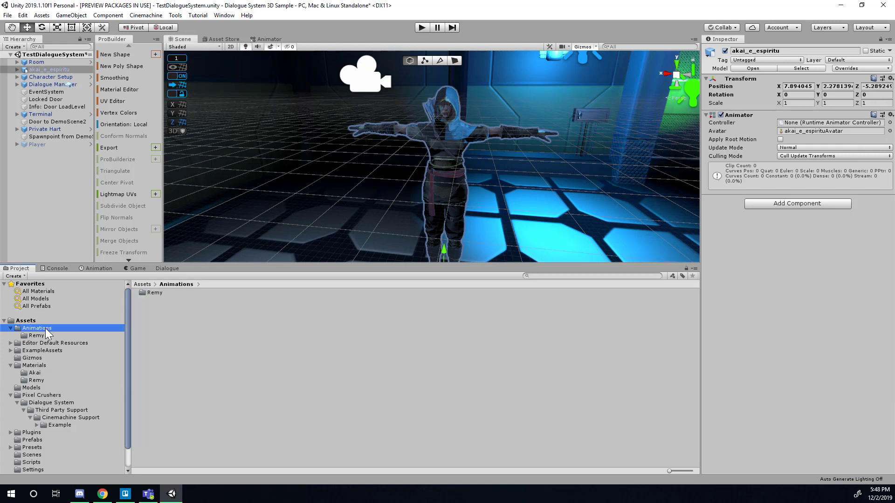
right_click(186, 387)
mouse_move(225, 129)
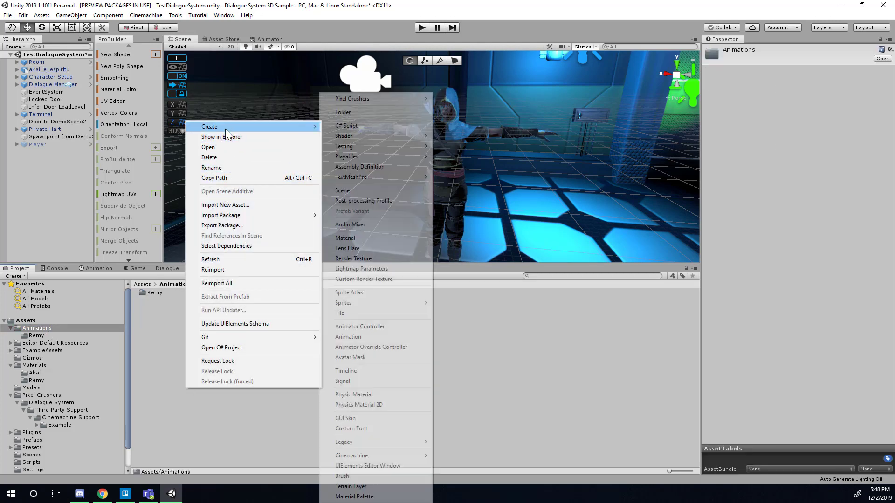
click(349, 113)
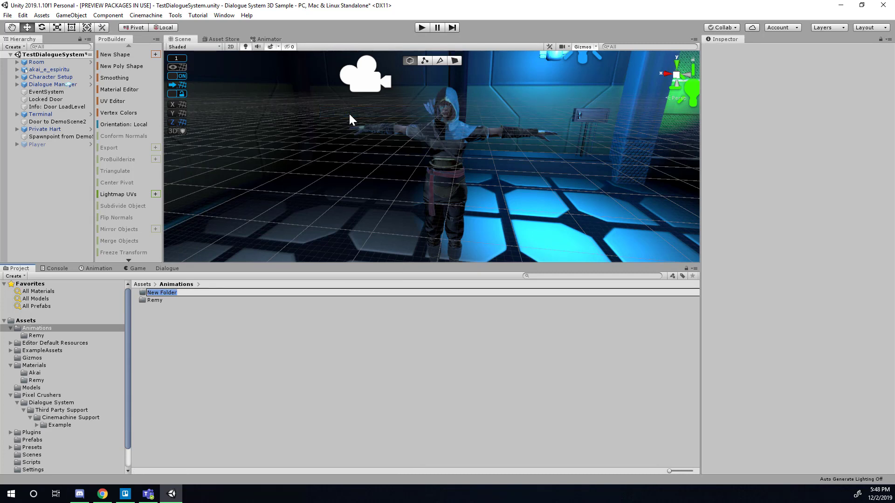
text(Akai)
key(Return)
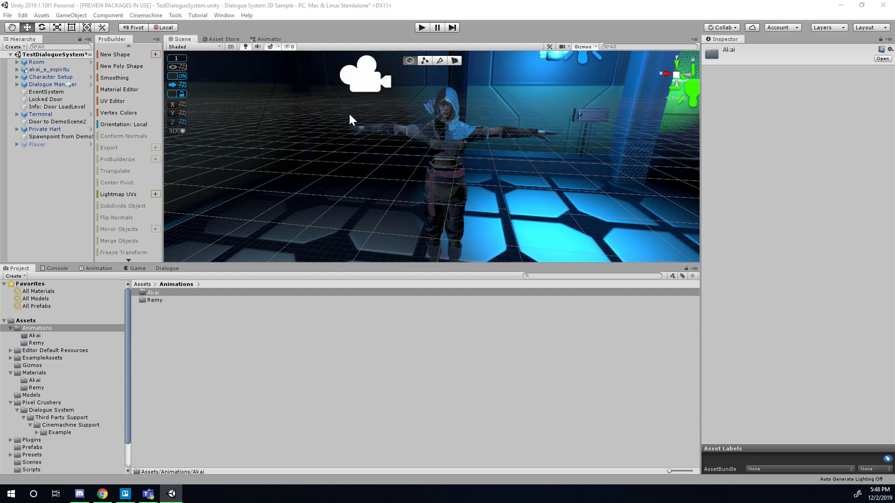
double_click(158, 291)
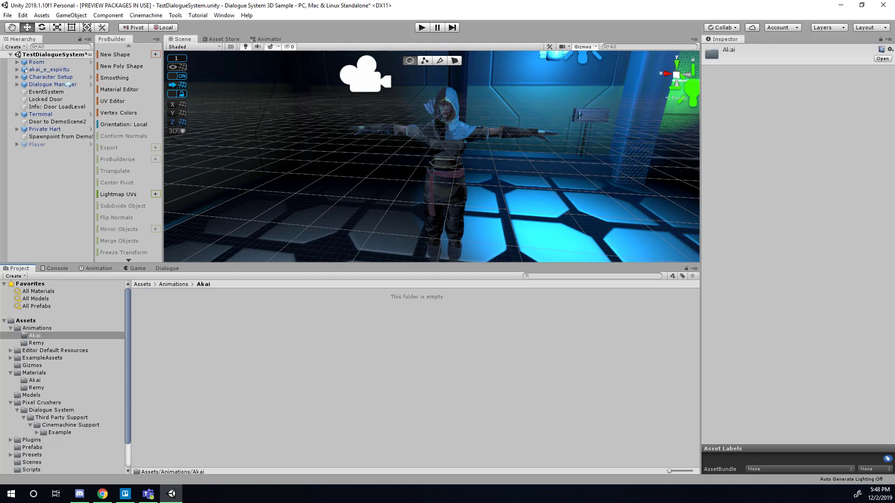
click(102, 493)
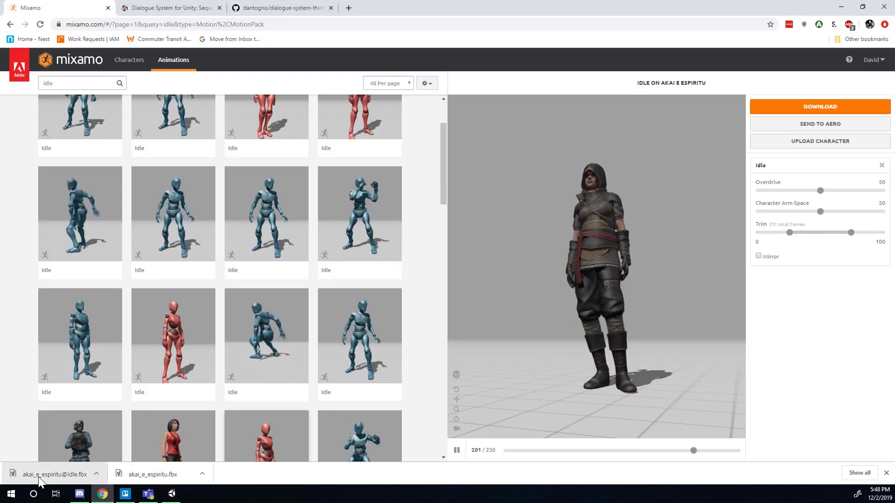
click(96, 474)
click(113, 442)
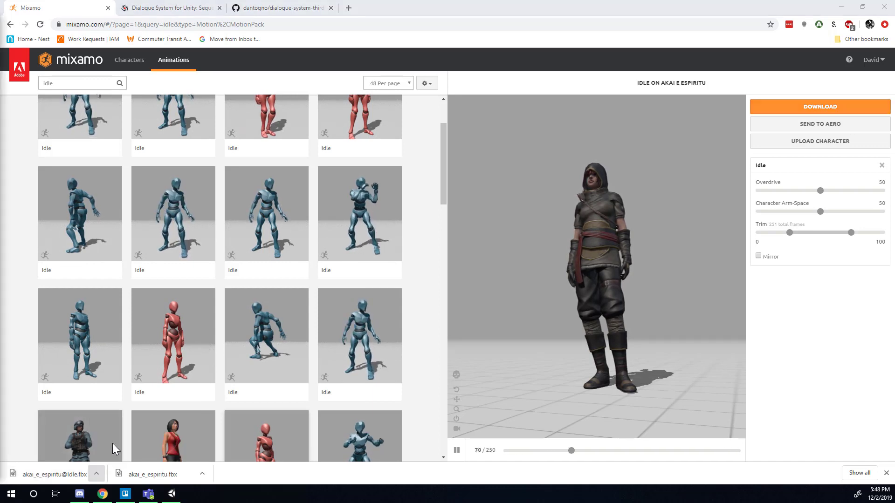
key(alt+Tab)
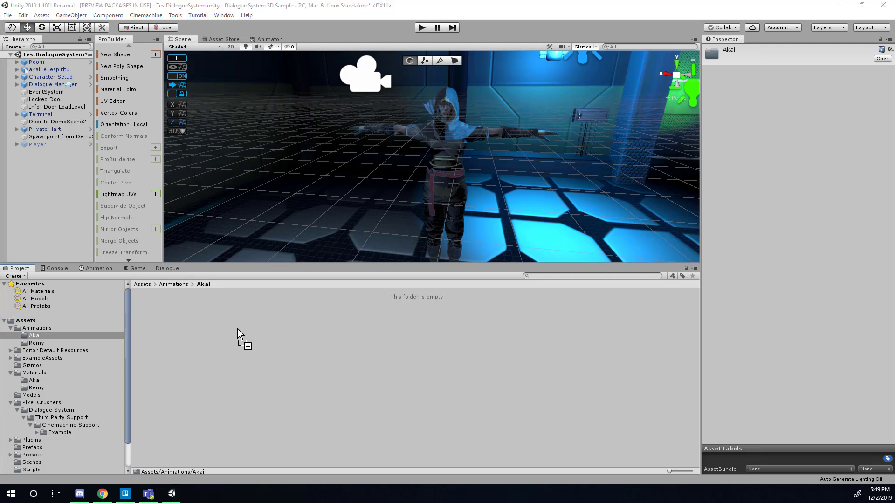
drag(236, 328, 235, 343)
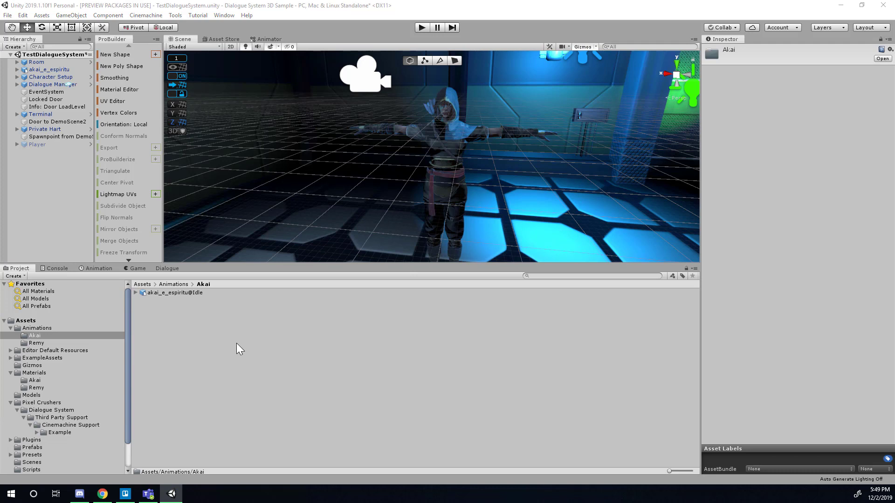
Step: Examine the model, rig, animation and material import settings of akai_e_espiritu@Idle, ending on the animation settings
click(188, 294)
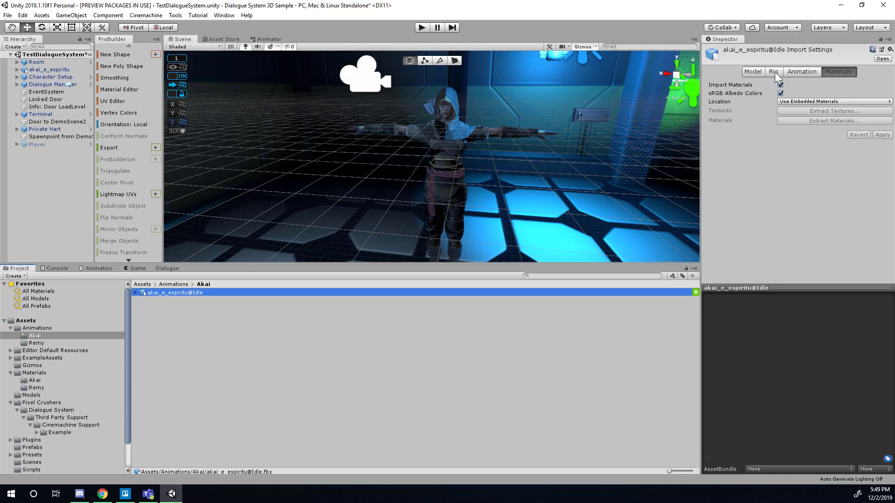
click(753, 72)
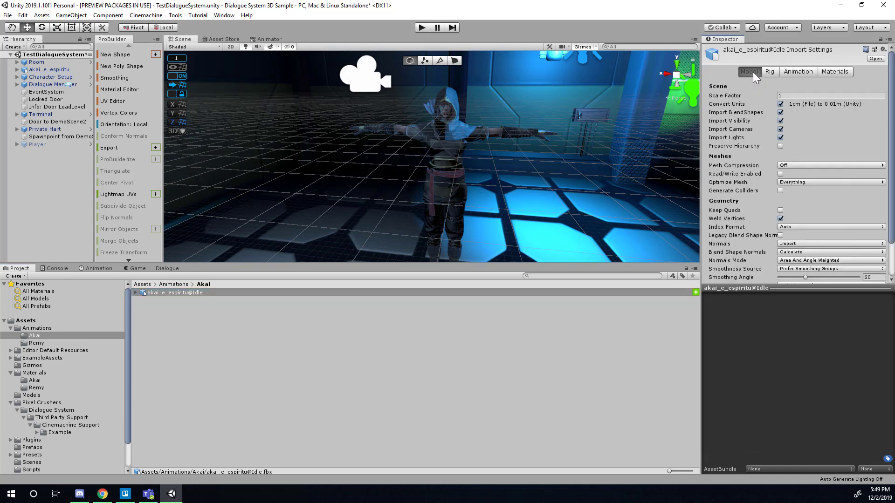
click(791, 72)
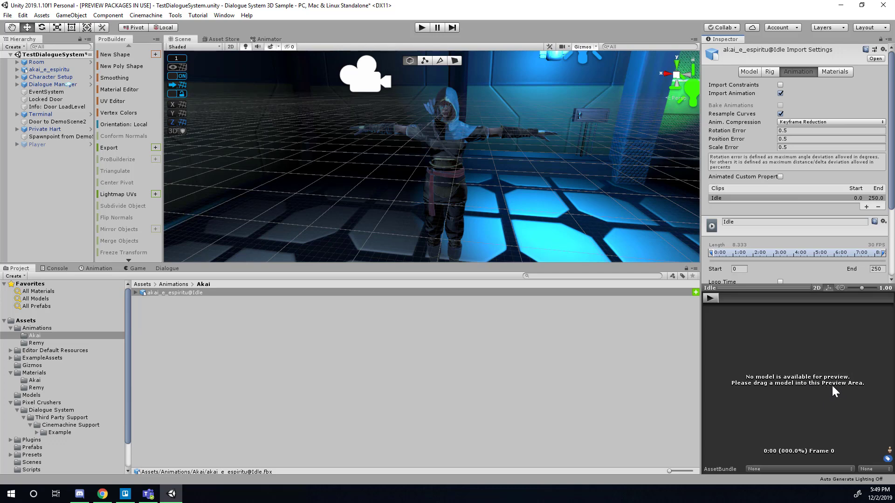
click(755, 72)
click(774, 72)
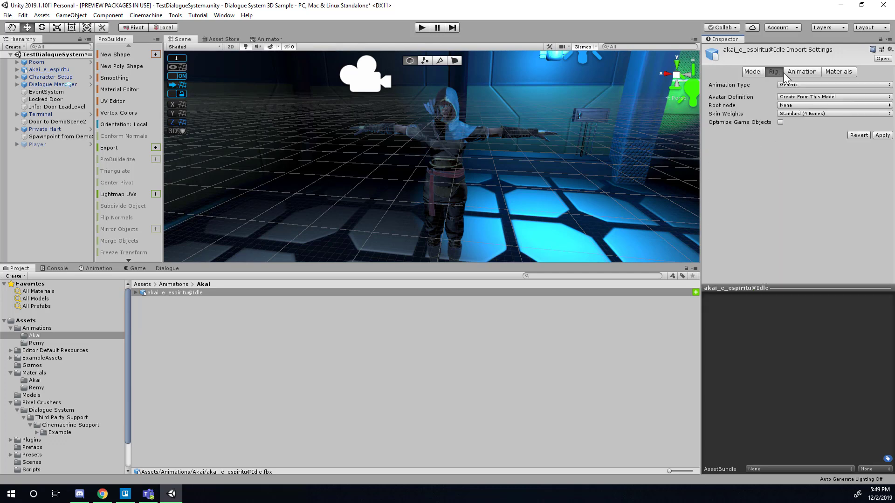
click(800, 71)
click(824, 72)
click(792, 72)
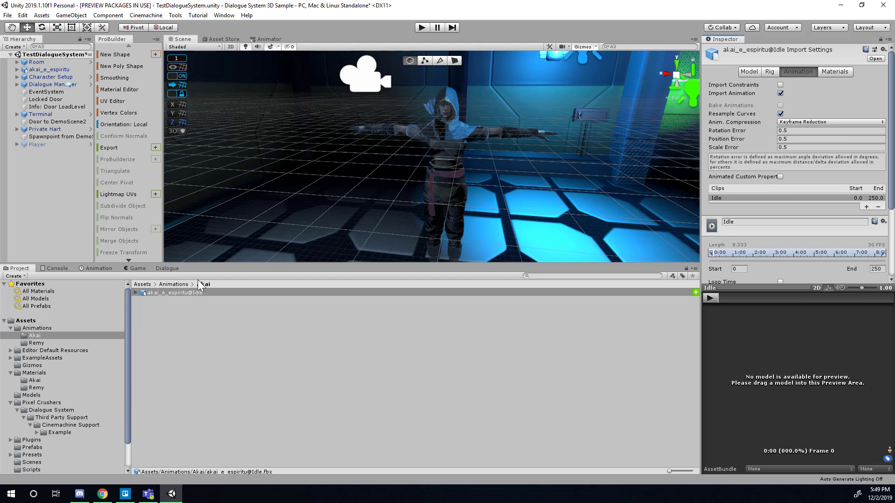
Step: Use the akai_e_espiritu model from the Models folder as the preview model for the Idle clip
click(29, 382)
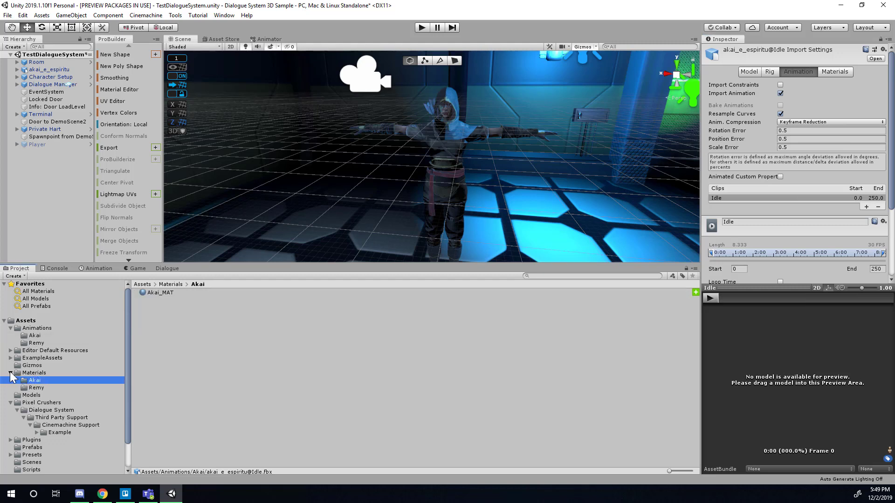
click(11, 373)
click(26, 380)
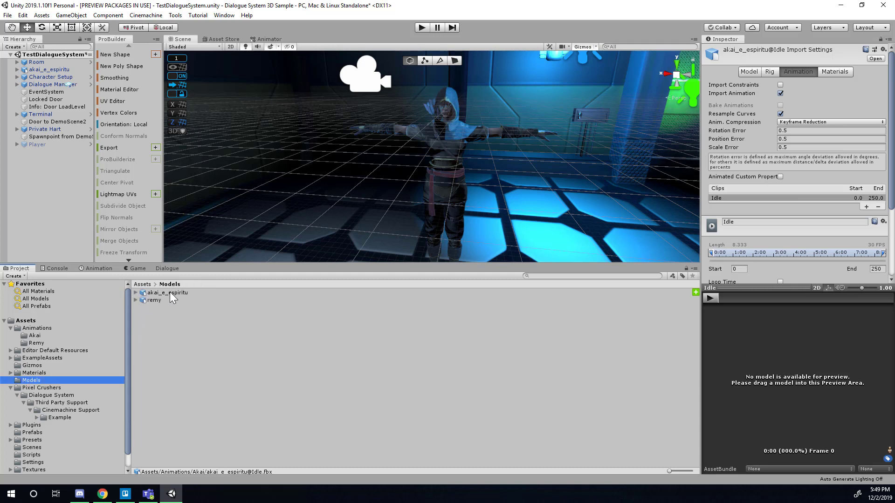
drag(170, 292, 729, 384)
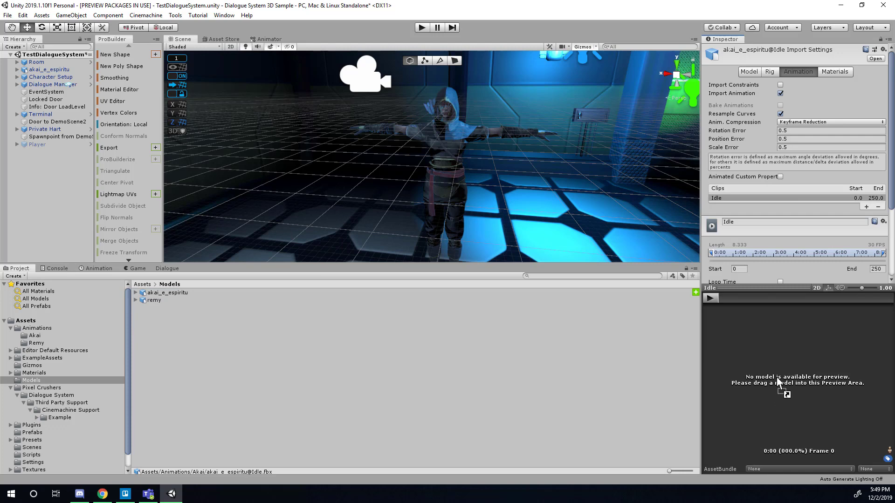
drag(802, 385, 802, 387)
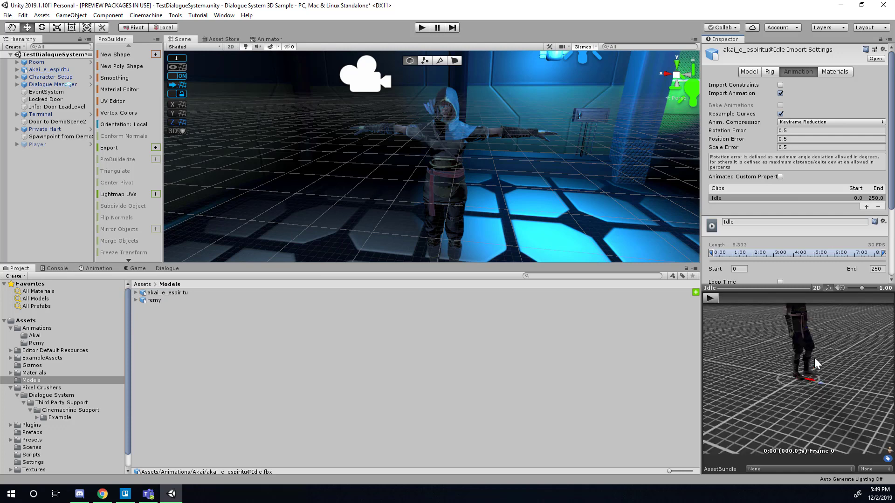
Step: Play the Idle clip on the Akai preview model and view the character from several angles
drag(815, 357, 790, 384)
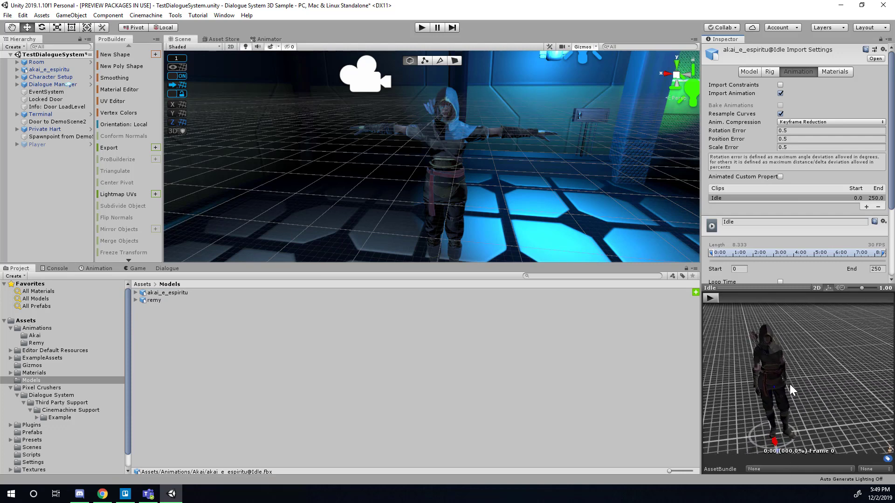
click(712, 298)
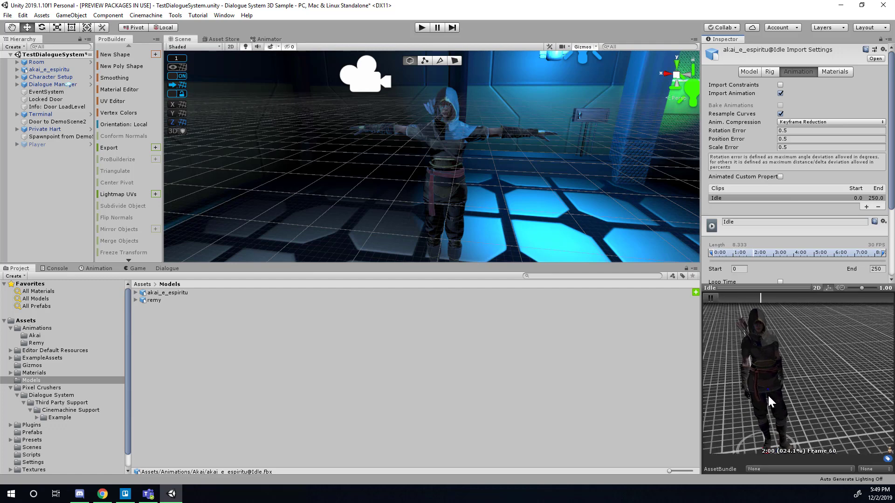
drag(767, 395, 807, 382)
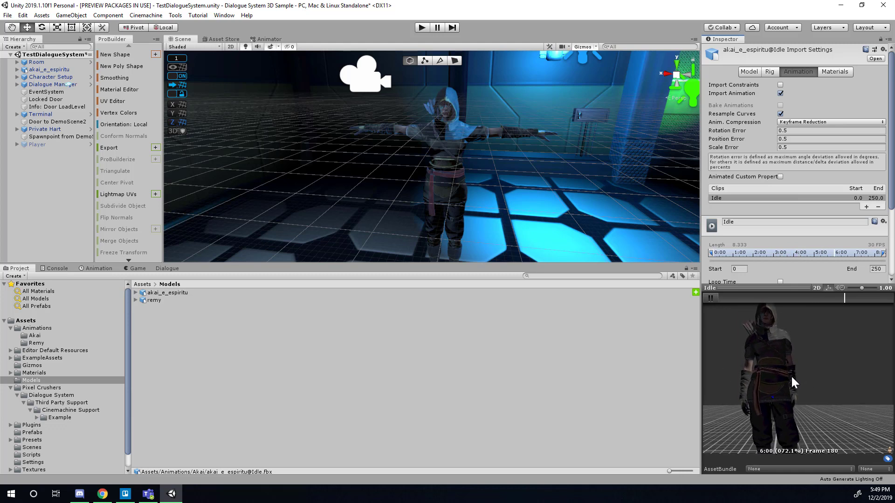
Step: View the paused Idle preview from another angle and apply the animation import settings of akai_e_espiritu@Idle
middle_drag(784, 376, 813, 402)
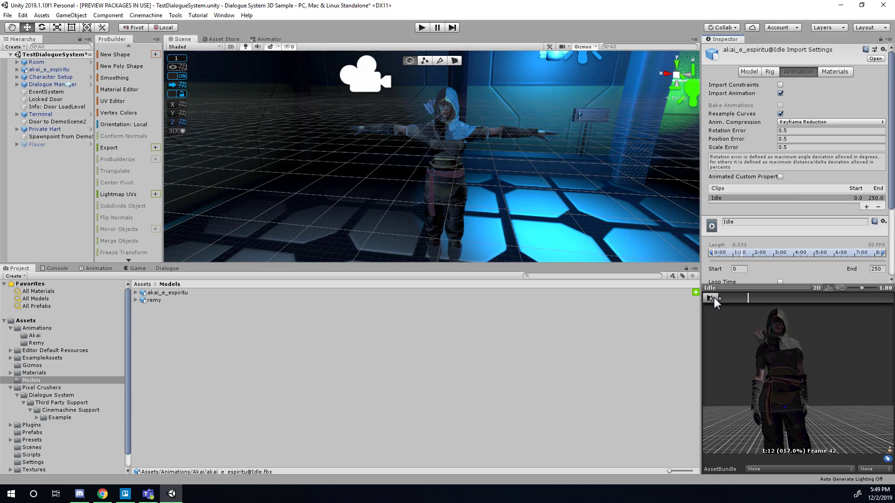
drag(798, 407, 781, 392)
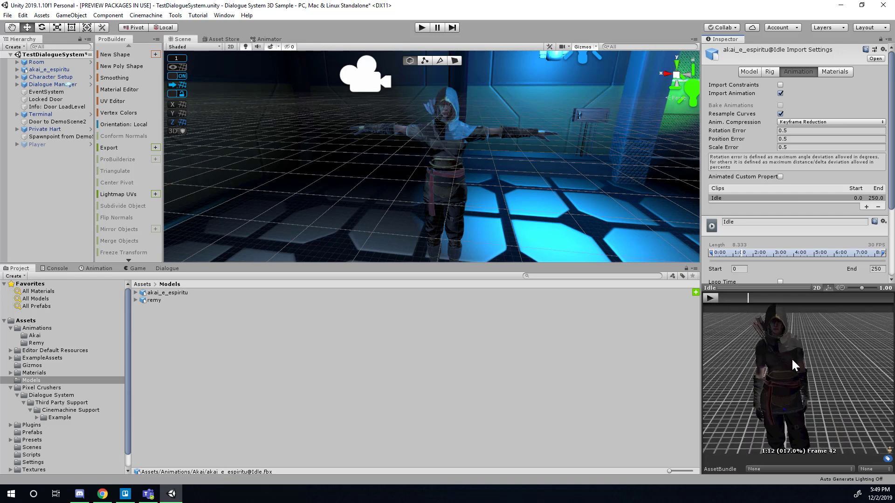
scroll(798, 227, down, 3)
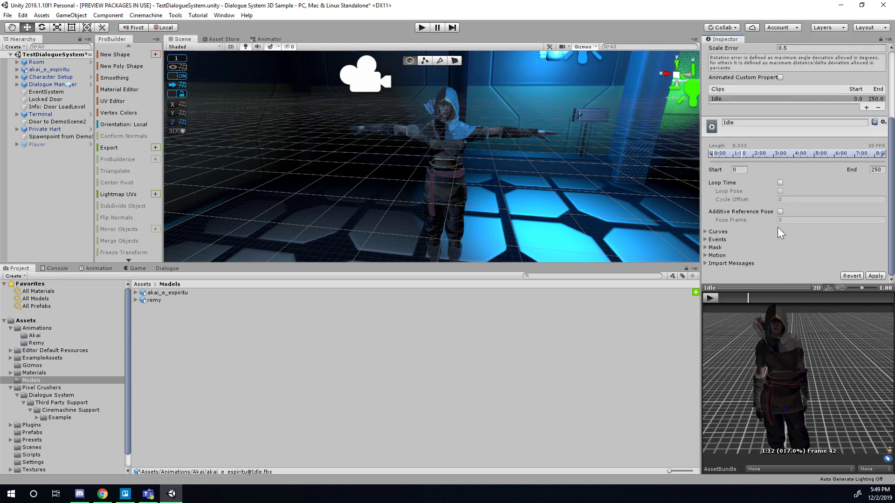
click(875, 276)
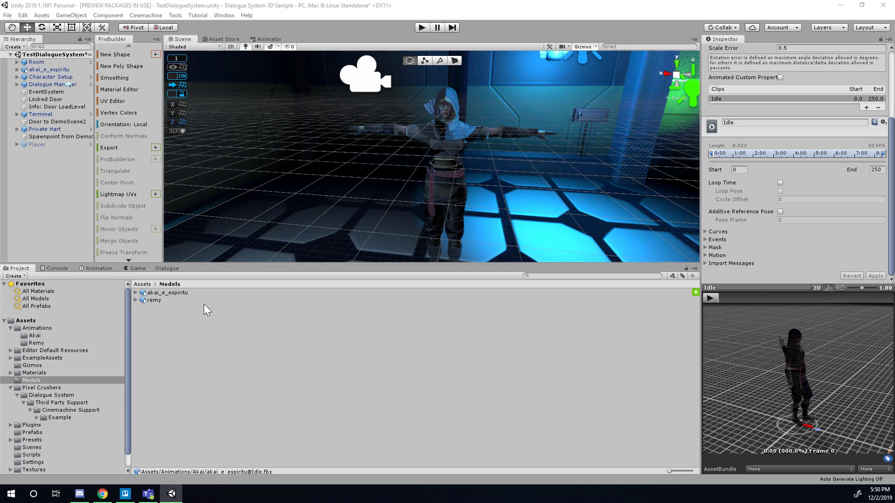
Step: Select the Akai character in the scene, run the scene in play mode to check its pose, and stop it
click(156, 299)
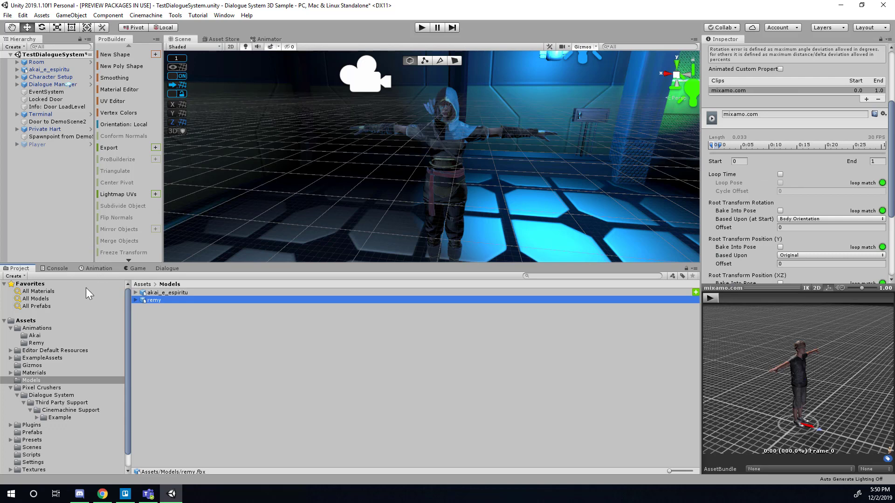
click(462, 150)
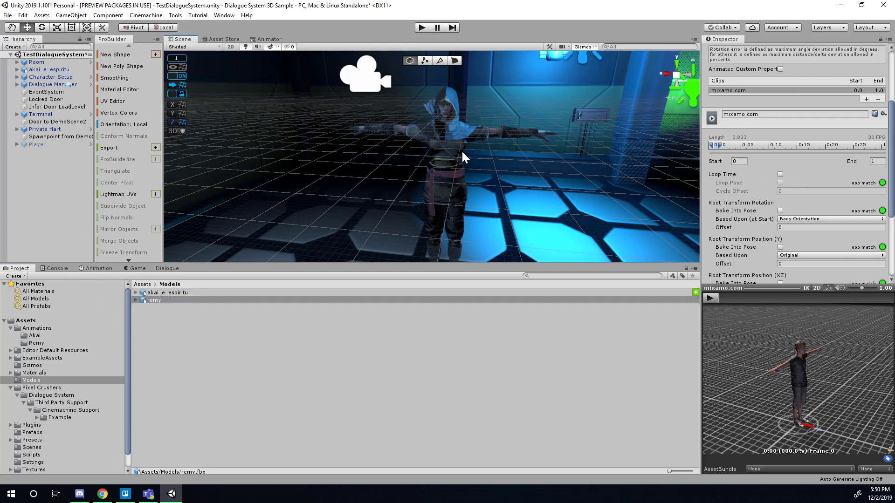
click(421, 28)
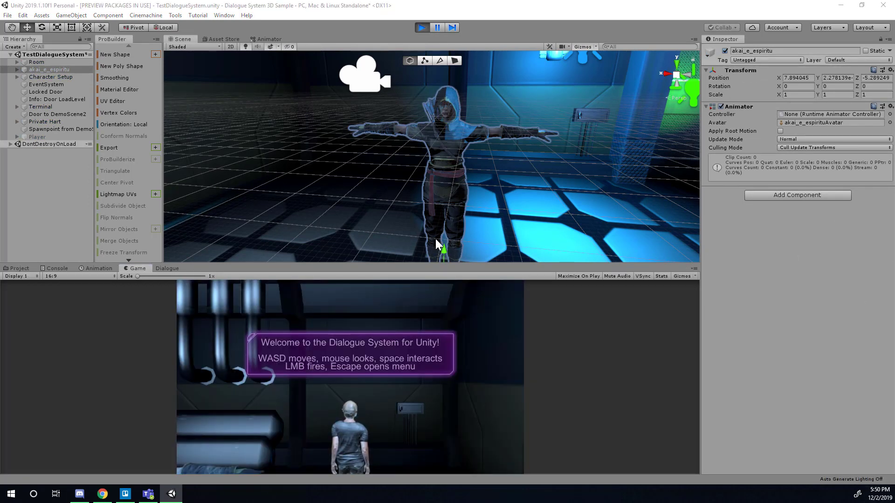
click(493, 320)
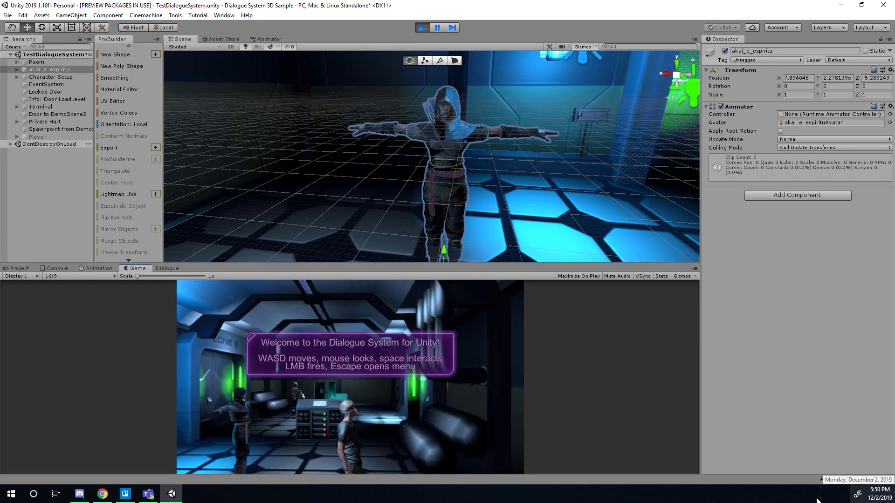
click(421, 27)
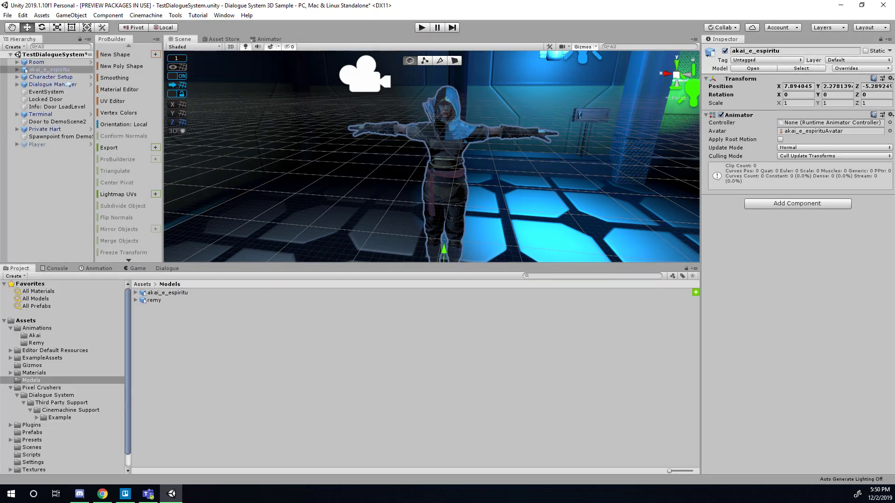
Step: Select the akai_e_espiritu object and look up RemyAnimationController in the Animations > Remy folder as a reference
click(29, 69)
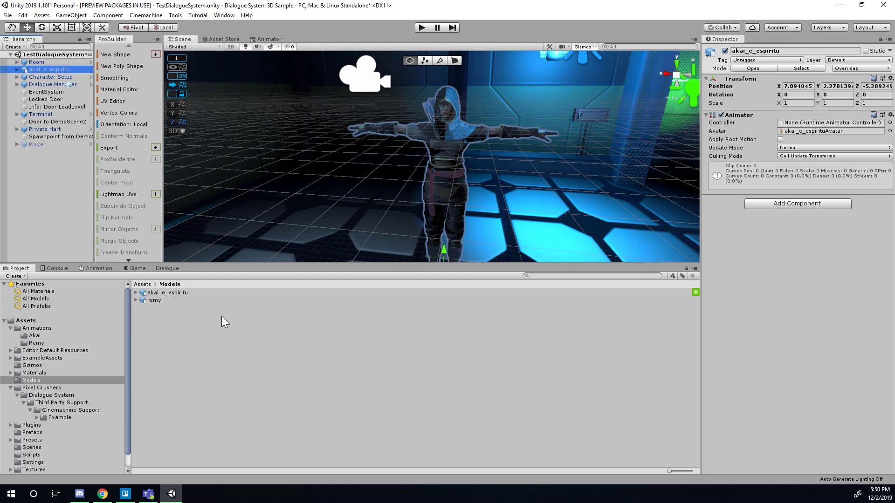
click(35, 329)
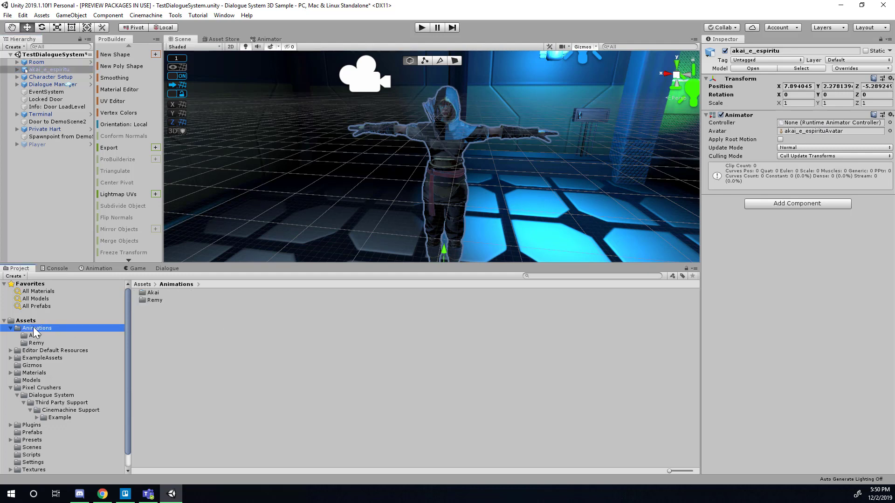
double_click(150, 299)
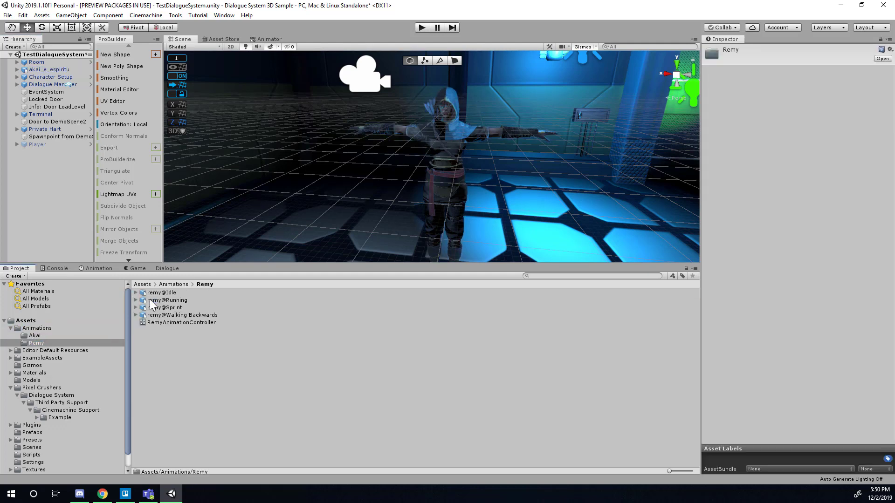
click(167, 323)
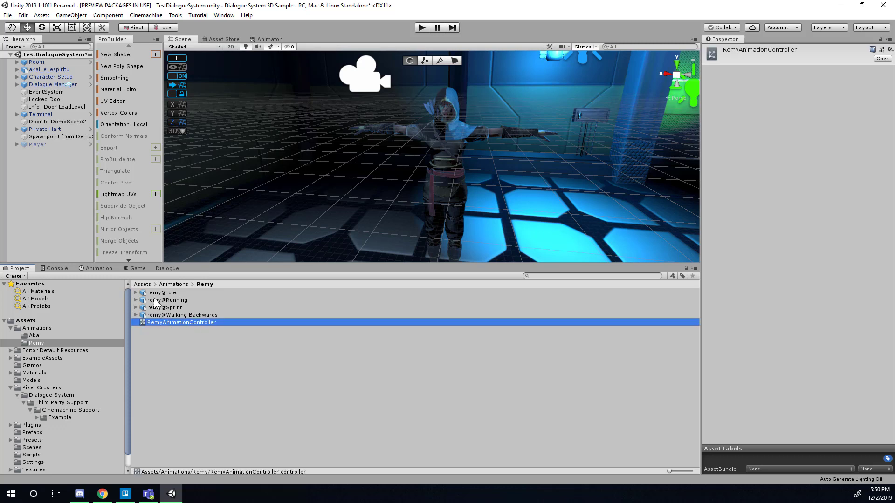
Step: Create an Animator Controller named AkaiAnimationController in the Animations > Akai folder
click(38, 334)
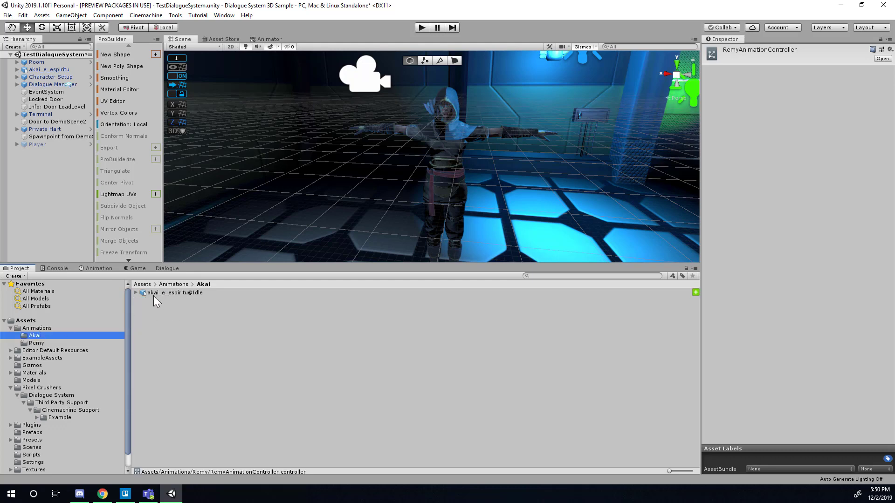
click(164, 306)
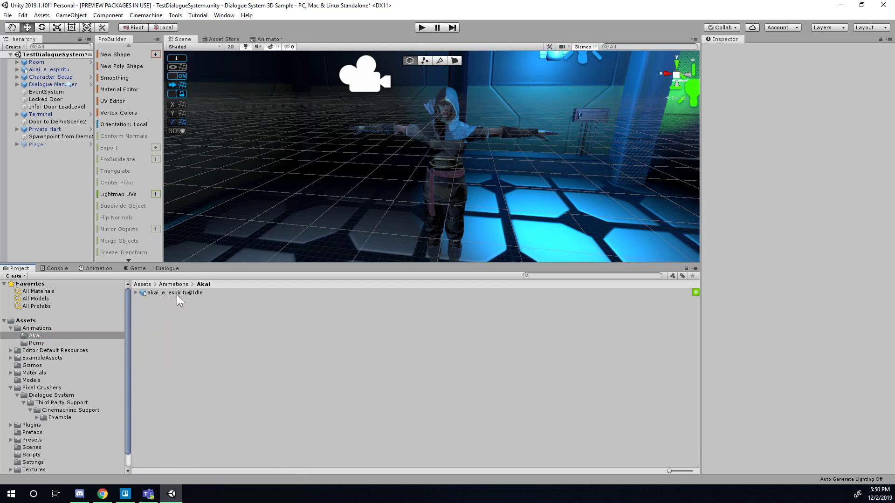
click(154, 335)
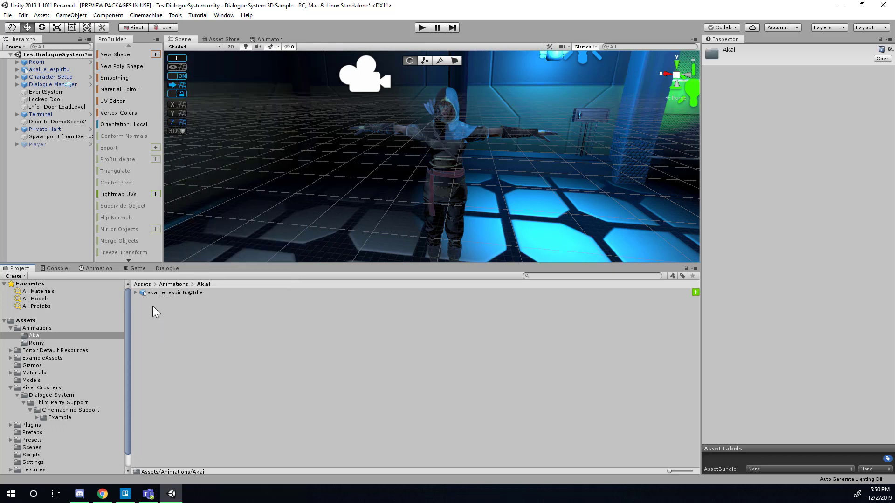
right_click(178, 324)
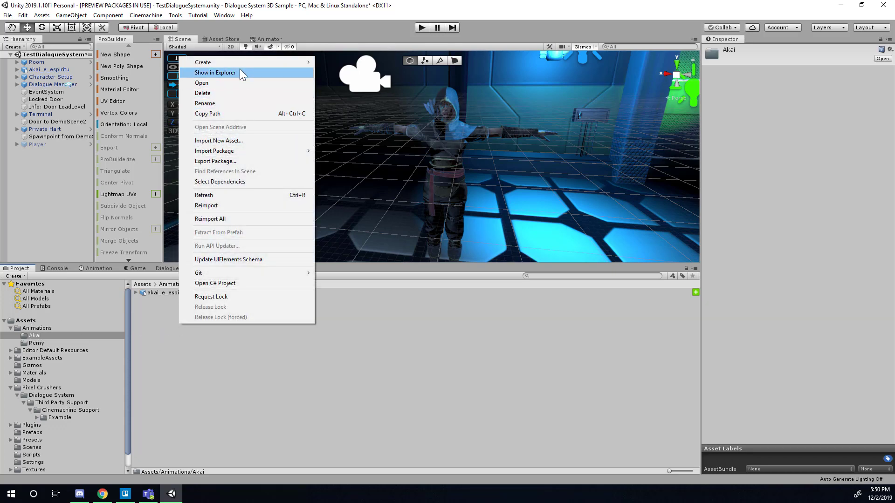
mouse_move(237, 63)
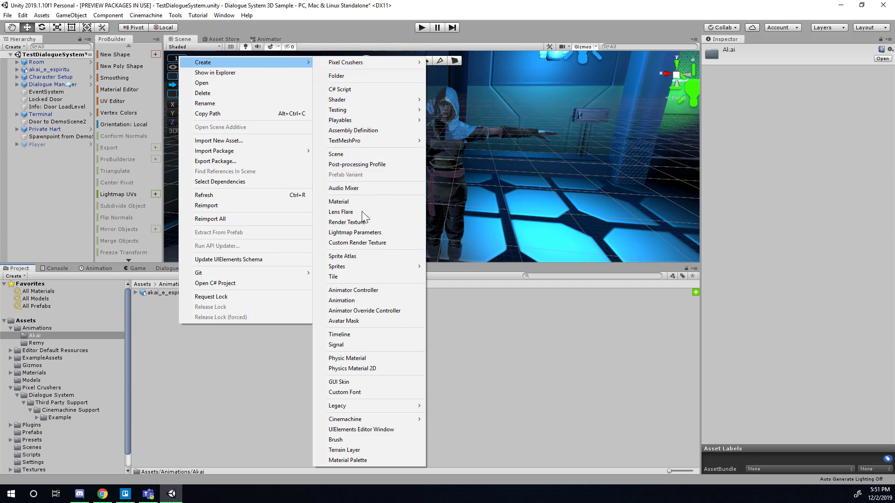
click(368, 290)
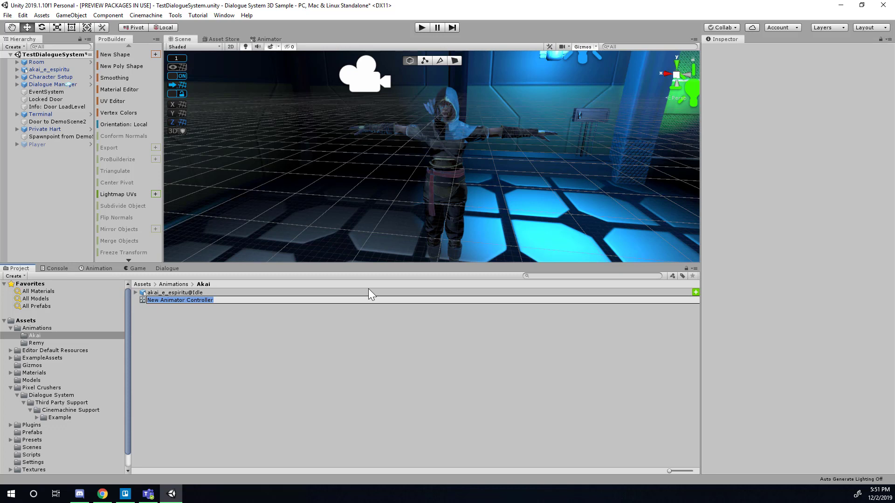
text(Ak)
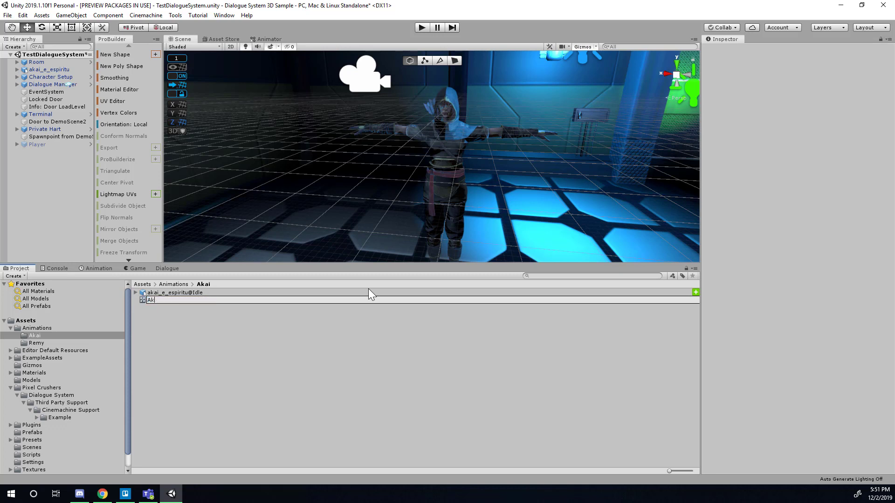
text(aiAnimationController)
key(Return)
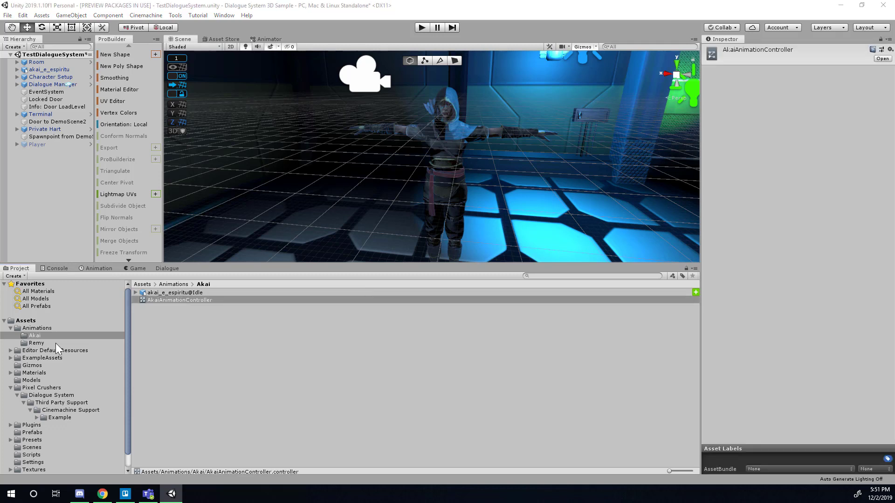
Step: Compare RemyAnimationController in the Remy animations folder with AkaiAnimationController in the Akai folder
click(55, 343)
click(183, 323)
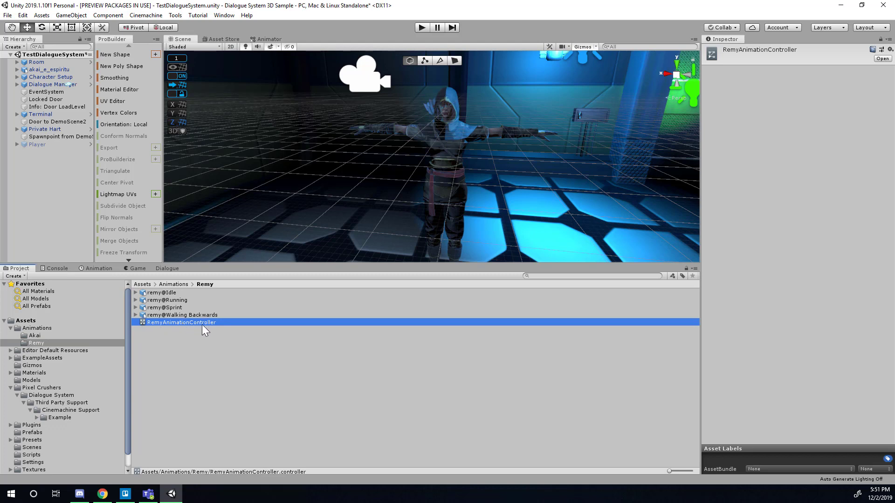
click(36, 336)
click(179, 300)
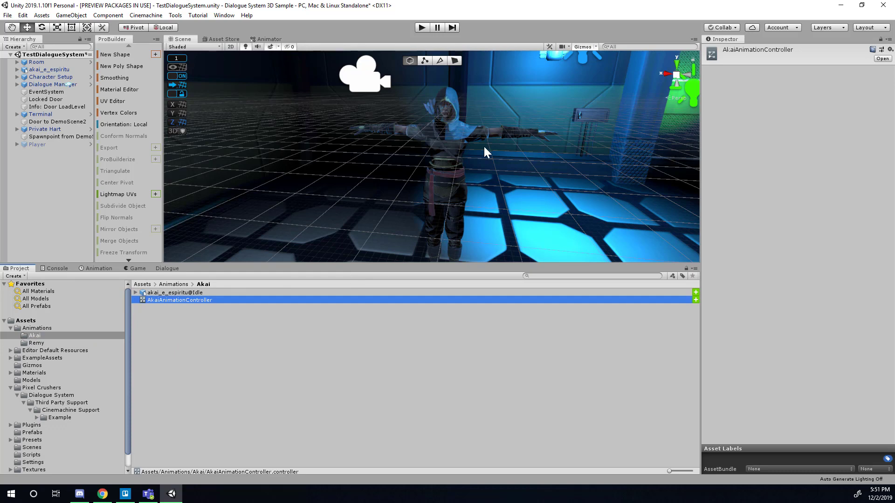
Step: Inspect the components of the Akai mesh in the scene and reselect its parent object akai_e_espiritu
click(446, 150)
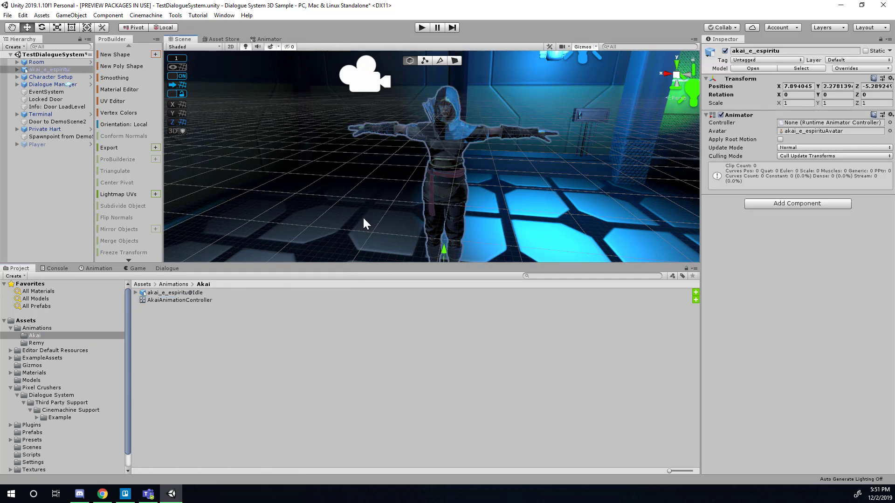
click(440, 133)
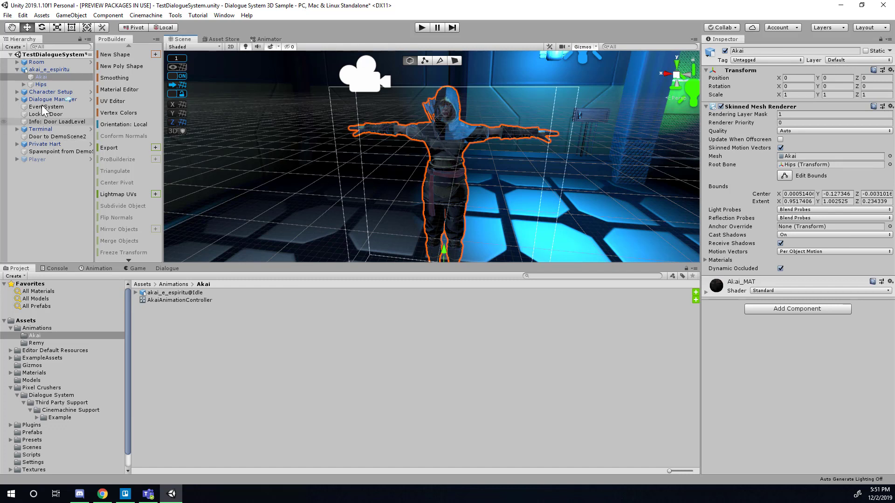
click(17, 69)
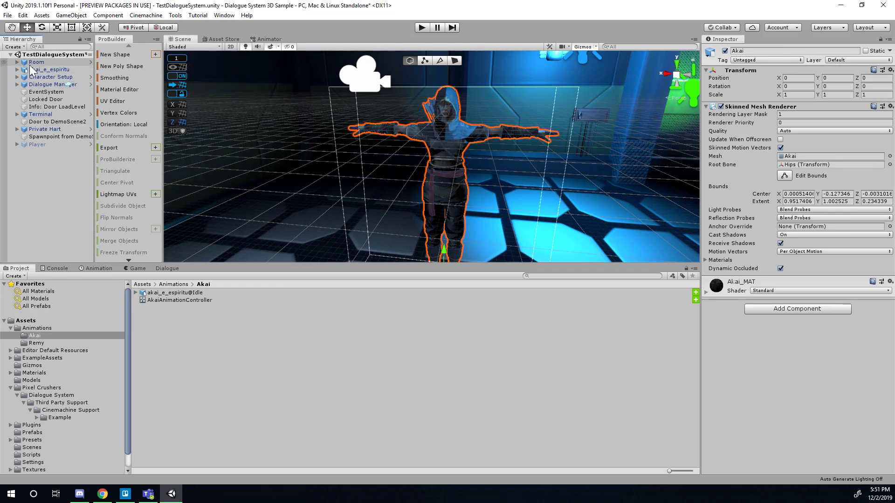
click(36, 62)
click(37, 71)
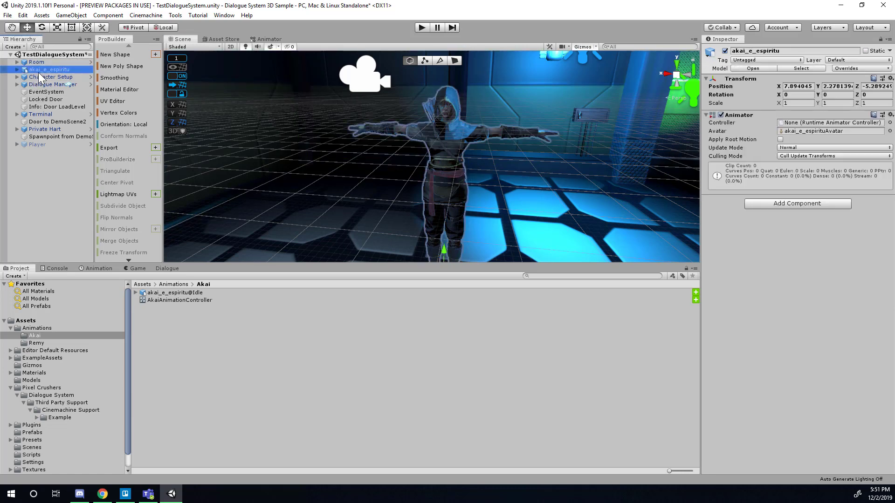
Step: Examine the Akai and Hips children of akai_e_espiritu, including the bones under Hips, and return to the collapsed parent object
click(18, 69)
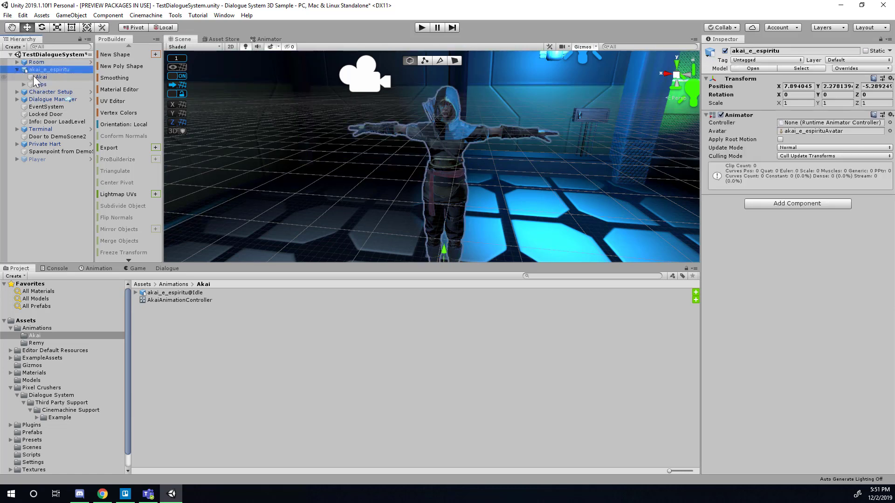
click(34, 77)
click(33, 85)
click(23, 85)
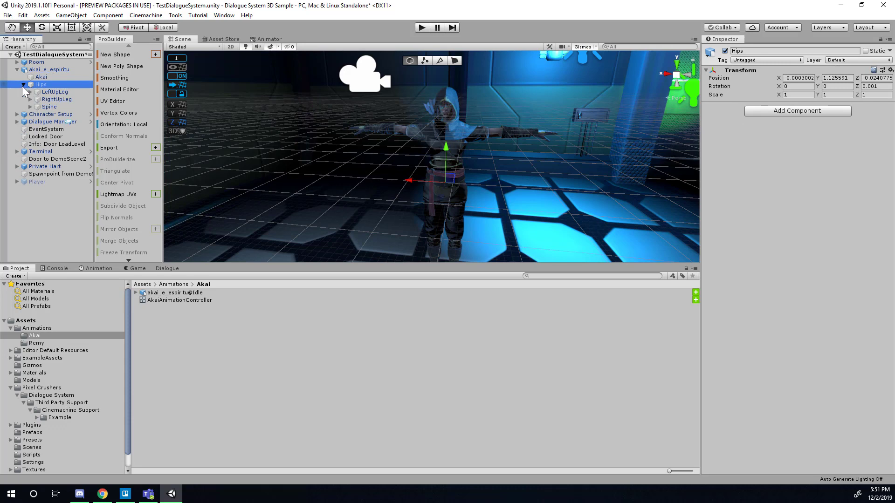
click(22, 85)
click(32, 77)
click(35, 70)
click(17, 69)
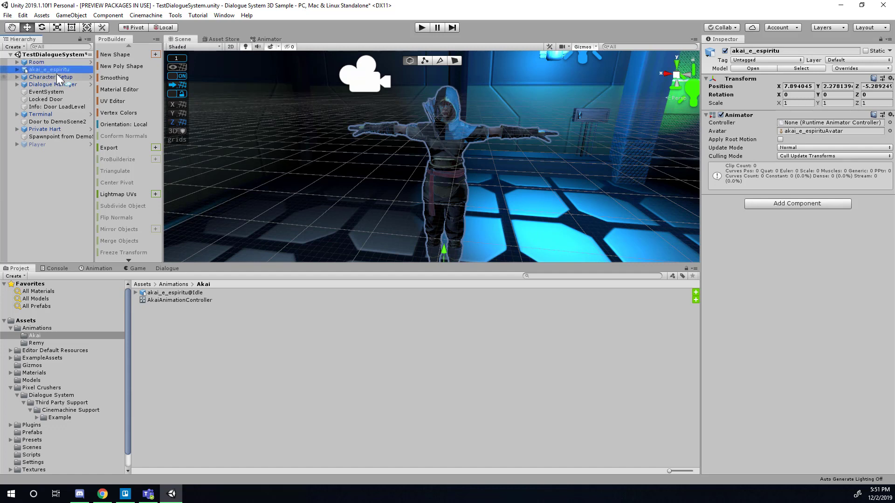
Step: Inspect the Skinned Mesh Renderer of the Akai mesh, reselect its parent akai_e_espiritu and collapse it
click(452, 149)
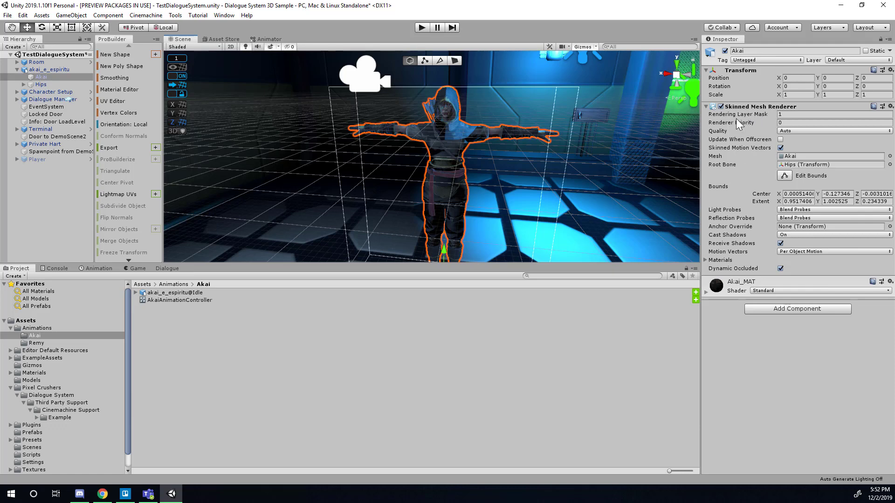
click(45, 69)
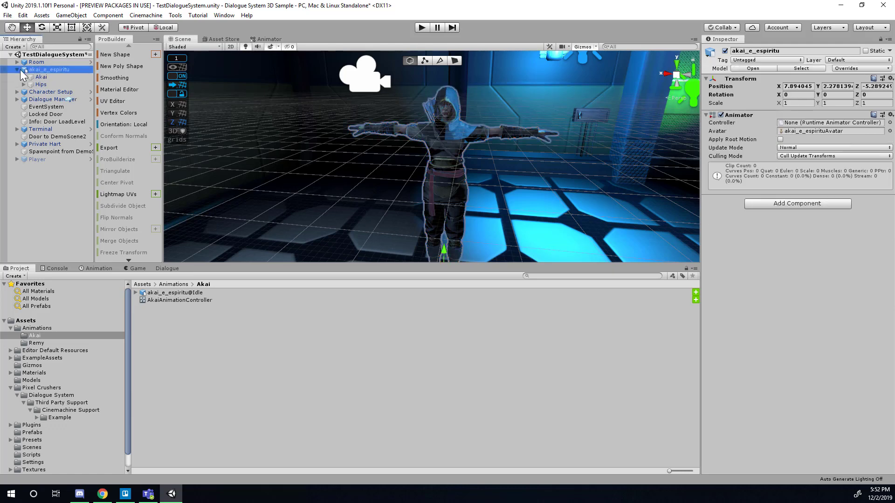
click(17, 69)
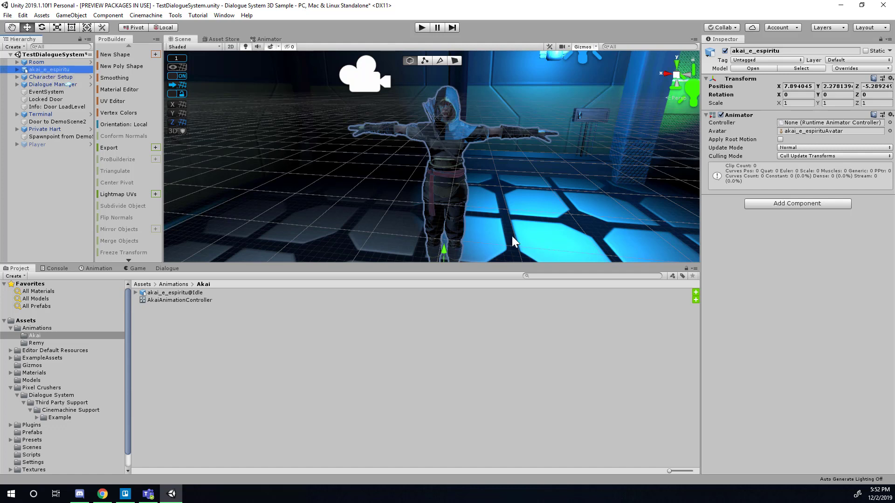
click(832, 203)
text(animator)
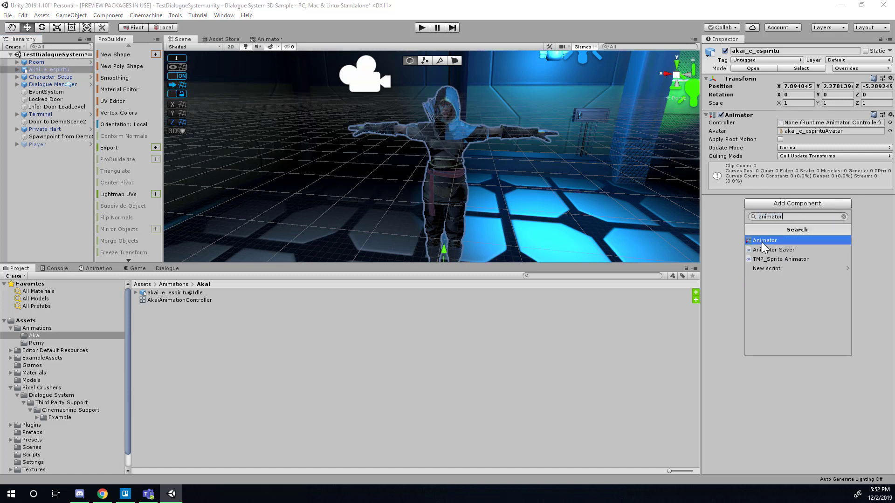
key(BackSpace)
key(BackSpace)
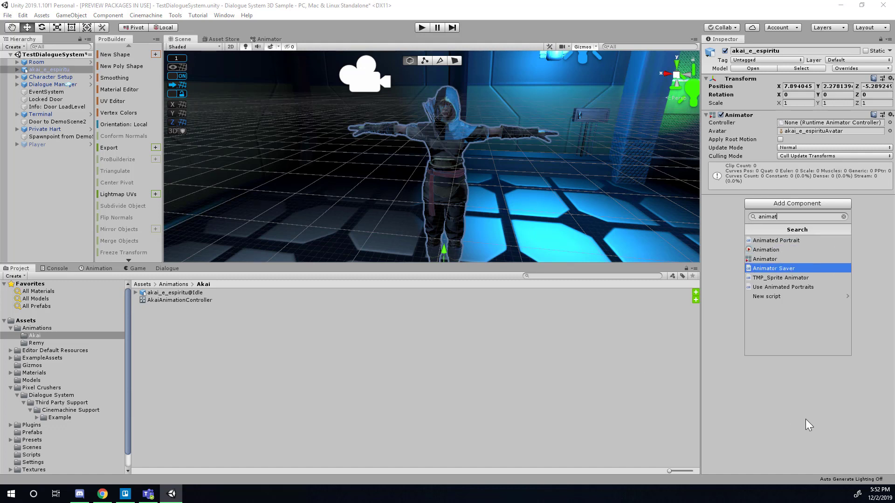
key(Escape)
key(Escape)
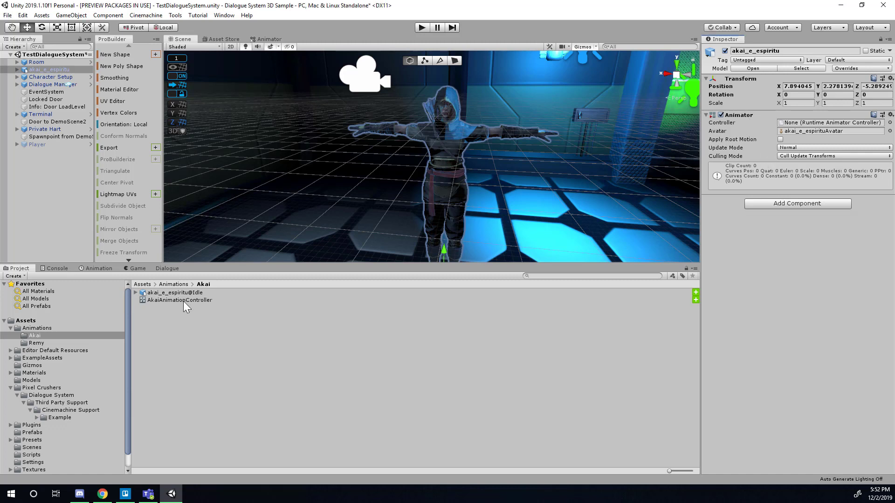
Step: Assign AkaiAnimationController as the Controller of akai_e_espiritu's Animator and open that controller's state graph
drag(180, 301, 811, 125)
click(186, 301)
double_click(179, 301)
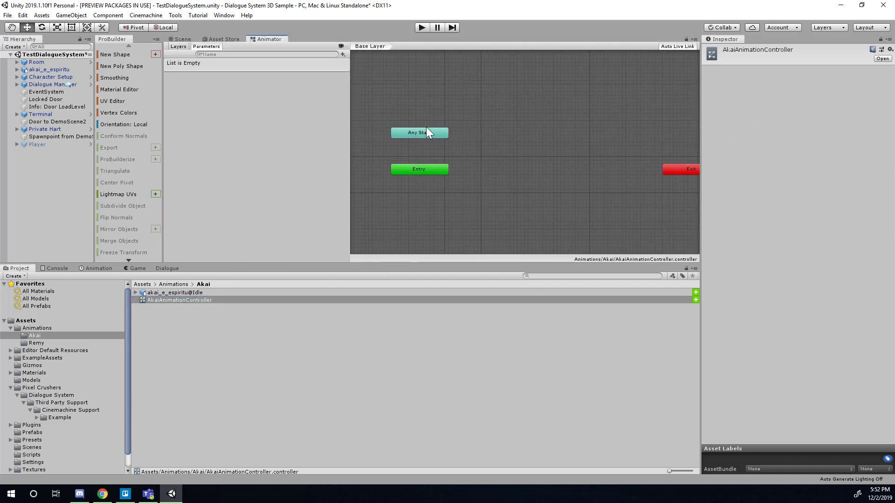
Step: Open RemyAnimationController from the Remy animations folder and examine its Walking Backwards and Idle states
click(37, 343)
click(175, 323)
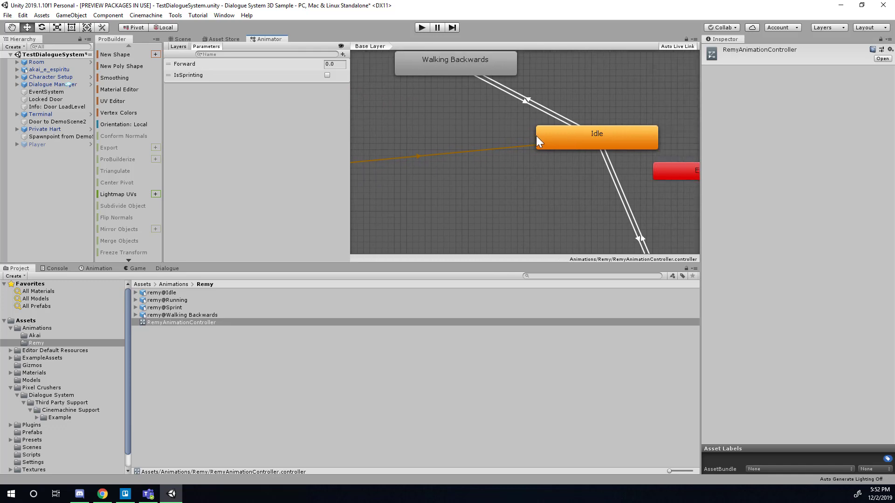
scroll(463, 155, down, 2)
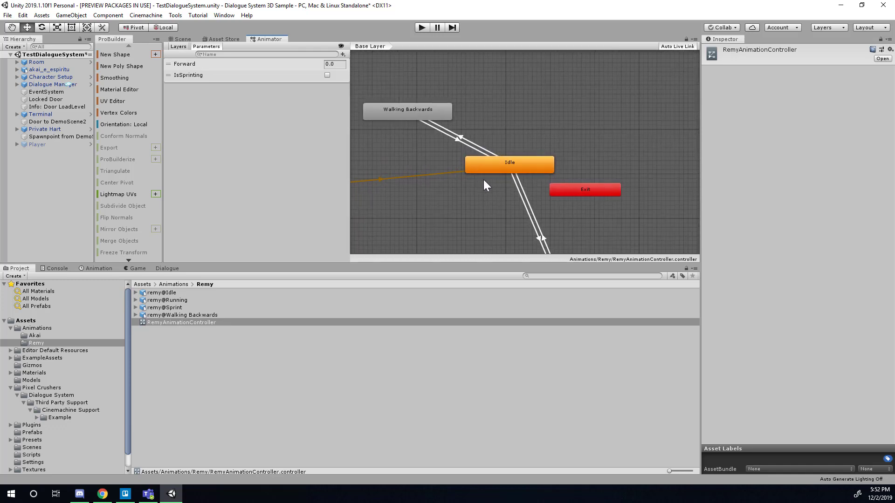
middle_drag(527, 198, 516, 149)
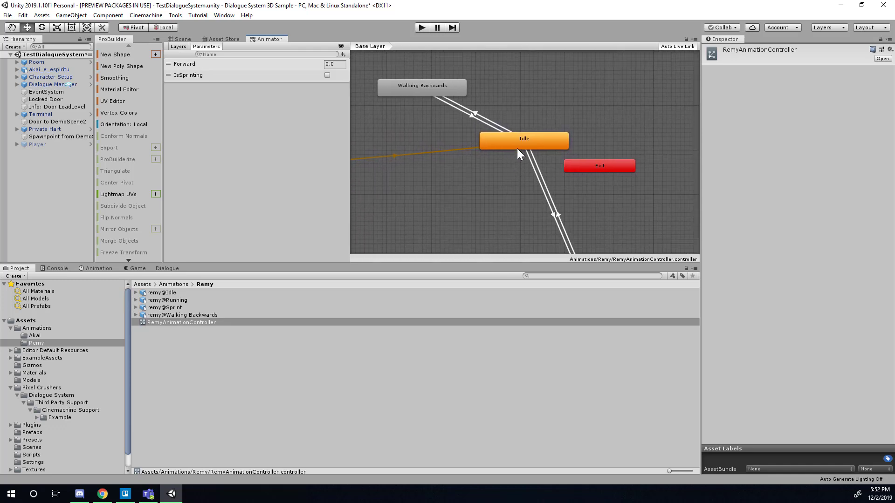
click(435, 90)
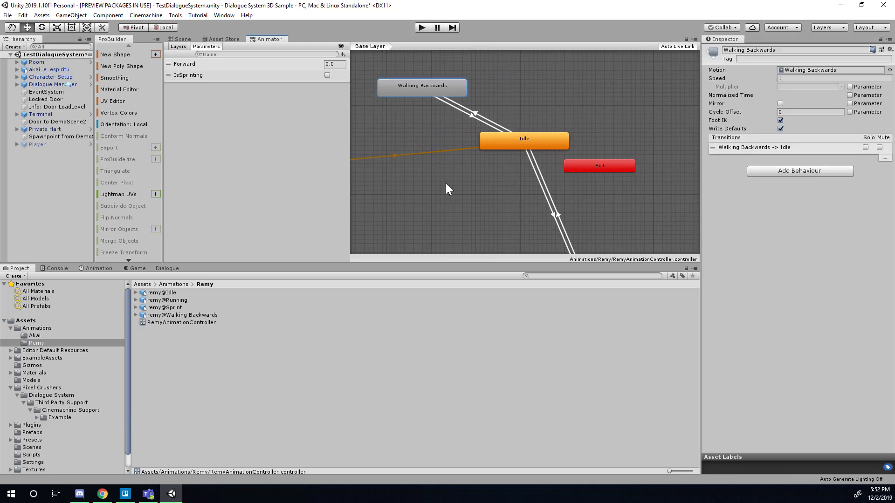
middle_drag(446, 183, 436, 162)
click(482, 128)
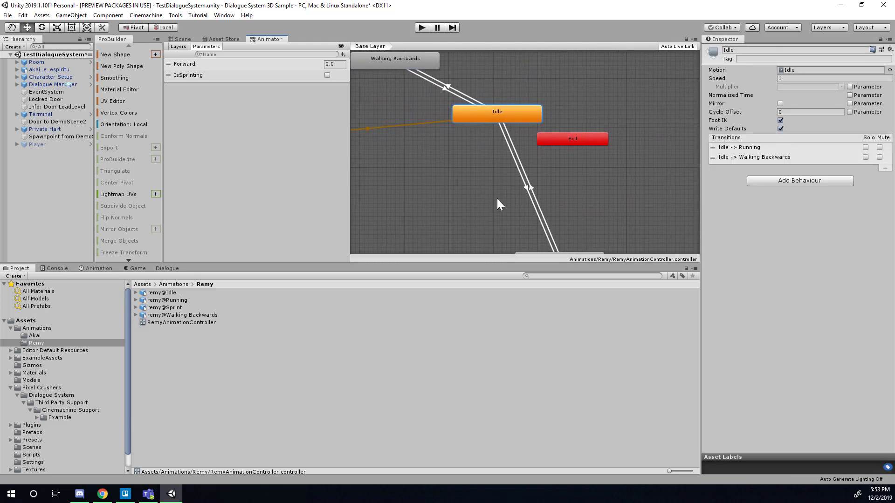
click(412, 55)
click(530, 117)
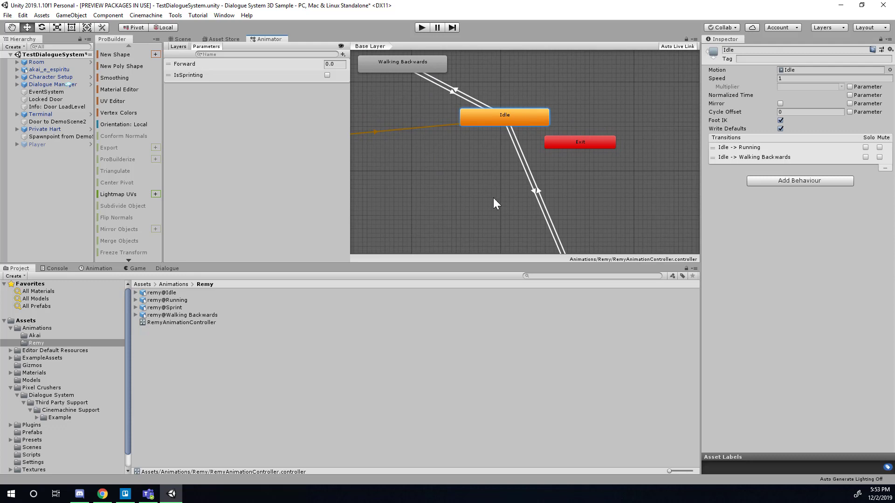
Step: Examine the Running and Sprint states of RemyAnimationController and reselect its Idle state
middle_drag(495, 203, 465, 144)
scroll(464, 144, down, 2)
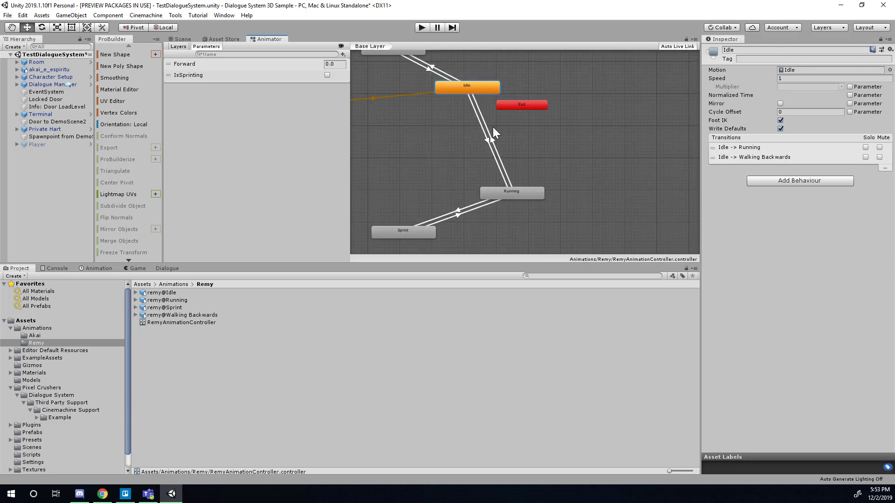
click(526, 197)
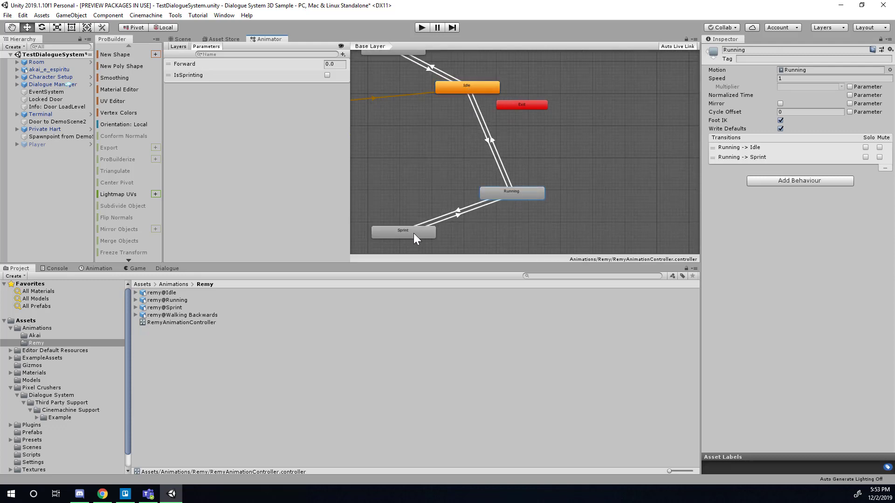
click(399, 233)
click(509, 198)
click(469, 83)
Step: Look over the whole RemyAnimationController graph, from Entry through Idle to Walking Backwards, Running and Sprint
scroll(511, 154, down, 3)
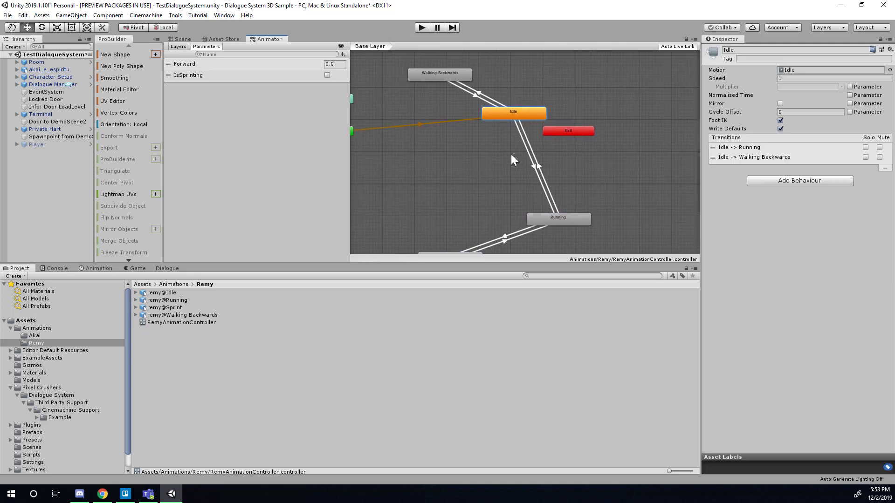
scroll(533, 144, up, 4)
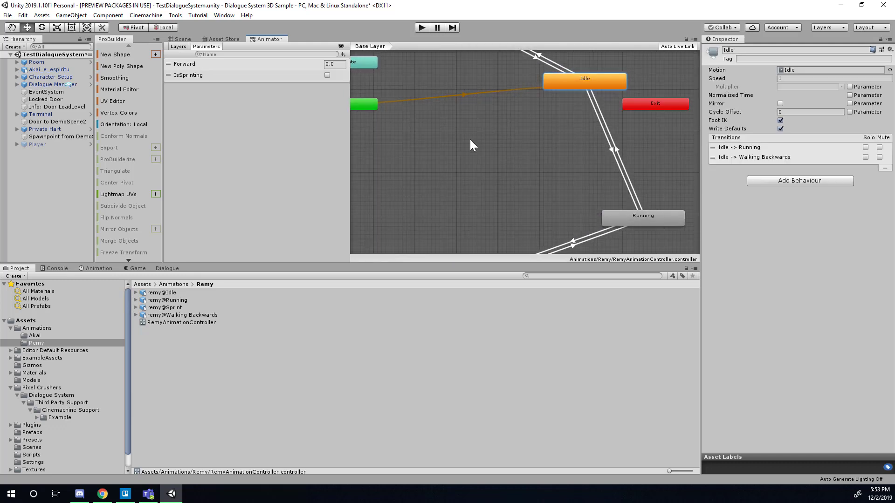
scroll(555, 153, down, 3)
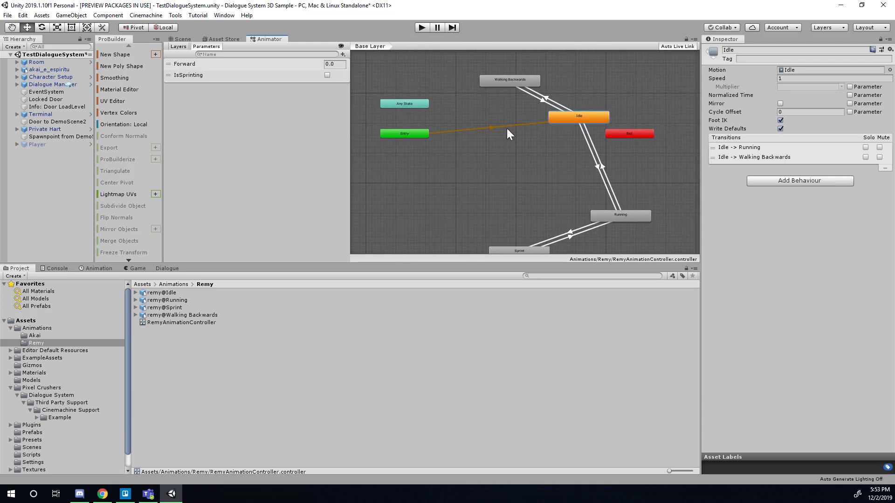
middle_drag(507, 129, 500, 93)
scroll(513, 139, down, 2)
scroll(514, 149, up, 3)
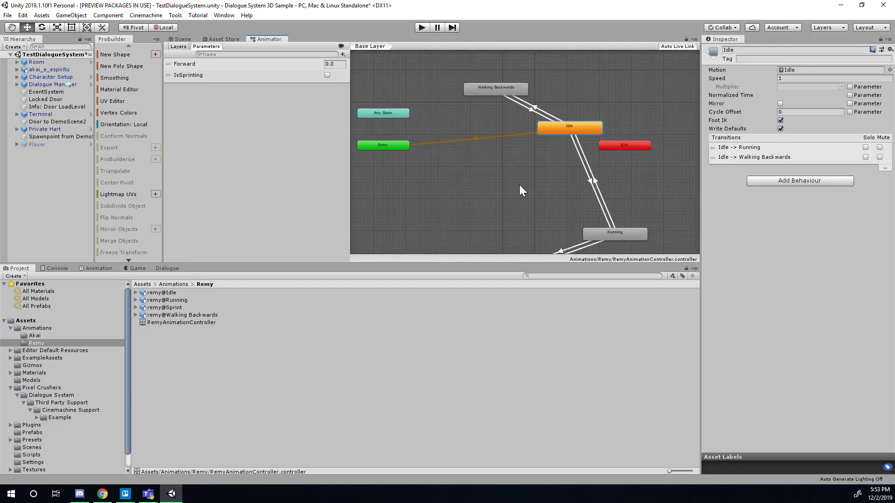
scroll(513, 182, down, 1)
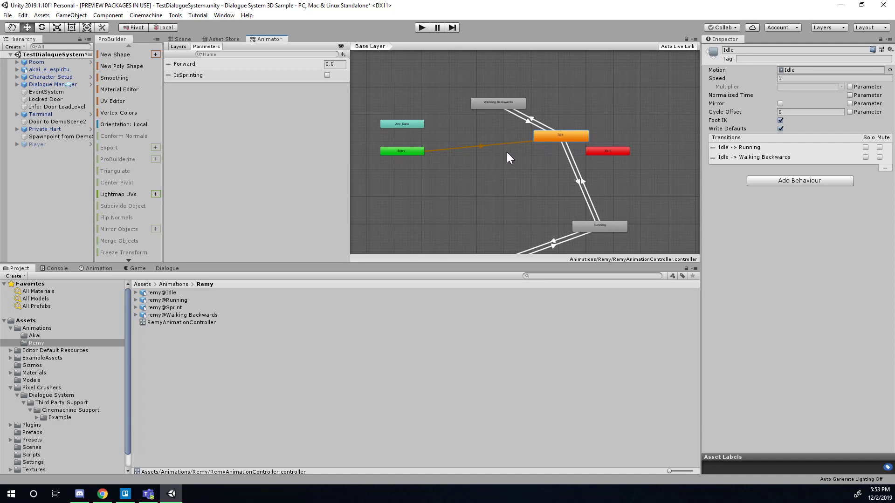
scroll(550, 142, down, 2)
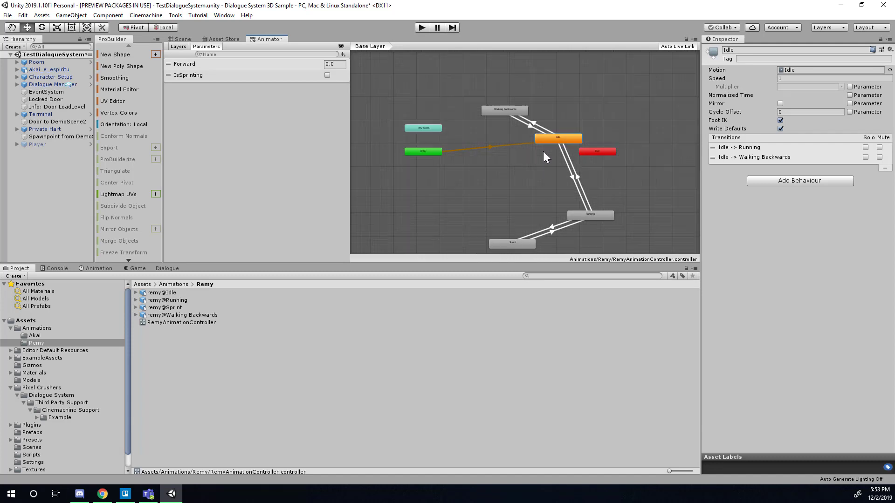
scroll(522, 163, up, 2)
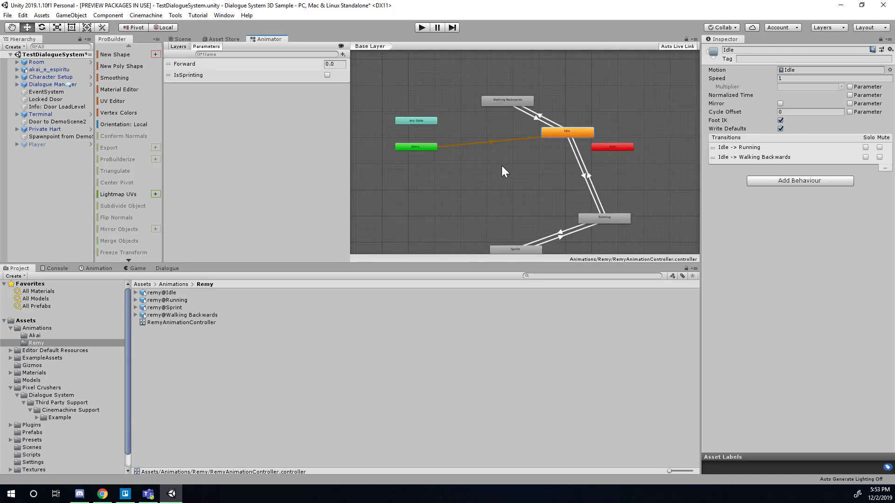
scroll(468, 164, up, 2)
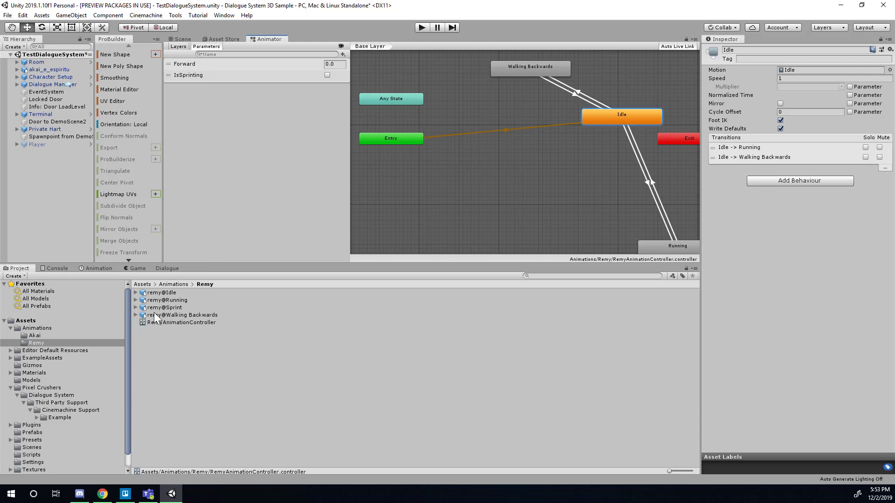
Step: Add the akai_e_espiritu@Idle clip to AkaiAnimationController as its default state and place it beside Entry
click(176, 284)
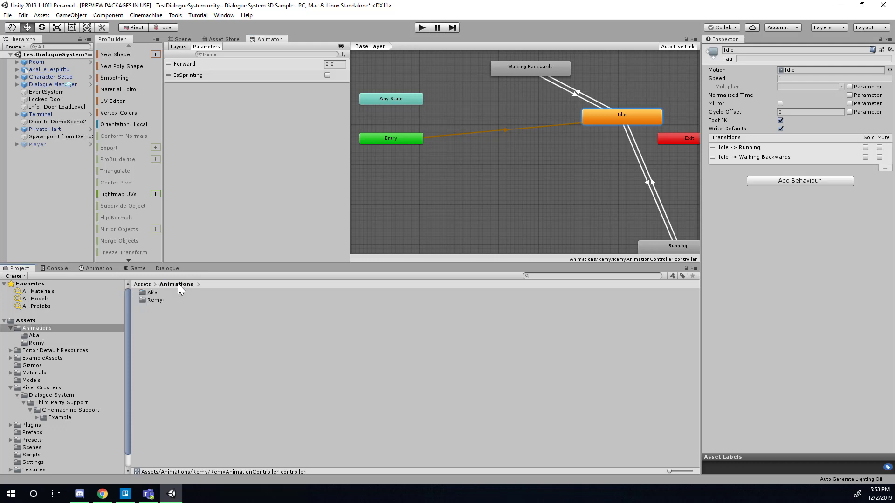
click(153, 294)
double_click(153, 295)
click(175, 301)
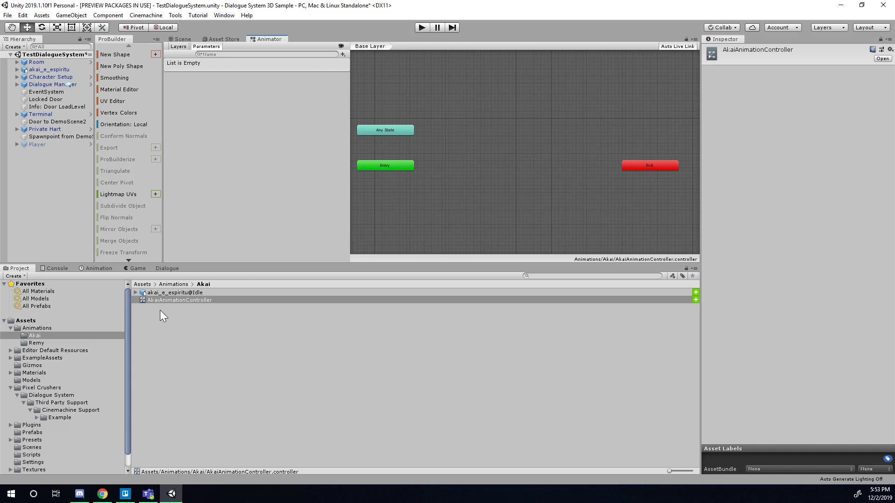
drag(183, 294, 473, 214)
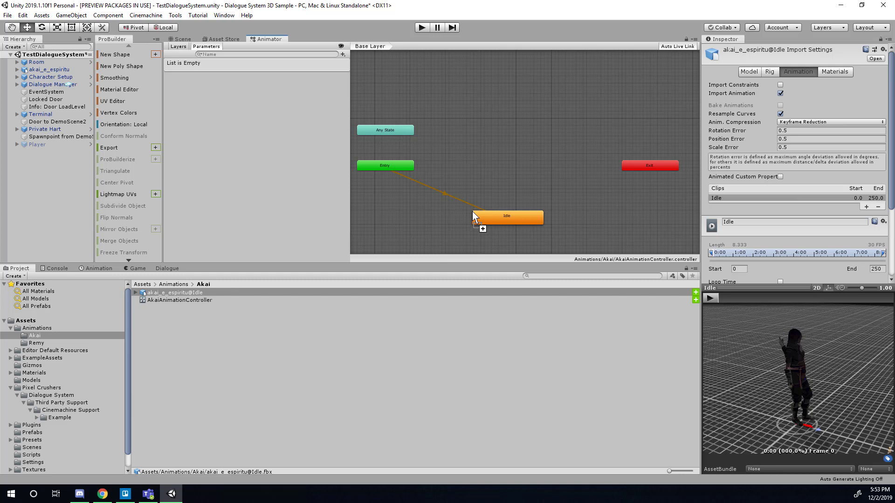
click(529, 222)
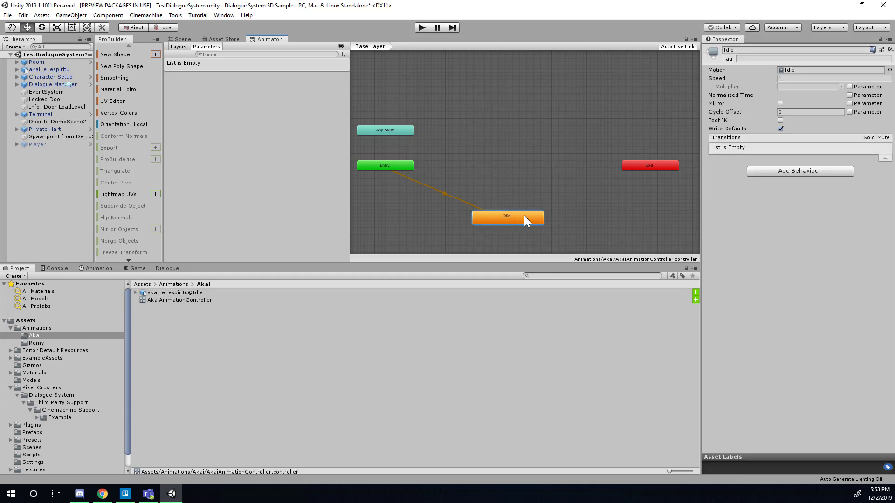
drag(495, 219, 486, 181)
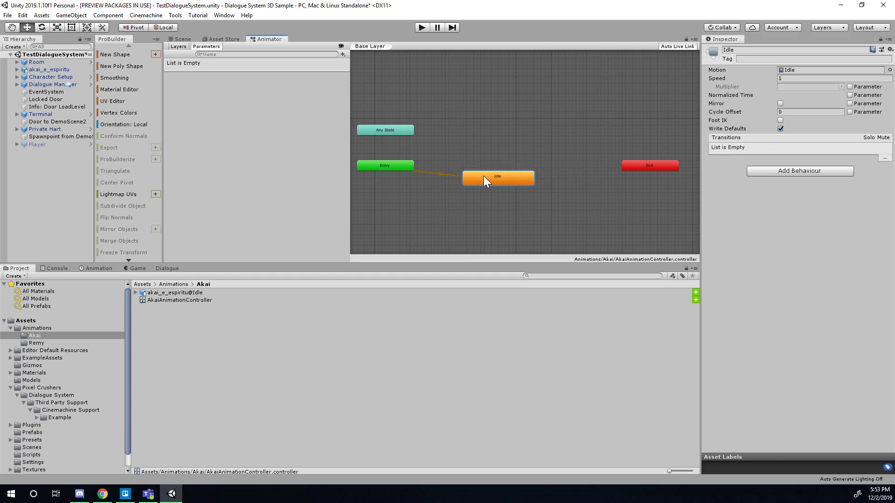
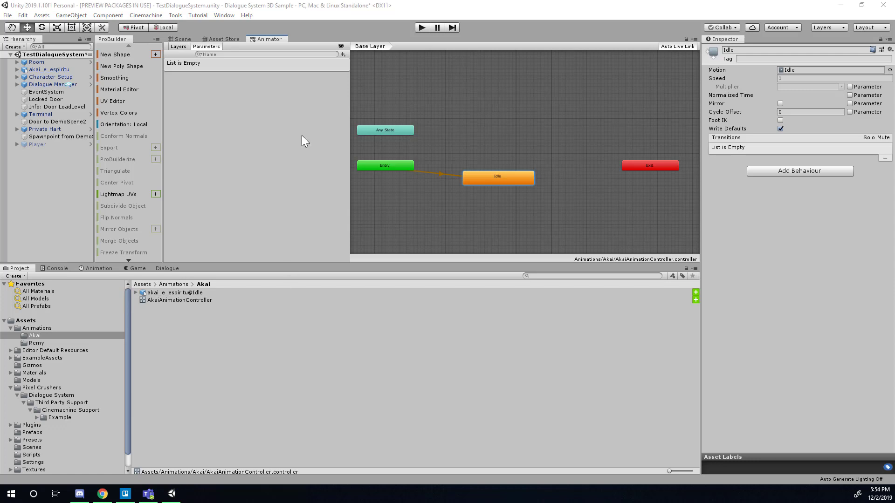
Step: Play the scene and examine Akai's idle animation up close from several angles in the Scene view
click(182, 39)
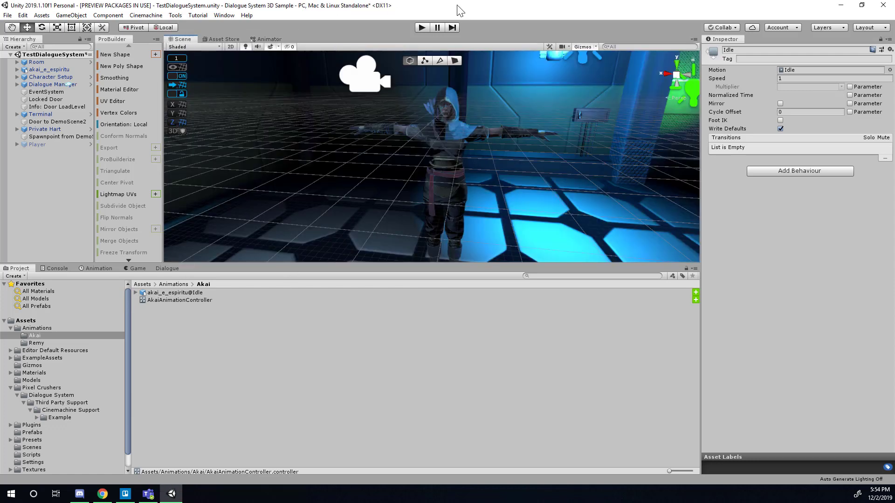
click(420, 27)
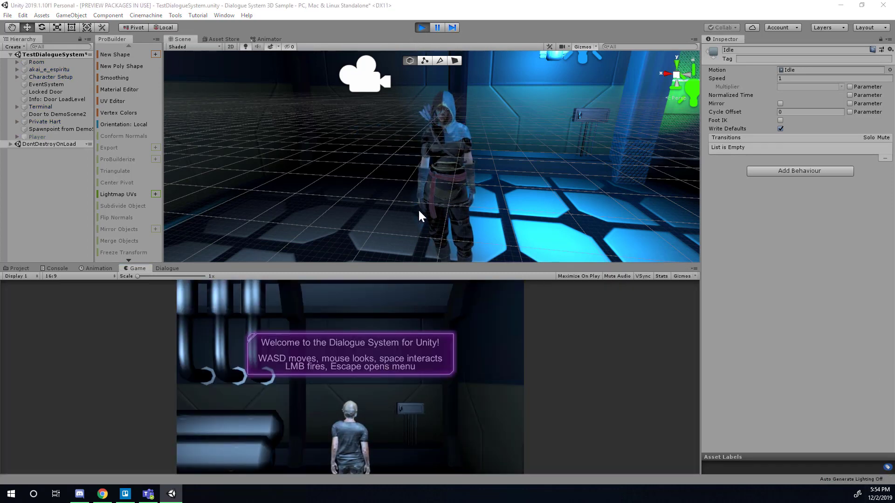
scroll(459, 153, up, 5)
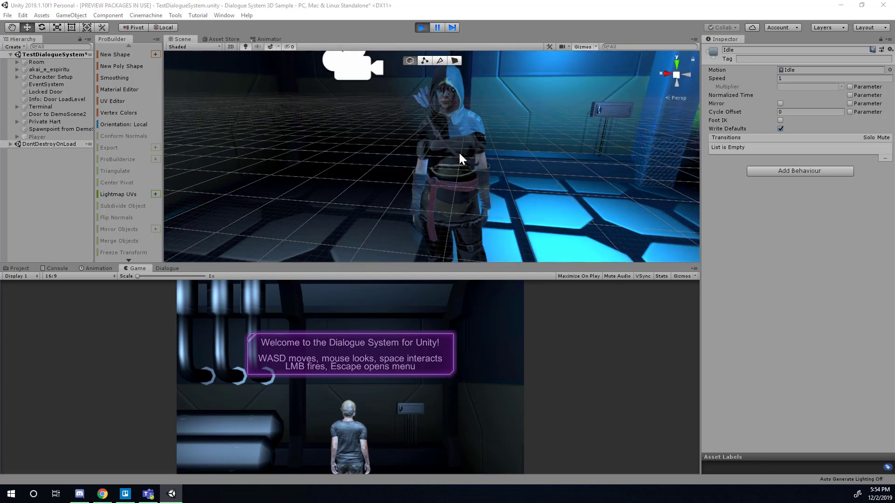
right_drag(468, 161, 409, 139)
middle_drag(410, 141, 406, 149)
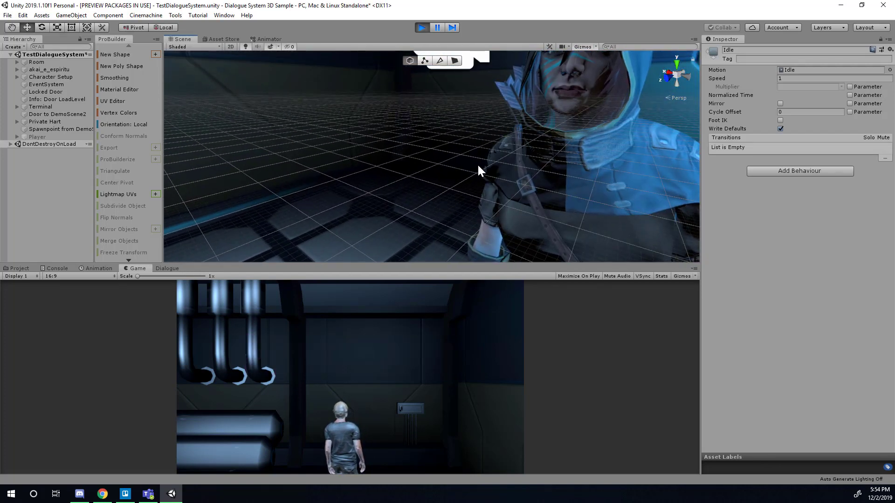
scroll(477, 164, down, 2)
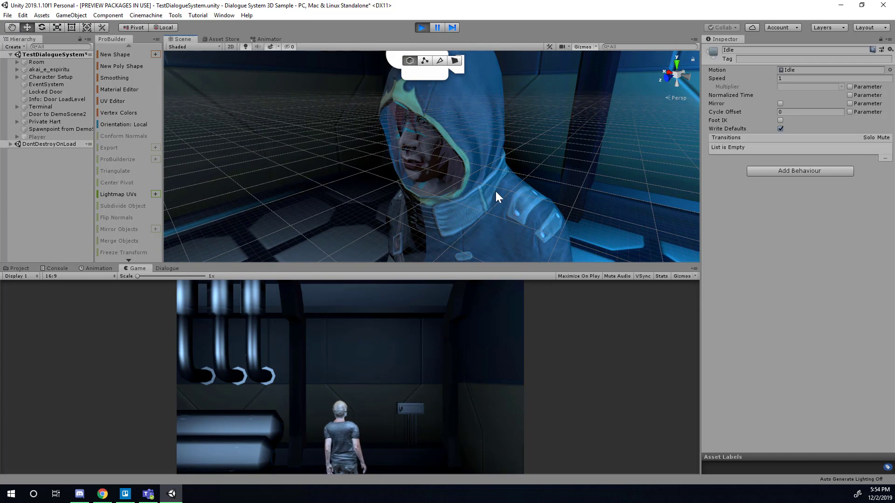
right_drag(490, 214, 517, 191)
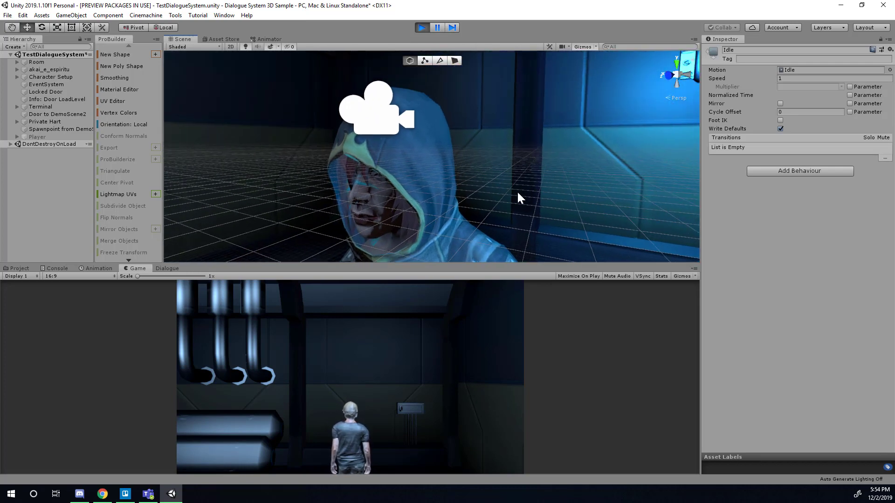
Step: Check the rest of Akai's body during the idle animation in the Scene view and stop playing the scene
middle_drag(518, 193, 535, 188)
scroll(535, 188, down, 1)
right_drag(535, 188, 490, 191)
scroll(525, 155, down, 2)
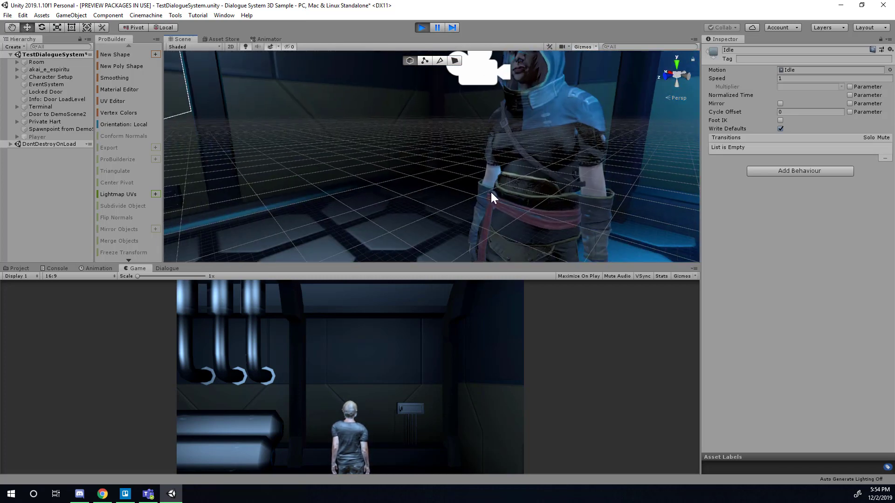
scroll(490, 191, down, 2)
click(422, 28)
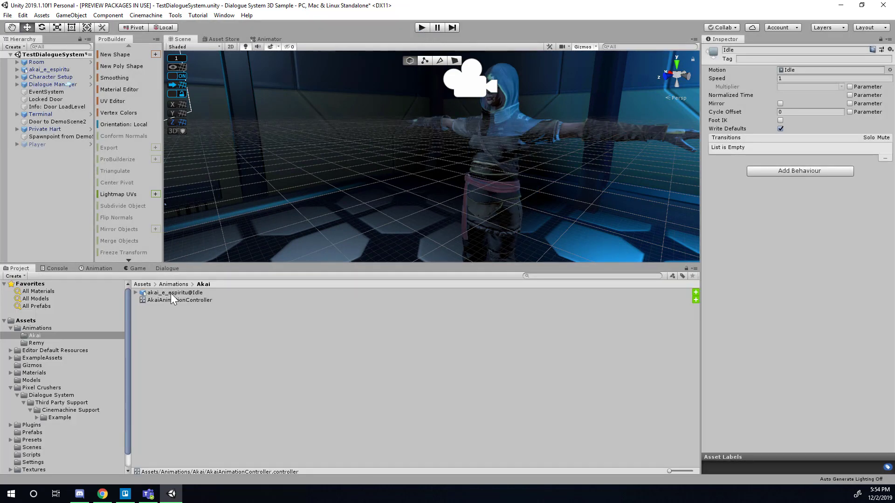
Step: Review the import settings of akai_e_espiritu@Idle and the Idle state in AkaiAnimationController
click(171, 293)
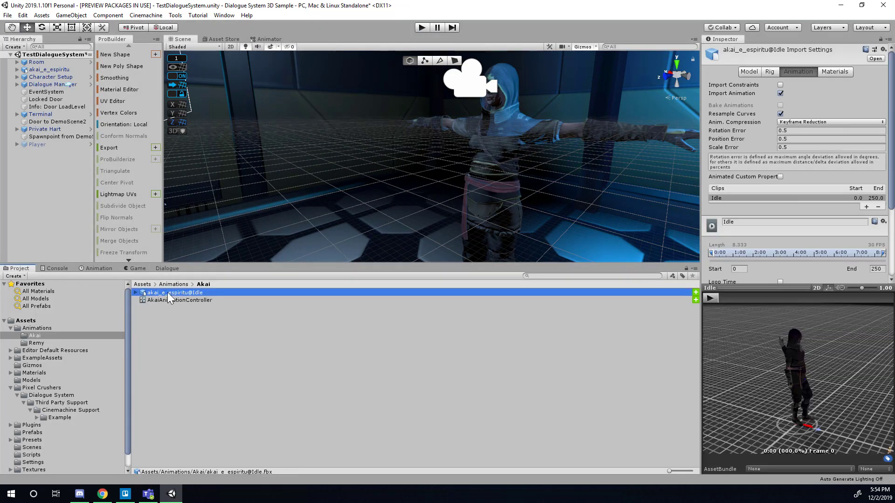
double_click(186, 299)
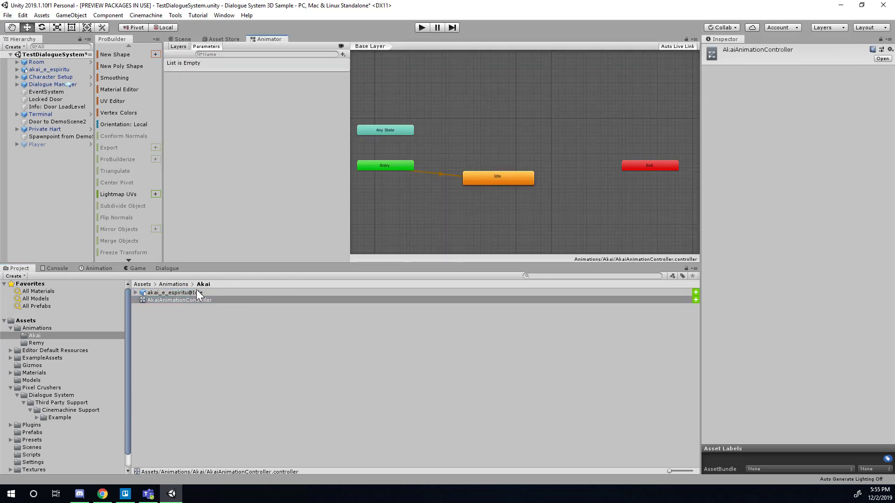
click(196, 293)
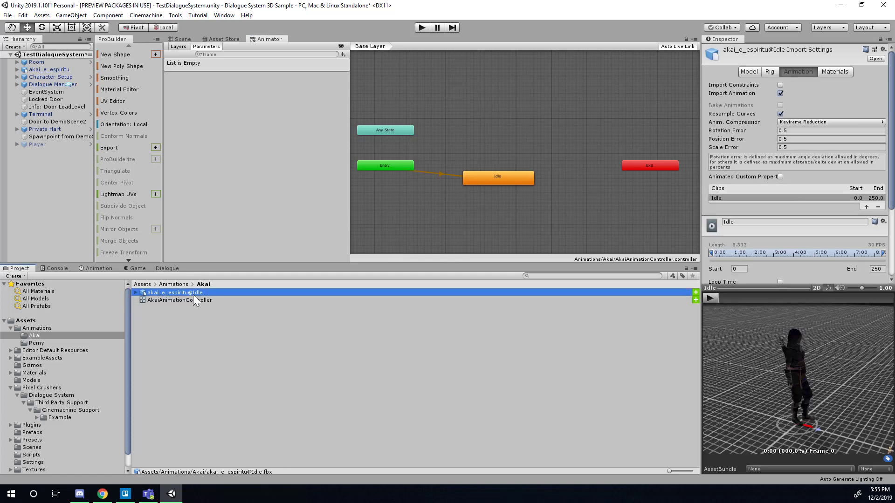
click(504, 179)
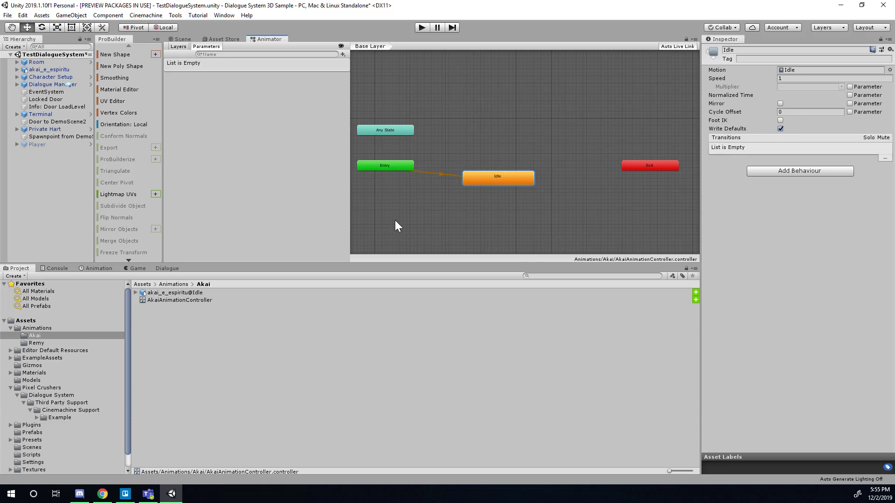
click(192, 293)
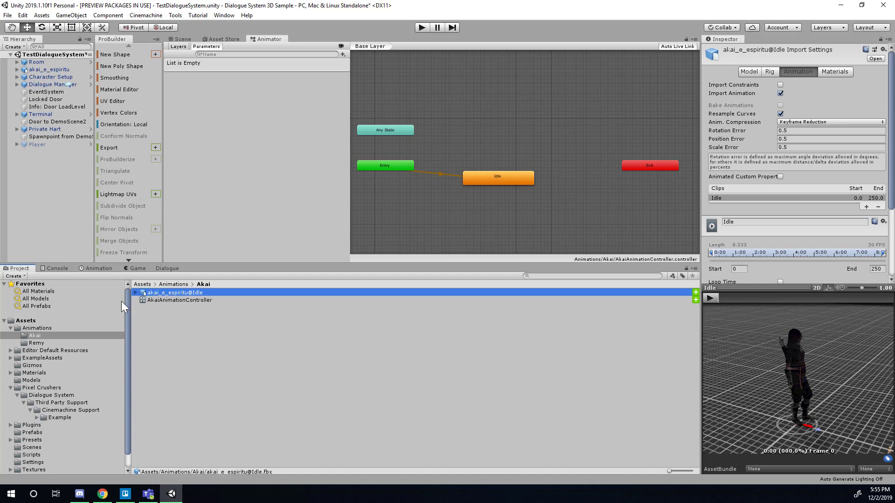
Step: In Assets > Animations > Akai, enable Loop Time for the Idle clip of akai_e_espiritu@Idle and apply the import settings
click(26, 321)
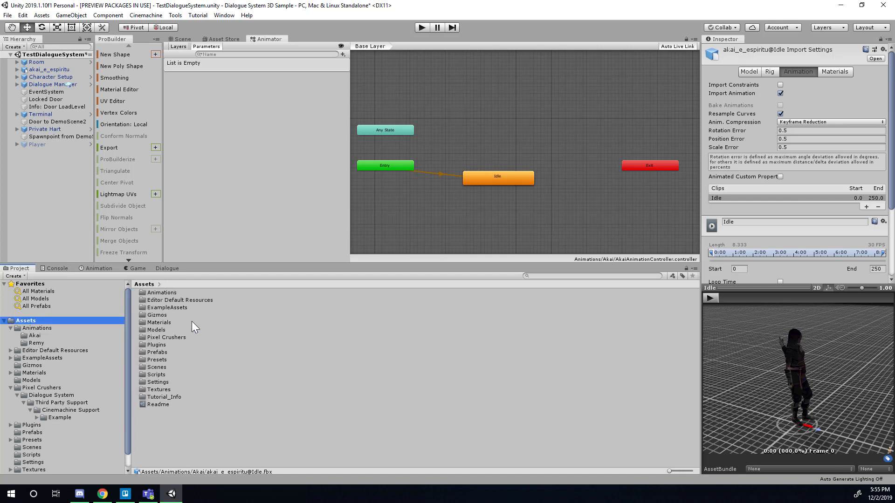
double_click(164, 293)
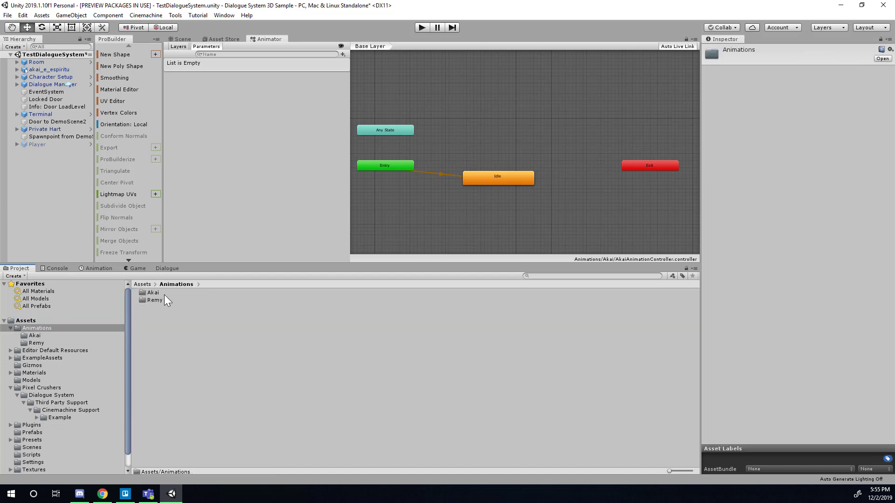
double_click(151, 292)
click(174, 292)
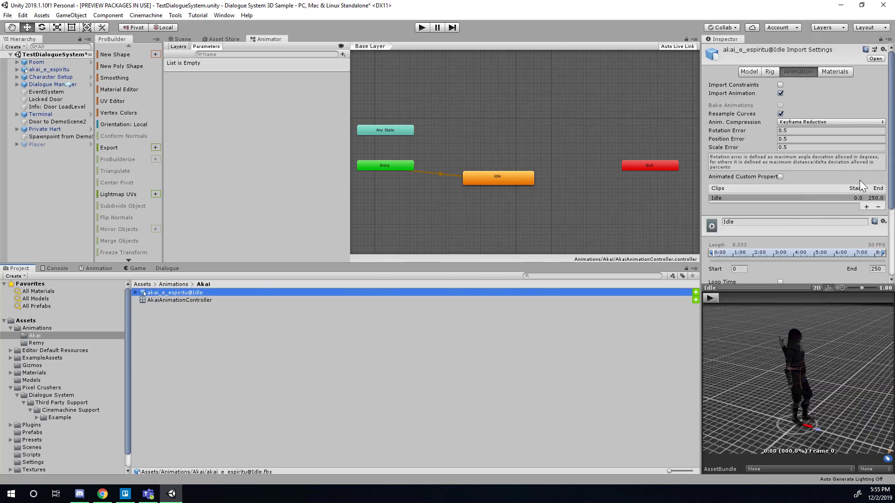
click(793, 71)
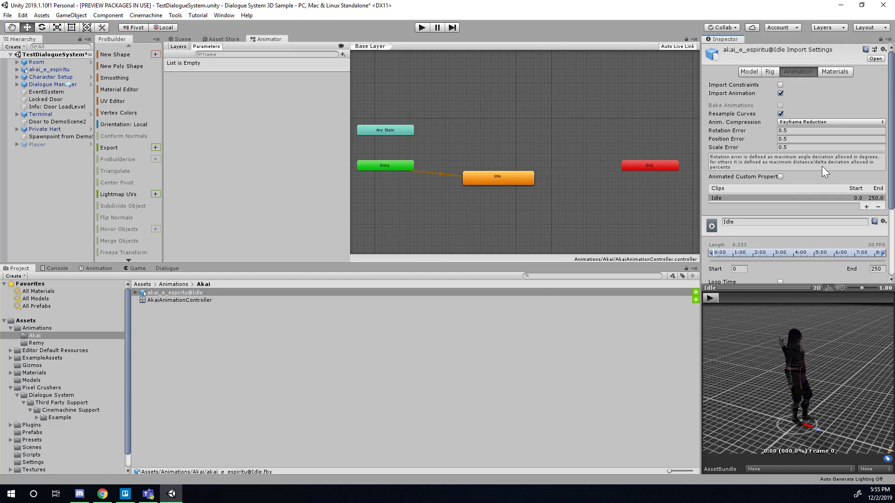
scroll(821, 166, down, 4)
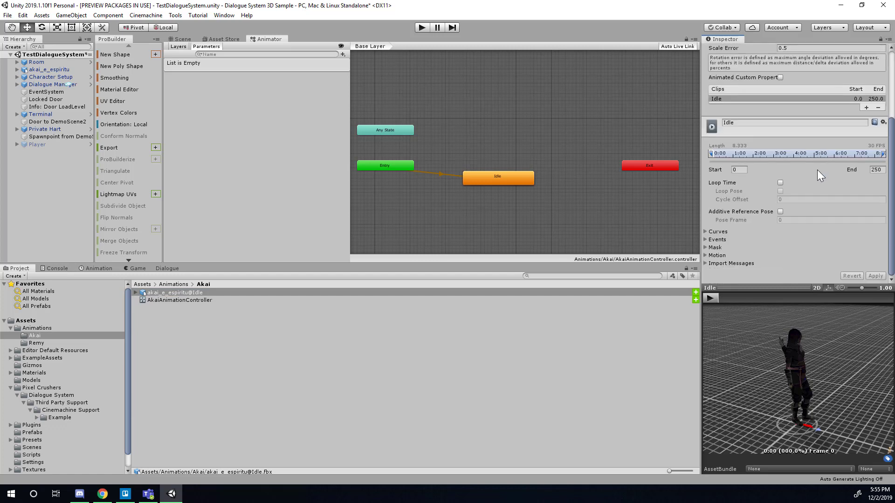
click(780, 183)
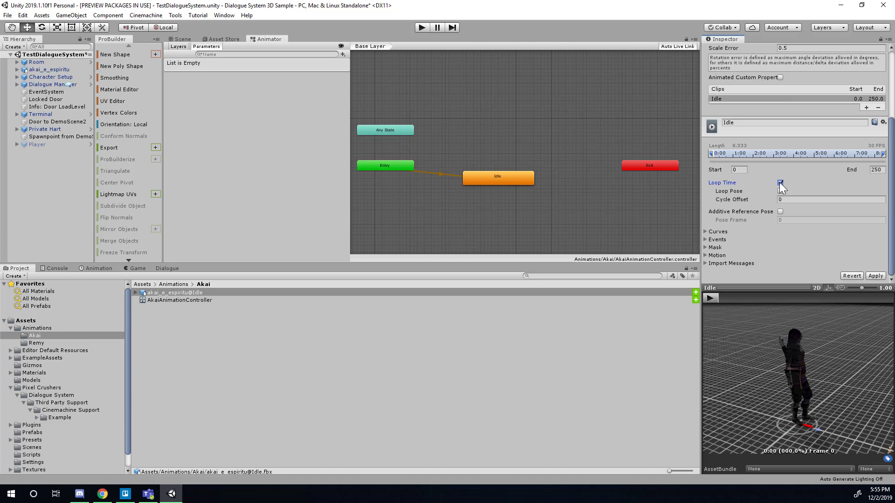
click(875, 276)
click(192, 300)
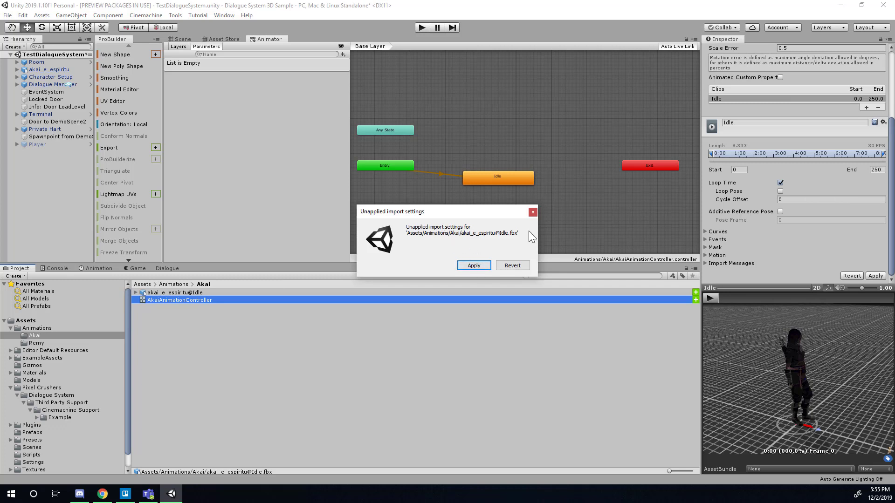
click(474, 266)
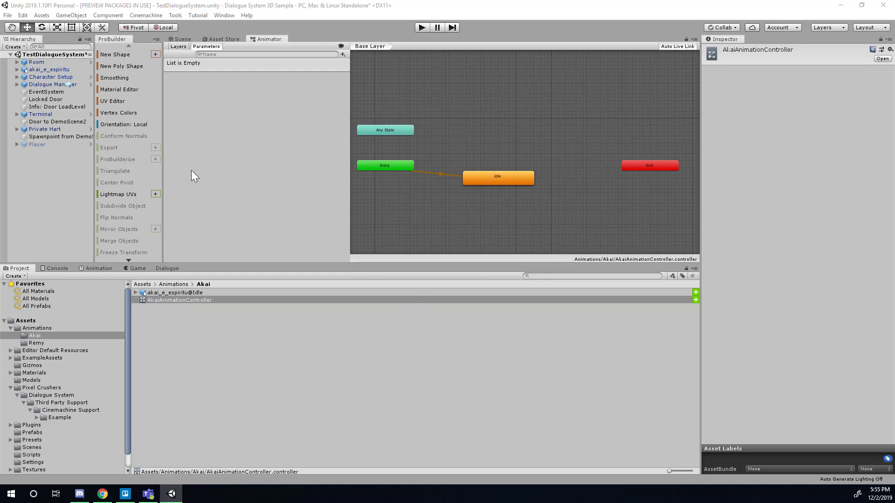
Step: Play the scene and dock the Animator window beneath the Scene view so both are visible together
click(182, 39)
click(422, 27)
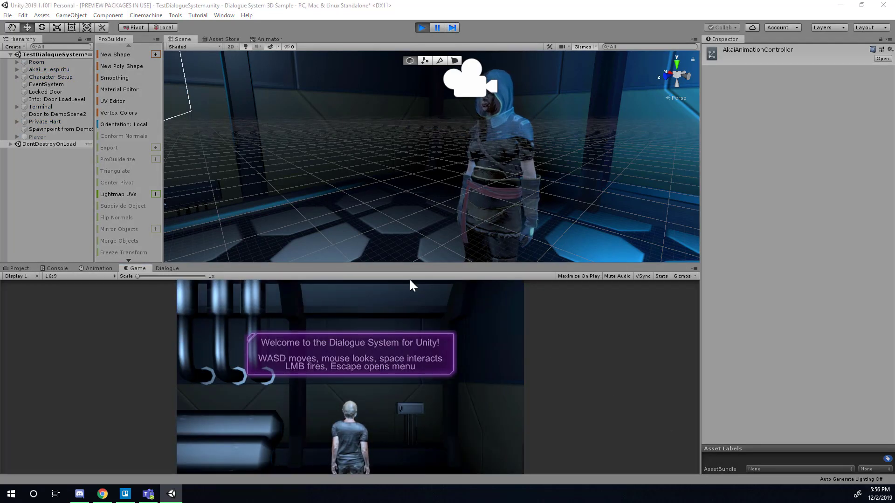
click(269, 39)
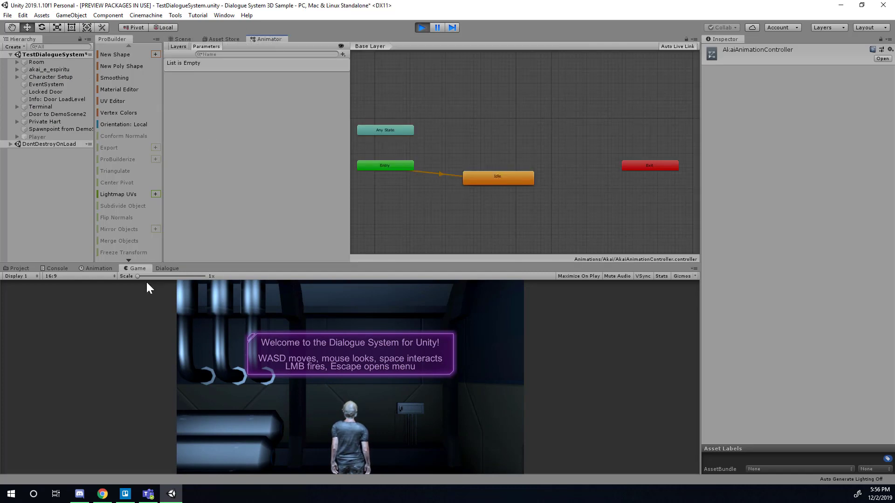
drag(275, 41, 172, 275)
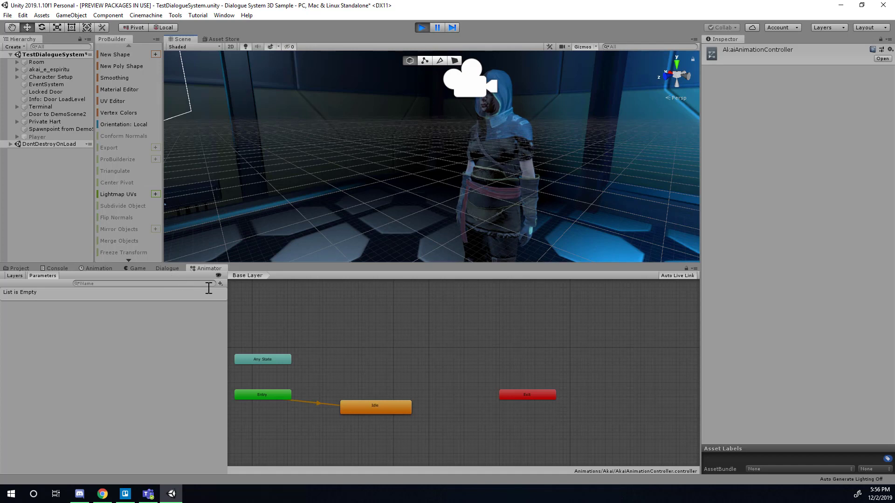
Step: Select akai_e_espiritu, watch its Idle state loop in the Animator and on the character, and stop playing
click(45, 68)
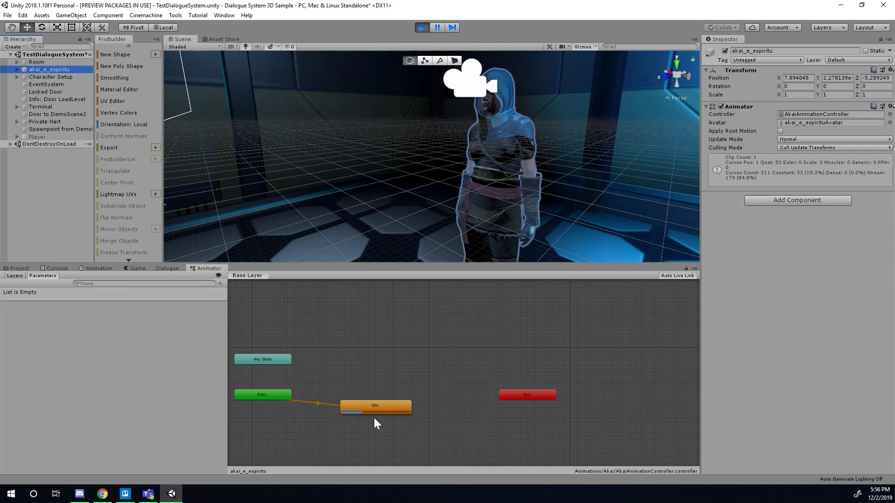
scroll(464, 178, up, 5)
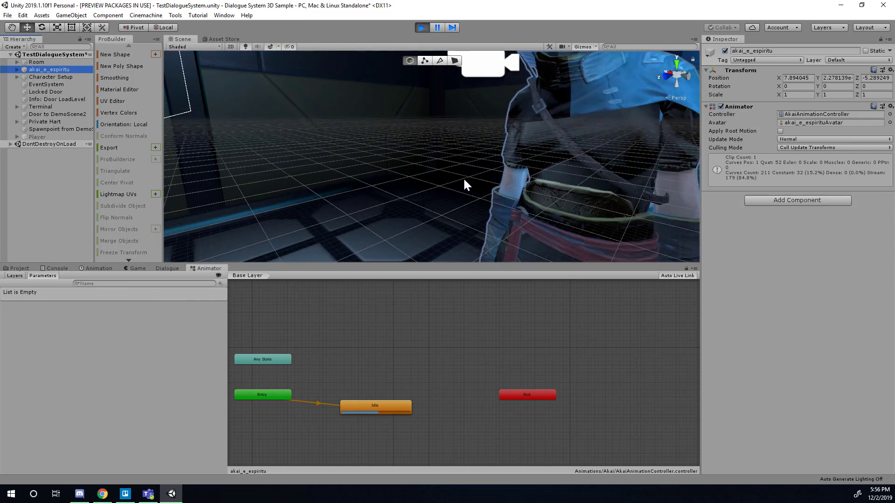
middle_drag(464, 178, 420, 189)
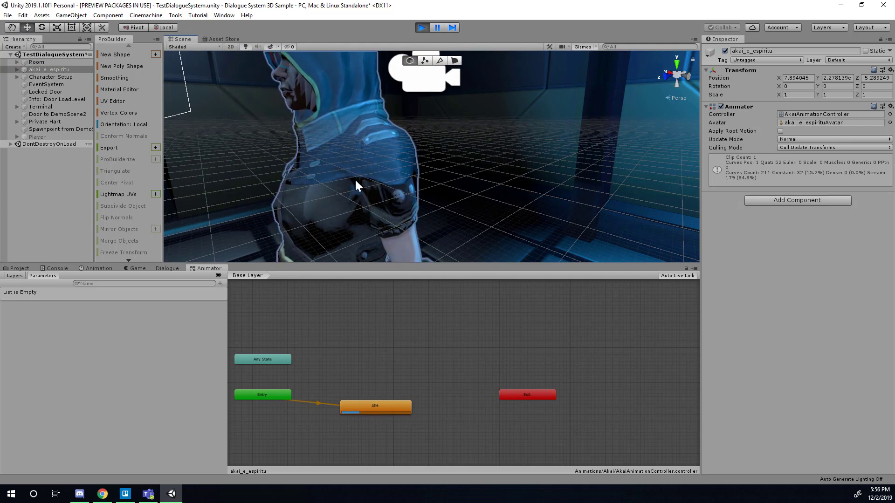
scroll(351, 170, down, 6)
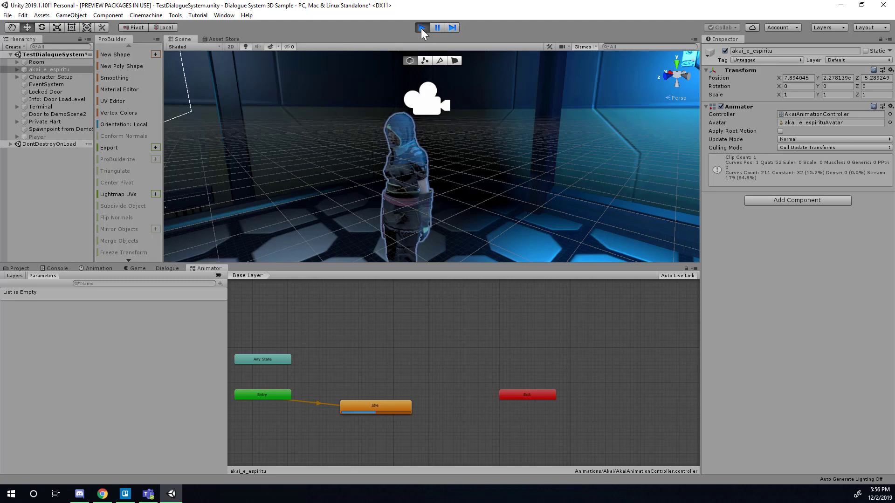
click(421, 28)
Step: Find and select the Private Hart NPC and read through its components, from Character Controller to Sphere Collider
alt+drag(386, 194, 353, 164)
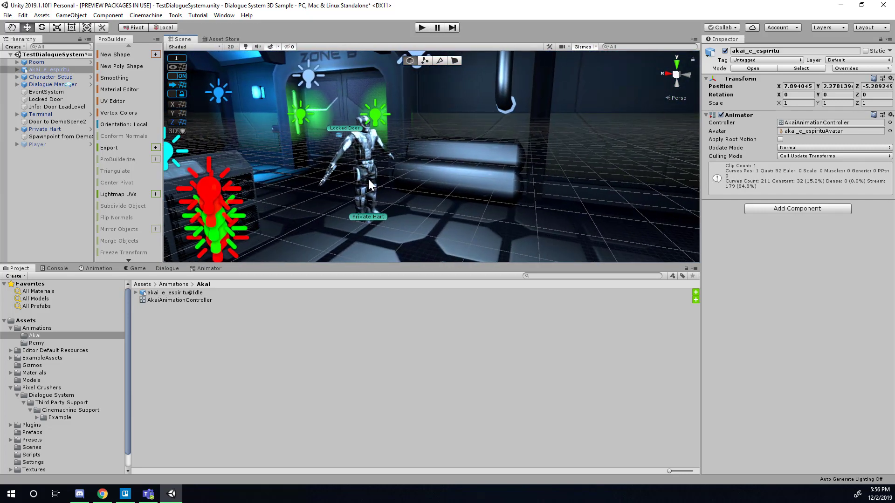
alt+drag(296, 138, 256, 145)
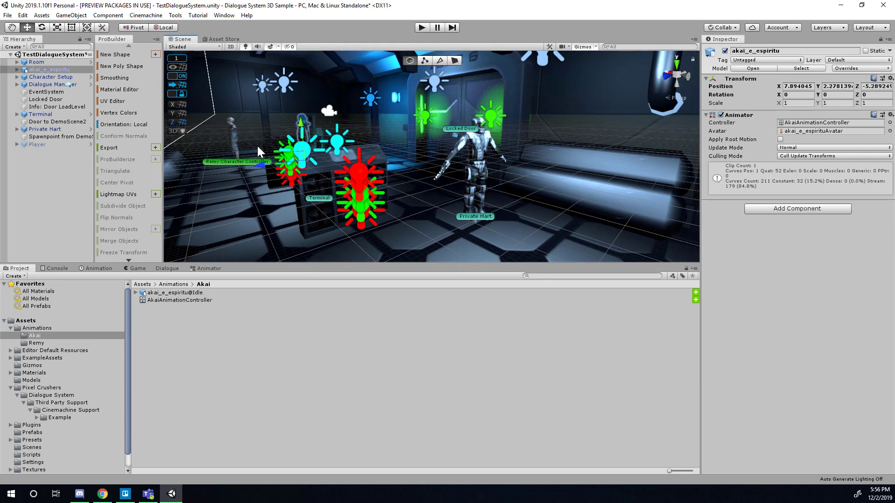
click(482, 170)
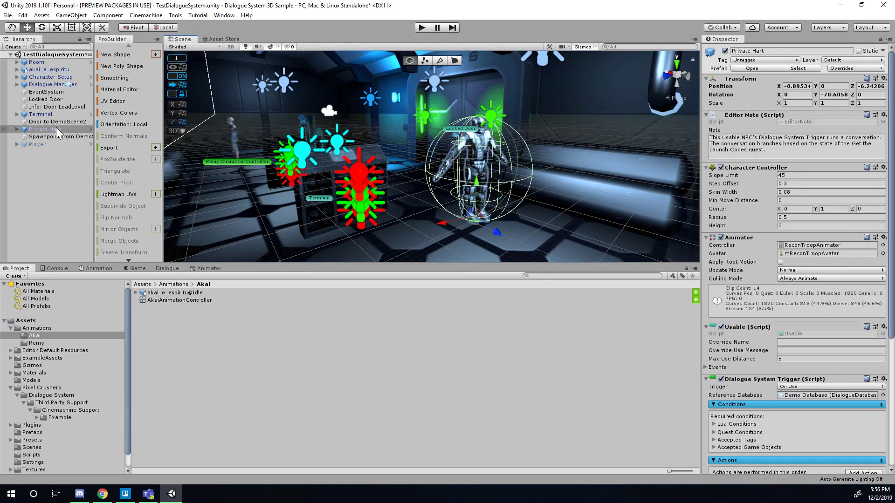
click(56, 127)
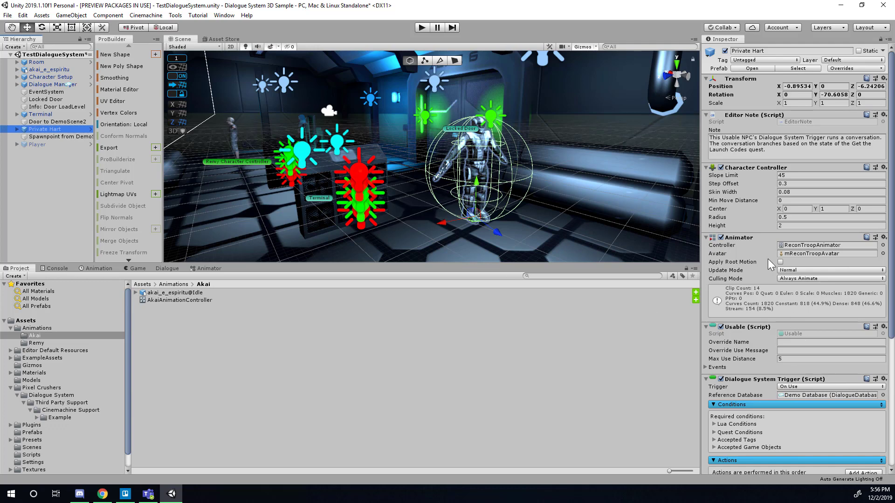
scroll(768, 258, down, 6)
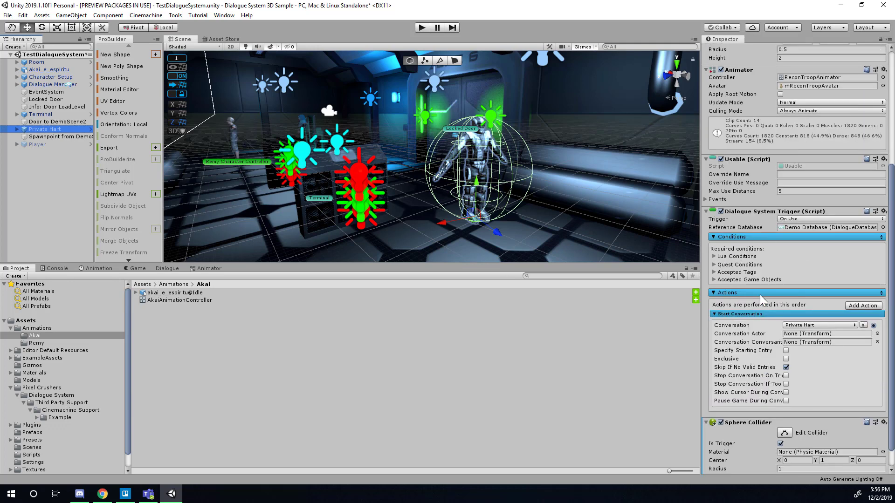
scroll(761, 271, down, 1)
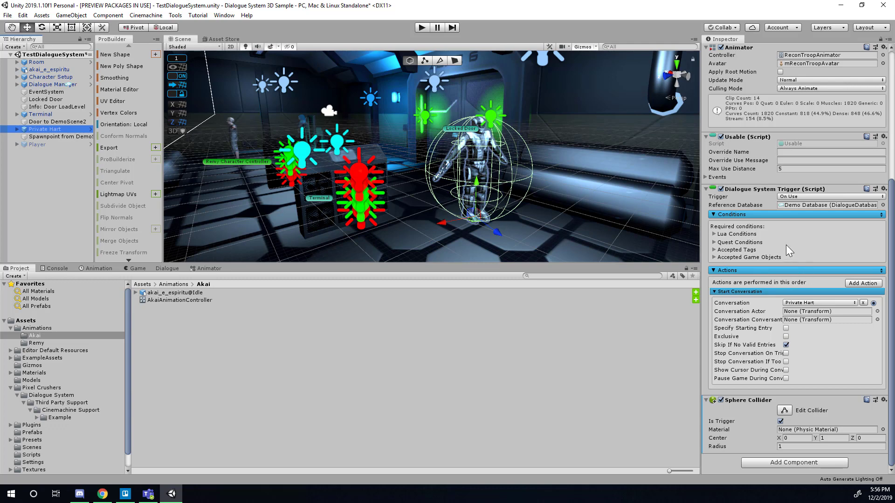
scroll(762, 191, up, 7)
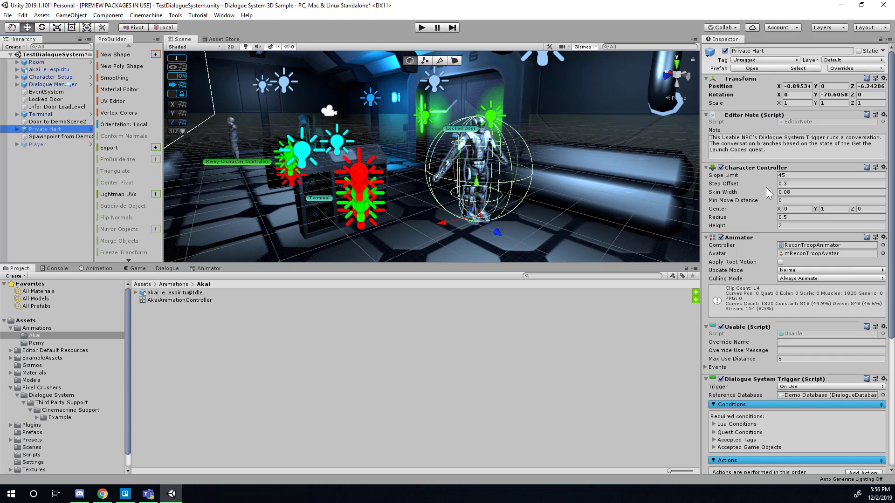
Step: Examine Private Hart's Animator, Usable and Dialogue System Trigger components again and frame the NPC in the Scene view
scroll(765, 187, down, 3)
scroll(746, 224, down, 3)
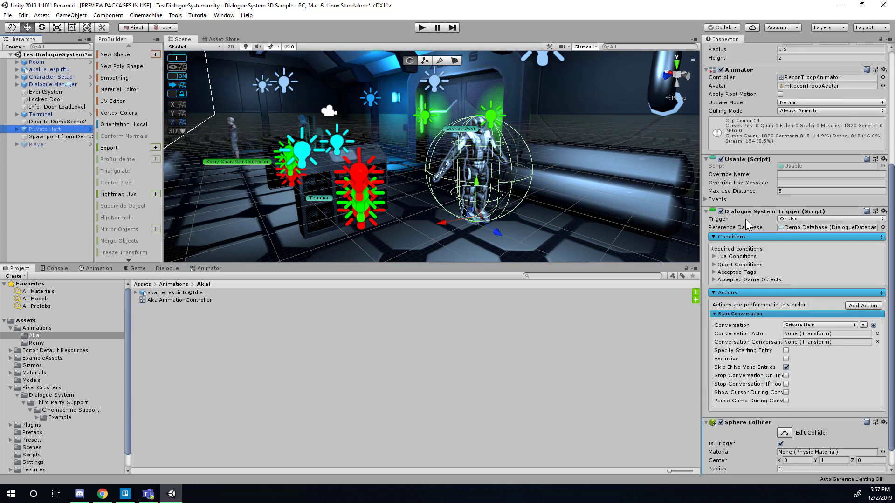
right_click(741, 159)
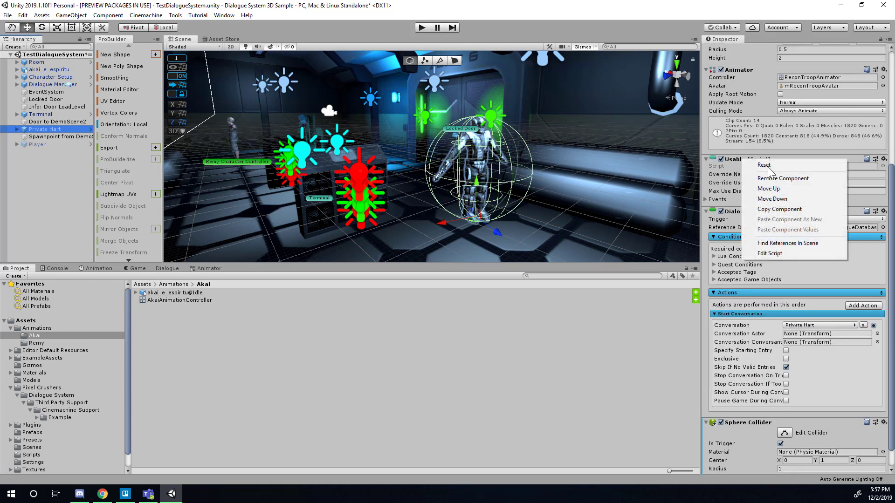
click(734, 160)
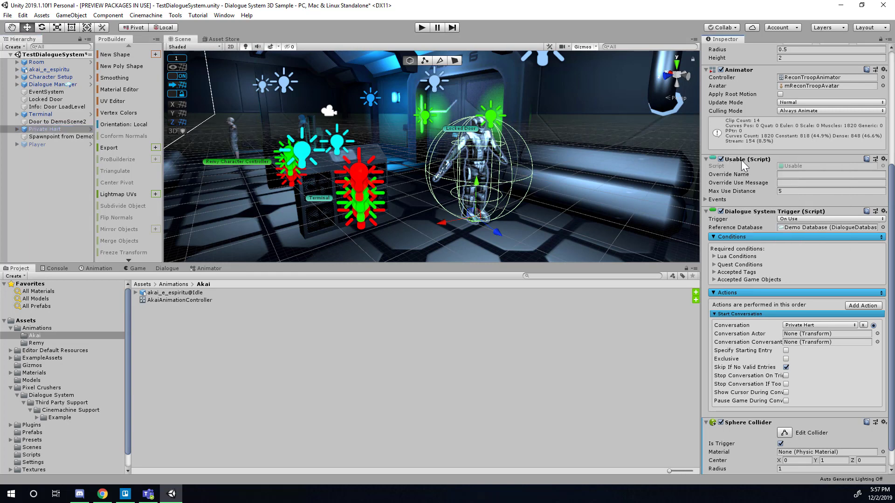
scroll(748, 147, up, 6)
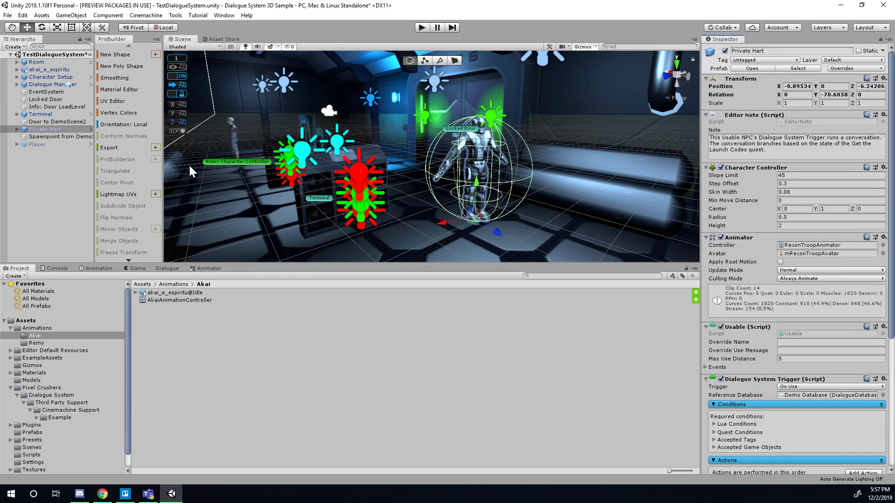
double_click(55, 130)
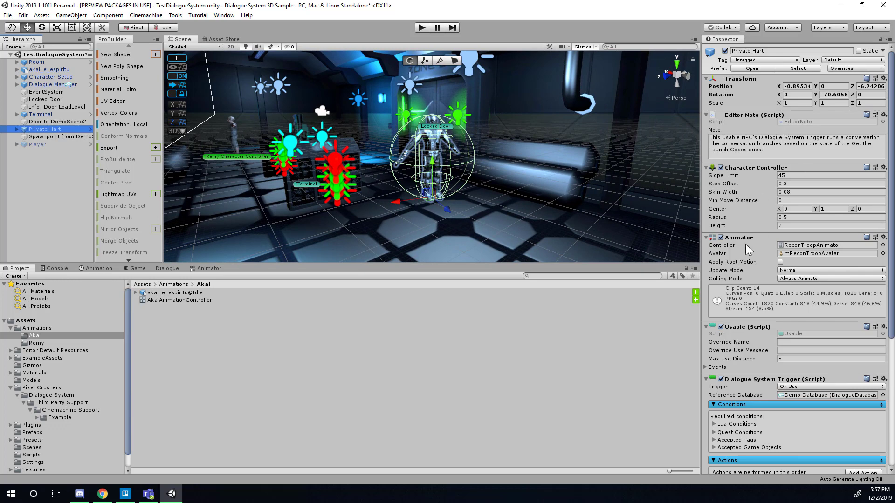
scroll(745, 246, down, 3)
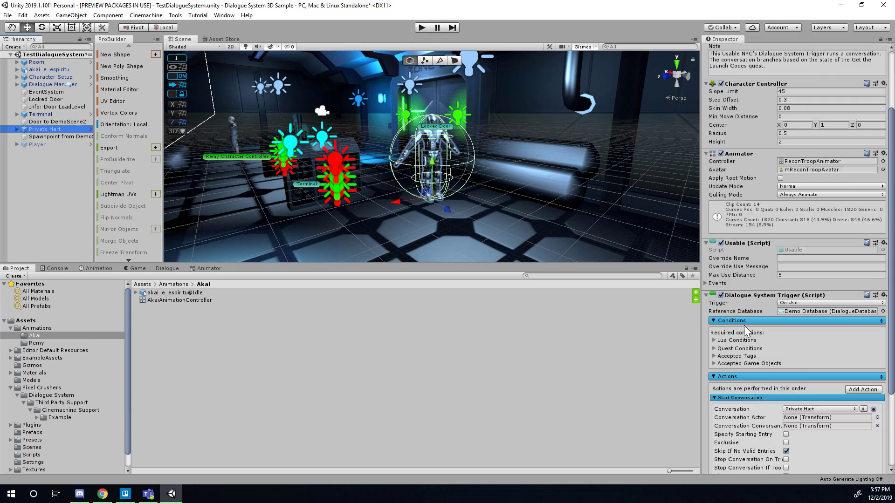
Step: Copy the Usable component from Private Hart
right_click(740, 244)
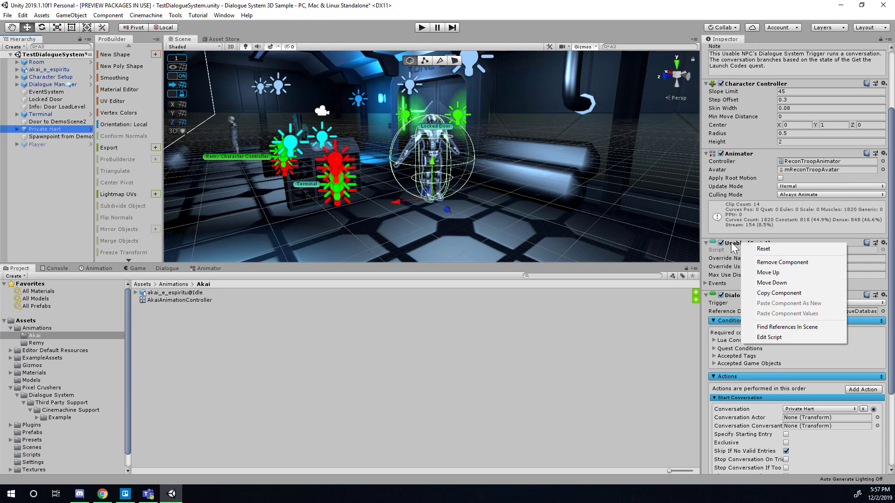
key(Escape)
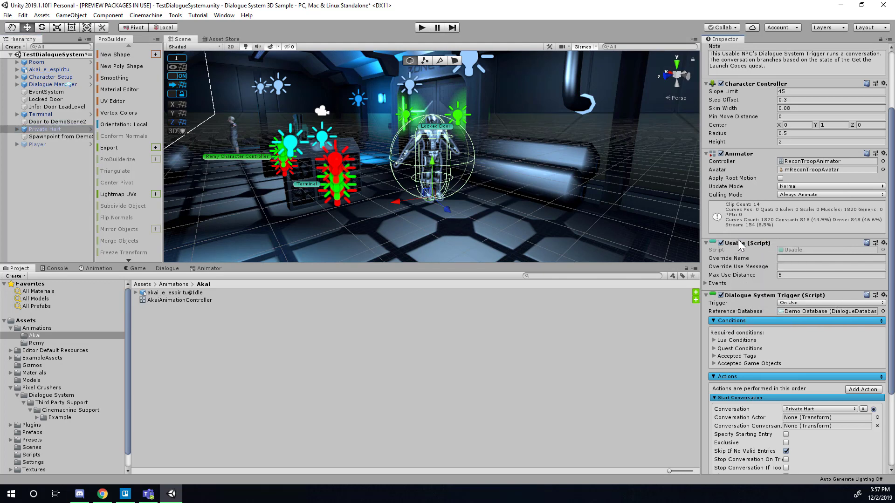
right_click(740, 242)
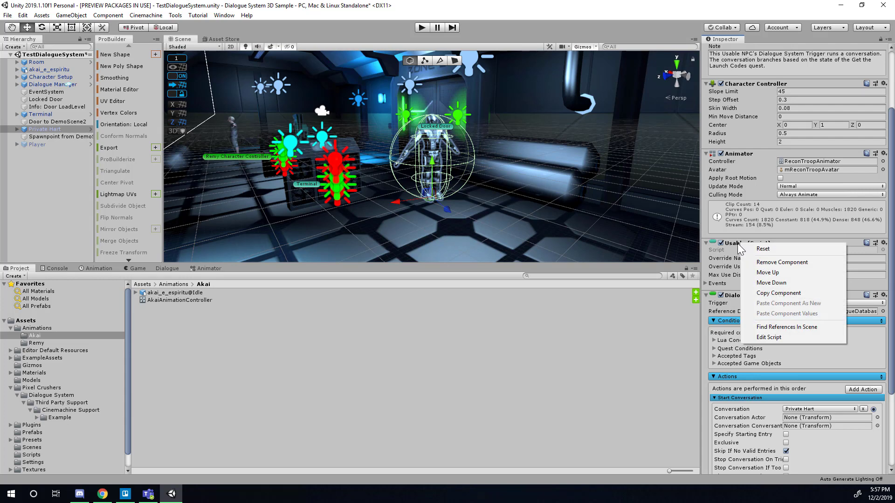
click(783, 298)
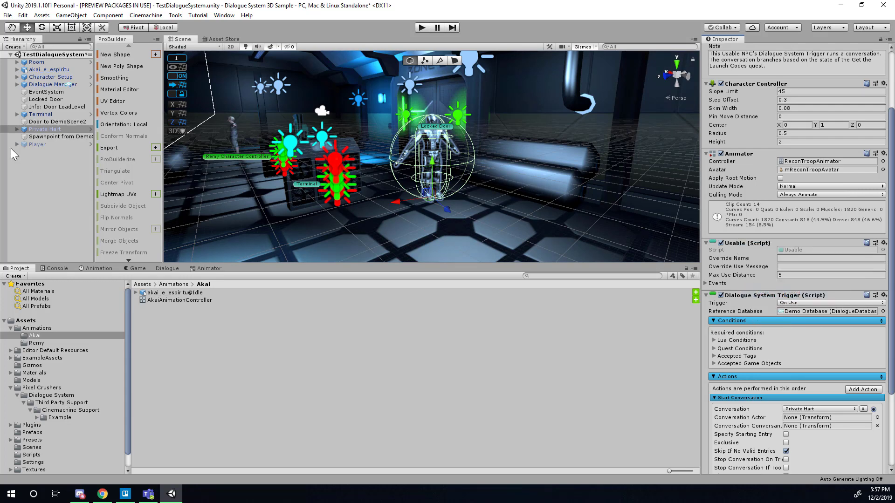
Step: Select and frame akai_e_espiritu, and paste the copied Usable component onto it as a new component
click(34, 69)
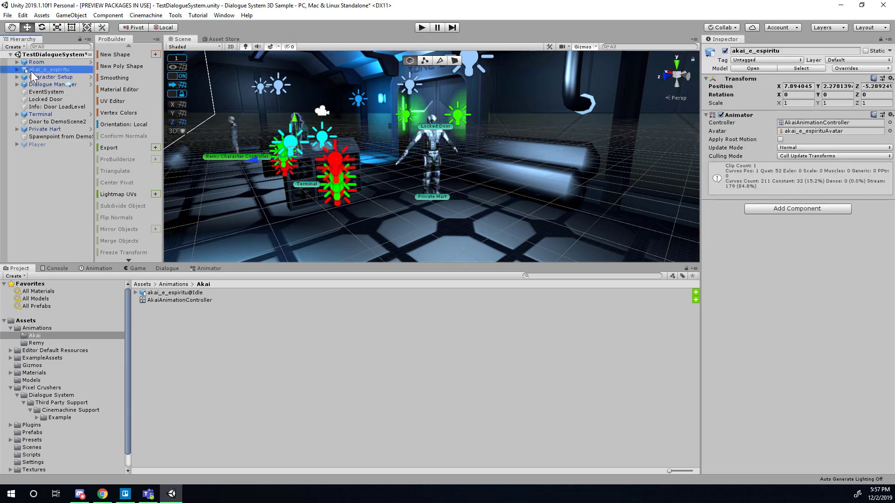
double_click(34, 71)
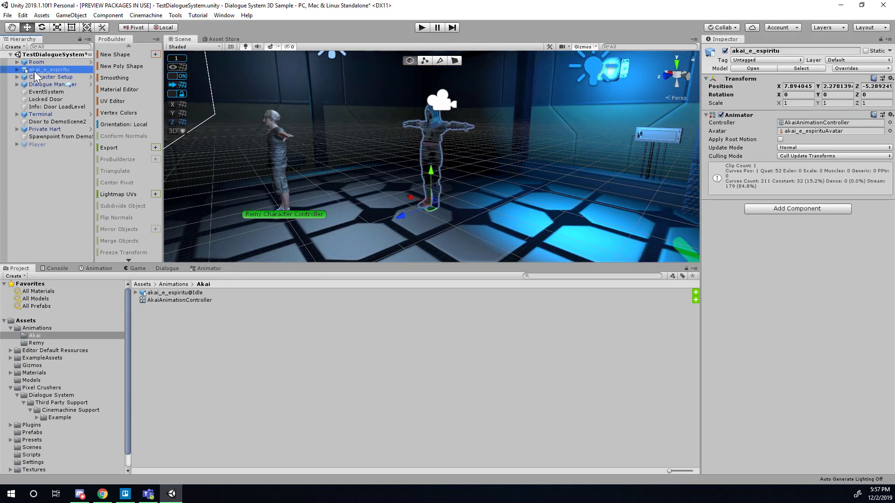
right_drag(324, 189, 430, 180)
key(w)
key(a)
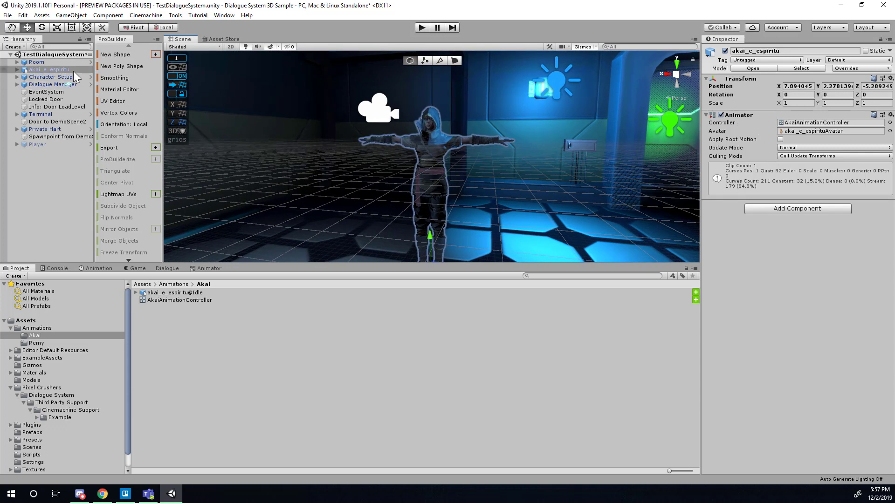
click(68, 70)
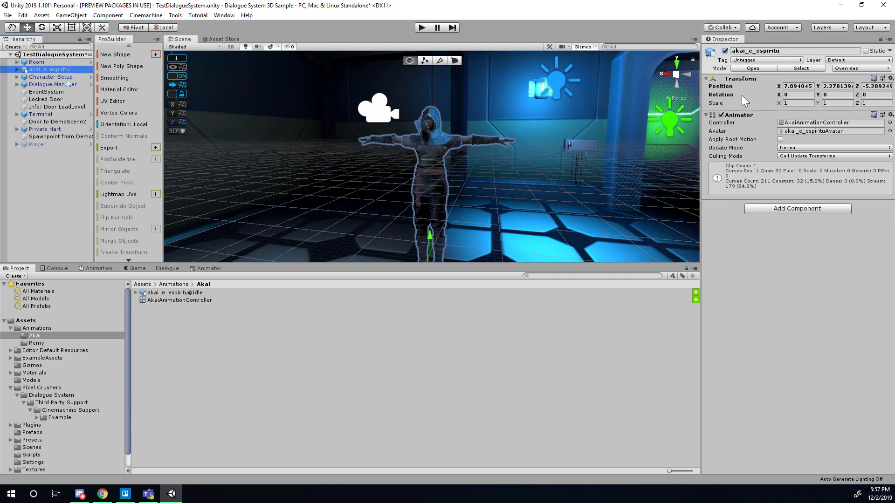
click(748, 246)
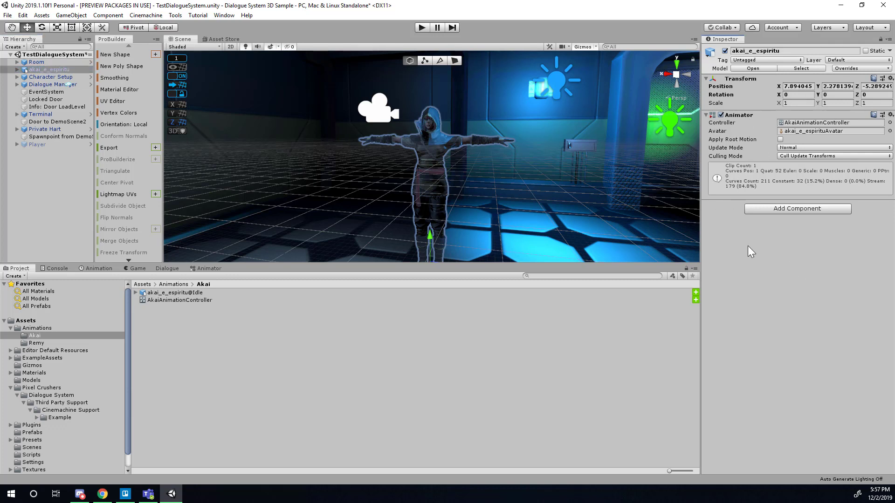
right_click(744, 117)
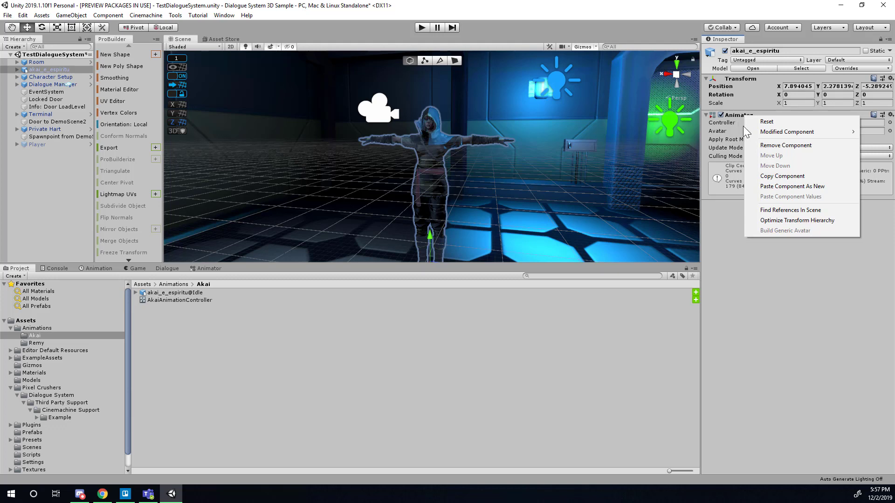
click(815, 187)
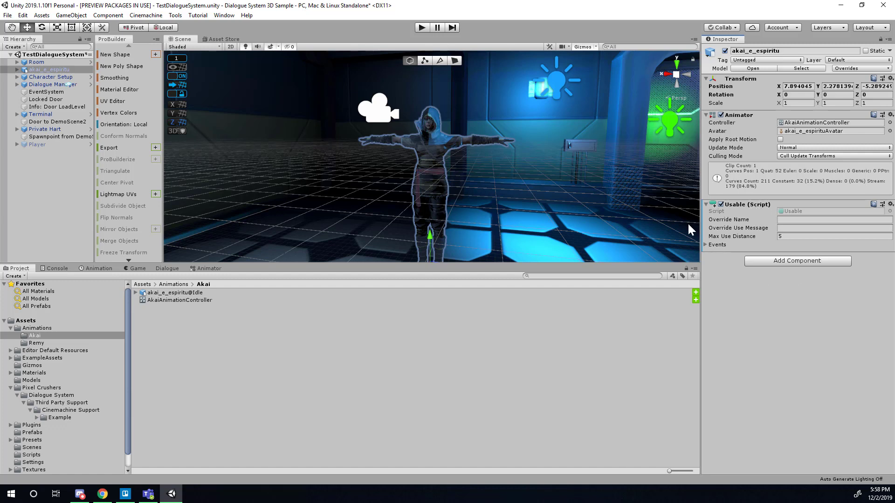
Step: Return to Private Hart and copy its Dialogue System Trigger component
click(44, 129)
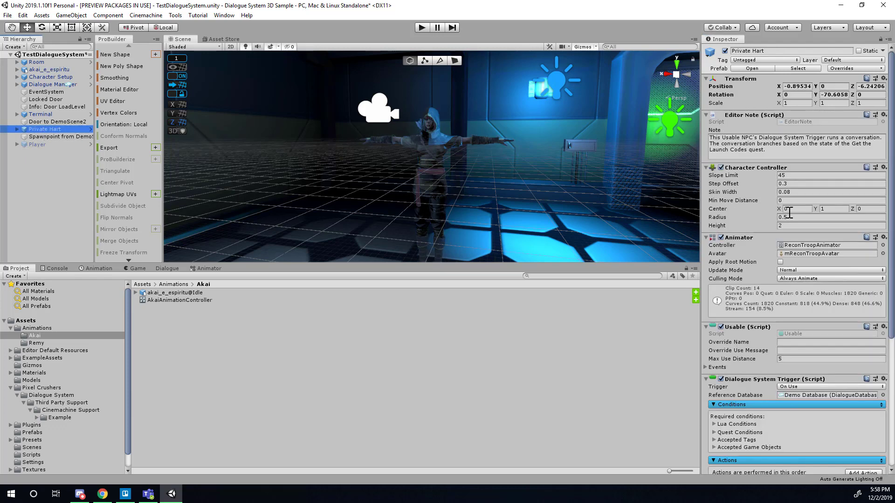
scroll(747, 252, down, 3)
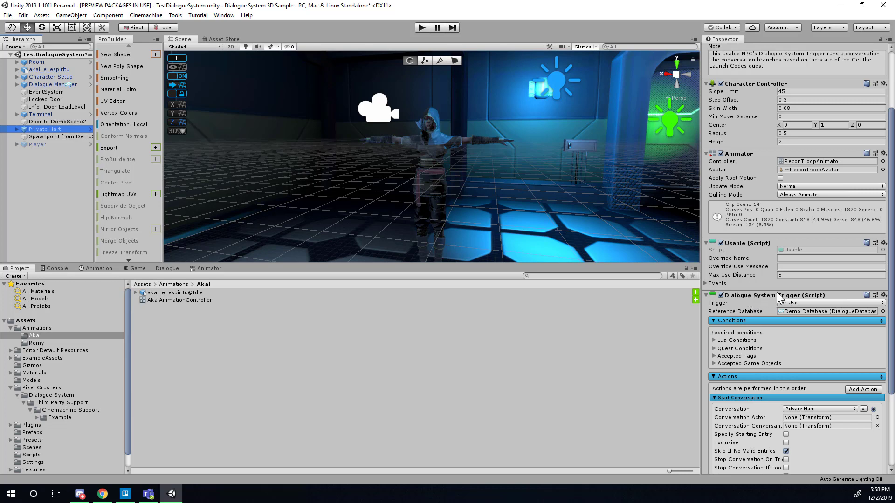
scroll(748, 194, up, 3)
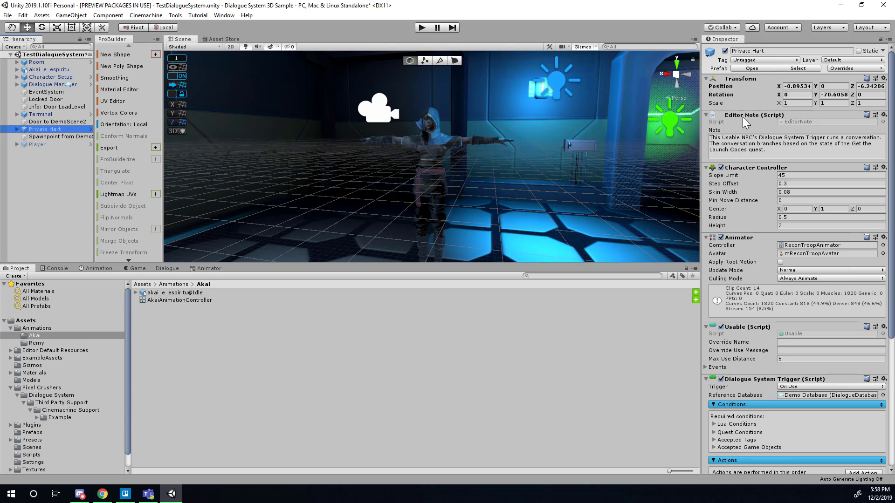
scroll(759, 189, down, 7)
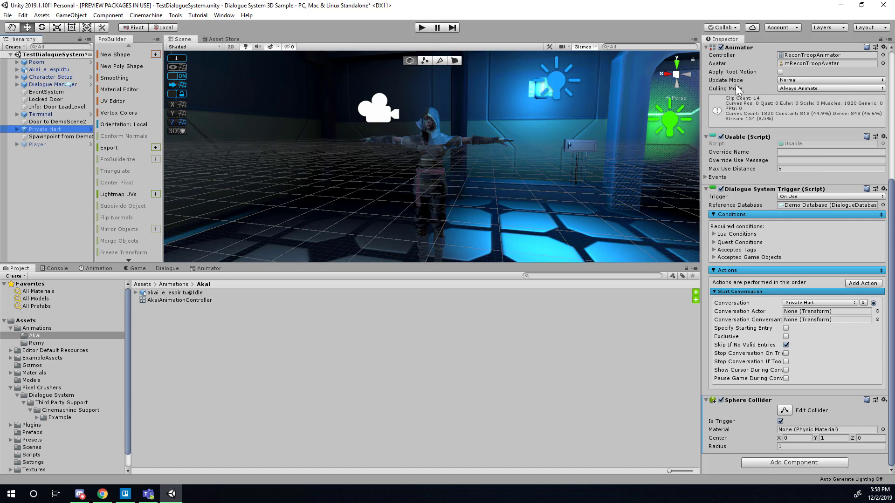
right_click(762, 189)
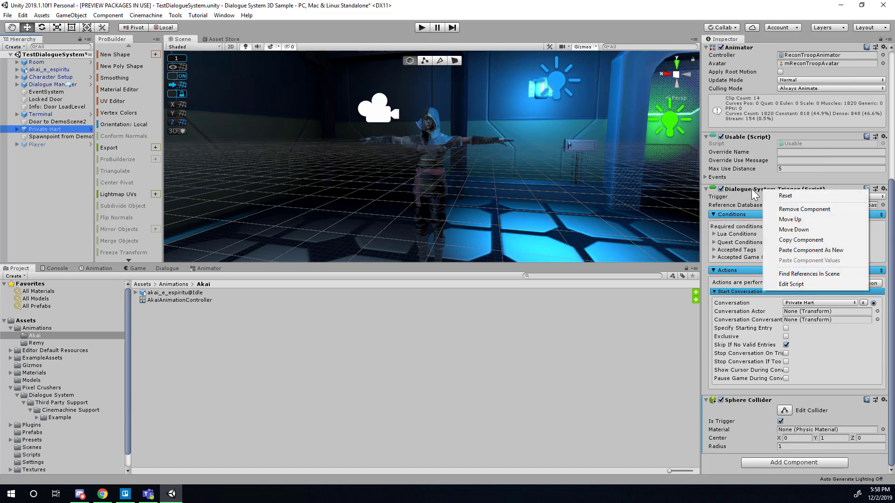
right_click(752, 189)
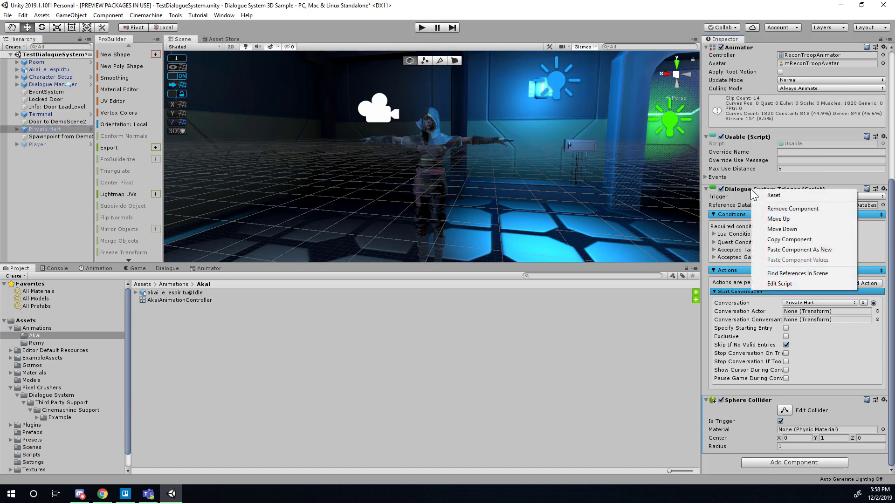
click(793, 240)
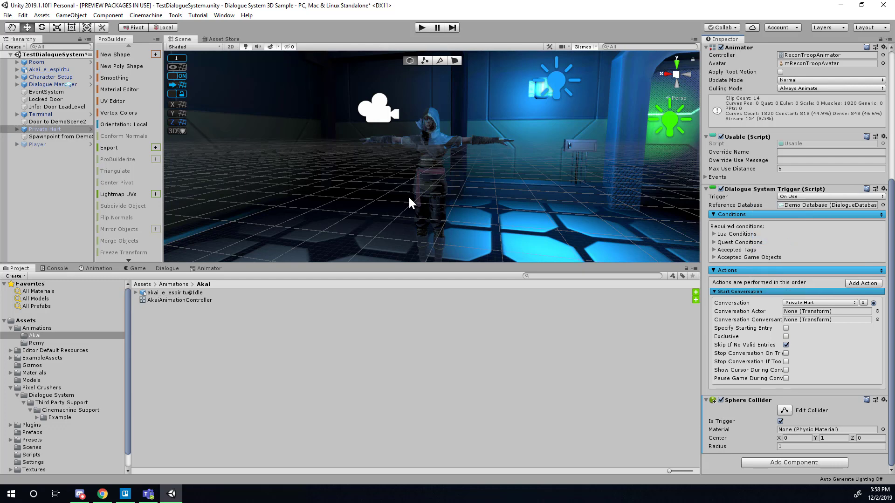
Step: Paste the copied Dialogue System Trigger onto akai_e_espiritu as a new component
click(51, 70)
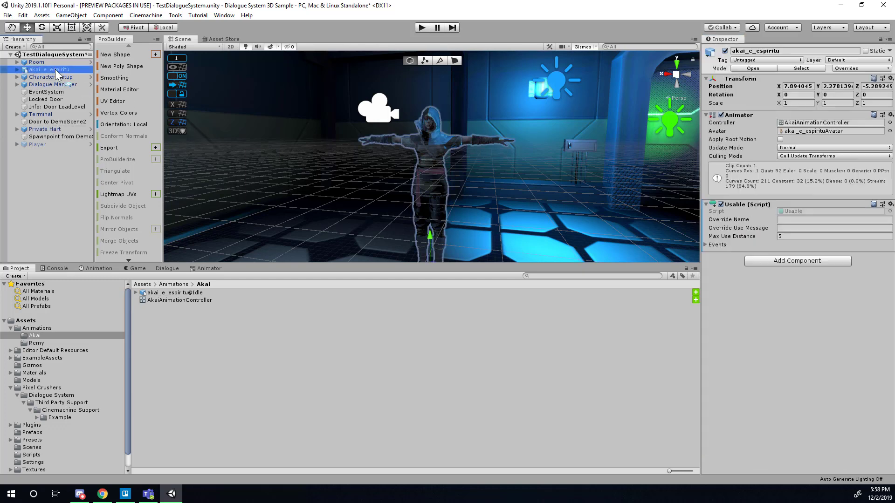
right_click(738, 205)
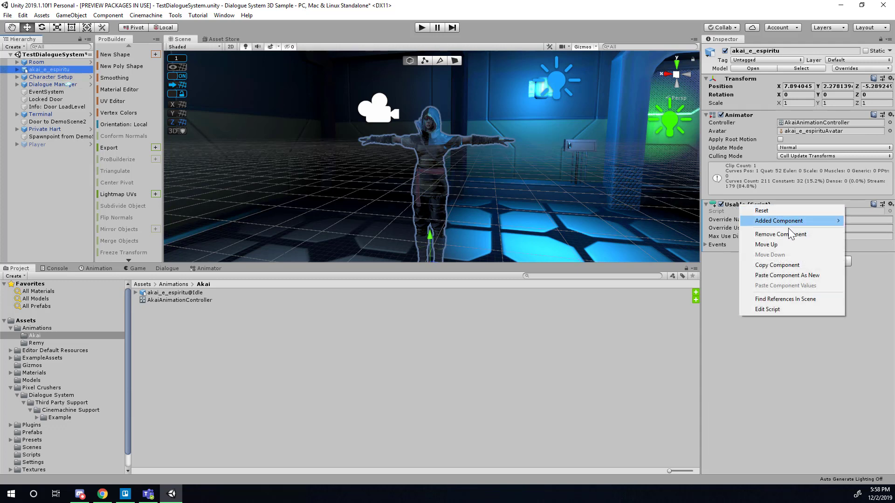
click(813, 275)
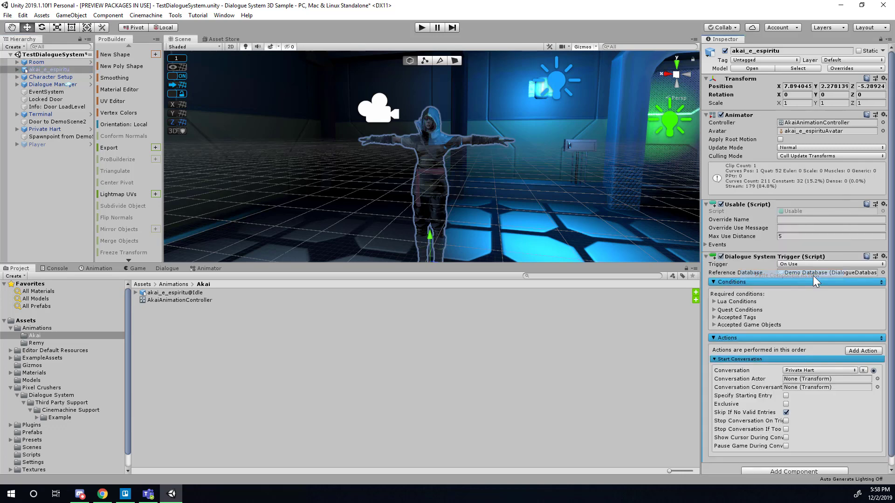
right_click(746, 203)
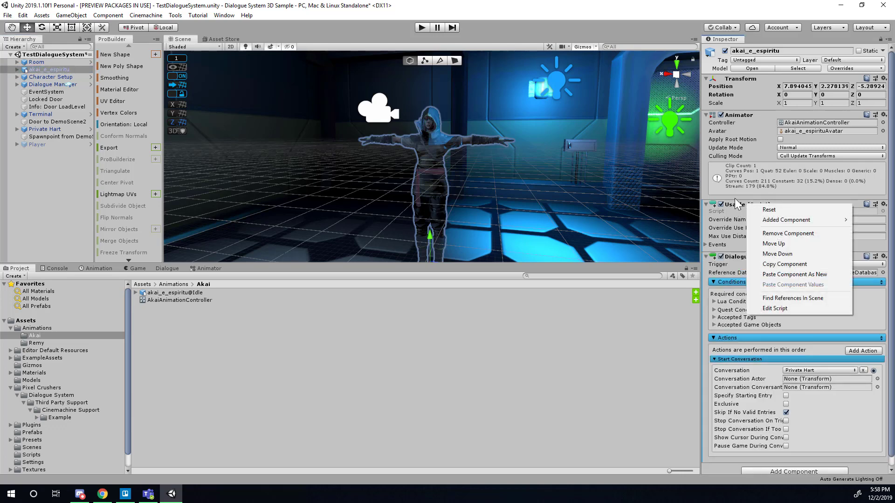
click(729, 220)
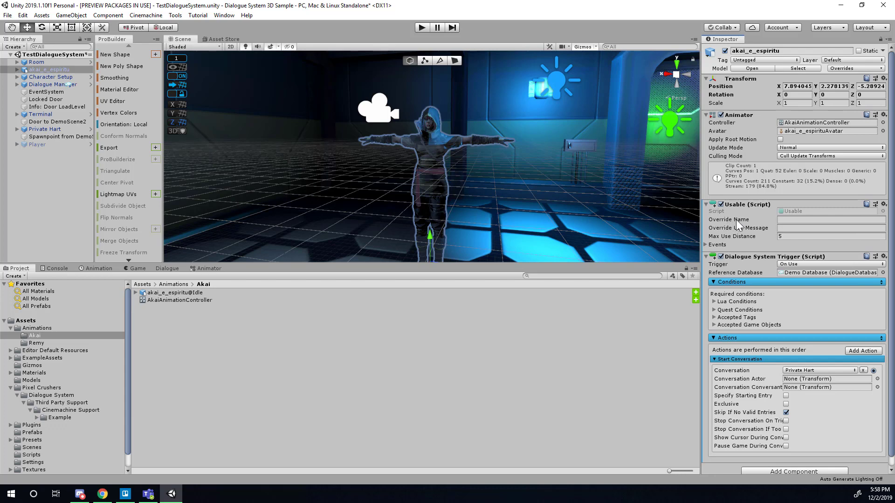
right_click(752, 204)
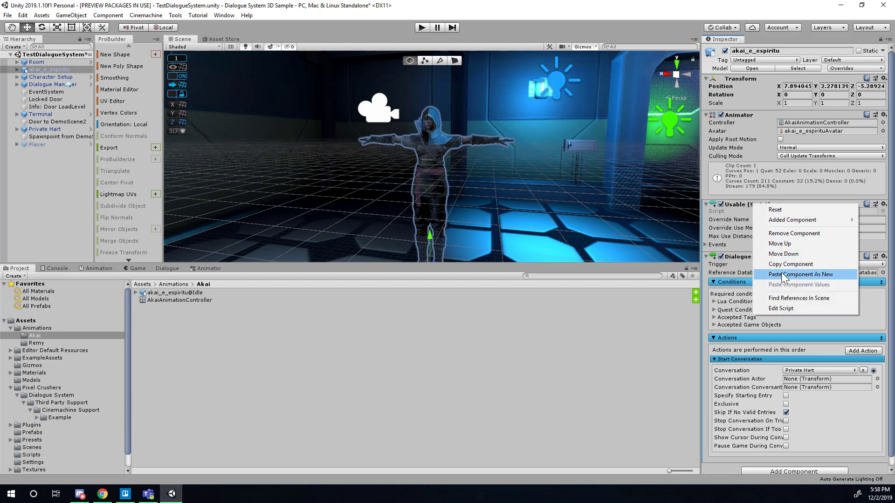
click(738, 228)
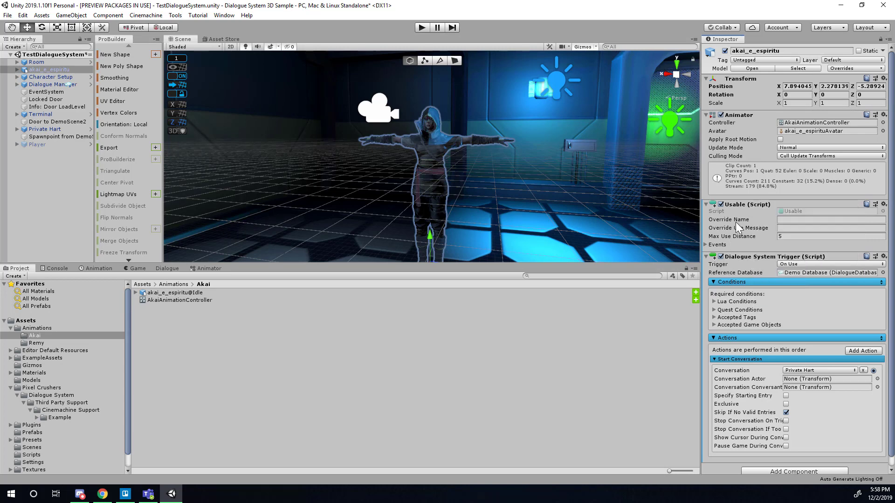
Step: Examine the pasted Usable and Dialogue System Trigger components on akai_e_espiritu by collapsing and expanding them
click(707, 205)
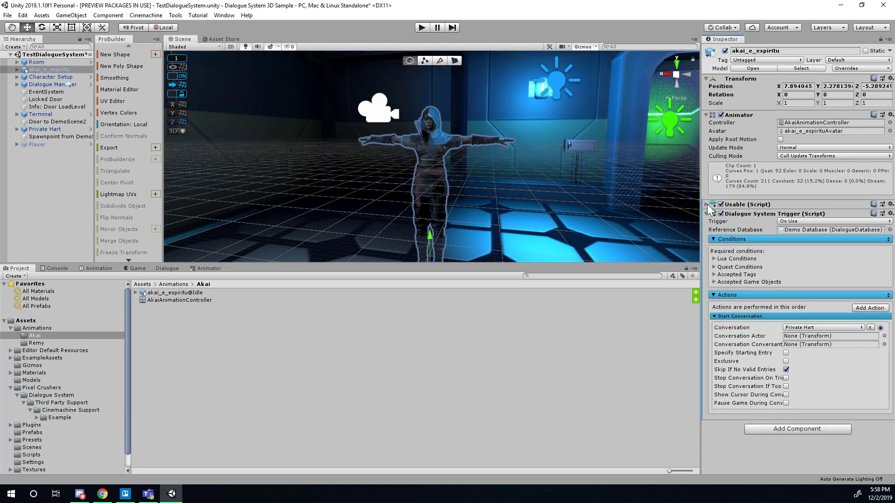
click(707, 205)
click(707, 205)
click(707, 205)
click(707, 205)
click(707, 215)
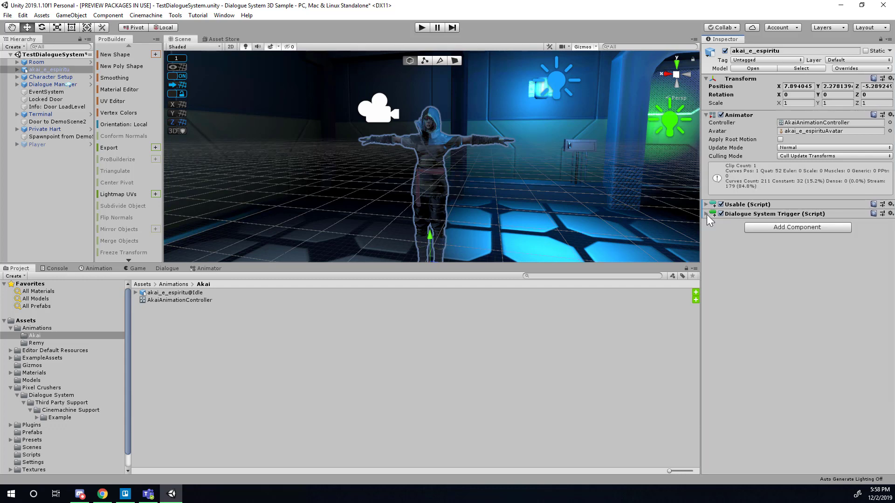
click(707, 215)
click(707, 215)
click(707, 214)
click(707, 214)
click(707, 205)
click(707, 205)
click(707, 214)
click(707, 205)
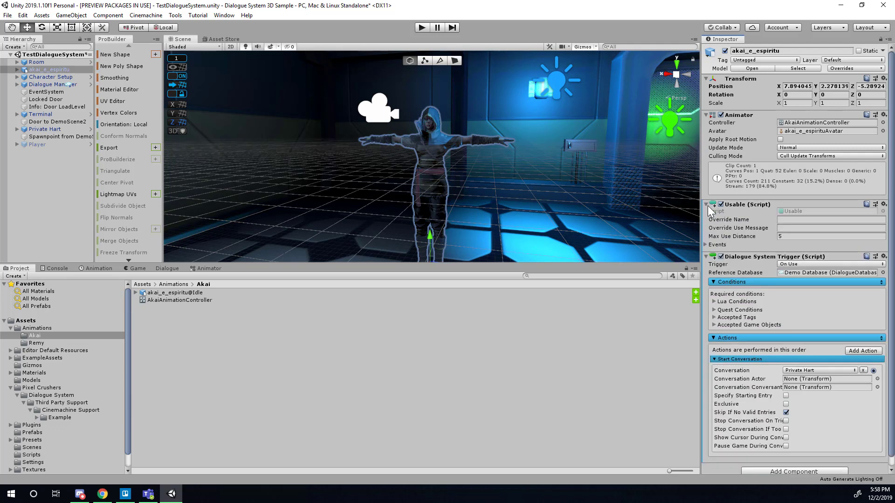
Step: Inspect Private Hart's Sphere Collider and its extent around the NPC, switching the collider off and back on
click(53, 130)
scroll(809, 345, down, 3)
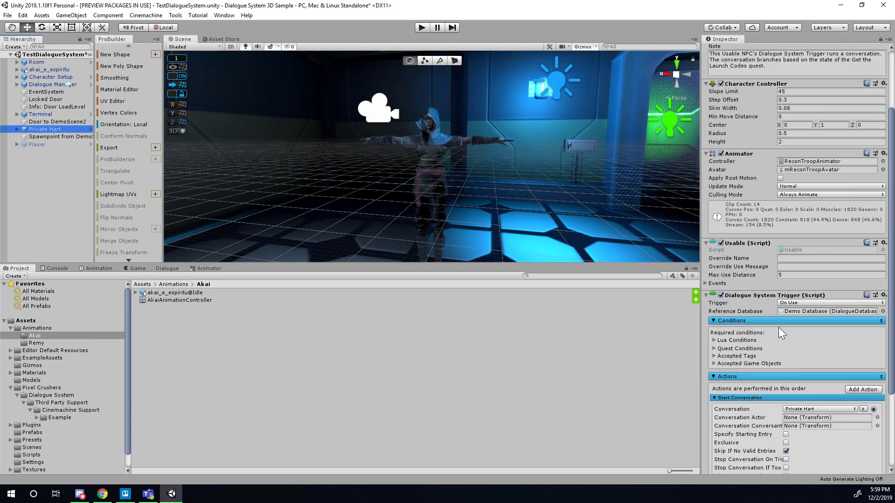
scroll(751, 304, down, 3)
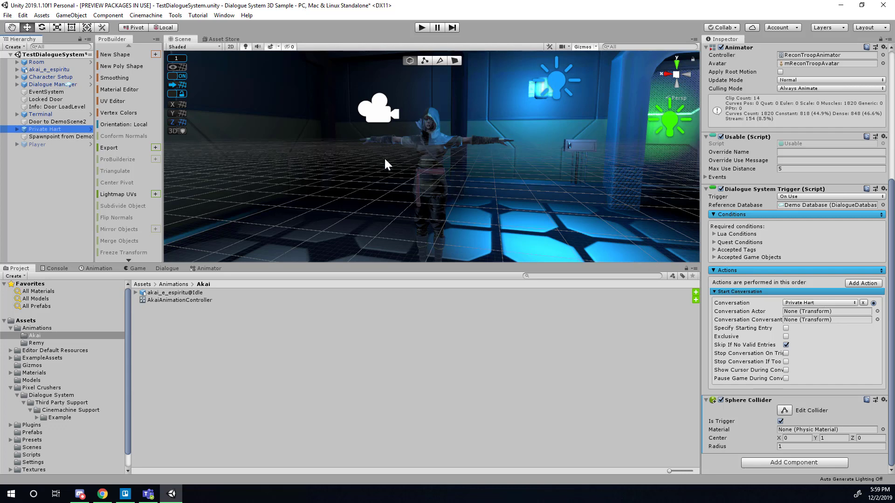
alt+drag(449, 147, 518, 191)
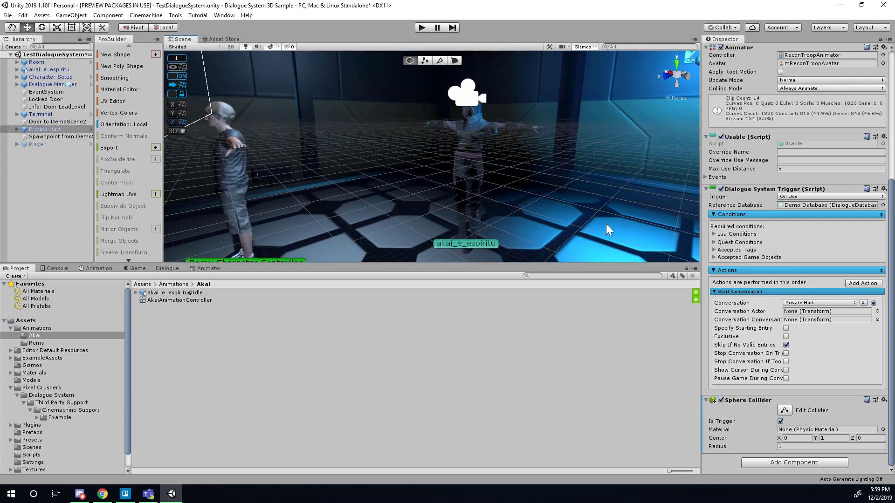
double_click(62, 129)
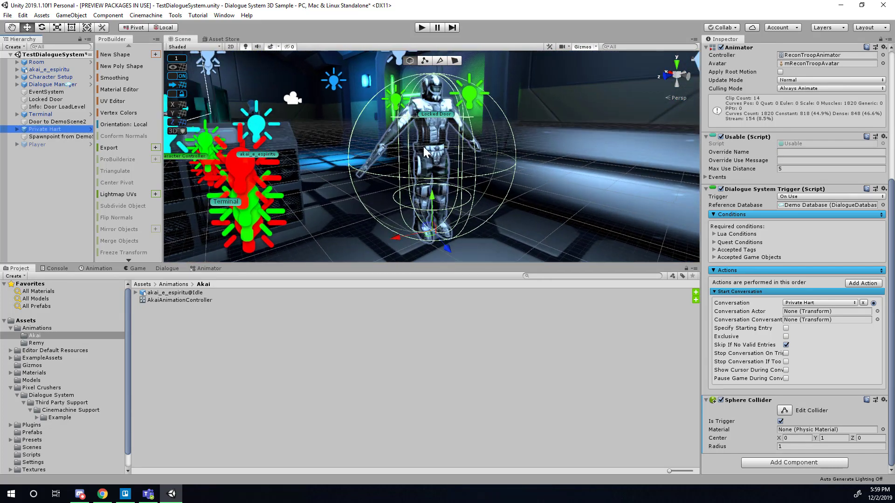
alt+drag(418, 125, 397, 156)
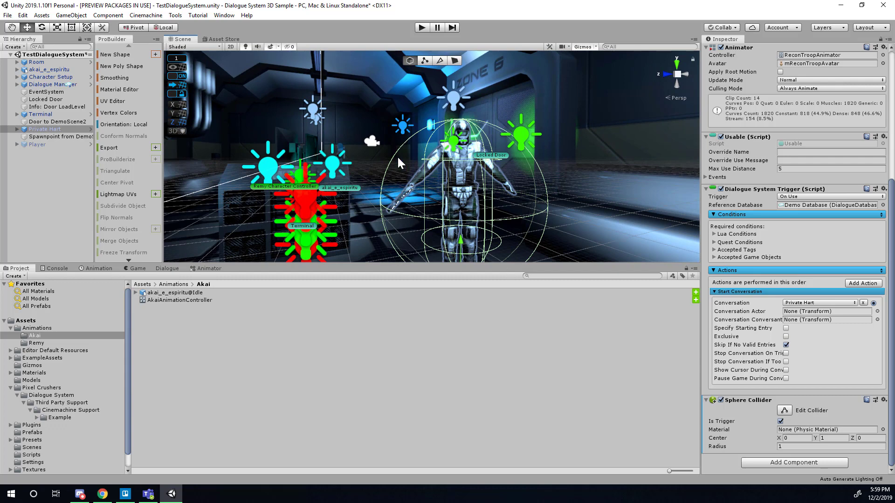
click(722, 400)
click(722, 400)
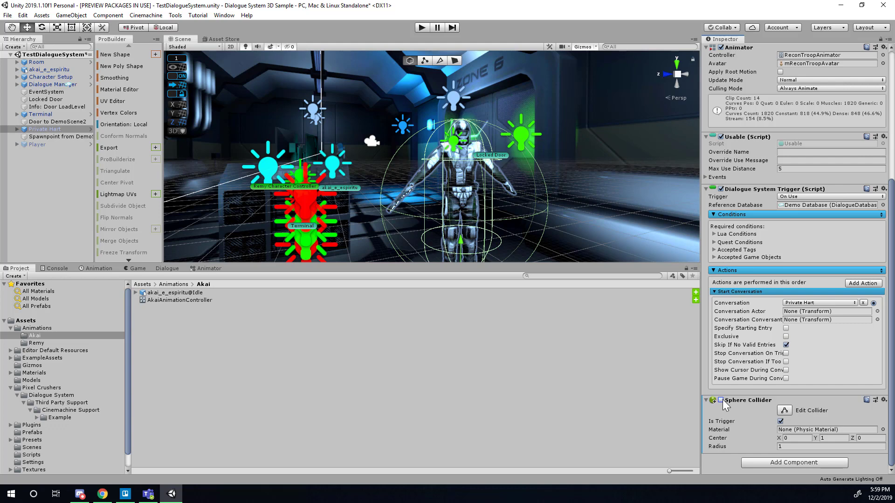
click(722, 399)
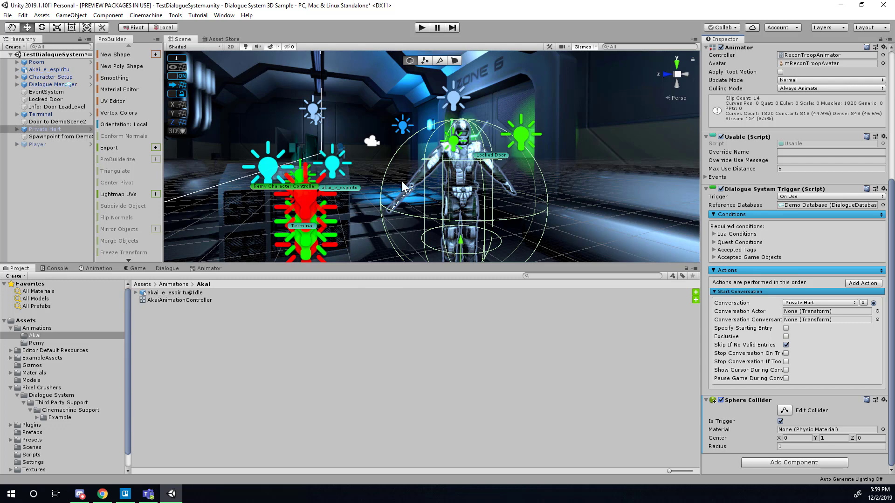
Step: Copy the Sphere Collider component from Private Hart and select akai_e_espiritu as its target
right_click(751, 401)
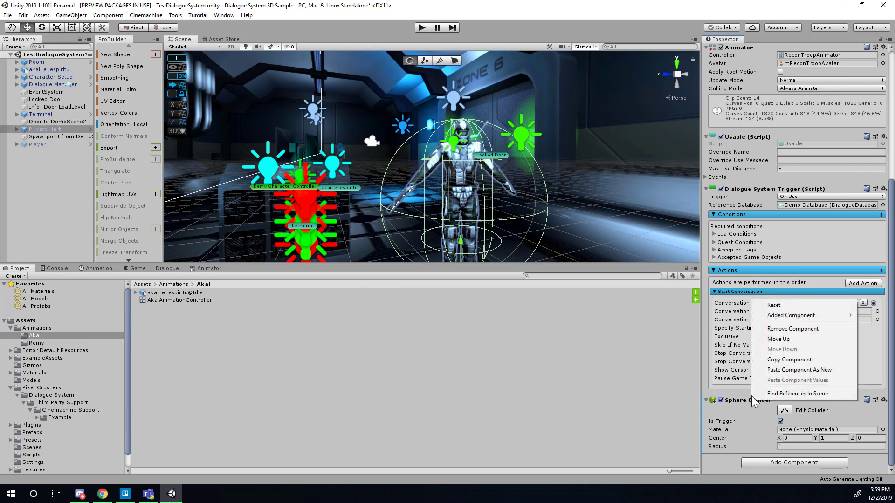
click(775, 362)
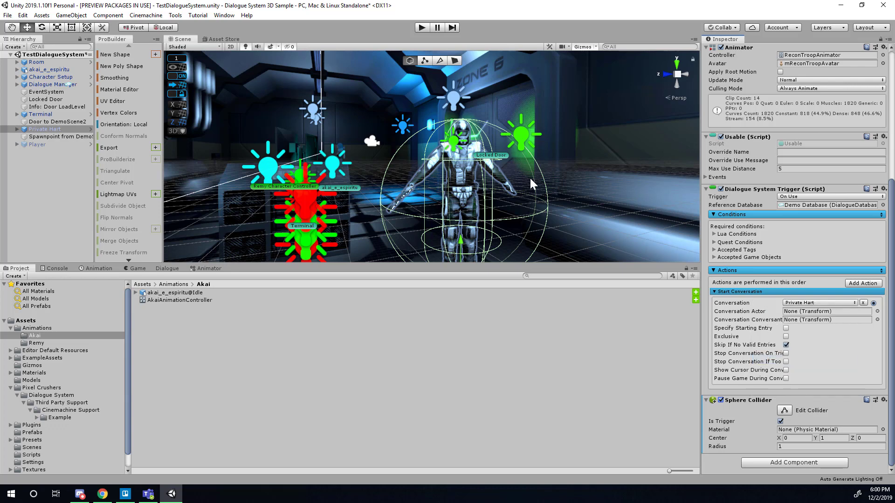
click(34, 70)
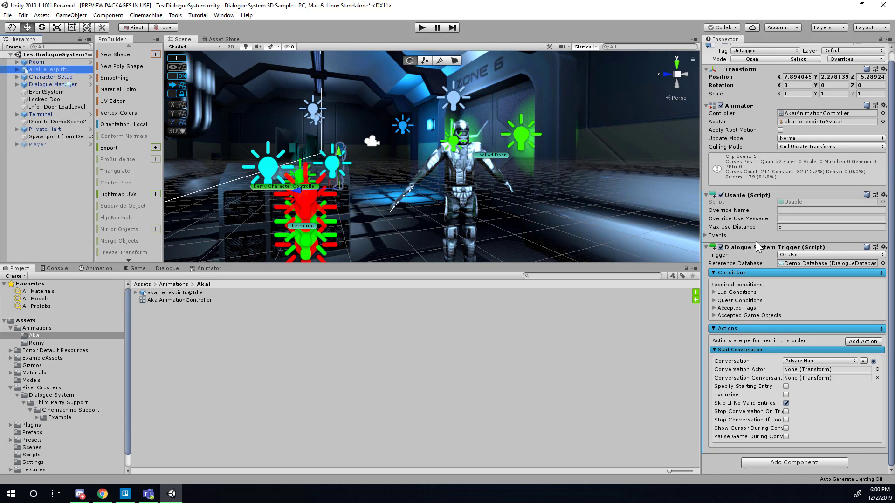
Step: Paste the copied Sphere Collider onto akai_e_espiritu as a new component
right_click(767, 245)
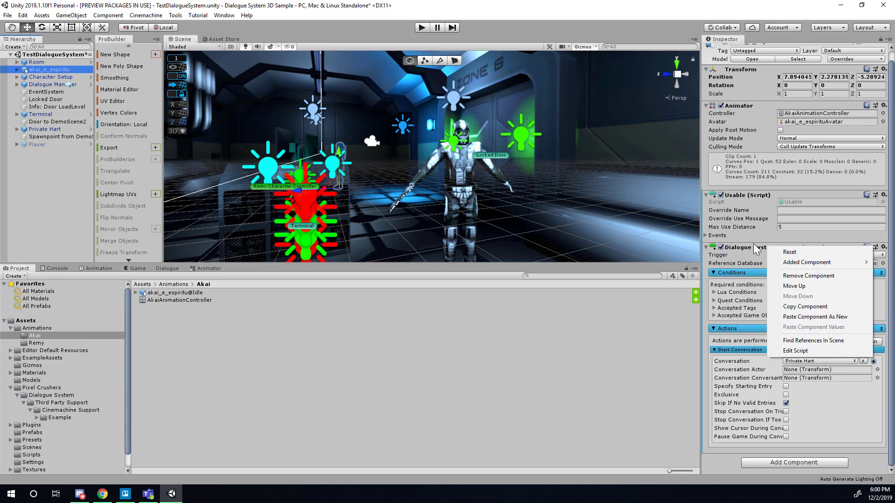
click(812, 314)
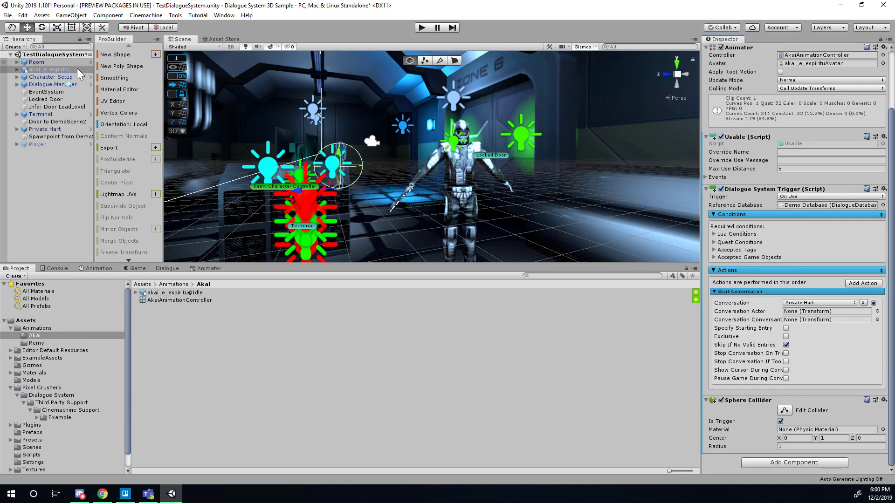
Step: Position the sphere collider in front of akai_e_espiritu with radius 0.6 and center Z 0.75
double_click(42, 70)
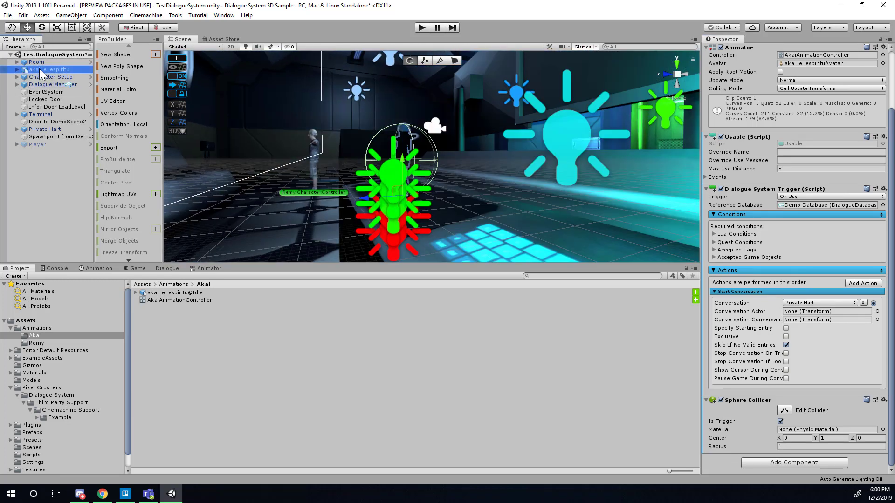
alt+drag(493, 127, 559, 140)
alt+right_drag(560, 140, 586, 145)
alt+drag(586, 145, 447, 243)
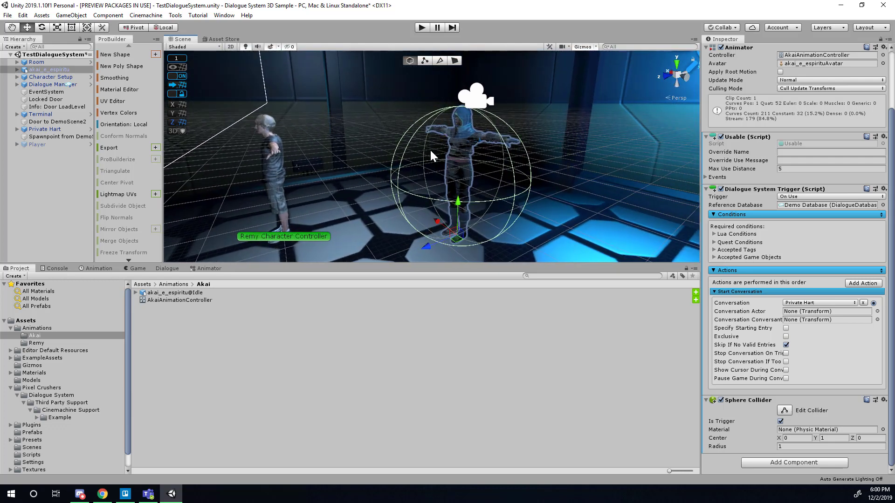
alt+drag(433, 171, 426, 164)
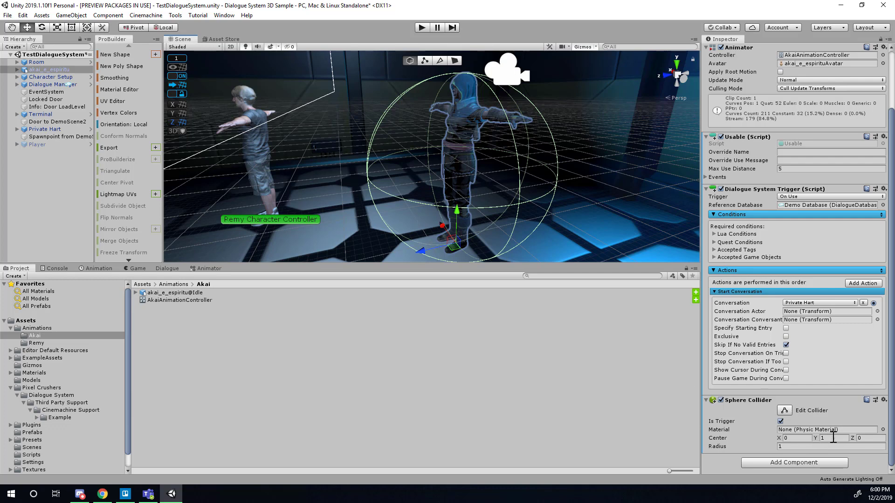
click(865, 438)
text(1)
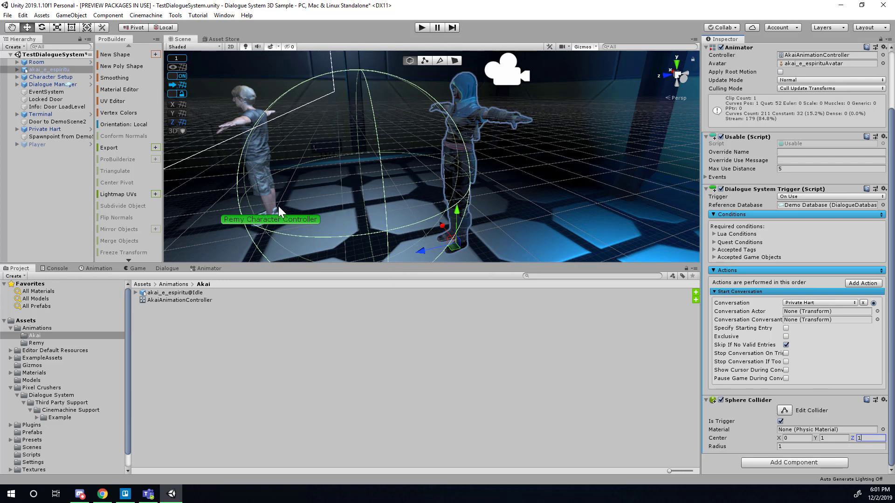
click(793, 446)
text(.6)
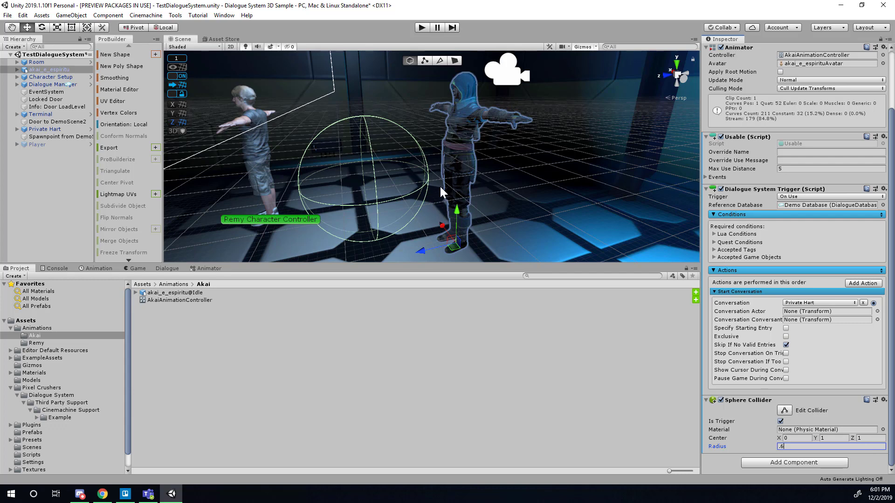
click(872, 437)
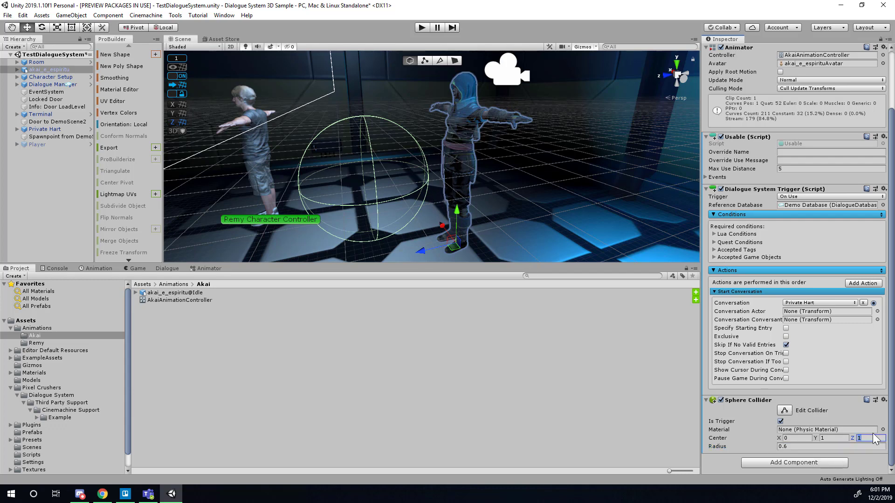
text(.75)
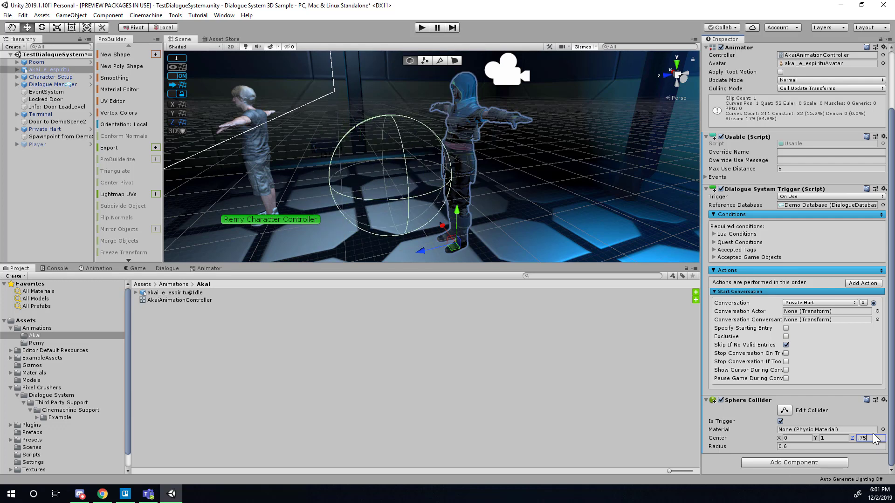
alt+drag(466, 186, 495, 138)
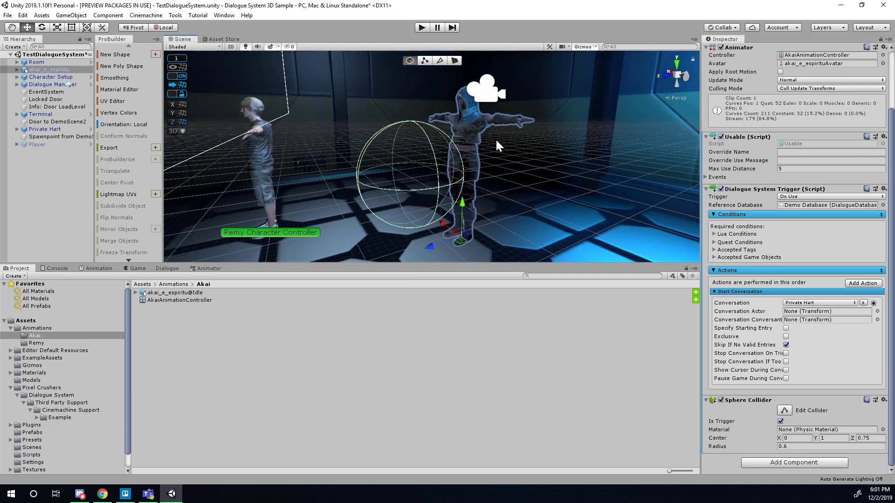
Step: Play-test the scene by walking the player up to akai_e_espiritu and starting the Private Hart conversation, and exit play mode
click(422, 28)
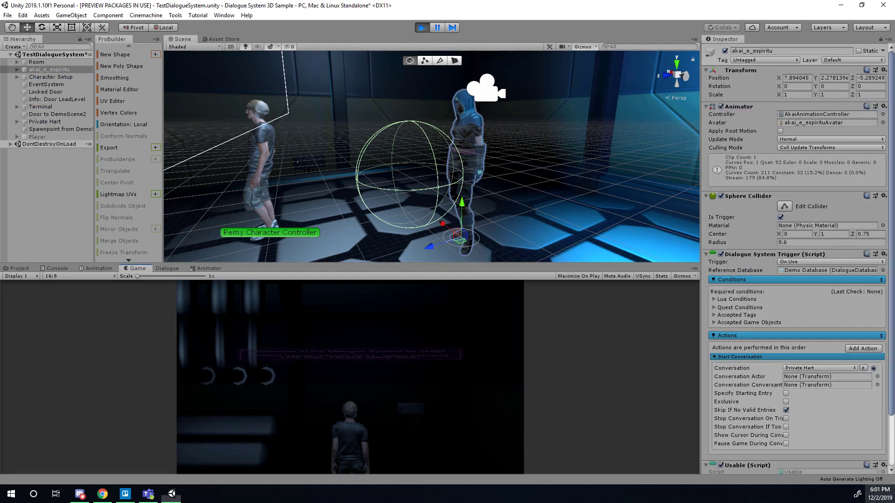
click(880, 494)
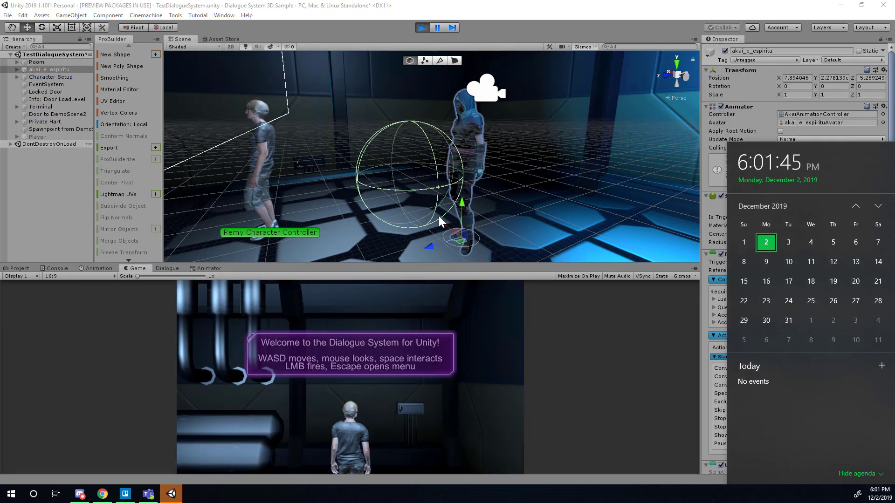
click(880, 494)
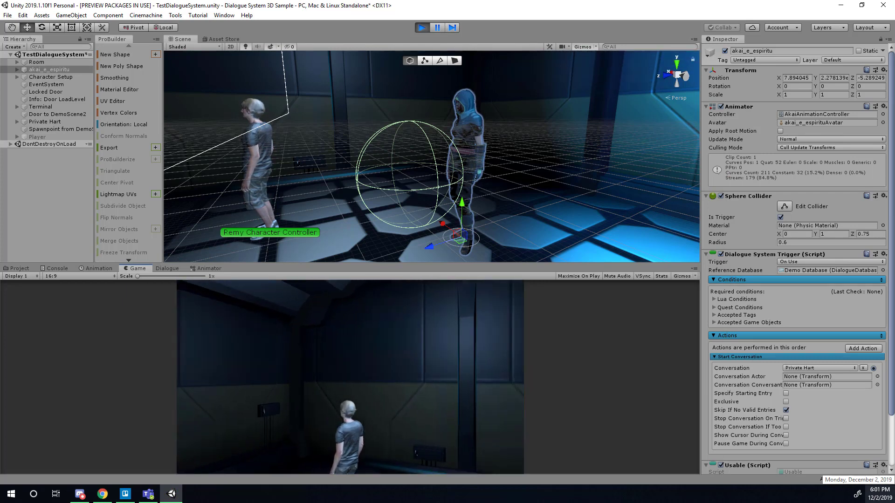
key(w)
key(w)
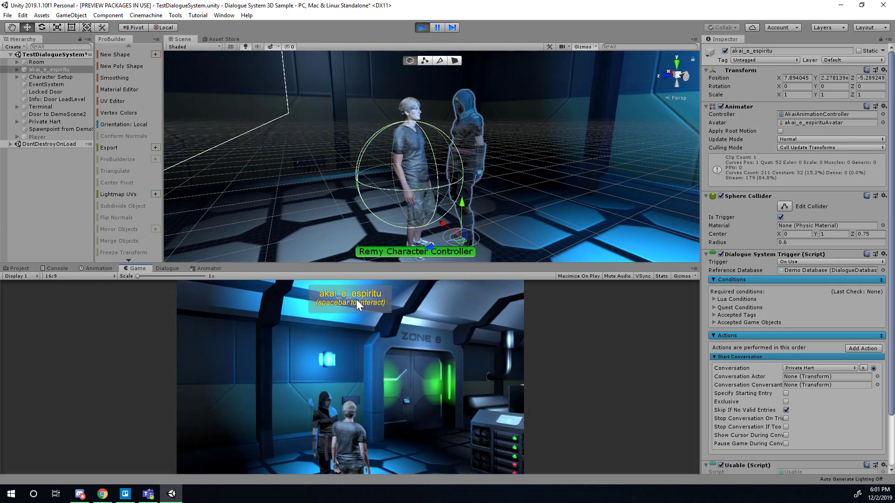
key(space)
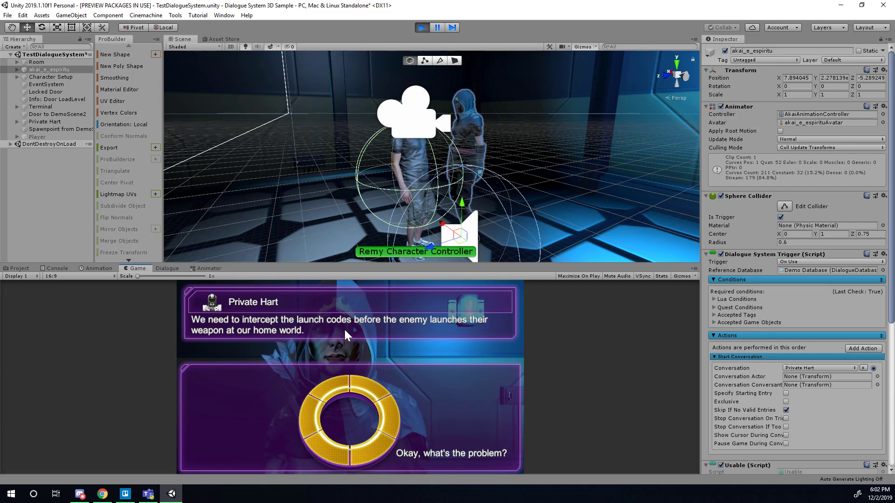
middle_drag(367, 175, 329, 180)
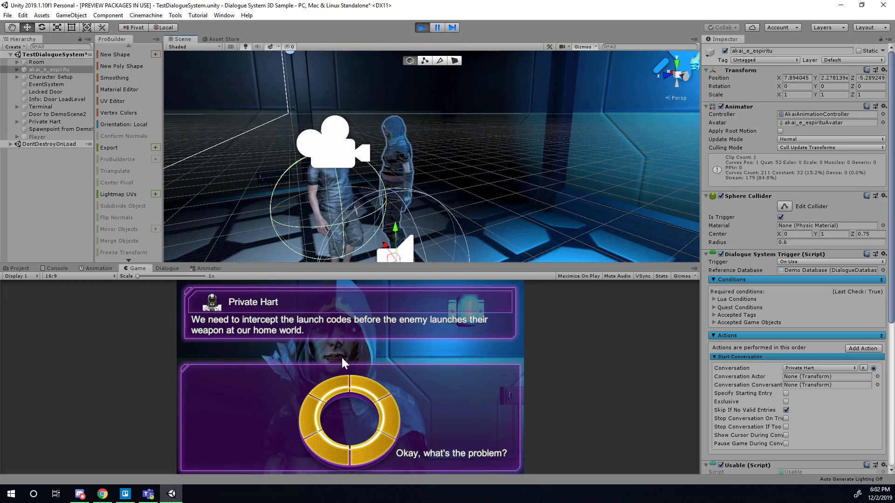
scroll(786, 390, down, 3)
scroll(787, 391, up, 3)
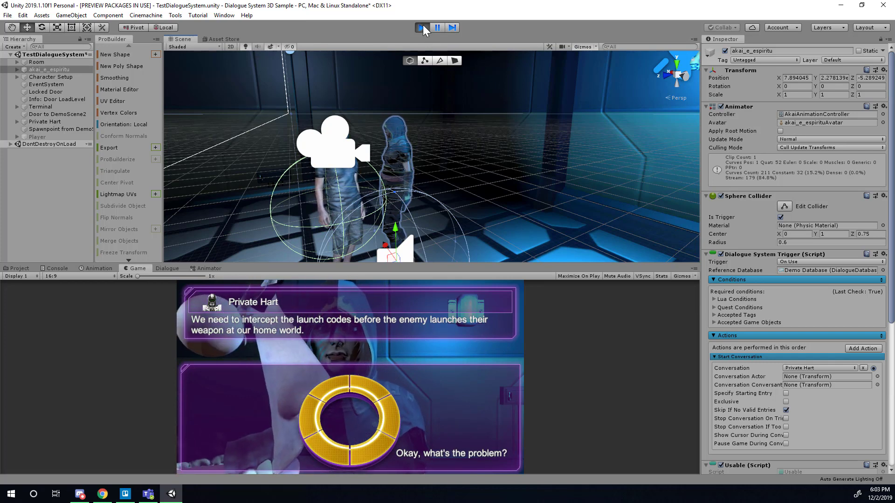
key(ctrl+p)
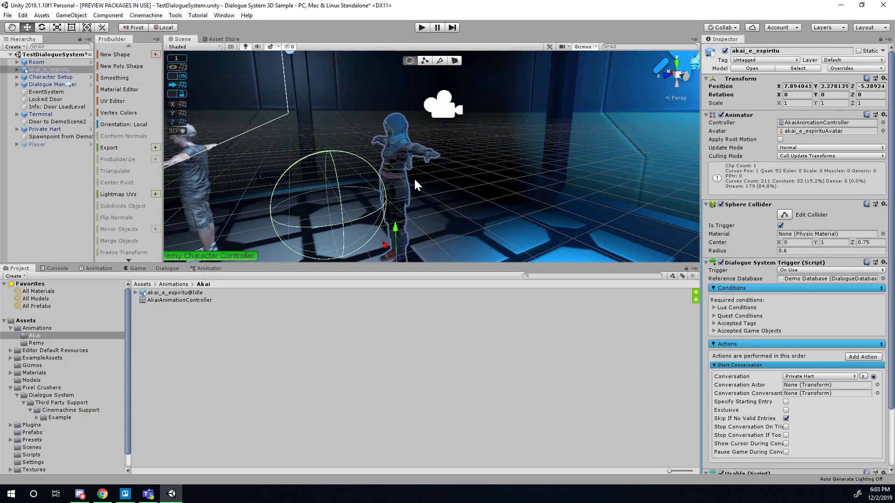
Step: Set the center Z of akai_e_espiritu's sphere collider to 1
click(405, 165)
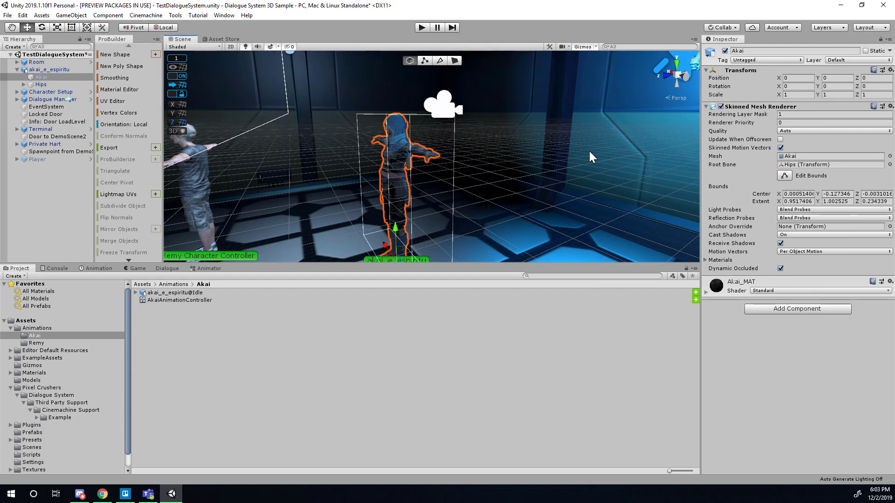
click(49, 70)
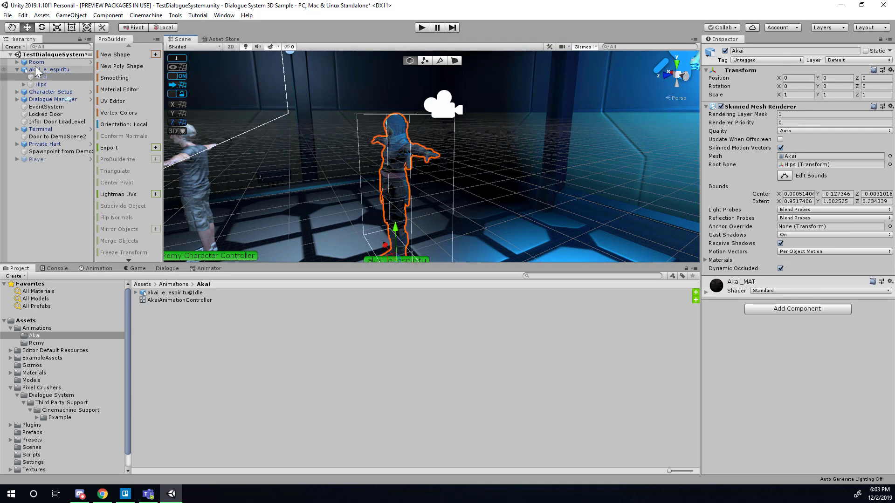
scroll(809, 405, down, 3)
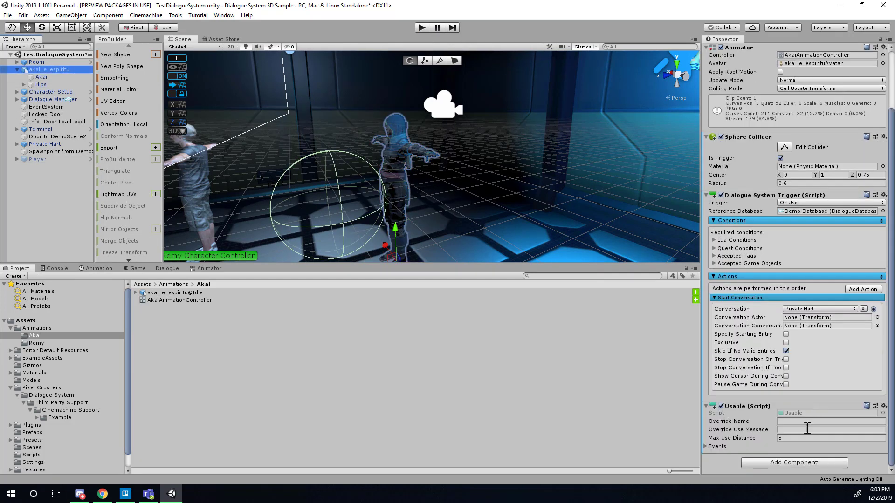
scroll(764, 288, up, 3)
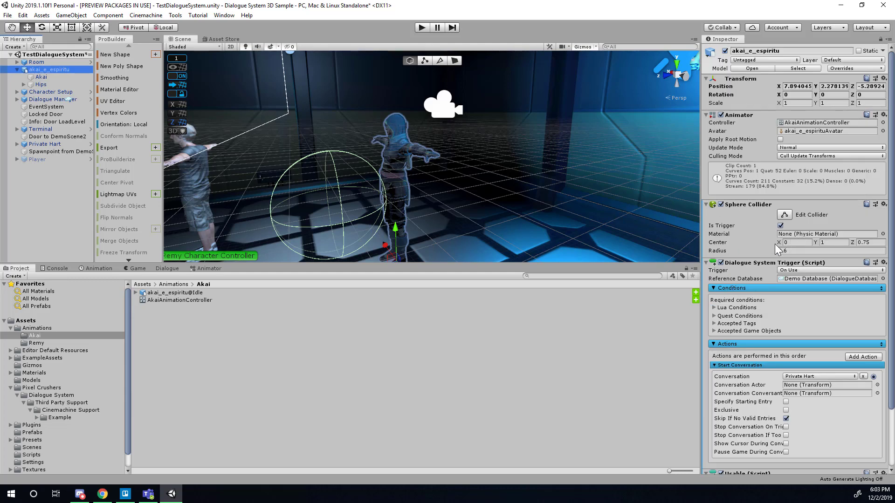
click(799, 252)
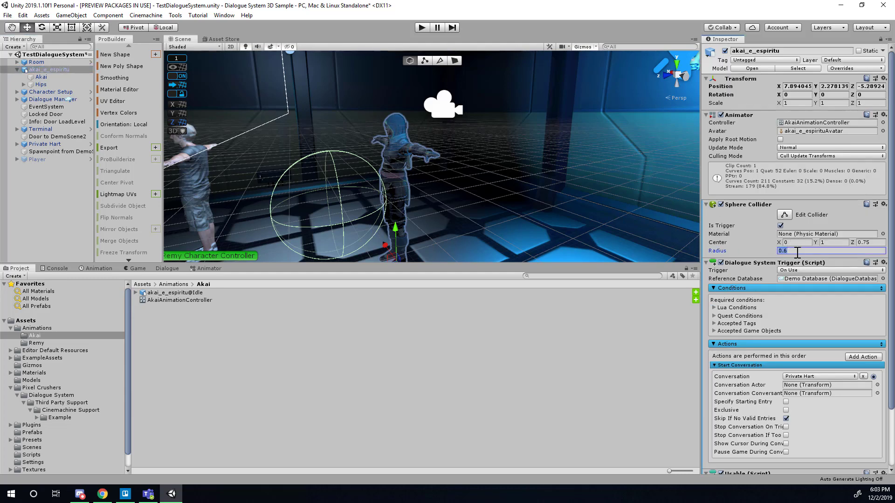
click(867, 241)
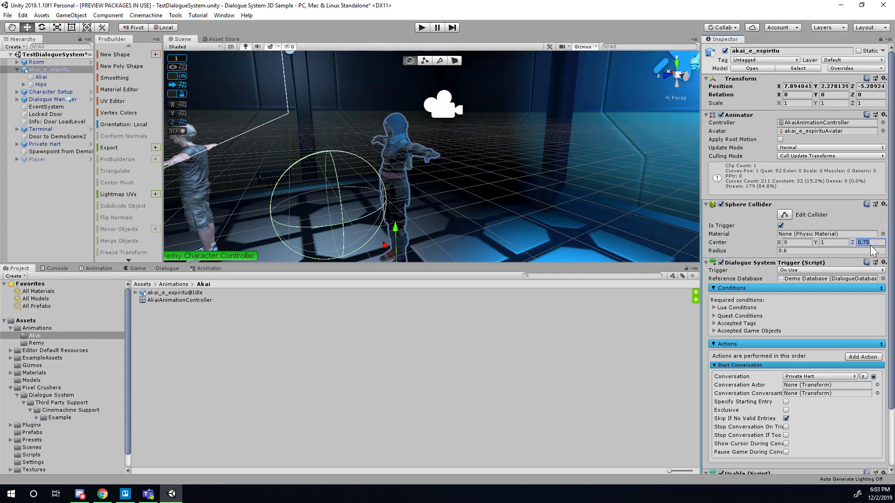
text(.8)
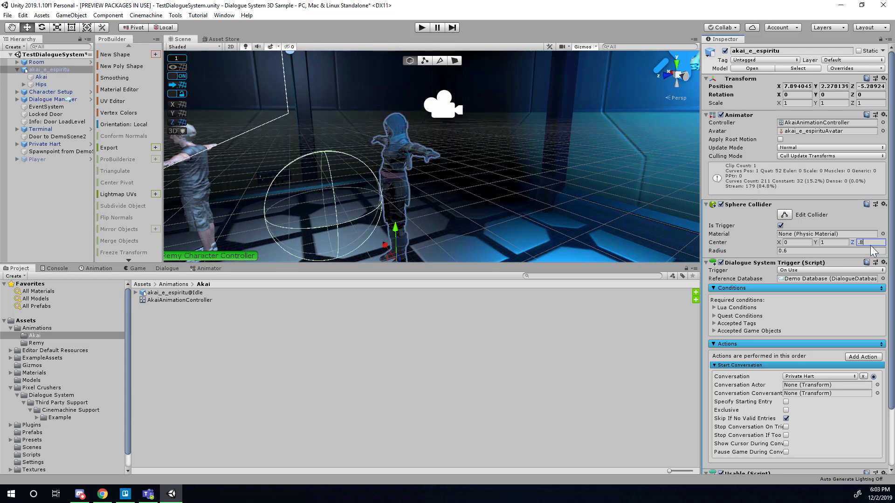
key(BackSpace)
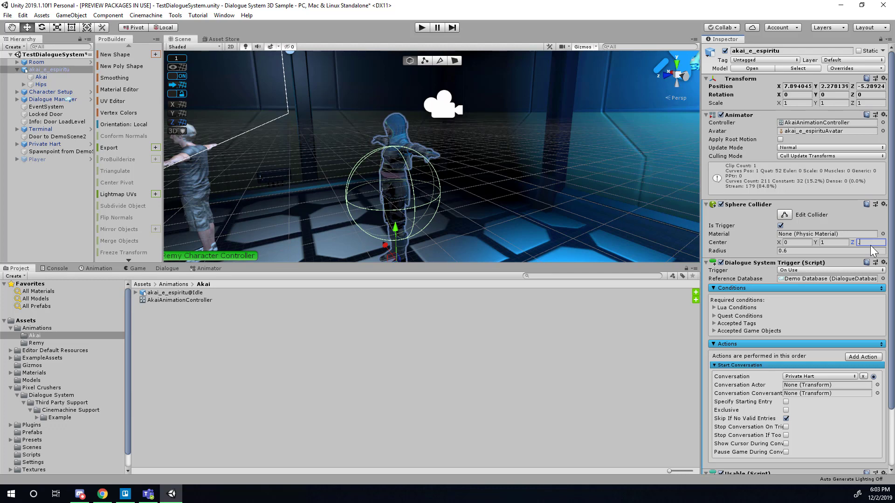
key(BackSpace)
text(1)
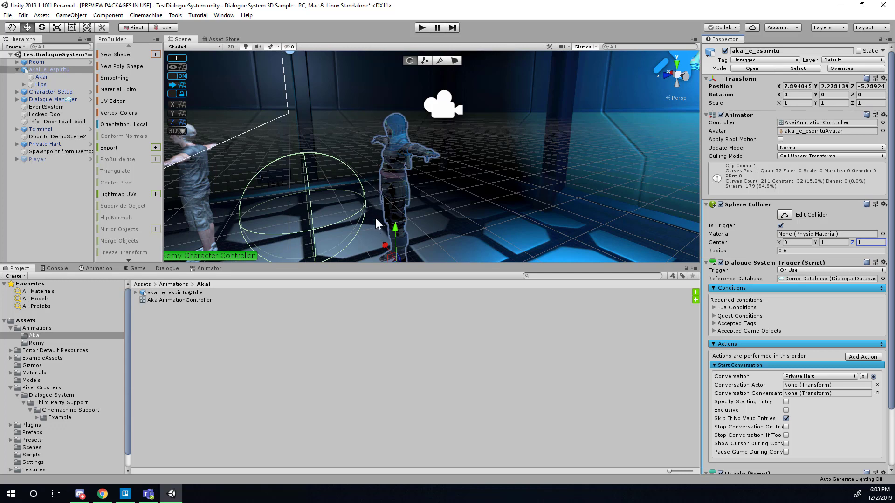
Step: Run the scene again, start the conversation with akai_e_espiritu, choose the reply "Okay, what's the problem?" and stop play mode
click(422, 28)
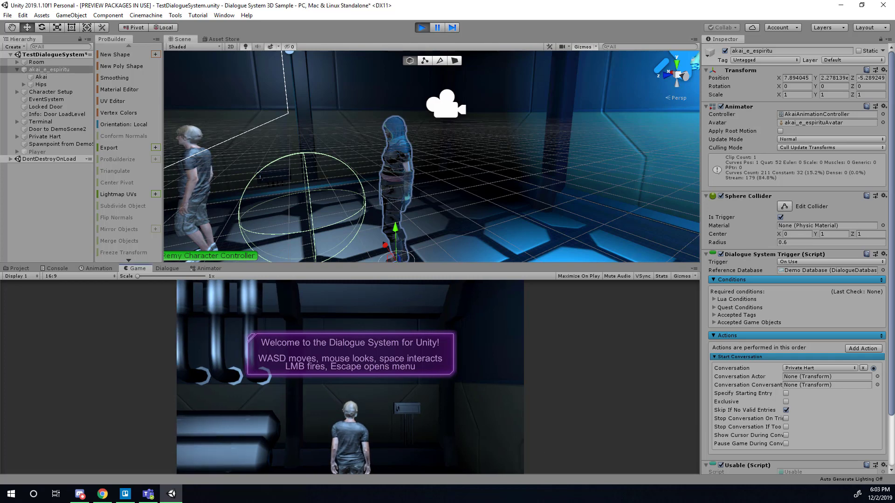
key(w)
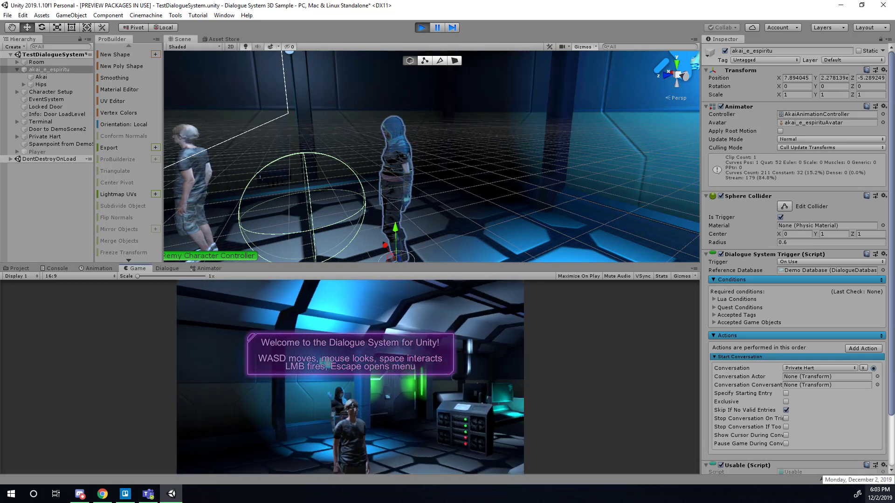
key(w)
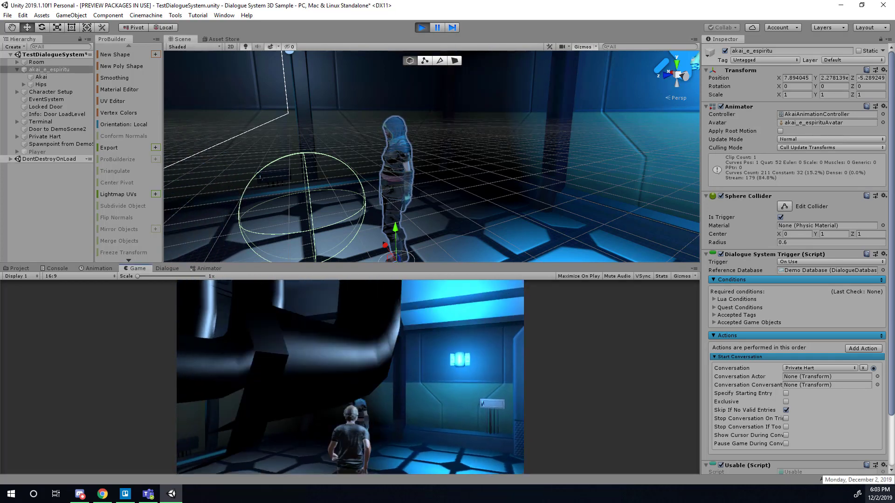
key(w)
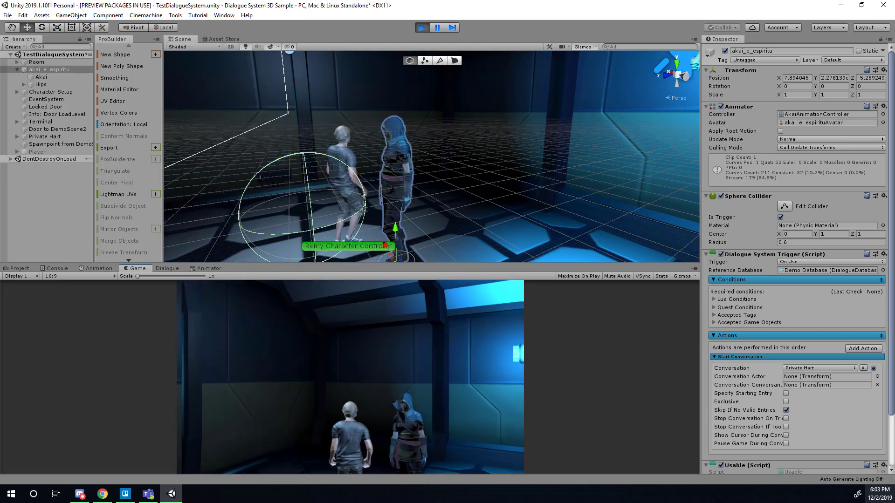
key(space)
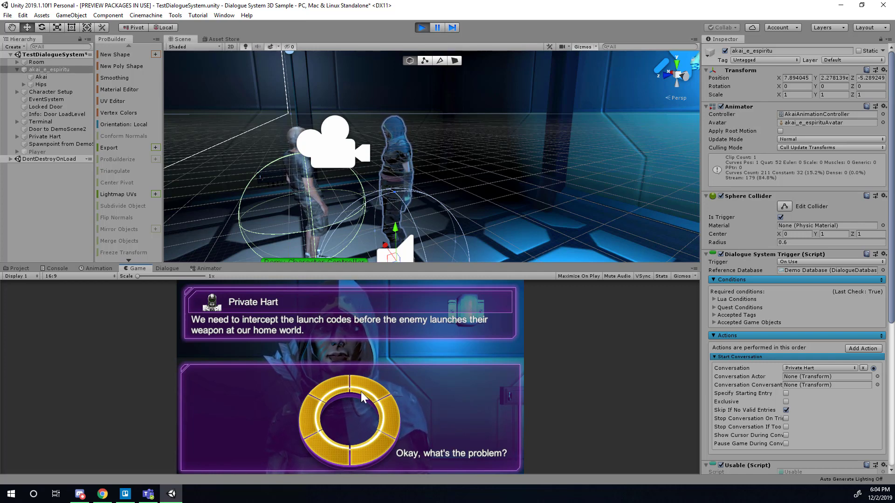
click(375, 449)
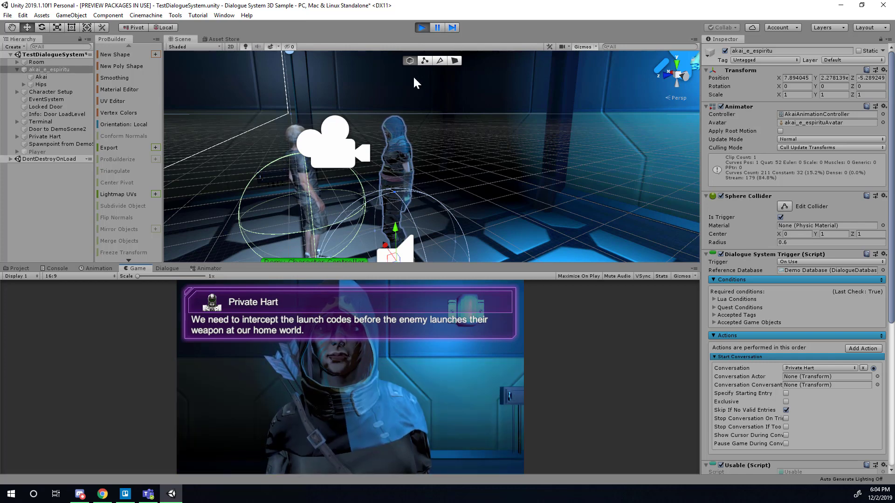
click(422, 27)
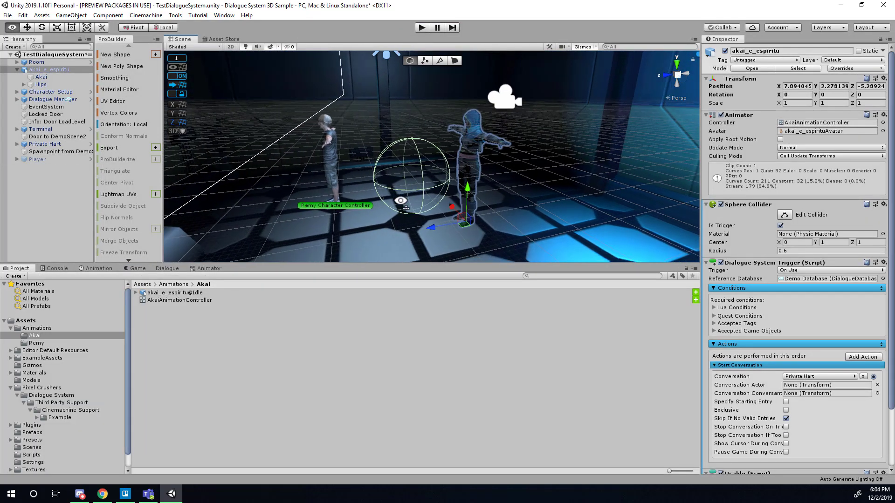
Step: Play-test the scene by walking the player into and around akai_e_espiritu to check for physical collision, and stop play mode
click(367, 175)
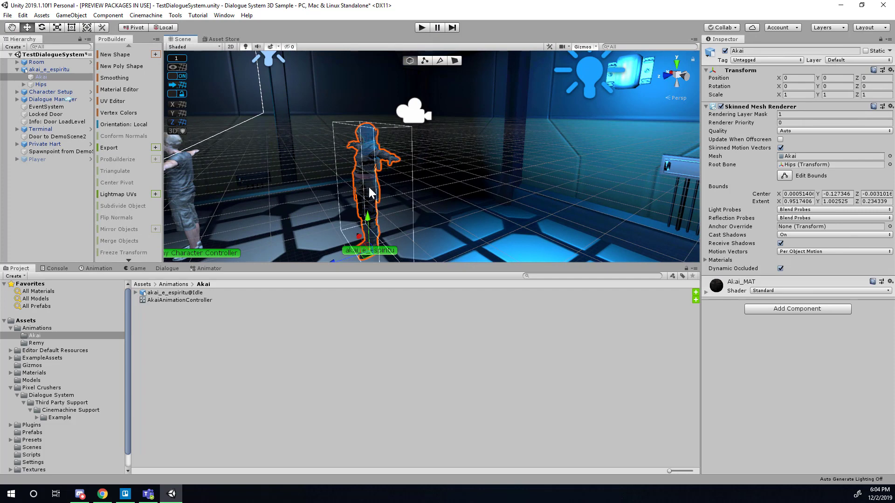
click(421, 27)
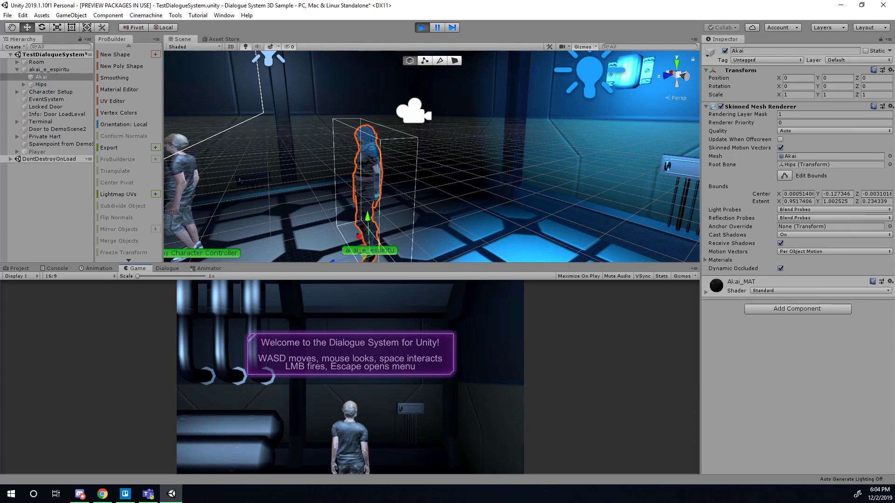
key(w)
key(w)
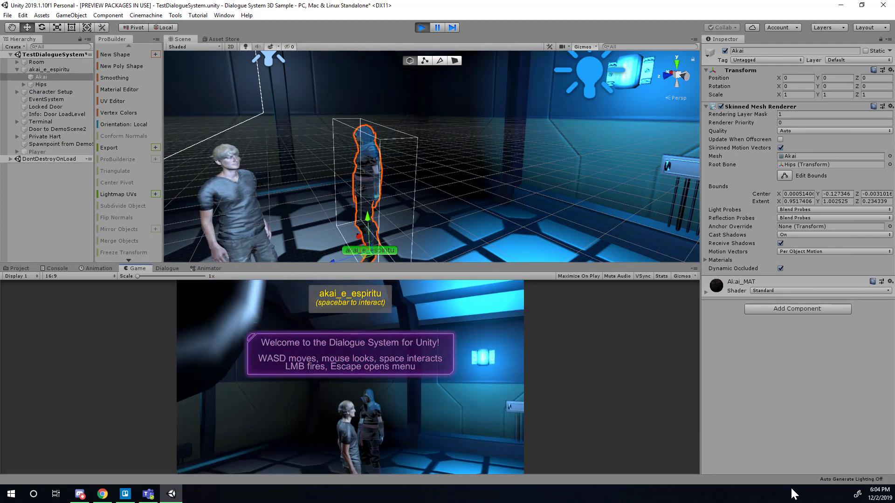
key(s)
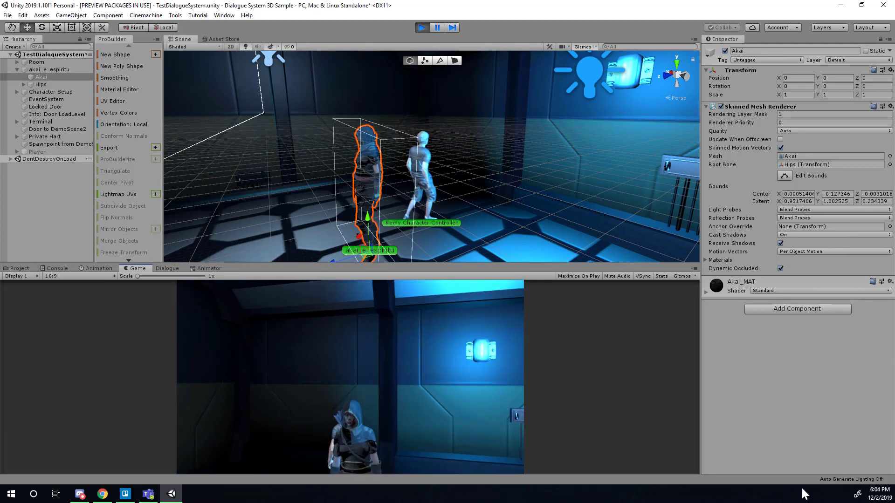
key(w)
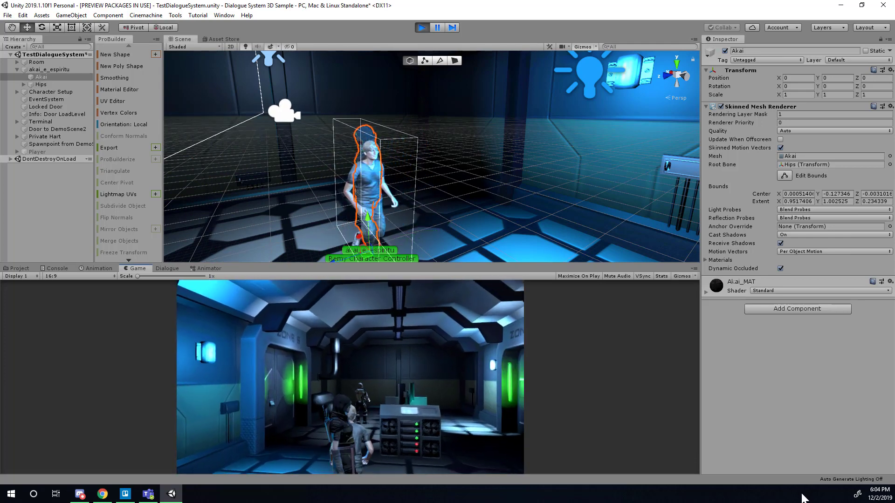
key(w)
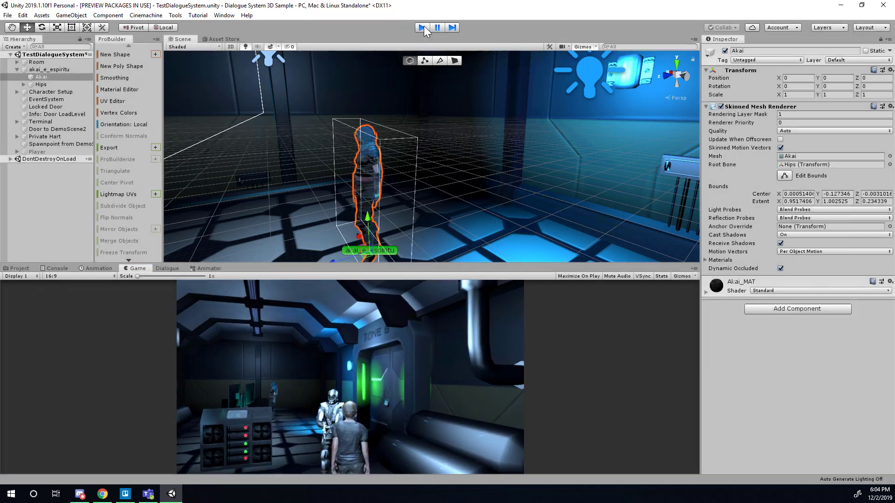
click(422, 28)
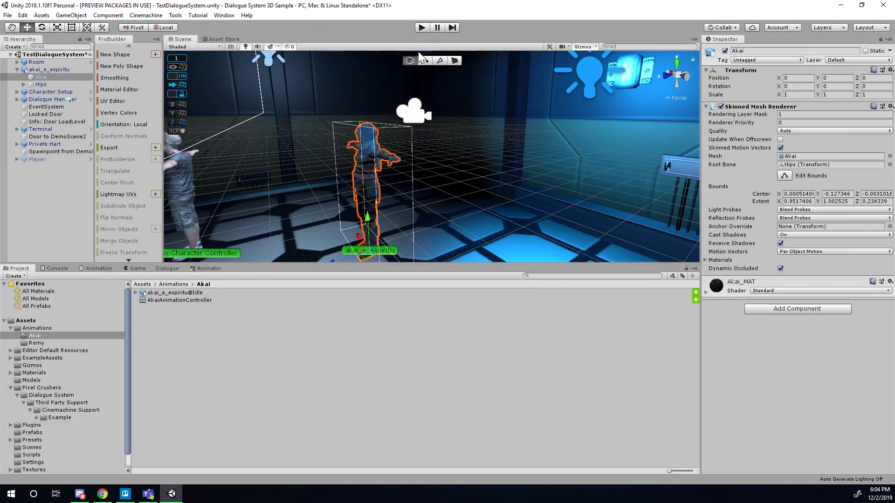
Step: Add a Capsule Collider component to the akai_e_espiritu root object
right_drag(473, 194, 269, 167)
key(w)
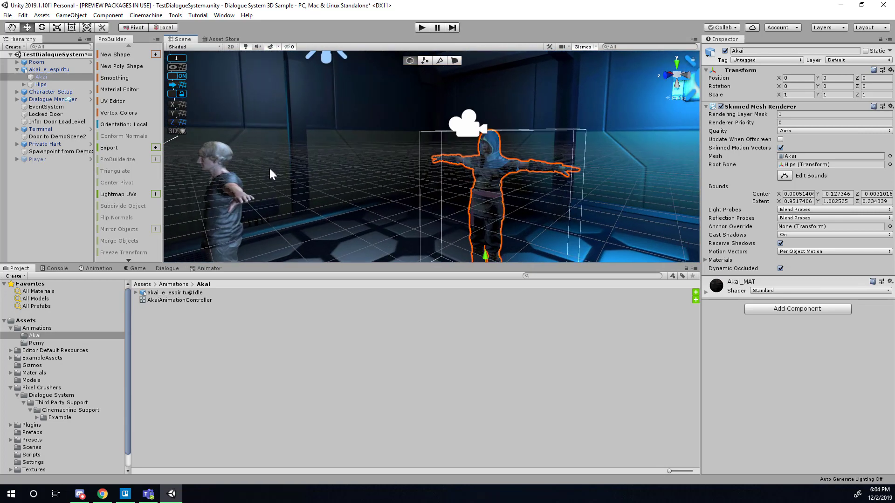
click(44, 68)
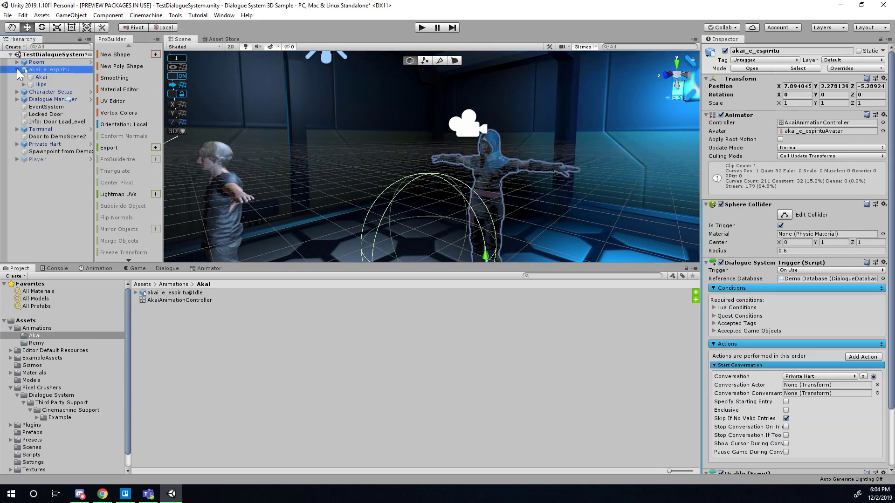
click(17, 69)
scroll(807, 407, down, 5)
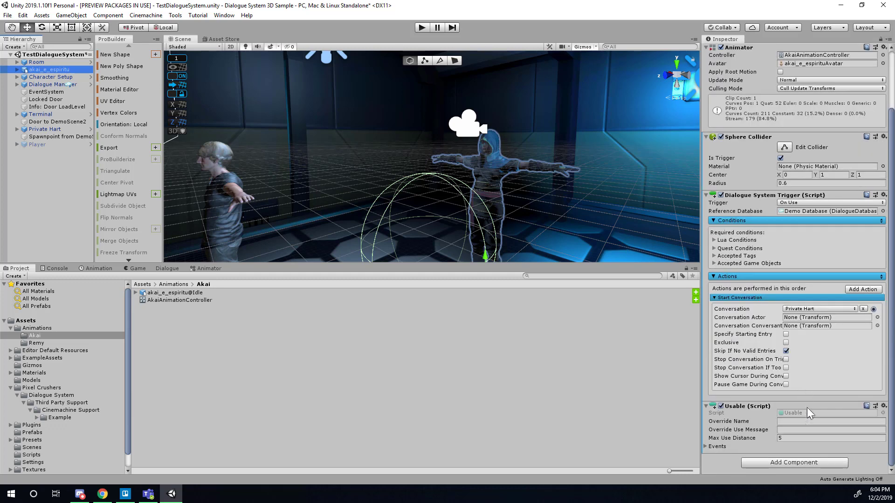
click(811, 464)
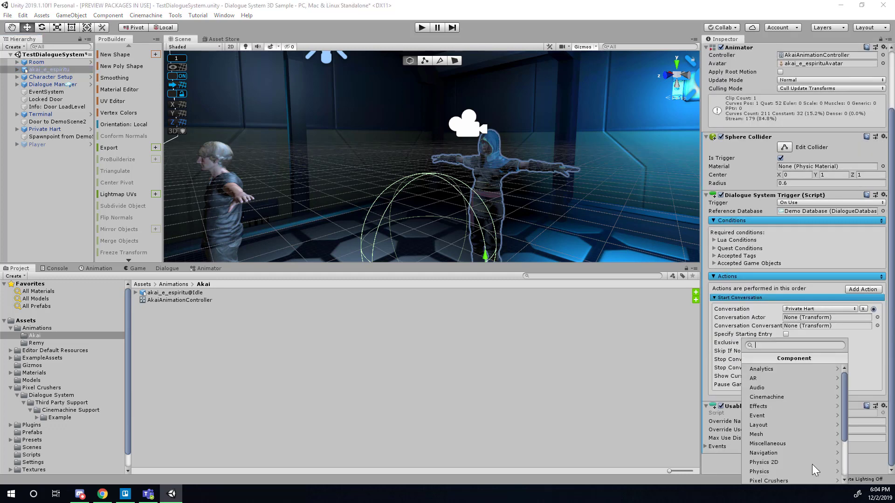
text(capsul)
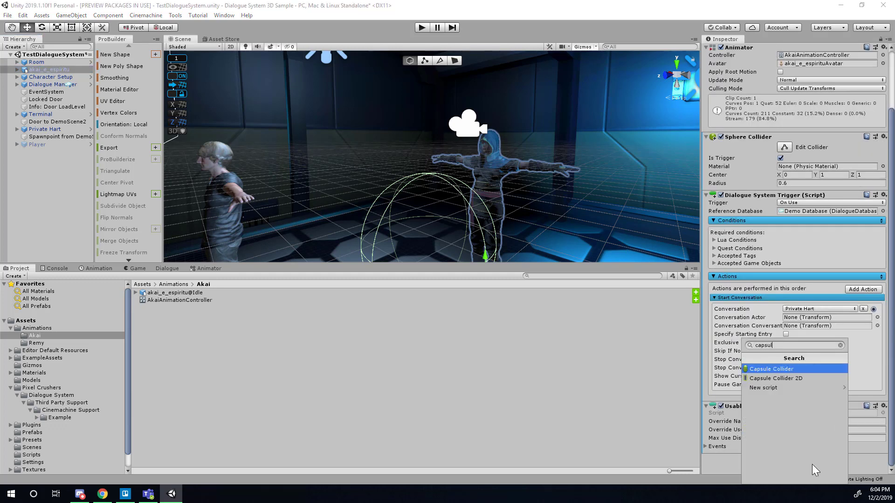
click(782, 370)
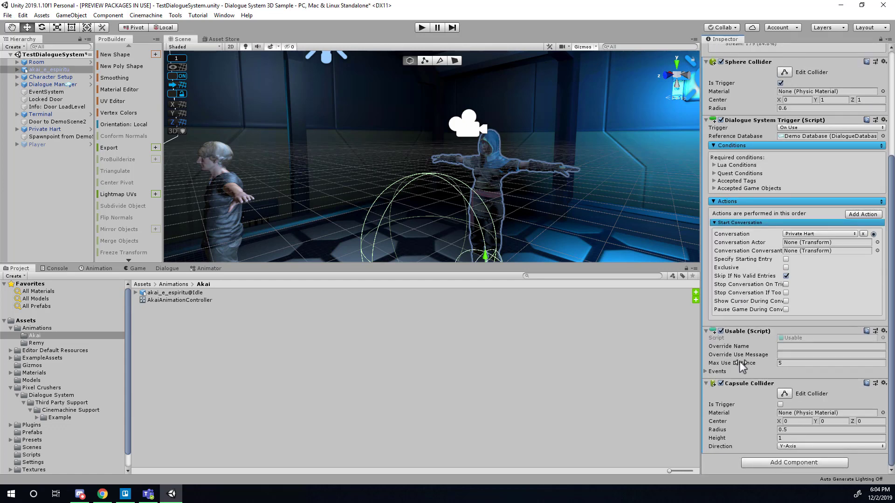
Step: Set the capsule collider's height to 2.09 to match akai_e_espiritu's body height
scroll(478, 155, up, 6)
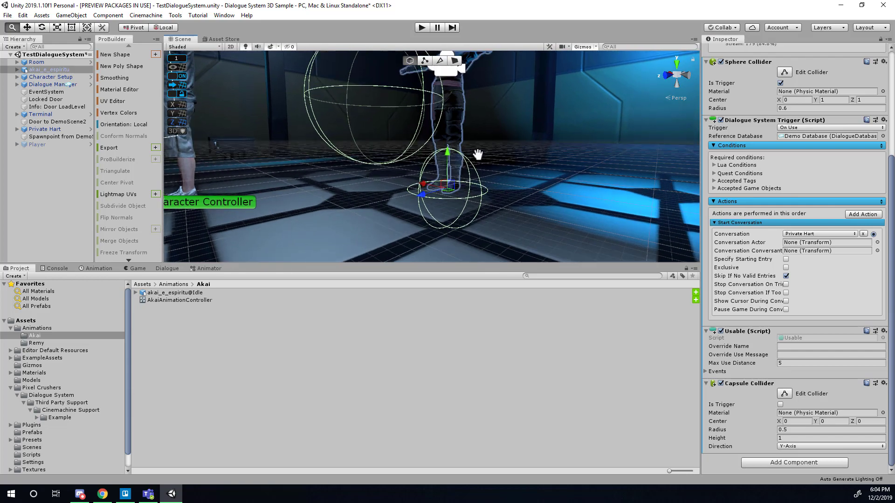
alt+drag(477, 155, 422, 160)
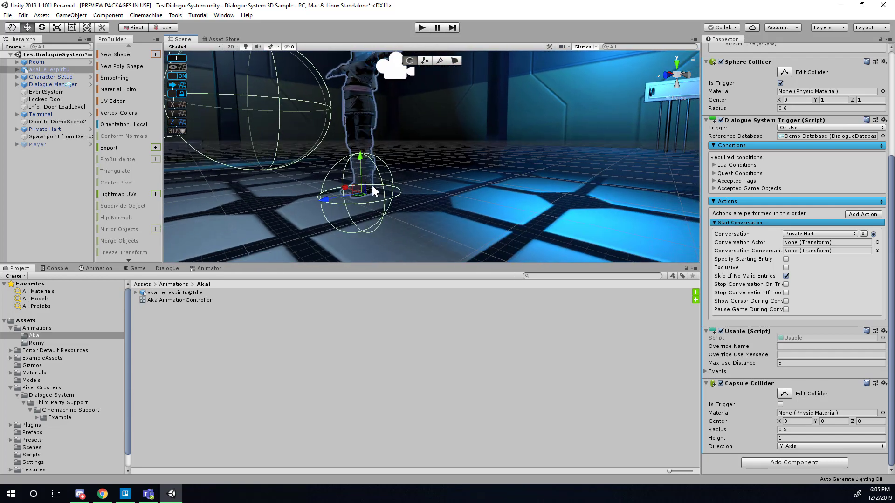
middle_drag(372, 164, 372, 185)
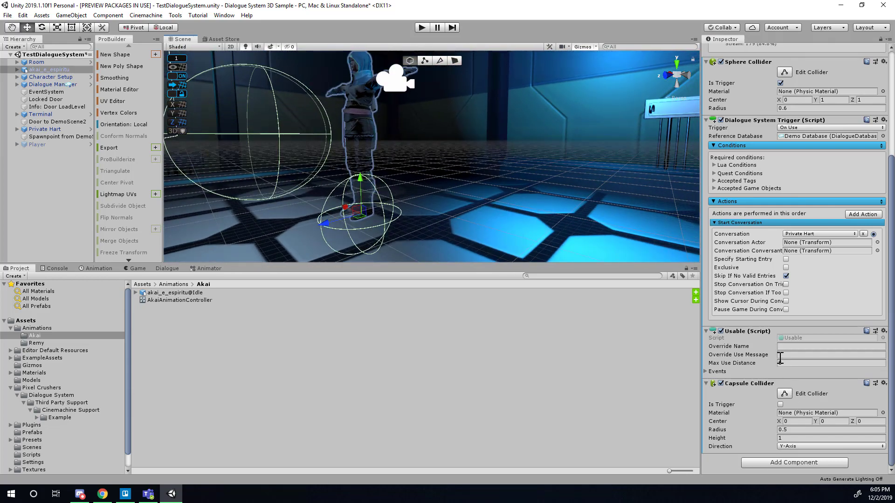
click(801, 429)
click(795, 440)
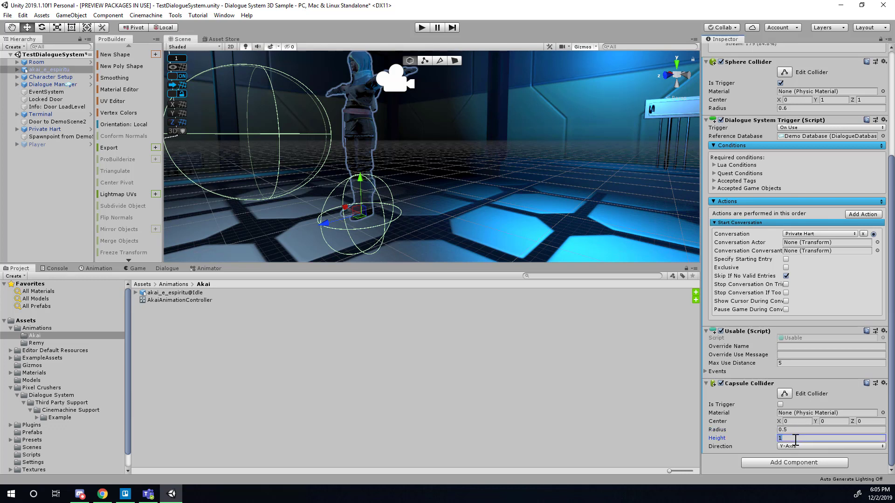
key(shift+Tab)
drag(738, 440, 741, 441)
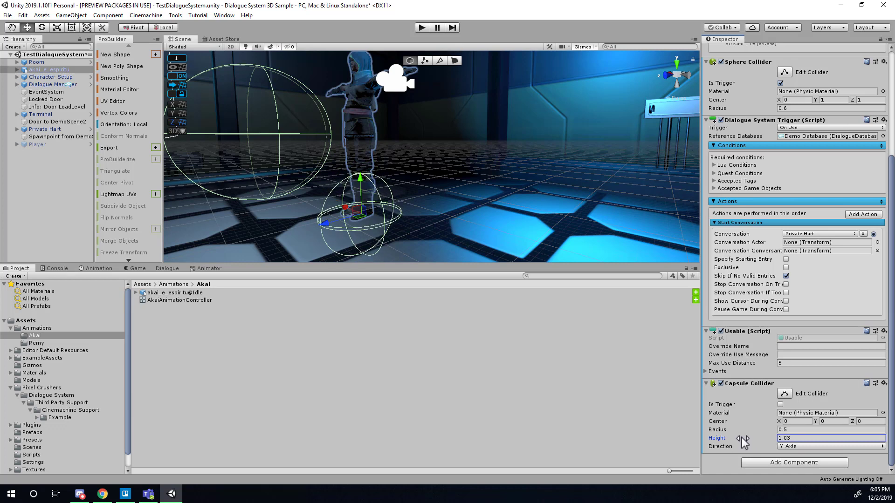
click(787, 438)
mouse_move(729, 442)
mouse_down()
mouse_move(774, 440)
mouse_move(745, 441)
mouse_up()
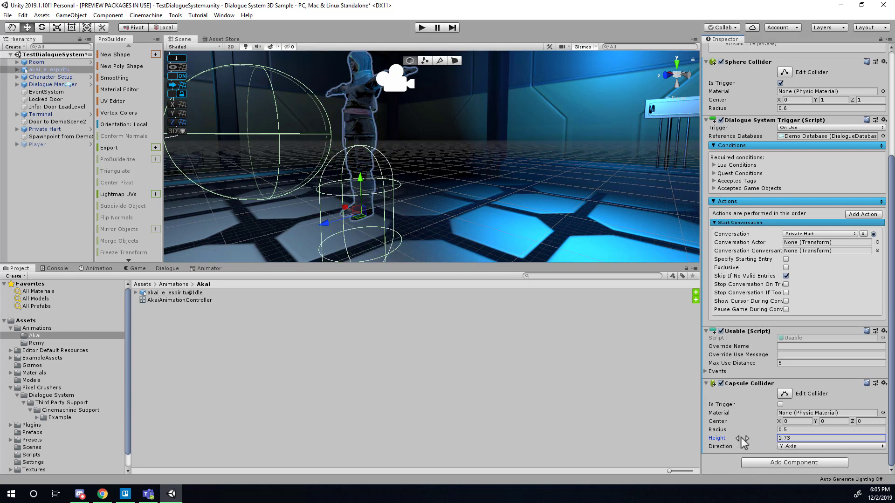
mouse_move(740, 441)
mouse_down()
mouse_move(757, 441)
mouse_move(720, 435)
mouse_move(764, 447)
mouse_move(745, 447)
mouse_up()
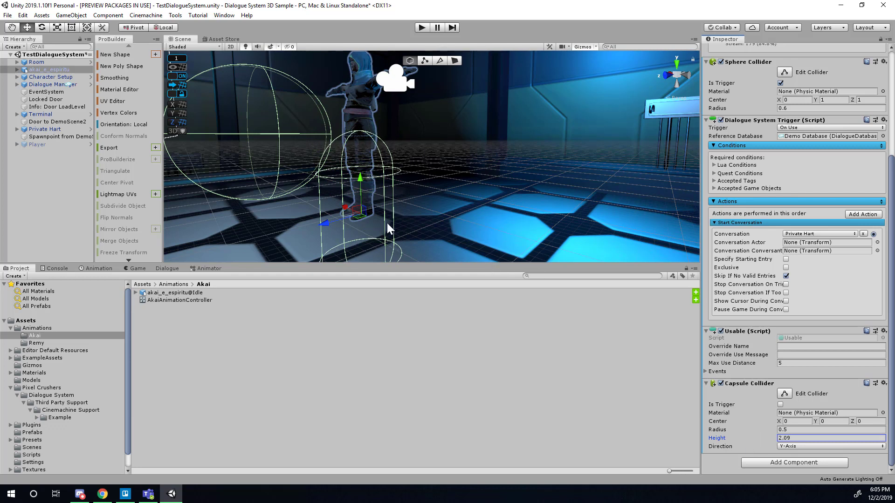
Step: Raise the capsule collider's center Y to 0.96 to enclose akai_e_espiritu, and place the component directly below the Sphere Collider
click(831, 422)
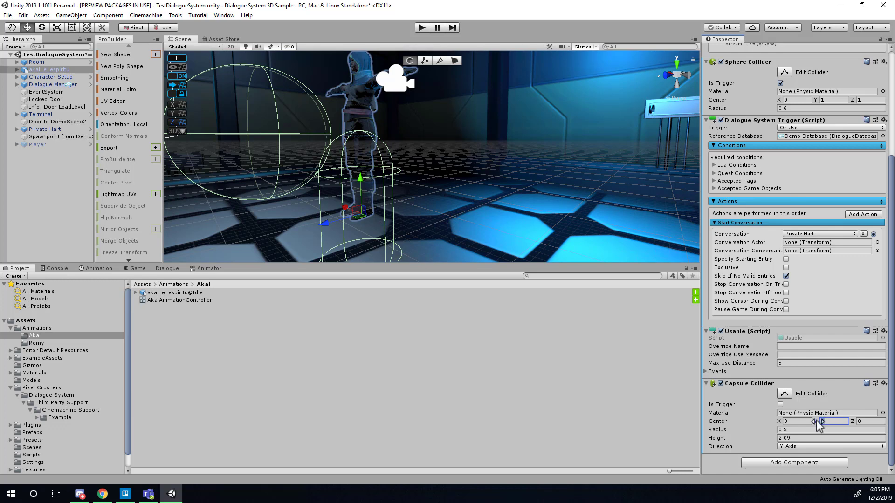
drag(821, 421, 832, 426)
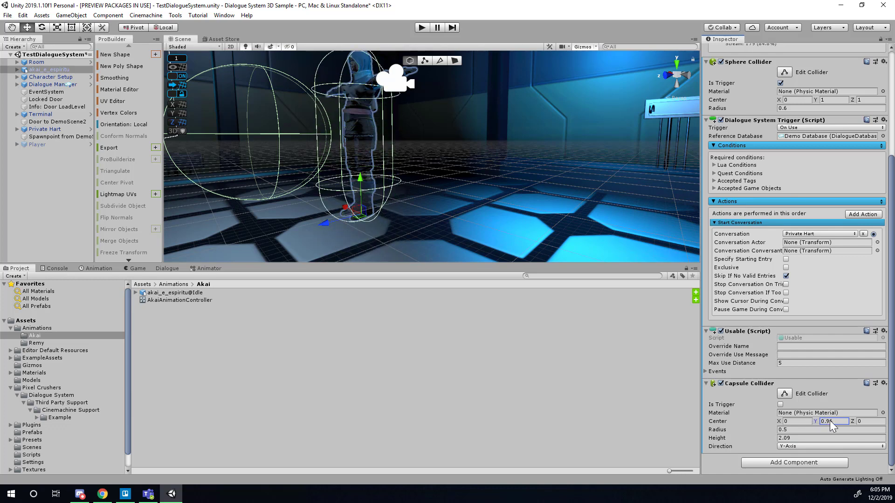
key(a)
right_drag(449, 250, 417, 64)
key(w)
scroll(484, 194, up, 3)
Step: Run the scene, walk the player against akai_e_espiritu from several sides to test the capsule collider, and exit play mode
click(422, 28)
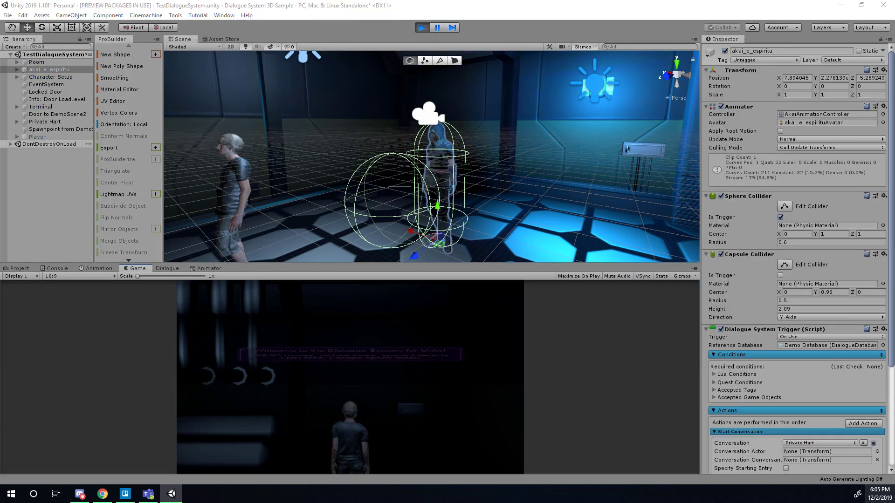
click(512, 429)
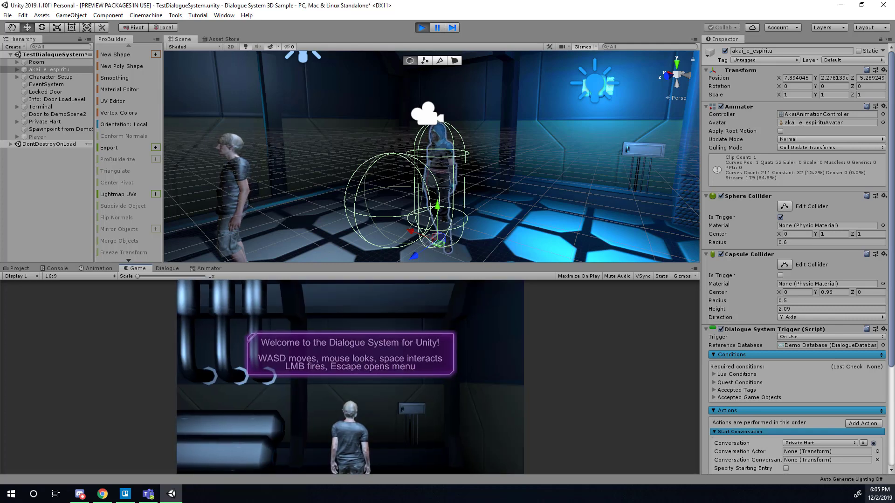
key(w)
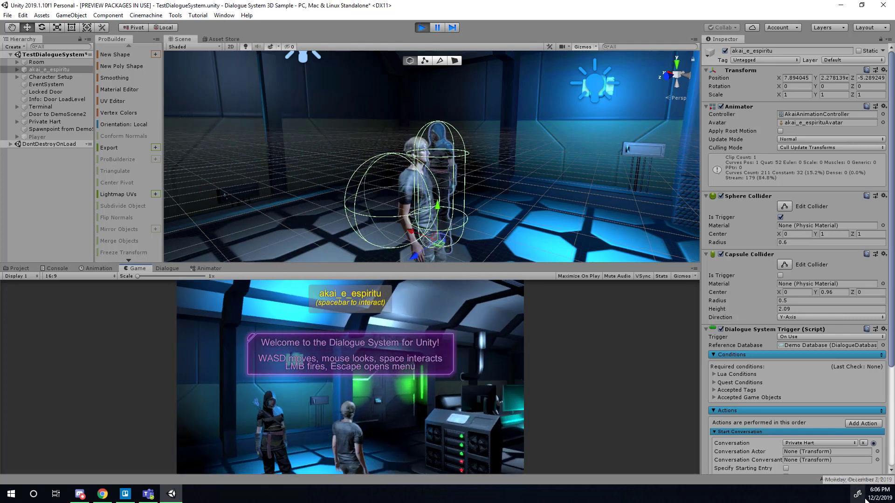
key(w)
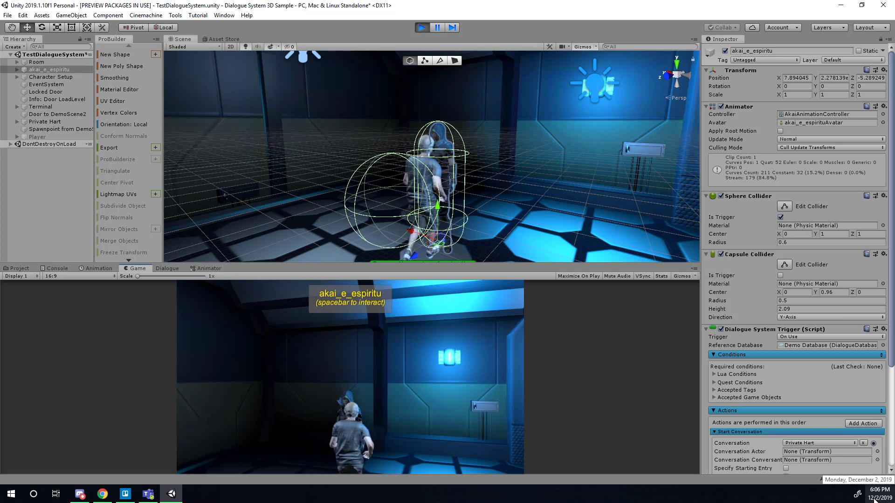
key(w)
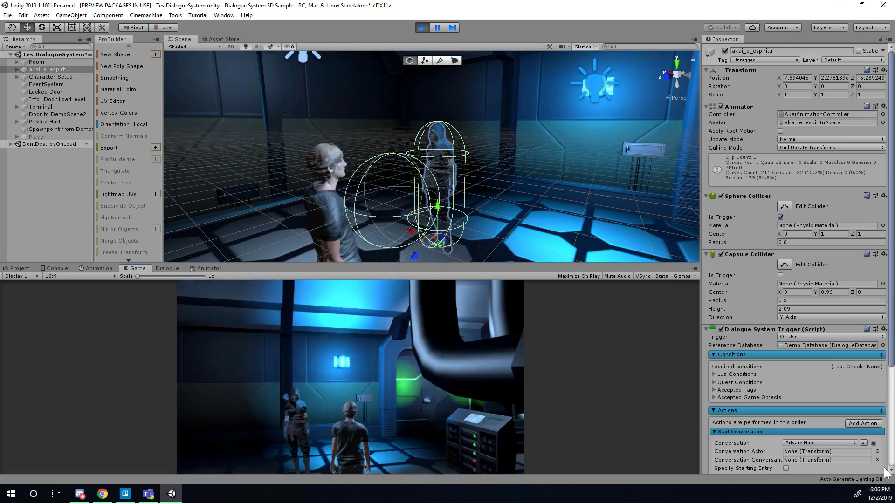
key(w)
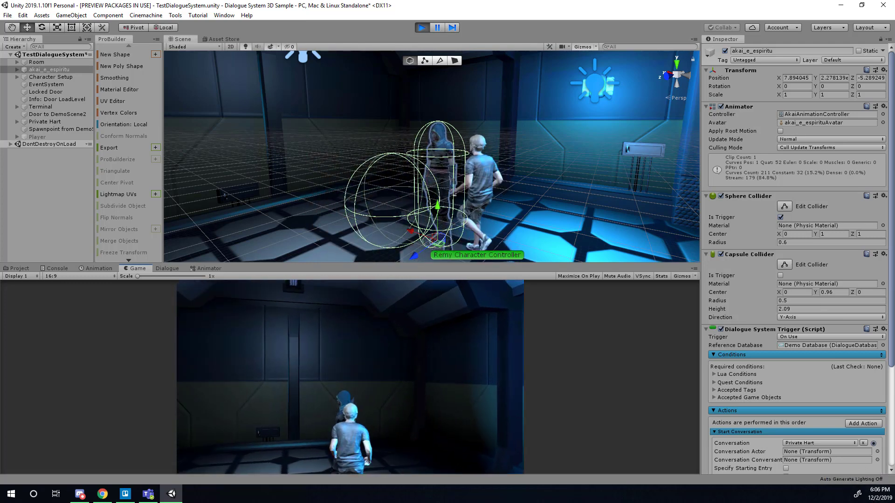
click(422, 28)
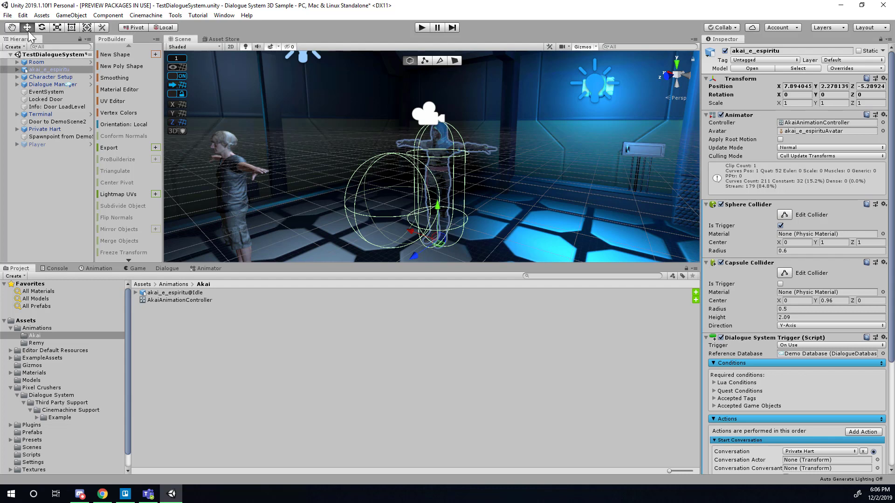
Step: Save the current scene, and save it again as a new scene named MyDemoScene in the Assets/Scenes folder
click(8, 16)
click(22, 50)
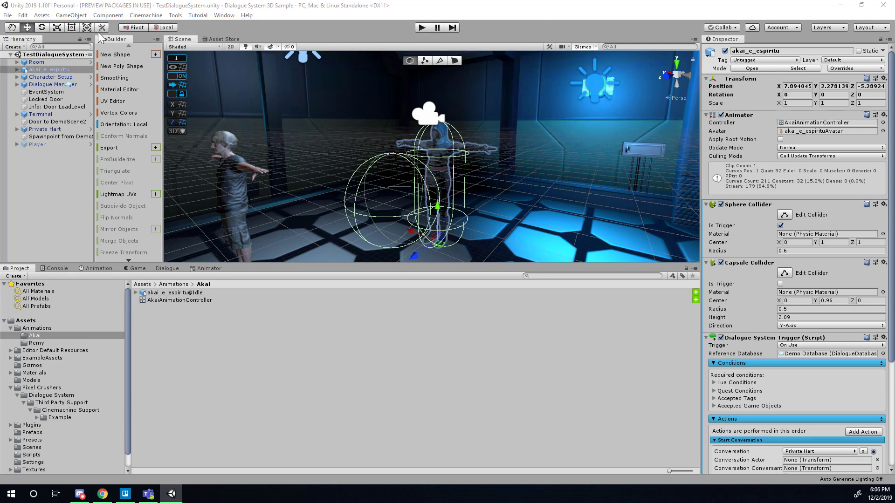
click(7, 17)
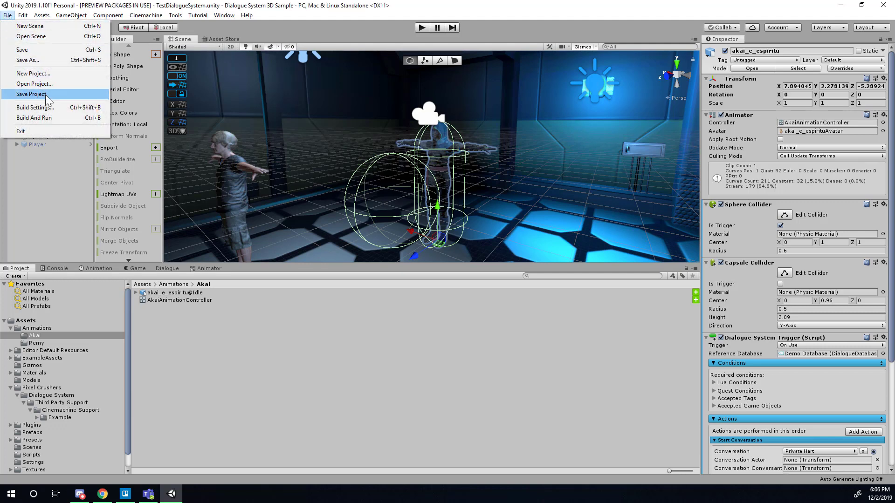
click(28, 59)
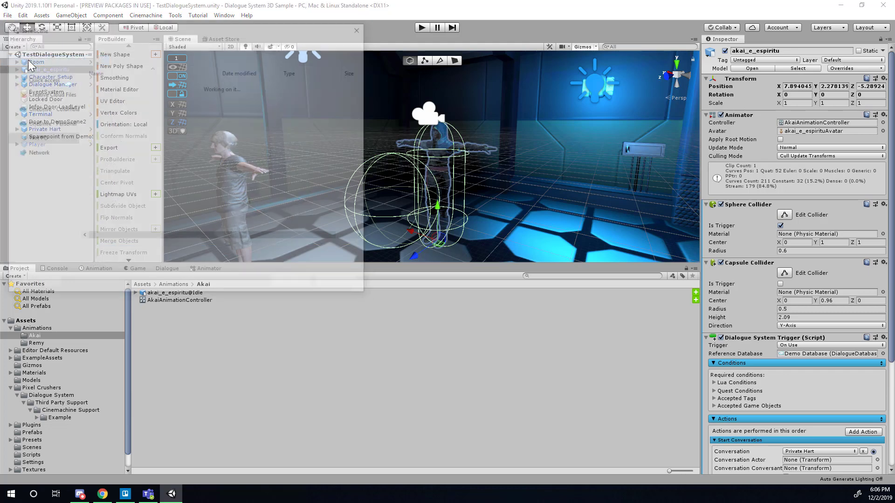
double_click(112, 183)
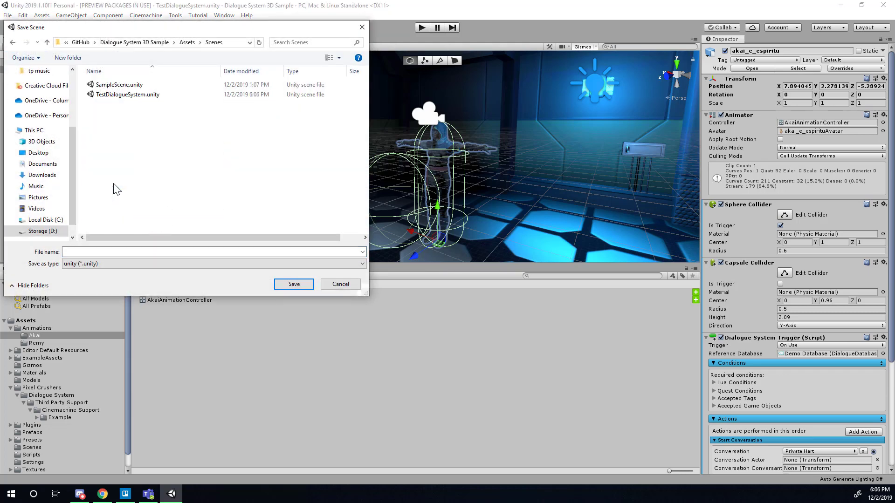
click(92, 252)
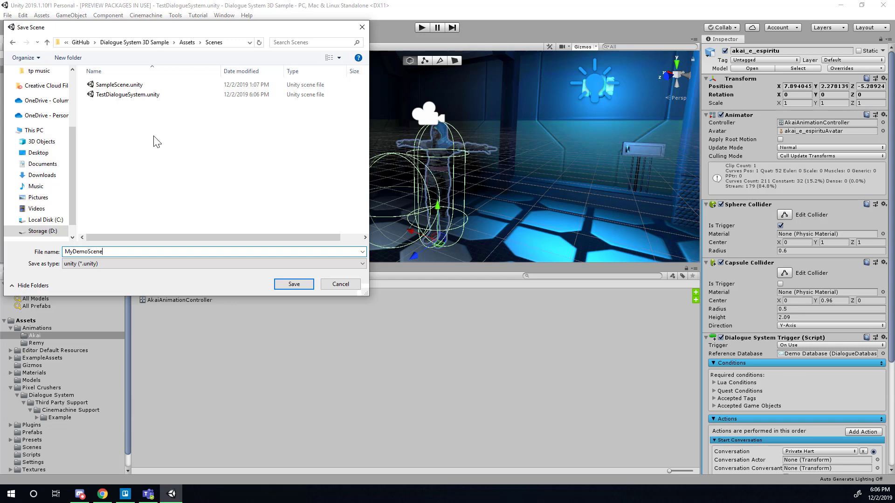
click(297, 286)
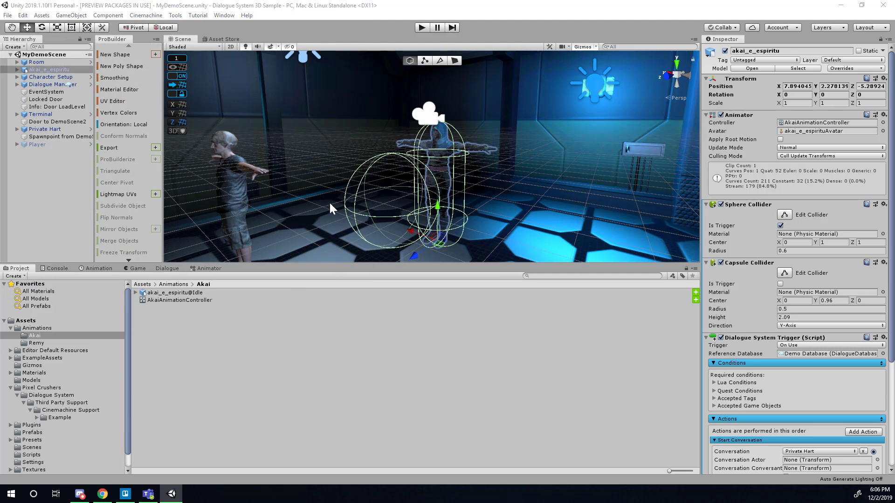
Step: Look through the Assets/Scenes folder and compare the MyDemoScene and TestDialogueSystem scene files
click(19, 321)
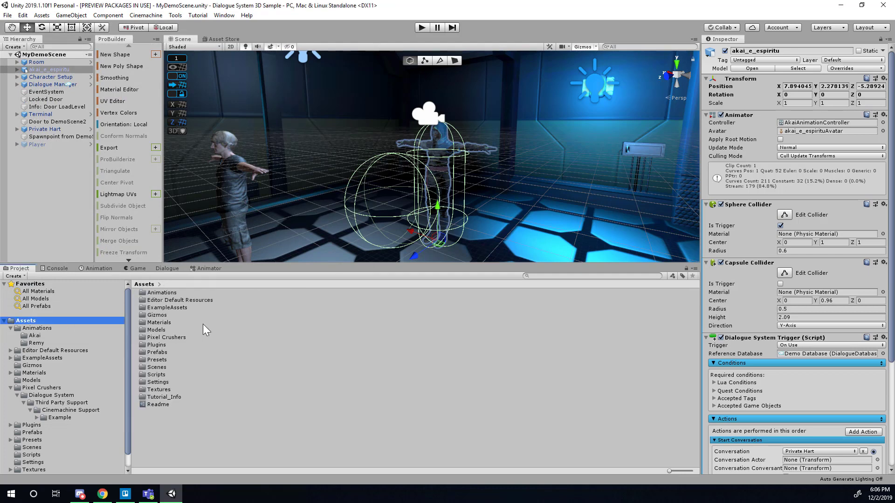
double_click(160, 367)
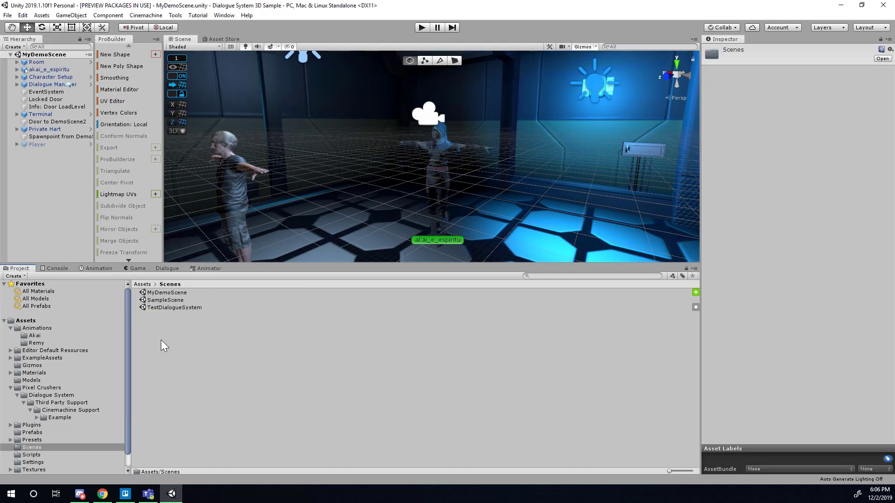
click(166, 309)
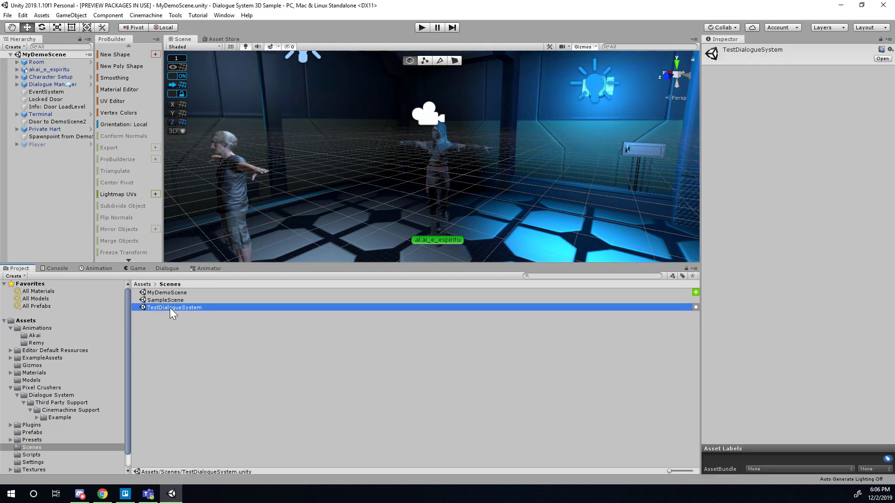
click(166, 292)
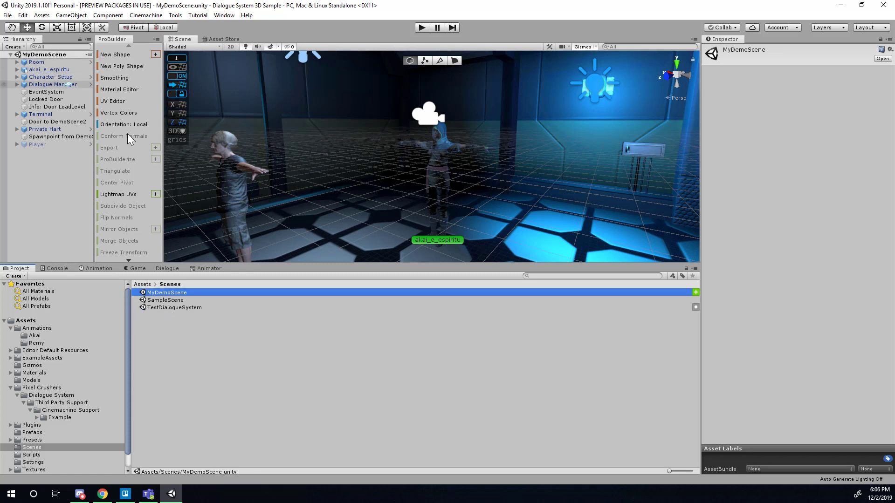
click(177, 308)
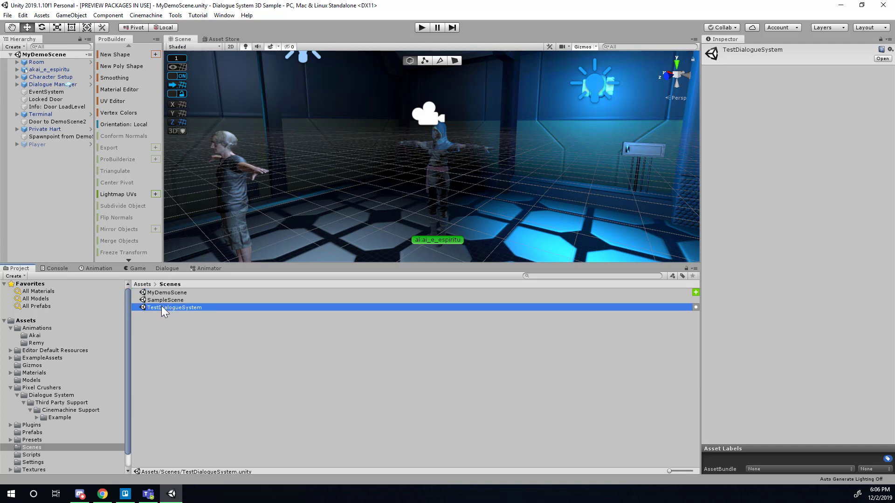
click(158, 293)
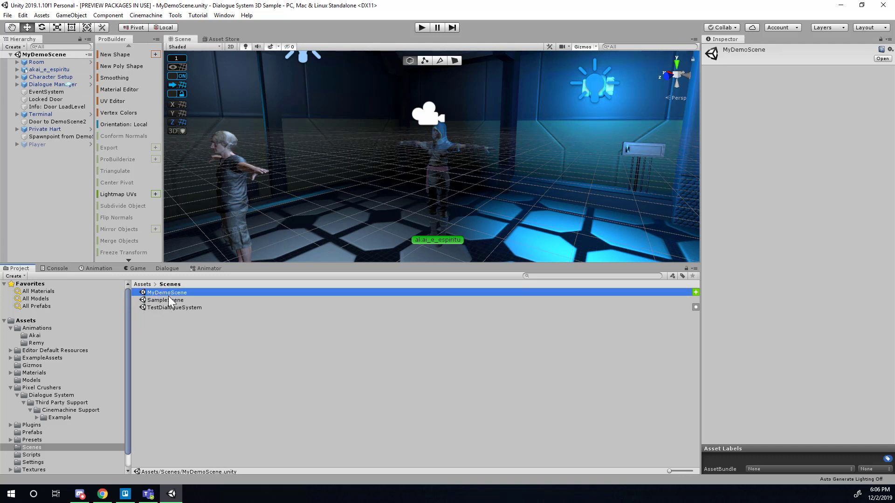
click(180, 309)
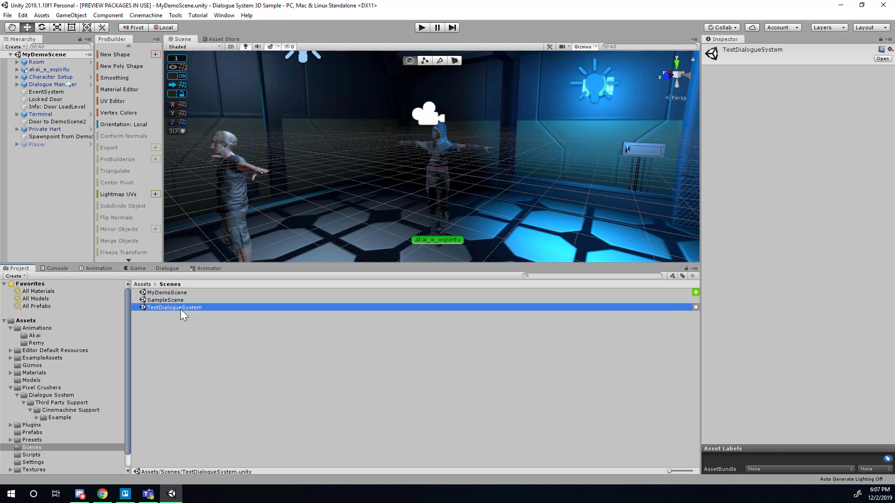
right_drag(307, 139, 286, 429)
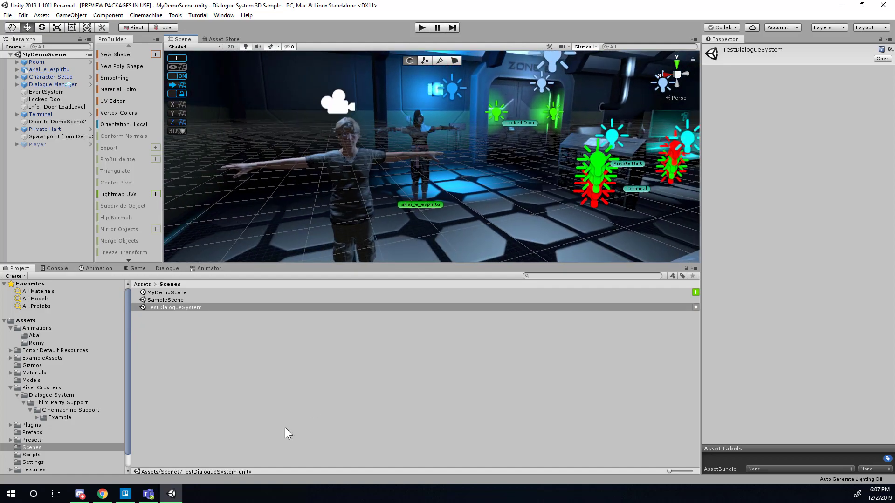
Step: Switch to Chrome, view the download options of the dialogue-system-third-person-sample GitHub repository, and return to Unity
click(102, 494)
click(272, 8)
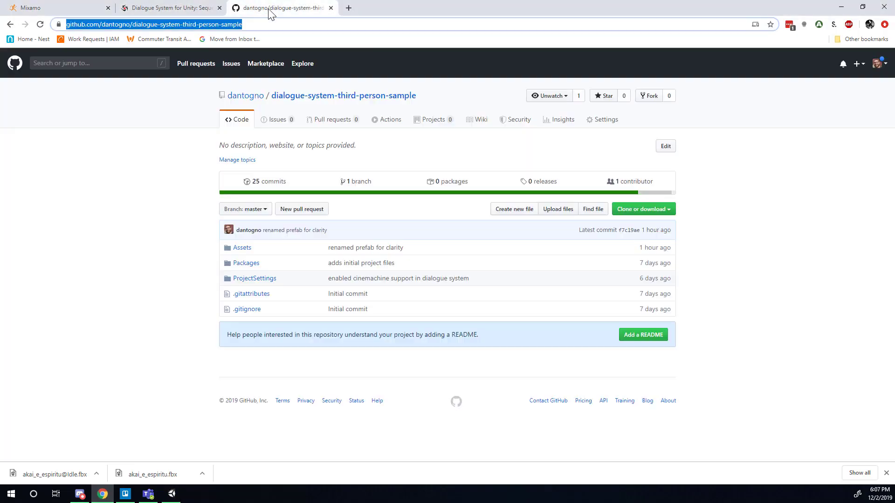
click(656, 209)
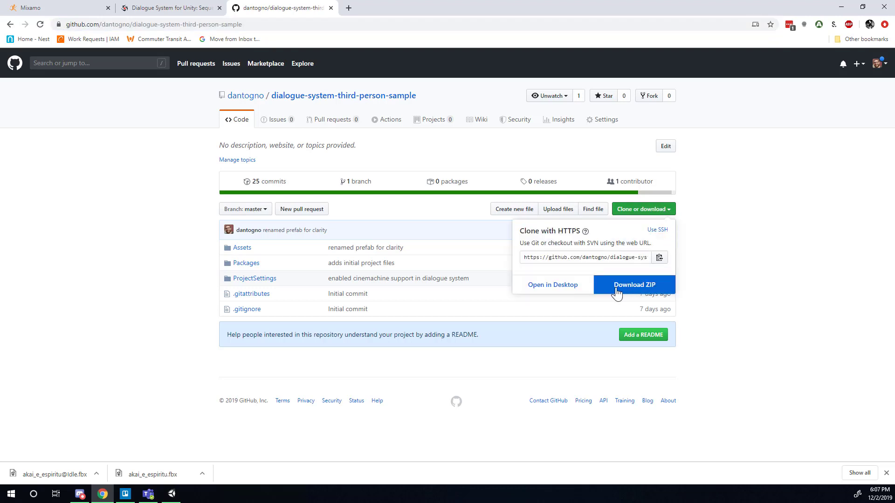
click(790, 299)
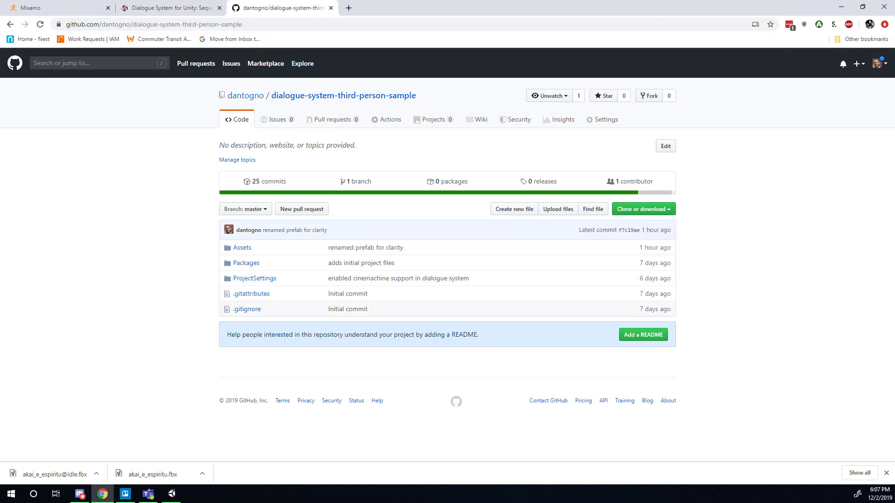
click(171, 494)
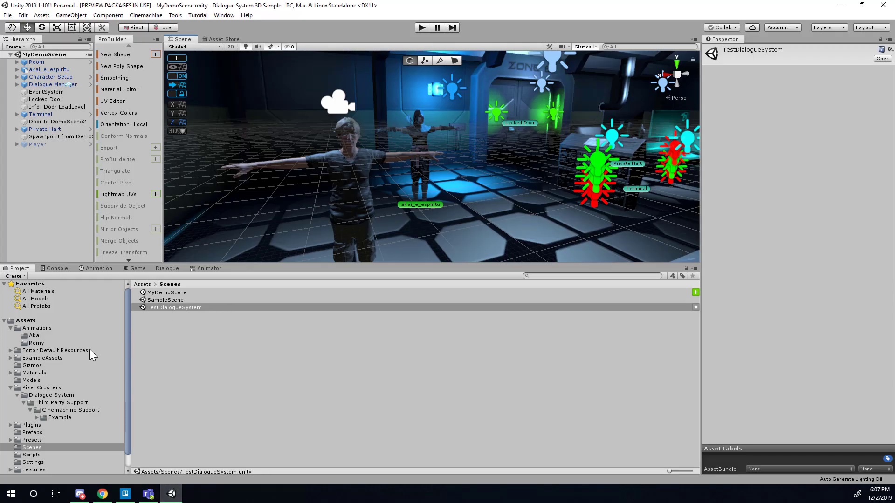
Step: Select akai_e_espiritu, locate the reference database of its Dialogue System Trigger in the project, and inspect that Demo Database asset
right_drag(380, 195, 371, 184)
click(333, 141)
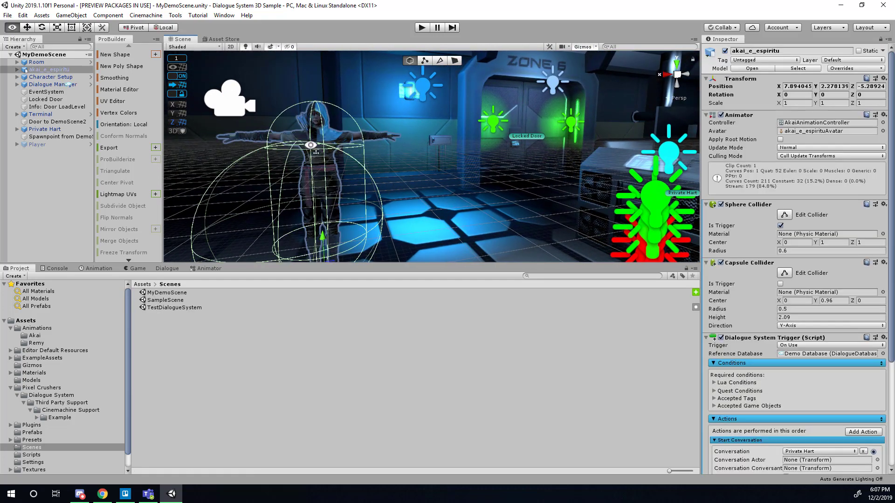
right_drag(310, 145, 236, 135)
scroll(866, 454, down, 5)
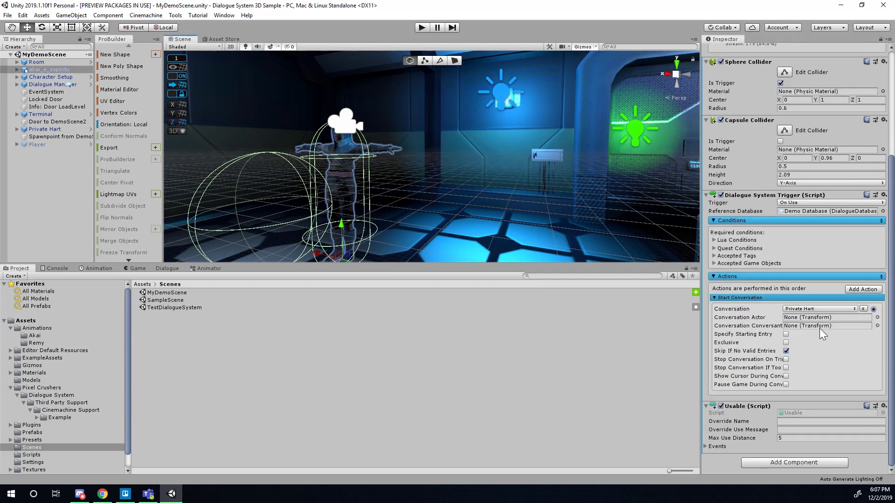
click(804, 211)
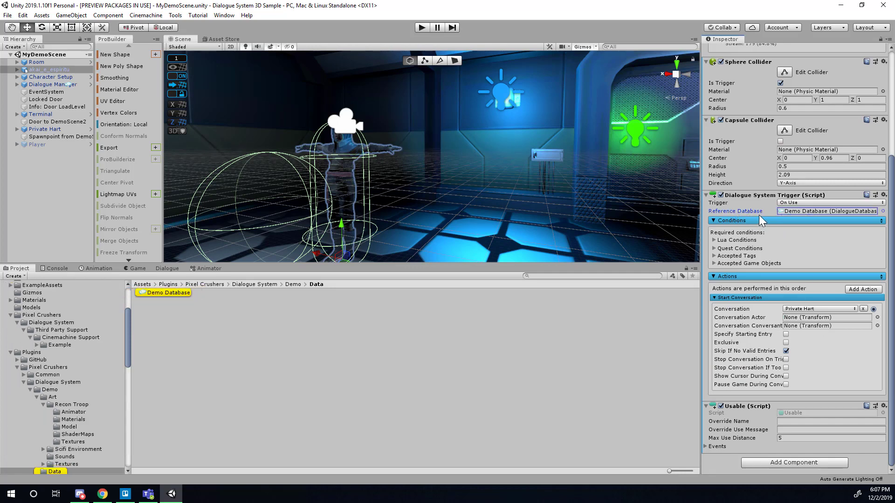
click(170, 292)
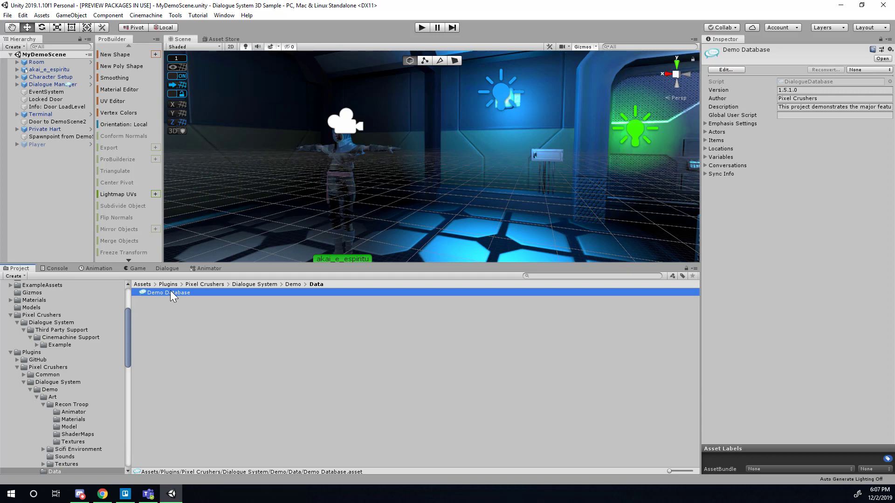
click(177, 301)
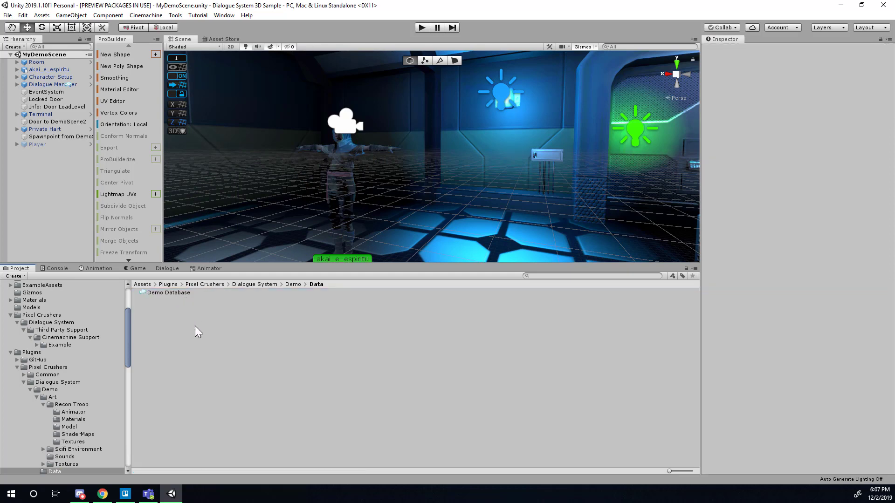
right_click(168, 304)
click(166, 320)
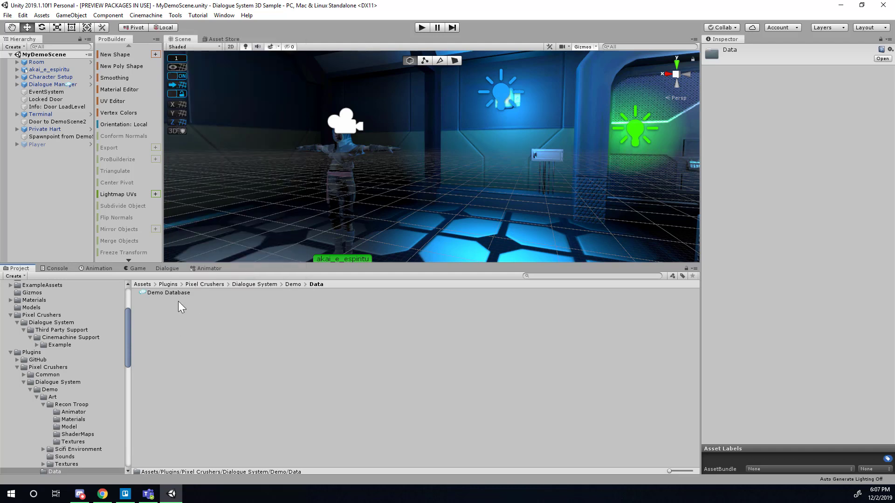
Step: Open the Dialogue Manager Wizard, check which dialogue database is assigned in its Database step, and close the wizard
click(224, 15)
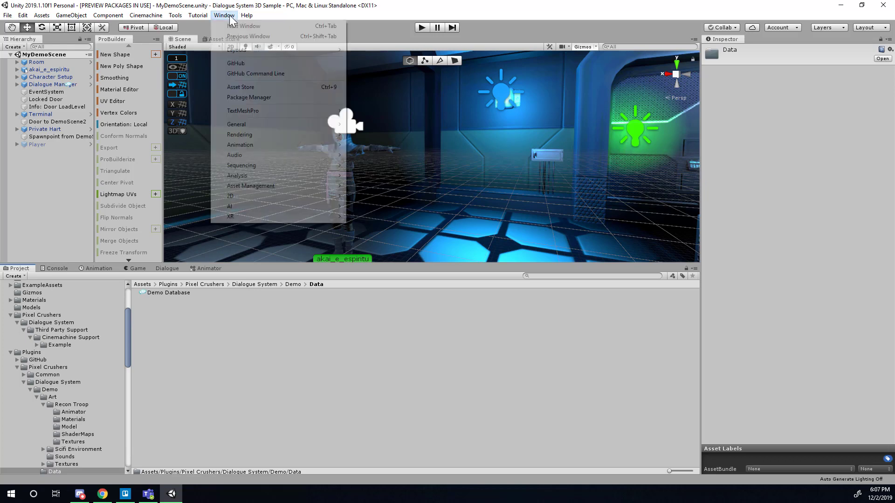
click(224, 15)
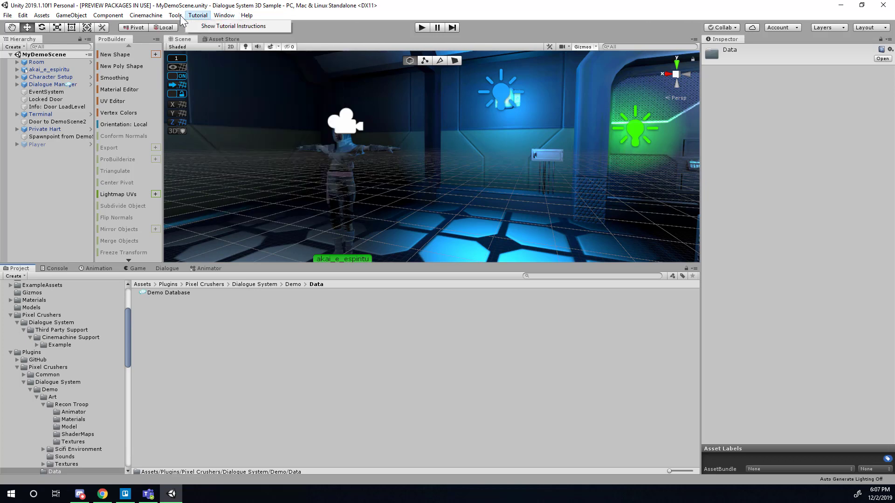
click(176, 16)
mouse_move(190, 28)
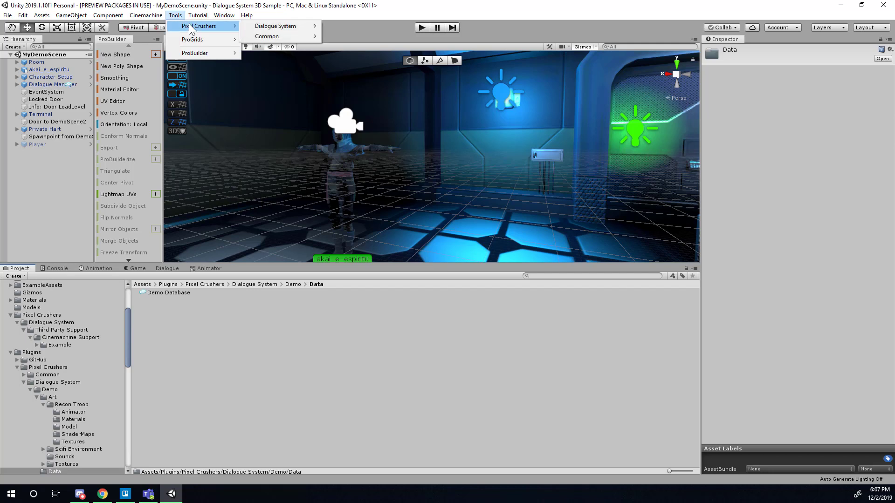
mouse_move(291, 28)
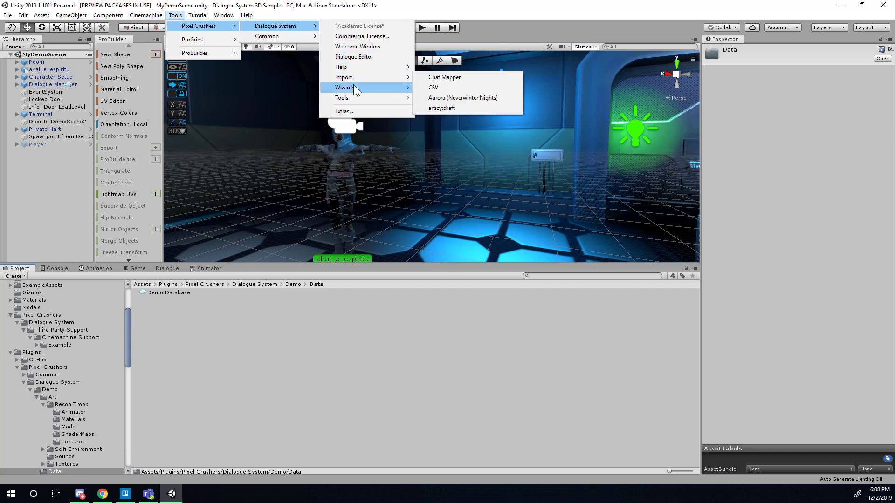
mouse_move(353, 86)
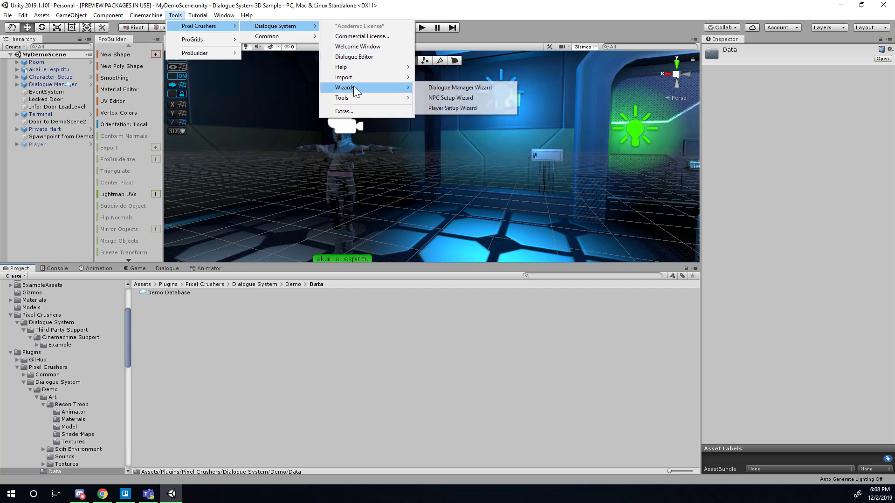
click(465, 89)
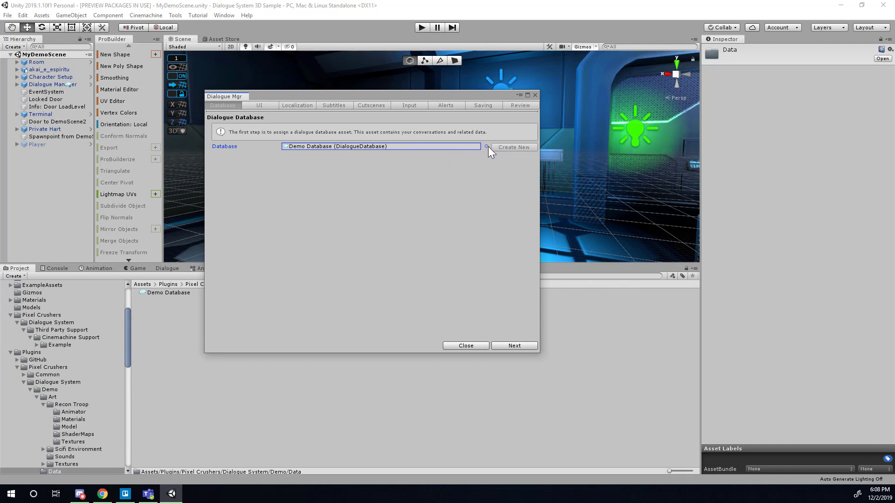
click(461, 144)
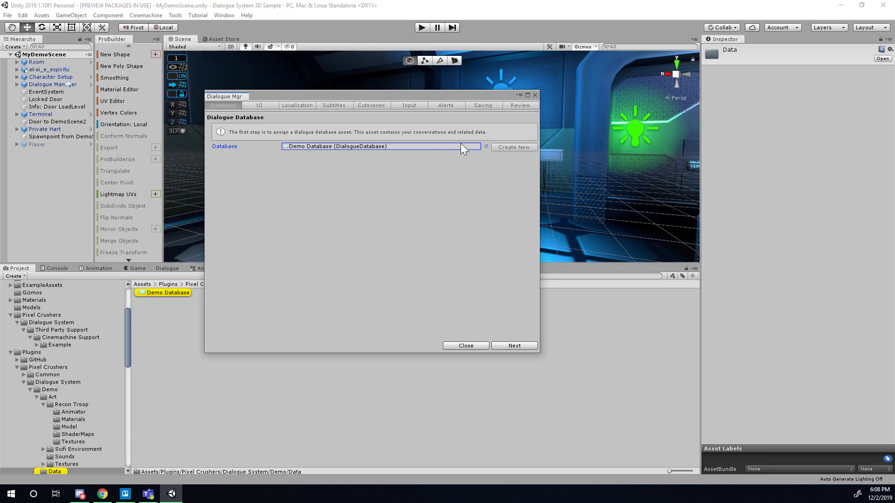
click(461, 147)
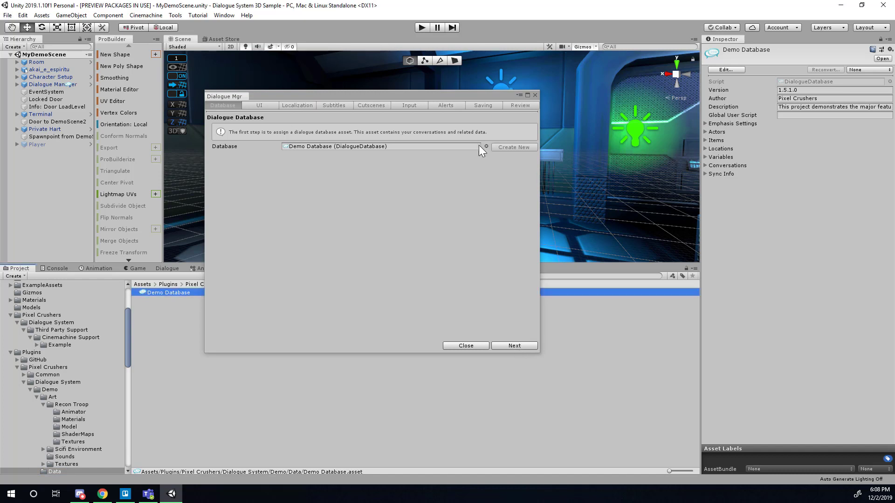
click(457, 148)
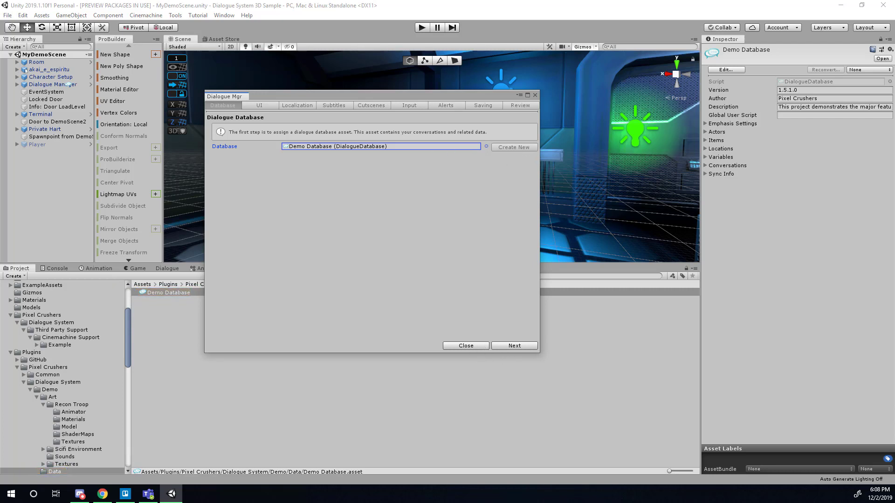
click(465, 346)
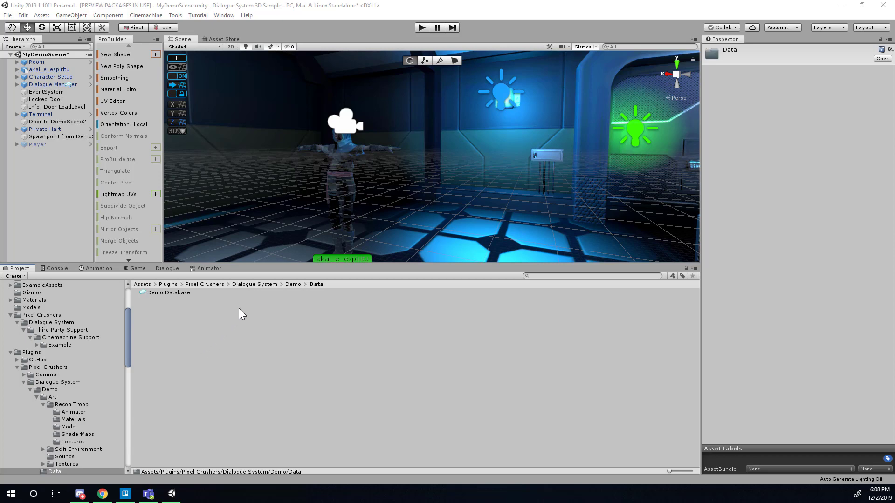
Step: Create a new folder named Dialog directly in the project's Assets folder
click(147, 284)
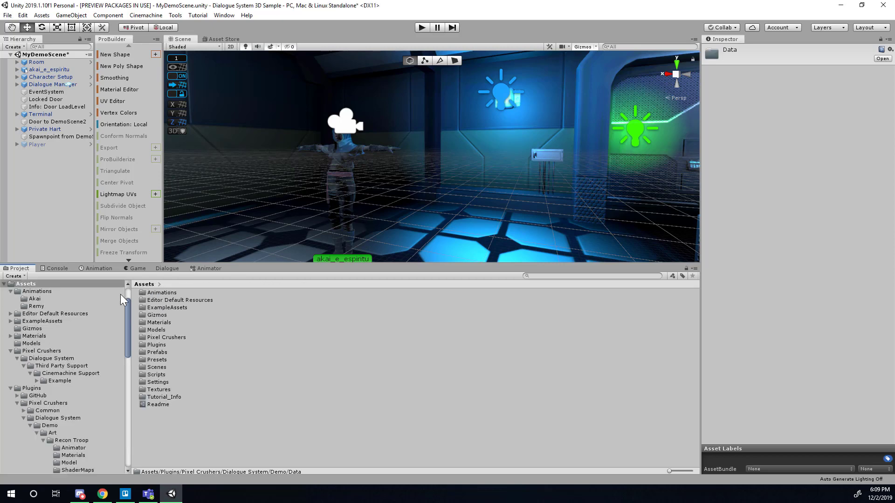
right_click(171, 441)
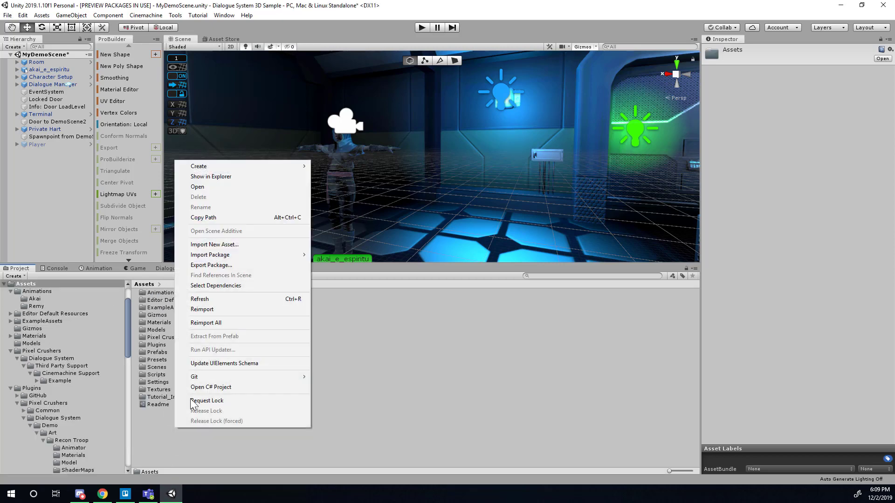
mouse_move(275, 168)
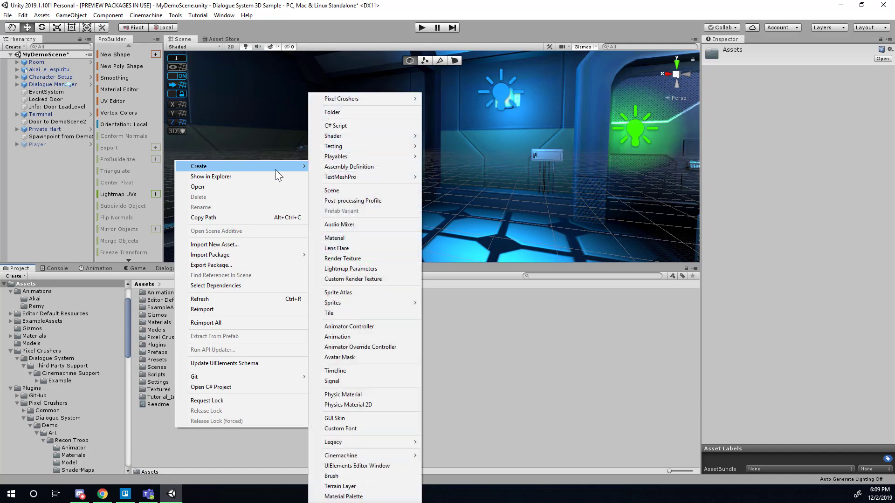
click(359, 116)
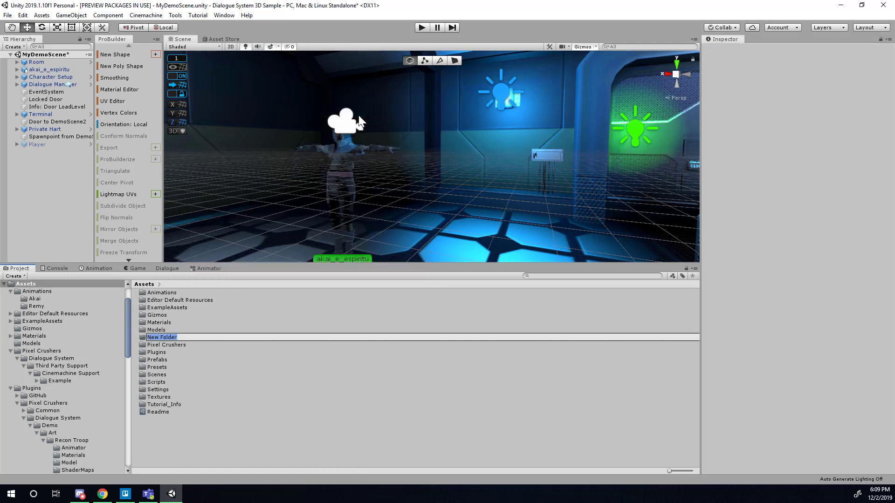
text(Dialog)
key(Return)
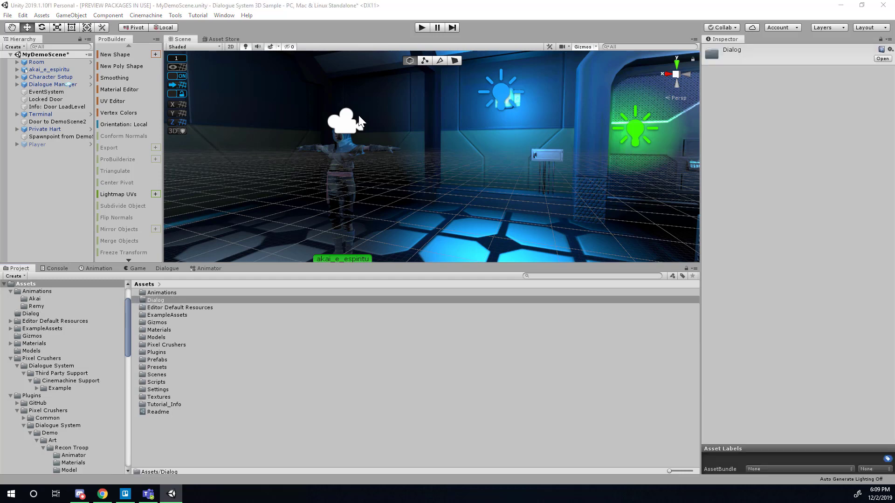
Step: Create a new Pixel Crushers Dialogue Database asset inside the Dialog folder
double_click(179, 301)
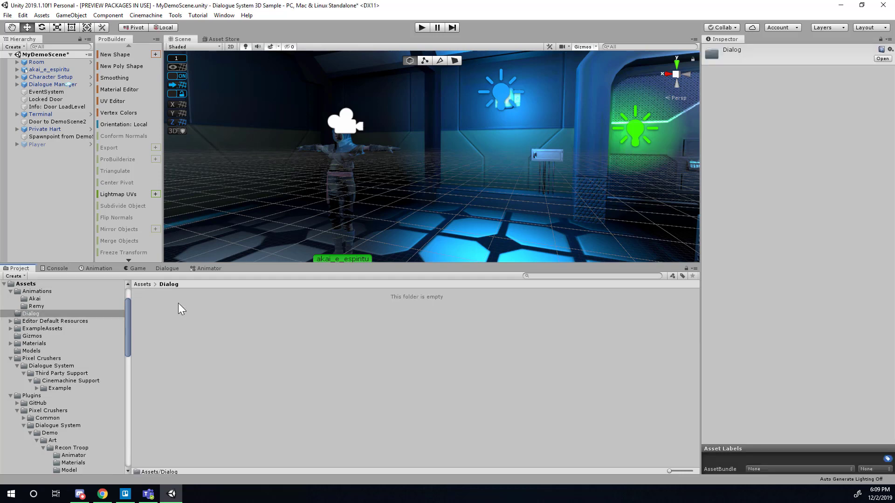
right_click(166, 343)
mouse_move(228, 77)
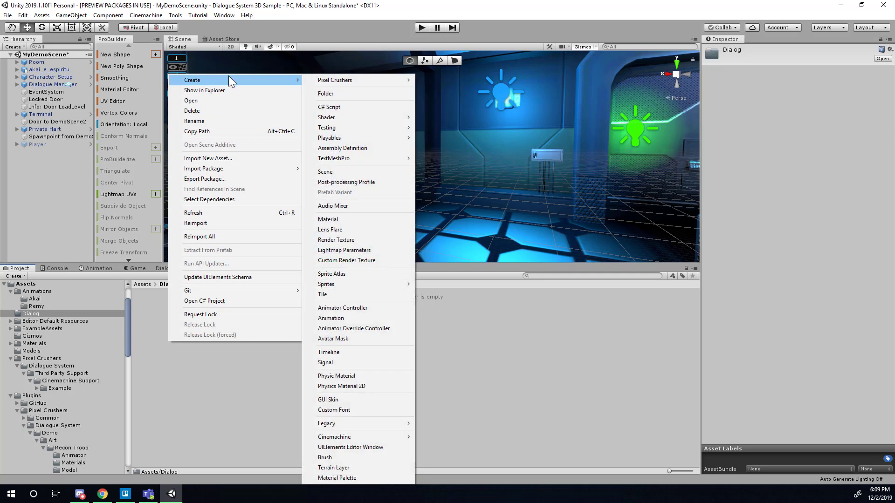
mouse_move(342, 80)
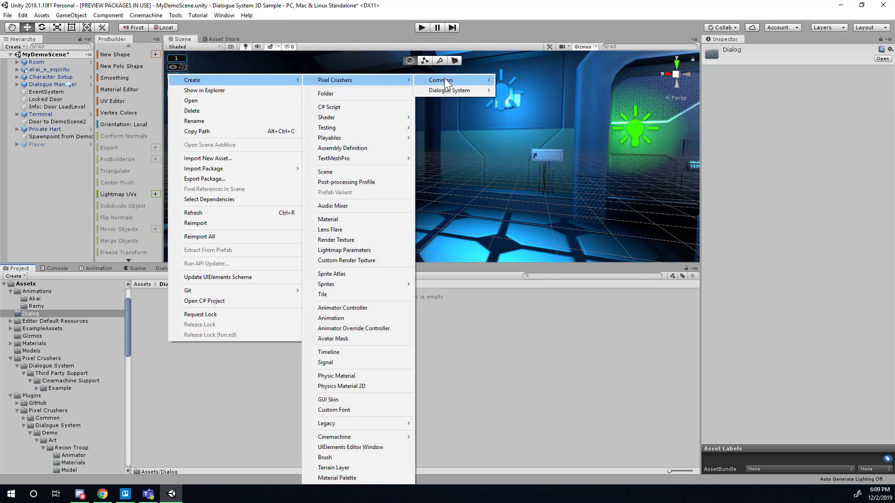
mouse_move(446, 90)
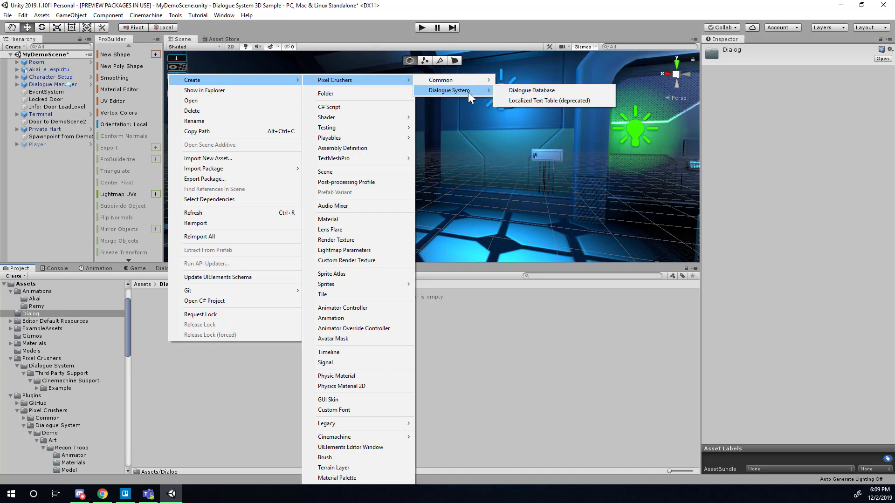
click(553, 91)
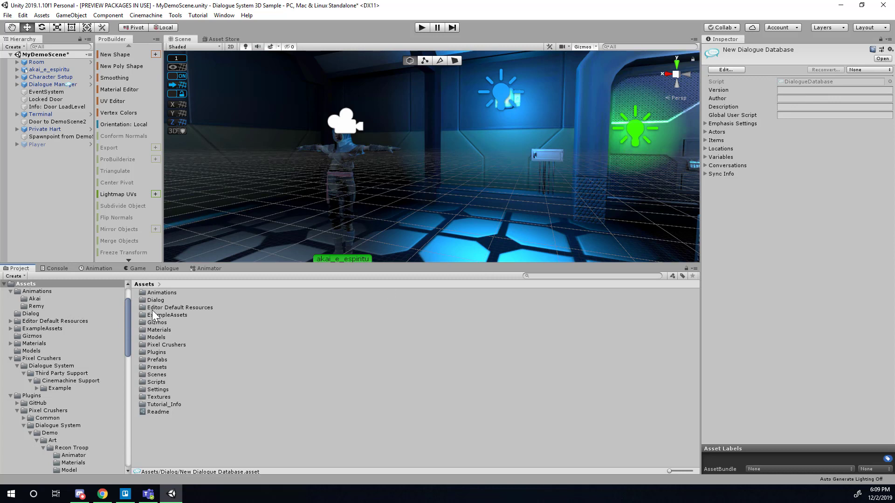
Step: Rename the new dialogue database in the Dialog folder as SampleDatabase
click(37, 313)
click(197, 293)
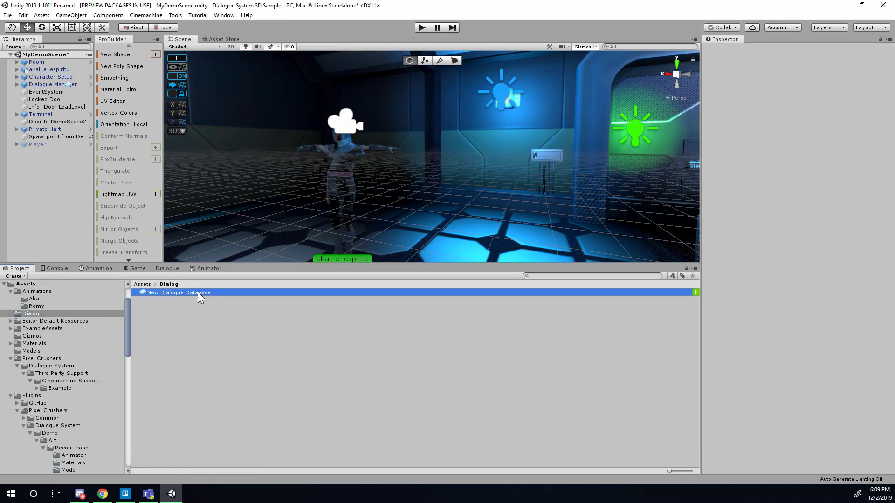
click(191, 293)
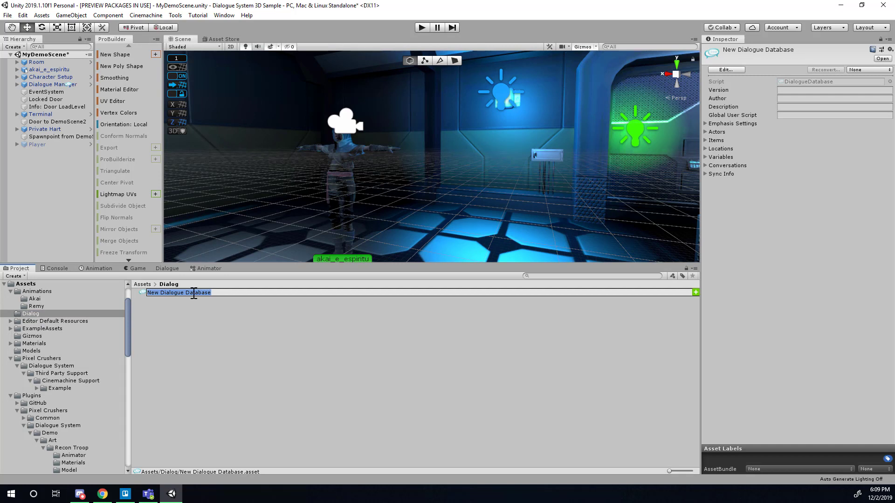
text(Sample Database)
key(Return)
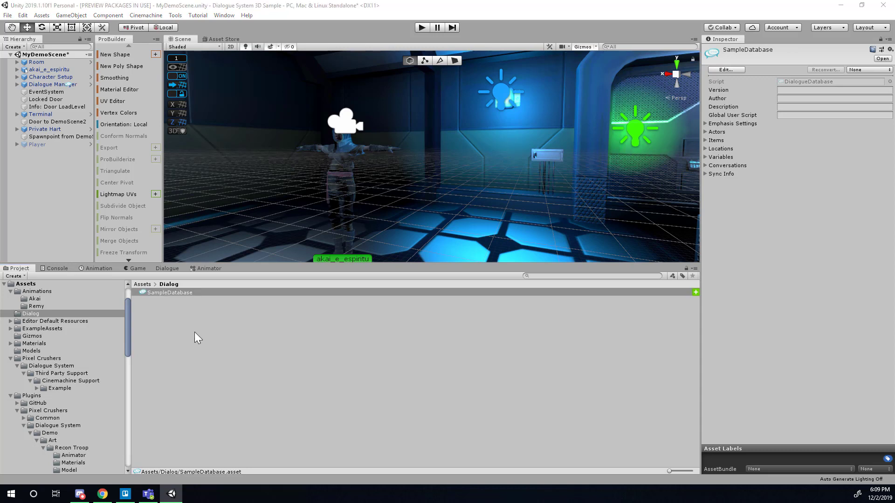
Step: Open SampleDatabase in the Dialogue editor and view its database properties
click(189, 323)
click(178, 293)
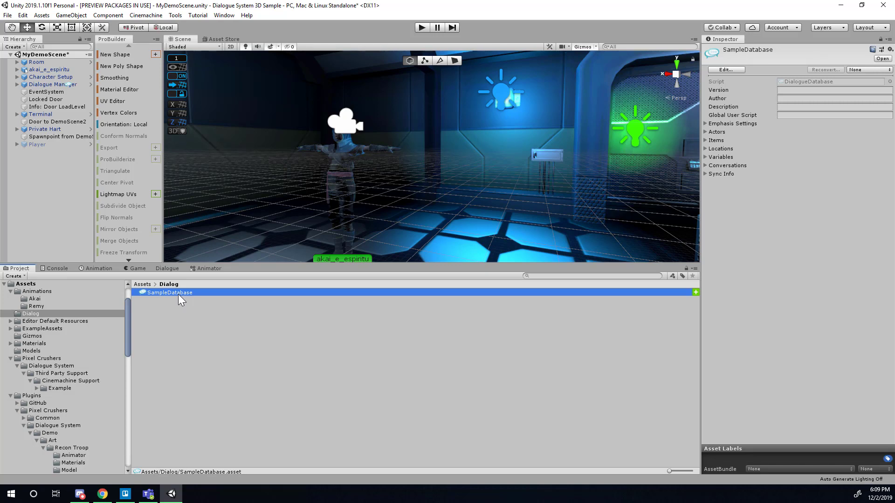
double_click(178, 295)
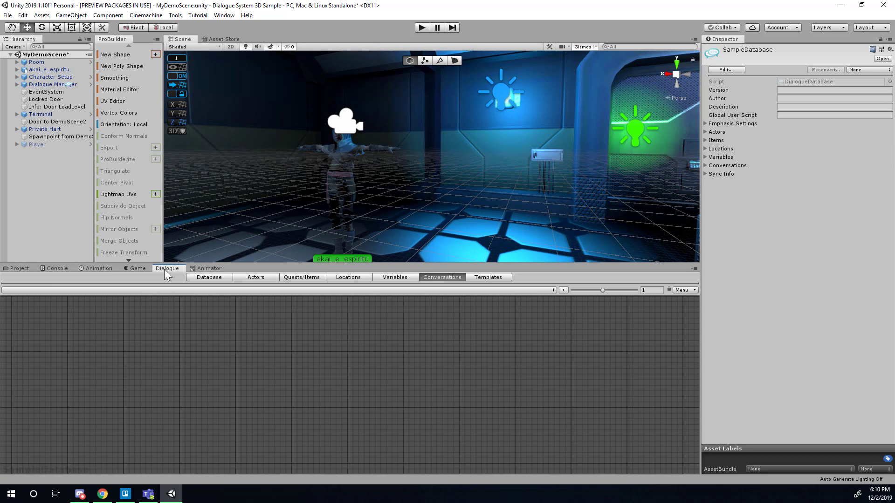
click(209, 278)
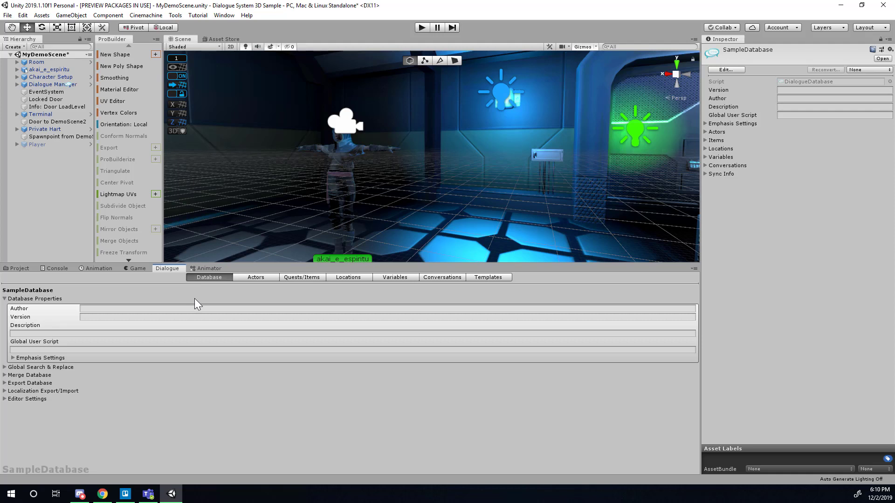
Step: Add a second actor to SampleDatabase and name it Akai
click(255, 278)
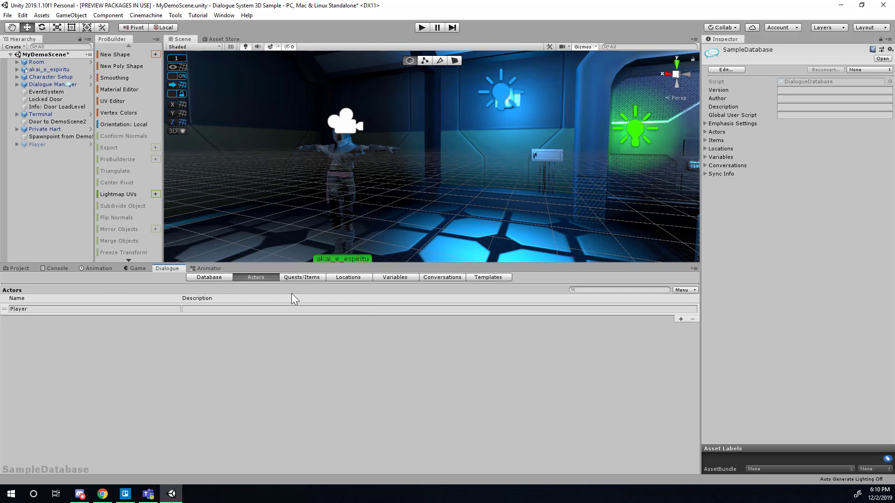
click(681, 319)
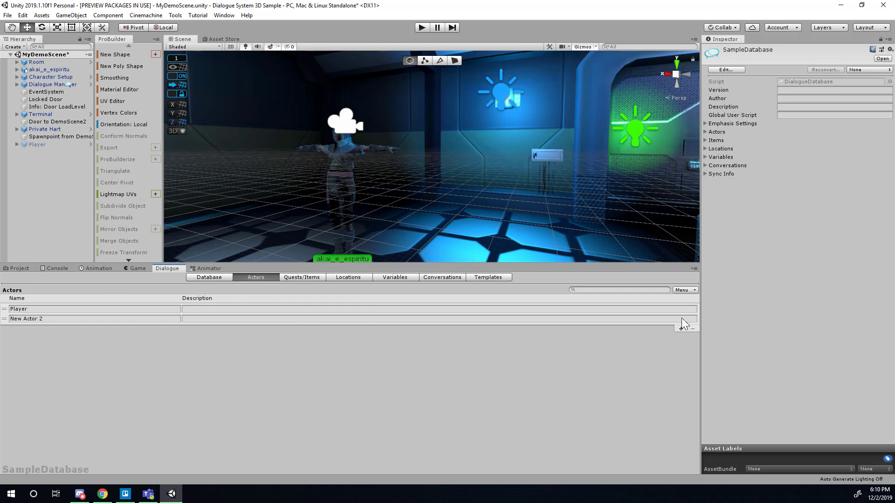
click(59, 319)
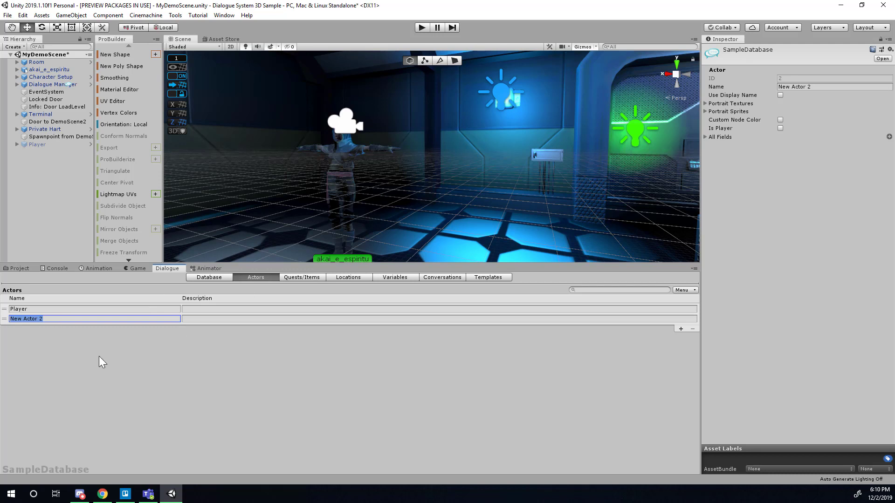
click(56, 309)
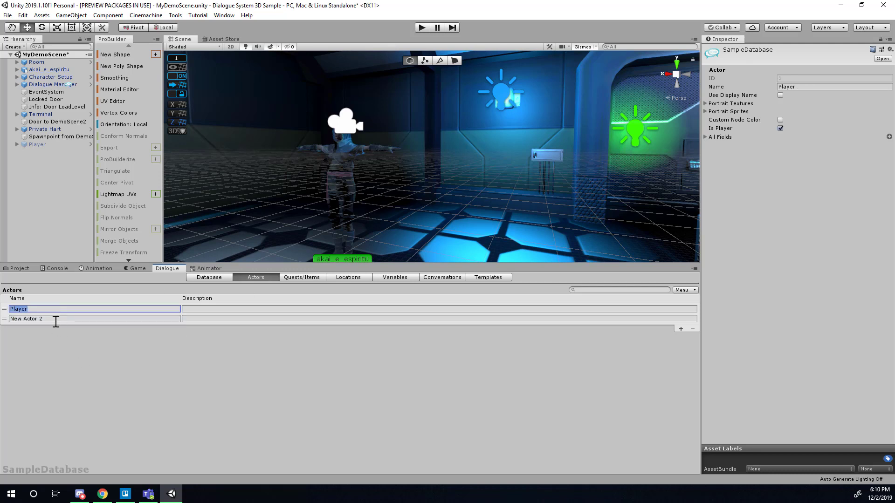
click(54, 320)
text(Akai)
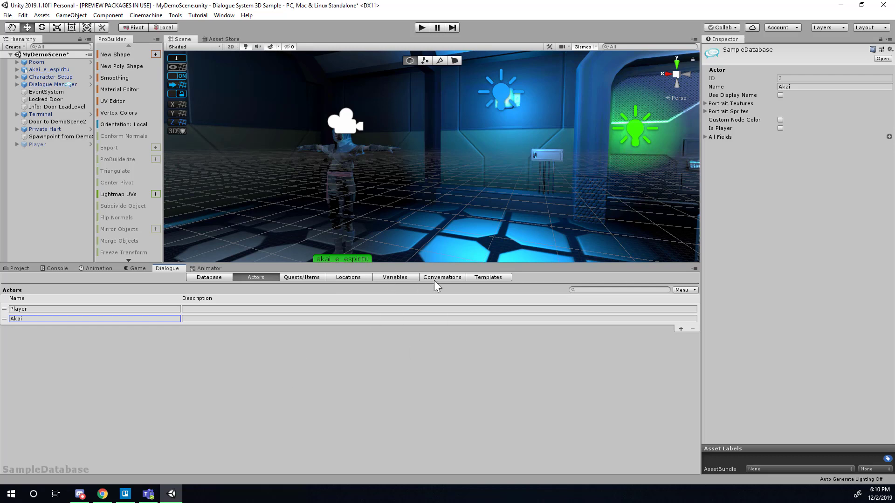
Step: Add a new conversation to SampleDatabase and look over its node canvas
click(446, 278)
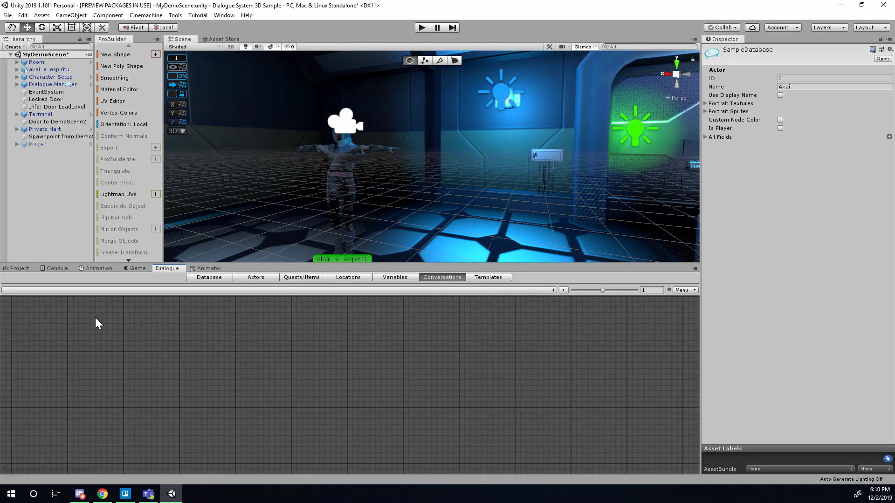
click(241, 290)
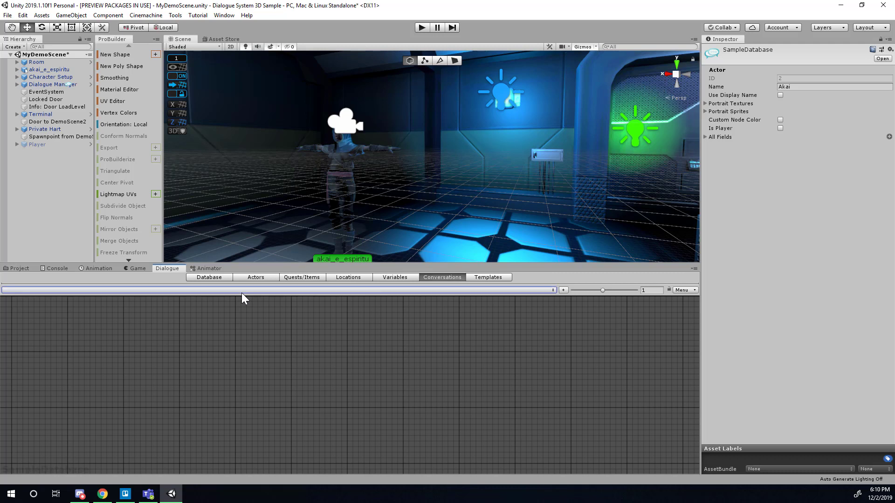
click(564, 290)
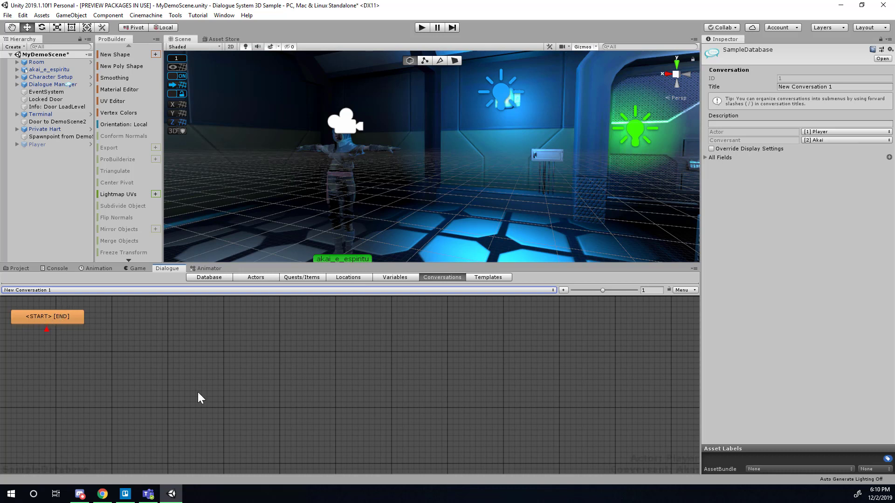
click(180, 347)
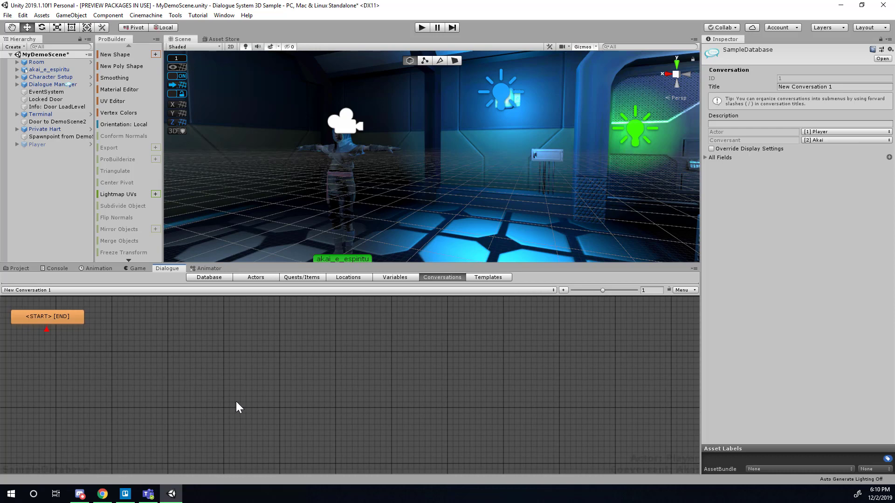
scroll(224, 387, down, 1)
shift+scroll(214, 372, right, 3)
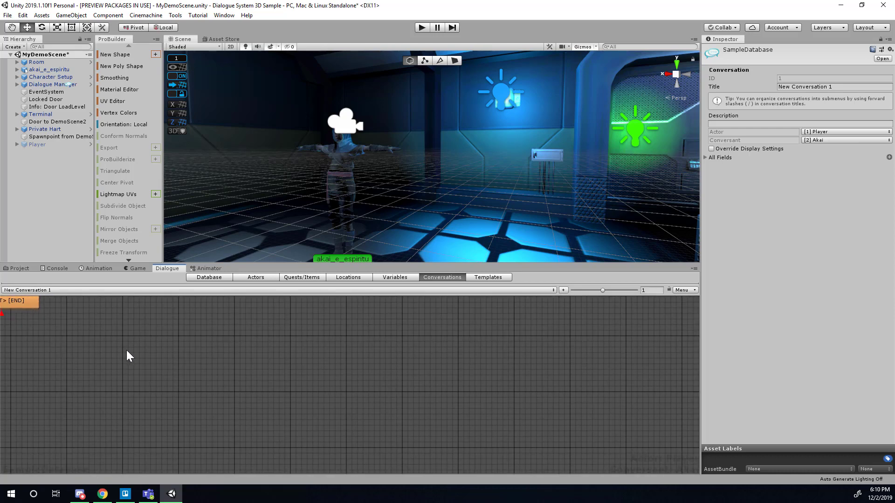
scroll(196, 373, up, 1)
shift+scroll(263, 388, left, 3)
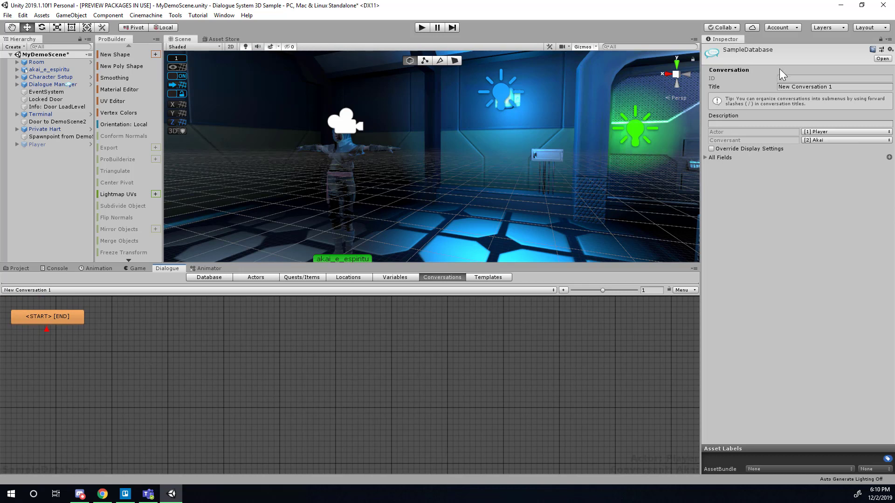
Step: Set the title of the new conversation to Akai1
click(801, 85)
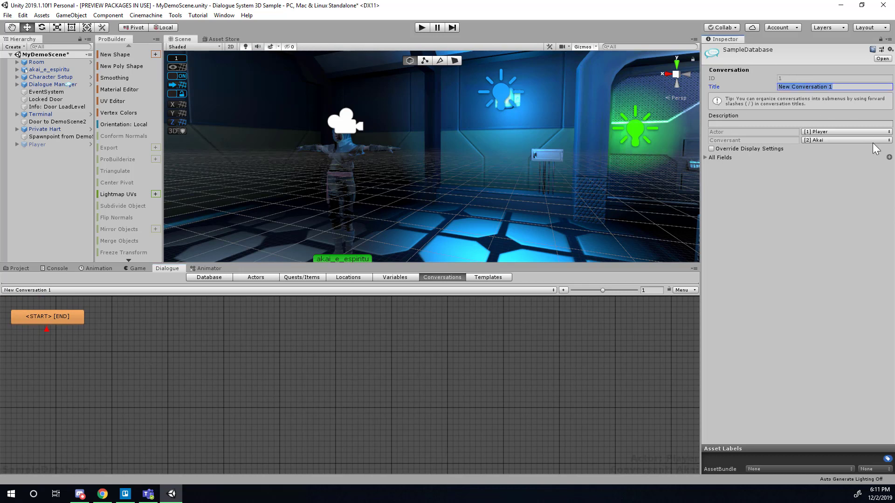
text(Akai1)
right_click(131, 345)
click(106, 345)
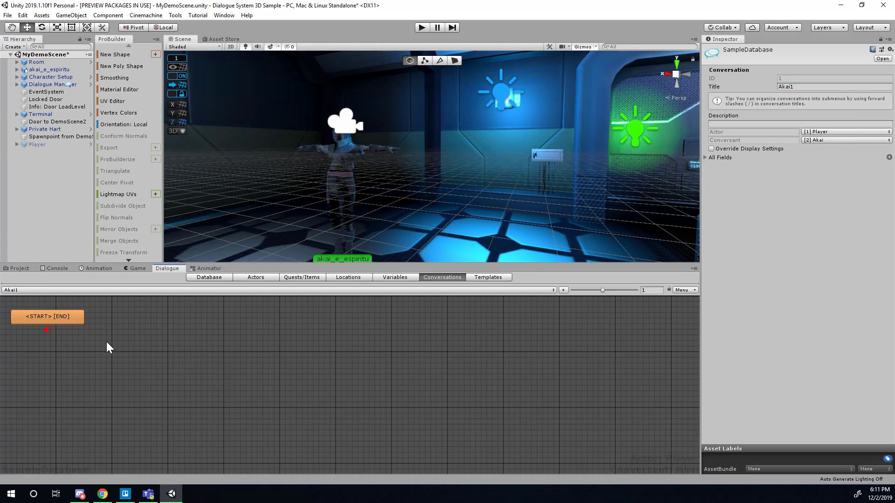
Step: Add a dialogue entry linked from the START node, place it to the right of START, and set its dialogue text to "Hello."
right_click(189, 377)
click(225, 384)
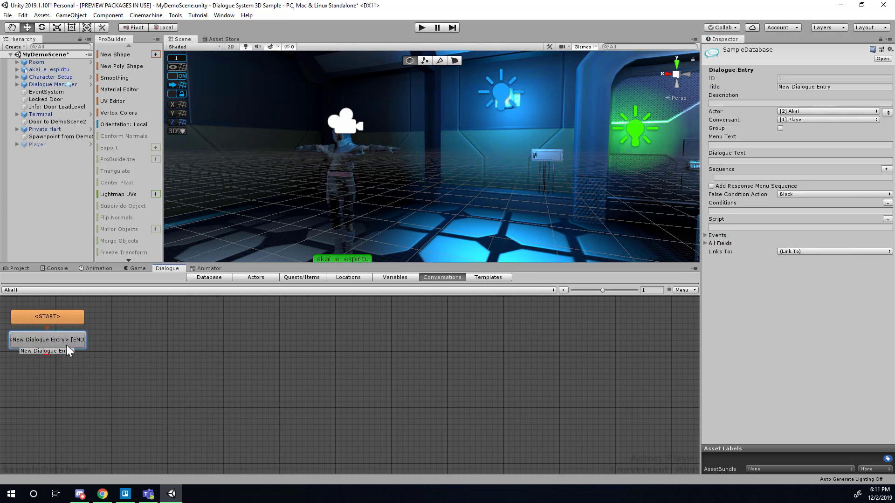
drag(66, 345, 229, 342)
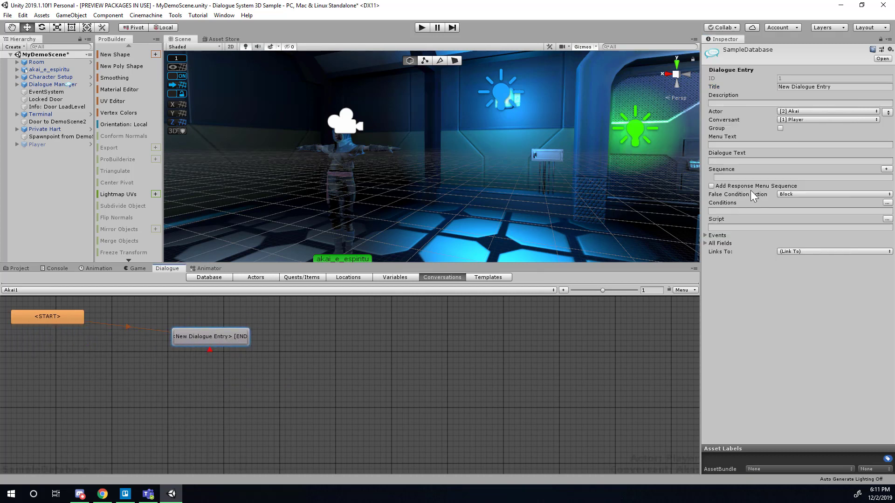
click(756, 161)
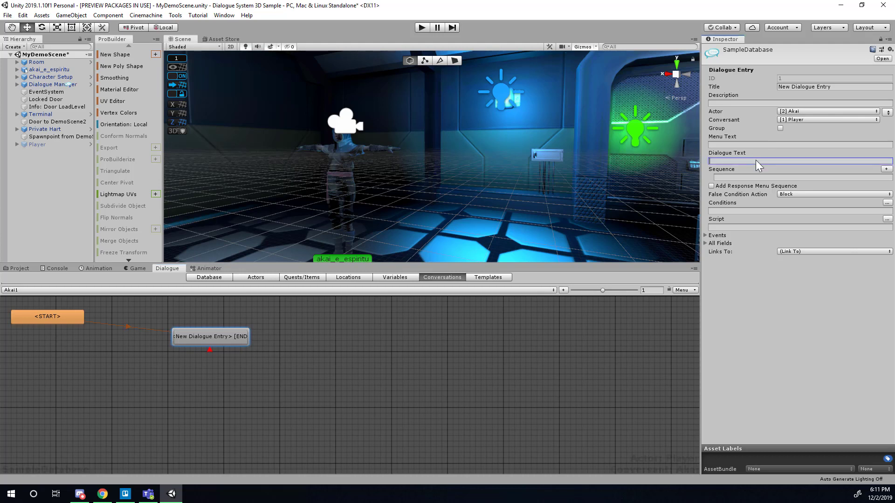
text(Hello.)
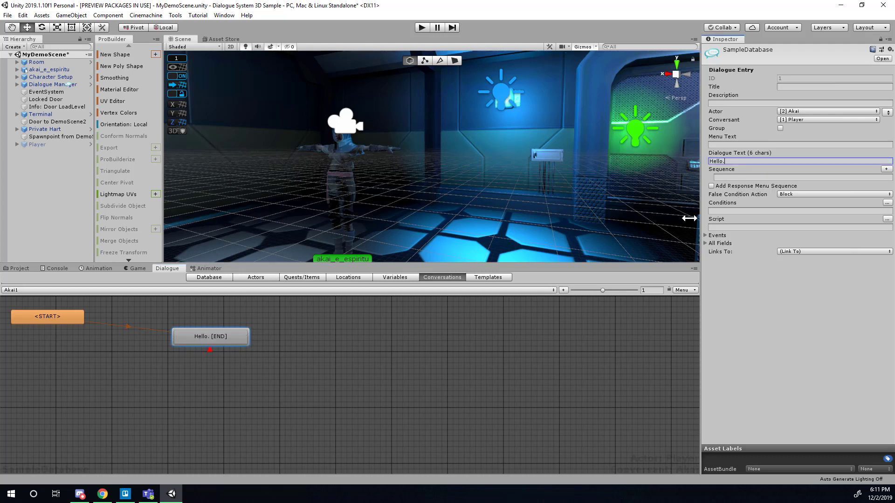
click(527, 412)
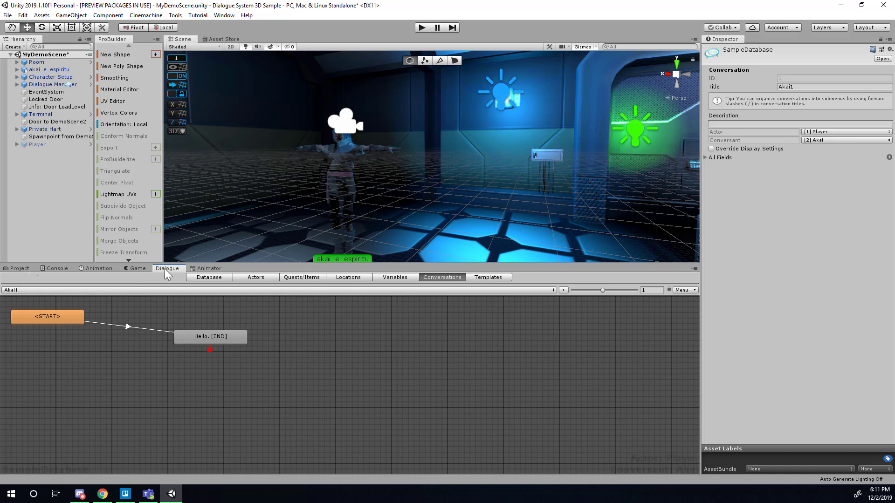
Step: Look through the project's Dialogue System folder and inspect the akai_e_espiritu character's Dialogue System Trigger settings
click(19, 270)
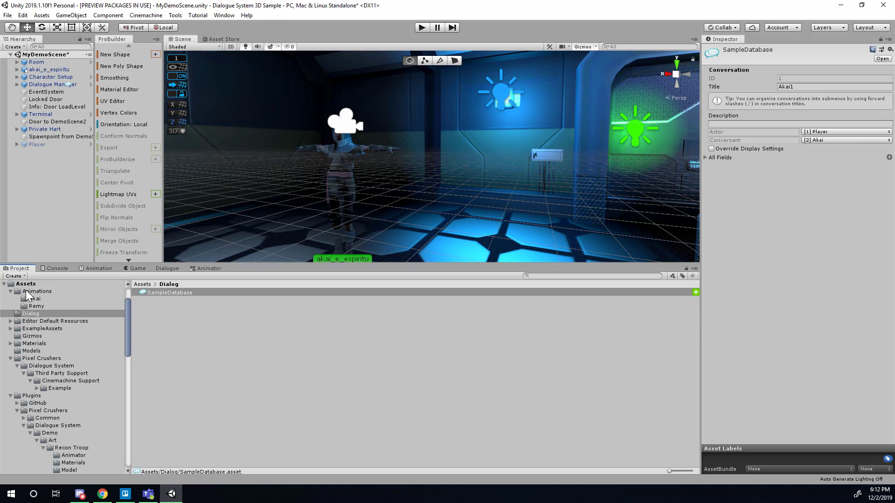
click(26, 284)
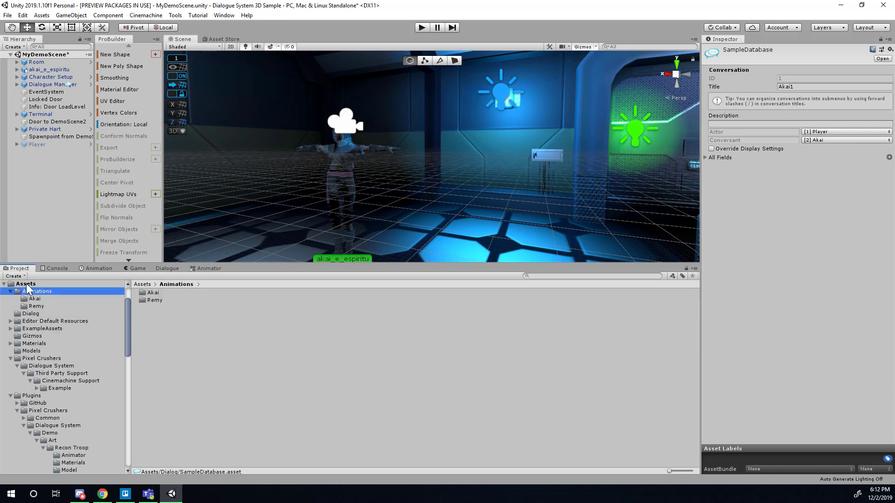
click(54, 424)
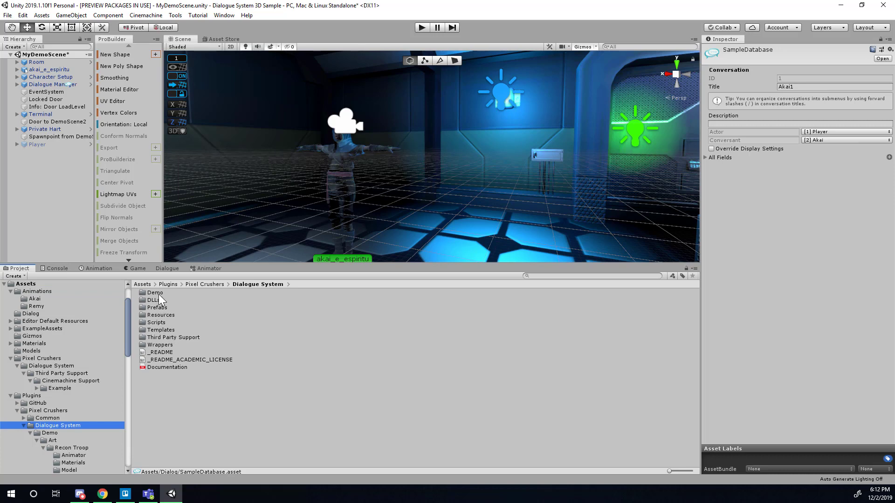
click(349, 175)
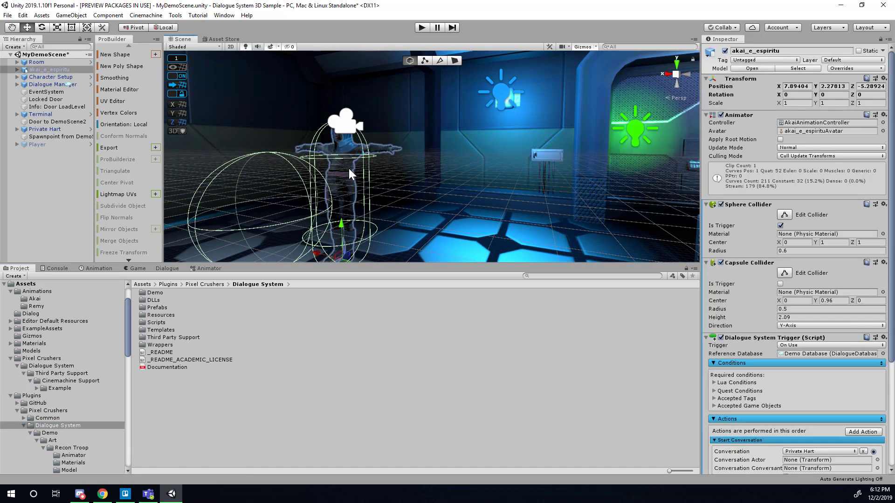
alt+drag(348, 167, 456, 208)
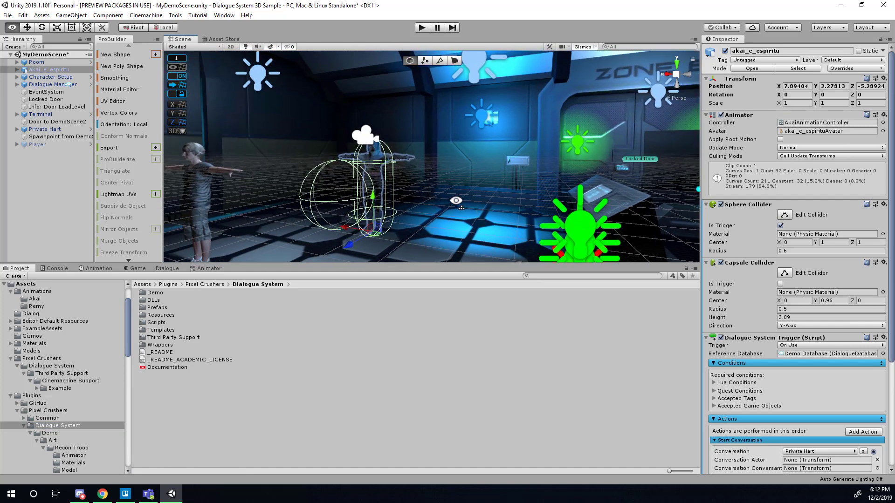
Step: Search the project assets for "database" and inspect the Demo Database asset and the DialogueDatabase script
click(576, 274)
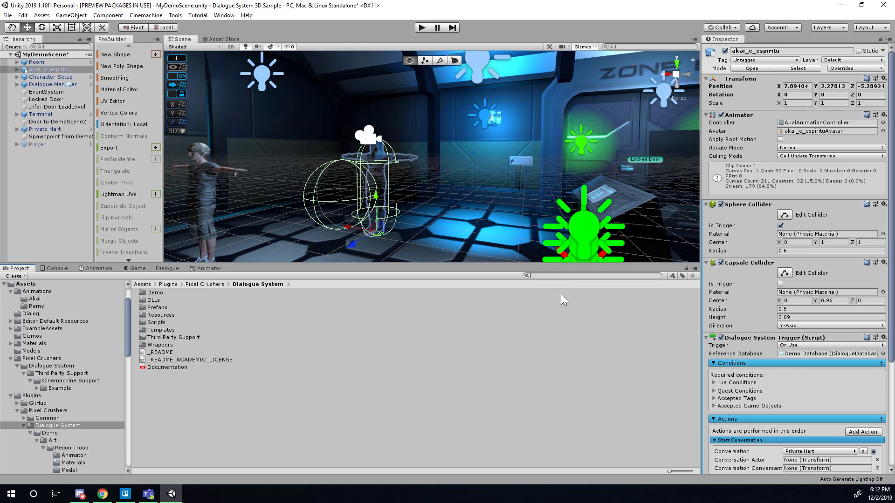
text(d)
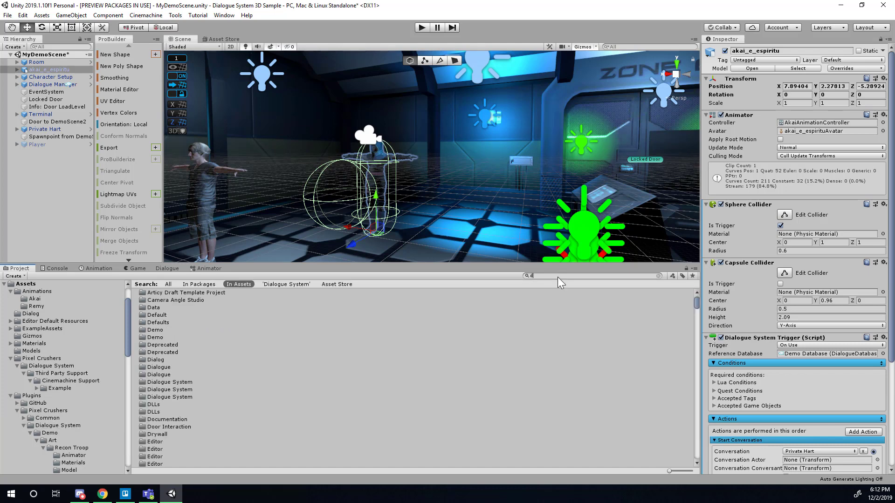
text(ialog)
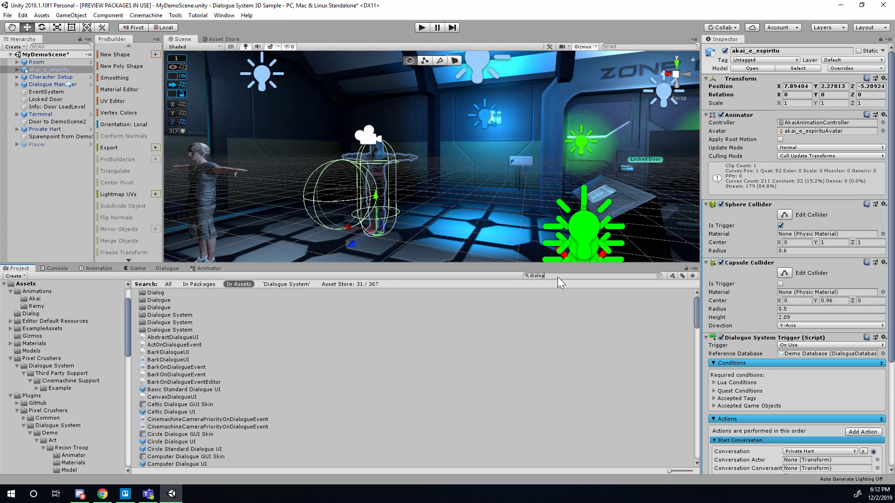
key(BackSpace)
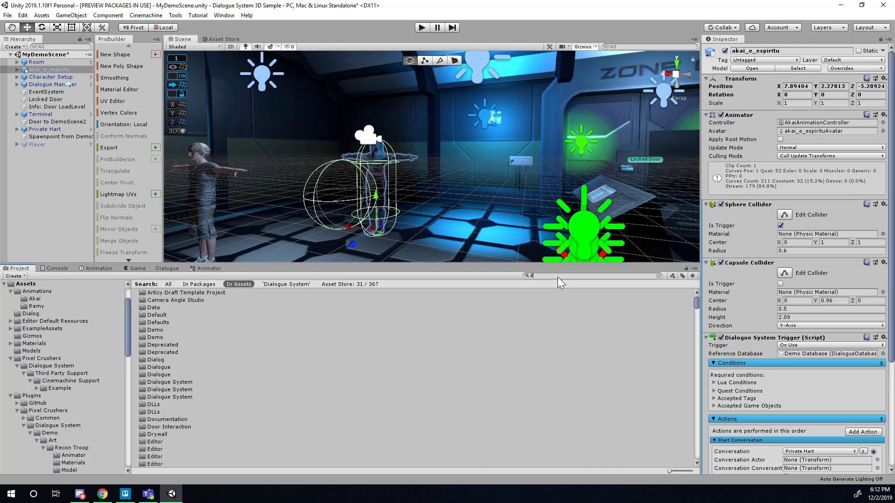
text(atabase)
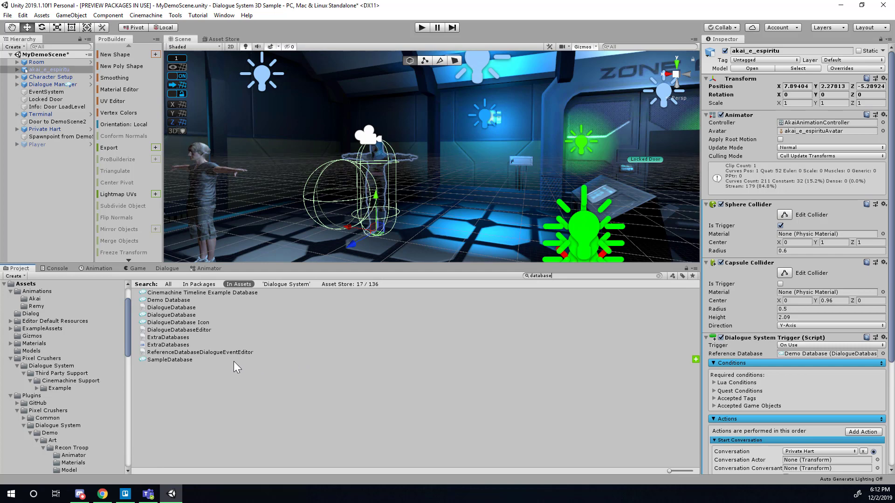
click(161, 300)
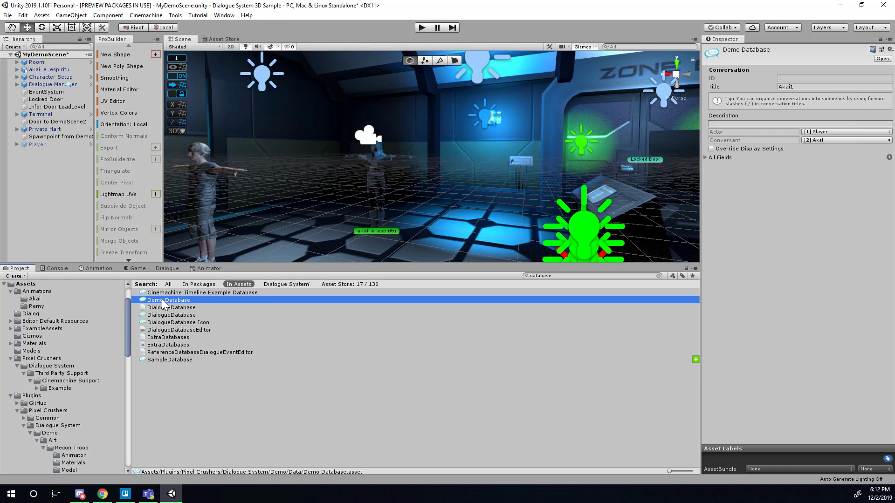
click(172, 317)
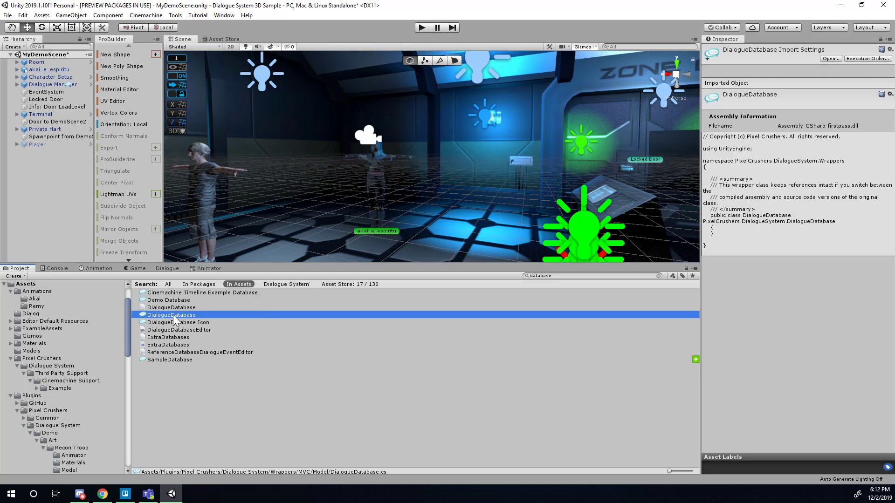
double_click(172, 314)
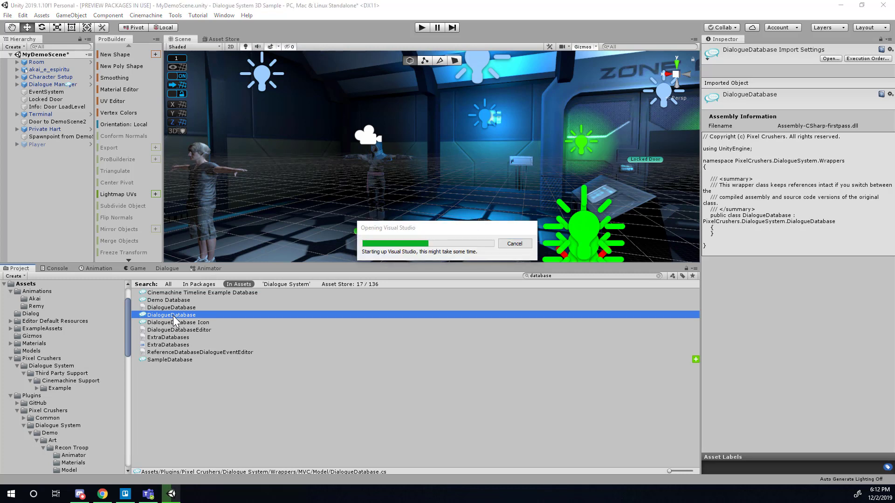
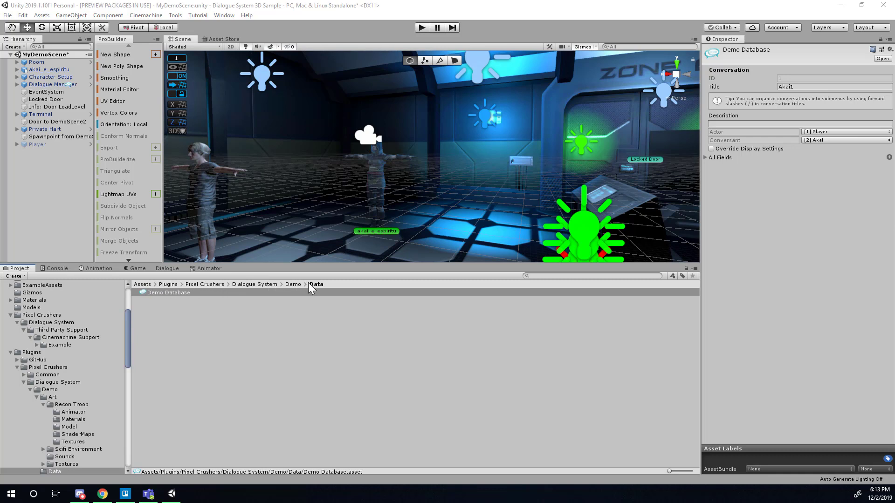
Step: Search the project assets for "demo database" and open Demo Database in the Dialogue editor
click(616, 277)
text(demo)
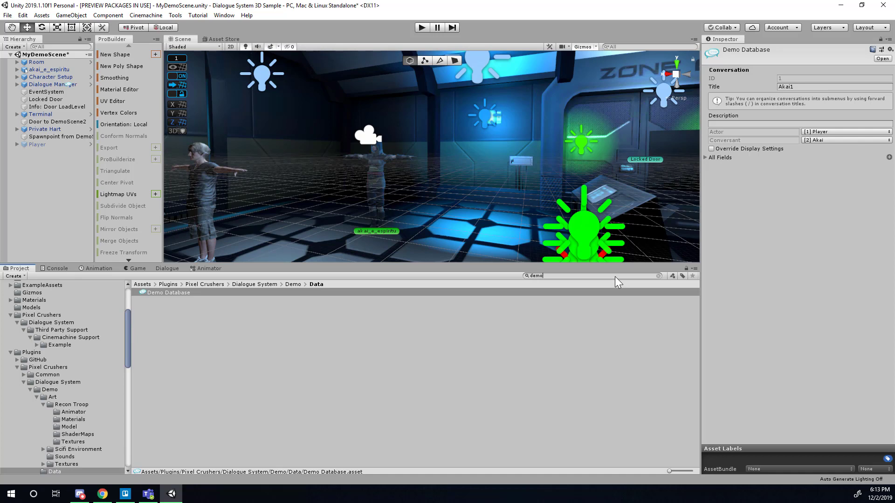
text( database)
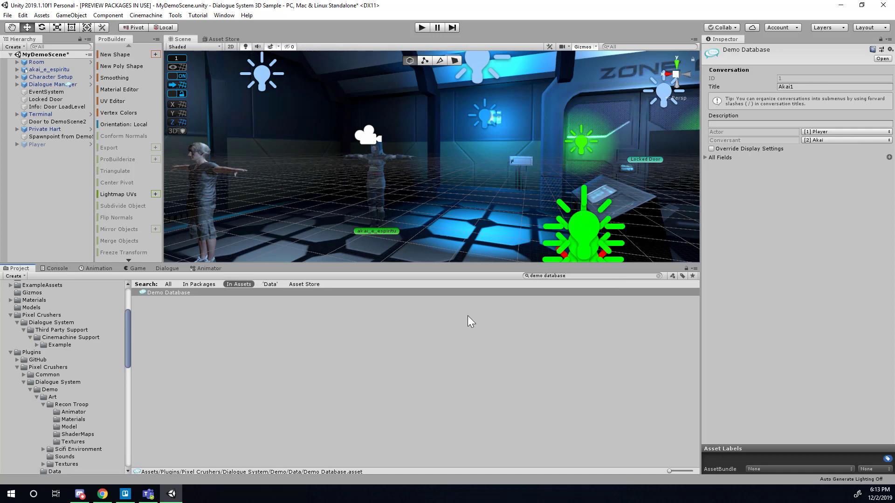
click(172, 292)
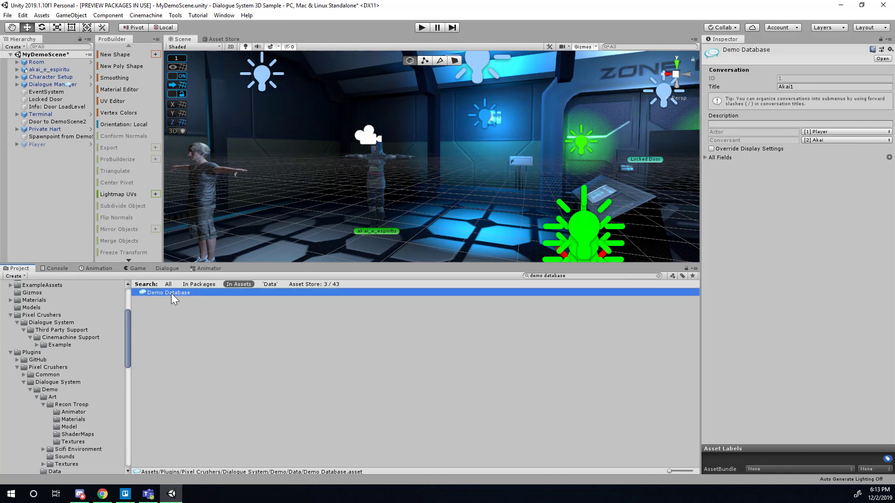
double_click(171, 293)
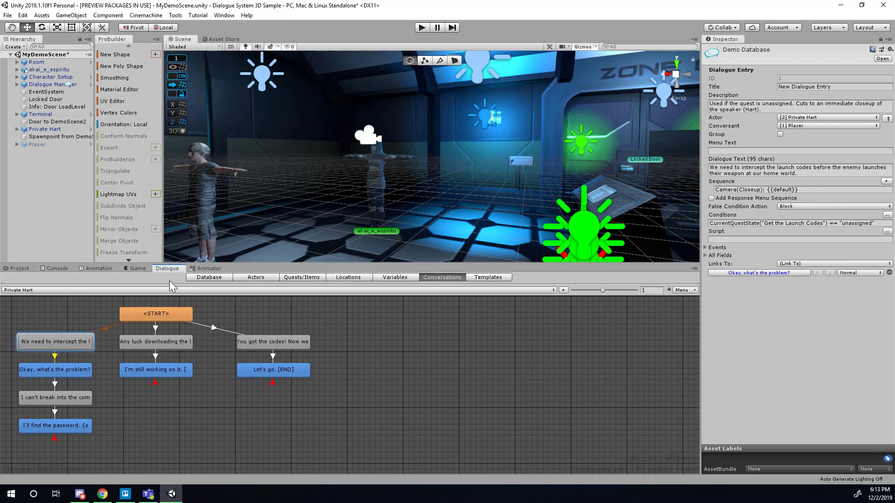
Step: Add a new actor to the end of Demo Database's actor list and name it Akai
click(267, 278)
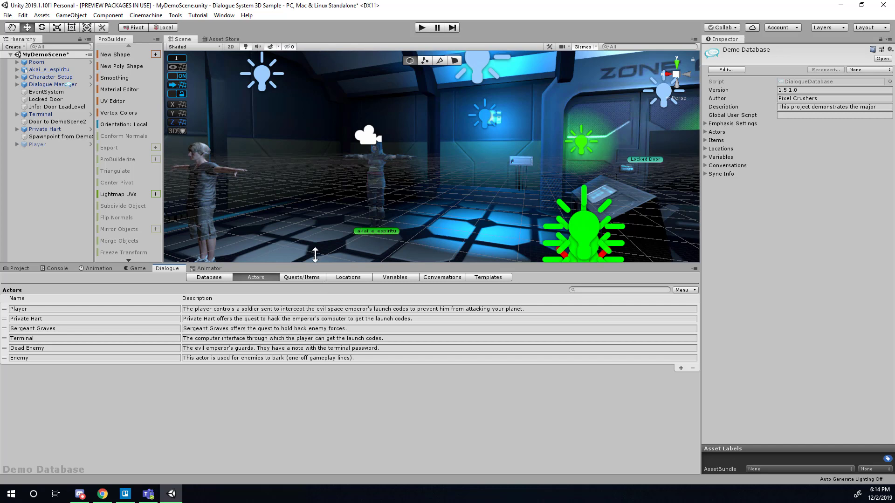
right_drag(238, 201, 231, 251)
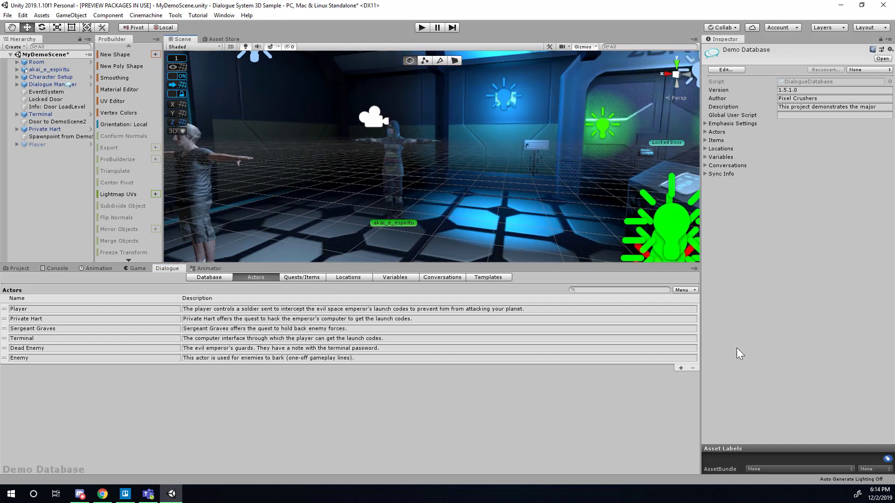
click(681, 369)
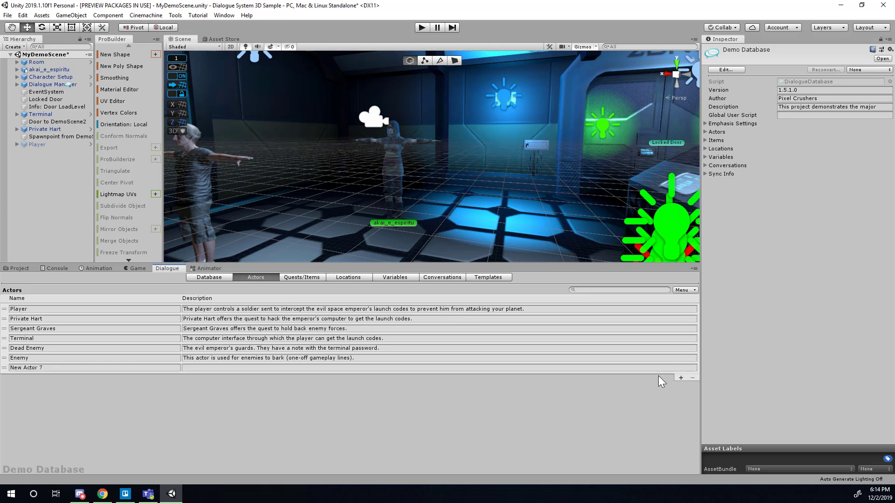
click(29, 368)
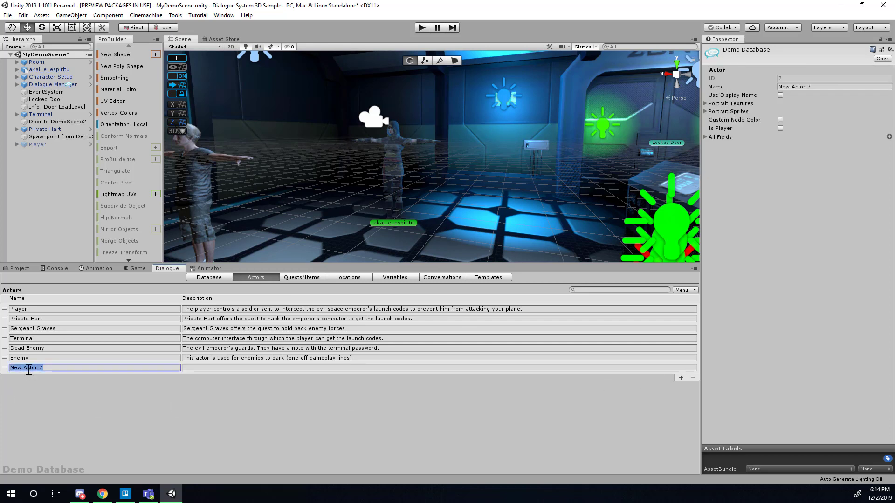
text(Akai)
click(253, 371)
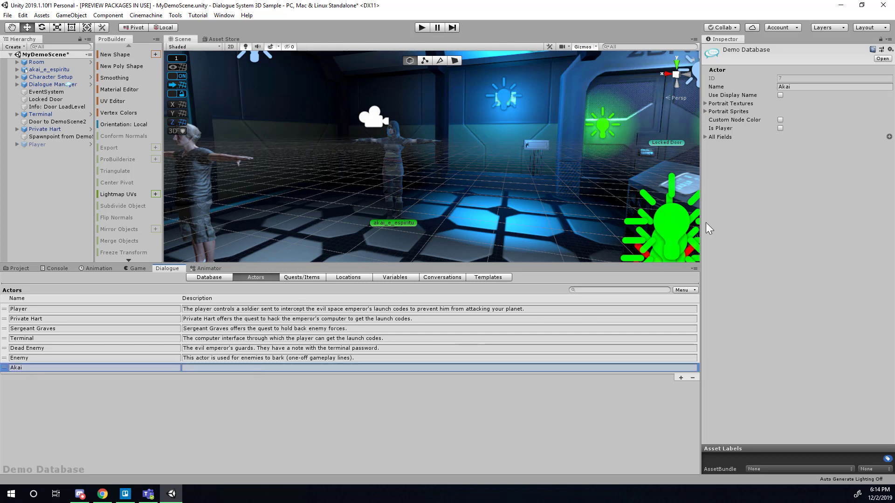
Step: Examine the portrait textures and sprites of the Private Hart and Akai actors, and view the akai_e_espiritu model up close
click(38, 319)
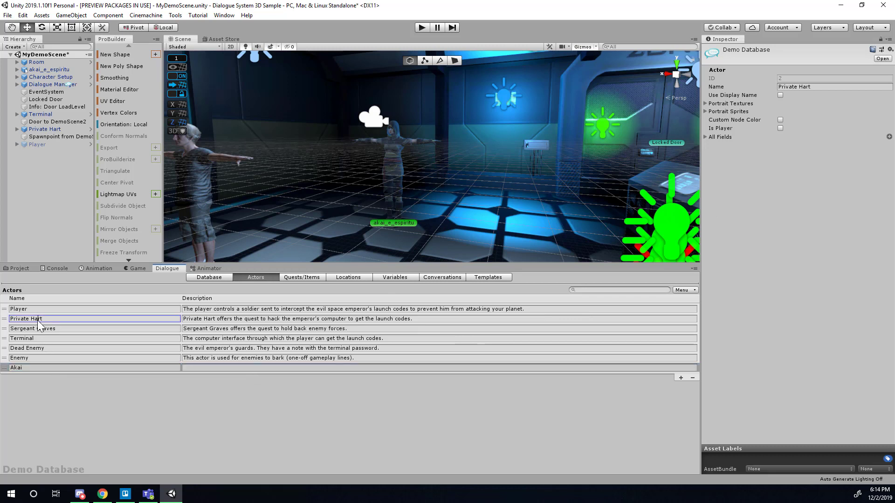
click(734, 110)
click(706, 111)
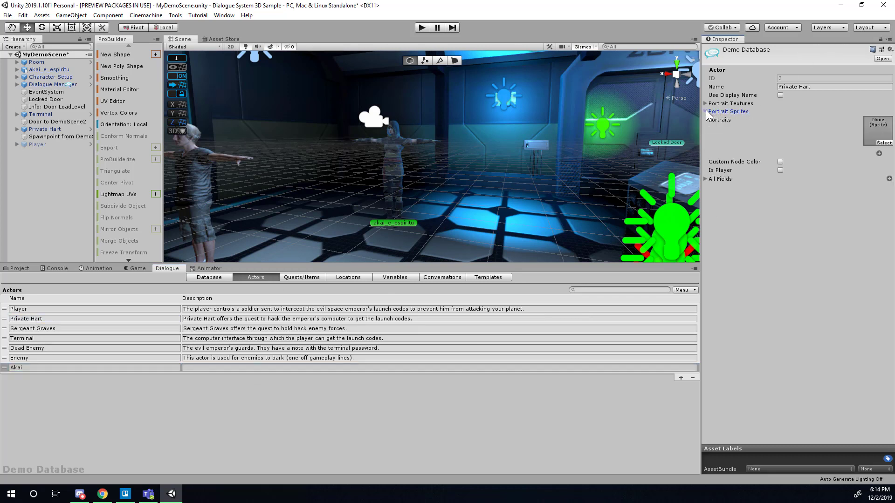
click(708, 121)
click(706, 103)
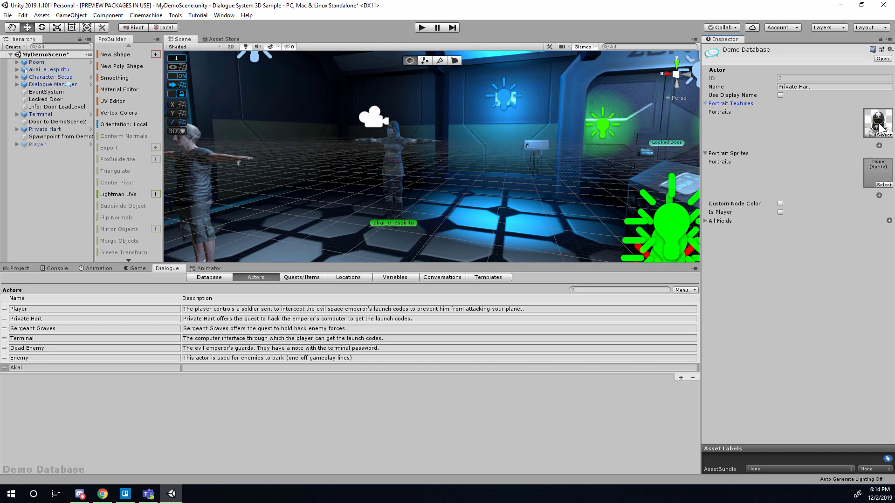
scroll(403, 198, up, 10)
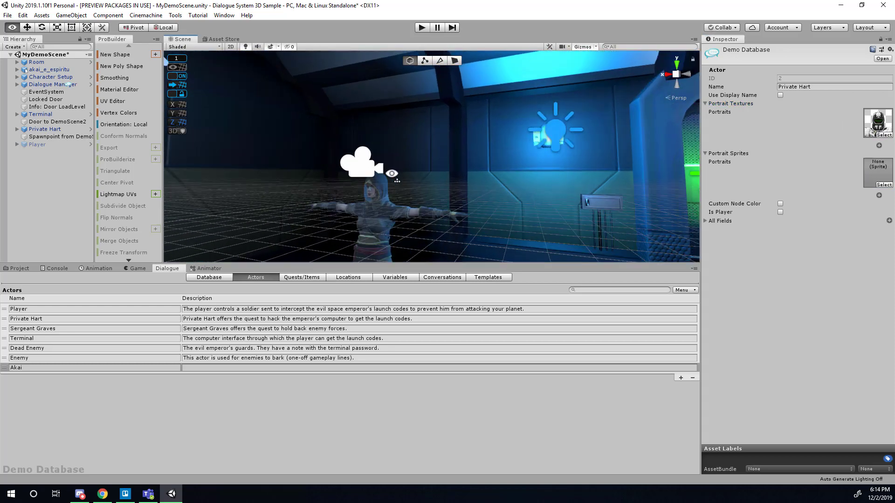
middle_drag(450, 204, 359, 113)
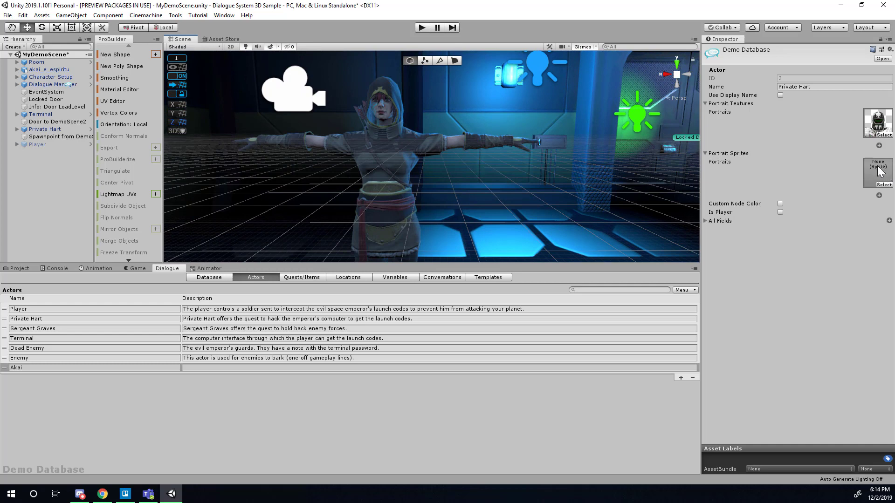
right_drag(399, 156, 404, 115)
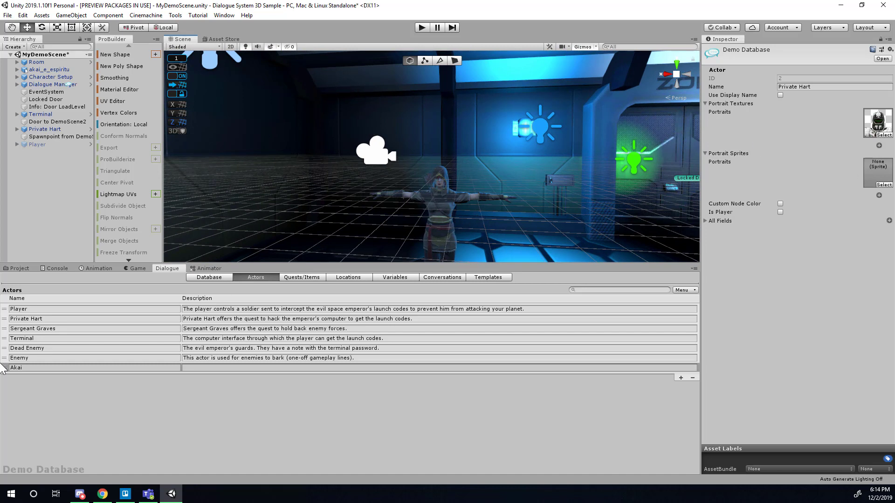
click(21, 367)
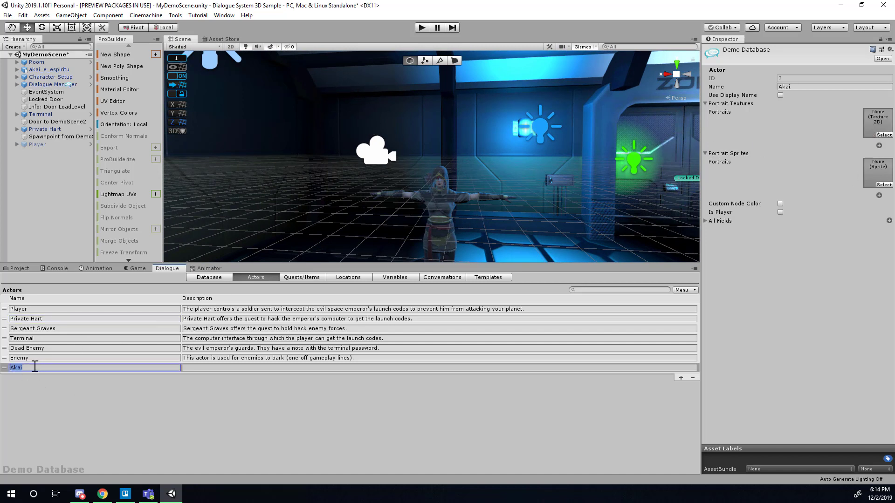
key(End)
right_drag(410, 132, 432, 235)
Step: Create a new conversation in Demo Database and title it Akai1
click(446, 278)
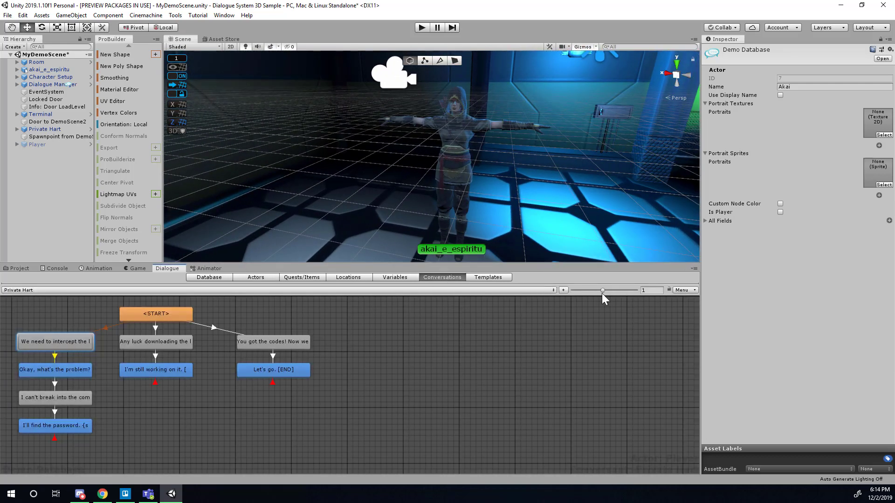
click(55, 291)
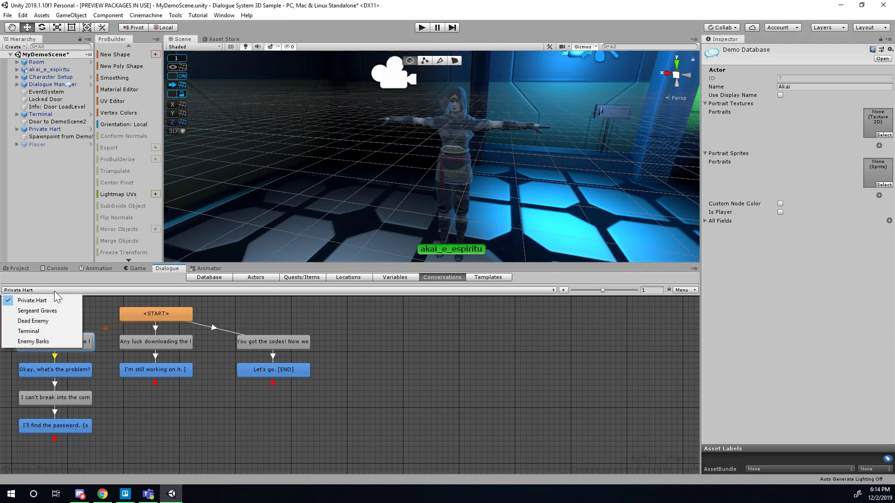
click(310, 412)
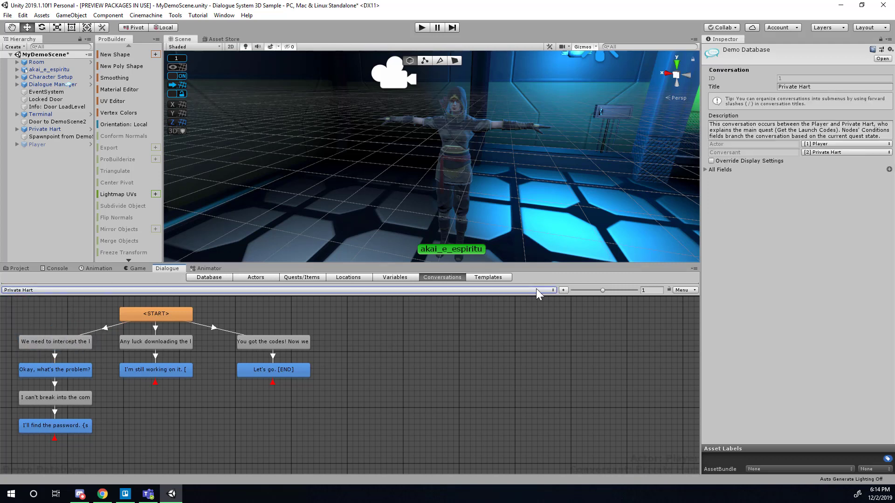
click(564, 290)
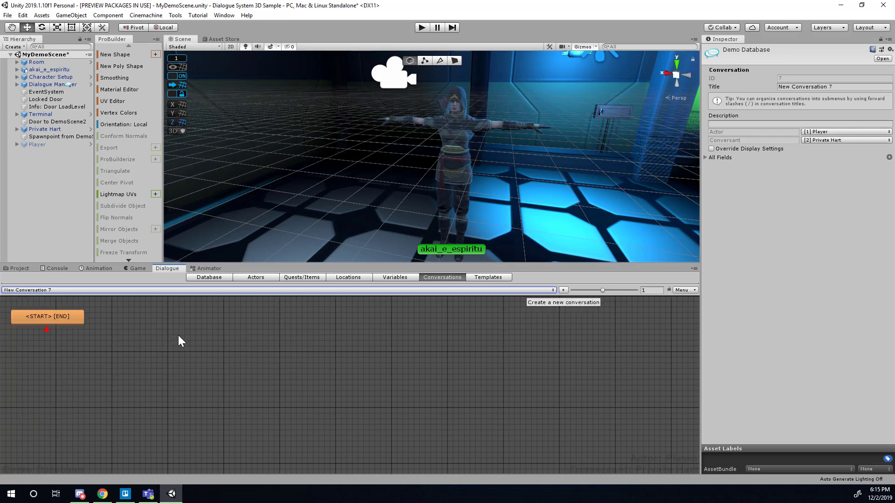
click(811, 87)
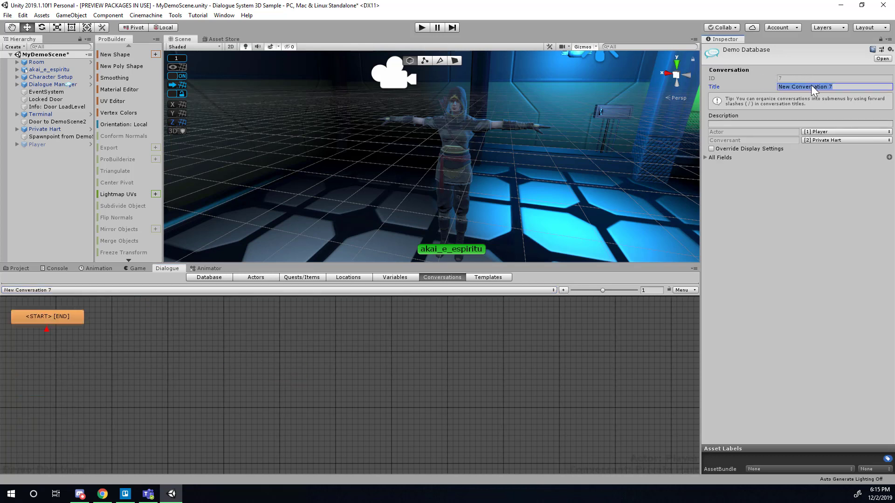
text(Akai1)
Step: Add a first dialogue node after START in the Akai1 conversation with the dialogue text "Hello."
click(133, 344)
right_click(134, 349)
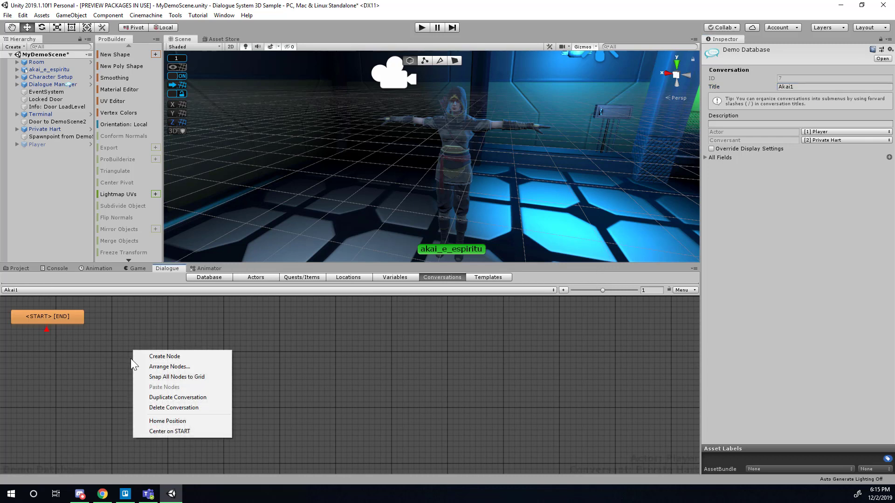
click(157, 358)
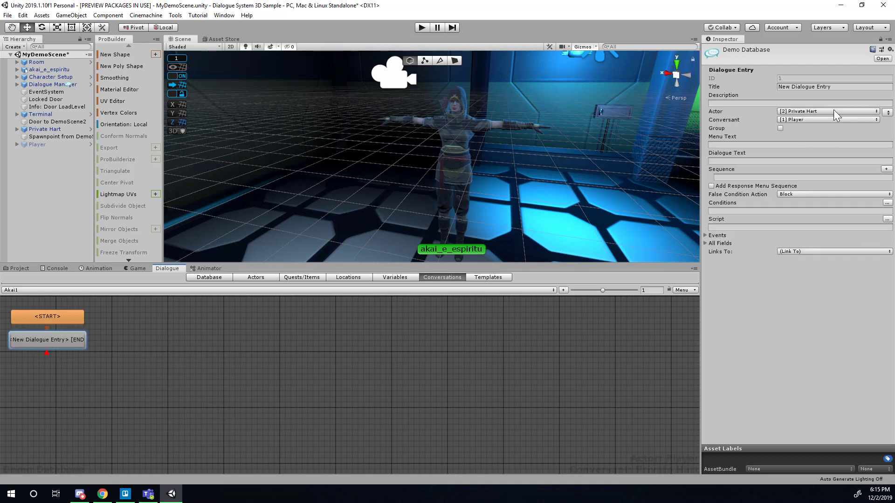
click(745, 144)
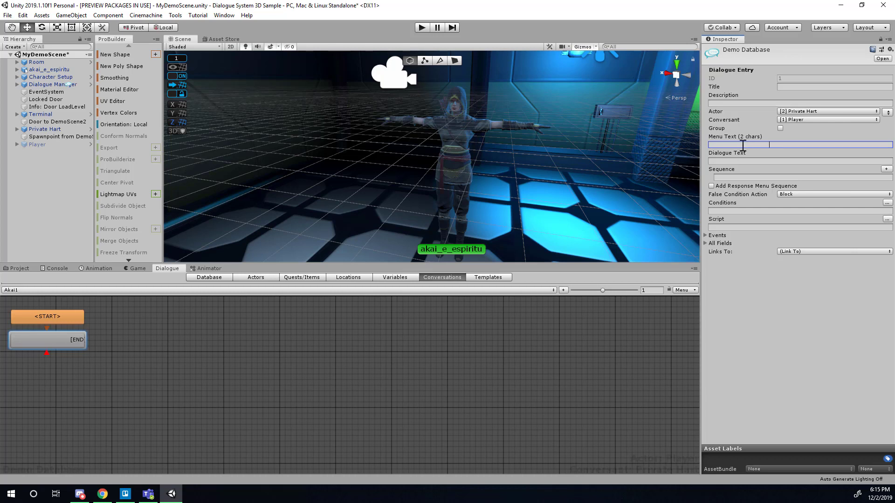
key(BackSpace)
click(739, 161)
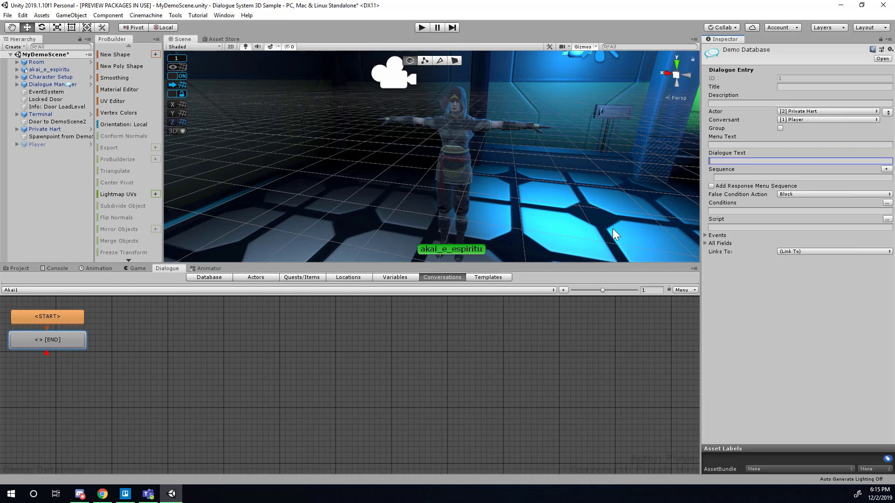
text(Hello.)
click(787, 351)
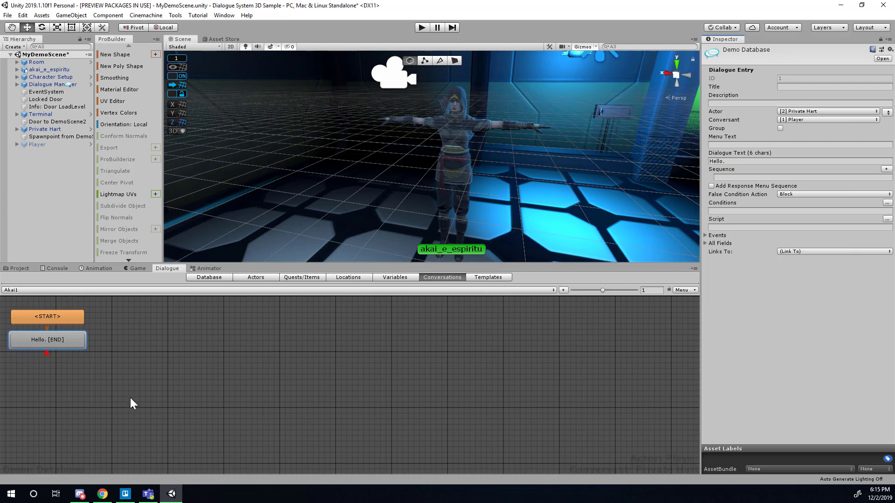
Step: Move the "Hello." node to the right of START and add a child node placed below and left of it
drag(51, 343, 206, 320)
right_click(206, 320)
click(210, 312)
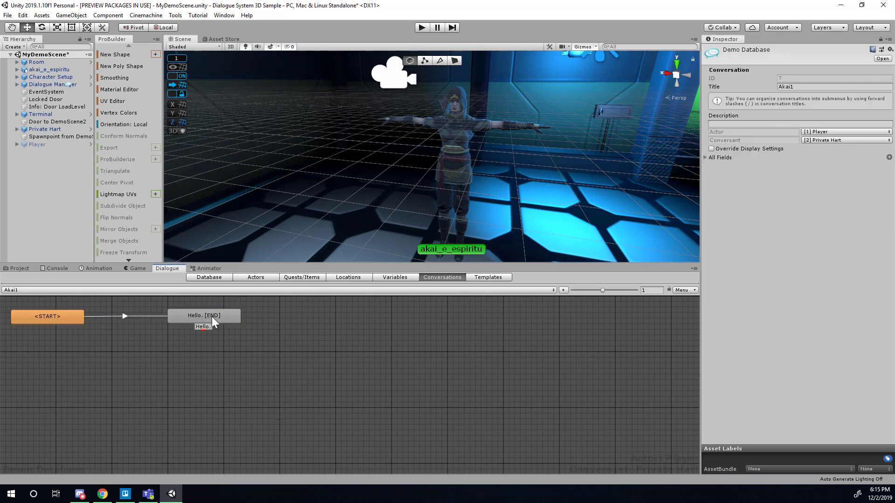
right_click(212, 317)
click(235, 323)
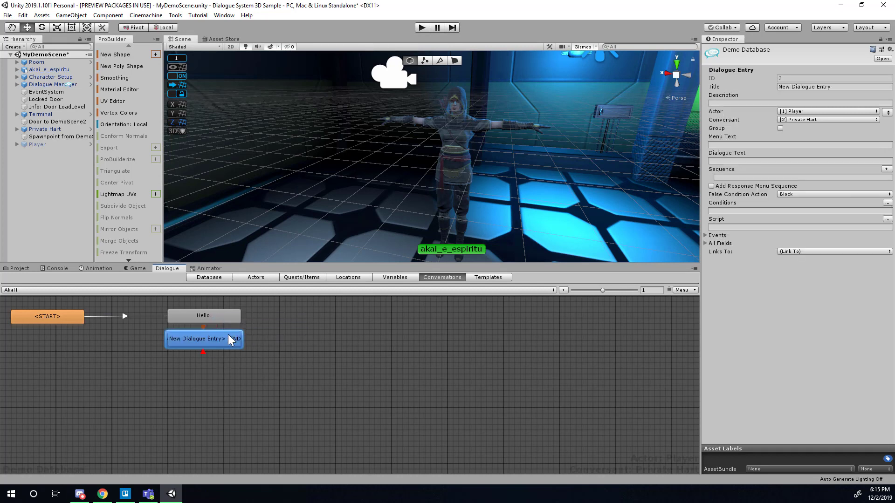
drag(228, 334, 158, 367)
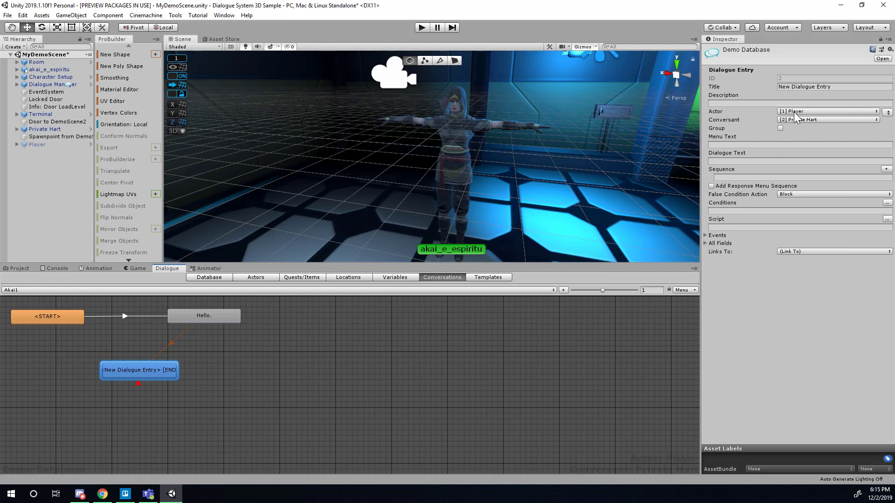
Step: Set the conversant of the Akai1 conversation to Akai and check the actor on the "Hello." node
click(435, 372)
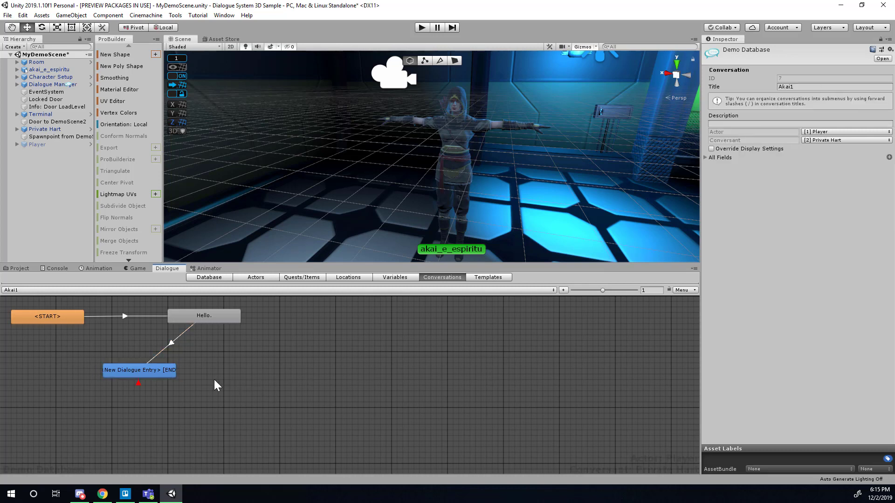
click(160, 373)
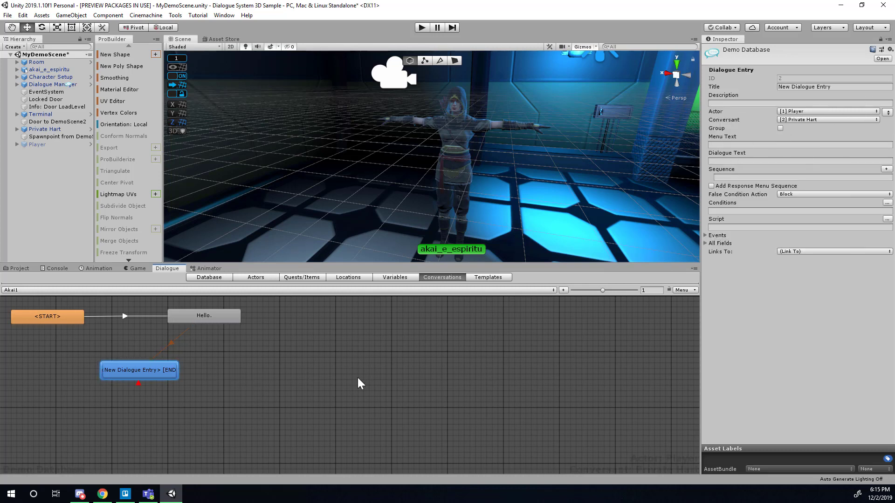
click(368, 370)
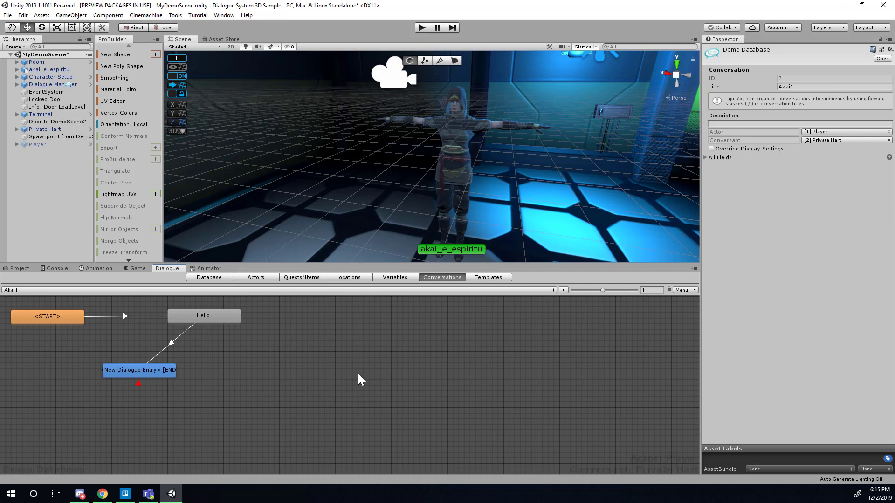
click(825, 141)
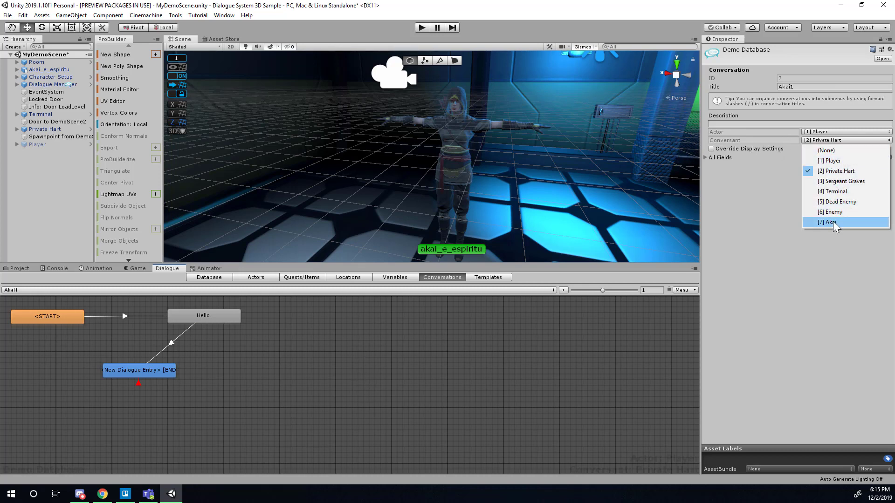
click(834, 222)
click(224, 318)
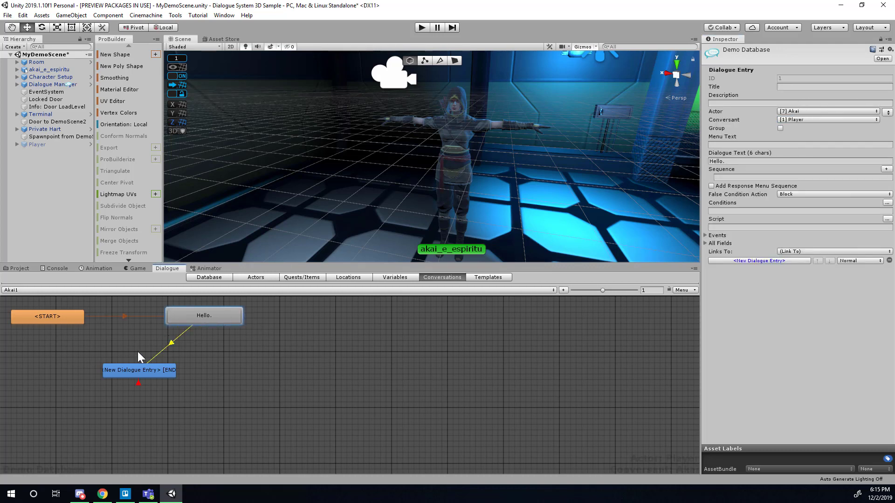
Step: Give the Player reply node under "Hello." the dialogue text "You are ugly."
click(134, 368)
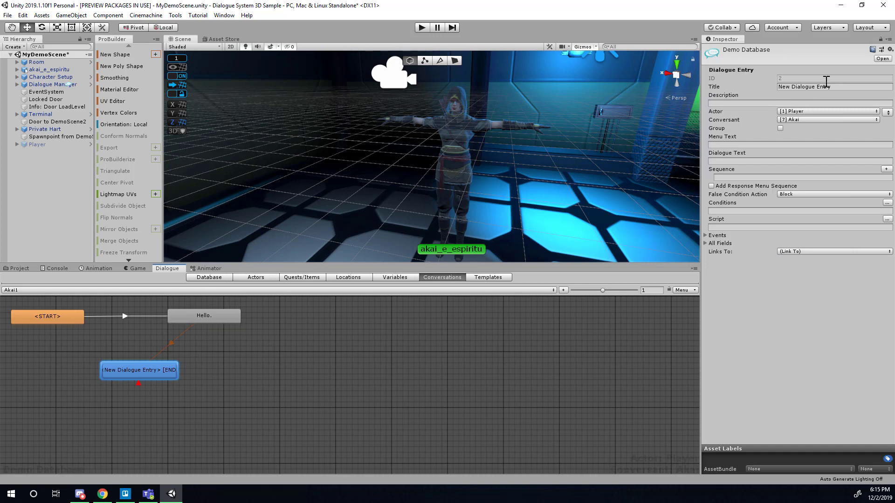
click(747, 160)
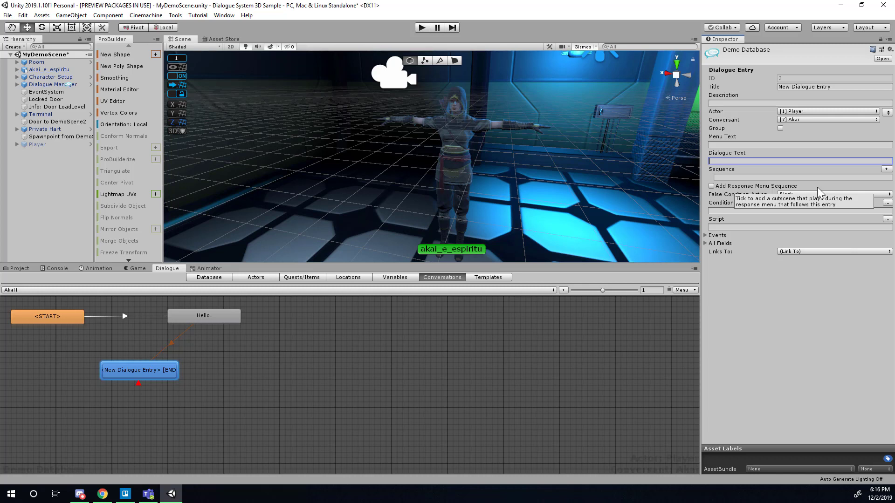
text(You )
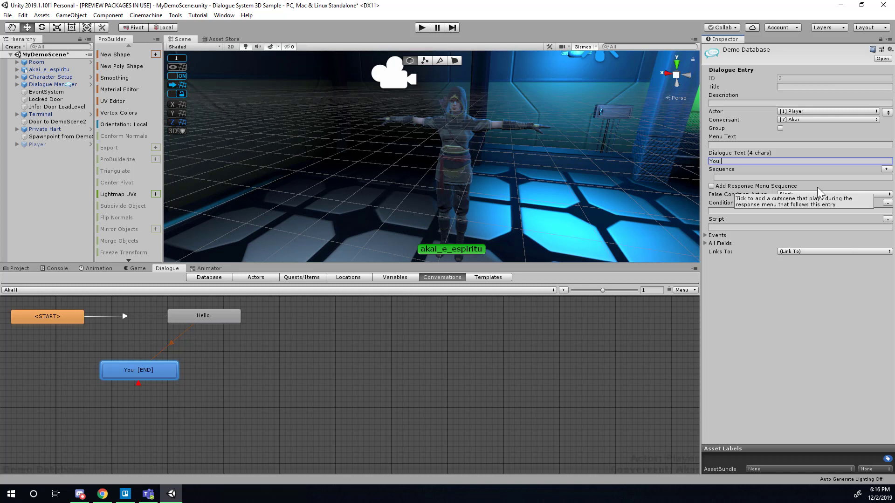
text(are ugly.)
click(94, 402)
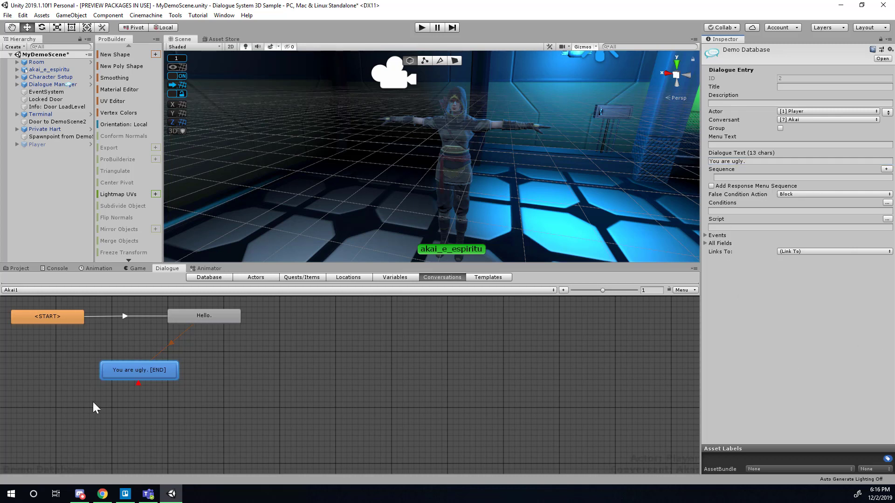
Step: Add a second child node to "Hello." and place it to the right of the "You are ugly." reply
click(204, 316)
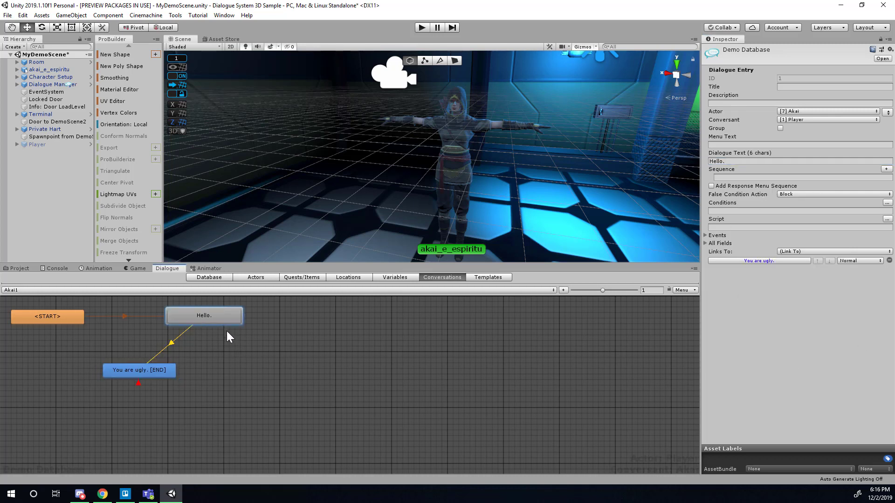
right_click(222, 318)
click(246, 334)
click(270, 362)
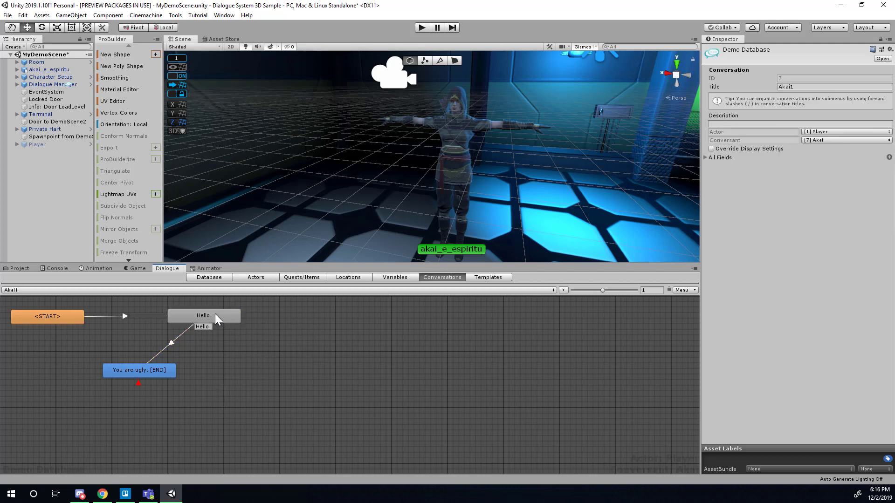
click(214, 314)
right_click(201, 320)
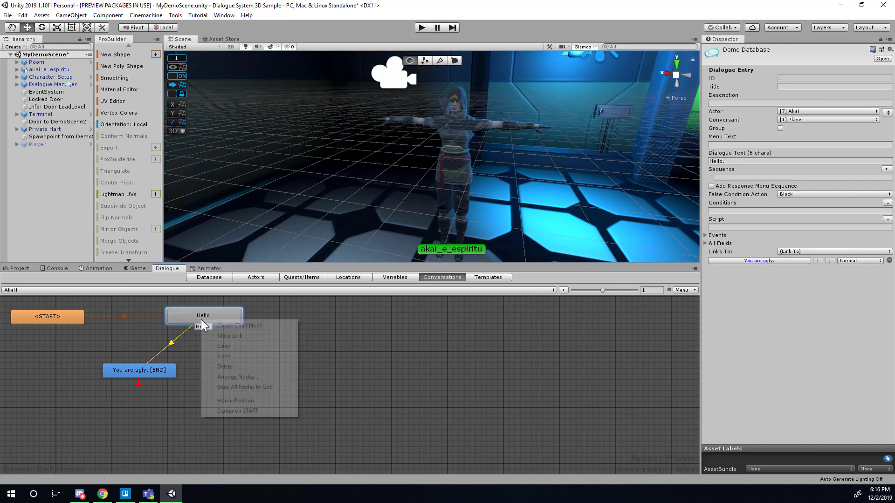
click(243, 324)
drag(226, 337, 290, 370)
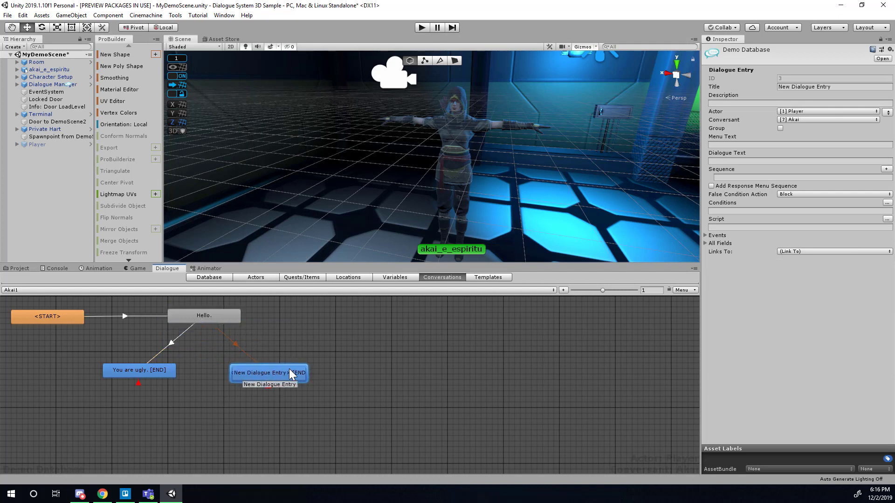
Step: Set the second reply's dialogue text to "You are smart." and nudge its node slightly left
click(744, 161)
text(Y)
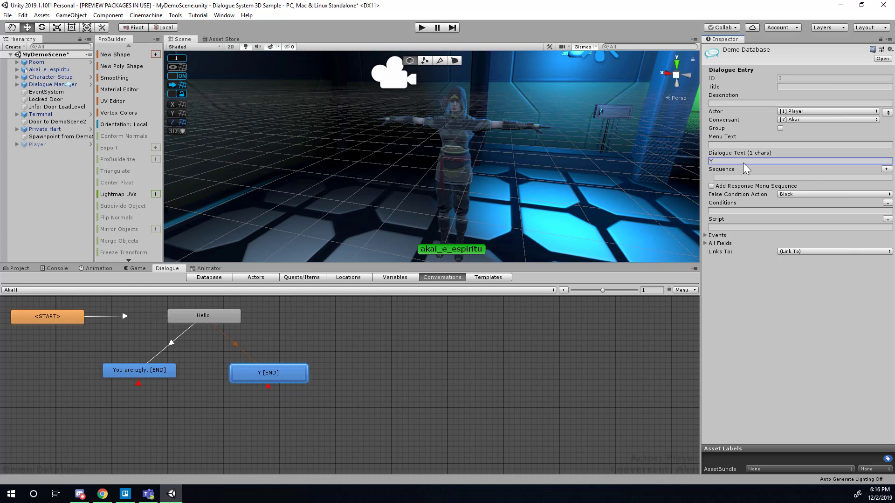
text(ou are smart.)
click(510, 378)
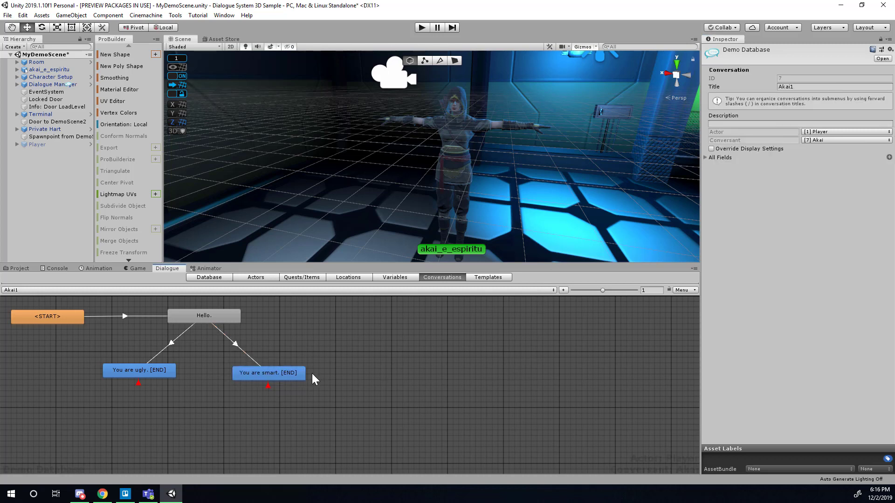
drag(302, 373, 297, 372)
Step: Add a child node below the "You are ugly." reply with the dialogue text "Screw you."
click(158, 373)
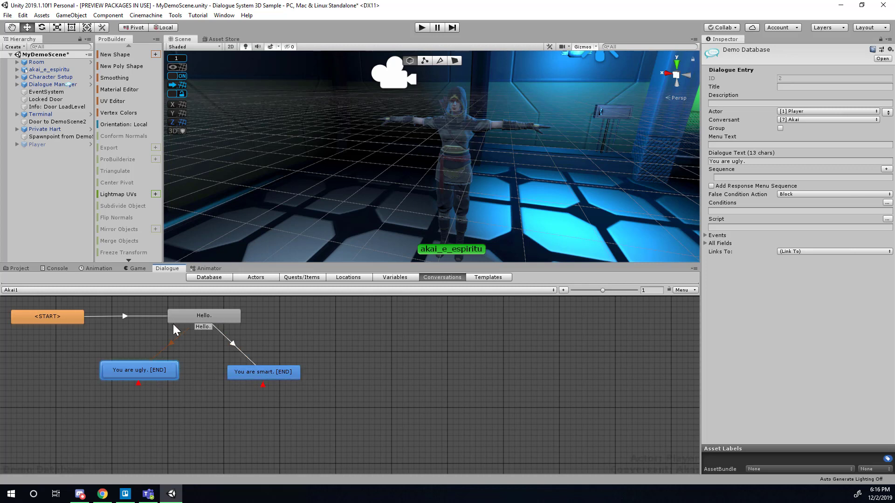
right_click(150, 374)
click(178, 380)
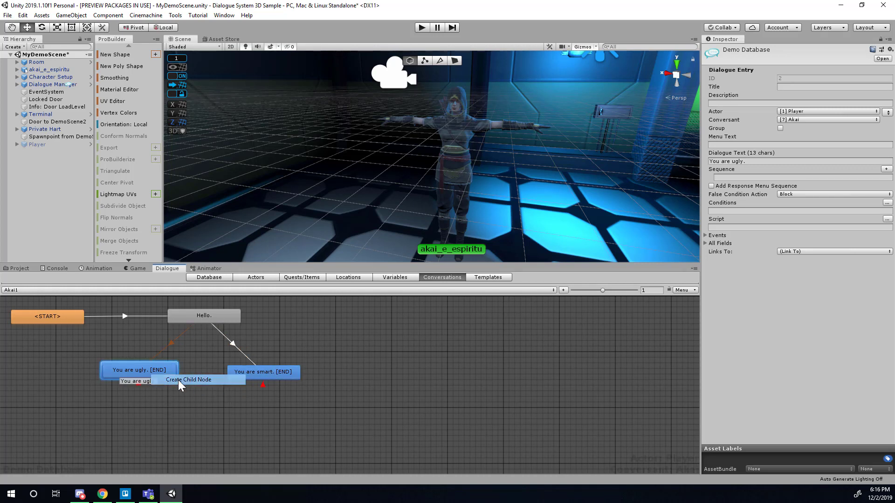
drag(178, 380, 145, 419)
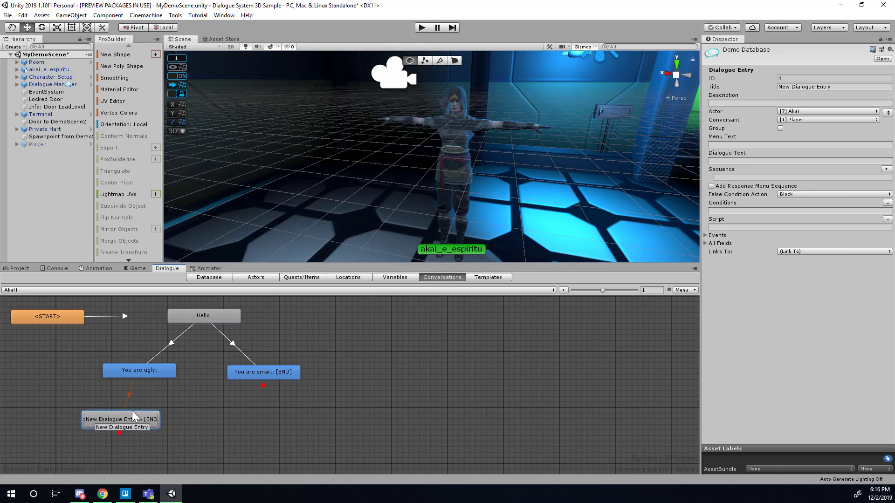
click(736, 144)
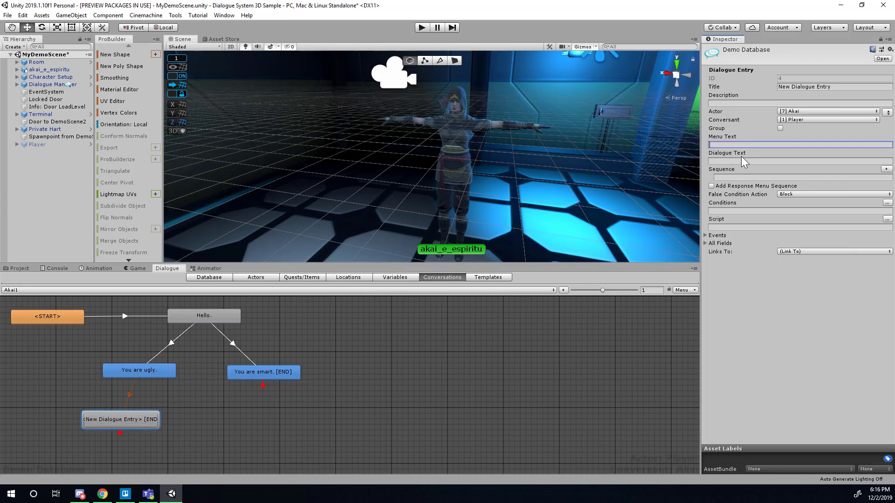
click(744, 162)
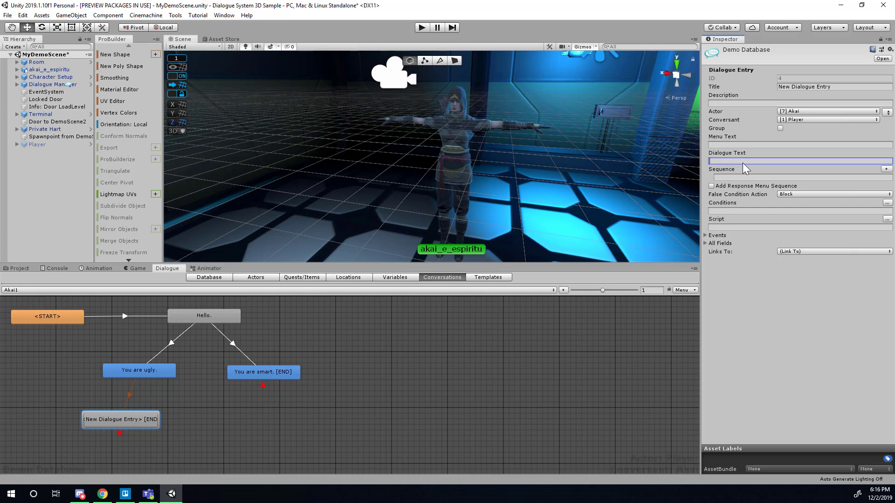
text(Screw you.)
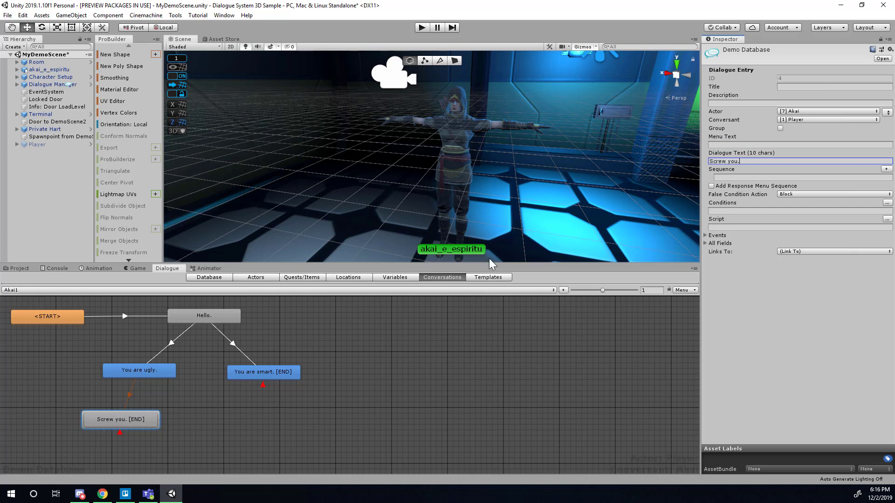
Step: Add a child node below the "You are smart." reply with the dialogue text "Thanks!"
click(312, 398)
click(278, 376)
right_click(279, 377)
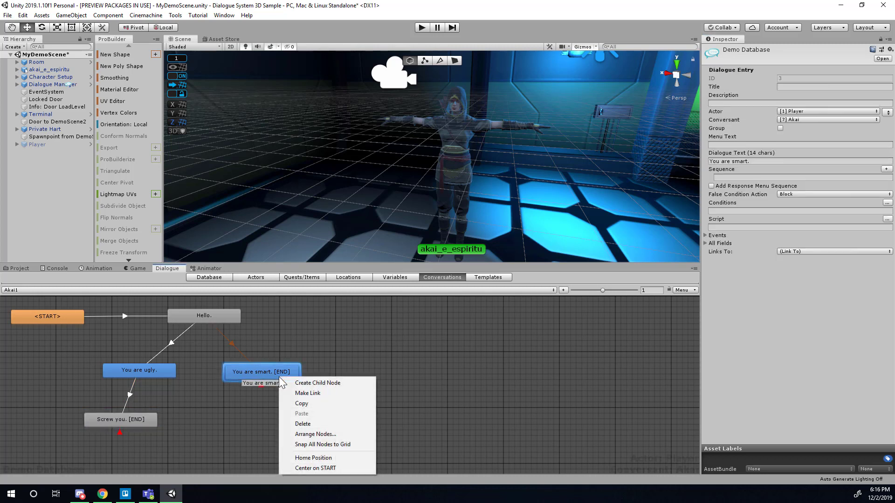
click(309, 383)
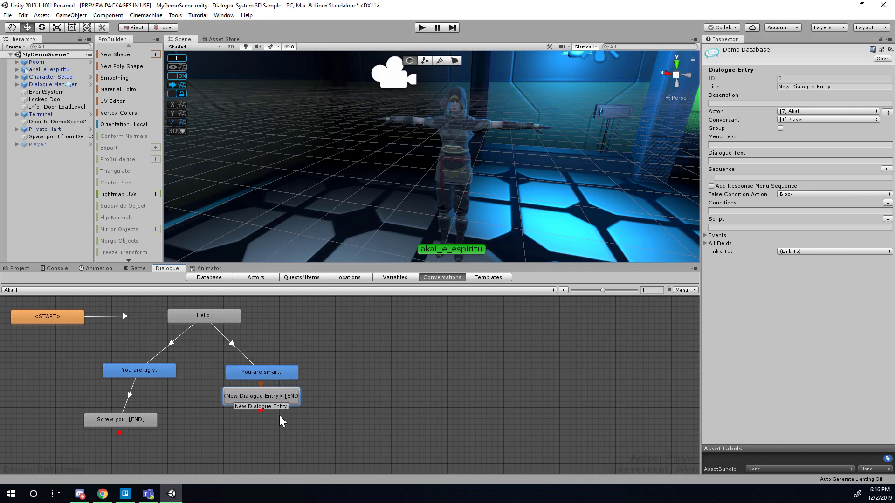
drag(278, 415, 276, 443)
click(746, 161)
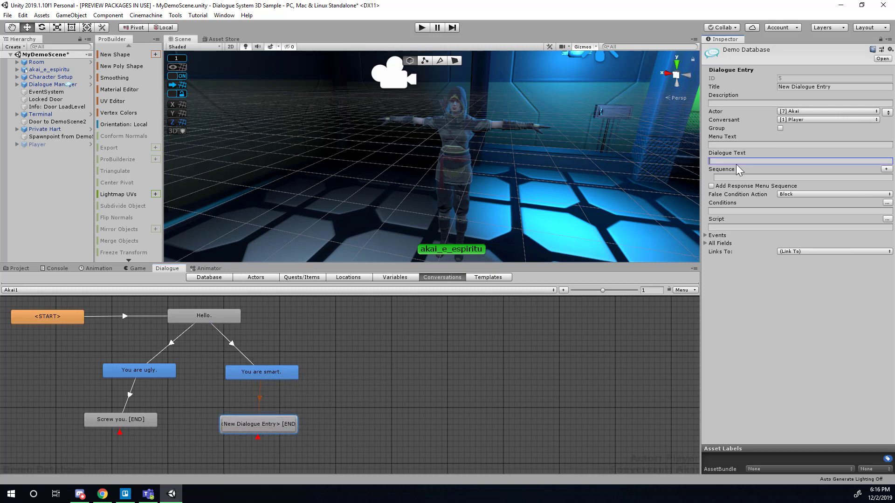
text(Thanks!)
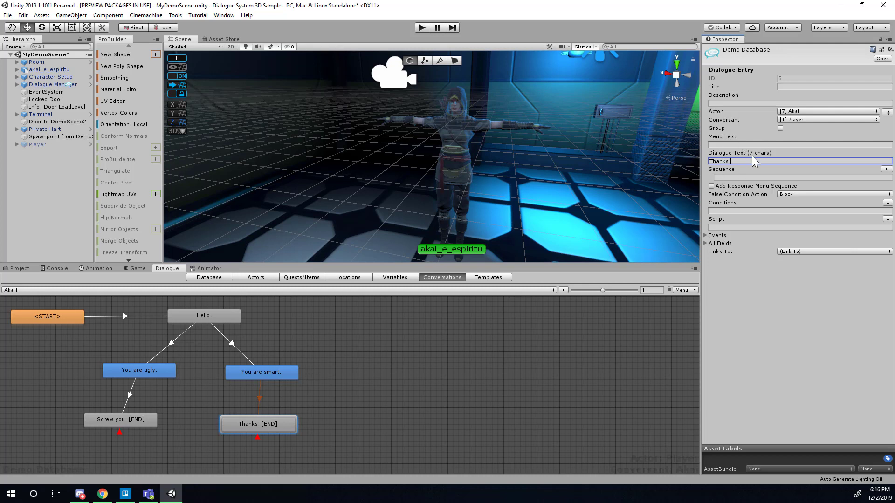
Step: Examine the Menu Text and Dialogue Text fields of the "You are smart." reply
click(280, 370)
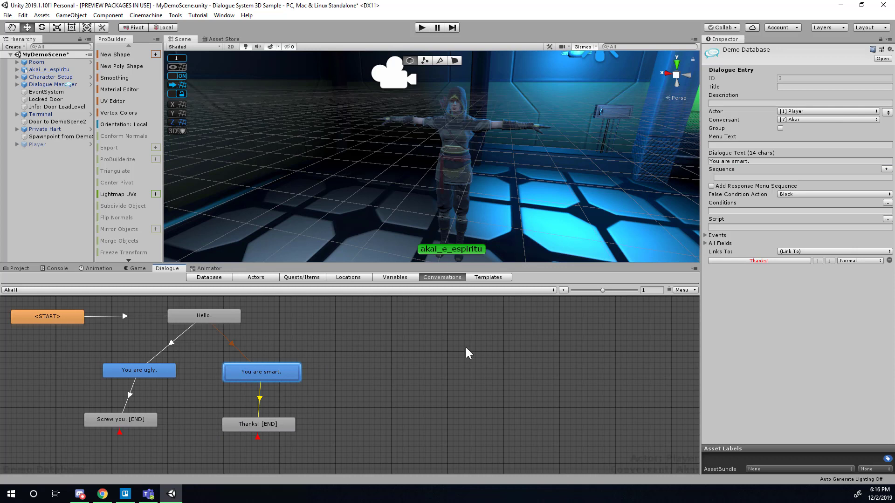
click(736, 145)
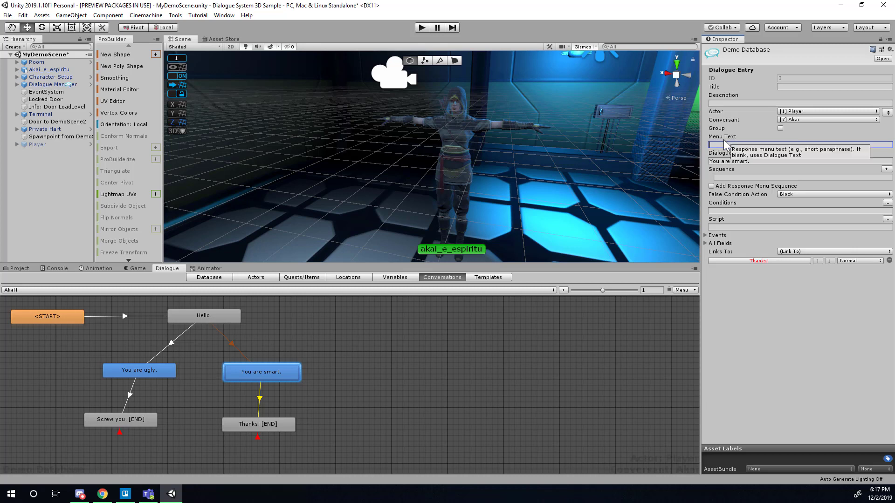
mouse_move(724, 161)
mouse_down()
mouse_move(766, 166)
mouse_move(709, 162)
mouse_up()
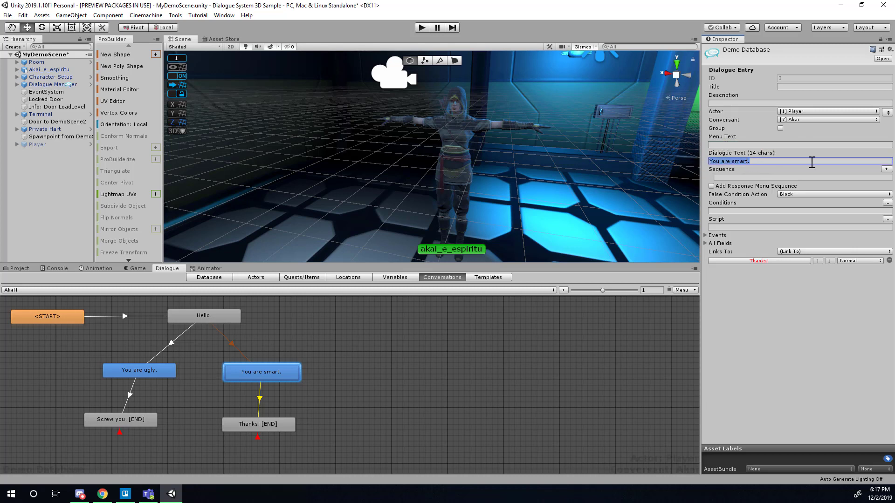
click(740, 144)
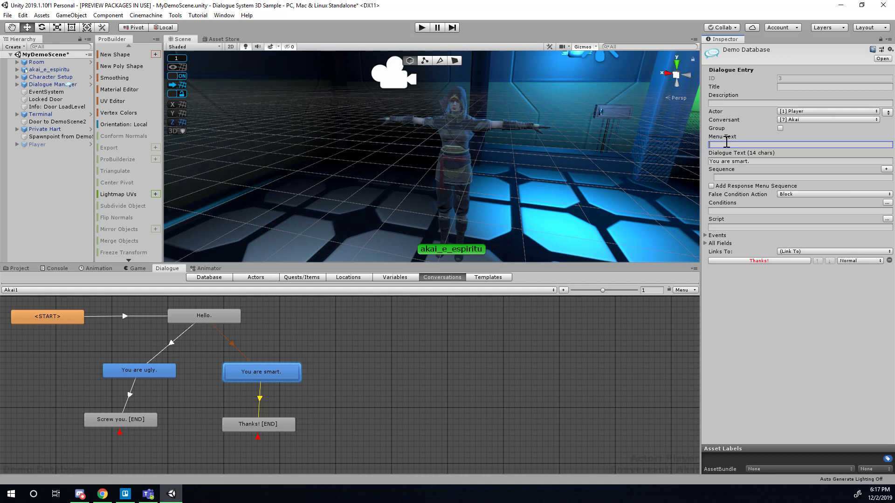
click(715, 161)
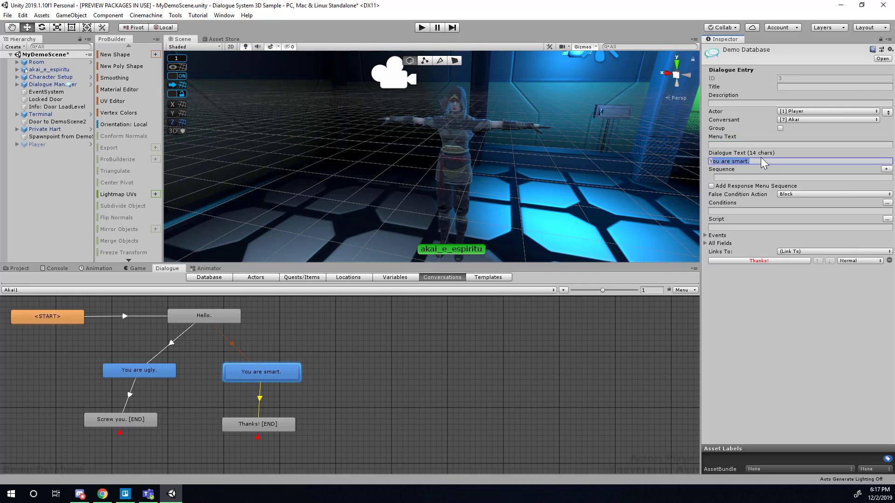
click(741, 144)
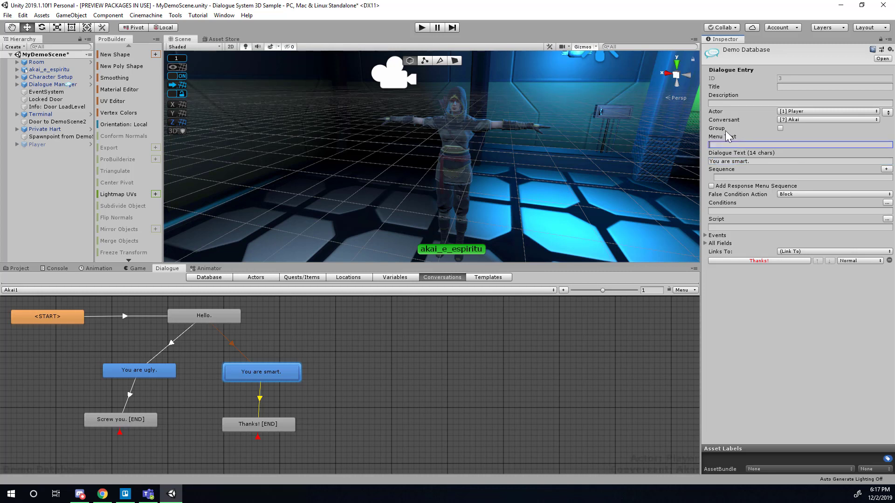
click(798, 162)
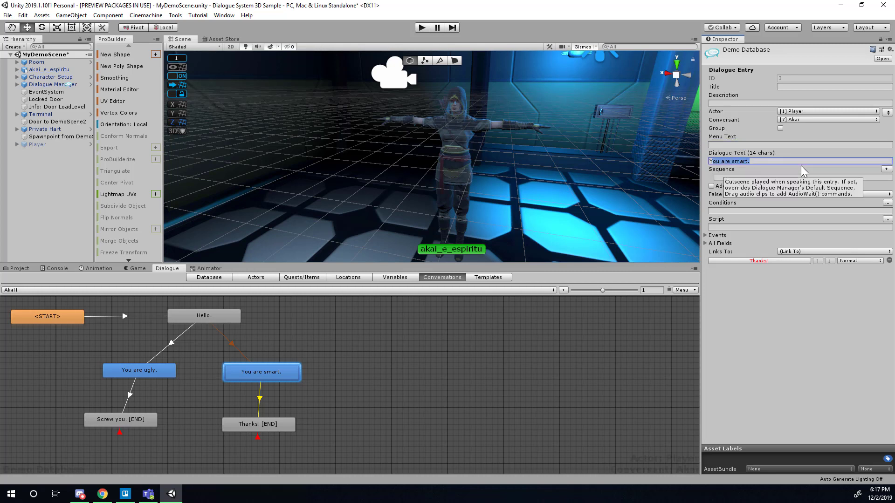
click(526, 357)
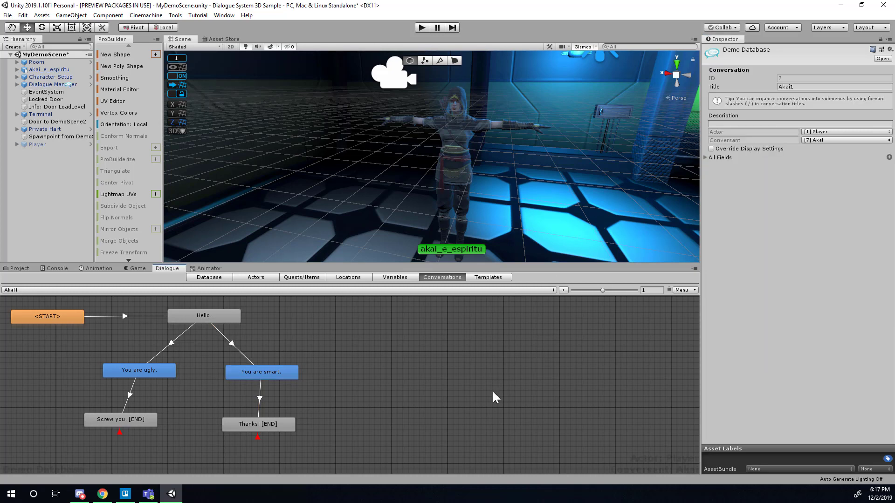
Step: Set the conversation started by akai_e_espiritu's Dialogue System Trigger to Akai1
click(462, 136)
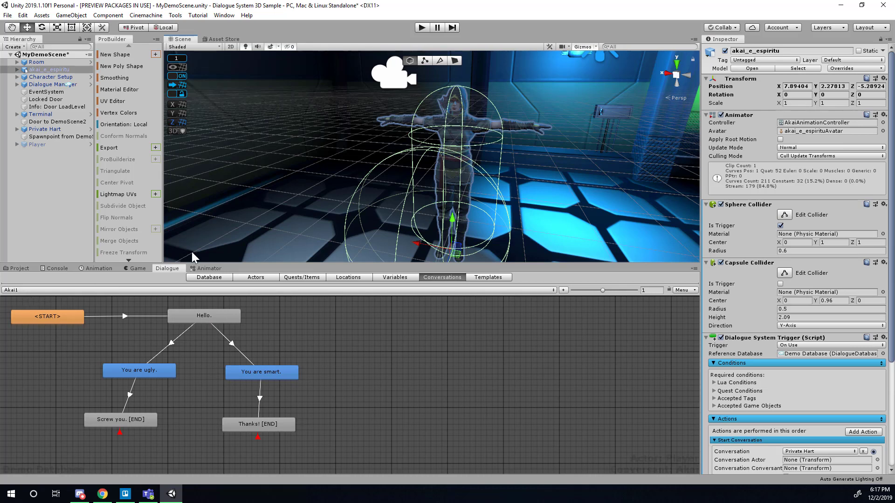
scroll(779, 296, down, 5)
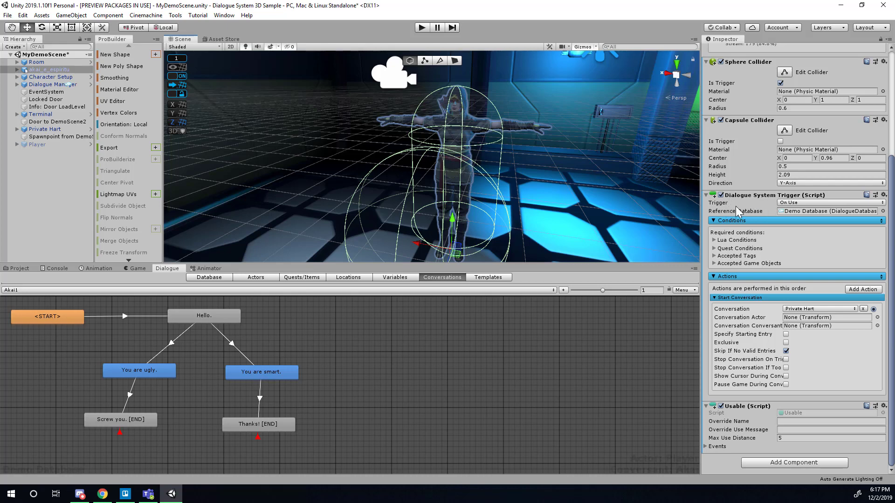
click(811, 213)
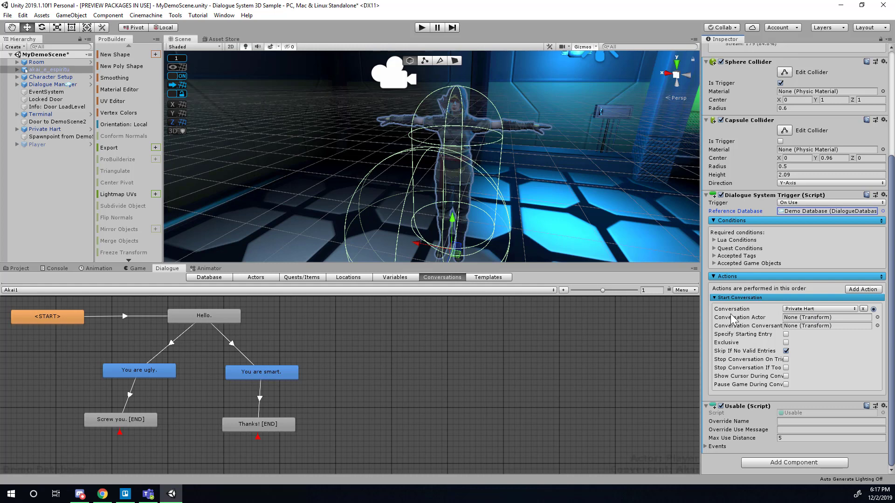
click(820, 309)
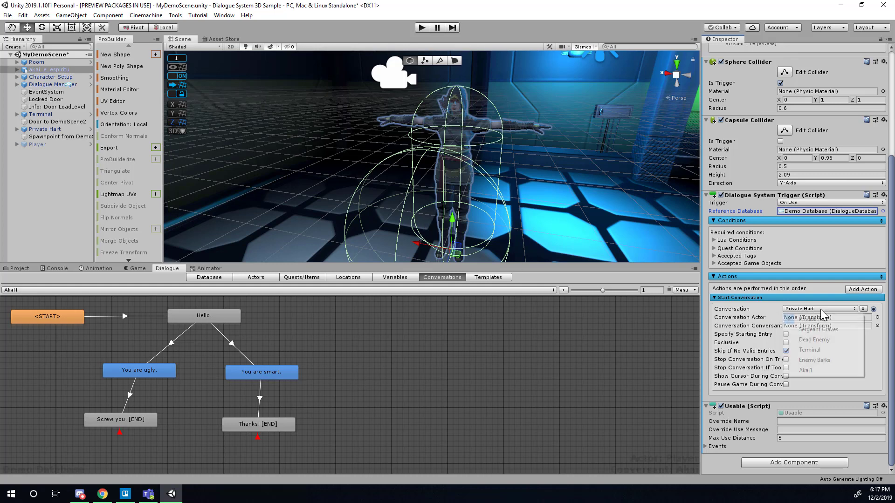
click(818, 371)
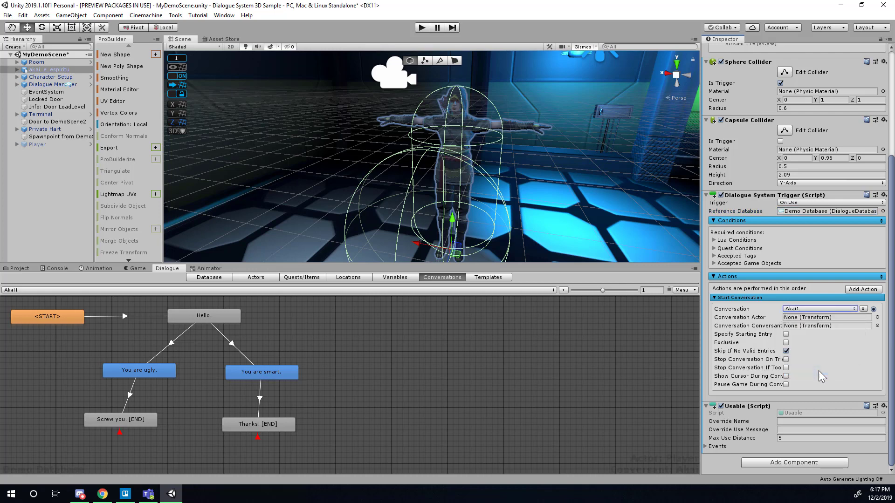
Step: Play-test the scene by walking to akai_e_espiritu, starting the conversation and answering "You are smart.", and stop play mode
click(422, 28)
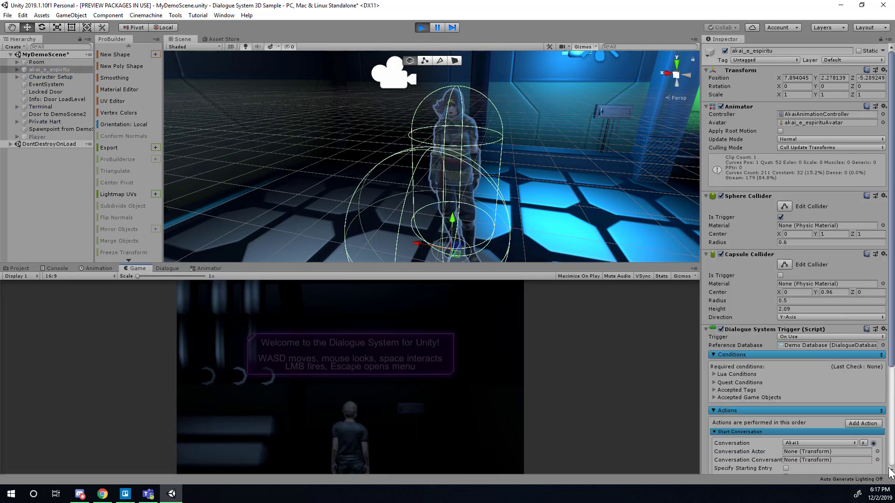
key(a)
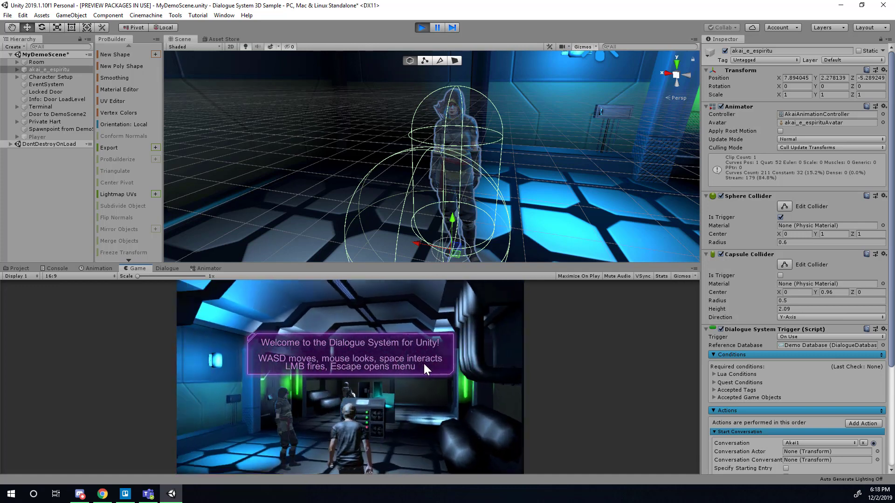
key(w)
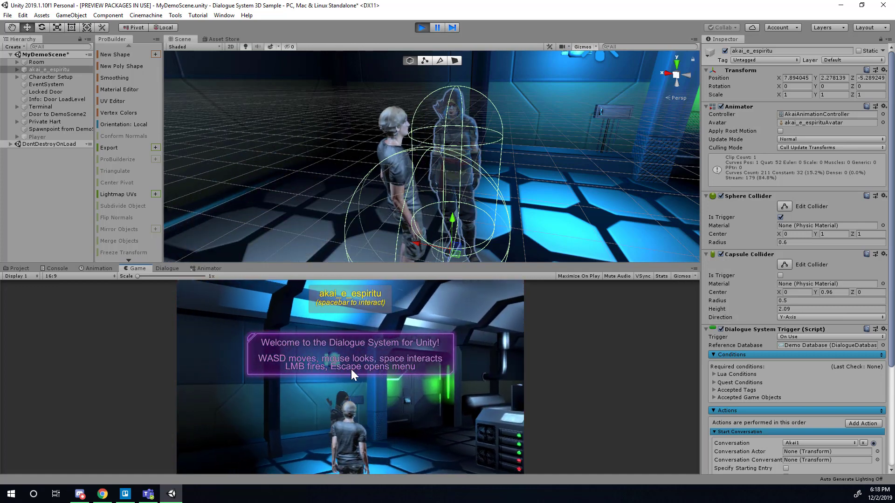
key(d)
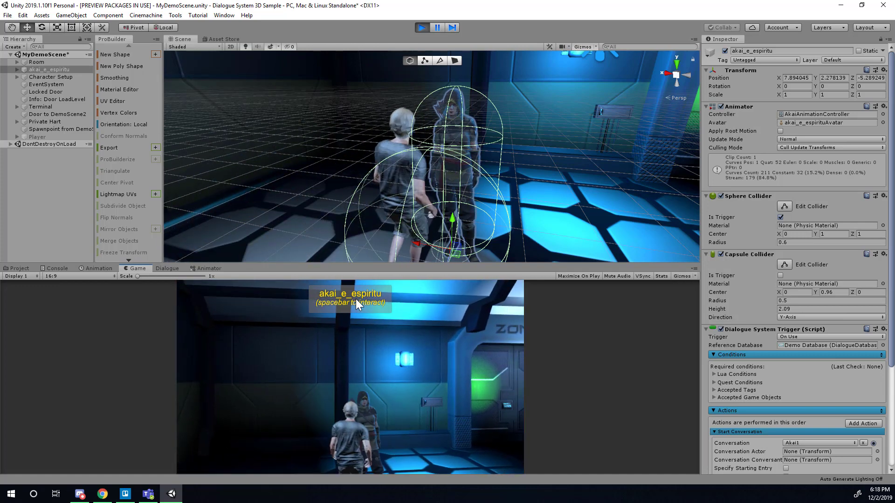
key(space)
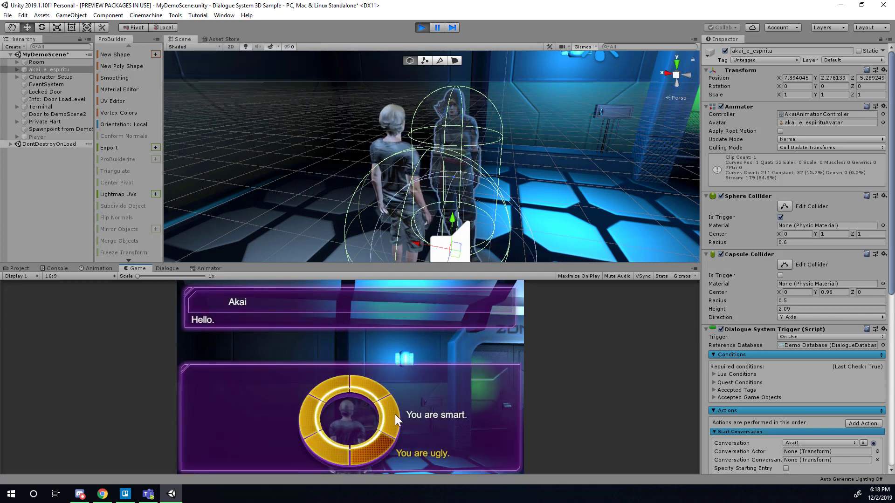
click(396, 410)
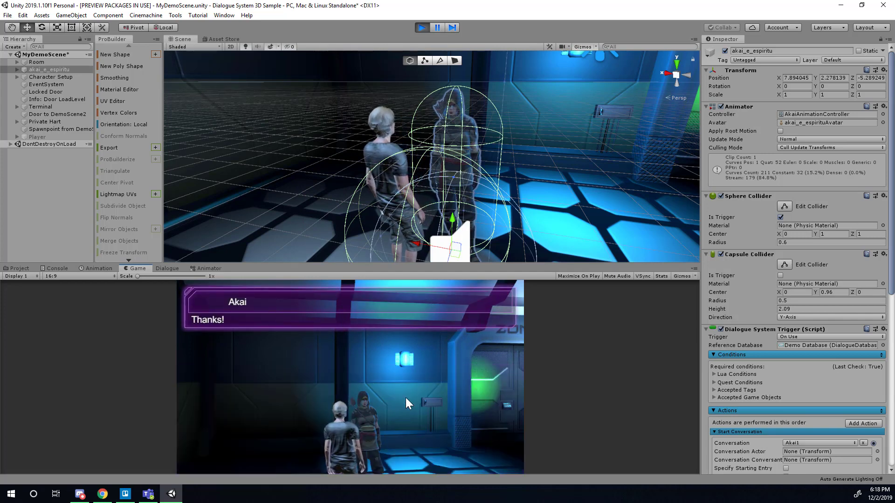
key(s)
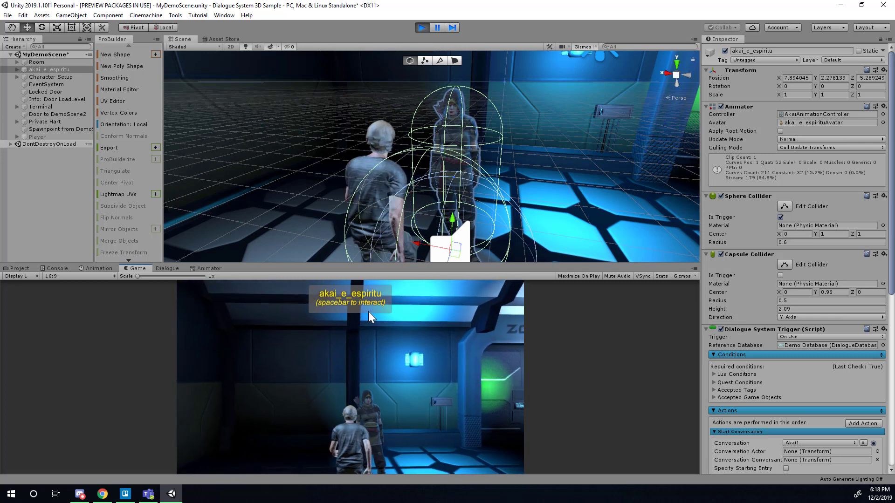
click(421, 28)
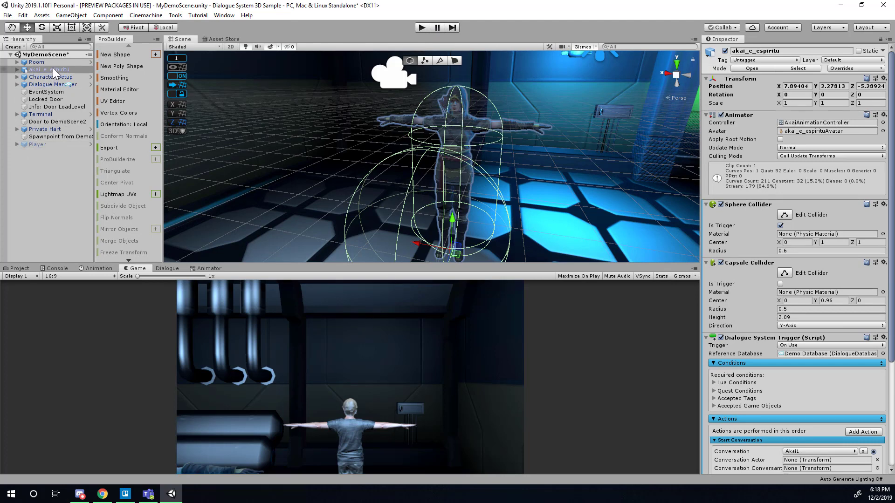
Step: Set the Override Name in akai_e_espiritu's Usable component to "Akai", checking Private Hart's components for comparison
click(52, 68)
scroll(820, 350, down, 5)
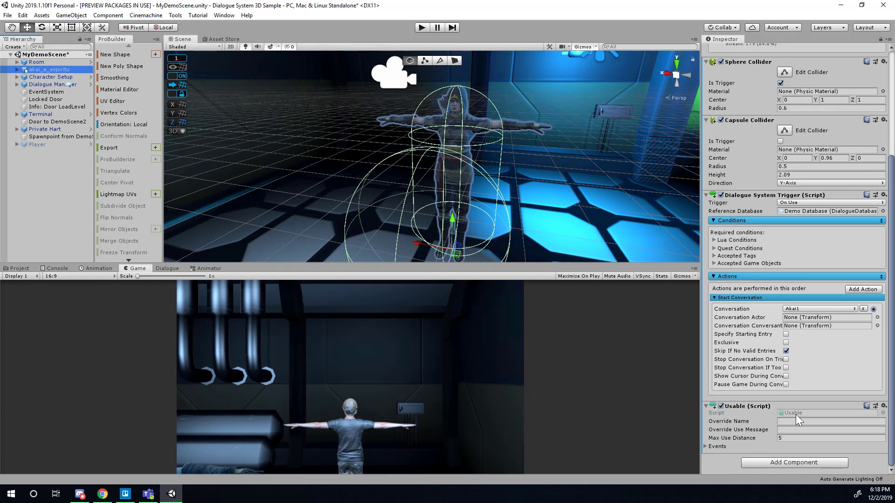
scroll(788, 382, up, 5)
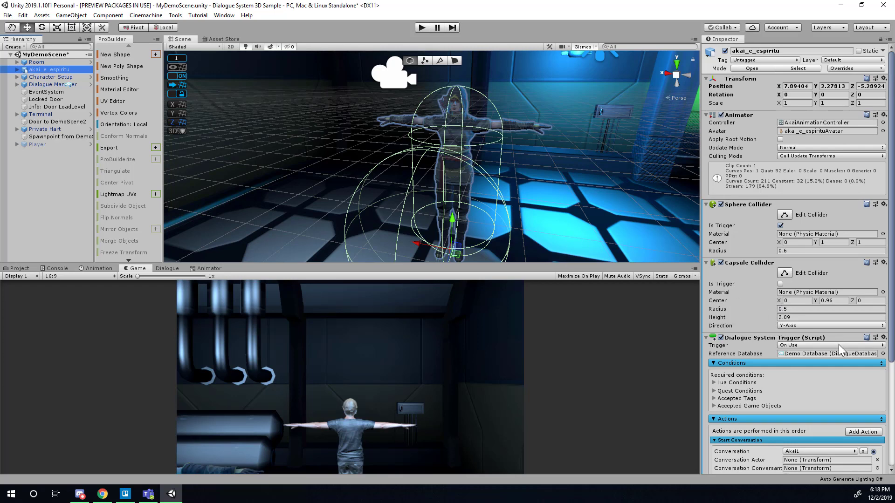
click(787, 52)
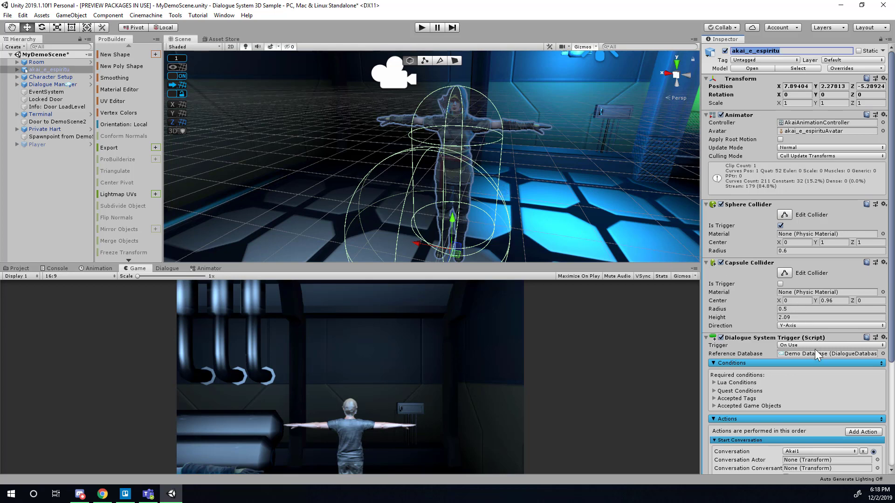
scroll(809, 356, down, 3)
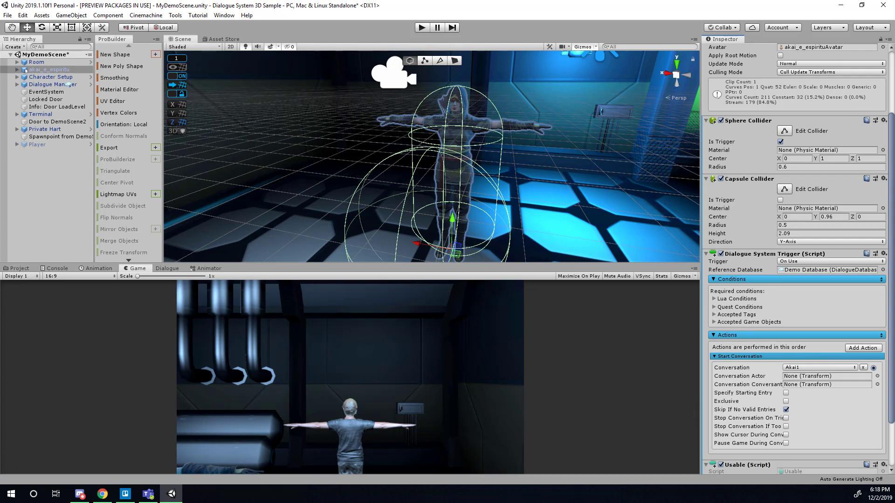
double_click(45, 129)
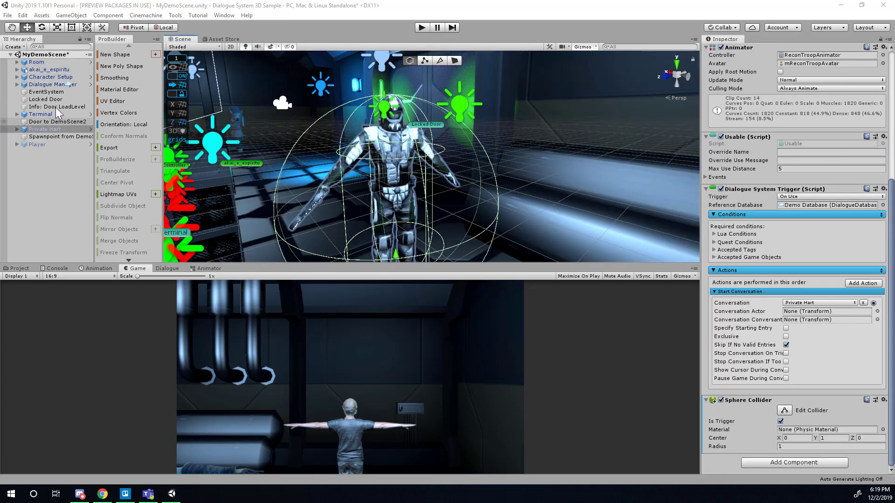
click(49, 69)
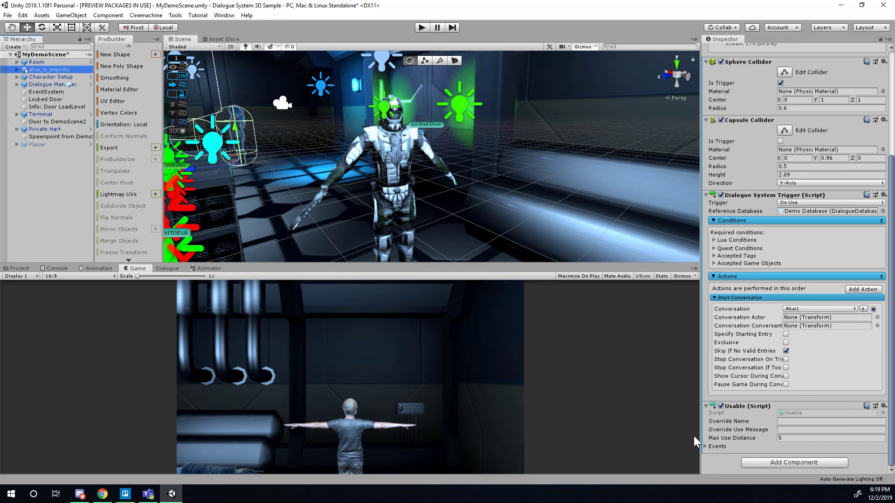
click(785, 422)
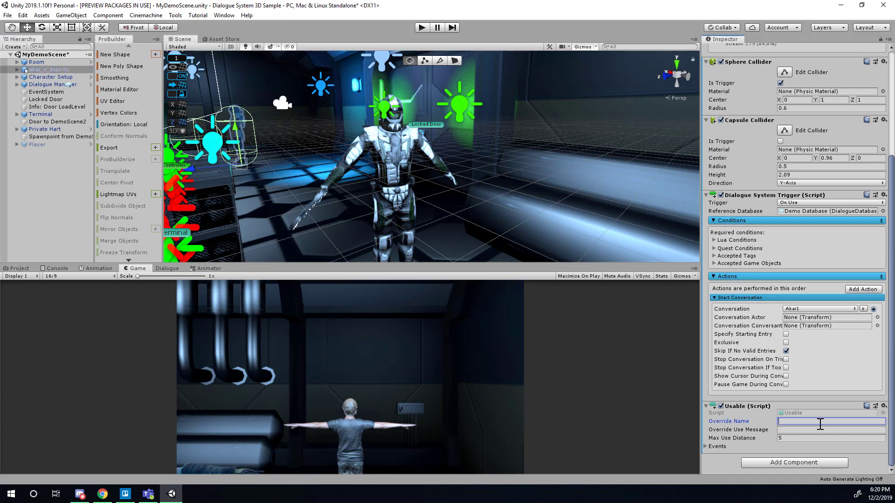
text(Akai)
Step: Play the scene, walk around akai_e_espiritu to check the displayed name, and compare it with the Override Name in the Usable component
click(421, 28)
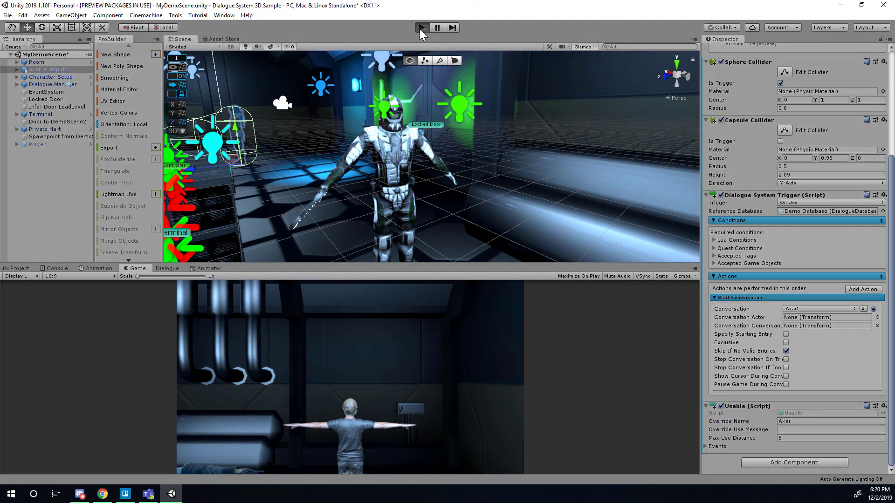
click(420, 28)
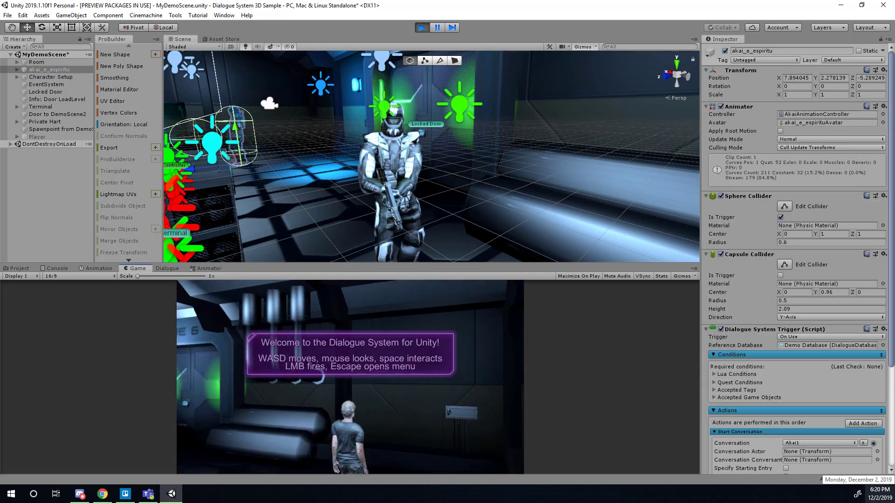
key(w)
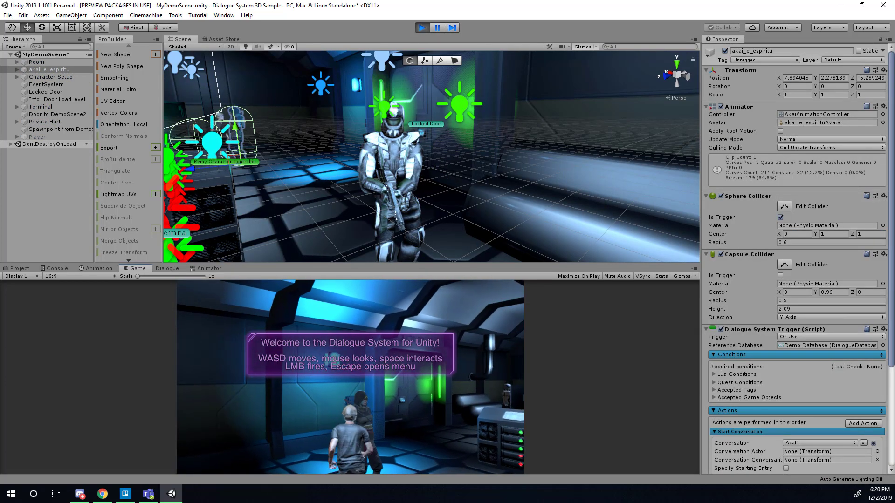
key(w)
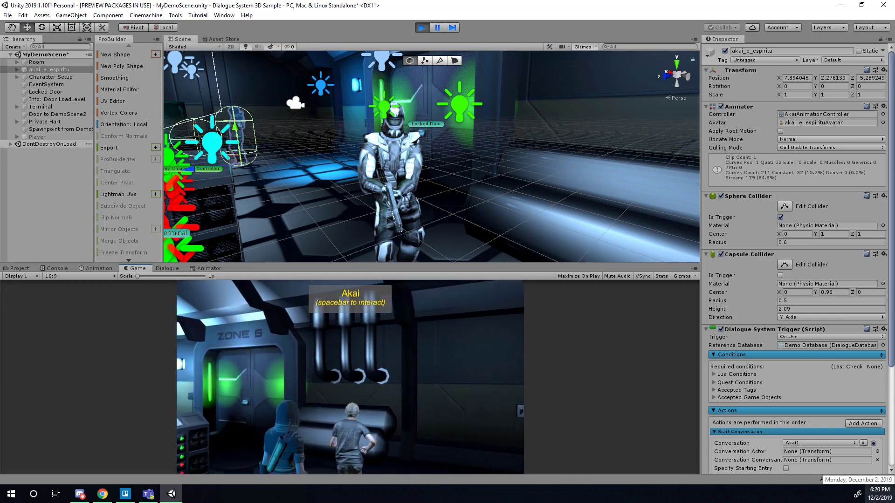
key(w)
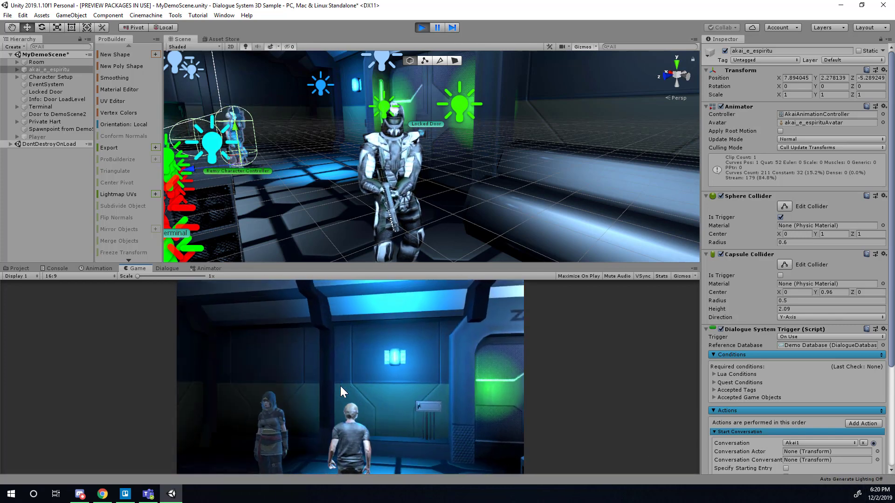
key(d)
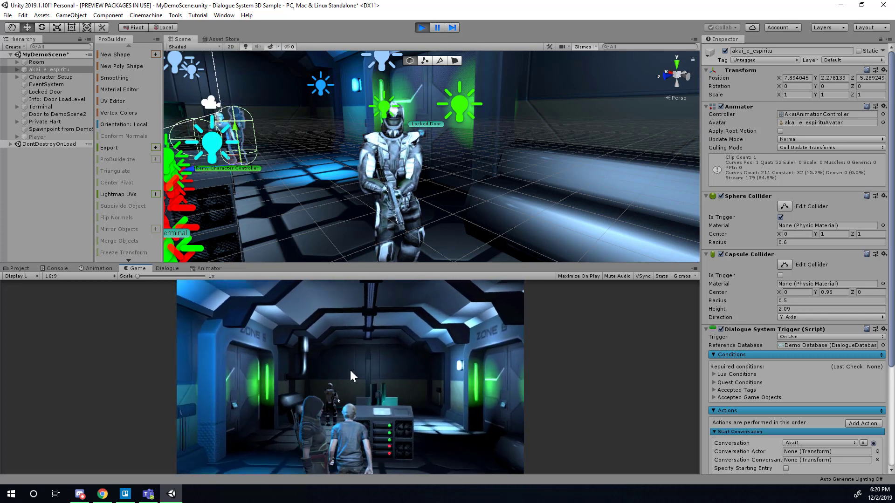
key(s)
key(s)
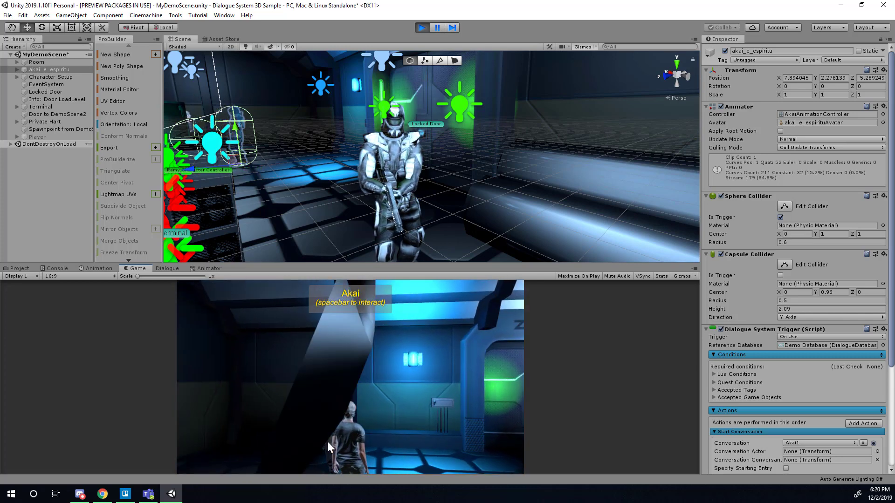
key(w)
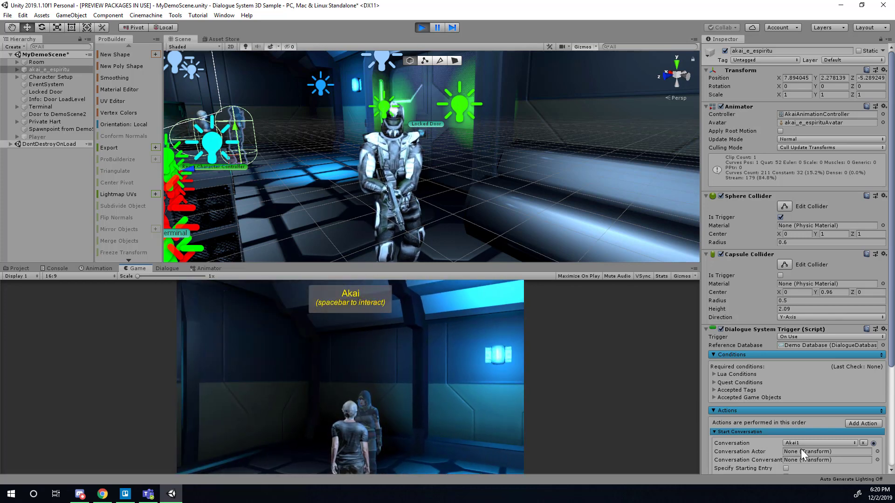
scroll(801, 445, down, 5)
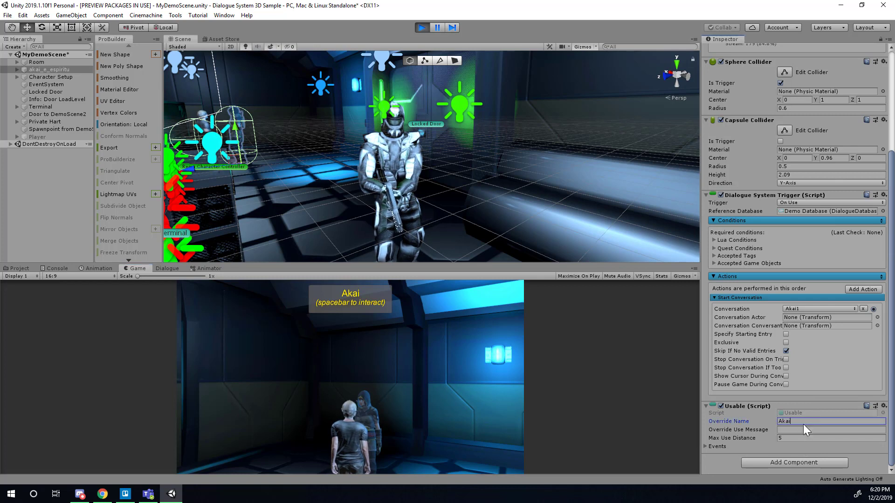
click(804, 422)
click(430, 388)
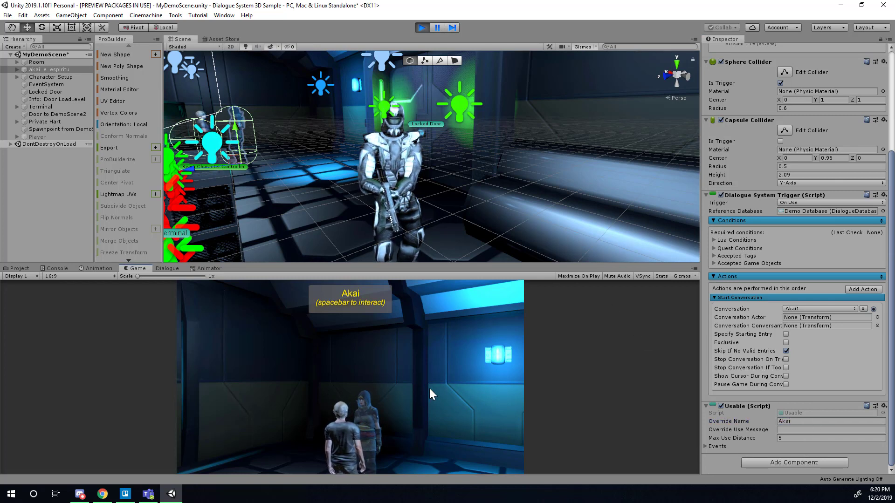
Step: Start the conversation with Akai, answer "You are ugly." and stop play mode
key(space)
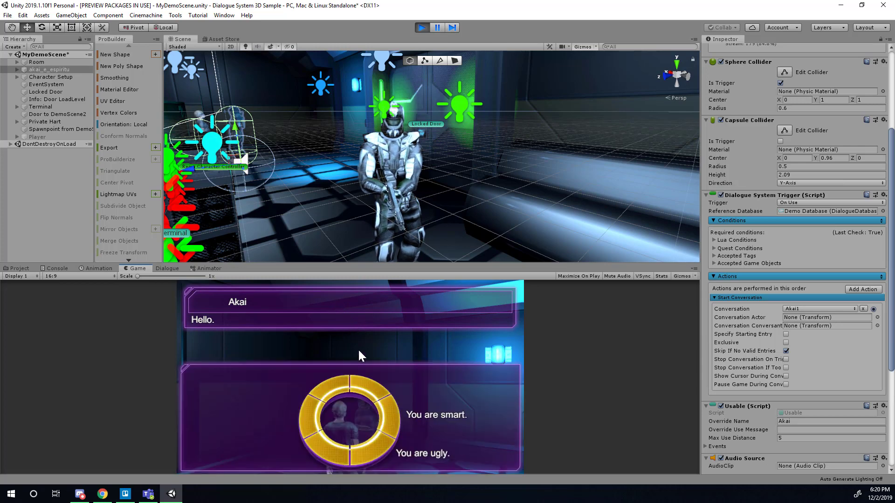
click(378, 452)
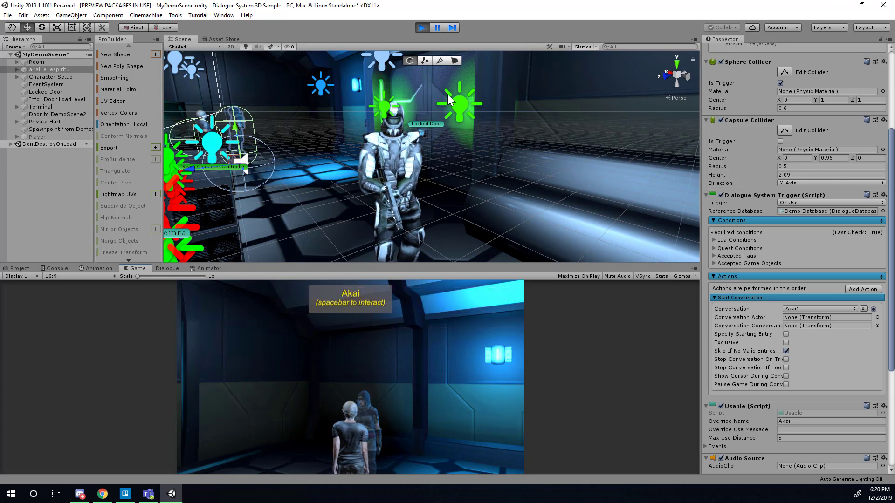
click(423, 27)
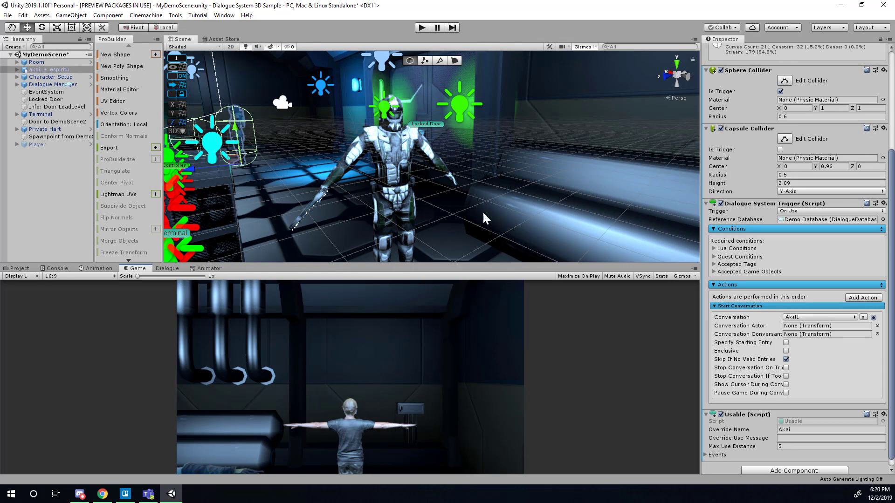
alt+drag(485, 218, 563, 192)
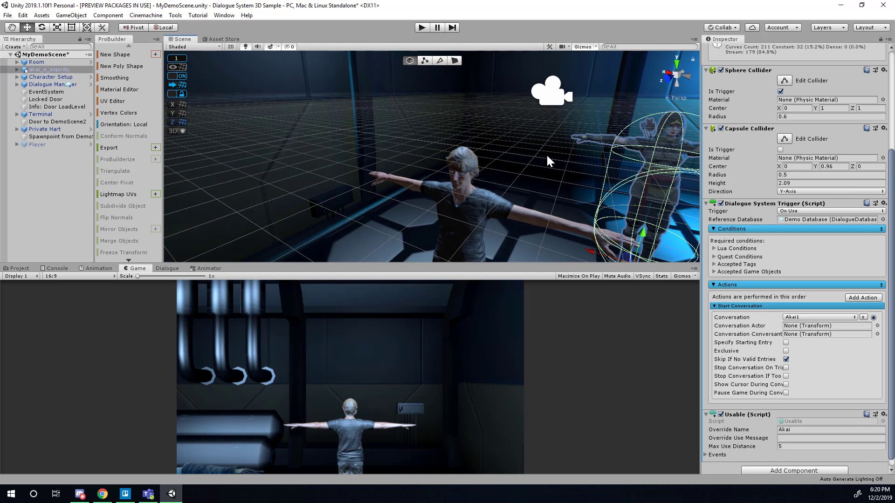
Step: Switch to Mixamo in the browser and list all characters by clearing the "idle" search
click(103, 495)
click(169, 9)
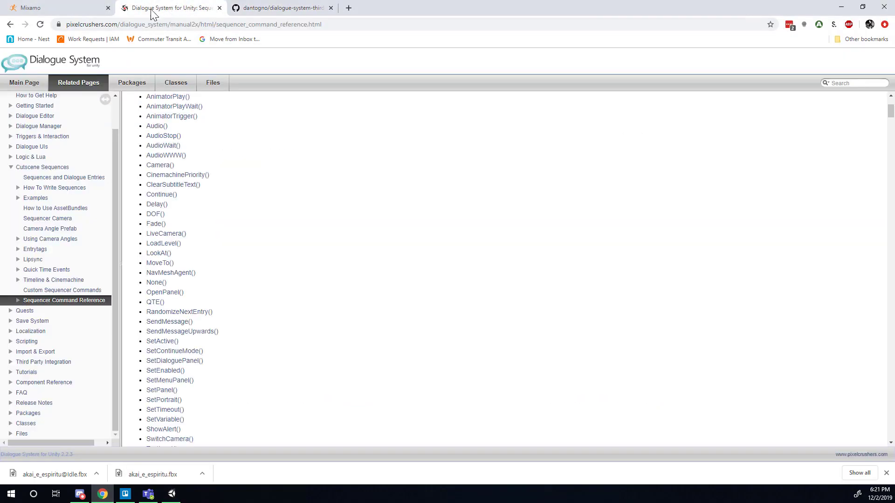
click(56, 8)
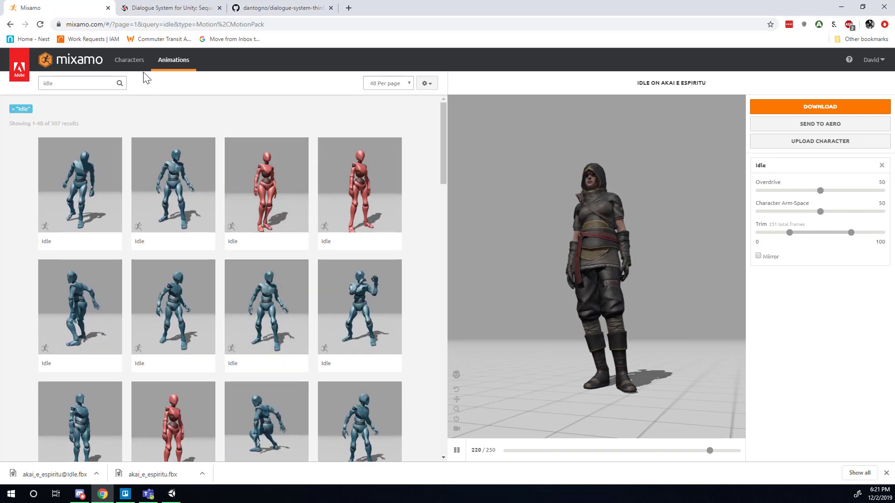
click(133, 61)
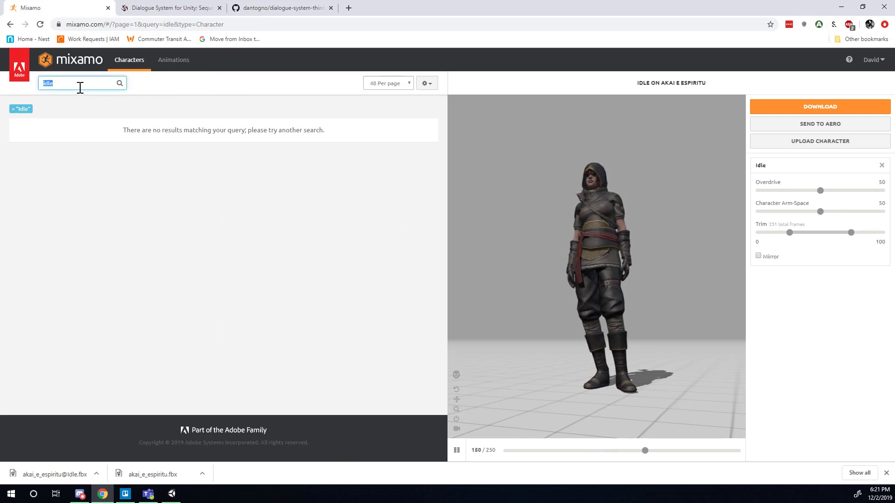
key(BackSpace)
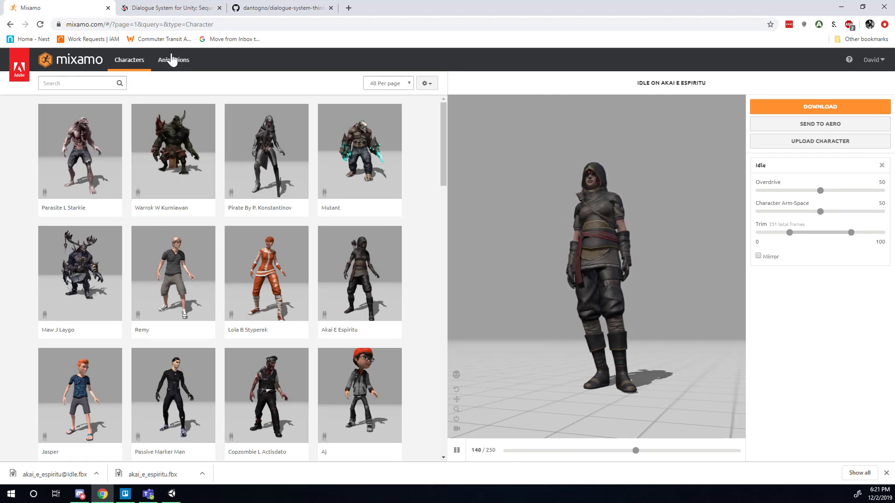
Step: Browse the Mixamo character library for another character, declining the switch to Maria W/Prop J J Ong
scroll(245, 222, down, 6)
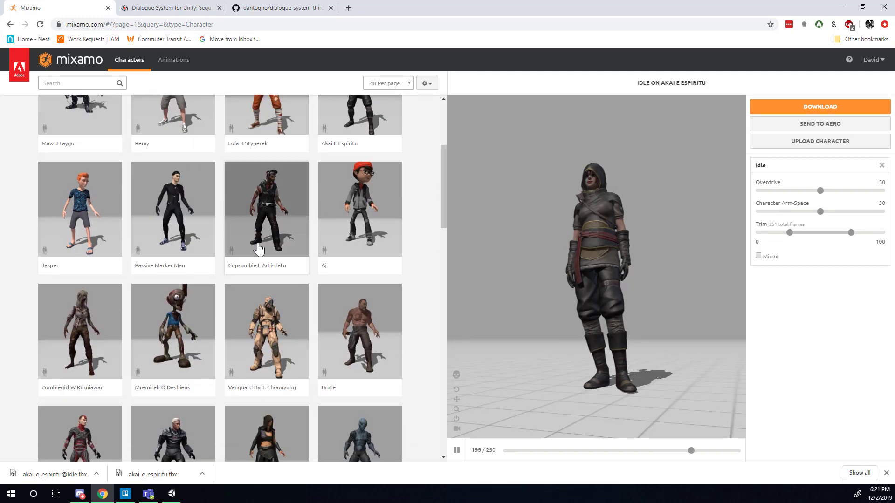
scroll(256, 252, down, 6)
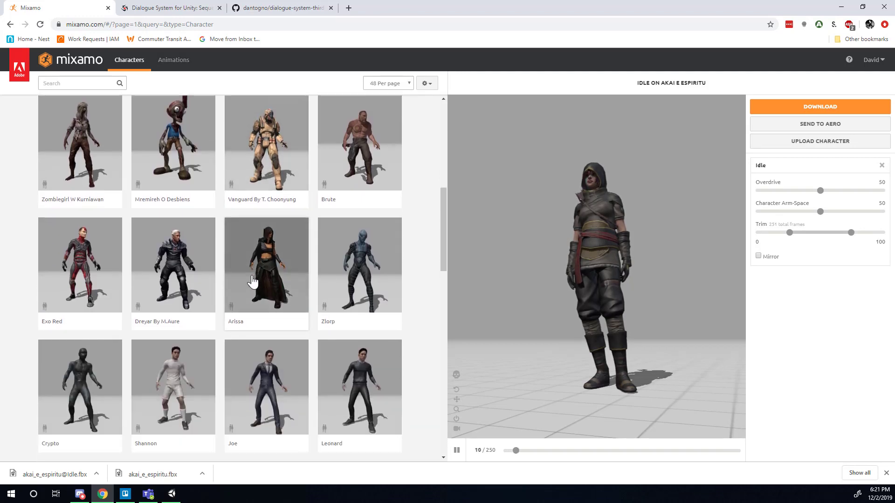
scroll(201, 336, down, 4)
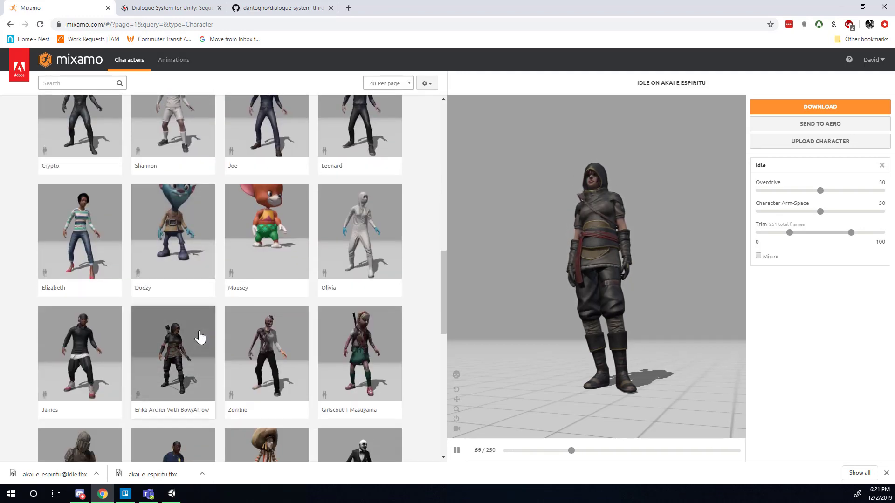
scroll(225, 349, down, 6)
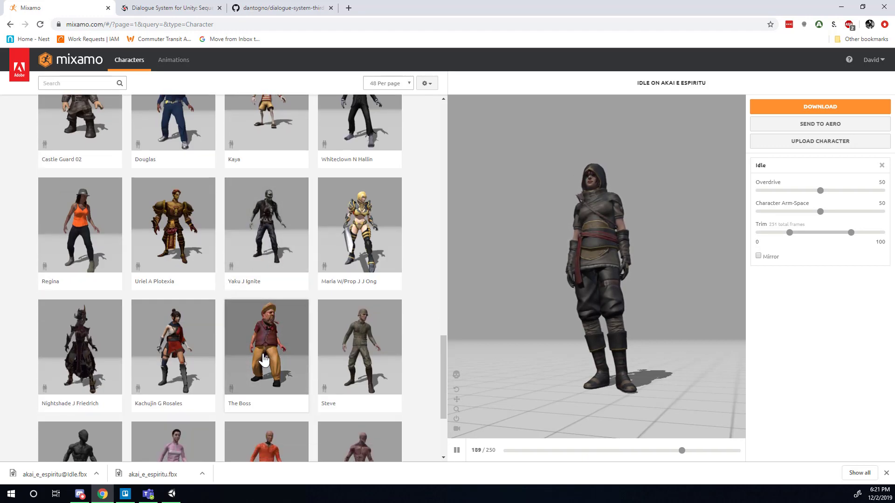
click(366, 228)
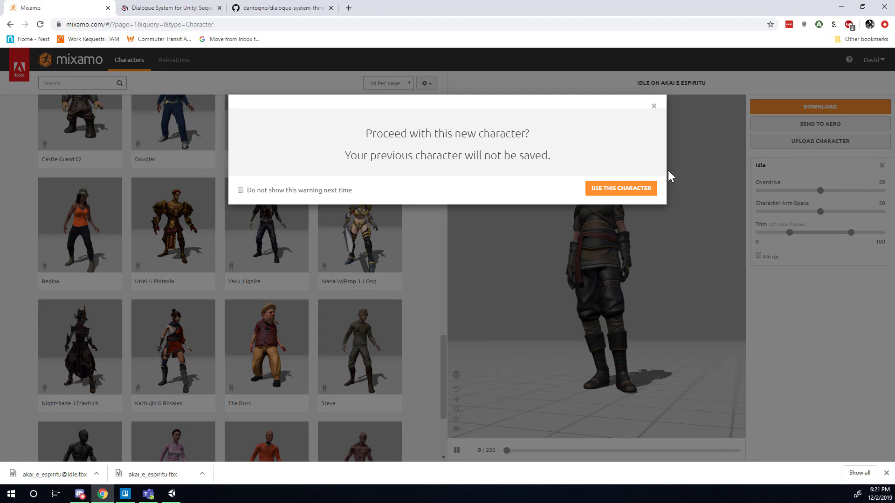
click(654, 108)
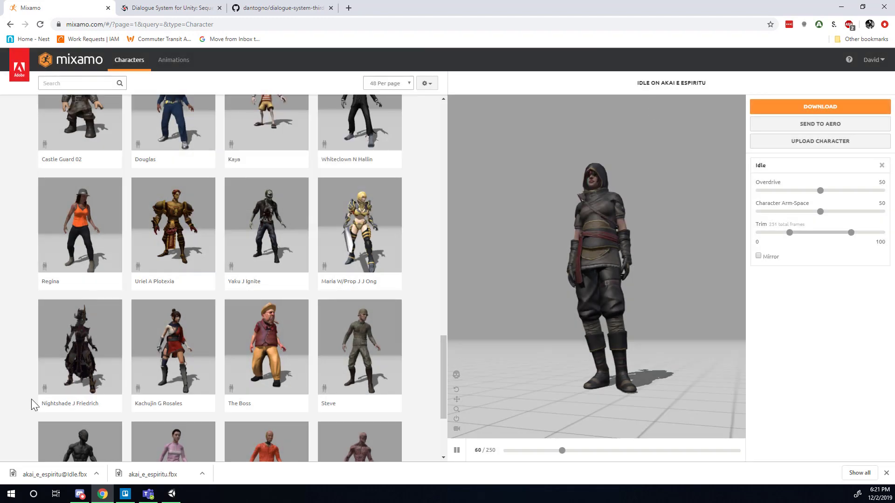
scroll(280, 326, down, 3)
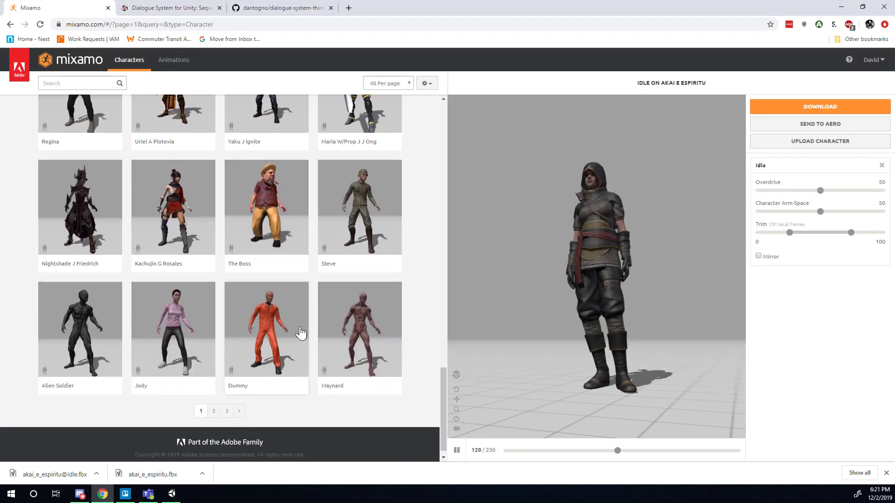
scroll(301, 332, up, 10)
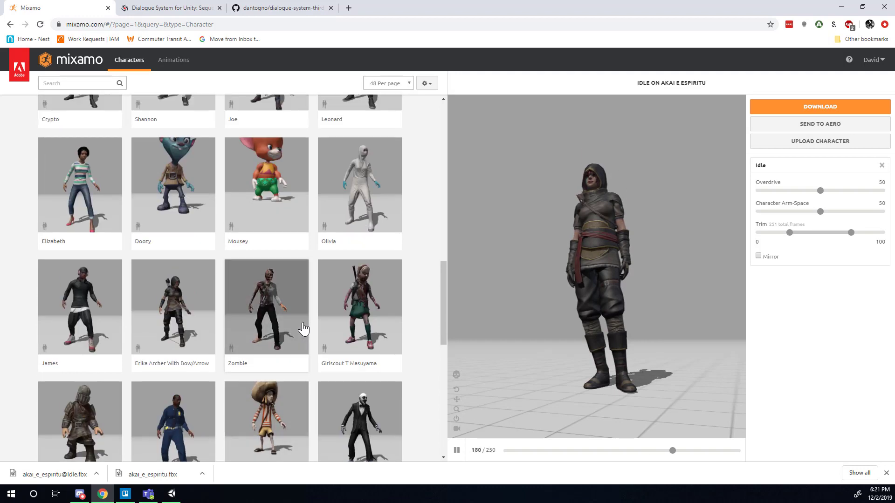
scroll(299, 335, up, 2)
scroll(296, 340, down, 2)
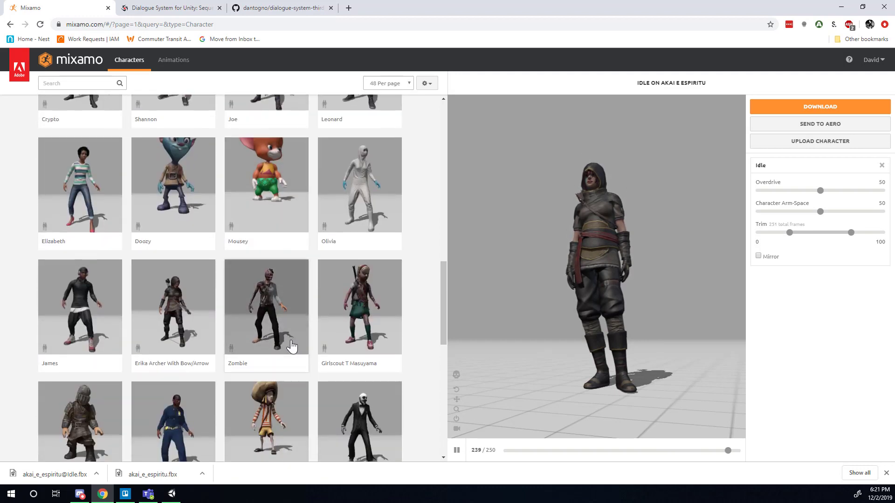
scroll(284, 354, up, 1)
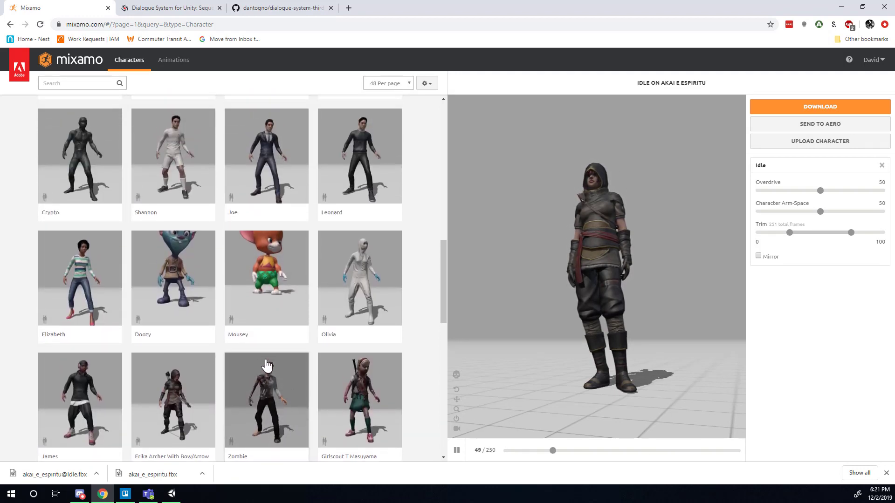
scroll(175, 293, up, 3)
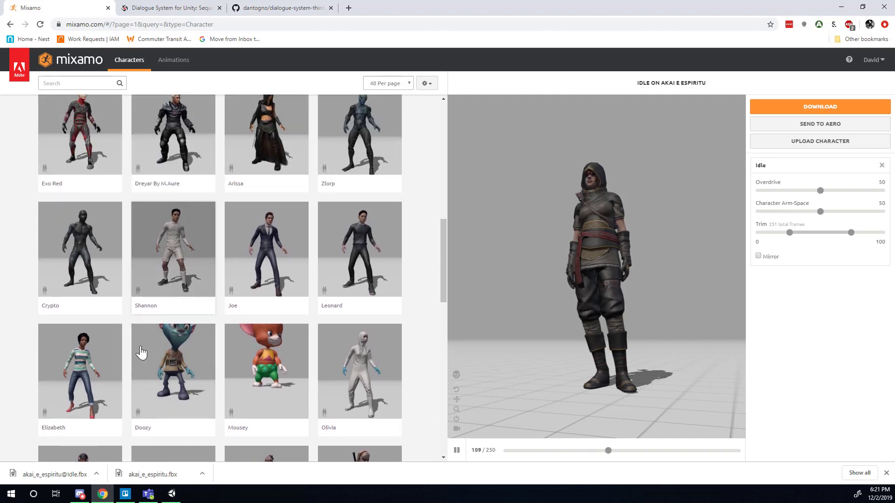
Step: Replace the current Mixamo character with Elizabeth and inspect her Idle animation in the preview
click(104, 359)
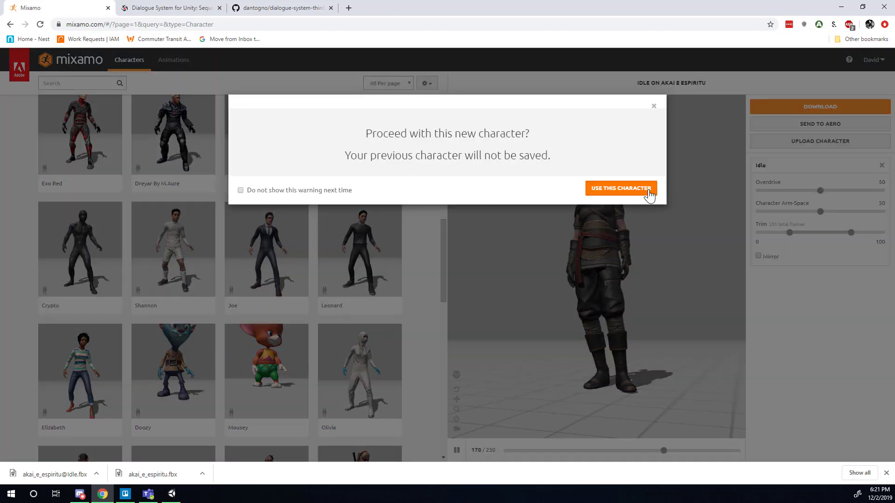
click(621, 189)
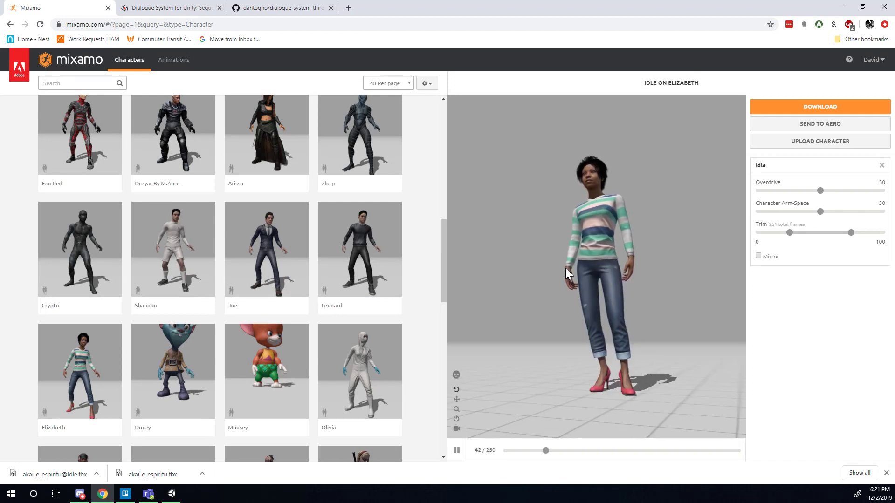
scroll(562, 336, up, 3)
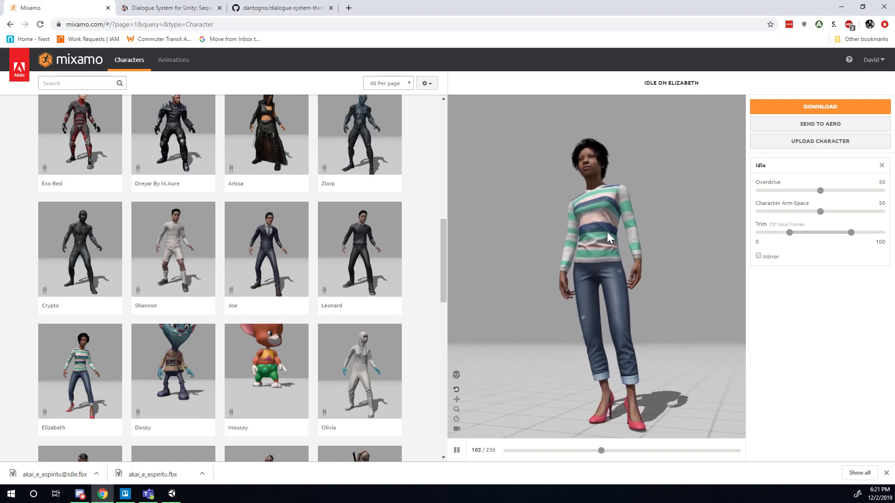
scroll(604, 270, down, 3)
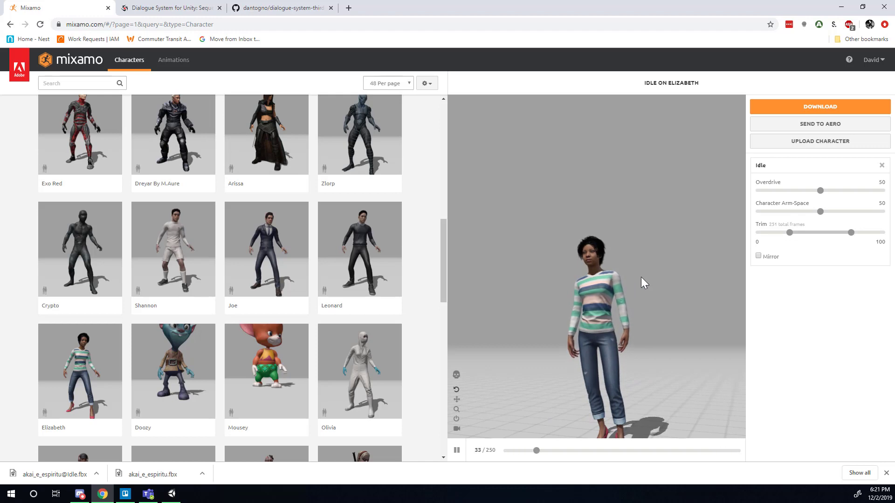
click(847, 107)
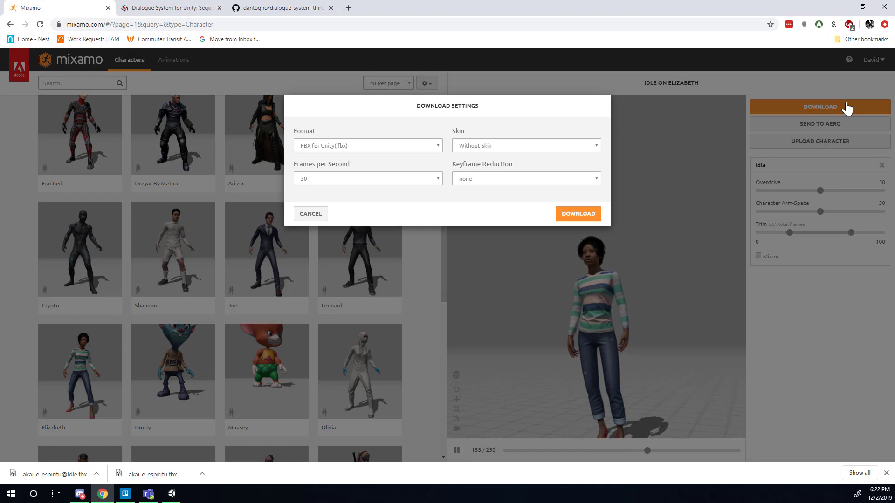
click(560, 151)
click(561, 150)
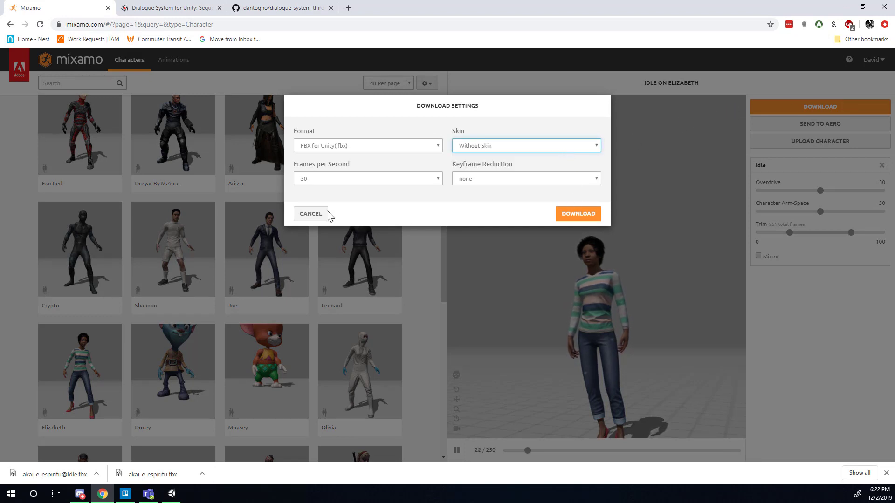
click(311, 214)
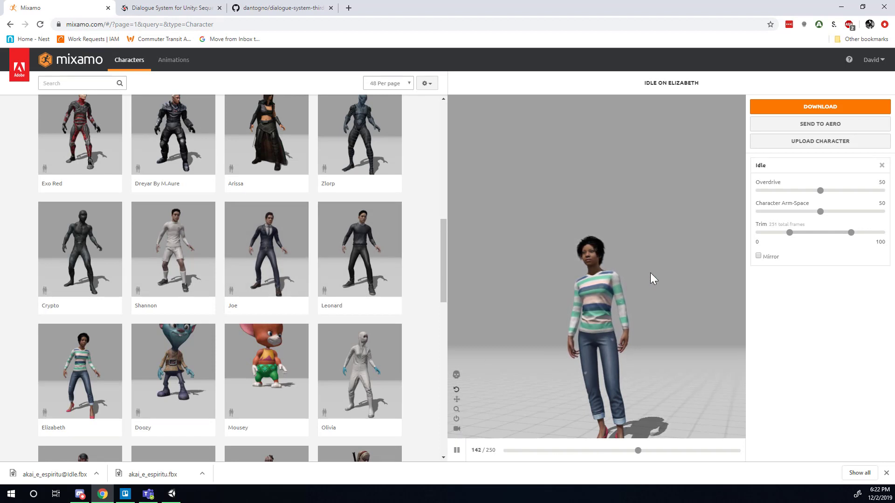
click(181, 66)
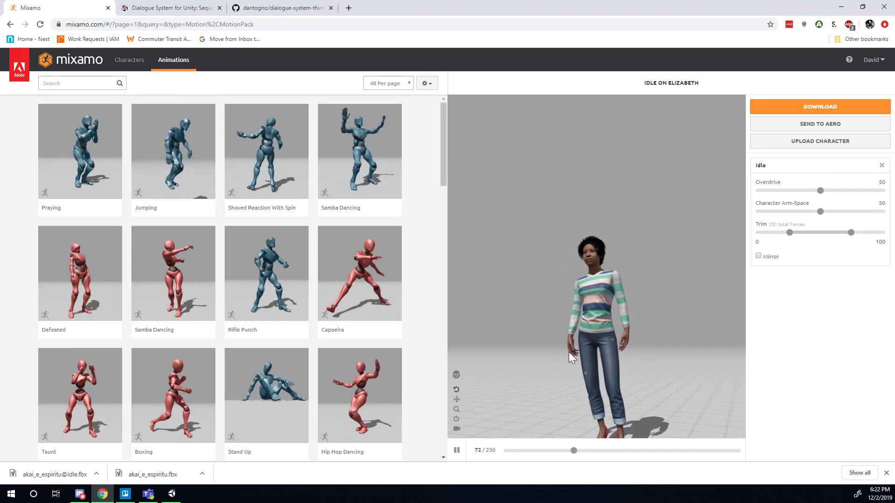
click(130, 60)
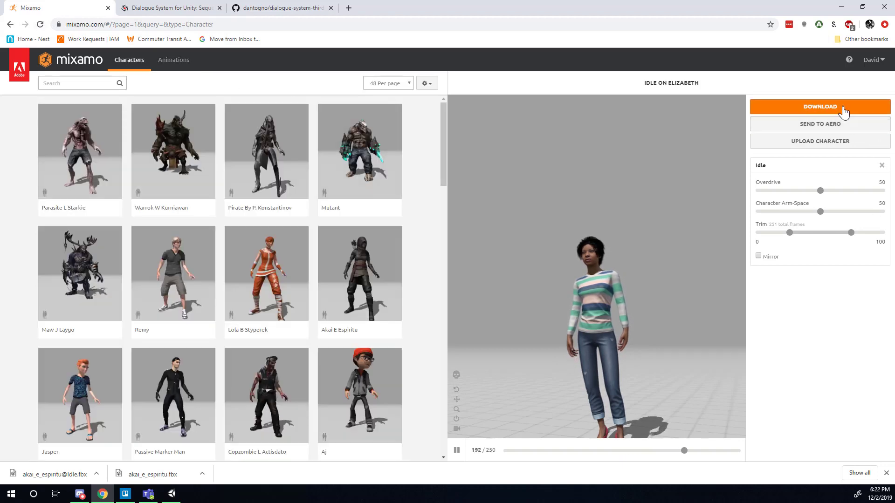
click(844, 110)
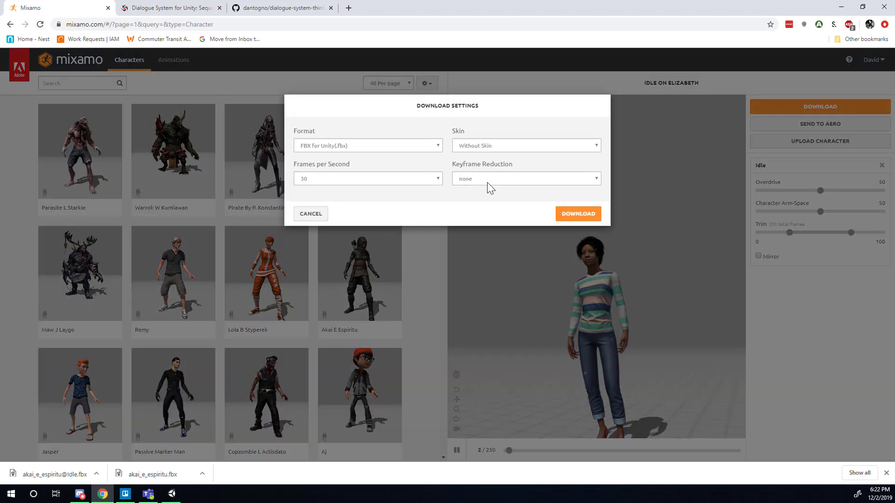
click(508, 148)
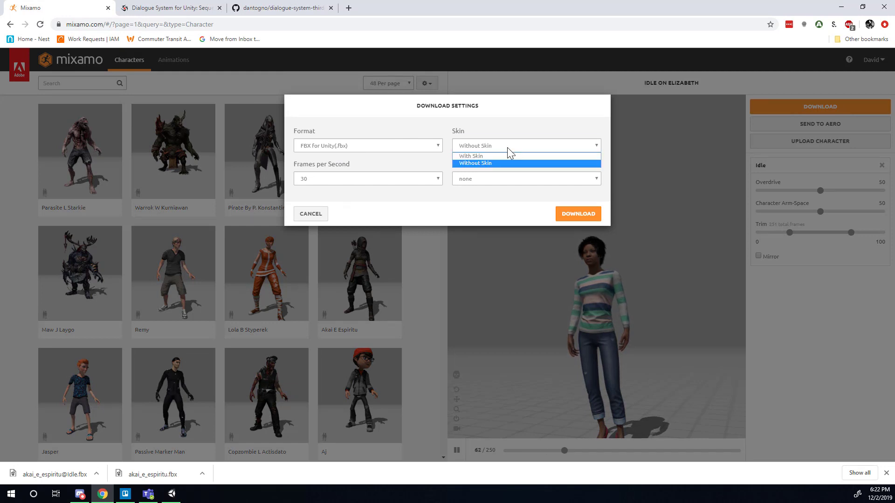
click(507, 147)
click(475, 147)
click(480, 156)
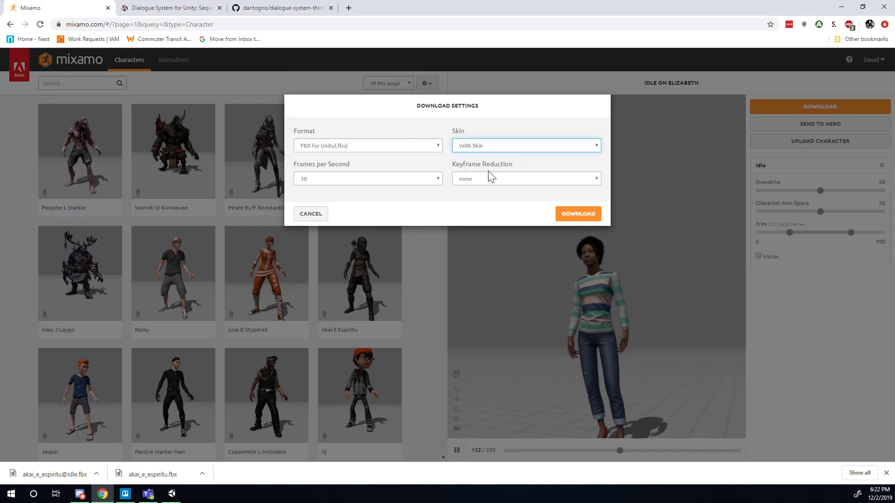
click(491, 179)
click(491, 182)
click(374, 147)
click(374, 147)
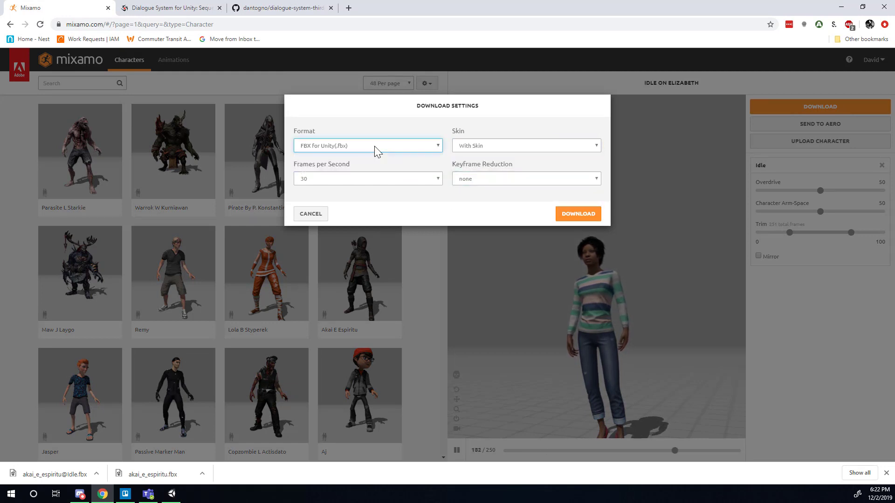
click(375, 146)
click(359, 163)
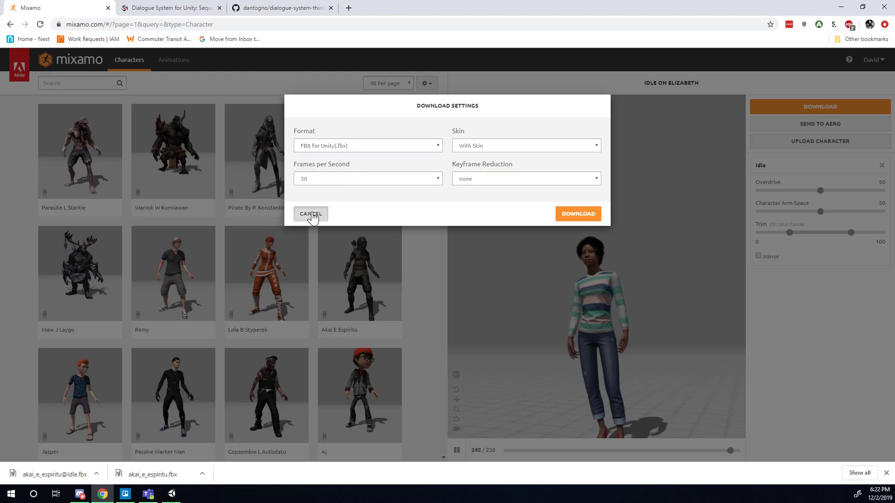
click(311, 215)
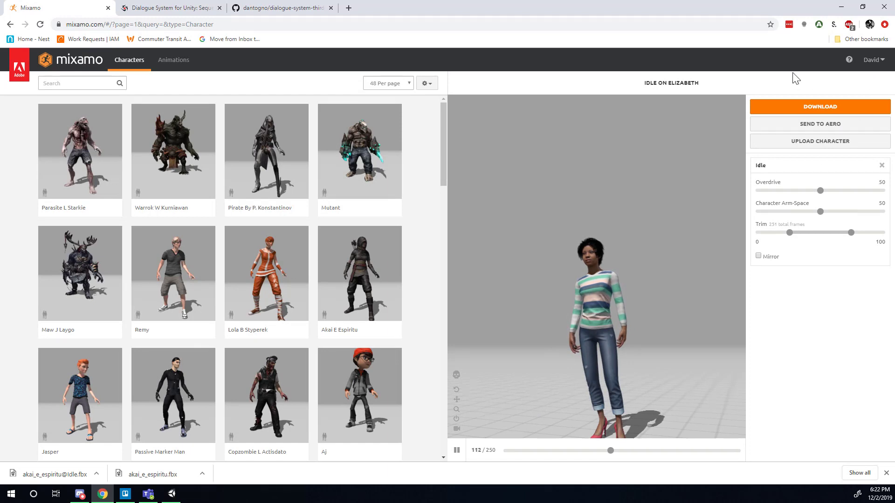
scroll(422, 112, down, 3)
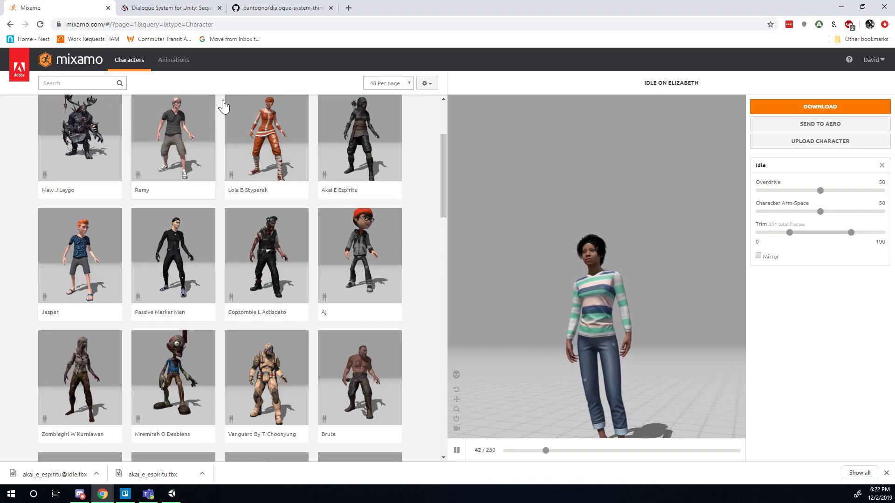
scroll(224, 106, up, 3)
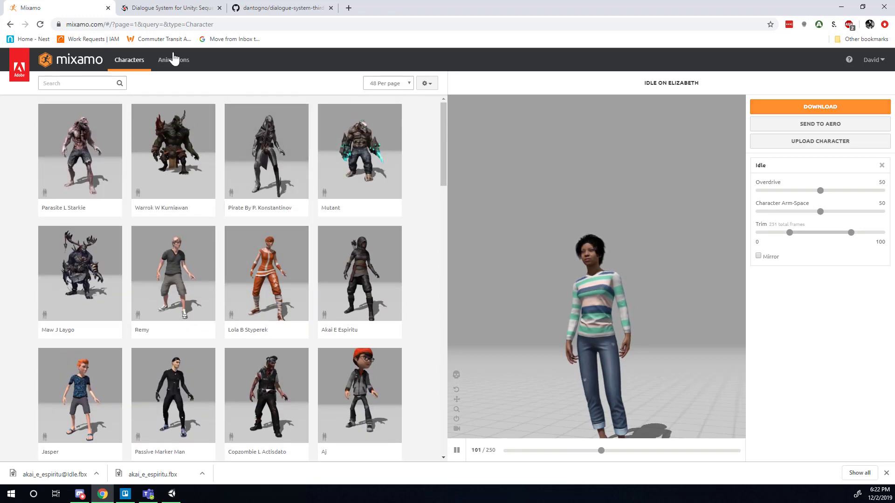
Step: Remove the Idle animation from Elizabeth, then try Samba Dancing on her and remove it as well
click(174, 60)
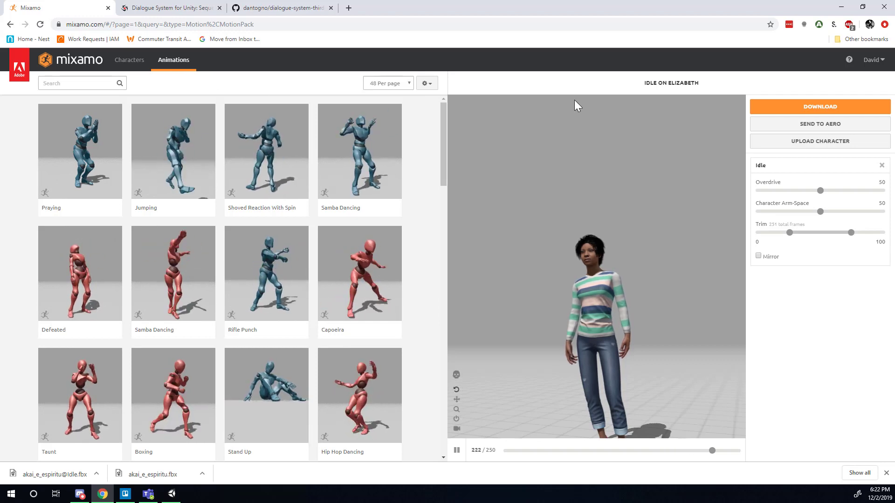
click(883, 166)
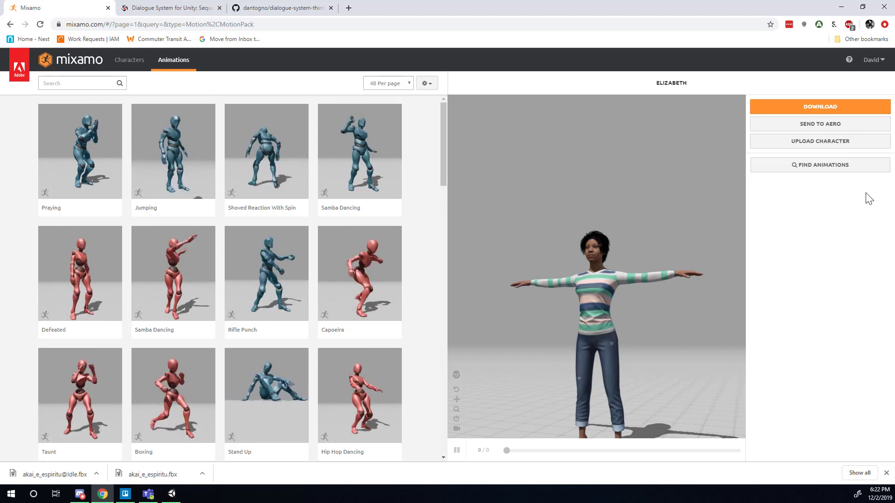
click(359, 154)
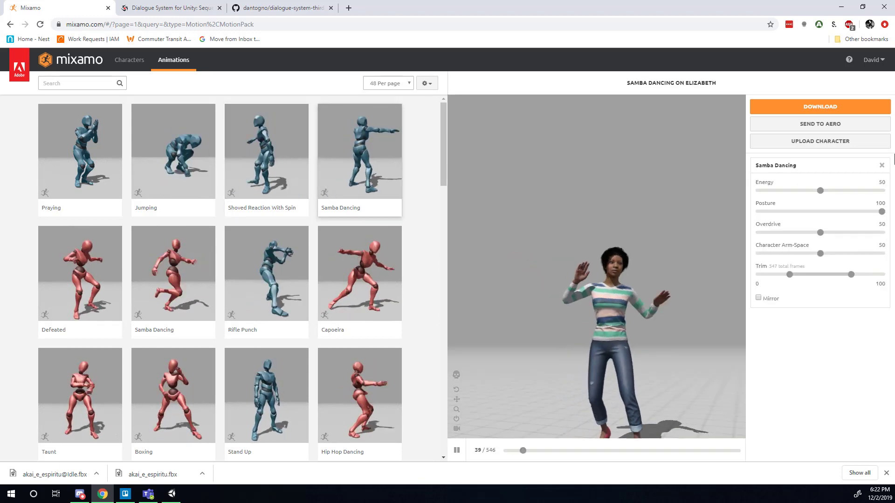
click(882, 165)
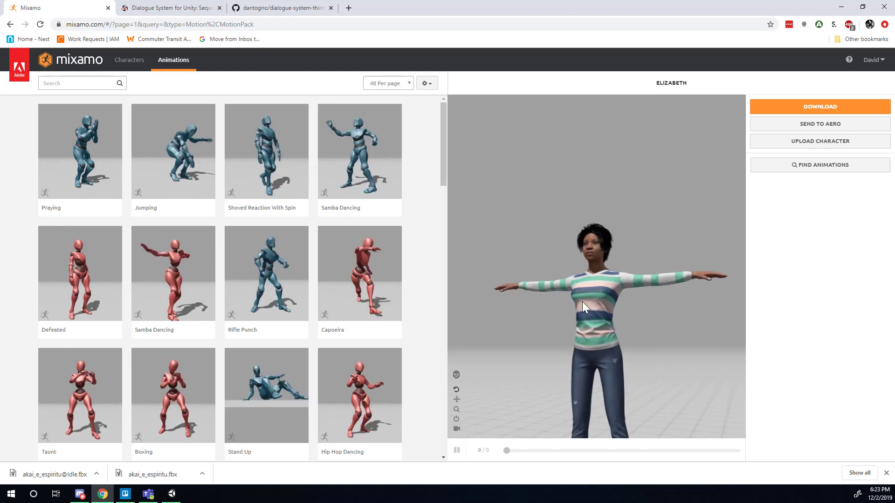
Step: Compare Elizabeth's pose in Mixamo with the characters in the Unity scene, ending back in Mixamo
key(alt+Tab)
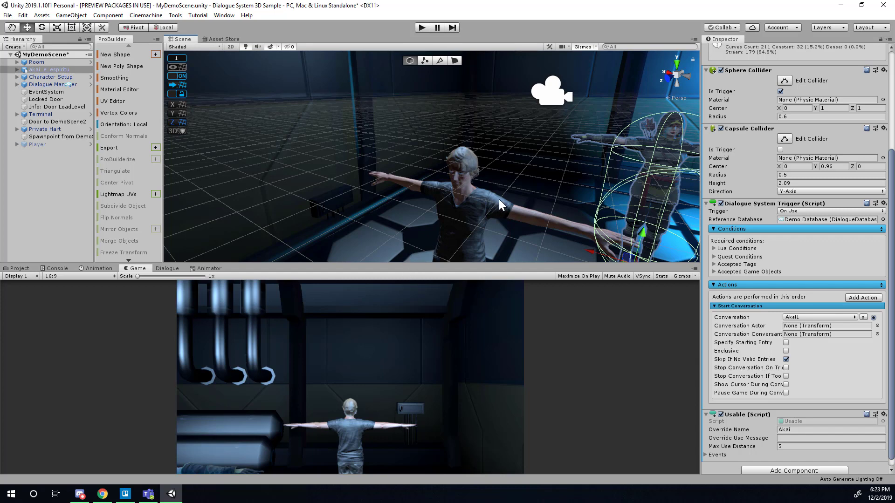
key(alt+Tab)
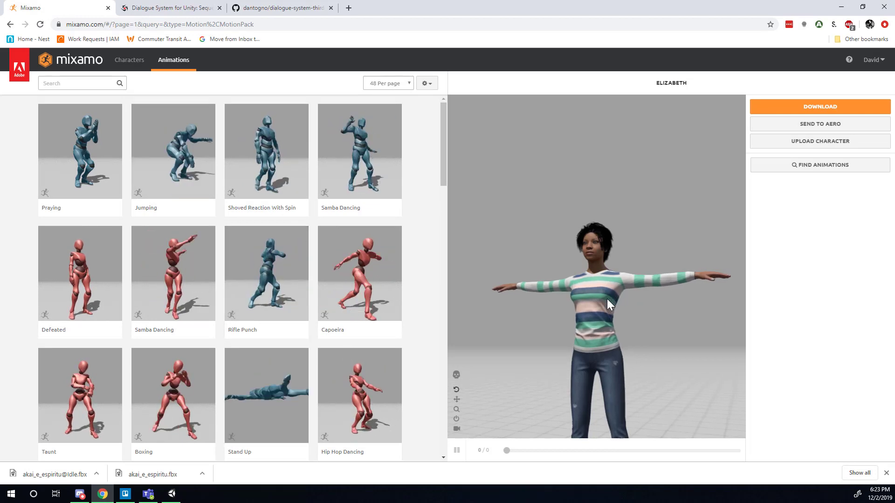
key(alt+Tab)
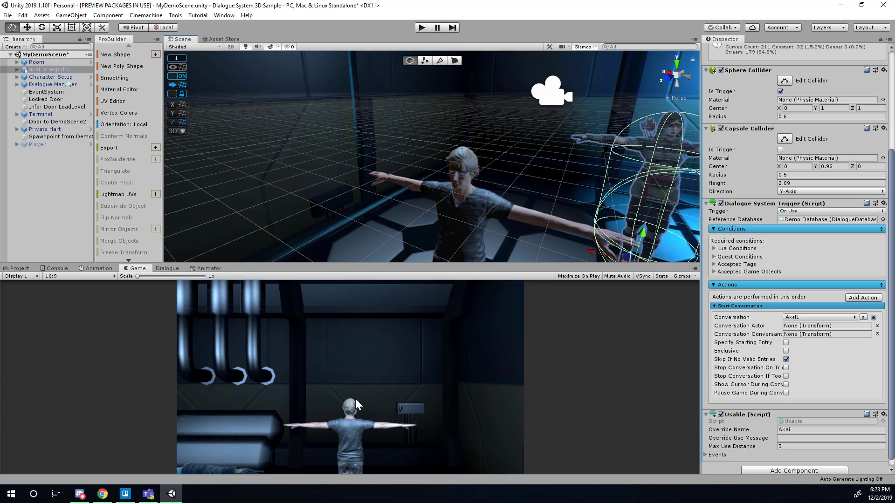
key(alt+Tab)
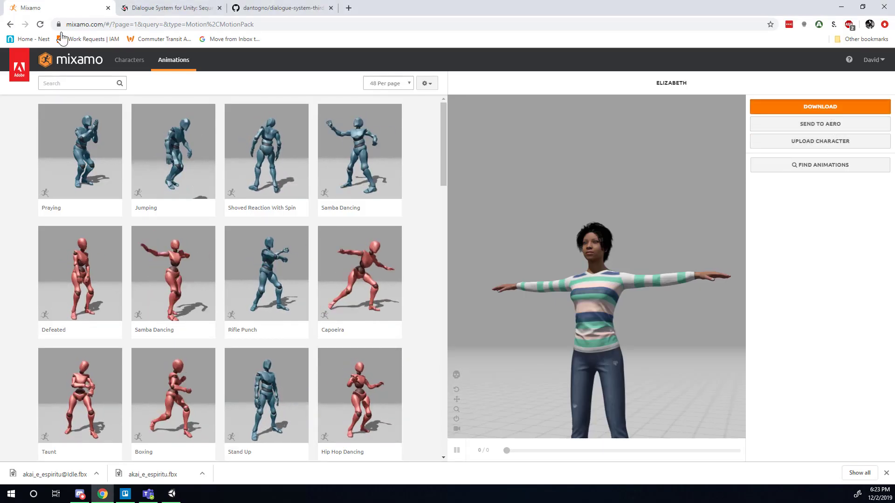
Step: Download the Elizabeth character without animation in FBX for Unity(.fbx) format with the T-pose
click(129, 60)
click(865, 114)
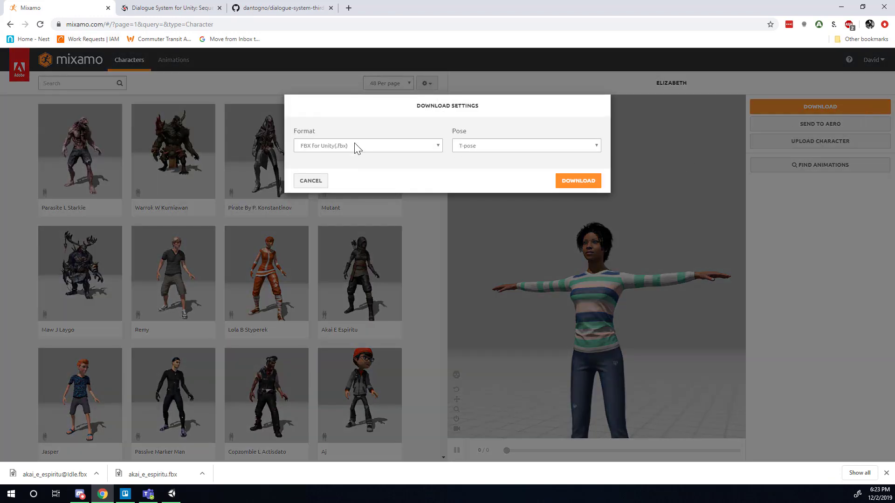
click(355, 146)
click(340, 160)
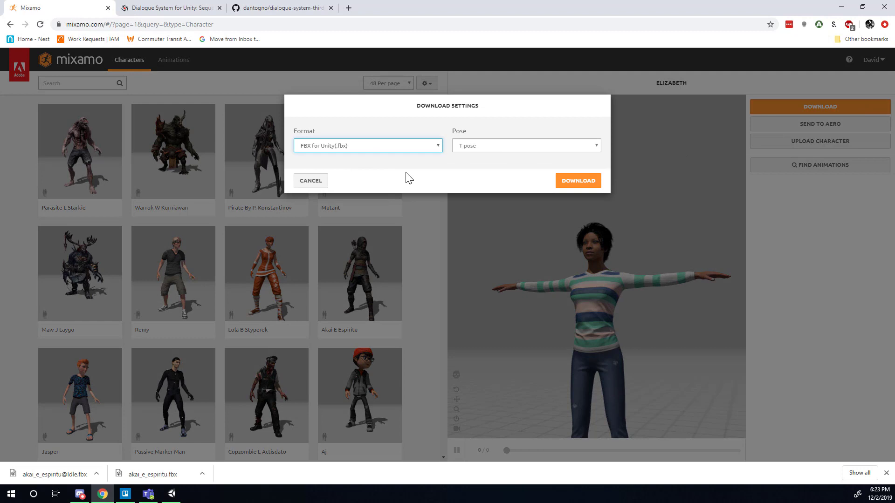
click(583, 184)
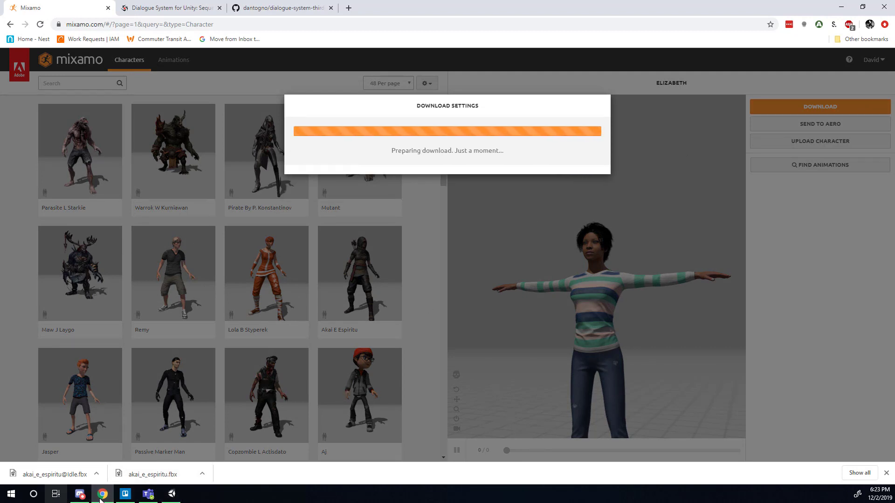
Step: Switch to Unity and open the project's Assets/Models folder
click(174, 496)
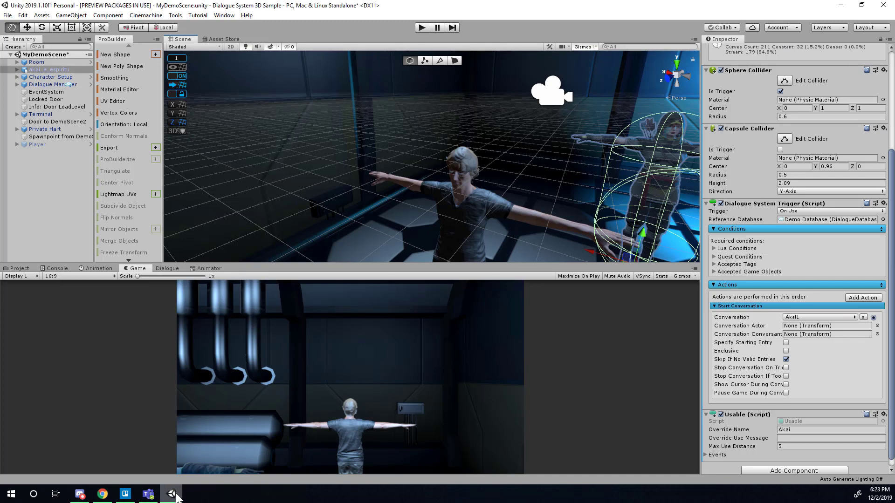
click(175, 494)
click(174, 494)
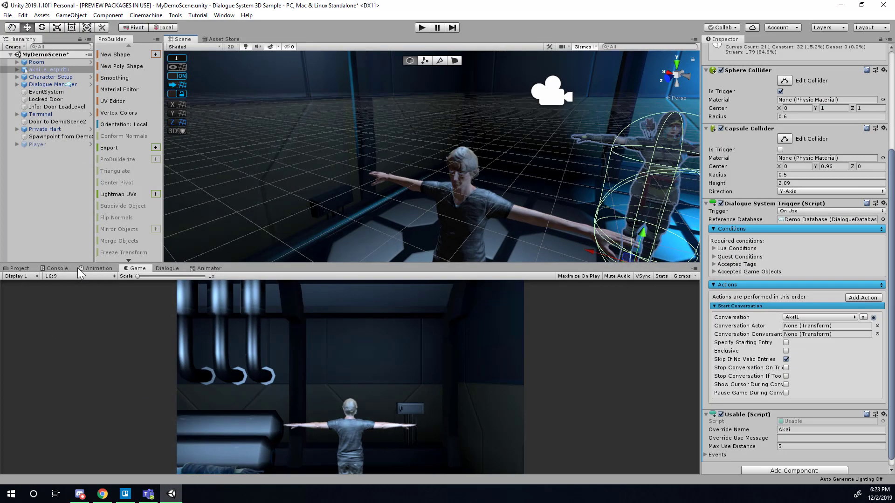
click(19, 269)
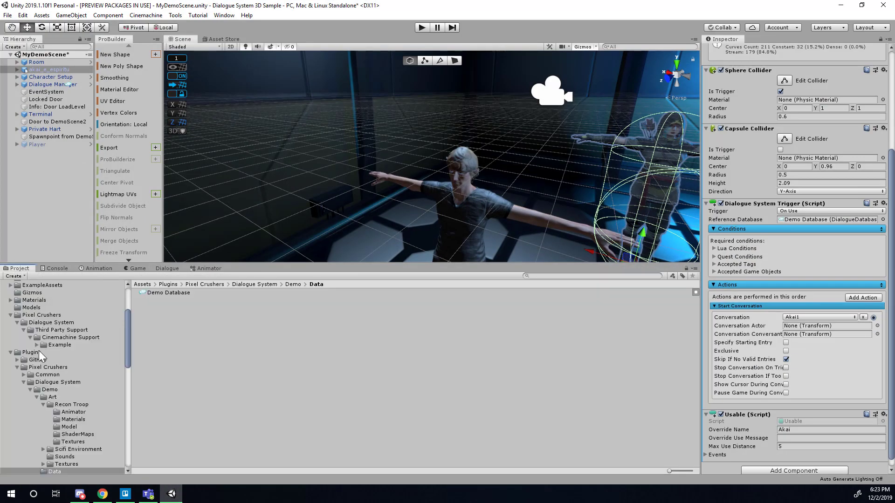
scroll(41, 354, up, 4)
click(26, 320)
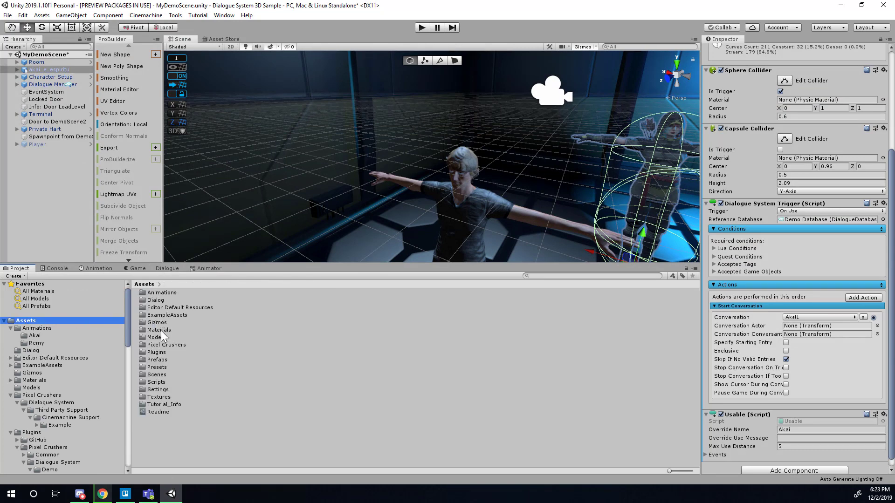
click(157, 330)
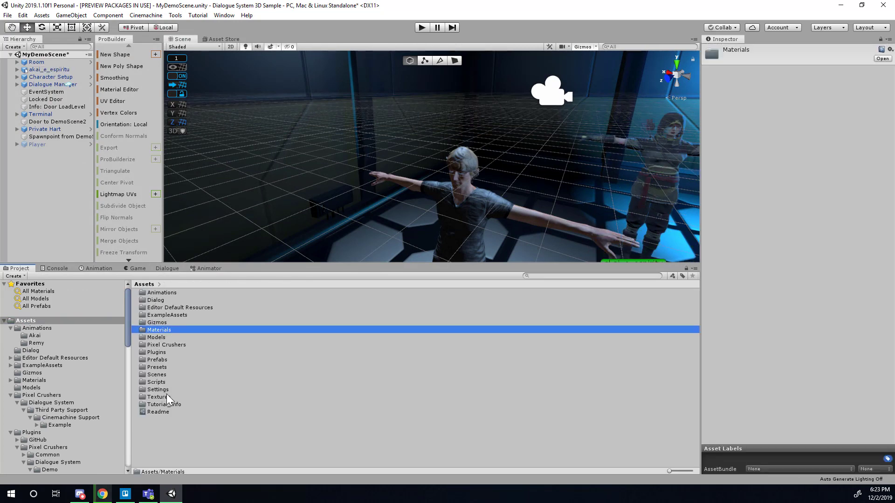
double_click(158, 336)
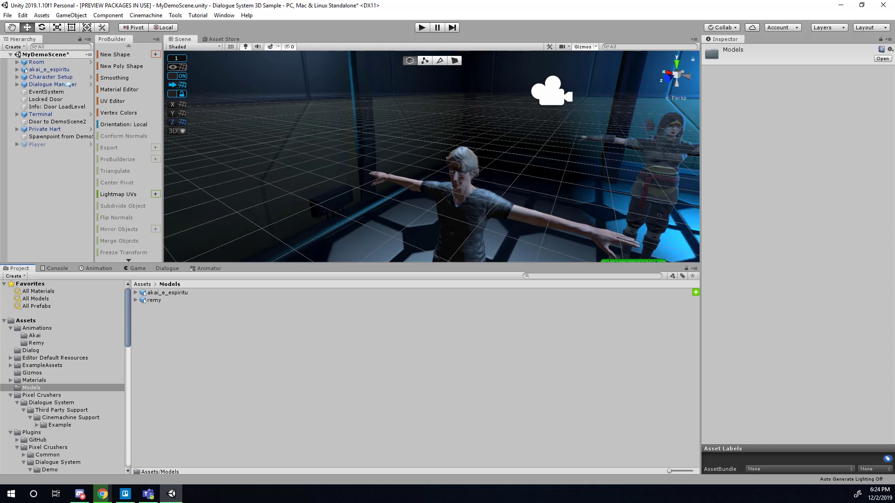
Step: Show the downloaded Ch26_nonPBR.fbx in its folder, import it into Unity's Assets/Models folder and select the imported model
click(102, 492)
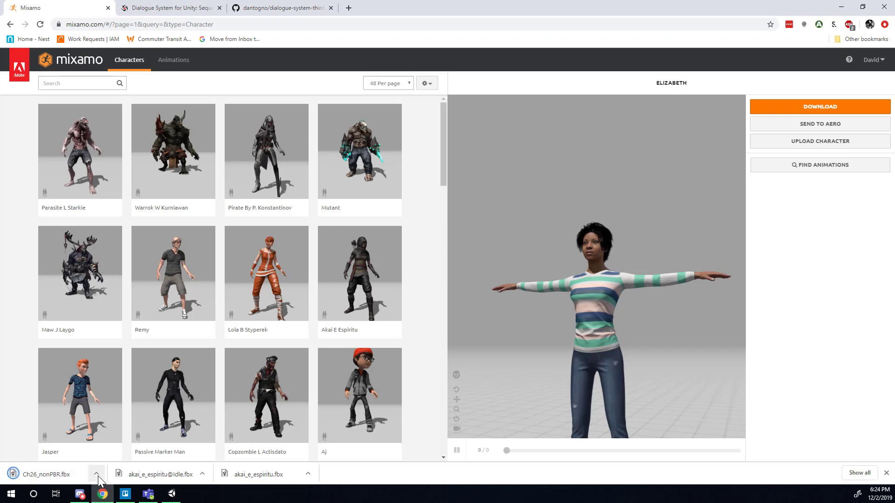
click(96, 474)
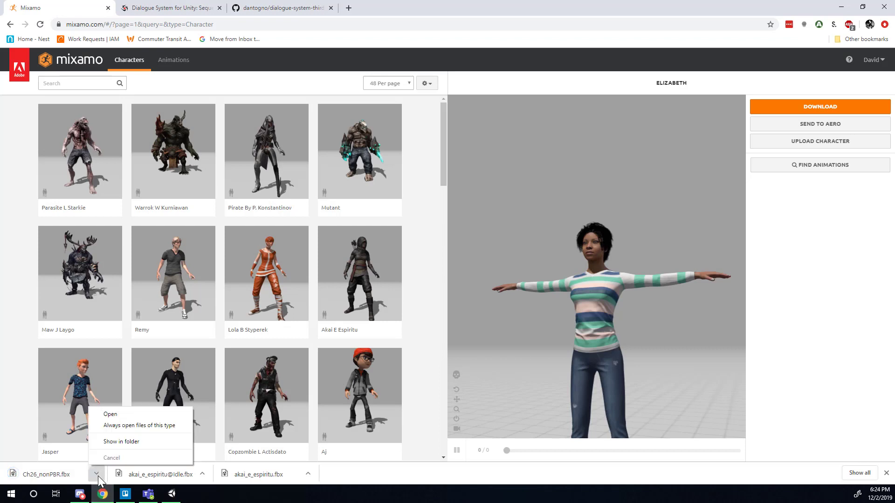
click(108, 442)
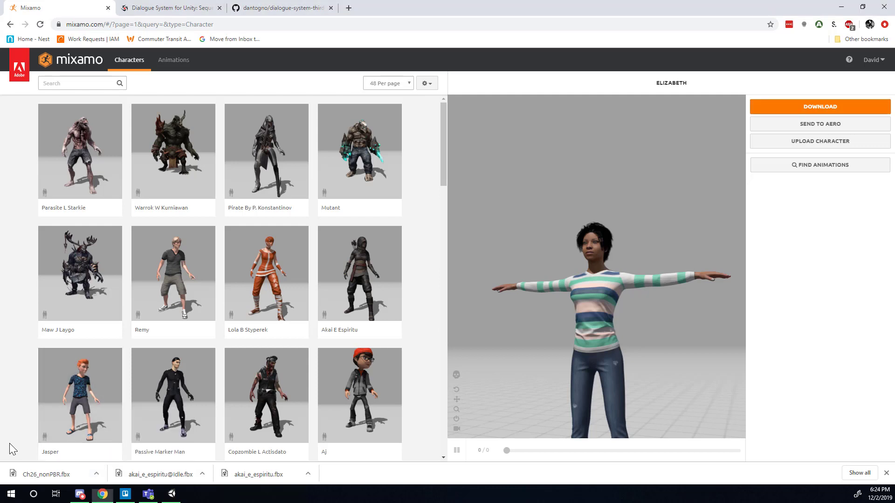
click(172, 494)
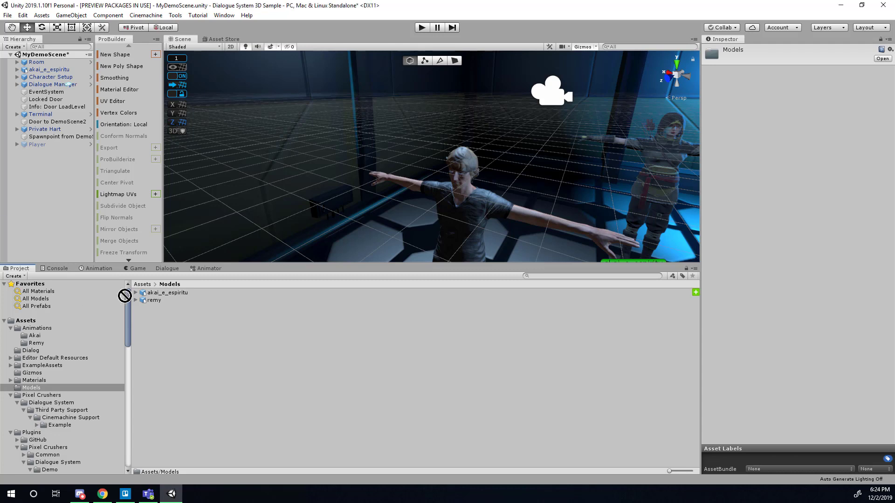
drag(125, 296, 168, 343)
click(158, 301)
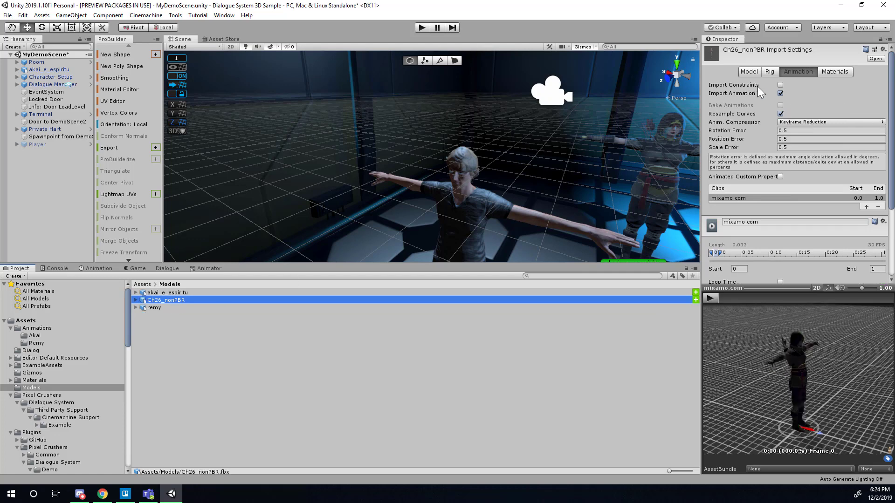
Step: Show the Ch26_nonPBR model import settings and inspect its preview from the front and at an angle
click(750, 71)
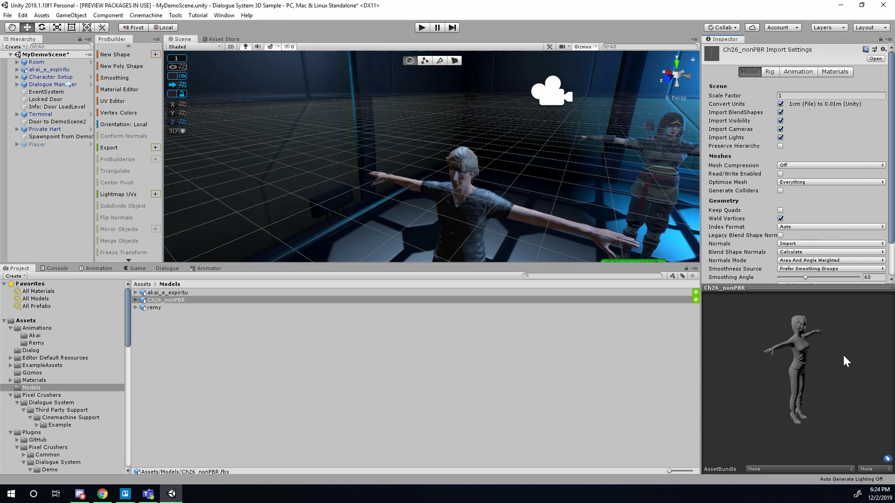
drag(843, 356, 762, 361)
mouse_move(824, 366)
mouse_down()
mouse_move(752, 354)
mouse_move(835, 357)
mouse_up()
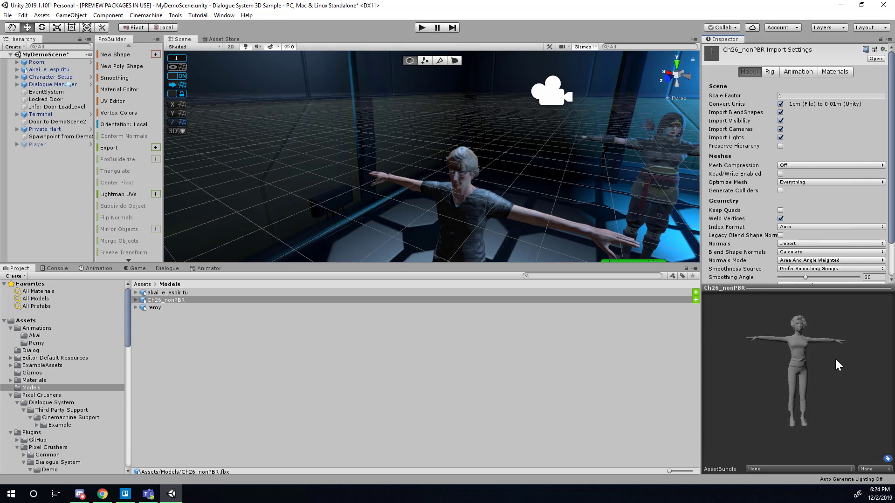
click(167, 301)
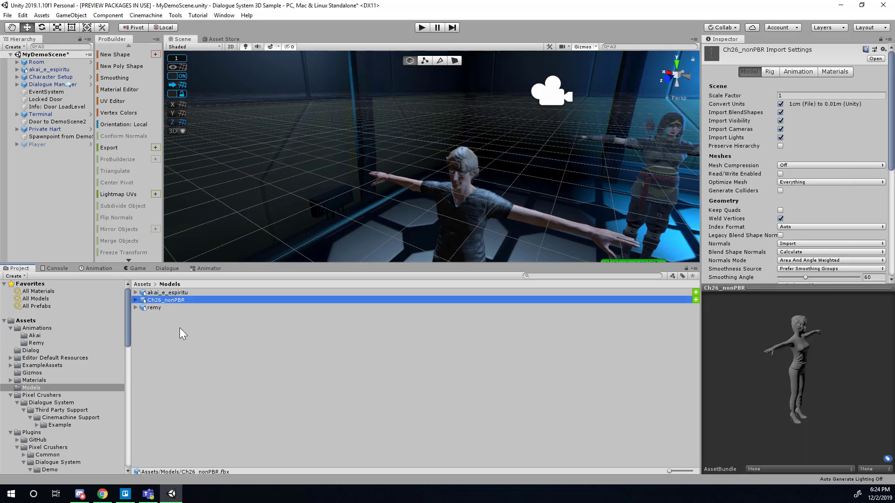
click(179, 328)
click(179, 301)
drag(764, 387, 755, 361)
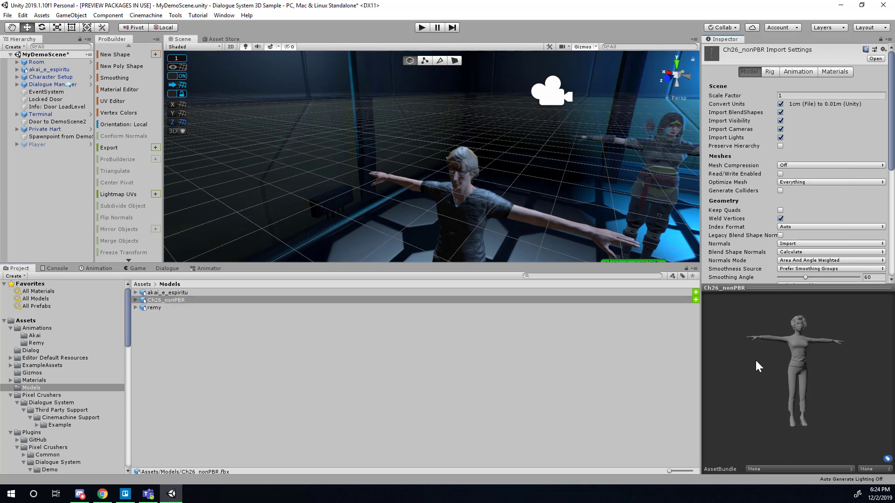
Step: Place the Ch26_nonPBR model in the scene between the two existing characters and view it up close
drag(169, 301, 529, 214)
alt+drag(529, 214, 551, 224)
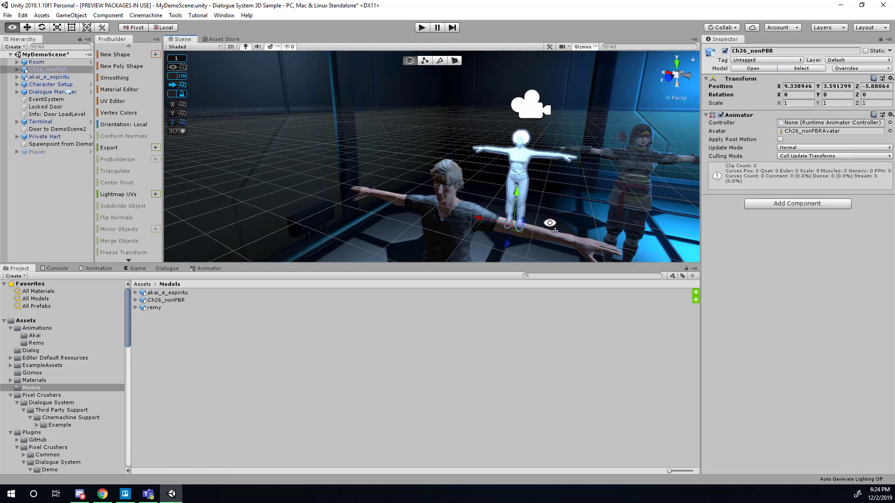
mouse_move(550, 223)
right_down()
mouse_move(531, 230)
mouse_move(564, 225)
right_up()
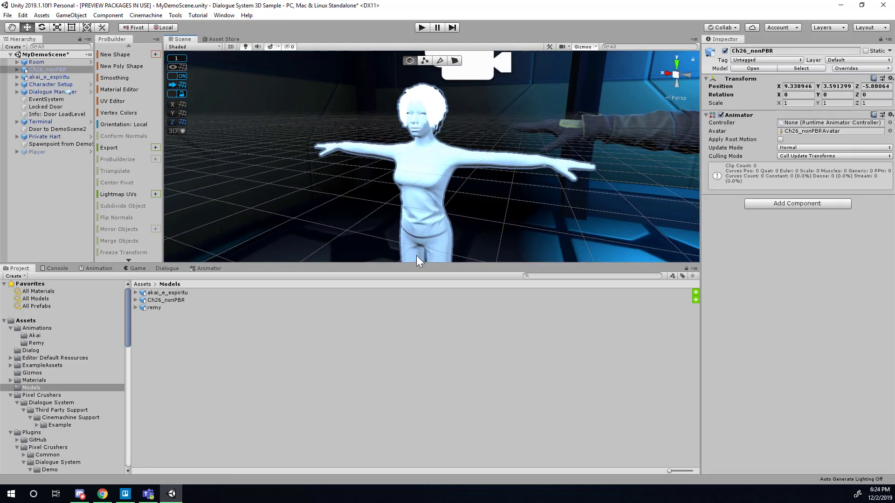
Step: Rename the Ch26_nonPBR model asset in the Models folder as Elizabeth
click(166, 300)
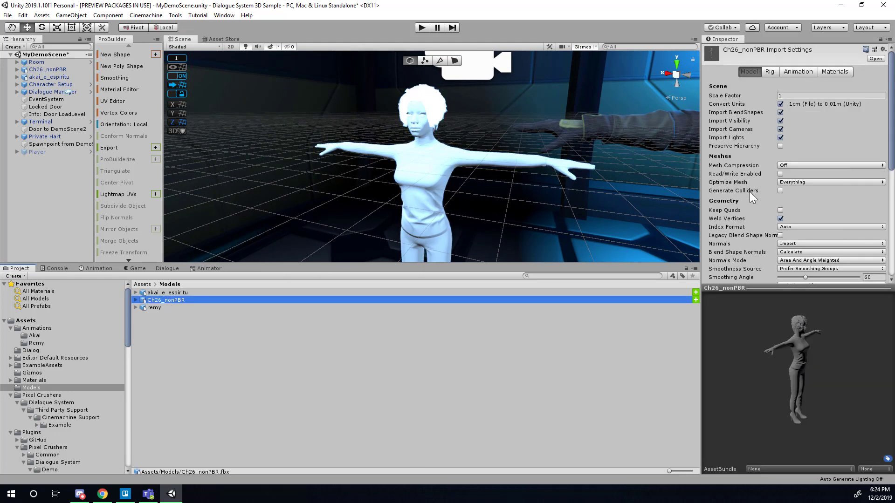
key(F2)
text(E)
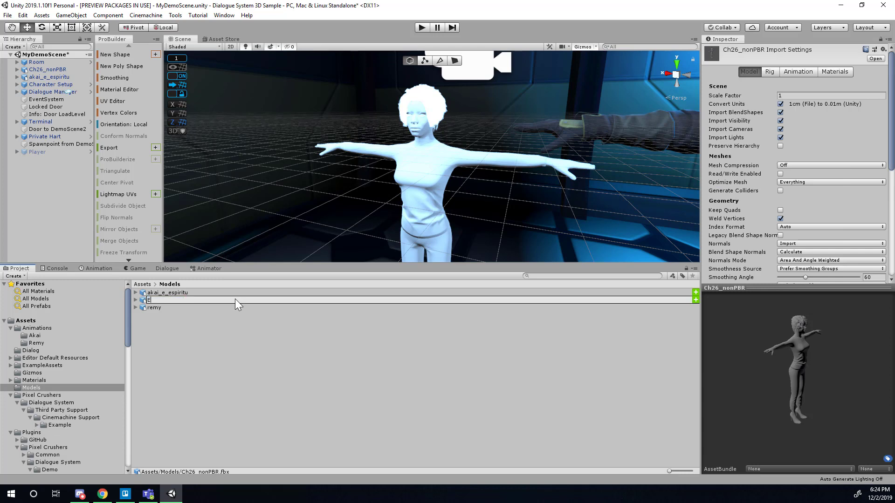
text(lizabeth)
key(Return)
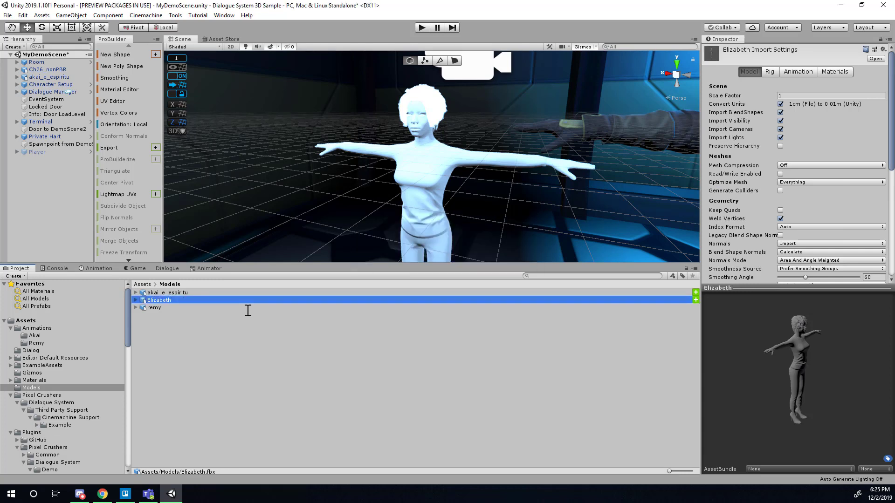
Step: Start extracting the Elizabeth model's embedded textures and open the project's Assets/Textures folder for the destination
click(829, 72)
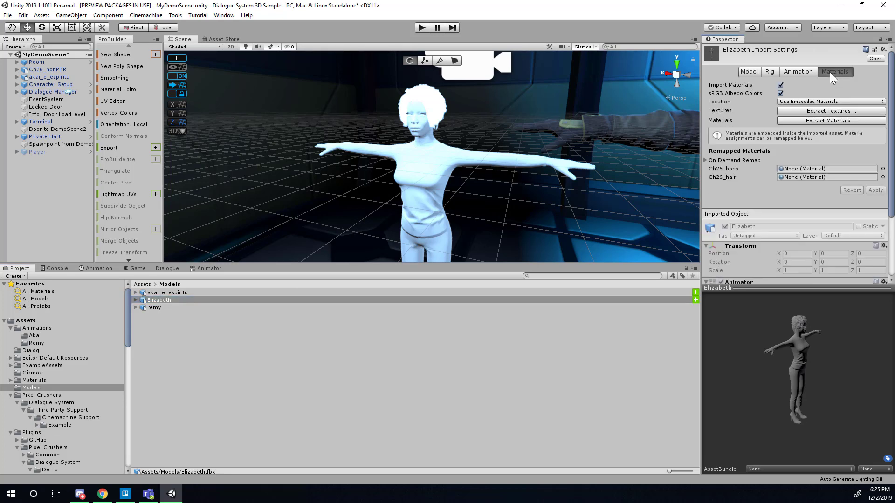
click(833, 112)
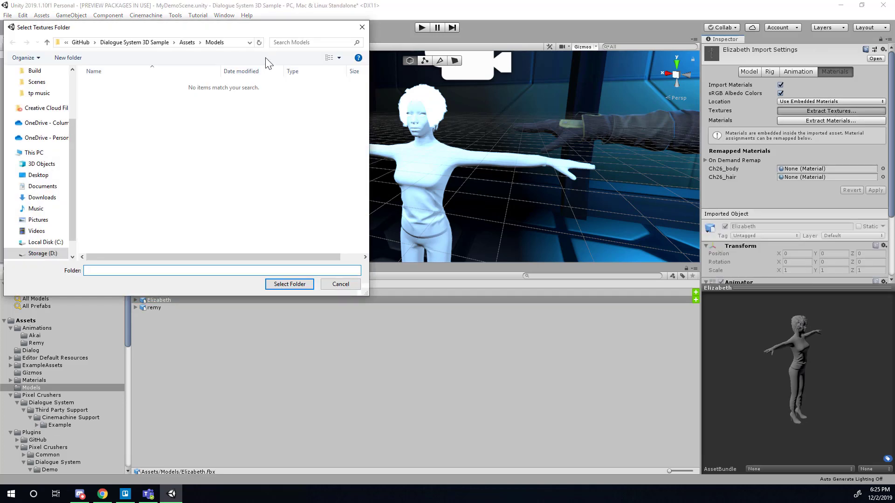
click(186, 43)
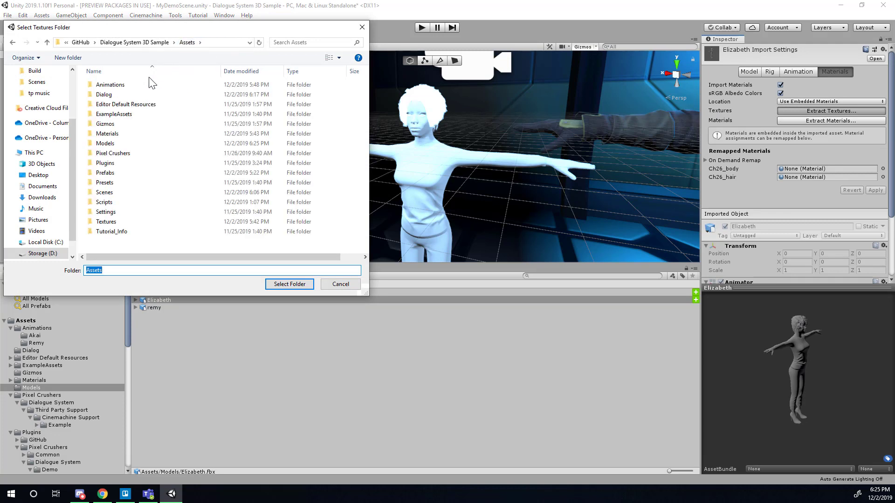
double_click(107, 223)
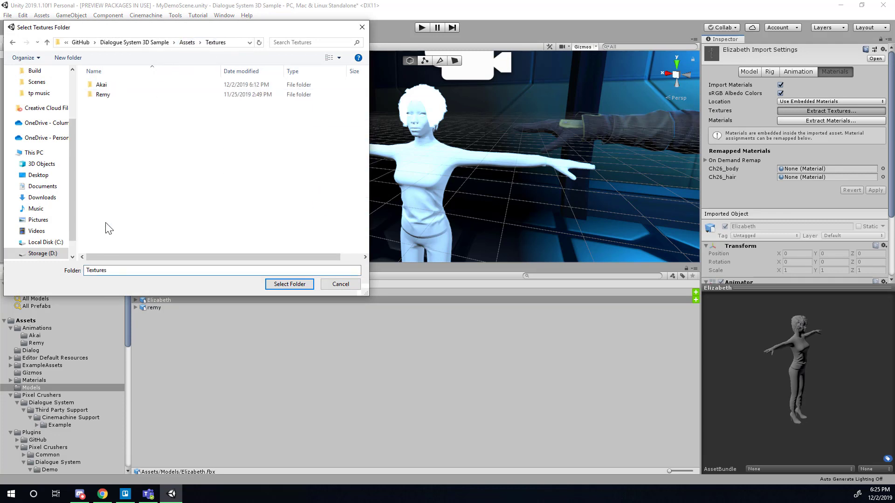
Step: Create a folder named Elizabeth inside Textures and extract the Elizabeth model's textures into it
right_click(115, 167)
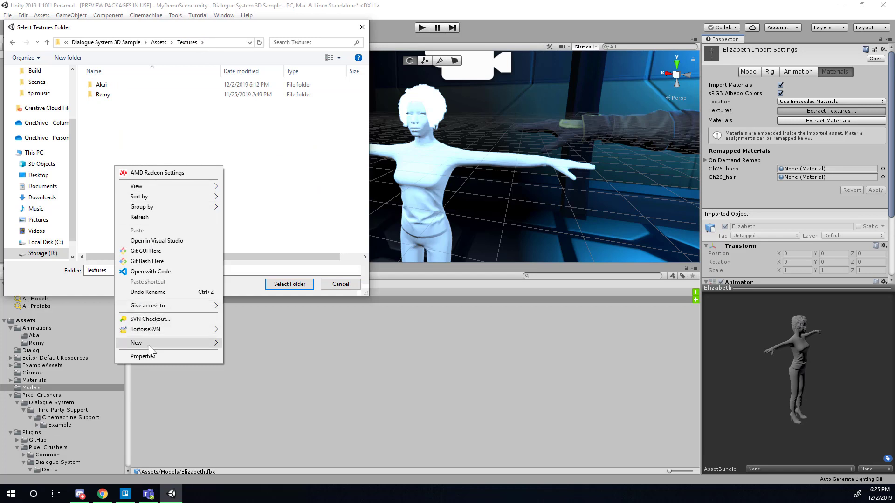
mouse_move(150, 346)
click(274, 344)
text(E)
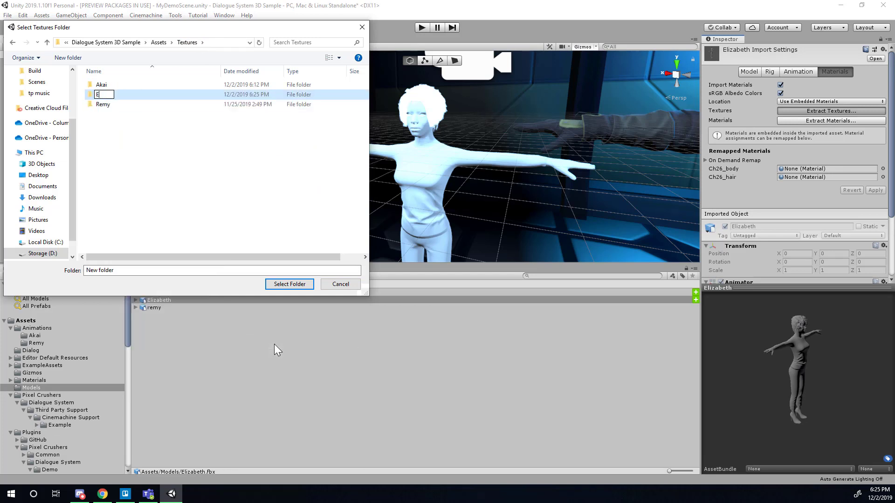
text(lizabeth)
key(Return)
double_click(139, 93)
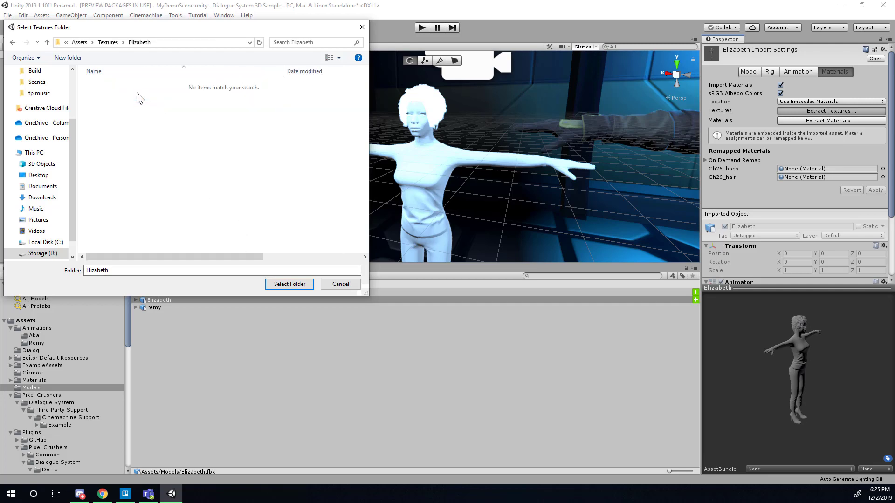
click(289, 284)
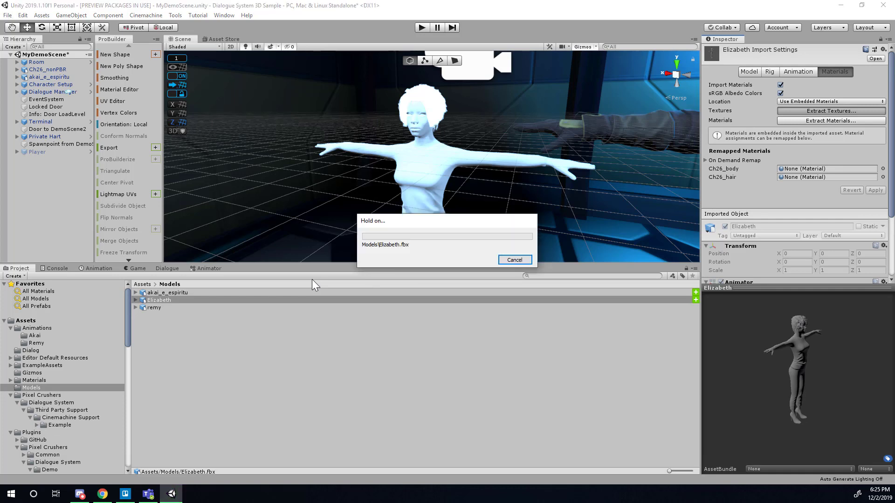
Step: Examine the textured Elizabeth model in the scene up close and from a distance
right_drag(409, 185, 493, 214)
scroll(517, 137, up, 3)
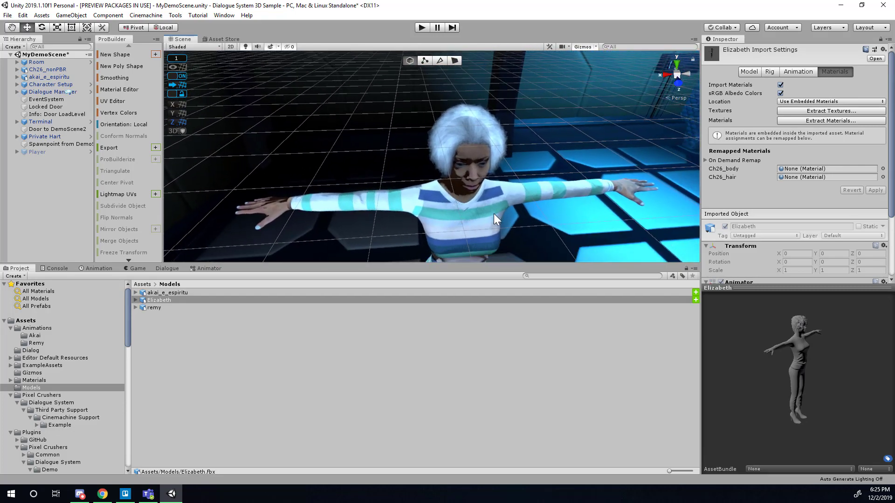
scroll(492, 209, up, 6)
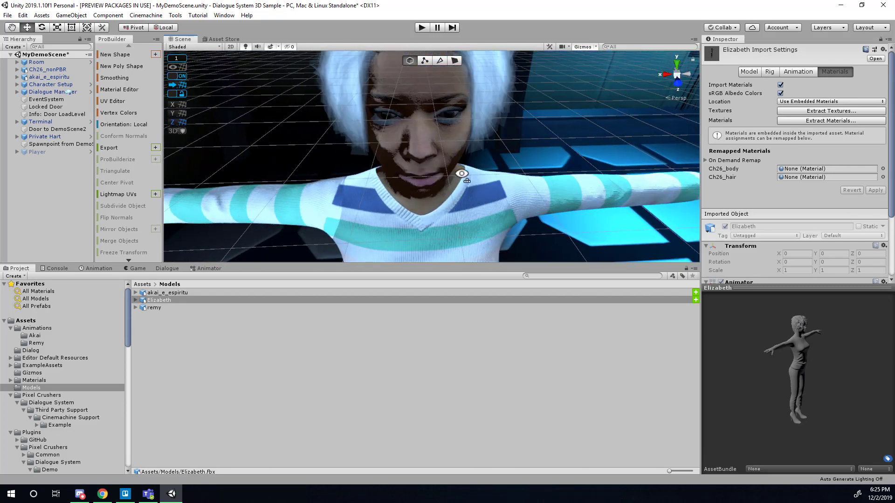
right_drag(456, 172, 431, 140)
key(f)
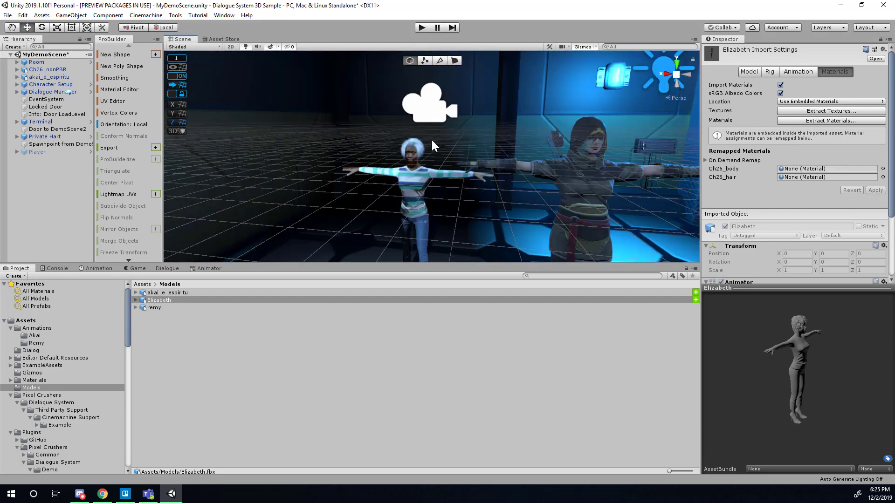
Step: Look through the project's folder tree for the folder holding the extracted textures
click(161, 308)
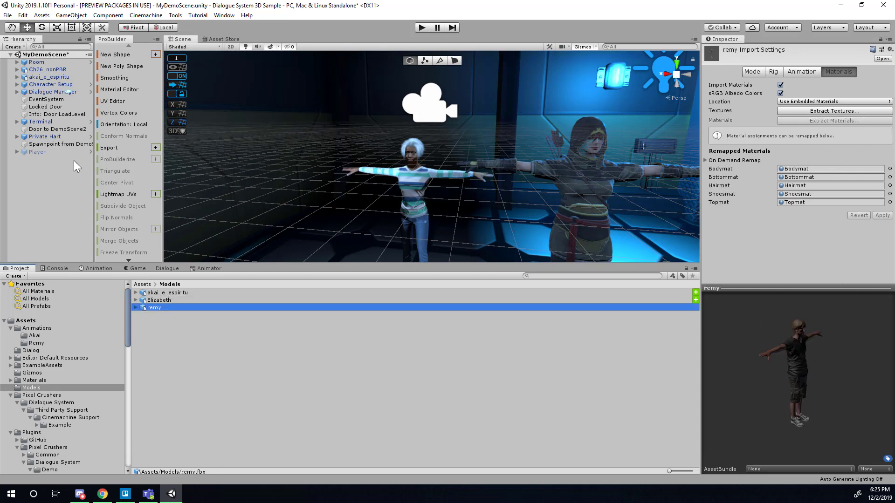
click(37, 395)
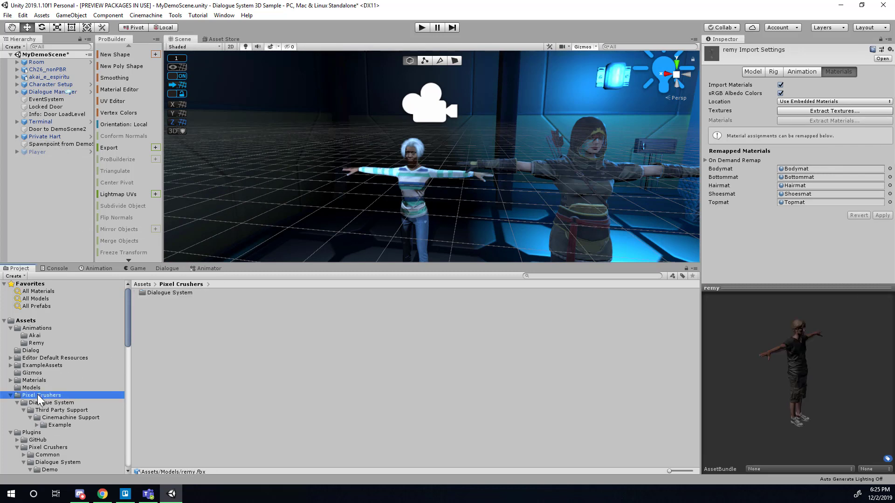
scroll(38, 436, down, 5)
scroll(55, 440, down, 3)
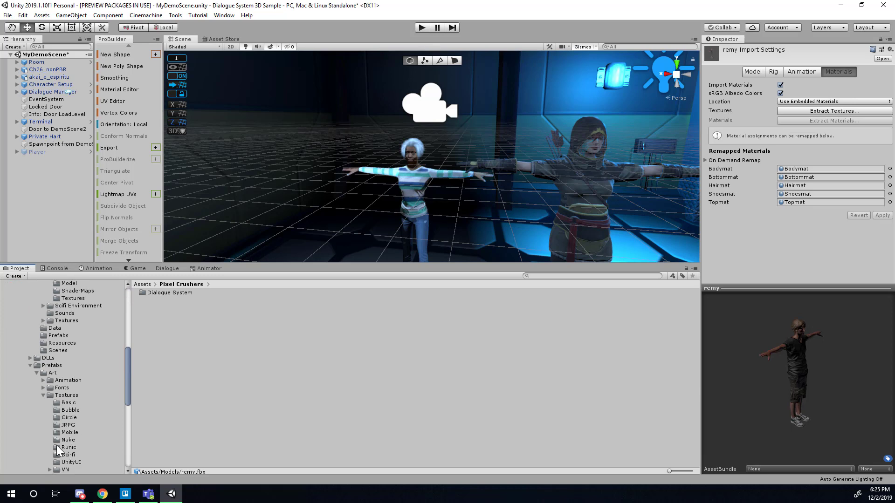
click(29, 365)
scroll(40, 369, up, 5)
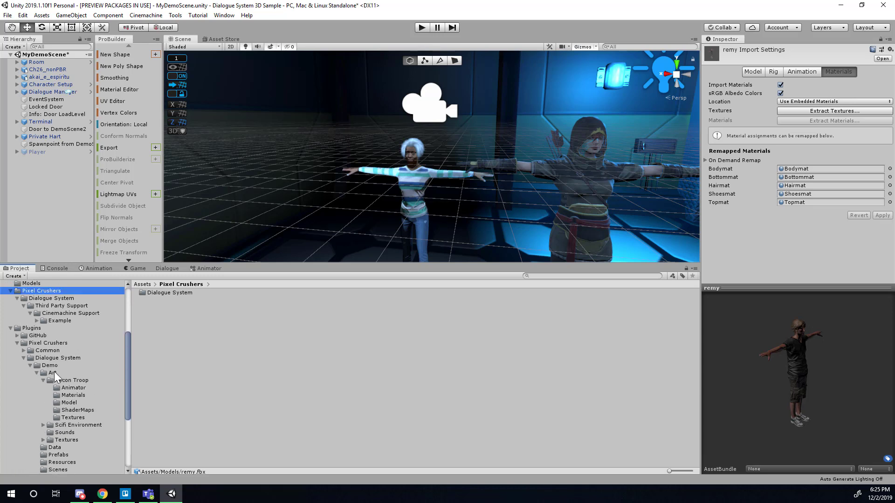
click(30, 321)
scroll(30, 325, up, 4)
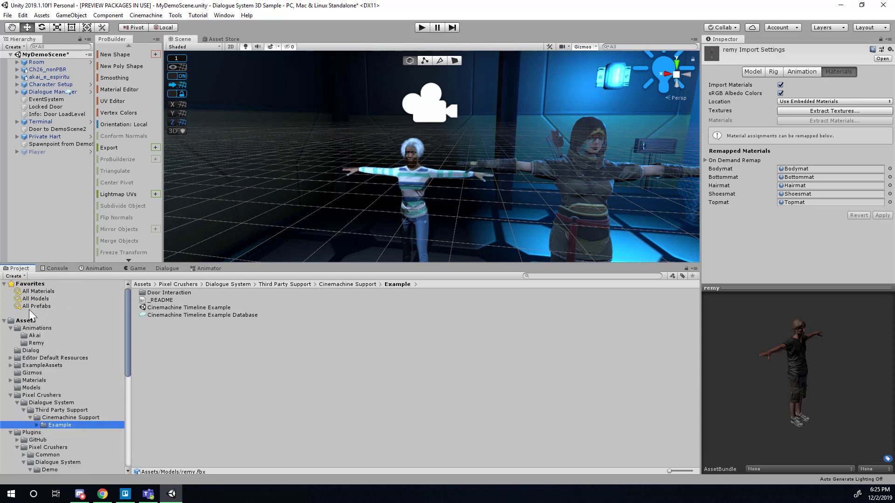
scroll(16, 432, down, 5)
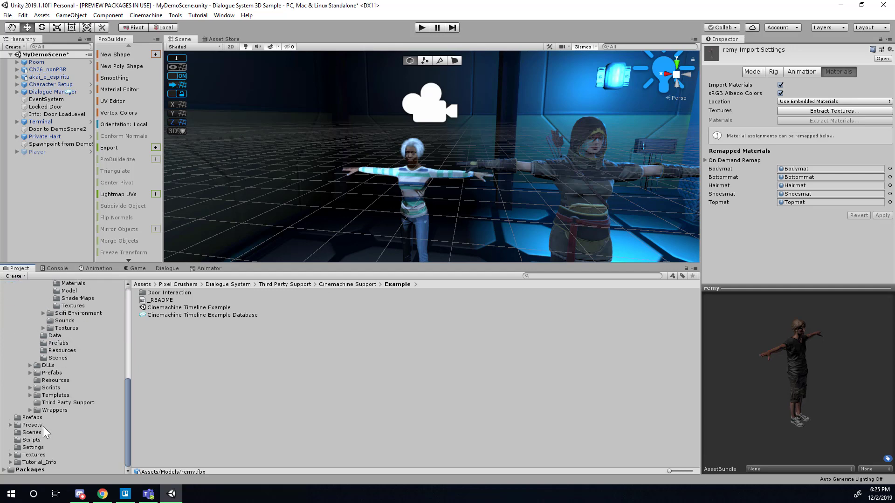
scroll(46, 396, up, 5)
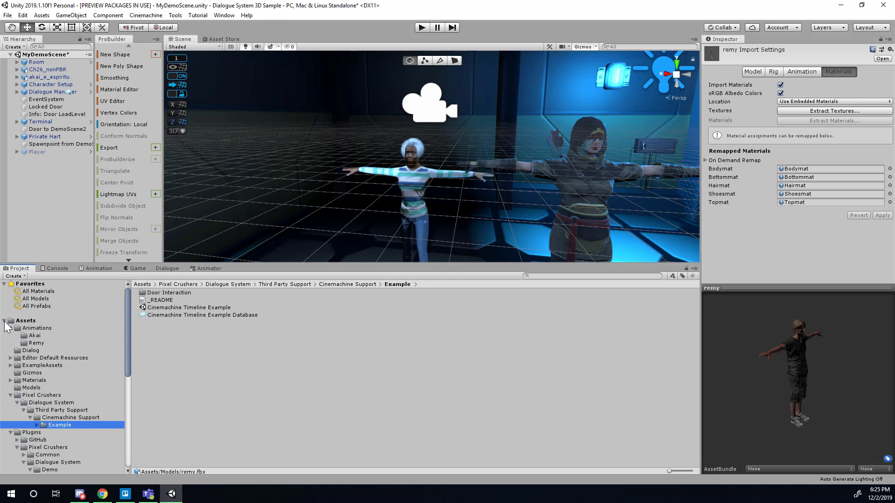
Step: Collapse all nested folders under Assets so only its top-level folders are listed
key(q)
click(5, 321)
key(w)
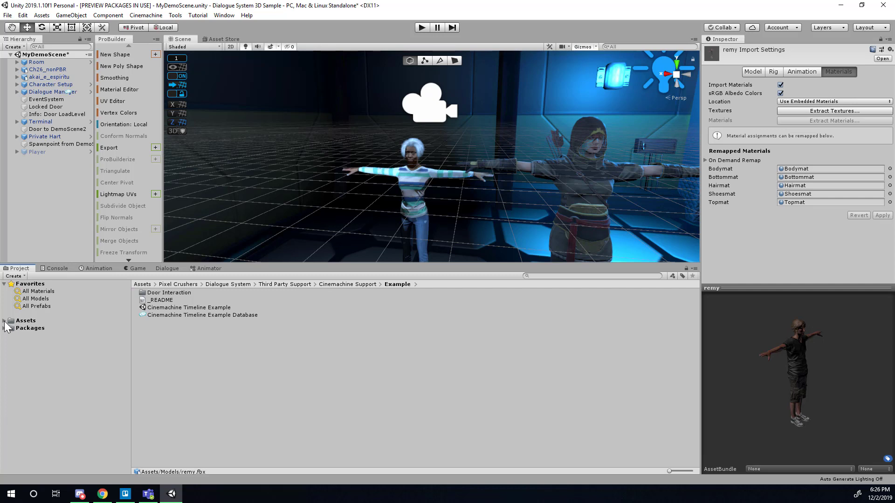
click(4, 321)
click(4, 321)
click(4, 321)
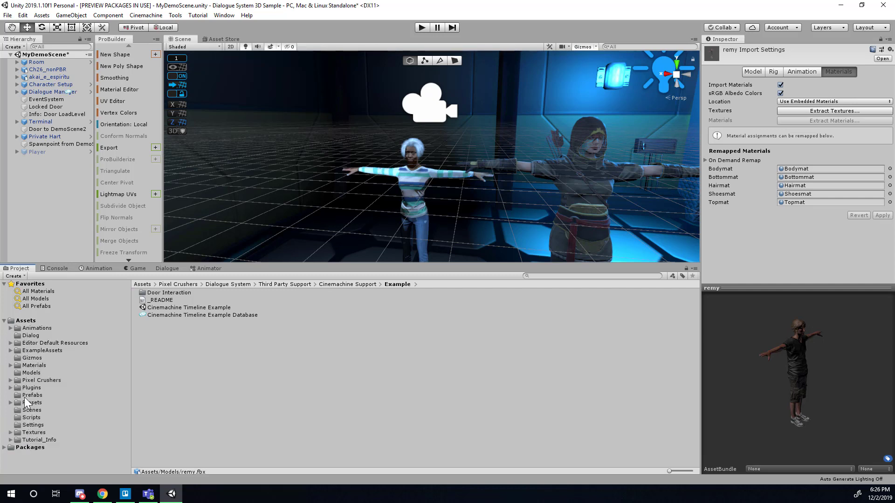
Step: Expand every nested folder under Assets and collapse the tree back to its top-level folders
key(q)
click(4, 321)
alt+click(4, 321)
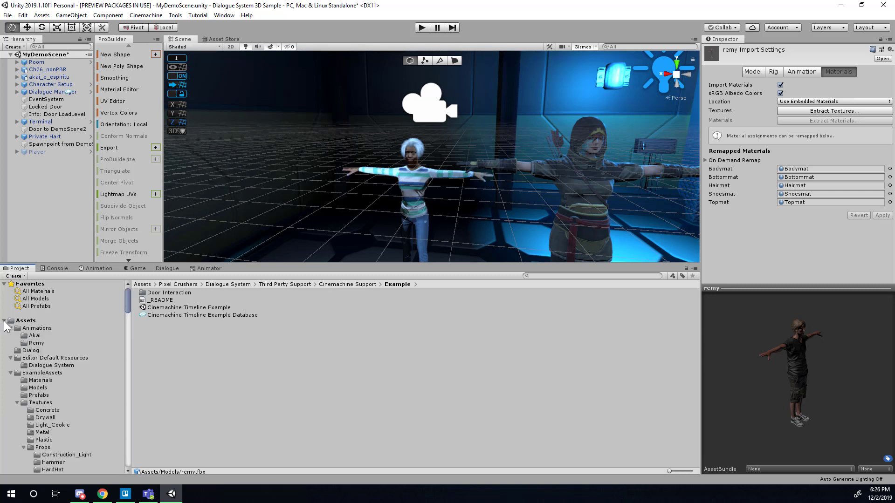
key(w)
scroll(31, 371, down, 5)
scroll(32, 365, down, 15)
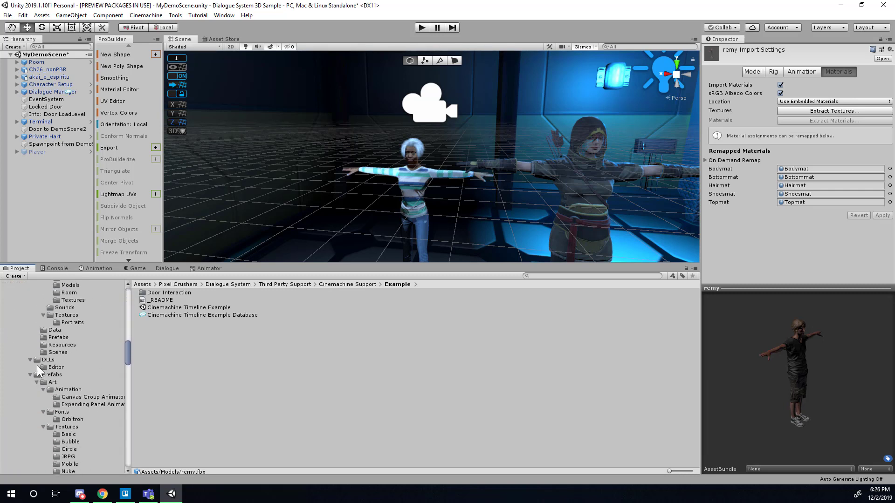
scroll(38, 366, up, 20)
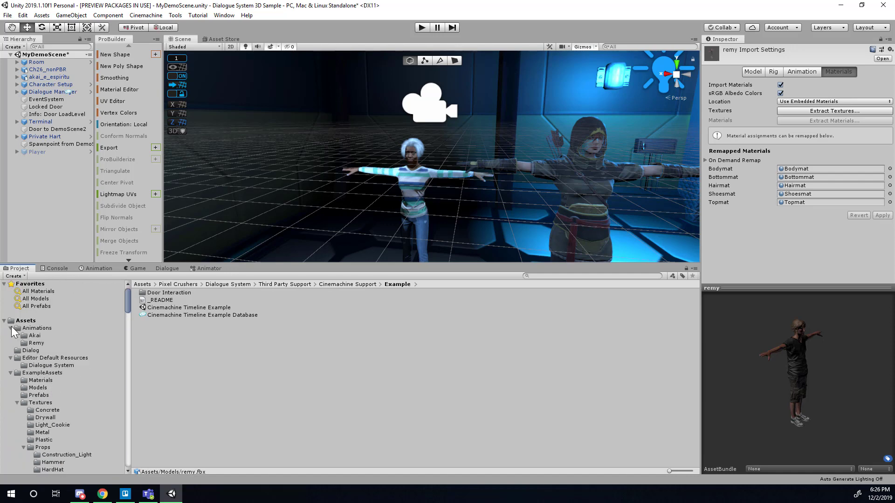
alt+click(4, 321)
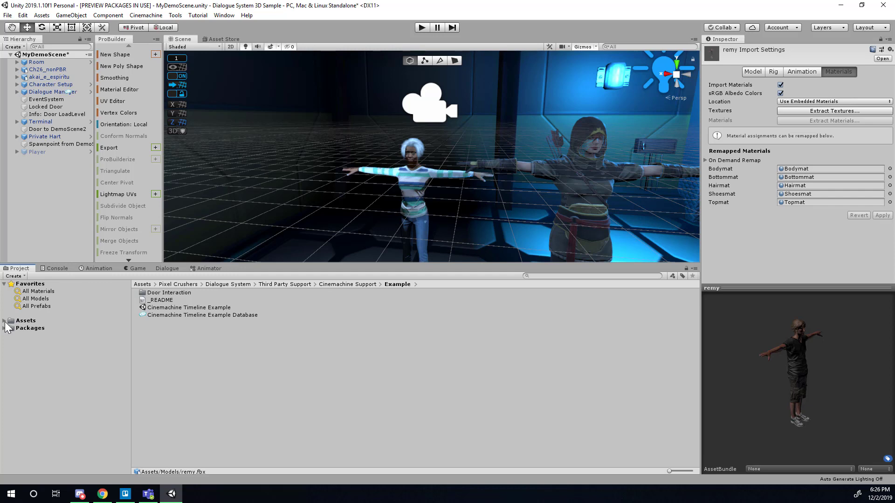
click(5, 321)
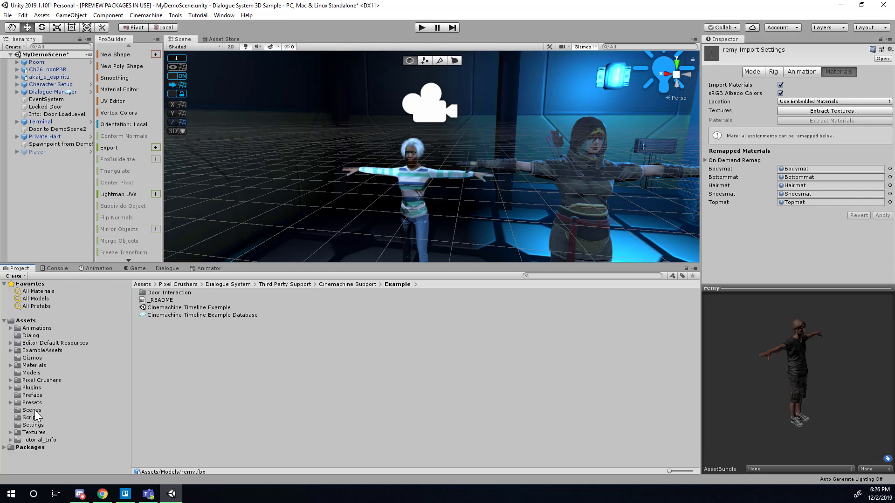
Step: Open the Elizabeth folder in Textures and examine the import settings of Ch26_1001_Normal and Ch26_1002_Normal
click(36, 434)
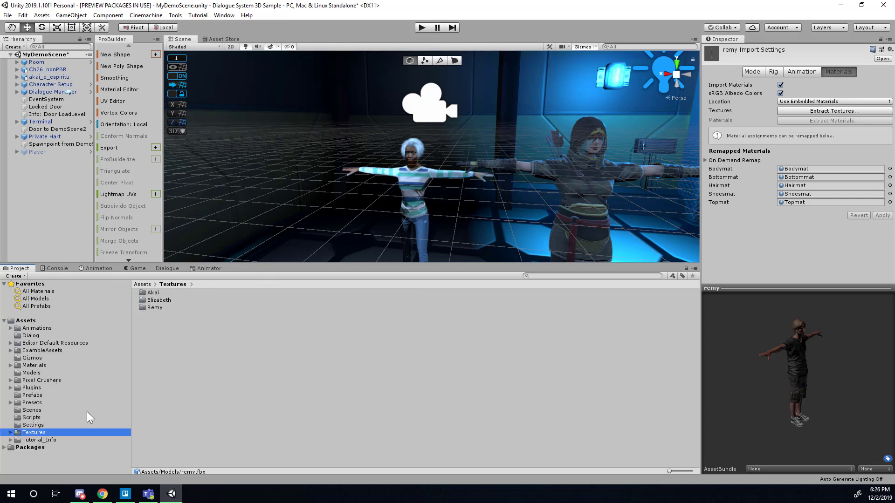
double_click(154, 302)
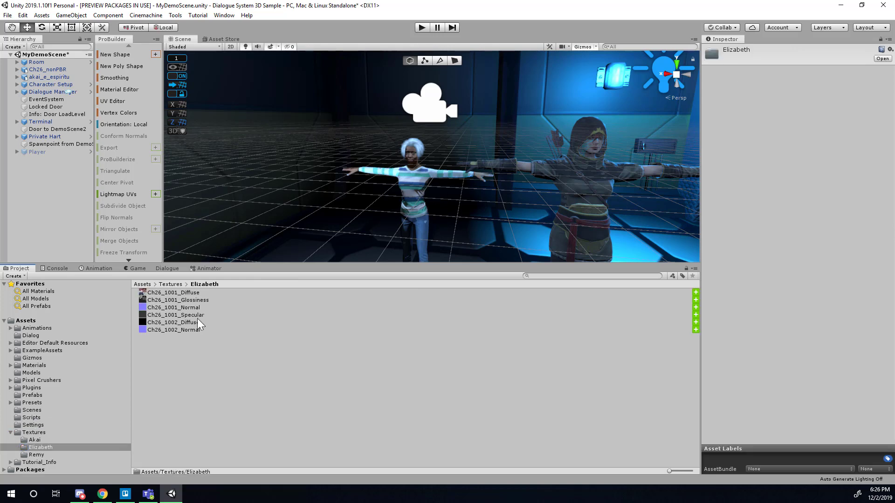
click(189, 309)
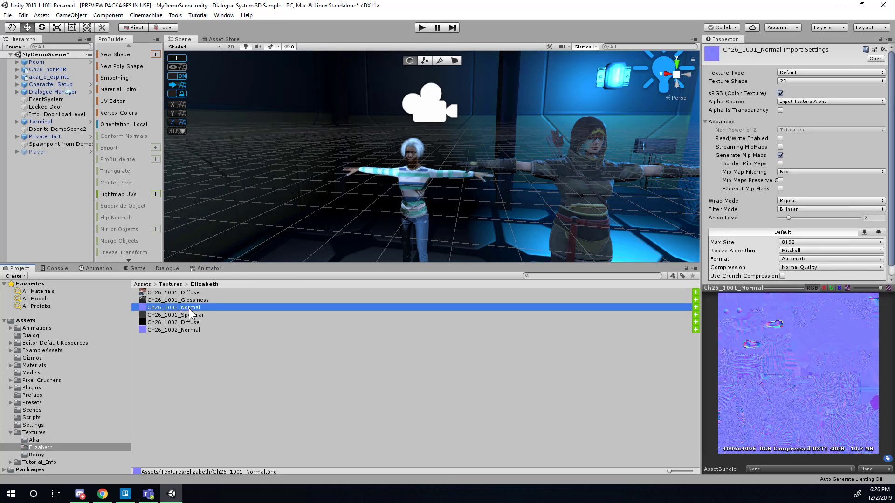
click(198, 331)
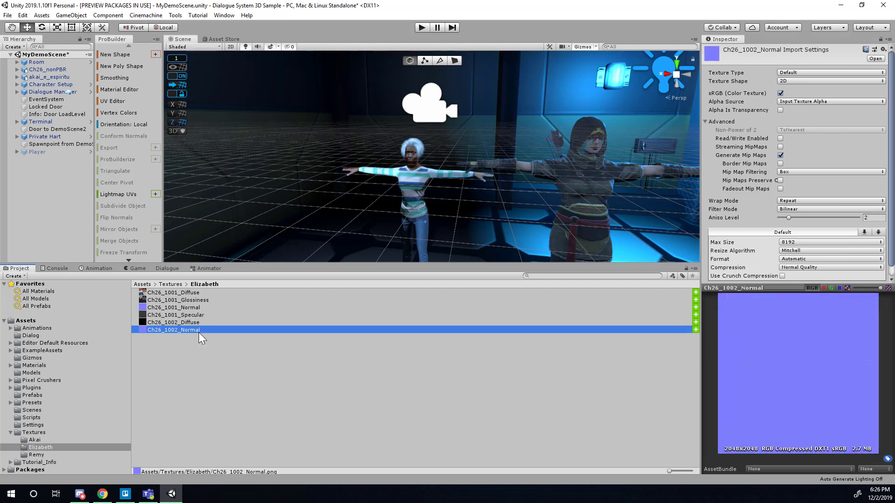
Step: Mark Ch26_1001_Normal.png as a normal map by applying the fix offered in NormalMap settings
click(188, 308)
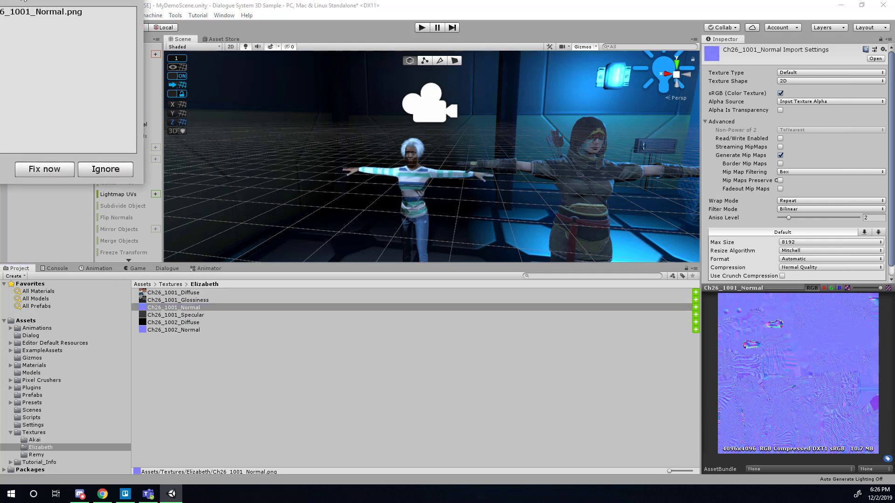
drag(439, 156, 422, 141)
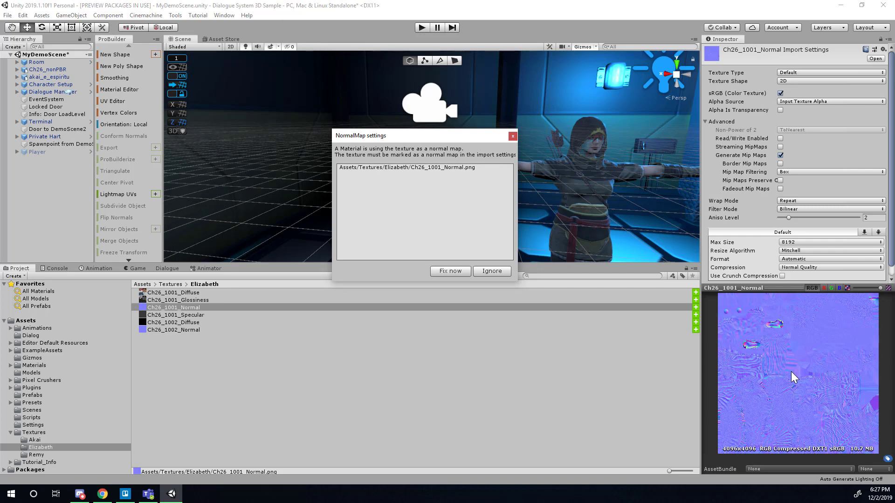
click(416, 166)
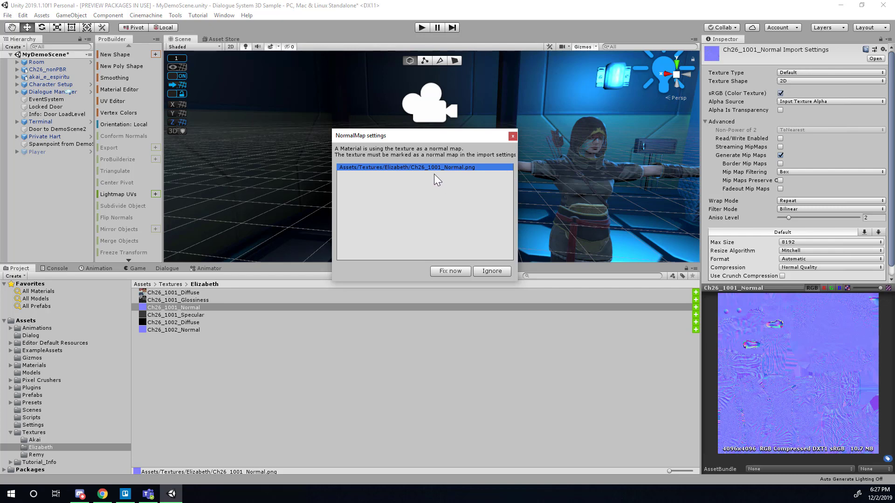
drag(399, 138, 399, 110)
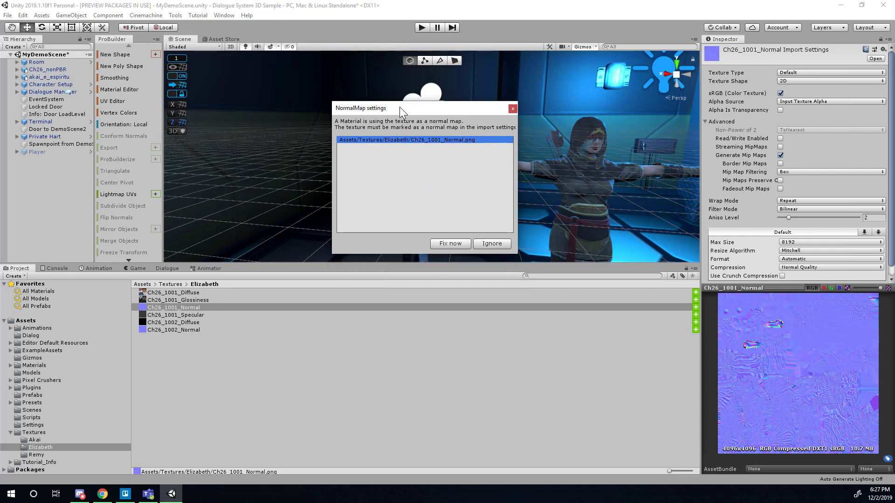
click(456, 243)
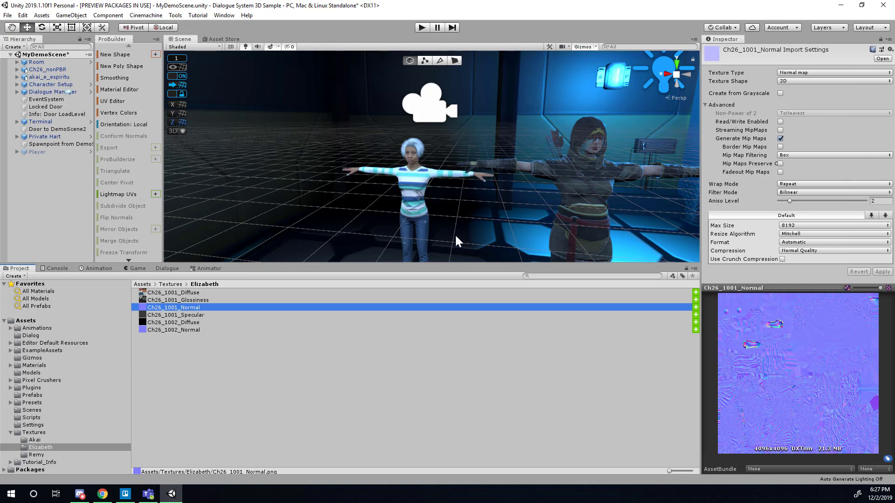
Step: Examine the Elizabeth model with its fixed normal map and enlarge the scene view
mouse_move(455, 234)
right_down()
mouse_move(443, 231)
mouse_move(451, 234)
mouse_move(444, 211)
mouse_move(452, 216)
mouse_move(425, 205)
mouse_move(390, 206)
mouse_move(365, 225)
mouse_move(359, 216)
mouse_move(443, 238)
right_up()
scroll(483, 200, down, 5)
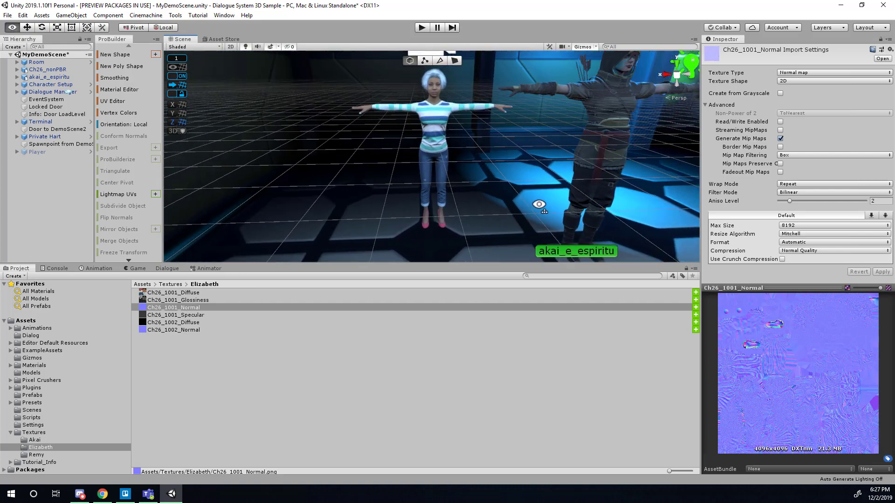
drag(548, 264, 550, 283)
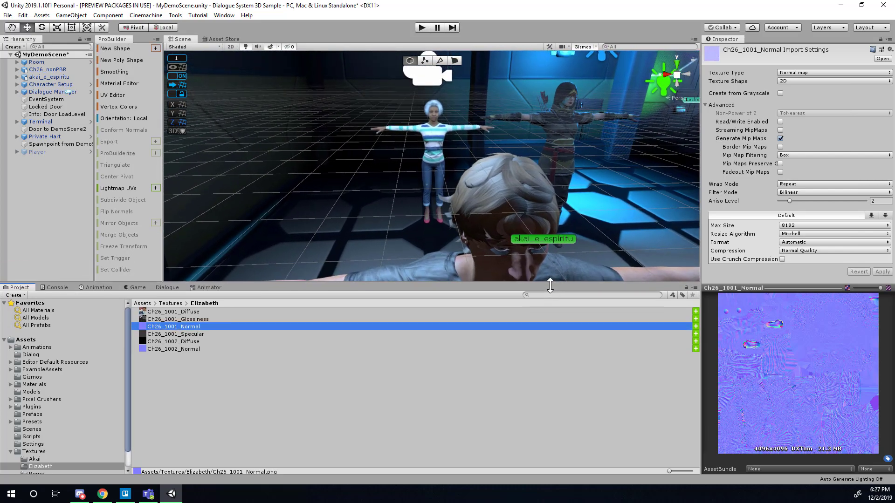
Step: Expand Character Setup in the scene hierarchy and select its Remy Character Controller to show the component settings
click(498, 219)
right_drag(497, 219, 325, 214)
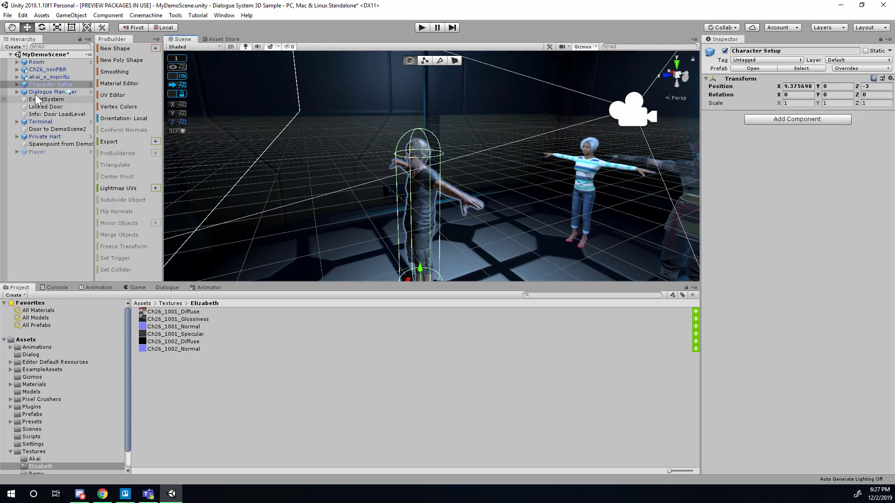
click(14, 85)
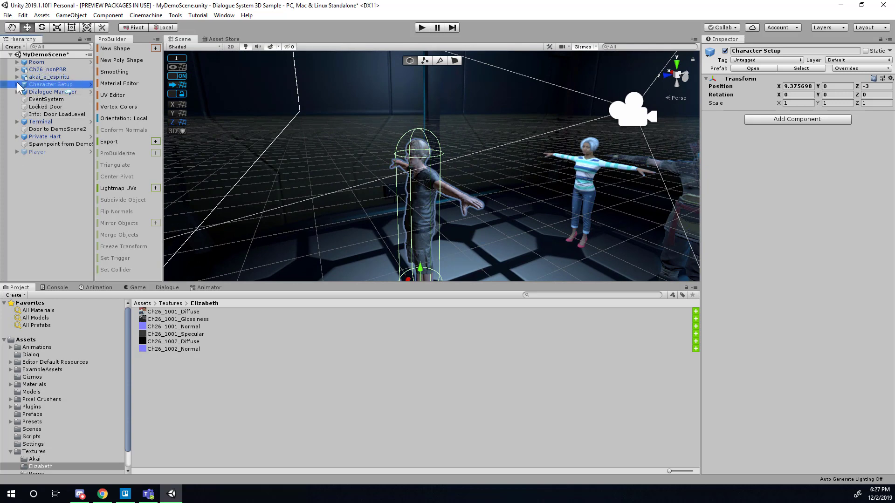
click(17, 84)
click(60, 92)
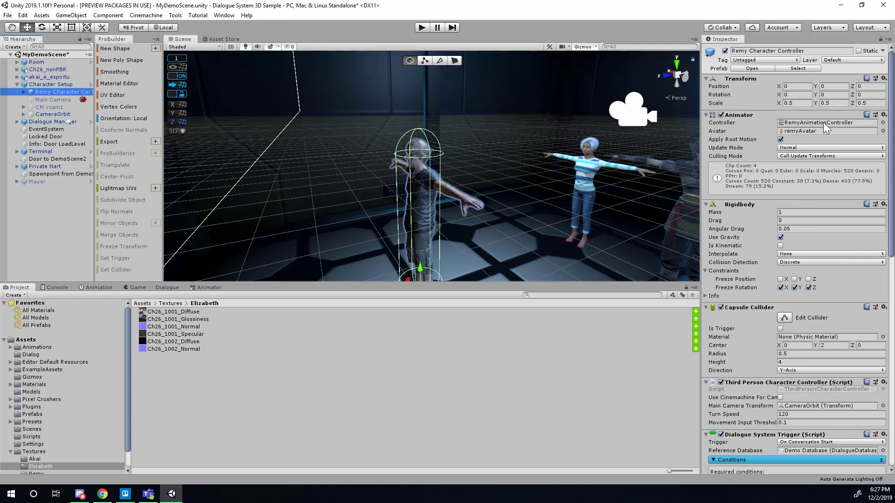
Step: Assign RemyAnimationController as the Animator controller of the Ch26_nonPBR character
click(586, 175)
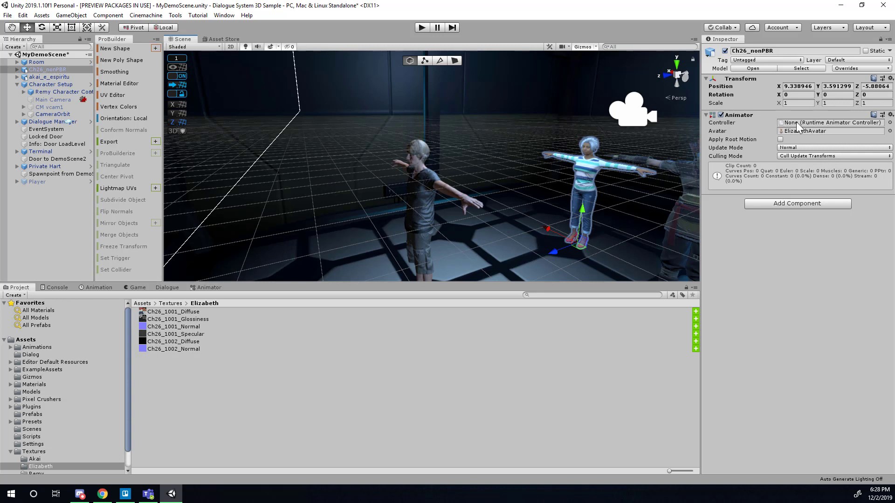
click(889, 122)
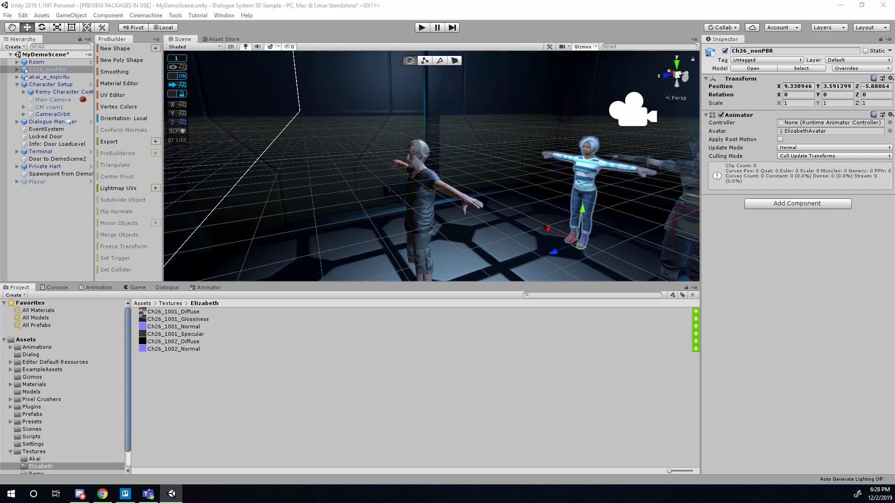
drag(107, 156, 449, 132)
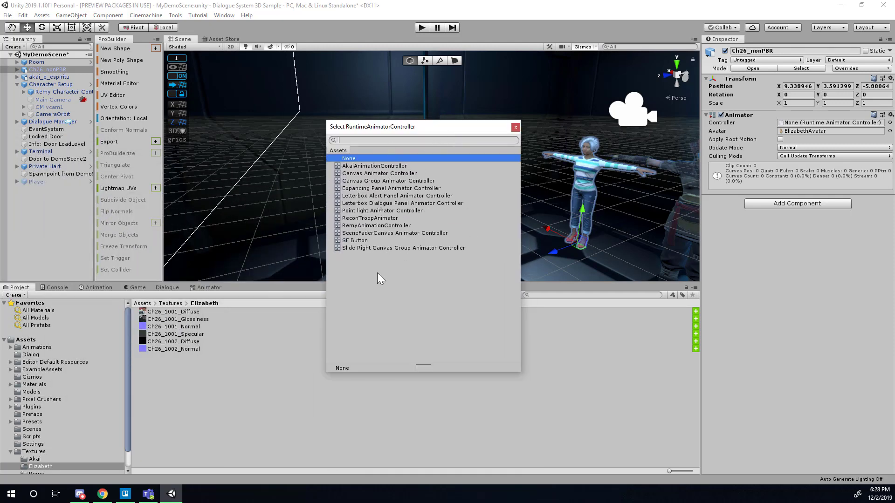
click(368, 226)
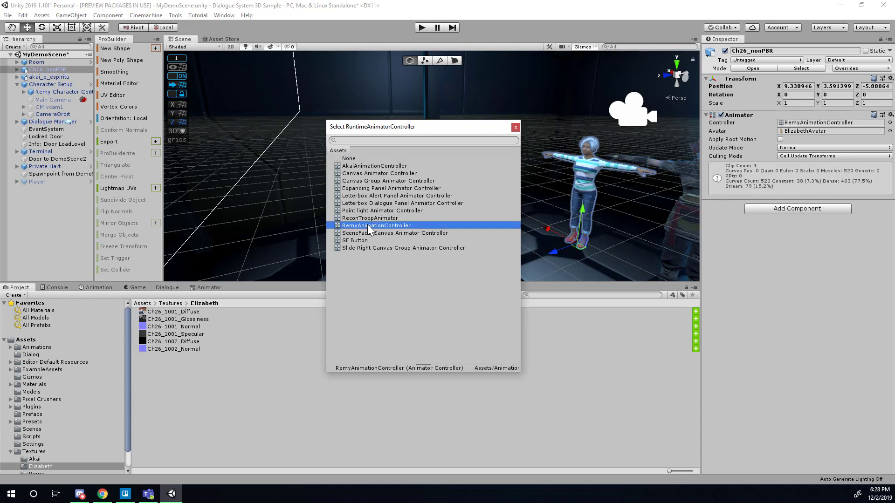
double_click(367, 225)
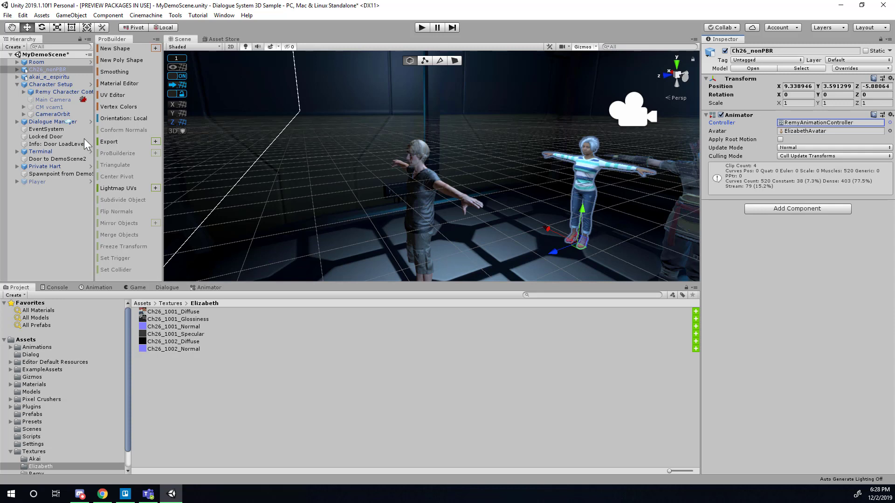
Step: Examine all components on Remy Character Controller, from the Animator and Rigidbody down to the Proximity Selector
click(43, 85)
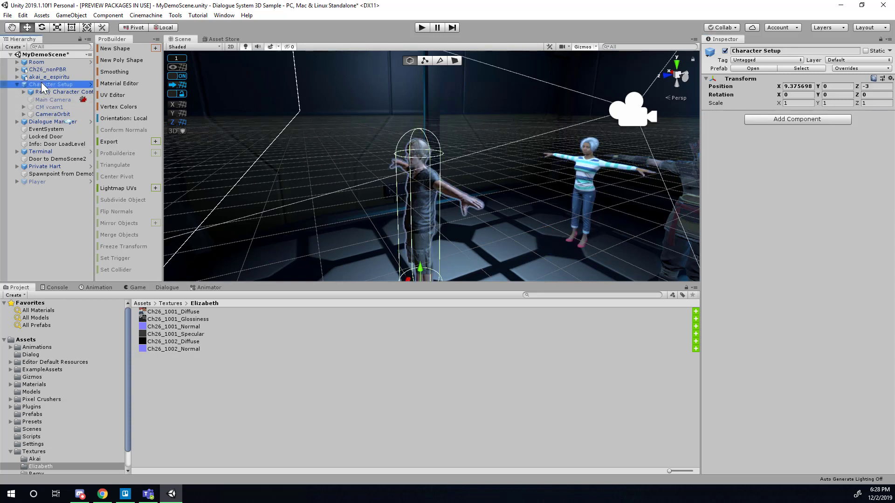
click(43, 93)
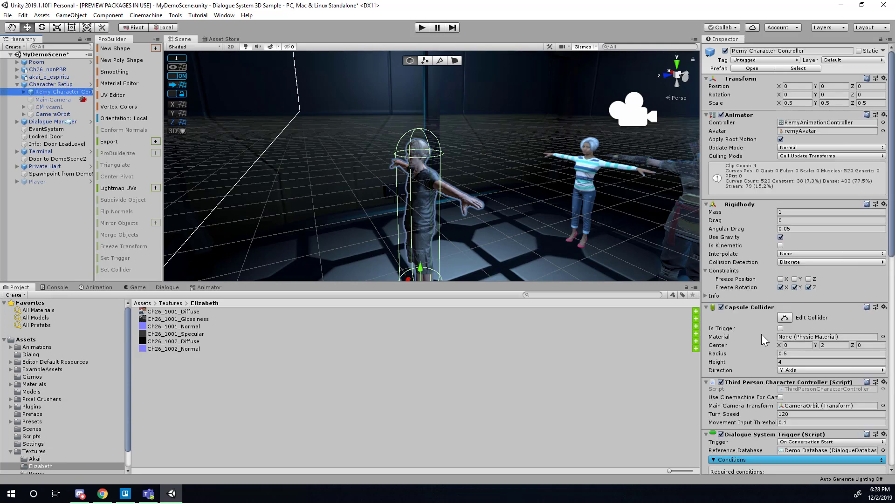
scroll(759, 297, down, 5)
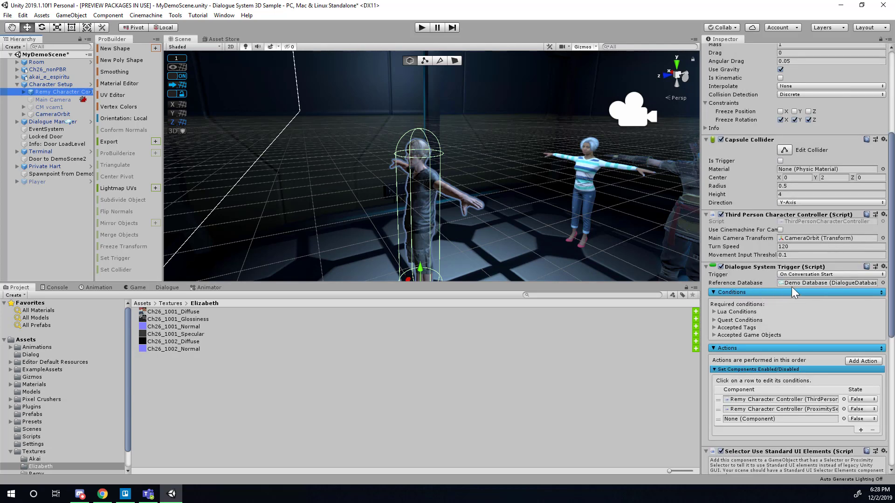
scroll(791, 287, down, 3)
scroll(792, 287, down, 5)
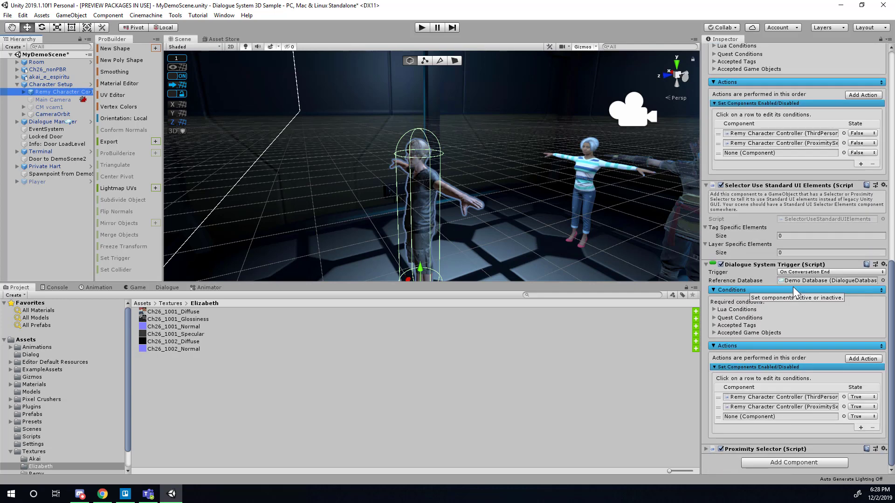
scroll(793, 287, up, 13)
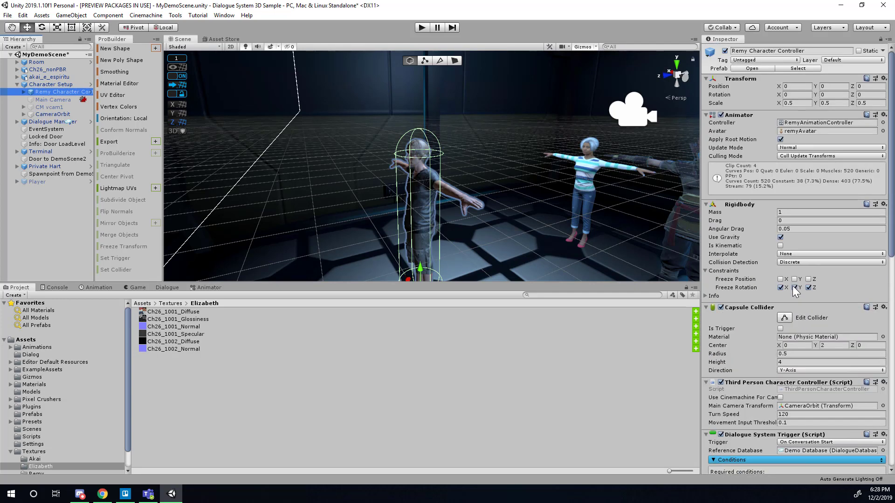
click(794, 287)
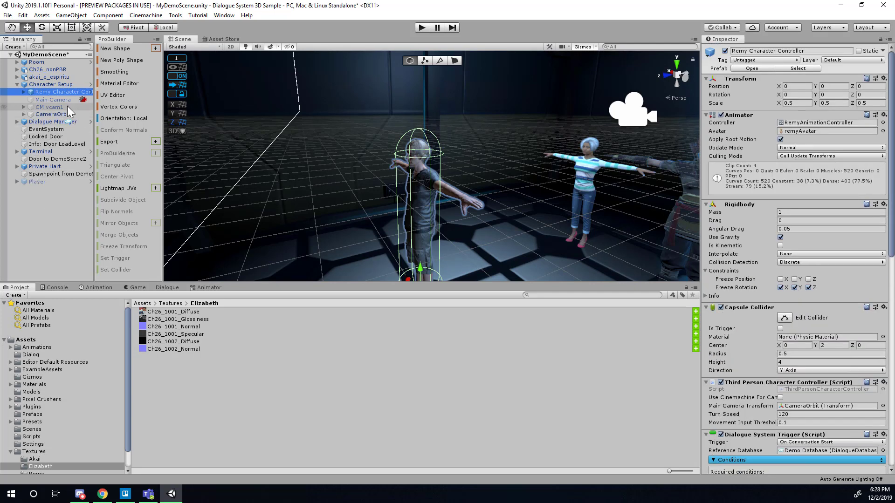
Step: Expand Remy Character Controller and highlight its child parts from Body to Tops, then reselect the parent object
click(24, 92)
click(45, 99)
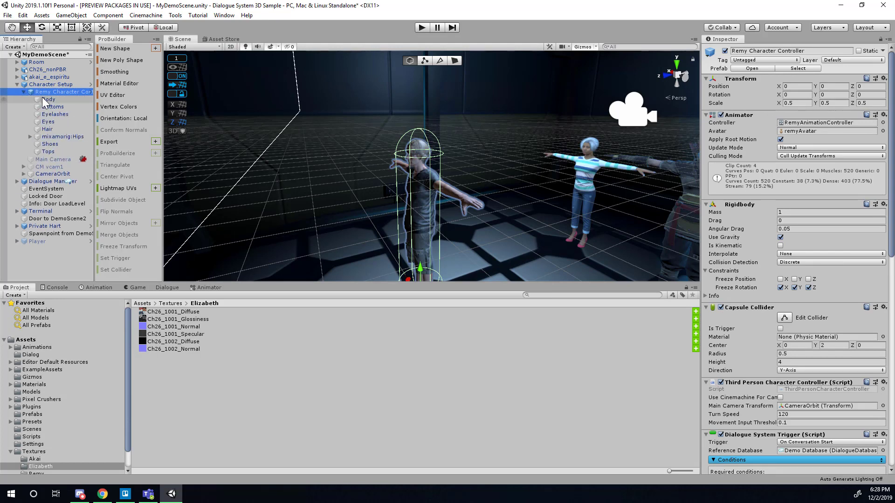
shift+click(55, 128)
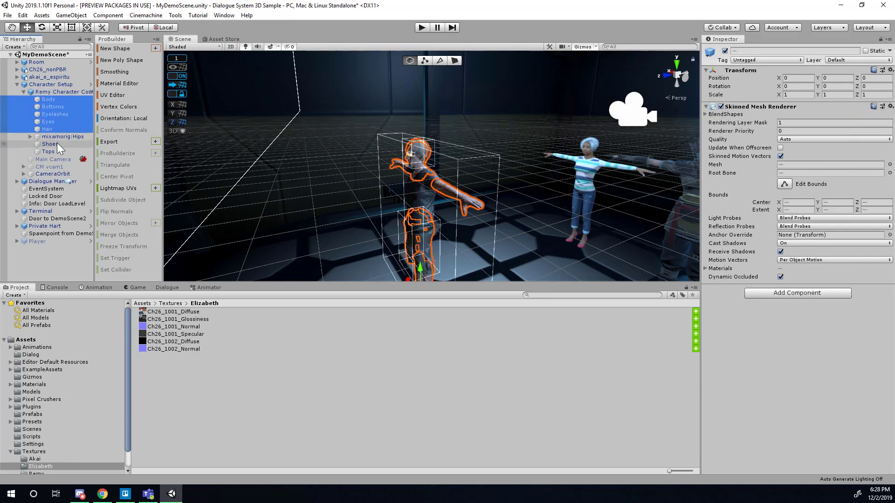
shift+click(53, 154)
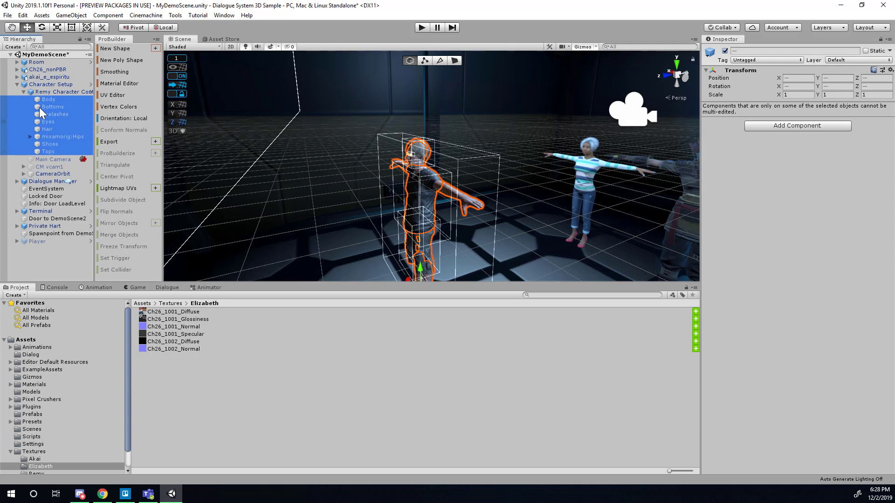
ctrl+click(48, 92)
click(48, 92)
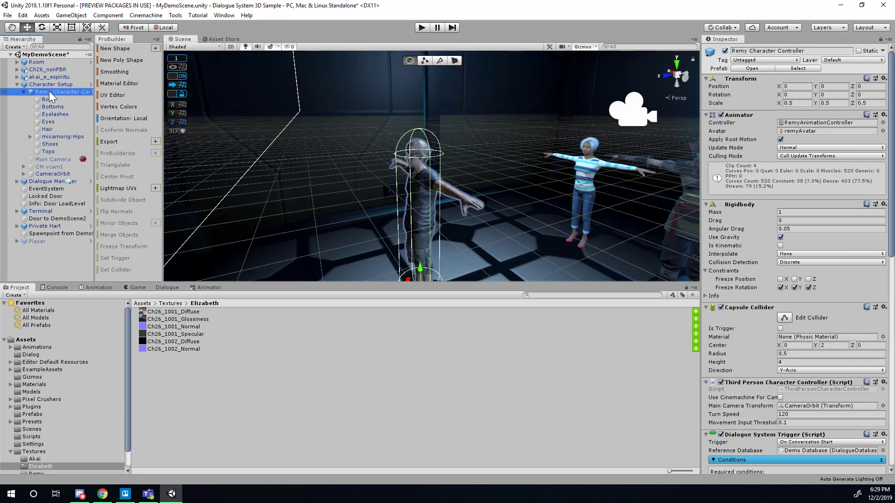
Step: Compare the components of Remy Character Controller with those of Ch26_nonPBR, and collapse Remy's child list
scroll(748, 351, down, 15)
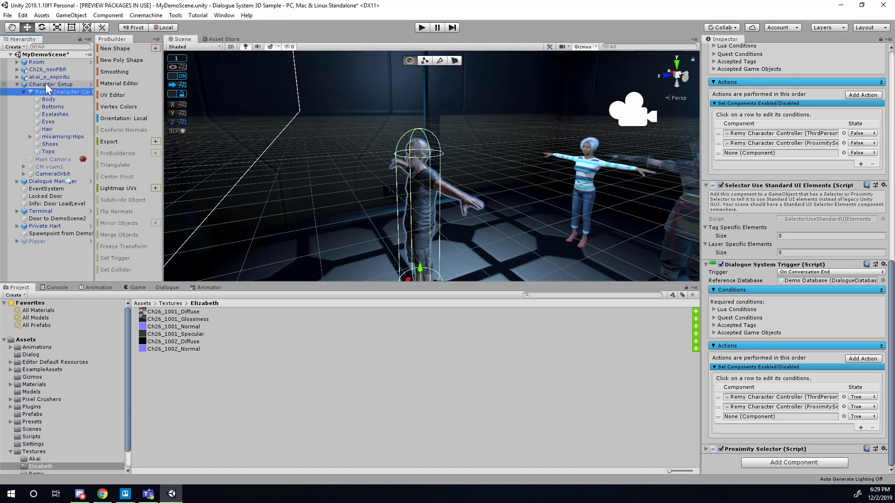
click(55, 91)
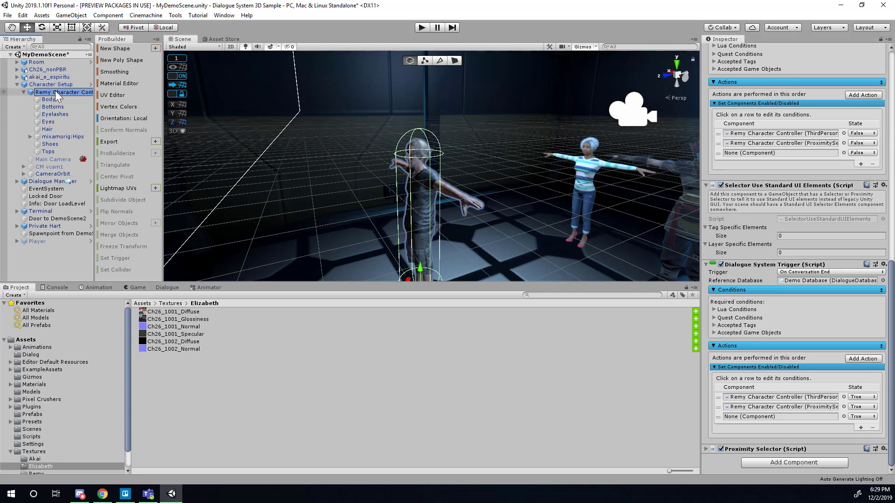
scroll(788, 108, up, 10)
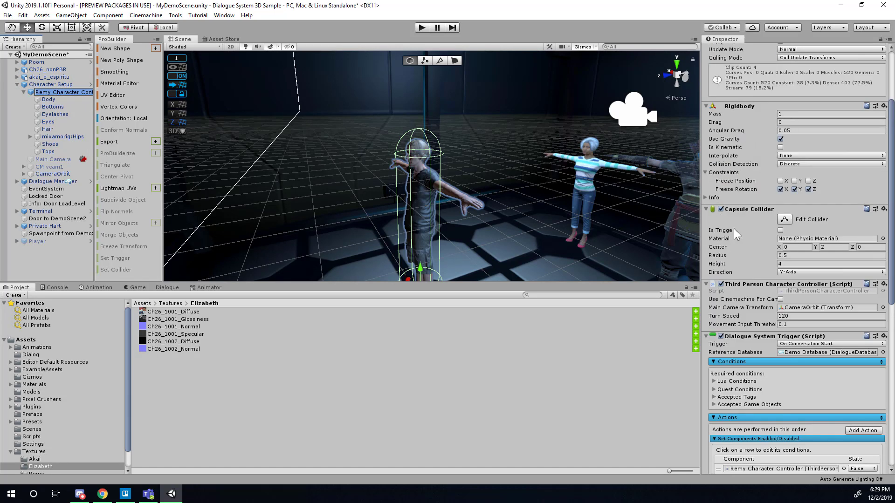
click(592, 161)
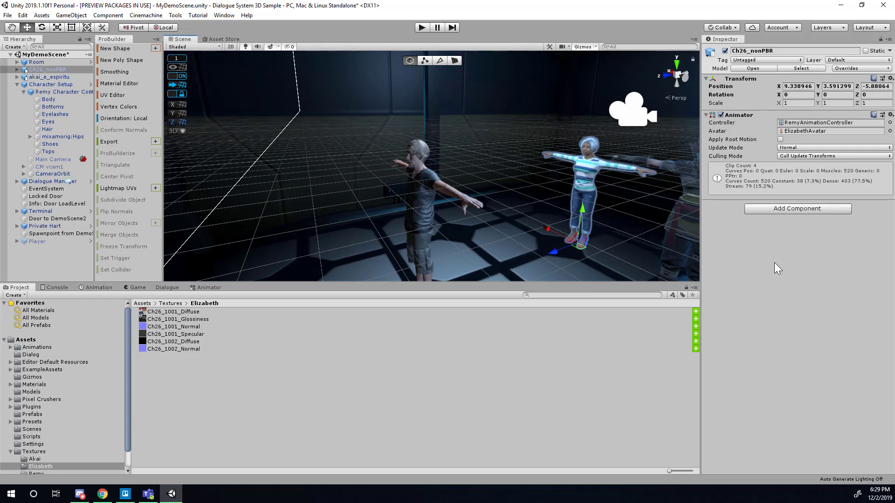
click(422, 186)
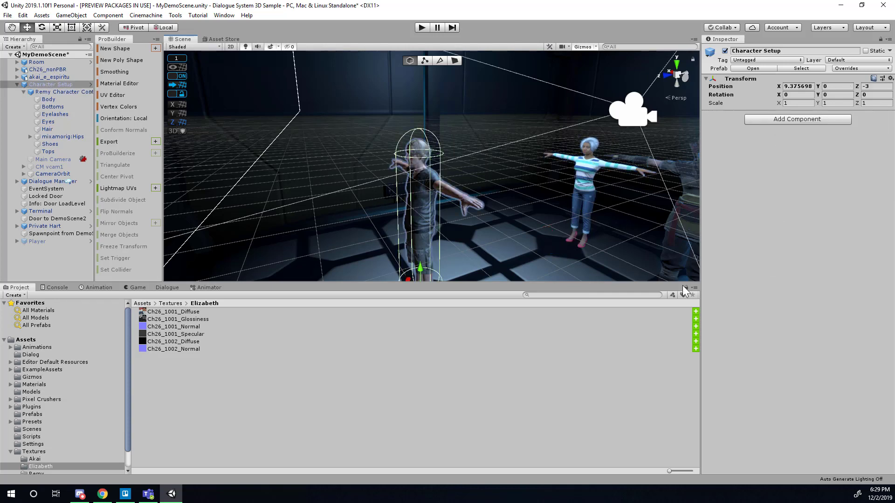
click(66, 92)
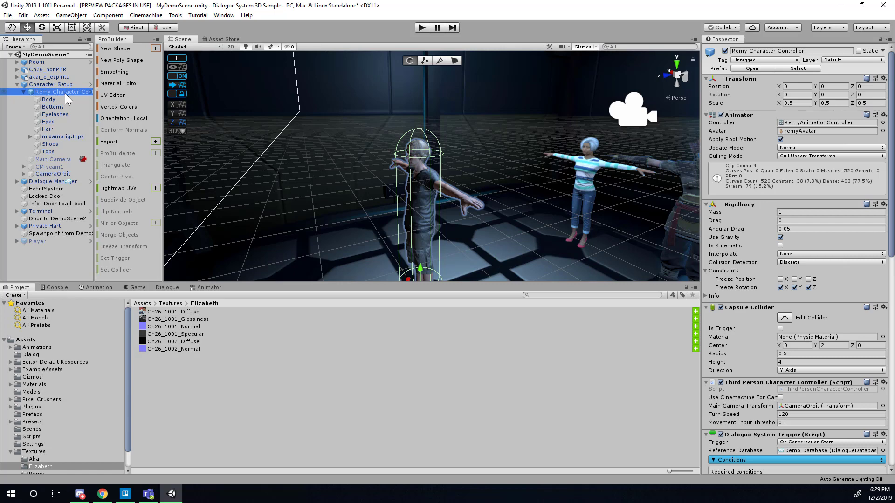
click(24, 93)
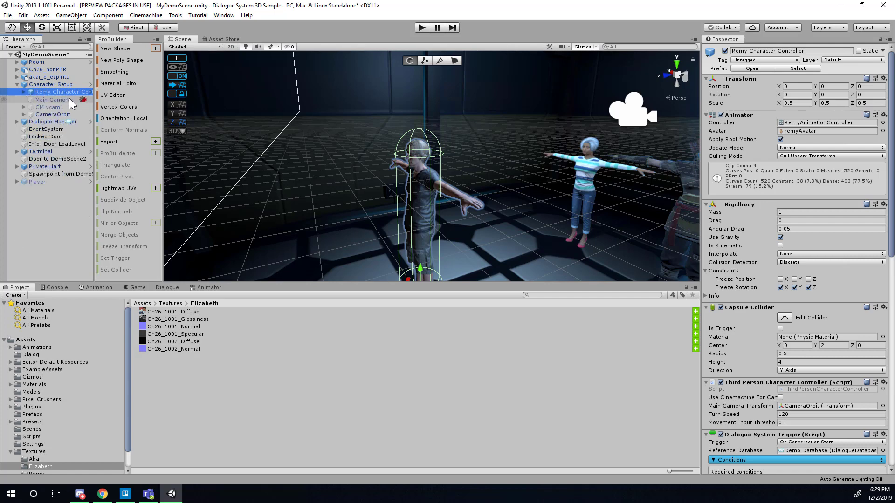
Step: Rename the Ch26_nonPBR object to Elizabeth and make it a child of Character Setup
click(42, 71)
click(44, 71)
text(E)
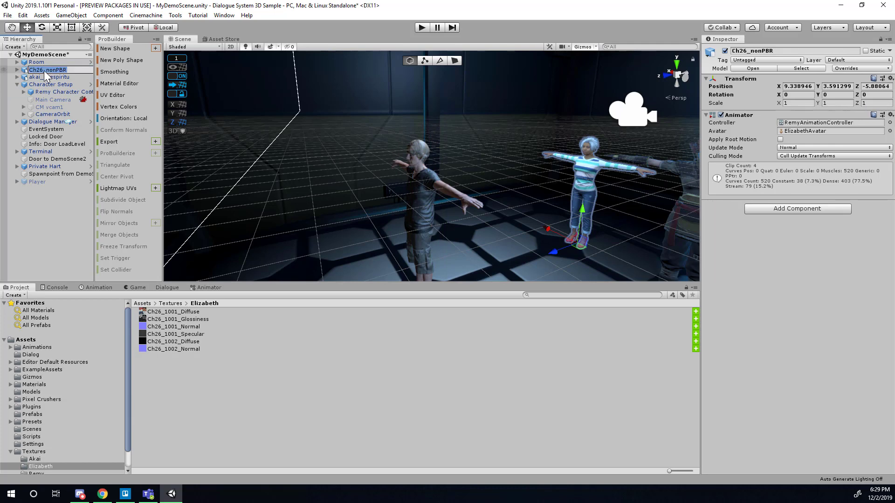
text(lizabeth)
key(Return)
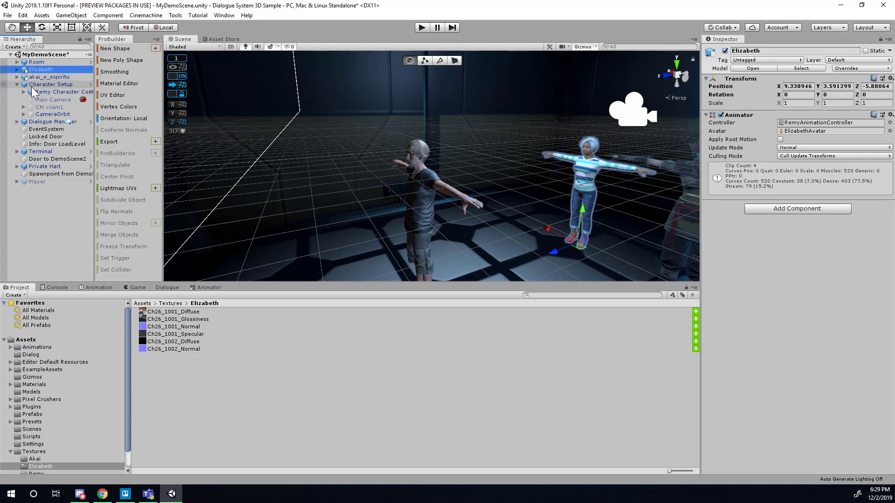
drag(42, 73, 55, 119)
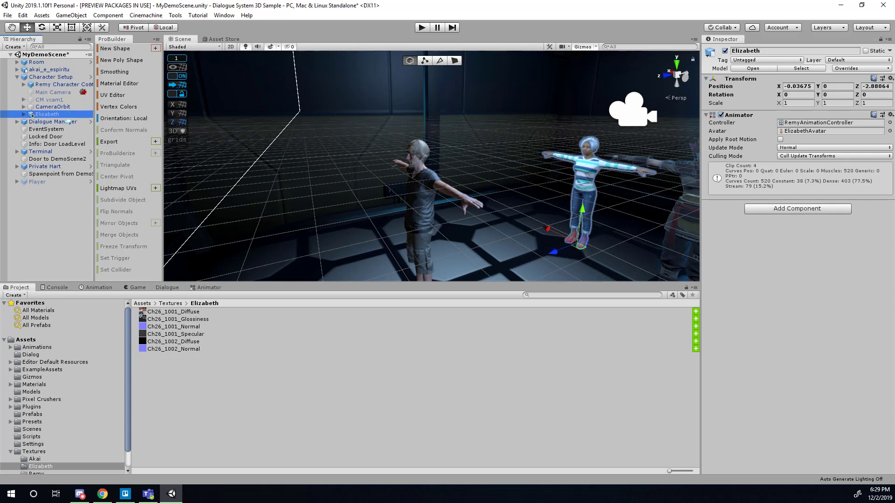
Step: Set Elizabeth's X and Z position to 0 within Character Setup to match Remy Character Controller
click(67, 77)
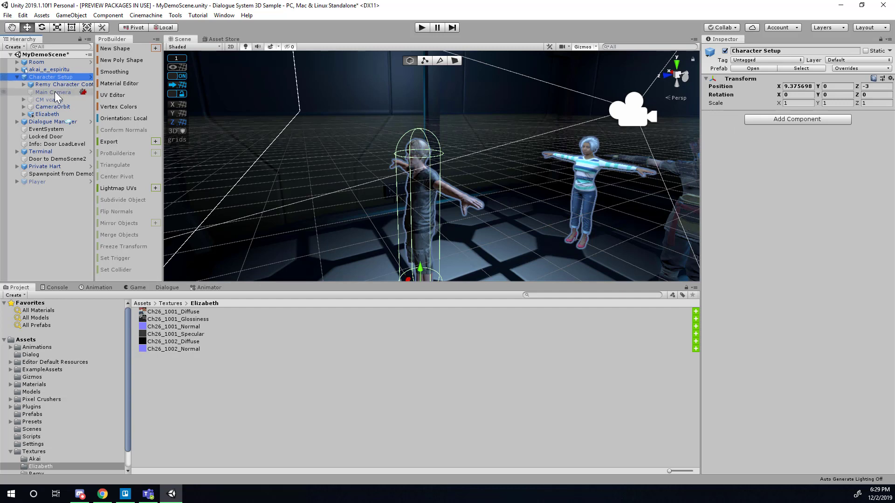
click(52, 116)
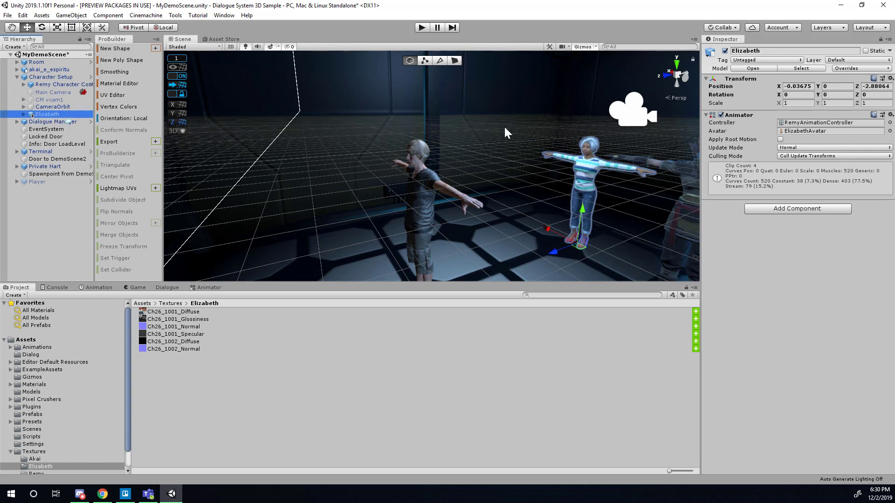
click(44, 77)
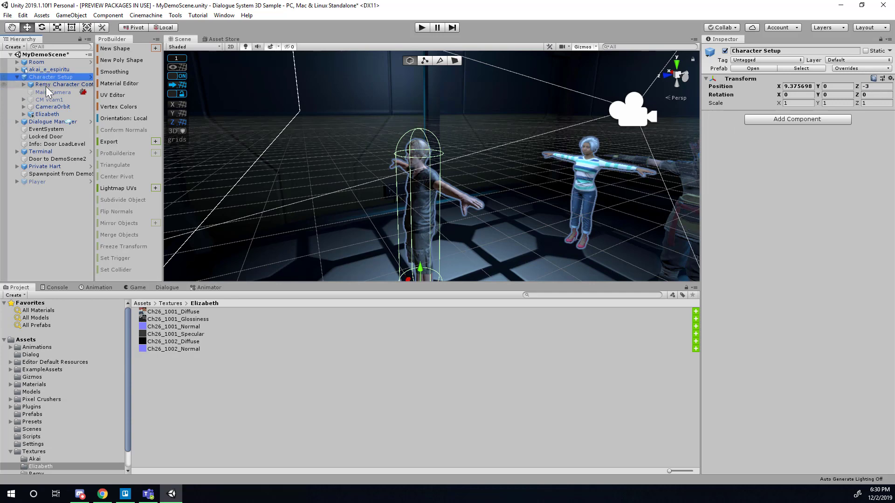
click(47, 85)
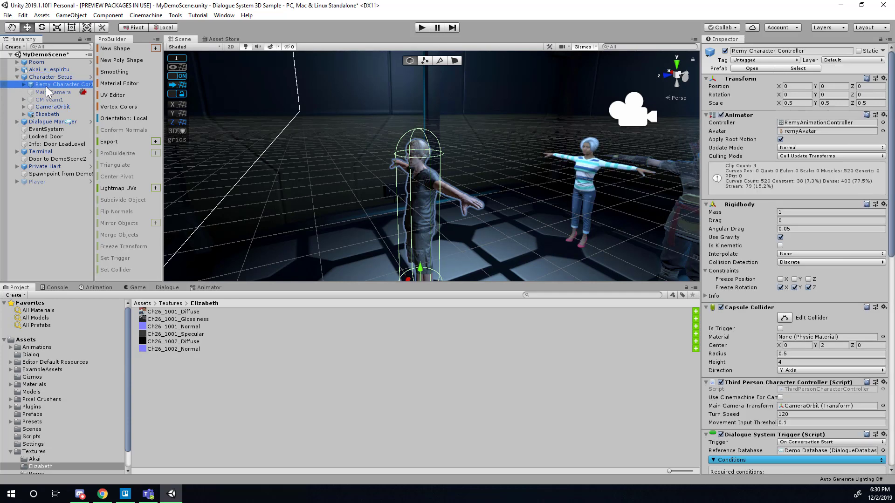
click(47, 114)
click(810, 86)
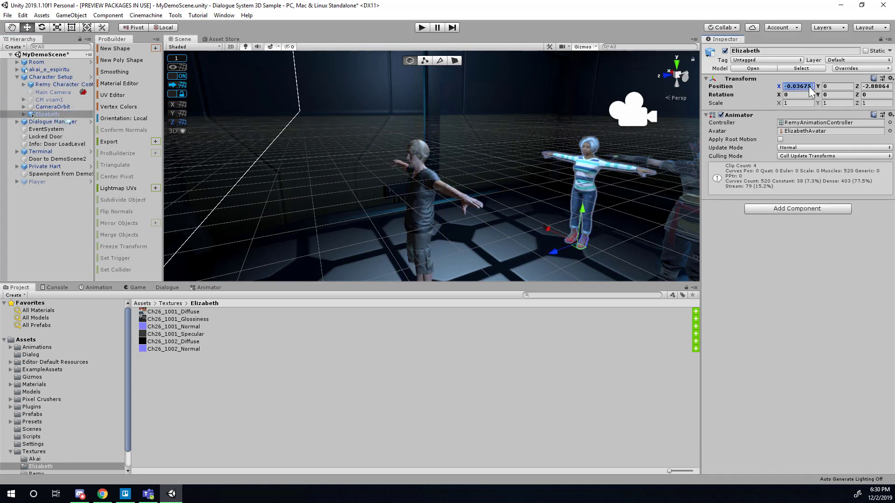
text(0)
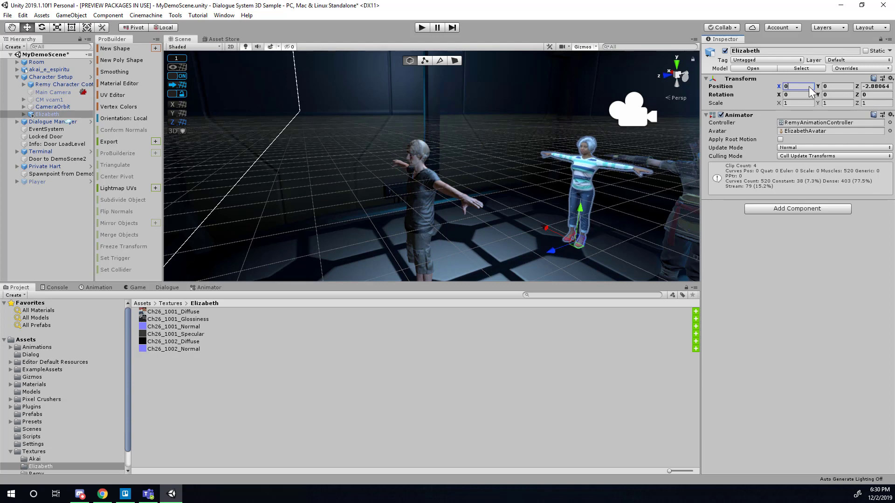
key(Tab)
key(Tab)
text(0)
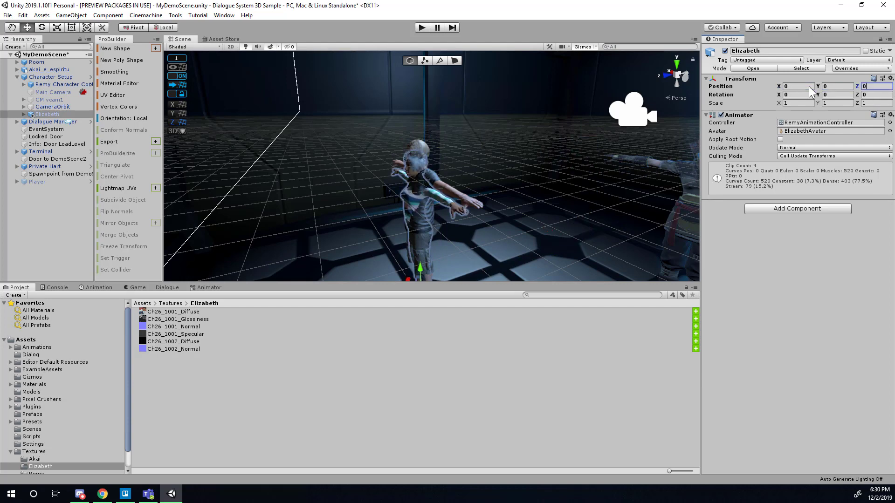
Step: Inspect Elizabeth overlapping Remy from several angles and run the scene in Play mode
alt+drag(439, 200, 382, 213)
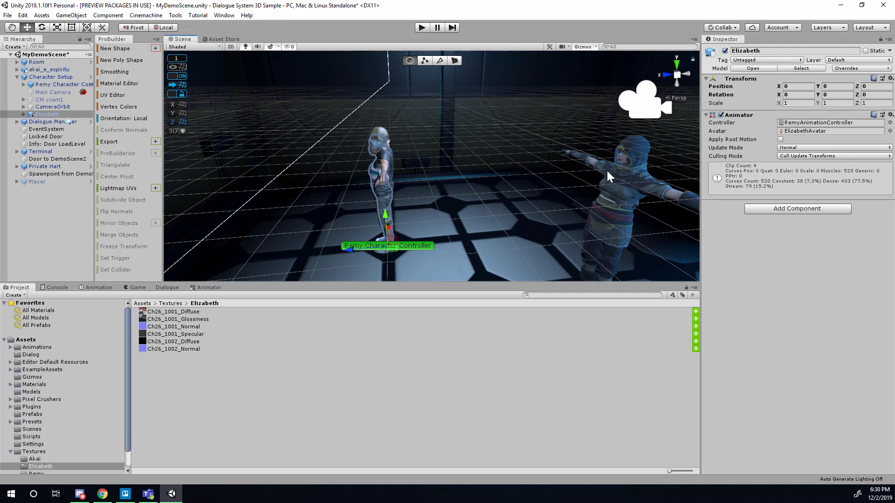
alt+drag(540, 172, 522, 107)
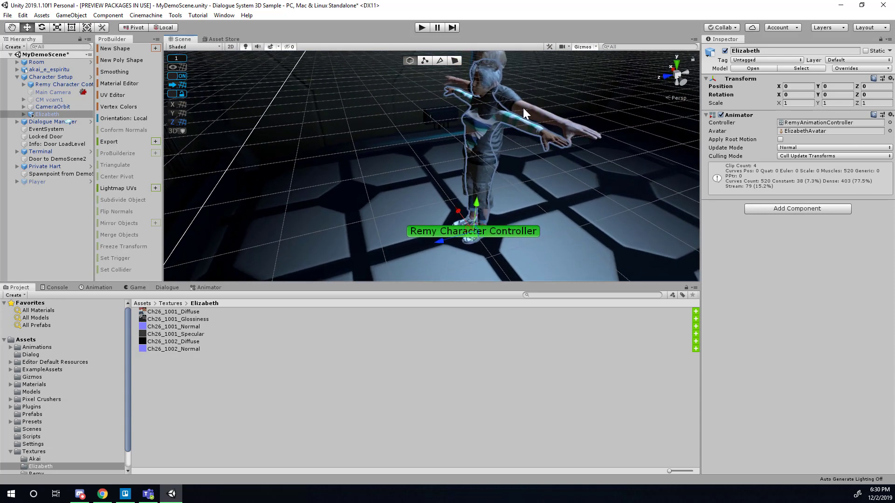
click(422, 27)
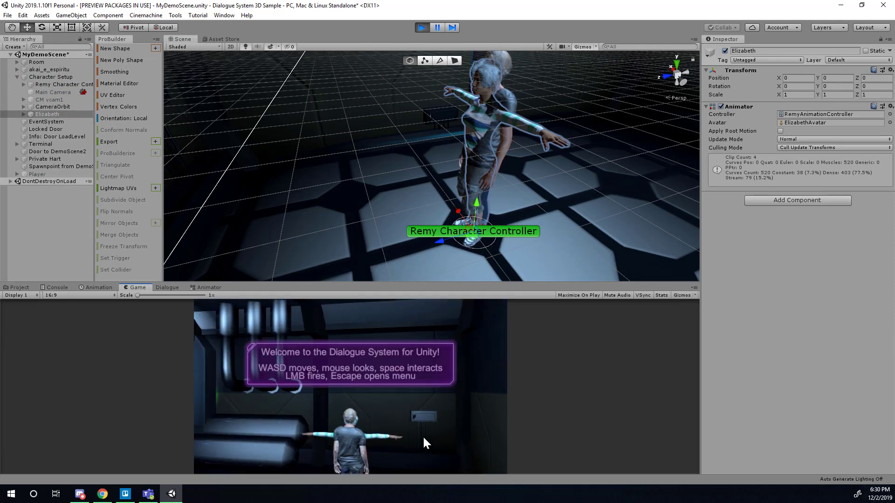
Step: Walk Remy around the stationary Elizabeth in the running game to check which character responds, and stop Play mode
key(w)
key(w)
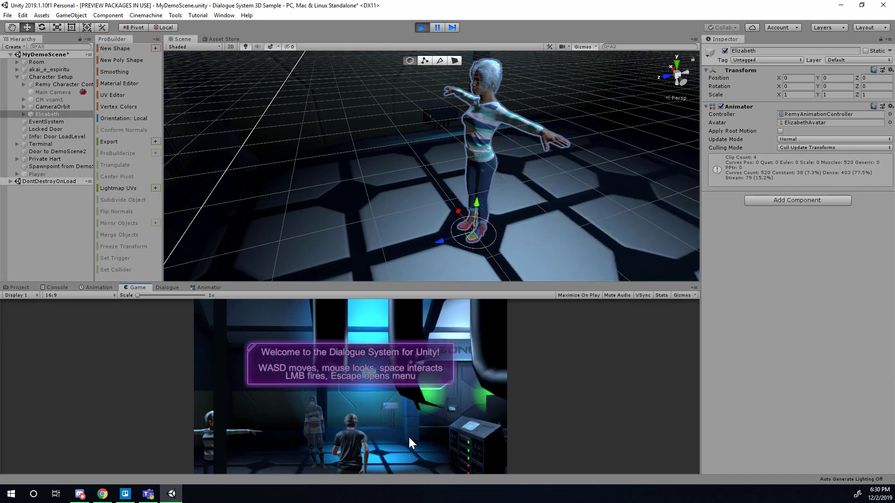
key(w)
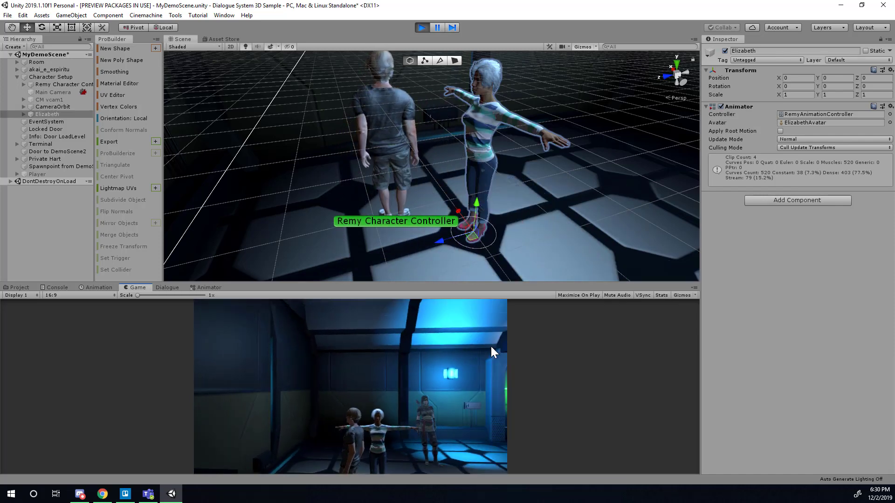
key(w)
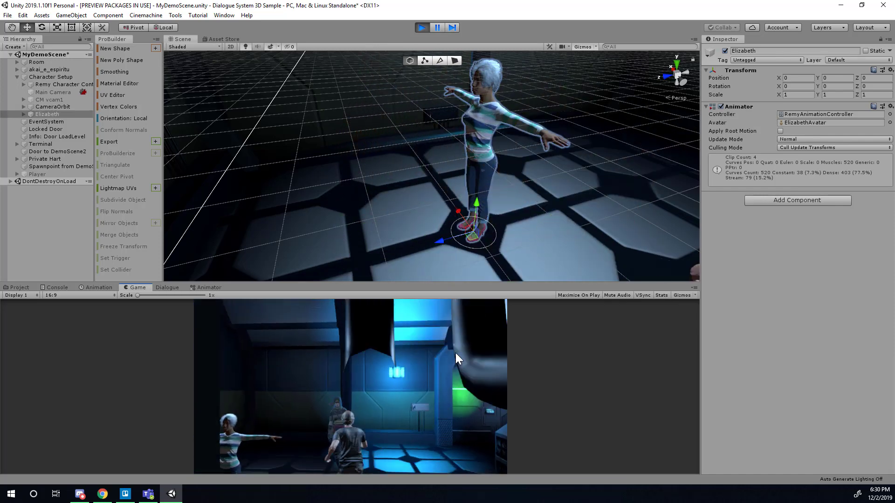
key(w)
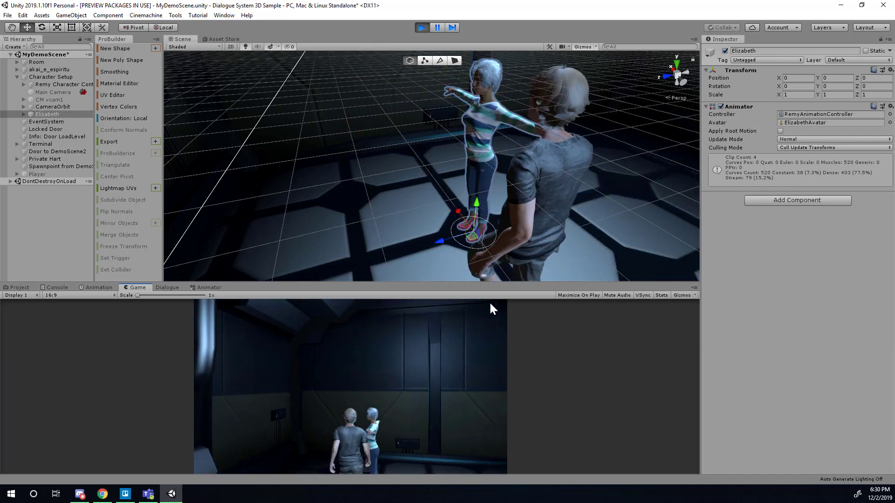
key(w)
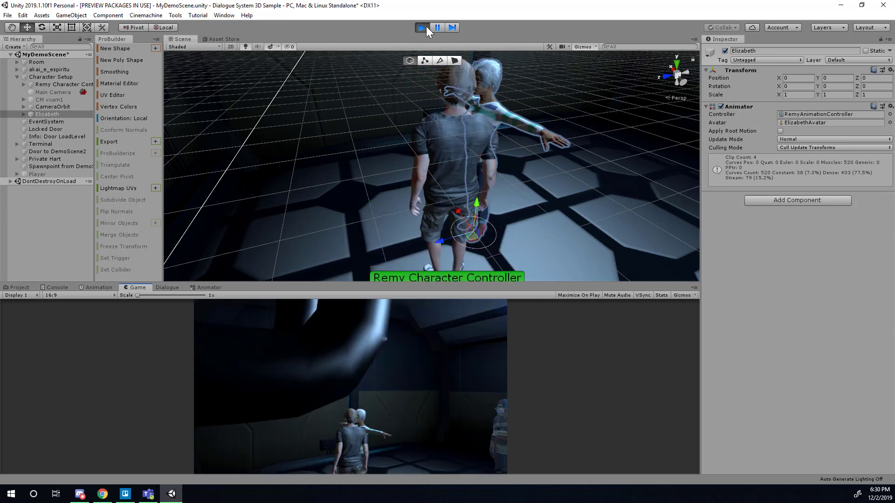
click(422, 28)
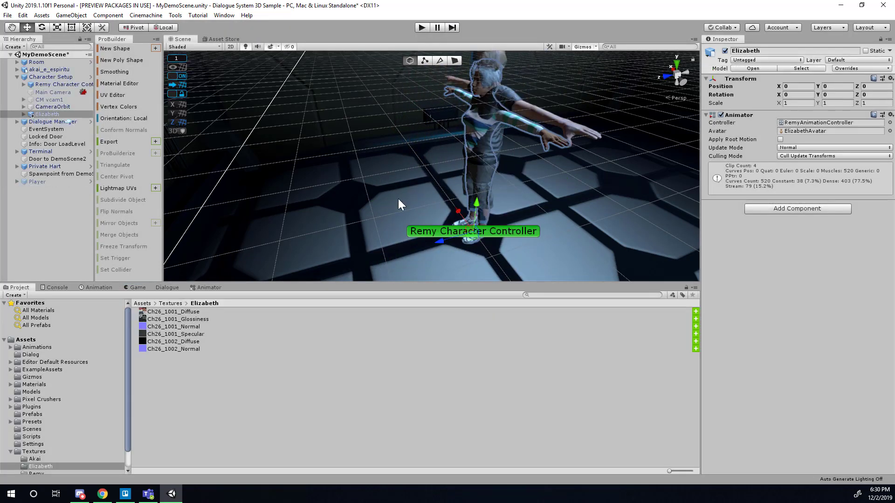
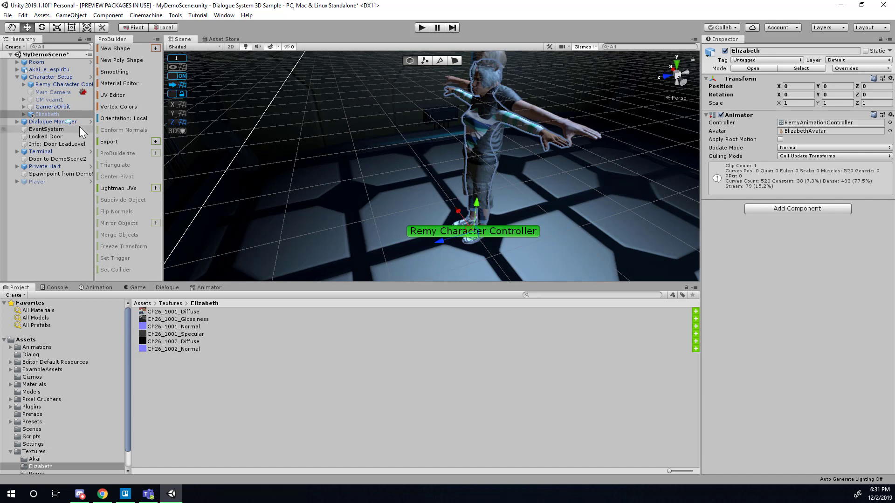
Step: Review all components on Remy Character Controller, from its Transform down to the Proximity Selector
click(48, 77)
click(48, 85)
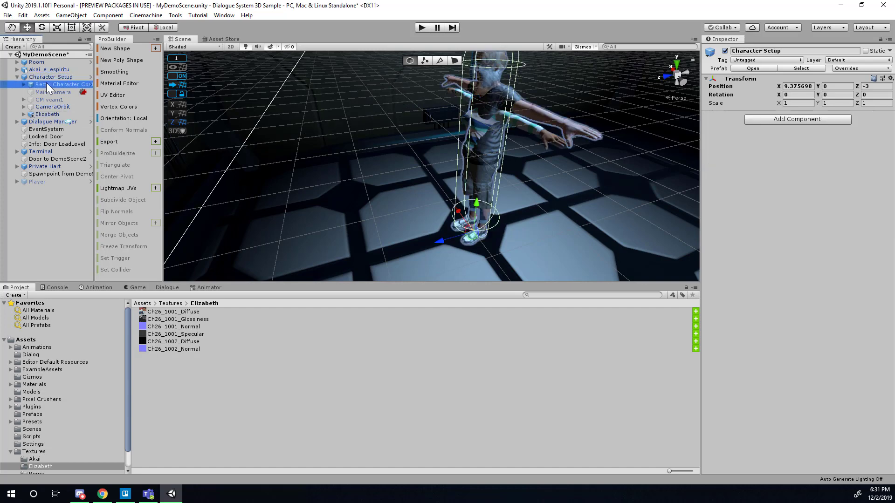
key(s)
right_drag(434, 206, 441, 174)
key(w)
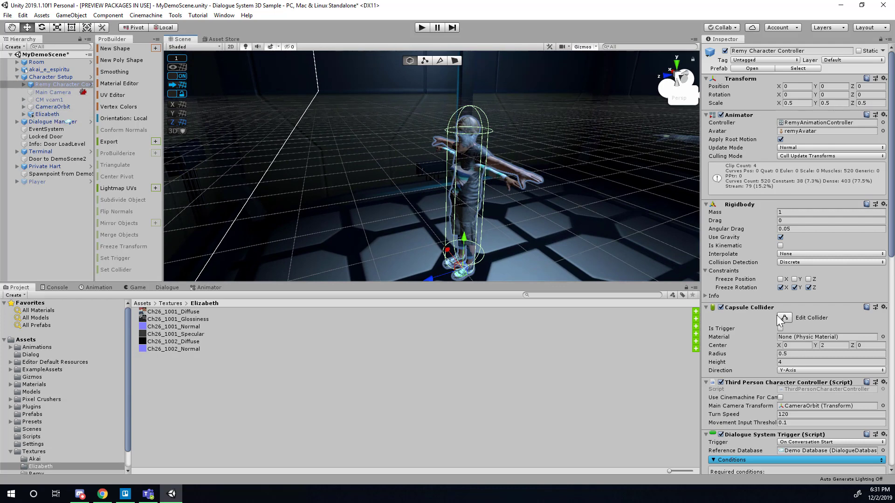
scroll(756, 304, down, 6)
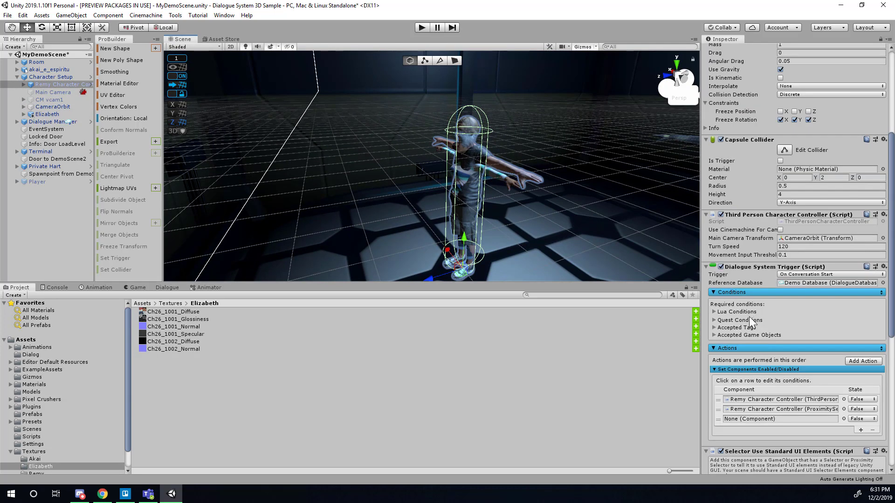
scroll(748, 317, down, 6)
scroll(749, 325, down, 5)
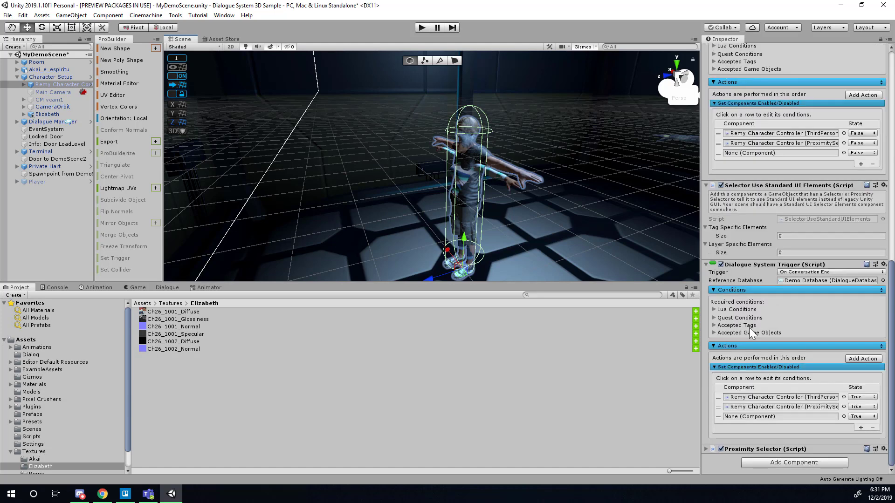
scroll(751, 331, up, 15)
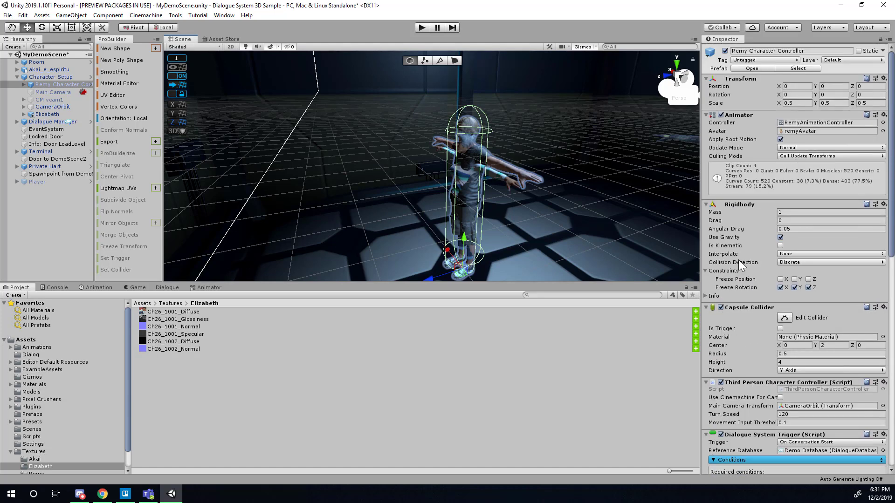
Step: Copy the Rigidbody component from Remy Character Controller and paste it onto Elizabeth as a new component
right_click(745, 206)
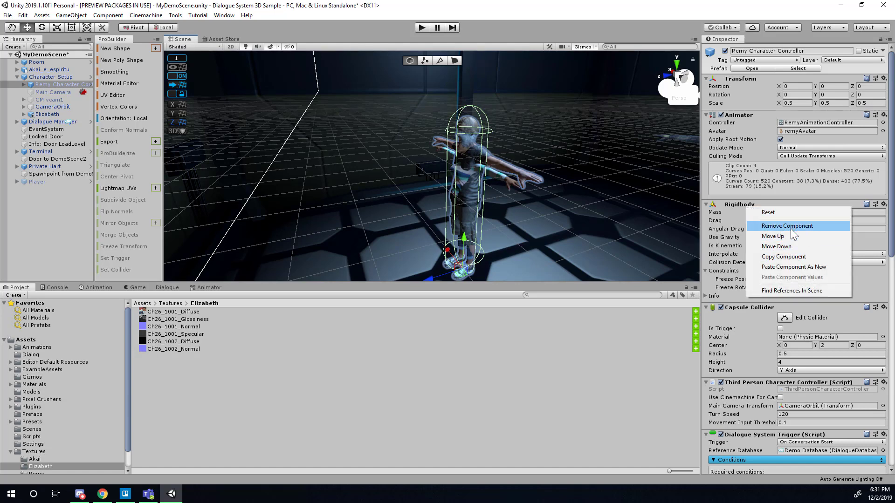
click(795, 257)
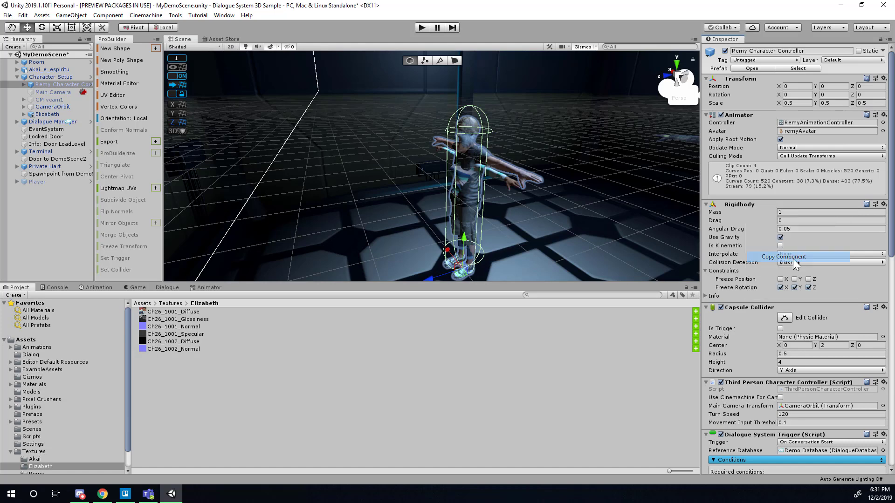
click(54, 114)
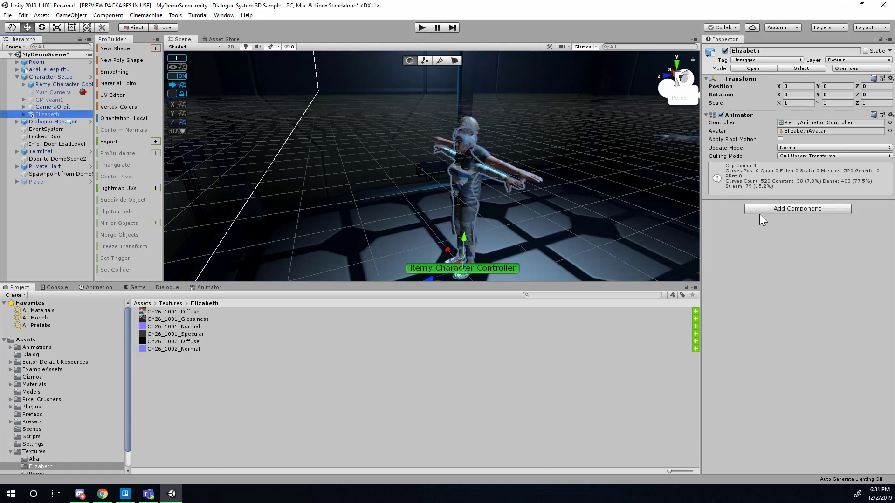
click(766, 245)
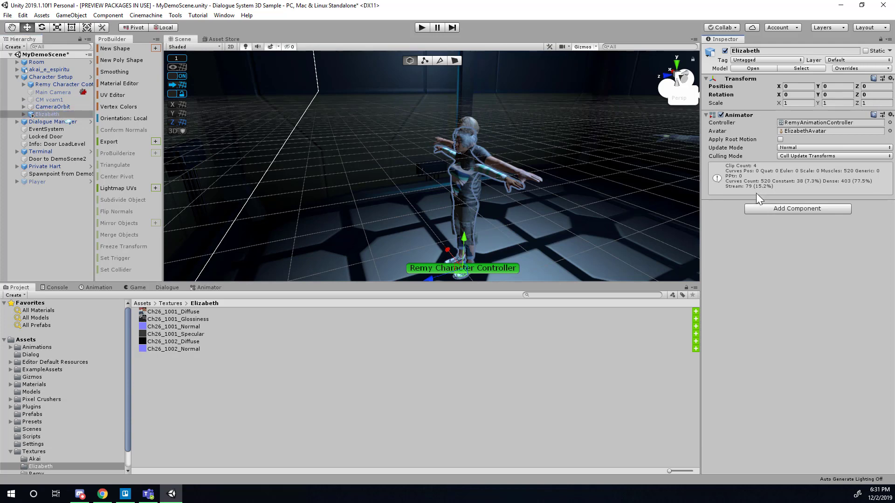
right_click(739, 114)
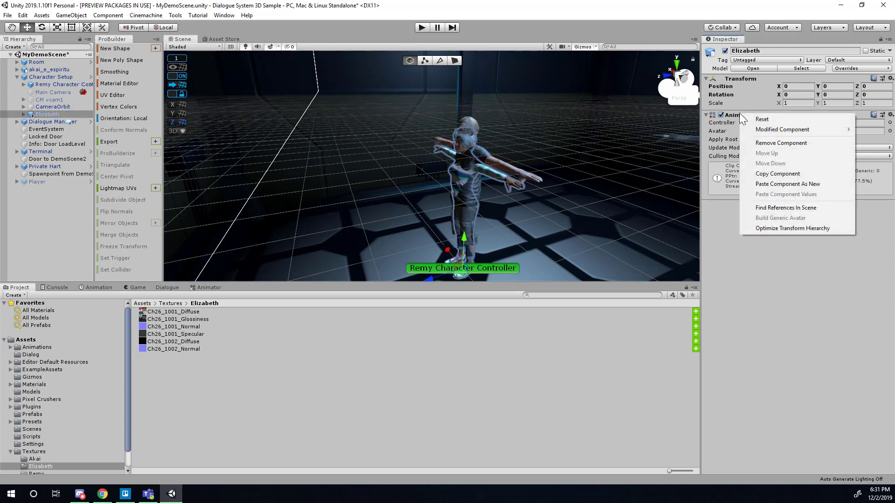
click(781, 184)
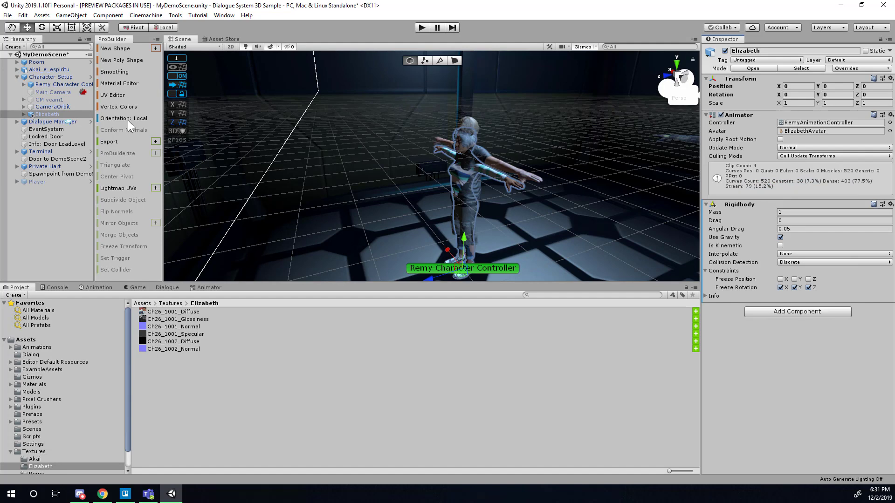
Step: Copy Remy Character Controller's Capsule Collider and paste it onto Elizabeth as a new component
click(56, 85)
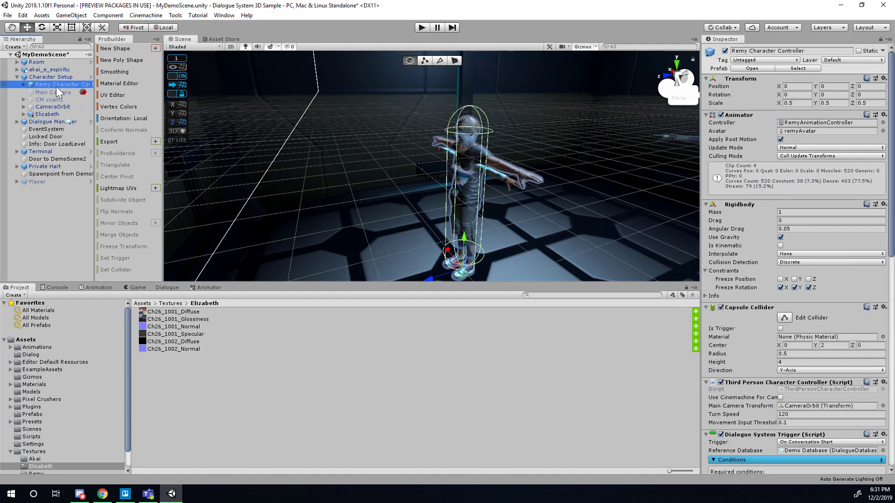
click(49, 116)
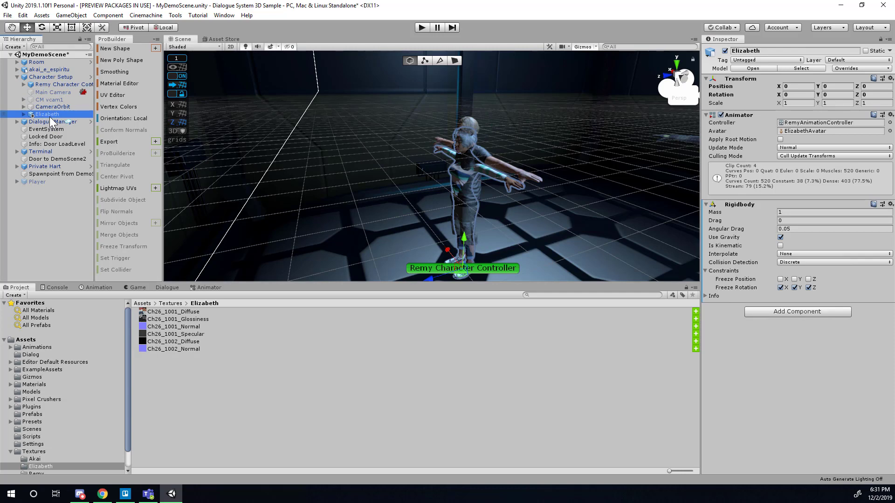
click(58, 86)
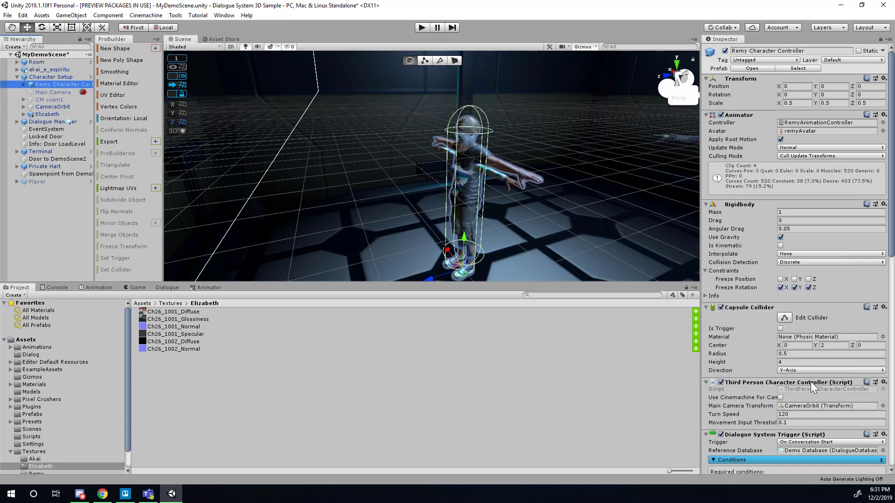
scroll(740, 315, down, 3)
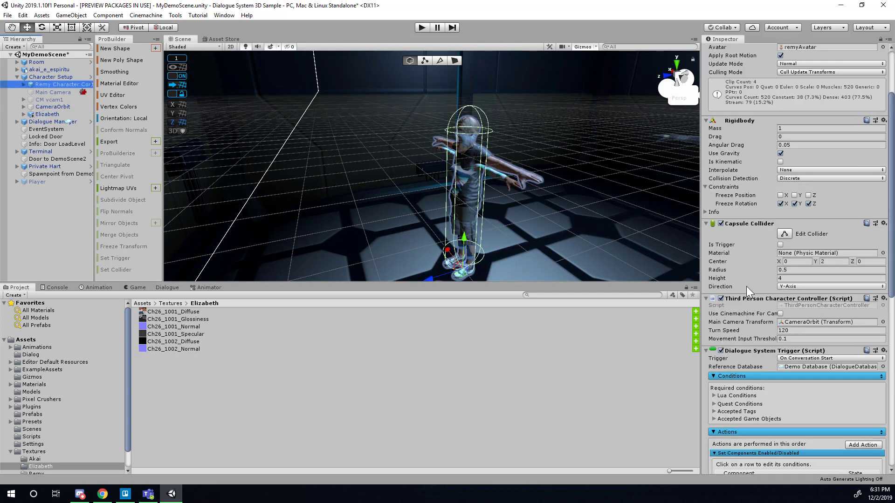
right_click(750, 224)
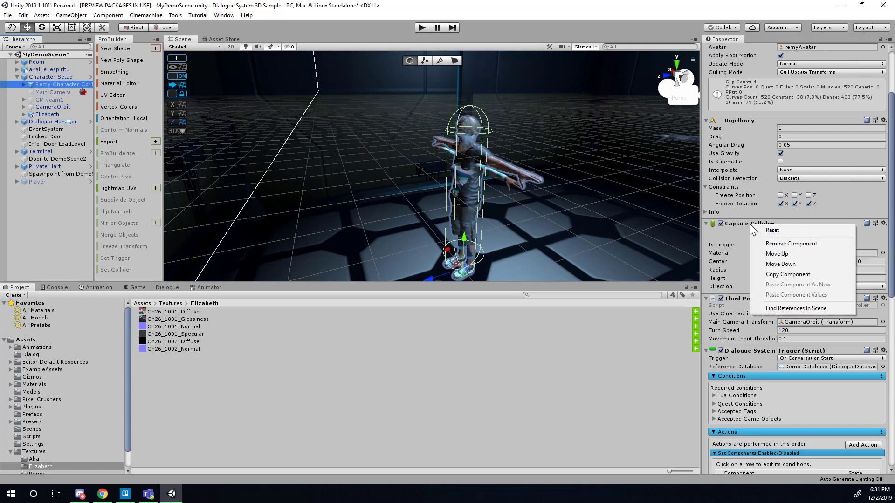
click(797, 274)
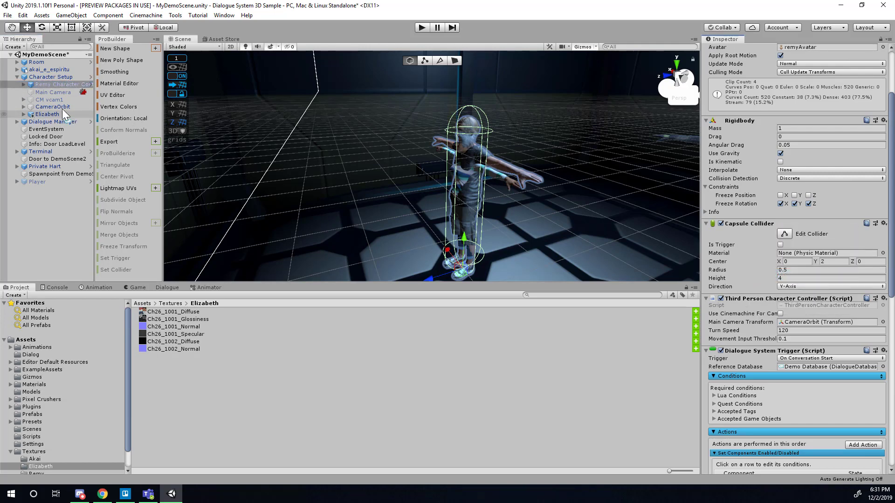
click(54, 113)
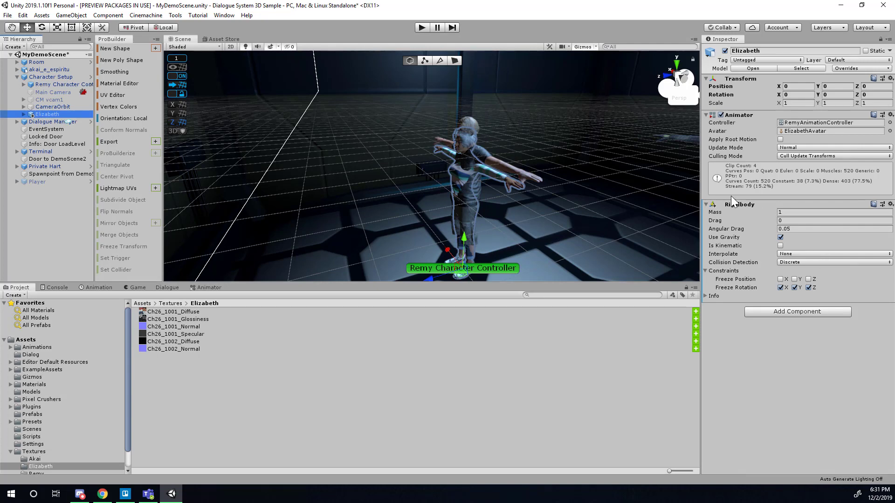
right_click(734, 204)
click(779, 274)
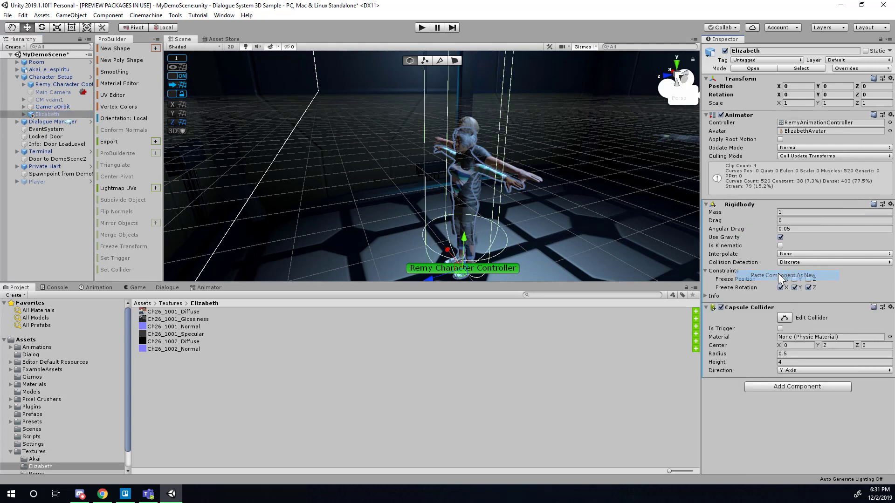
right_click(742, 204)
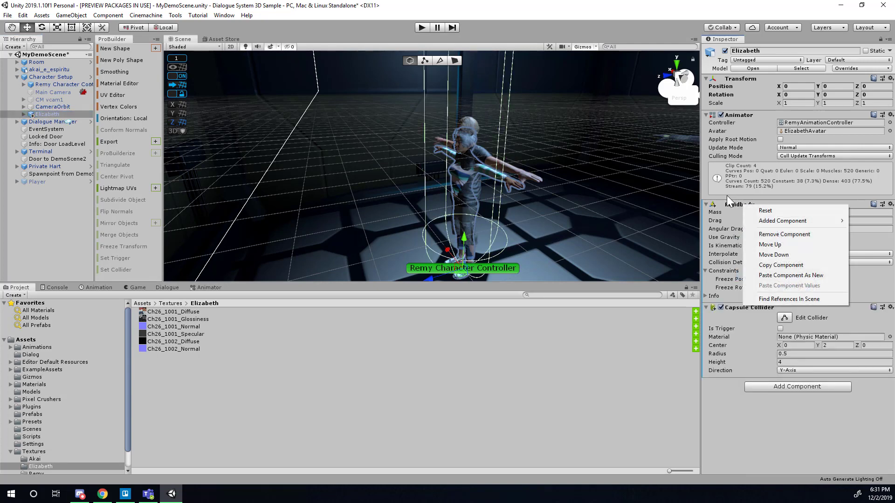
click(765, 414)
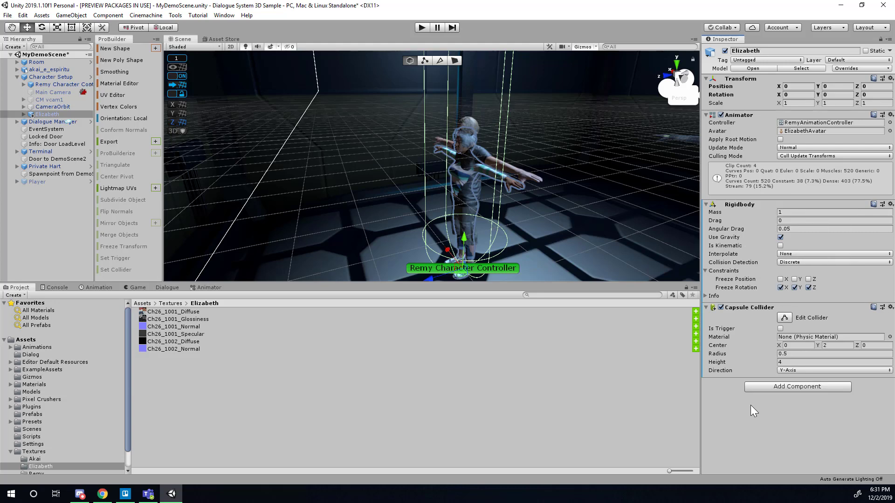
Step: Copy the Third Person Character Controller script from Remy Character Controller and paste it onto Elizabeth as a new component
click(53, 86)
scroll(756, 335, down, 5)
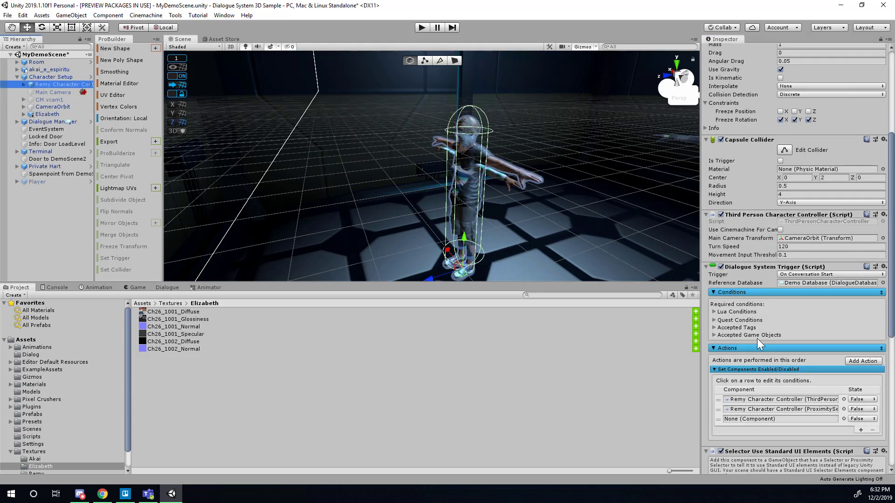
right_click(766, 214)
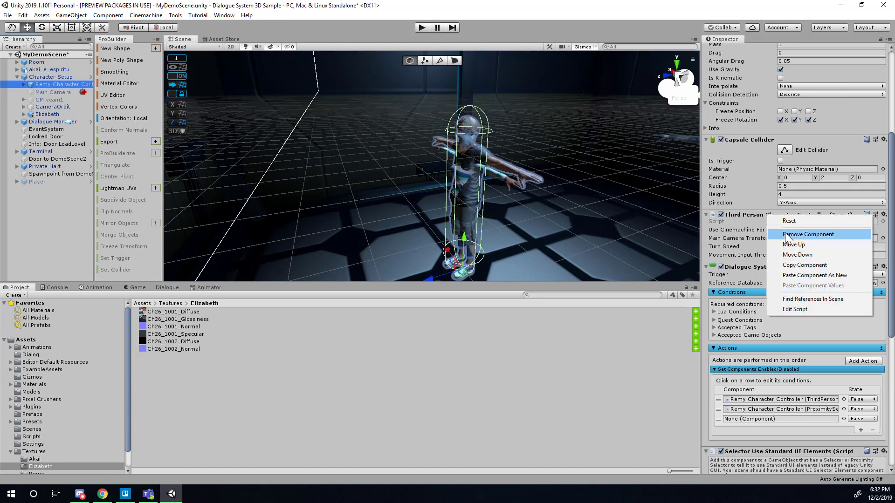
click(804, 264)
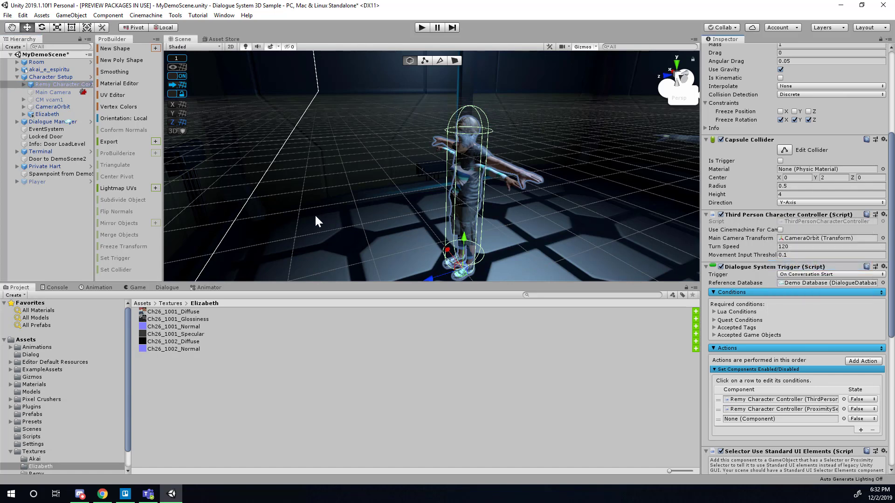
click(55, 114)
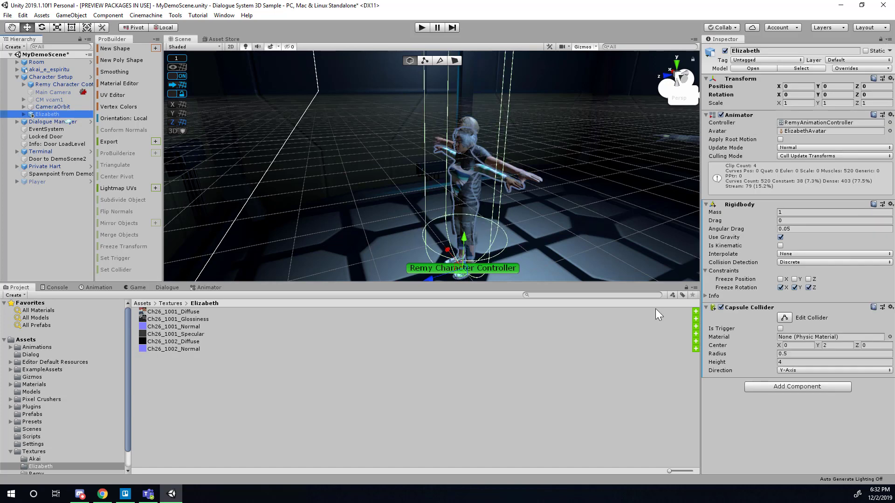
right_click(742, 306)
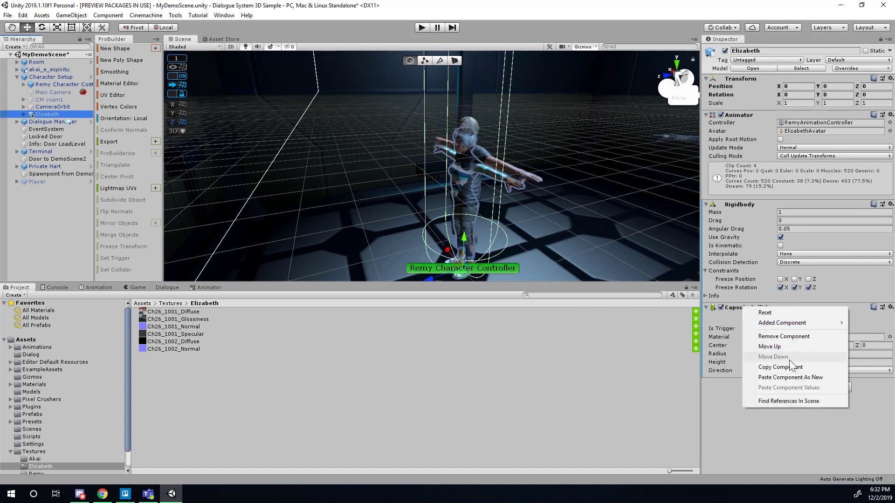
click(791, 378)
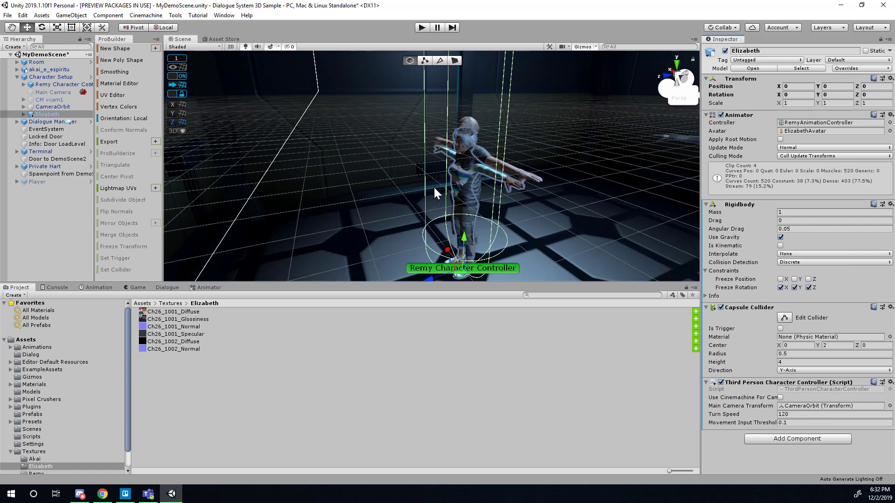
alt+drag(502, 132, 326, 149)
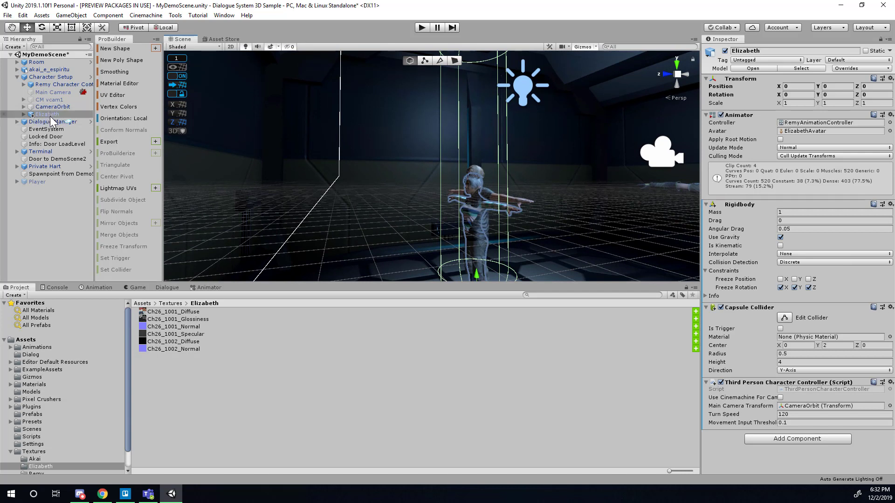
Step: Try Center Y values of 1, 0.5 and 2 on Elizabeth's Capsule Collider
click(837, 345)
text(1)
alt+drag(510, 191, 521, 212)
click(835, 345)
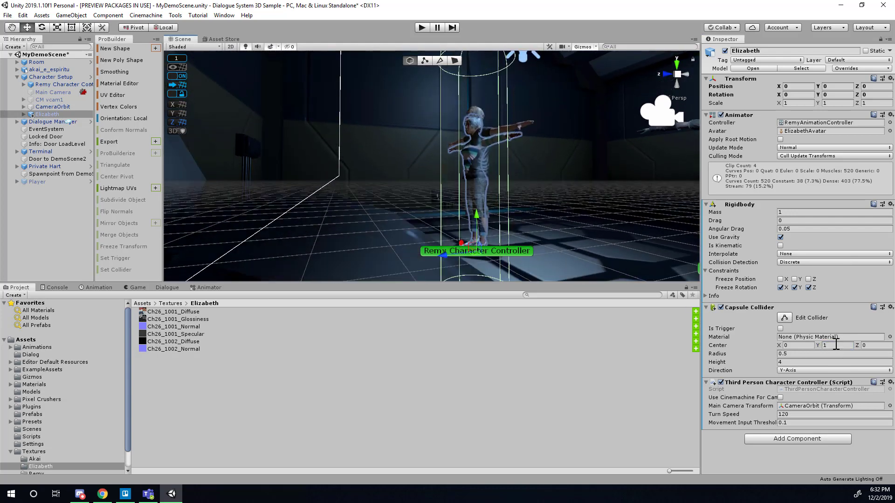
text(.5)
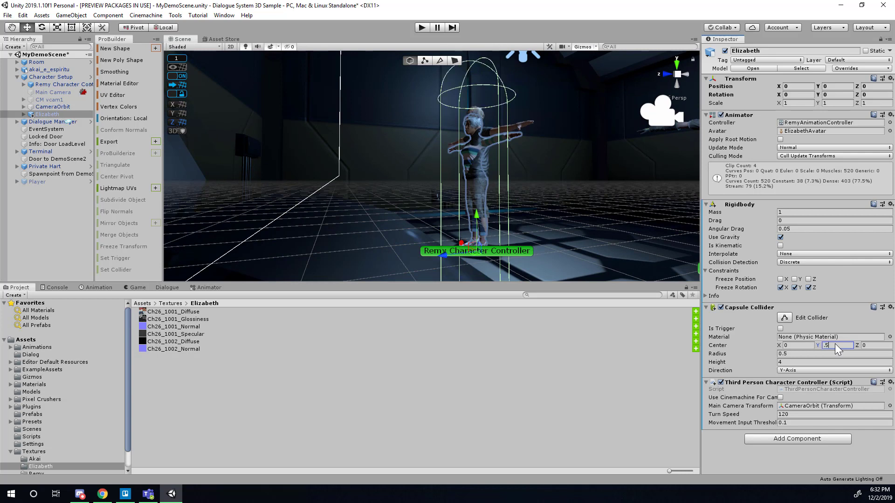
key(BackSpace)
key(BackSpace)
text(2)
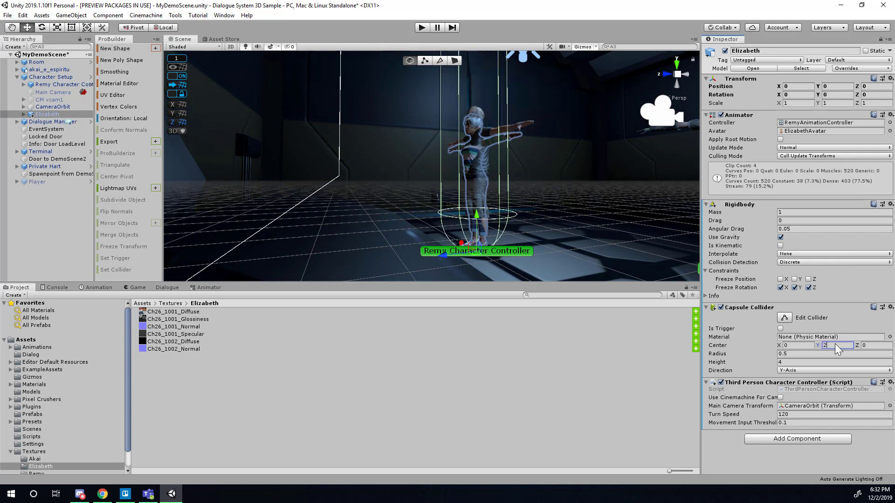
Step: Fit Elizabeth's Capsule Collider to her body with a Height of 2 and a Center Y of 1
click(802, 361)
text(21)
key(BackSpace)
key(BackSpace)
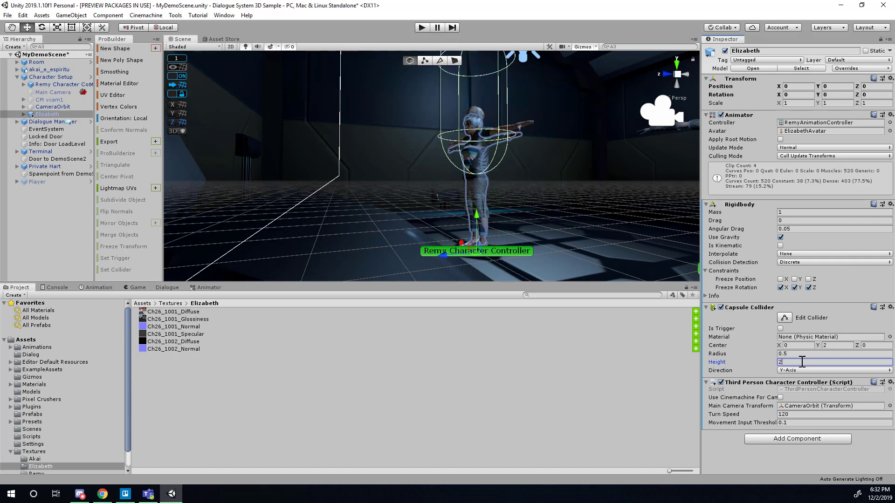
mouse_move(528, 191)
right_down()
mouse_move(529, 208)
mouse_move(530, 193)
right_up()
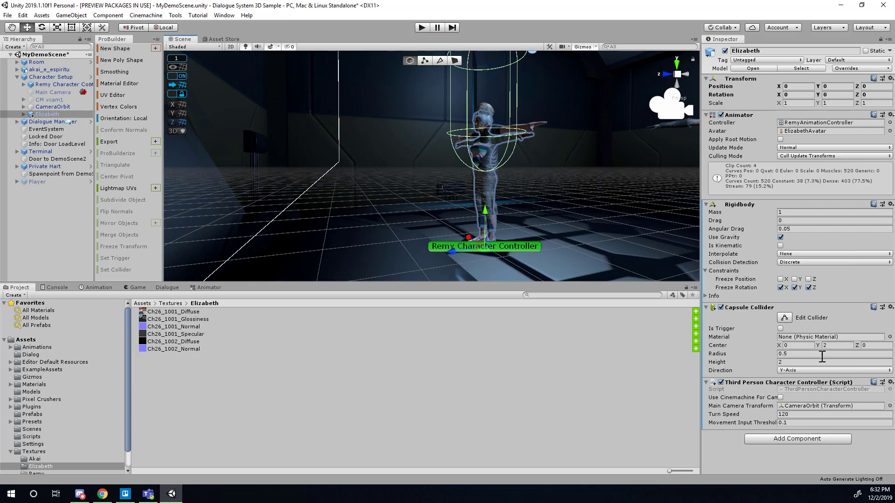
click(835, 345)
text(1)
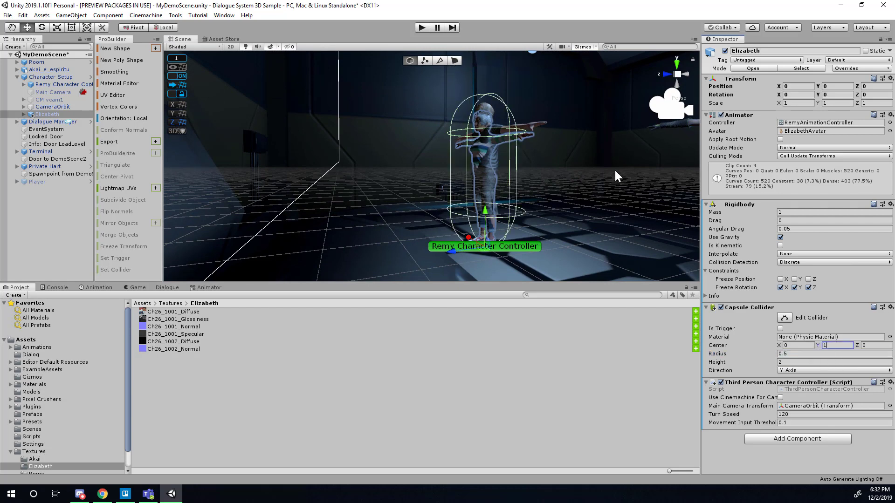
right_drag(614, 169, 571, 159)
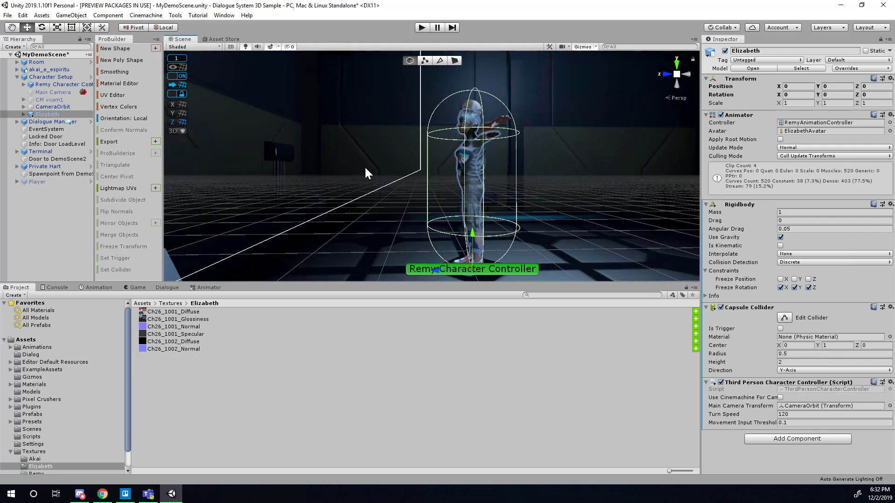
right_drag(365, 166, 435, 172)
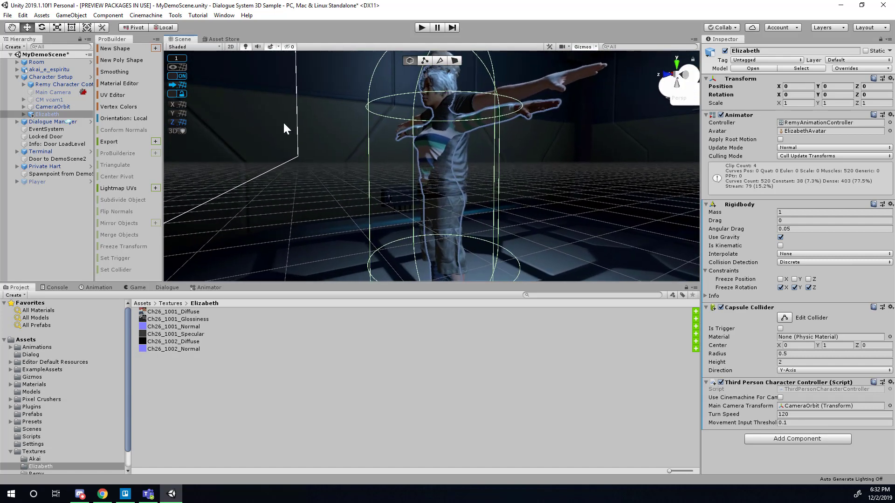
Step: Compare the Transform scale and Capsule Collider of Remy Character Controller with those of Elizabeth
click(51, 84)
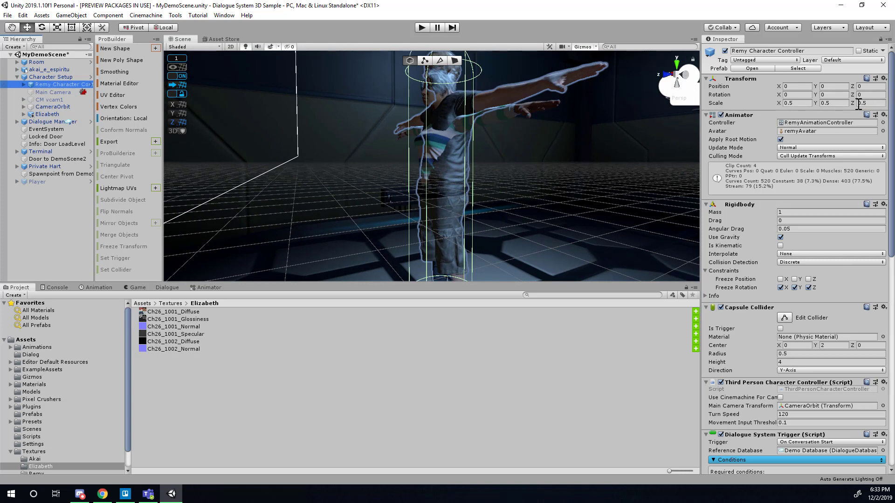
click(798, 103)
click(836, 103)
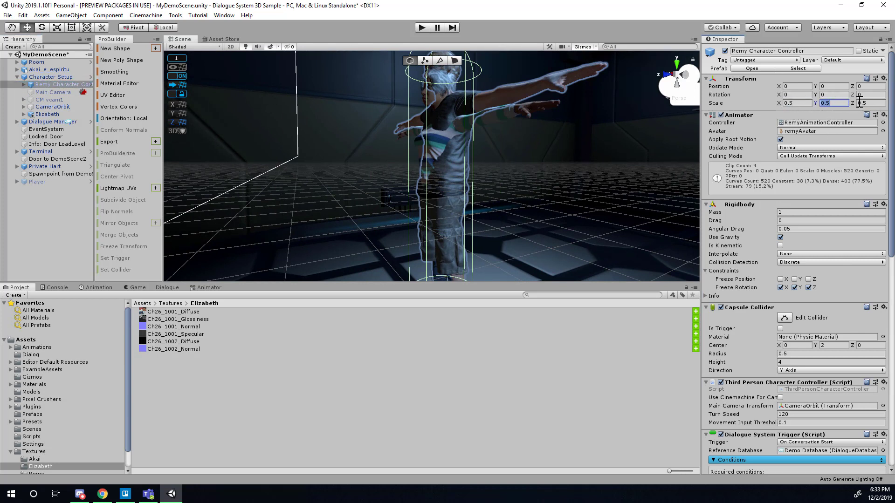
click(857, 103)
scroll(428, 188, down, 5)
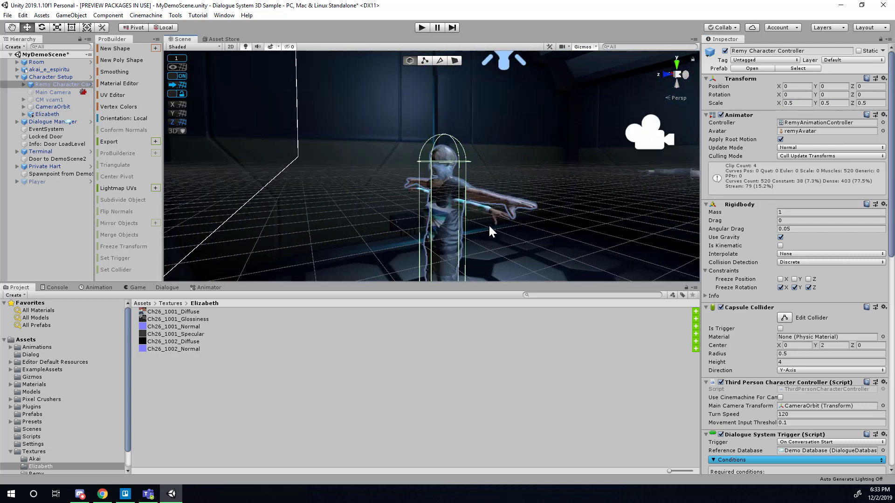
middle_drag(488, 225, 496, 164)
scroll(499, 167, down, 6)
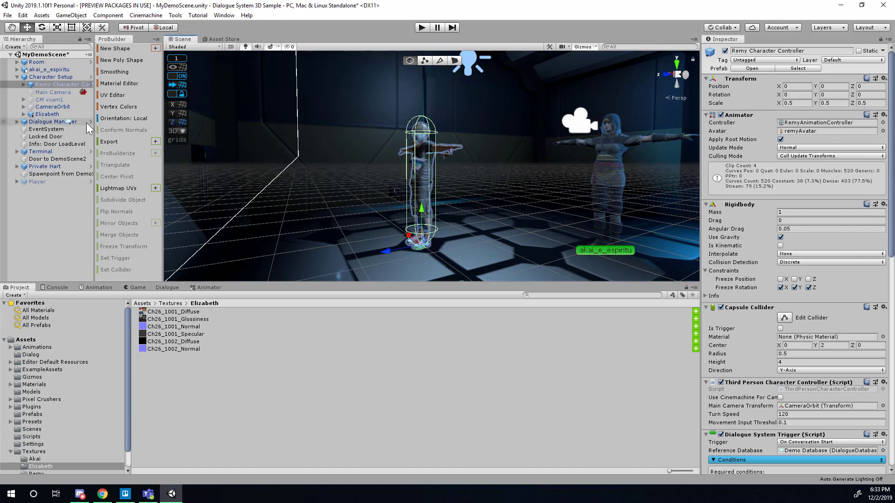
click(49, 116)
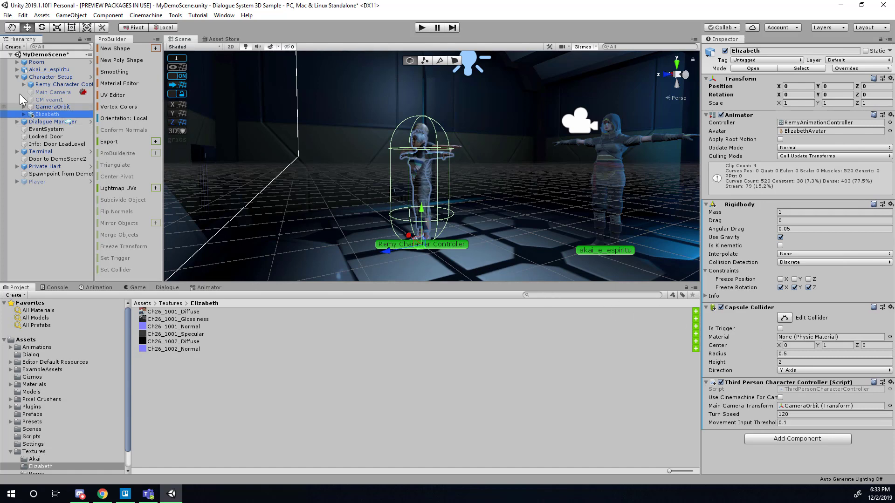
Step: Copy Remy Character Controller's On Conversation Start Dialogue System Trigger and paste it onto Elizabeth as a new component
click(52, 87)
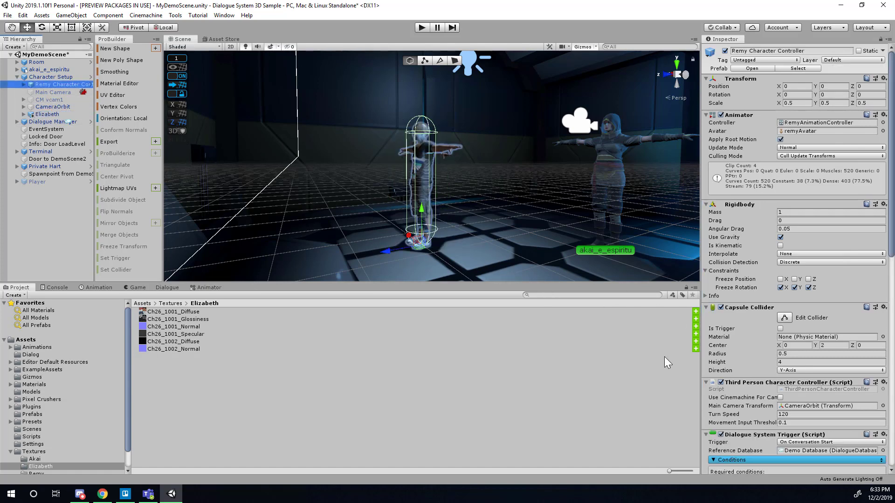
scroll(791, 345, down, 3)
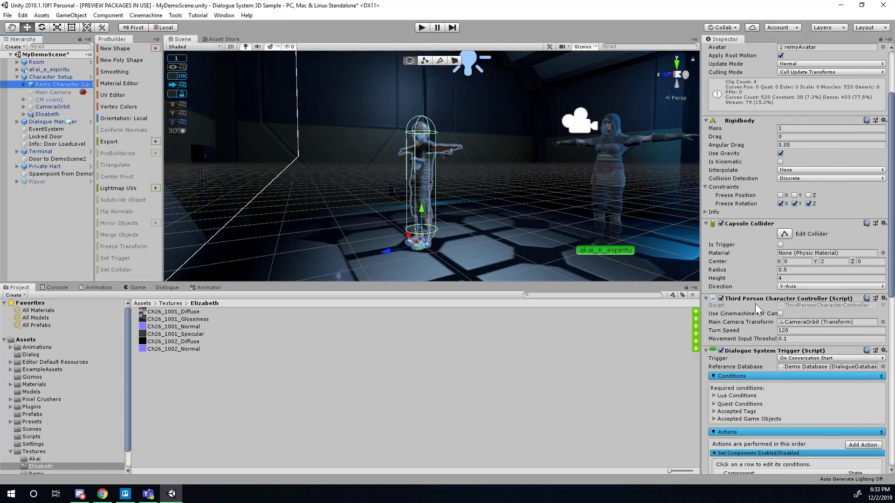
right_click(748, 353)
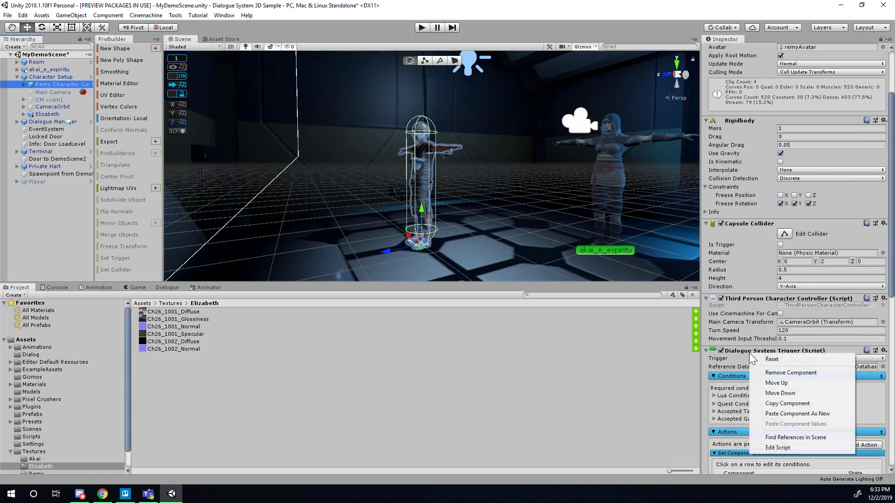
click(798, 404)
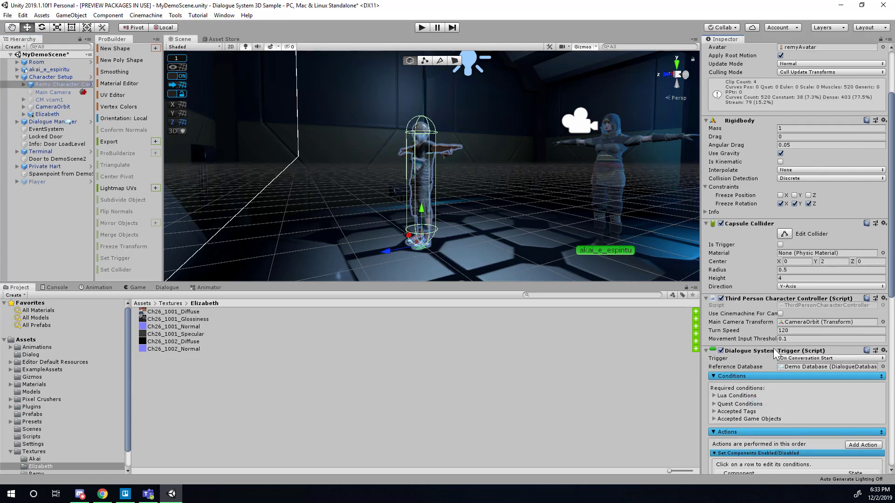
scroll(773, 348, down, 3)
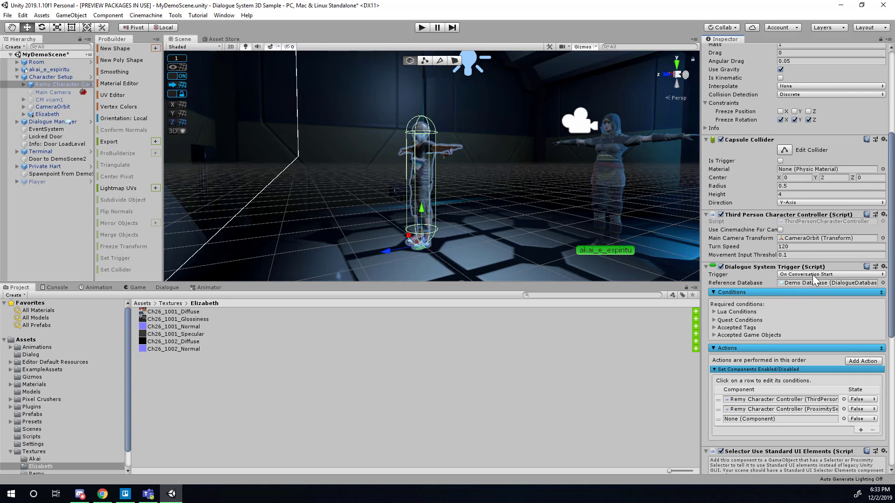
scroll(776, 298, down, 3)
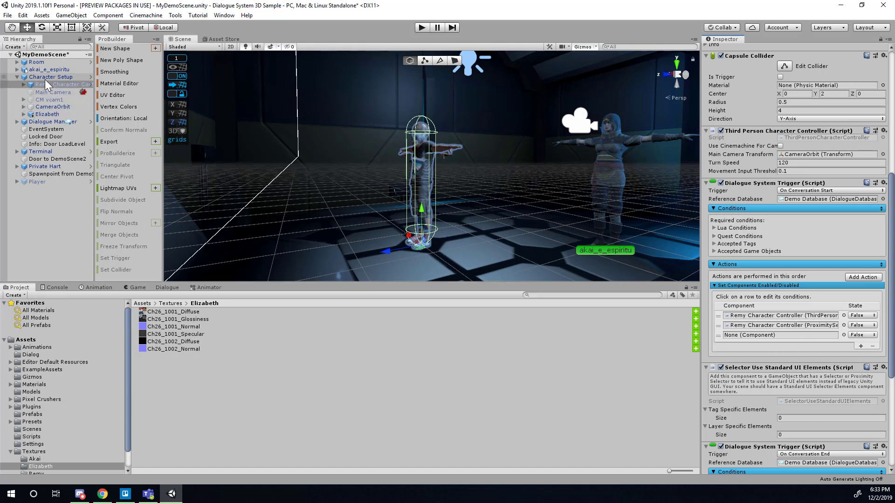
click(45, 114)
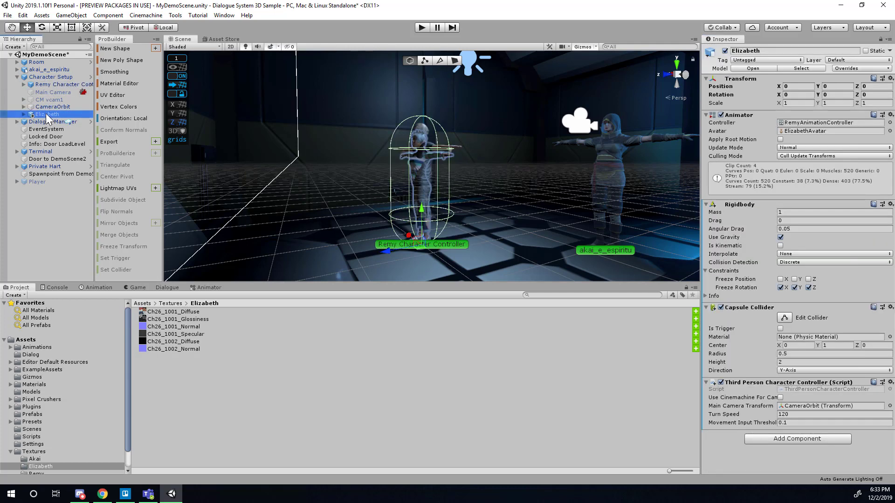
right_click(750, 380)
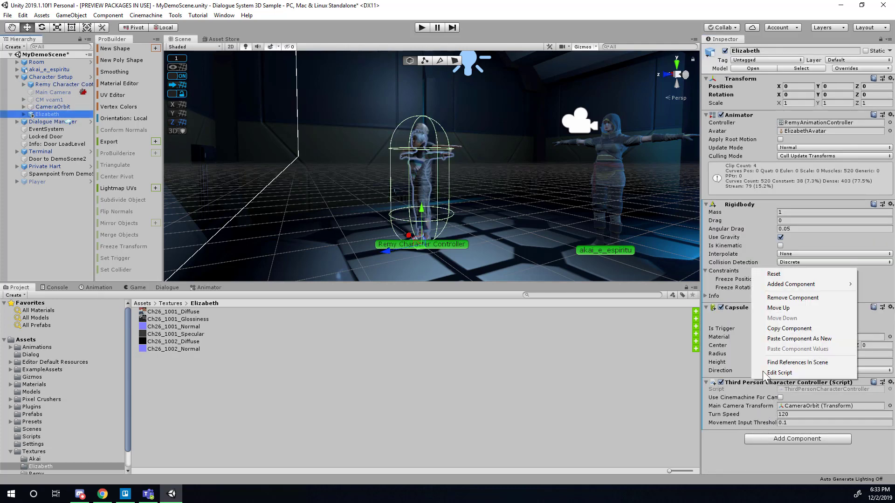
click(798, 339)
Step: Widen the Inspector and assign Elizabeth's Third Person Character Controller to the first Set Components Enabled/Disabled entry of her Dialogue System Trigger
scroll(750, 383, down, 3)
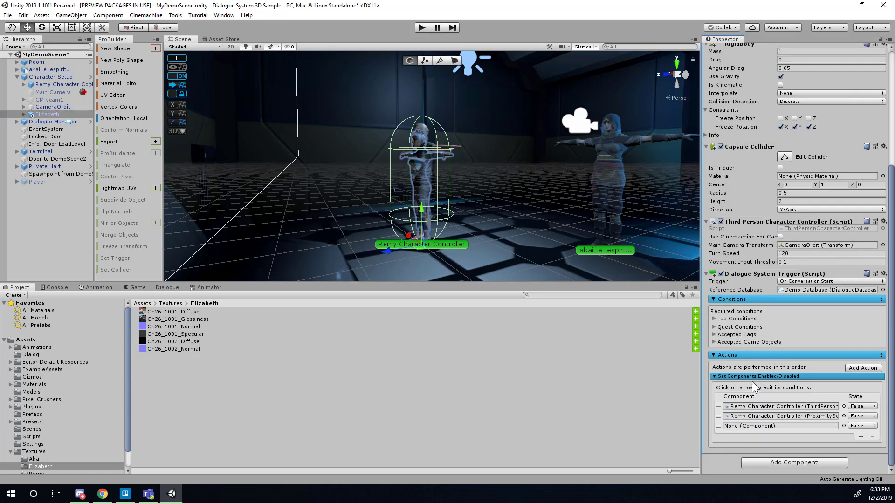
click(764, 407)
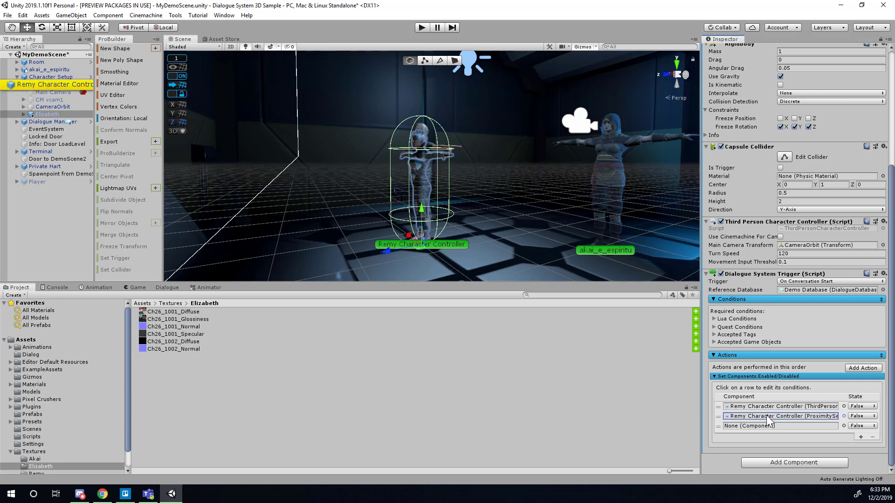
click(766, 415)
click(774, 410)
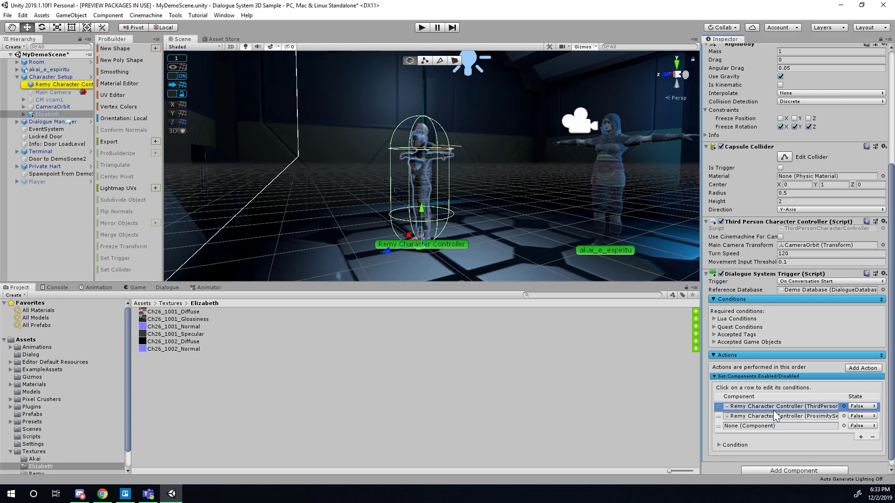
click(774, 407)
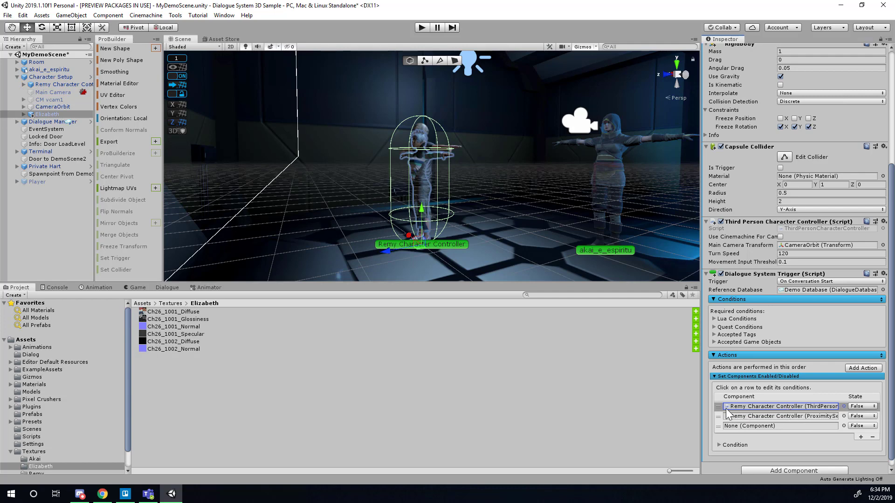
drag(702, 404, 631, 406)
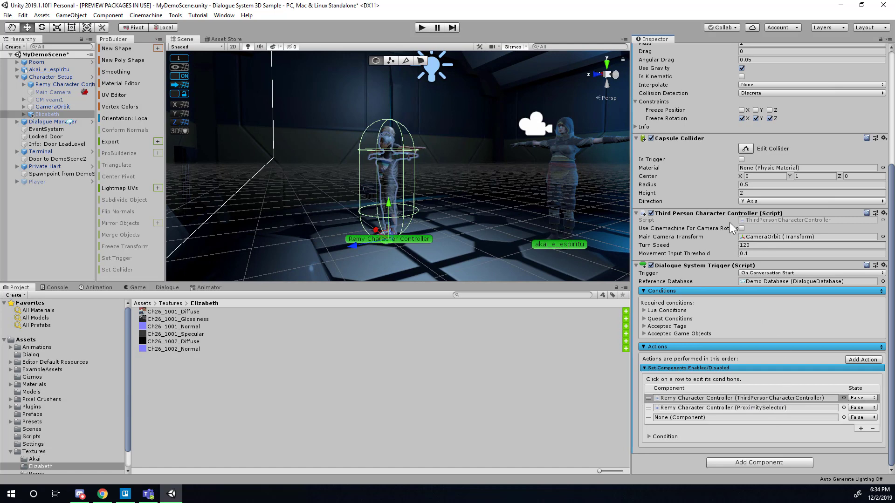
scroll(729, 222, up, 5)
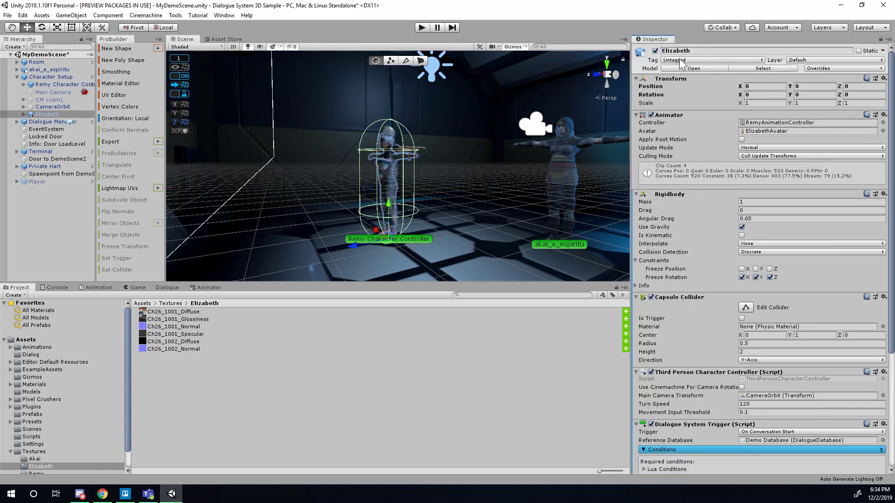
scroll(684, 372, down, 5)
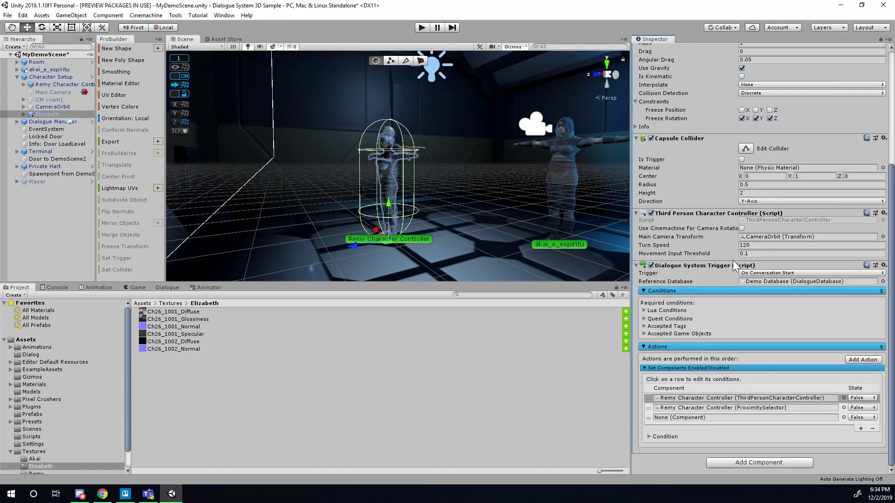
drag(717, 214, 704, 399)
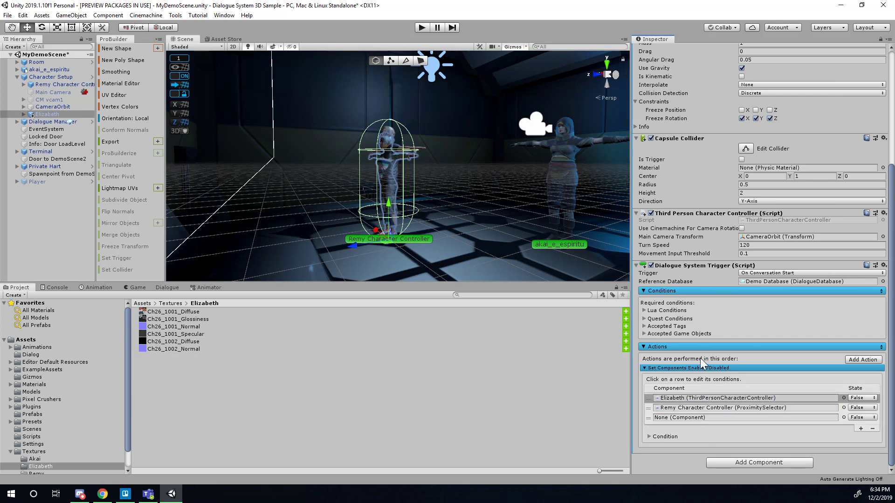
Step: Copy the Selector Use Standard UI Elements script from Remy Character Controller and paste it onto Elizabeth as a new component
click(718, 408)
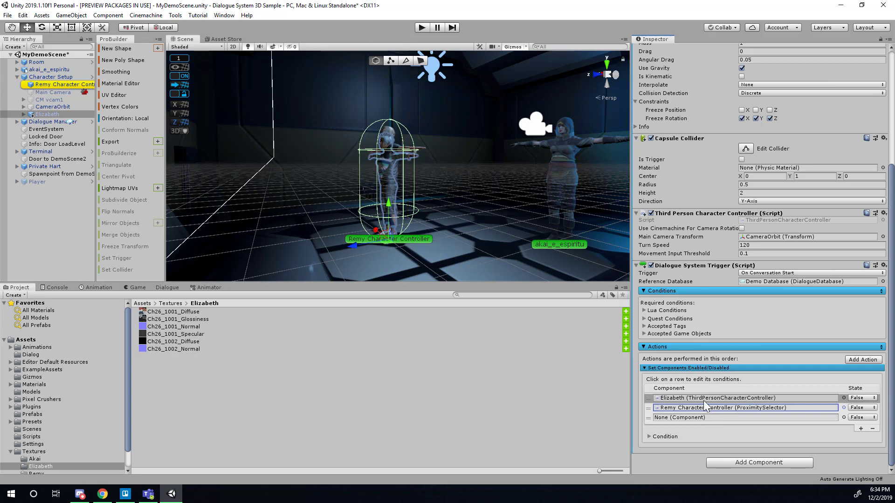
click(54, 85)
scroll(674, 347, down, 6)
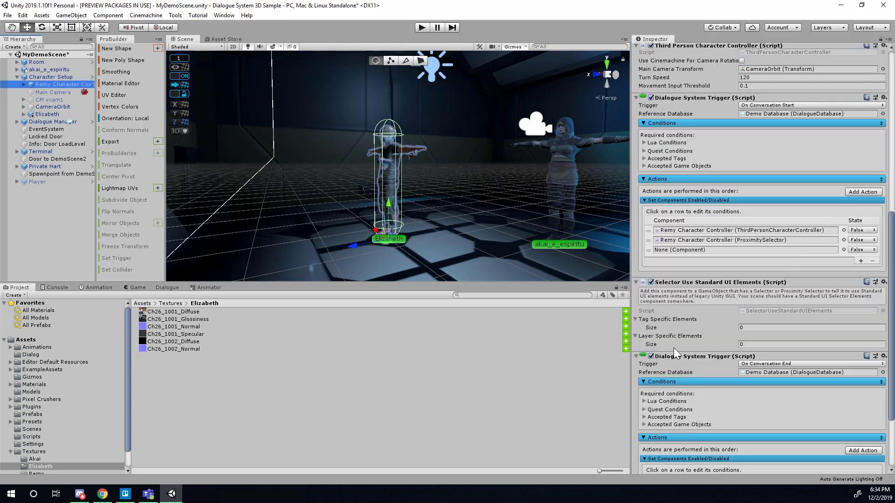
right_click(705, 282)
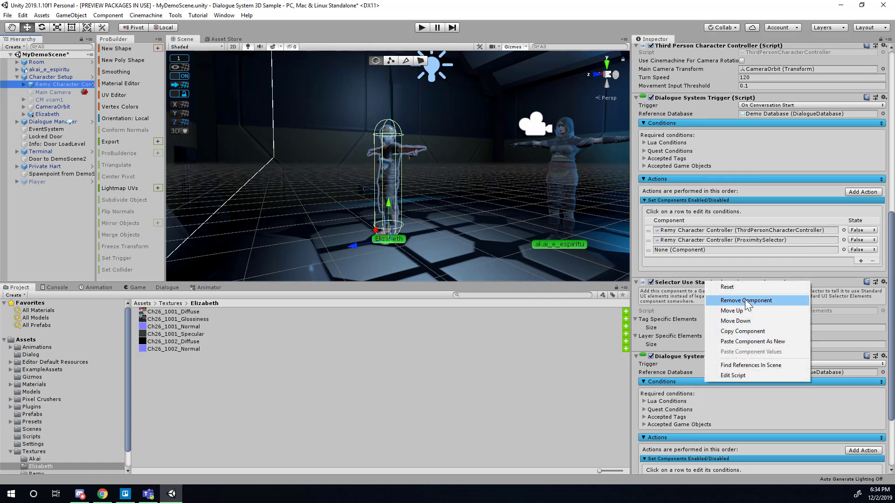
click(753, 332)
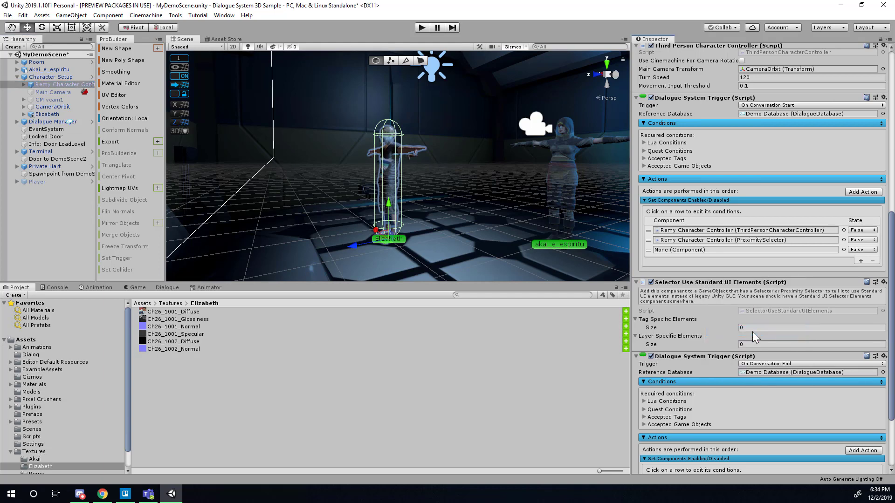
click(51, 115)
right_click(693, 274)
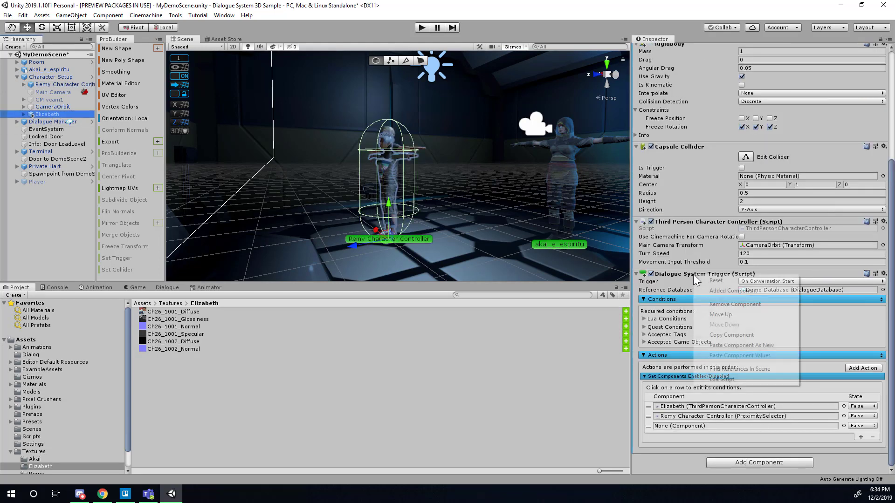
click(748, 345)
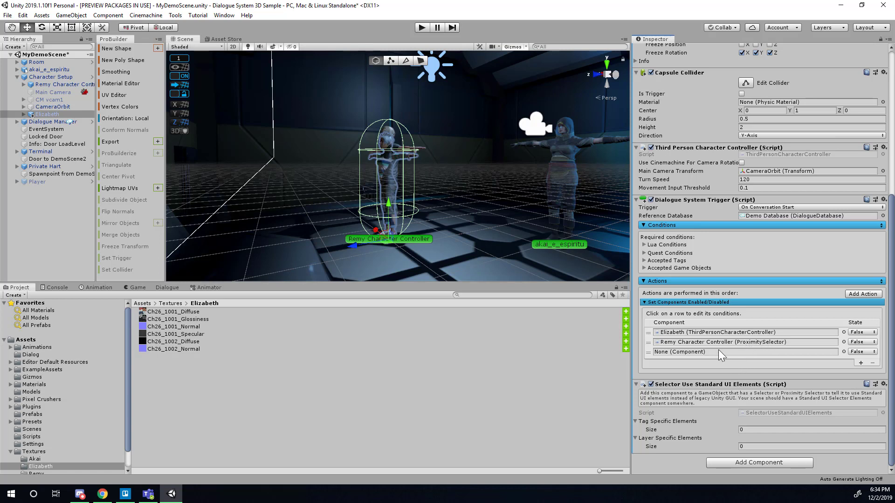
Step: Copy Remy Character Controller's On Conversation End Dialogue System Trigger and paste it onto Elizabeth as a new component
click(48, 86)
scroll(704, 392, down, 6)
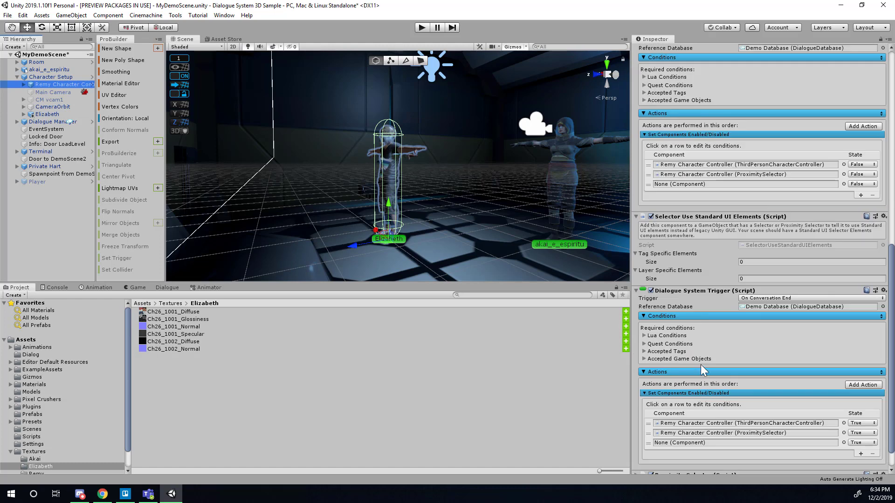
right_click(708, 292)
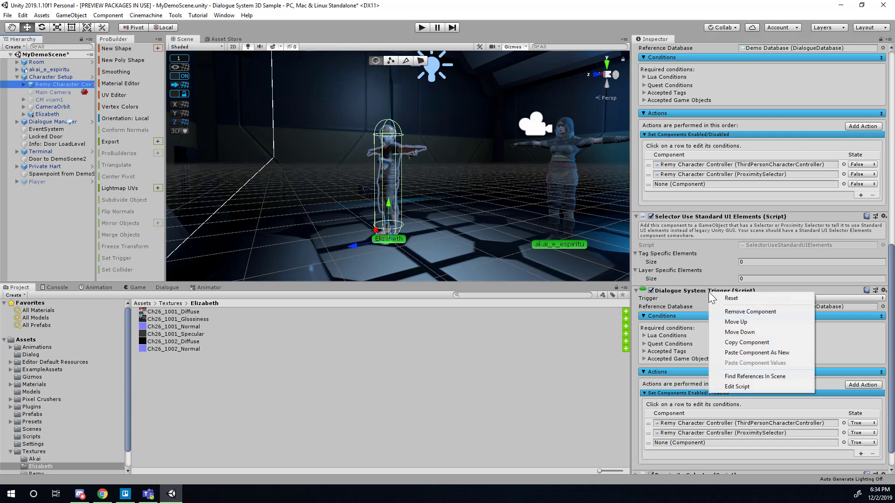
click(758, 343)
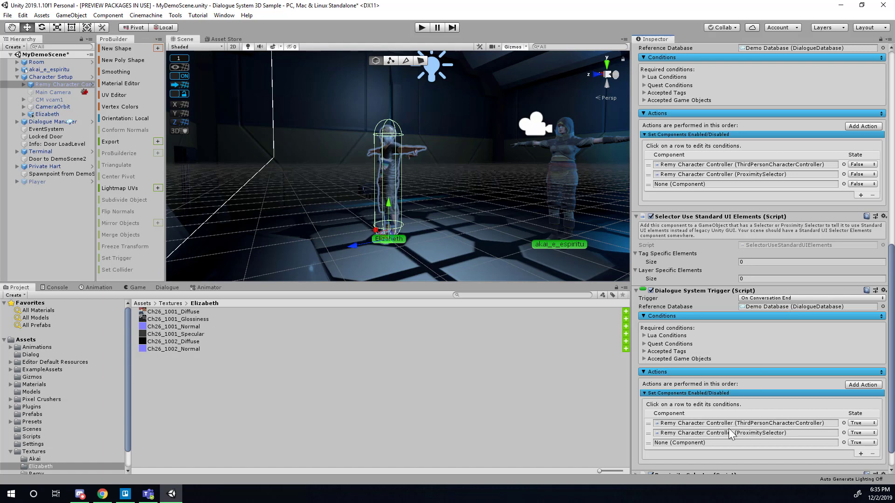
click(52, 114)
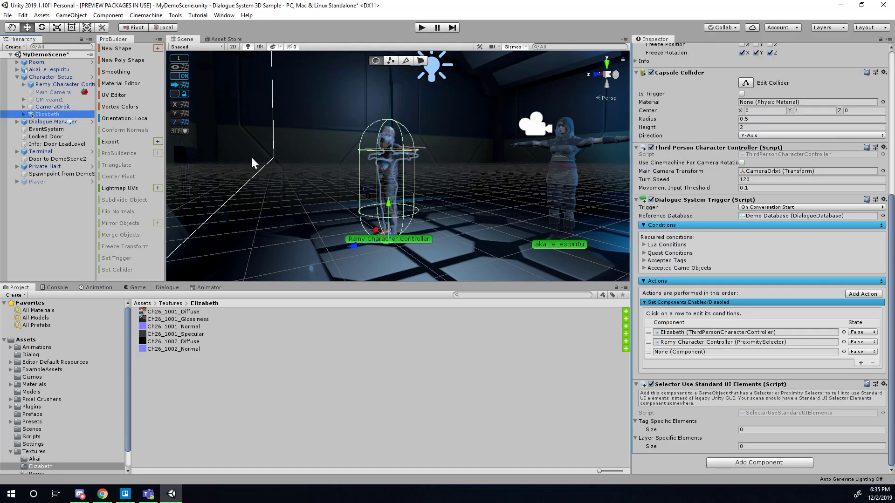
right_click(701, 384)
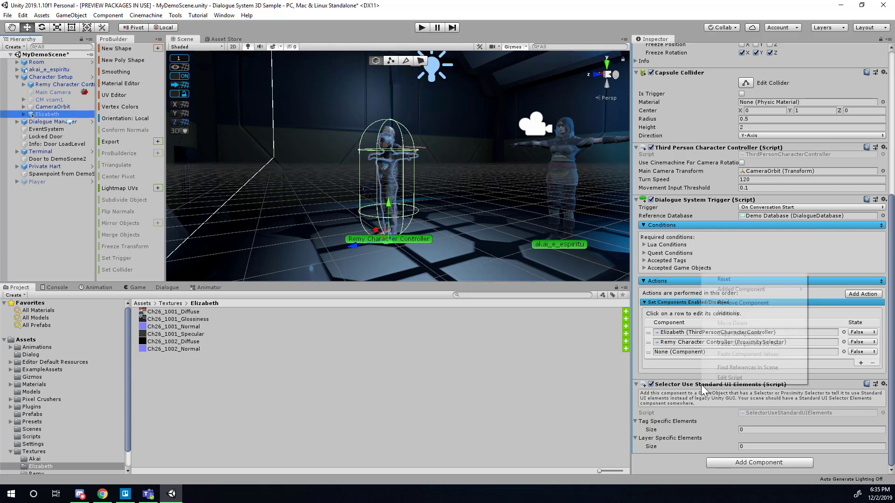
click(749, 344)
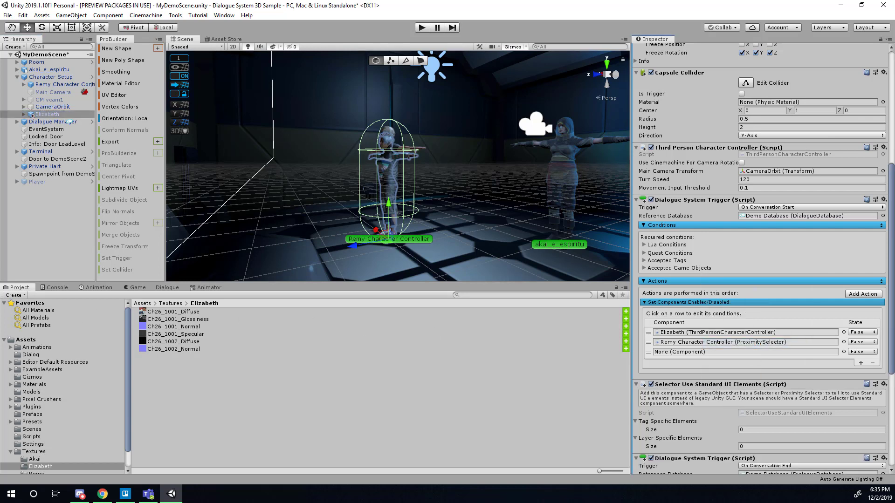
Step: Copy the Proximity Selector script from Remy Character Controller and paste it onto Elizabeth as a new component
click(54, 85)
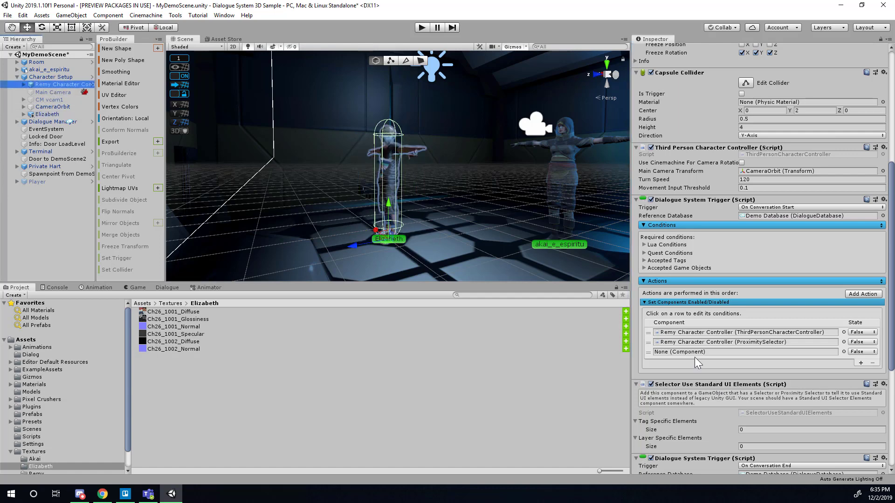
scroll(724, 409, down, 5)
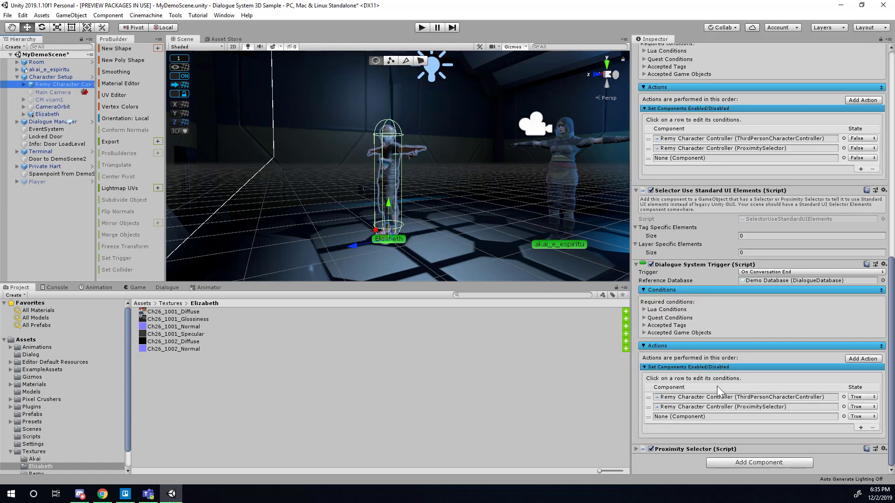
click(637, 448)
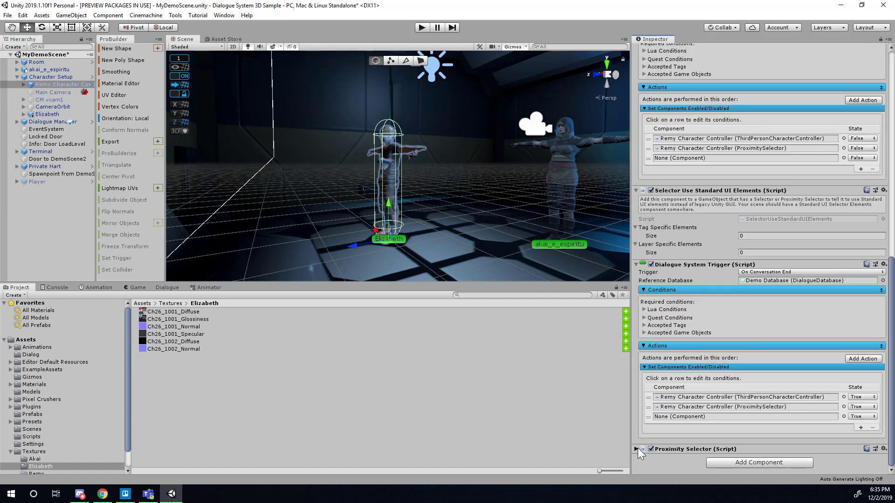
click(635, 450)
scroll(636, 450, down, 2)
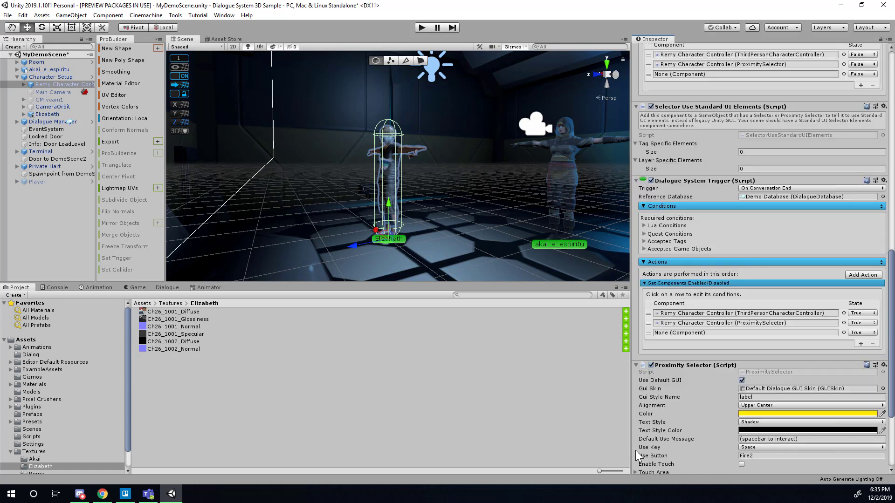
scroll(666, 431, down, 3)
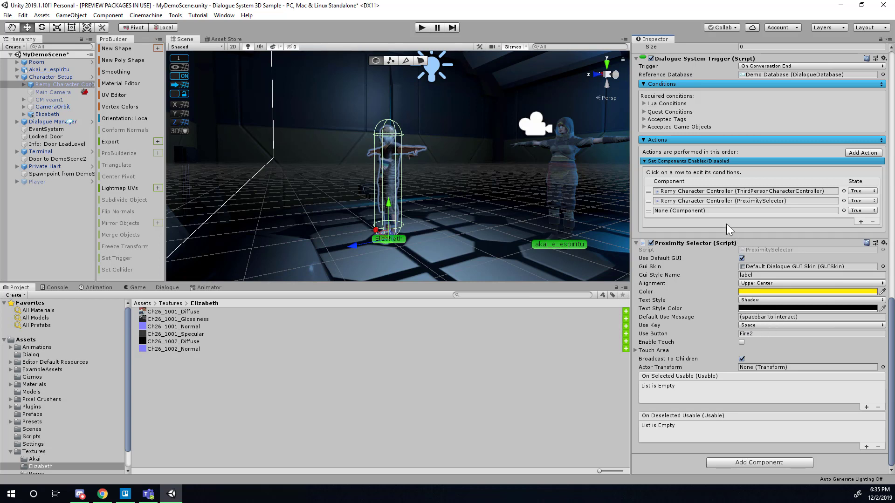
right_click(700, 242)
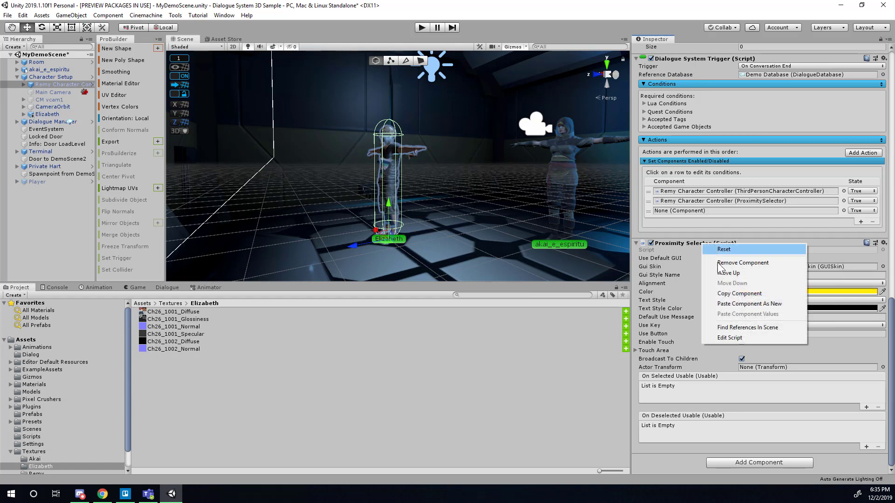
click(745, 296)
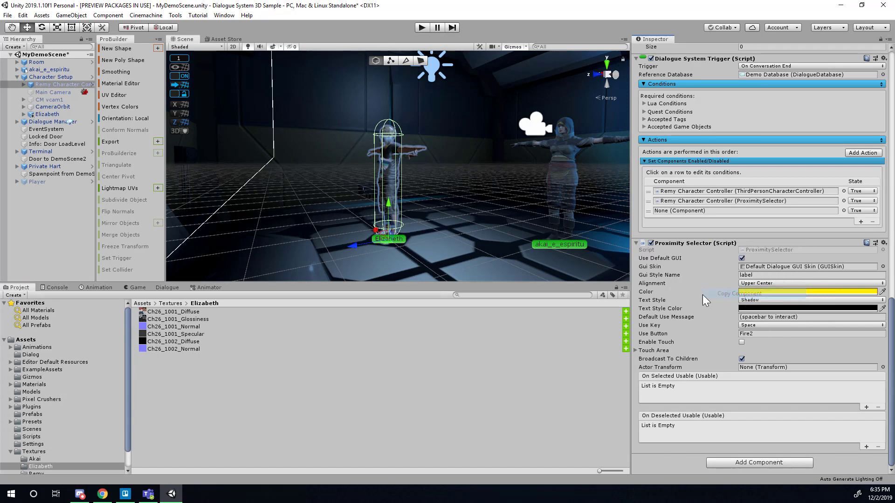
click(43, 114)
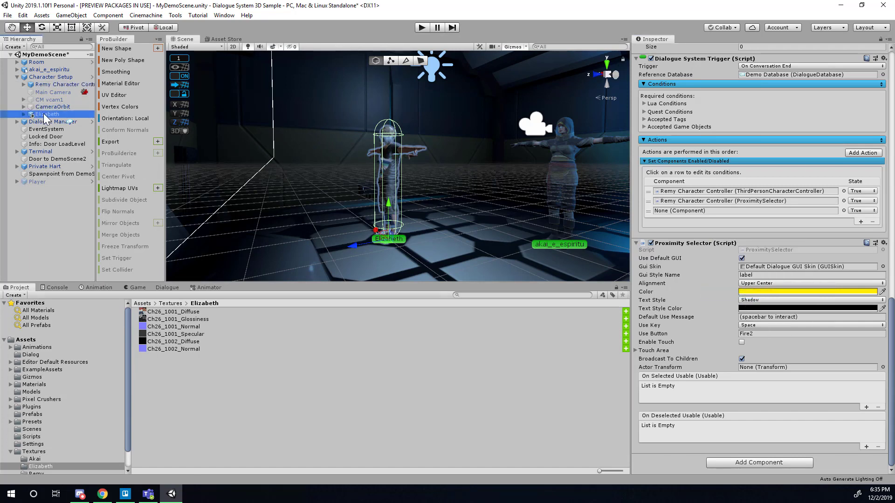
right_click(696, 272)
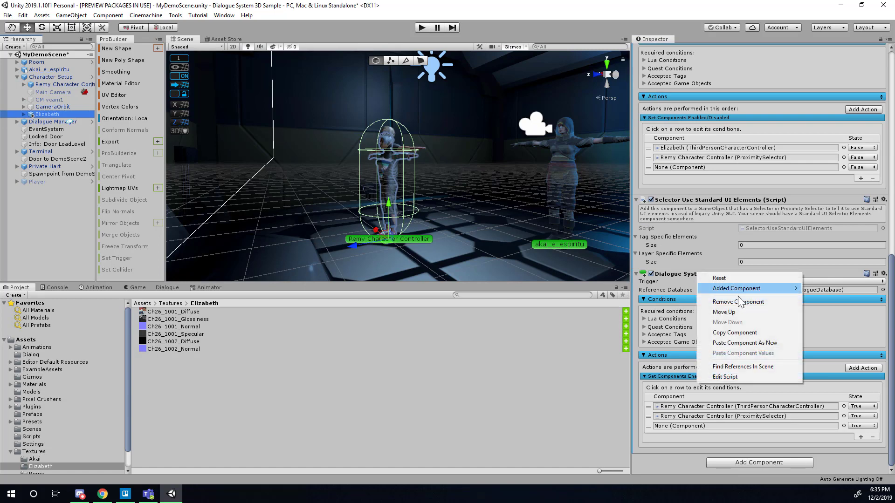
click(745, 340)
scroll(746, 339, down, 3)
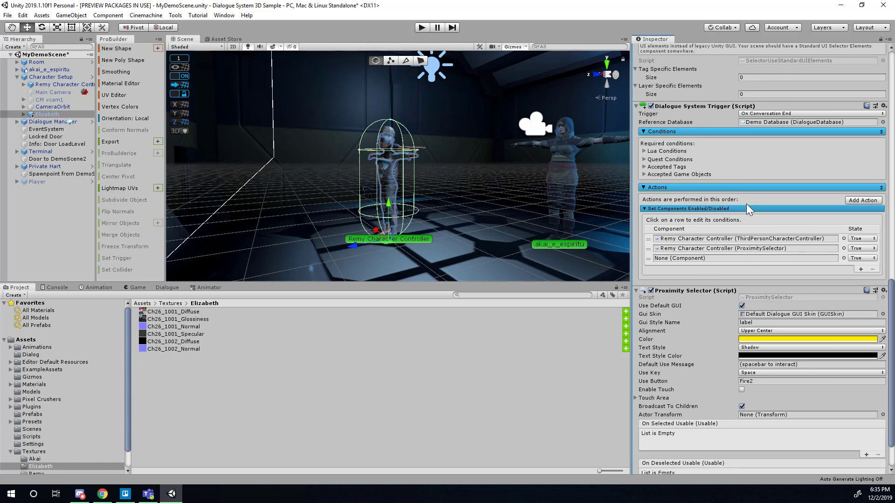
Step: Assign Elizabeth's Third Person Character Controller and Proximity Selector to the first two Set Components Enabled/Disabled entries of her On Conversation End trigger
scroll(747, 229, up, 5)
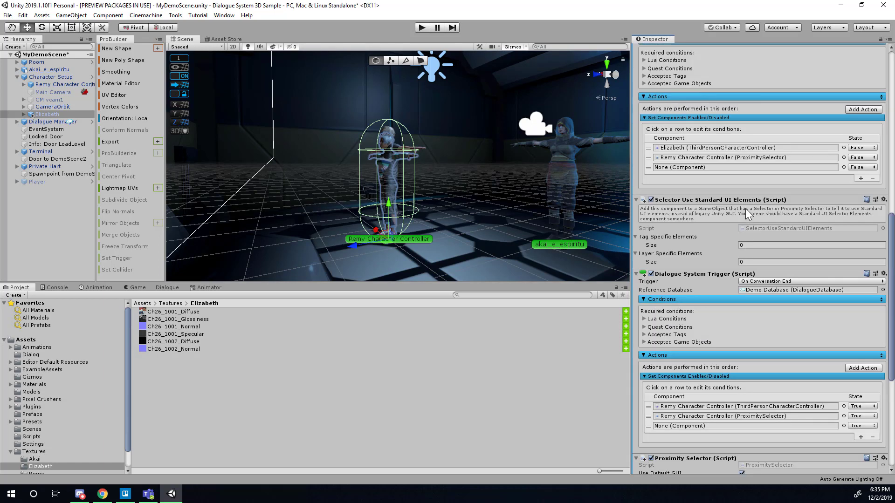
scroll(733, 207, up, 5)
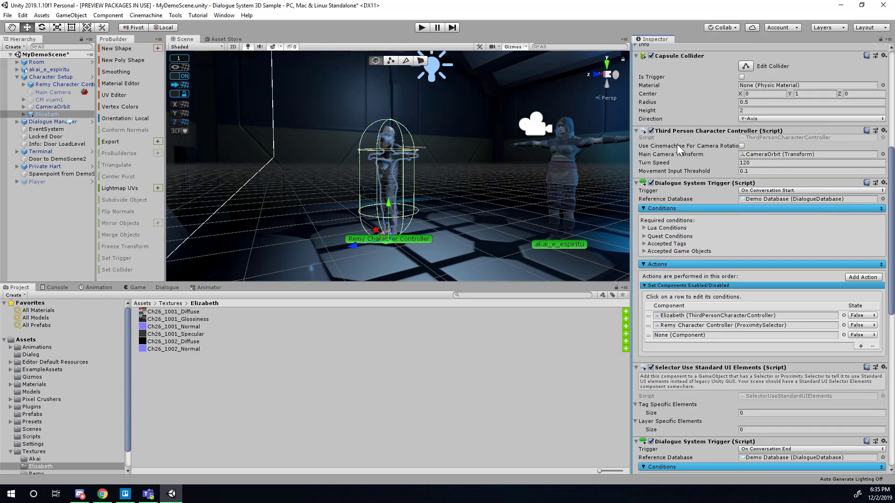
click(636, 184)
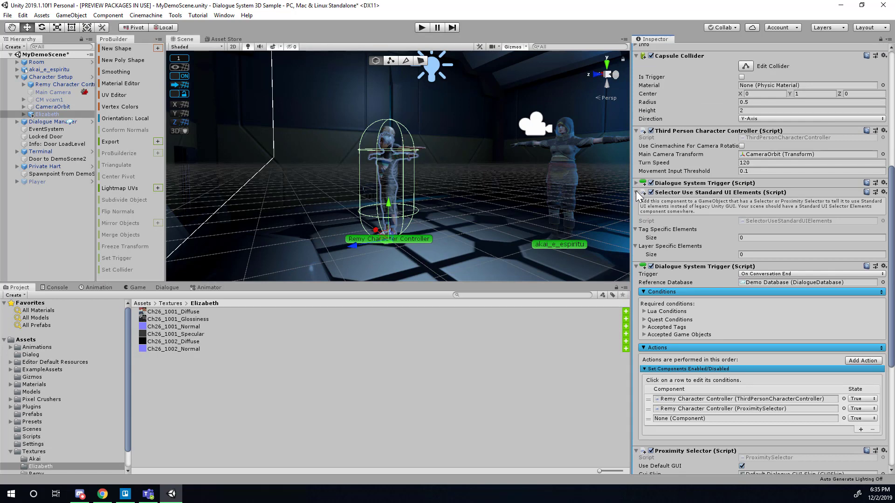
click(636, 192)
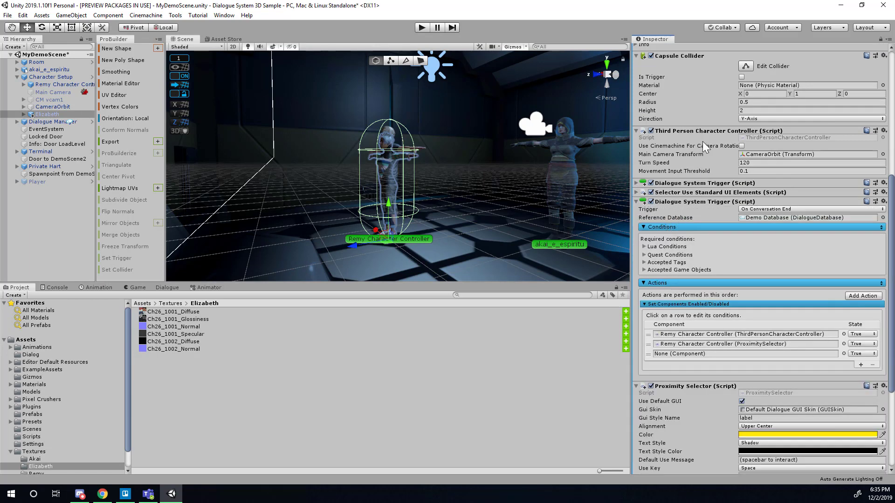
drag(689, 132, 698, 335)
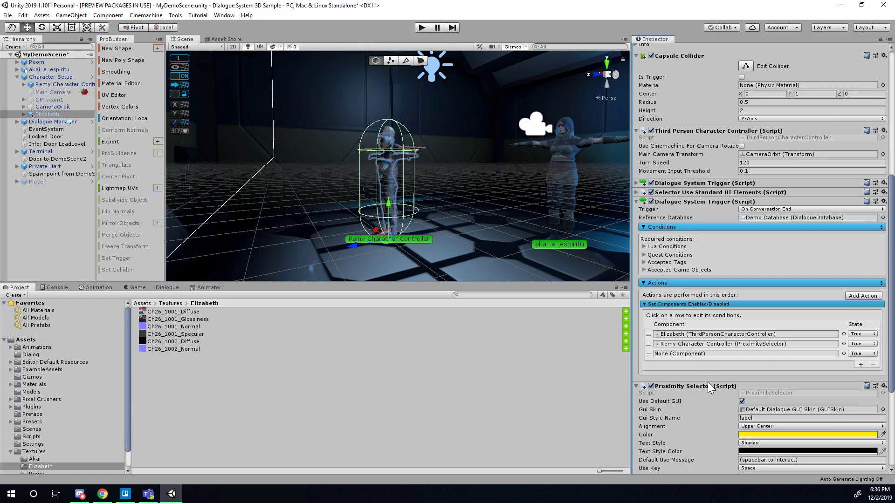
drag(706, 387, 705, 347)
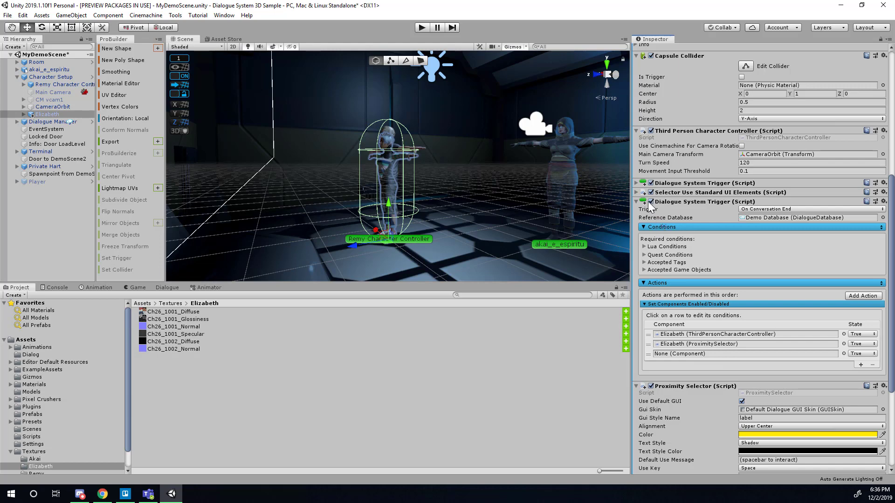
Step: Collapse Elizabeth's finished components and assign her Proximity Selector to the second Set Components Enabled/Disabled entry of her On Conversation Start trigger
click(636, 202)
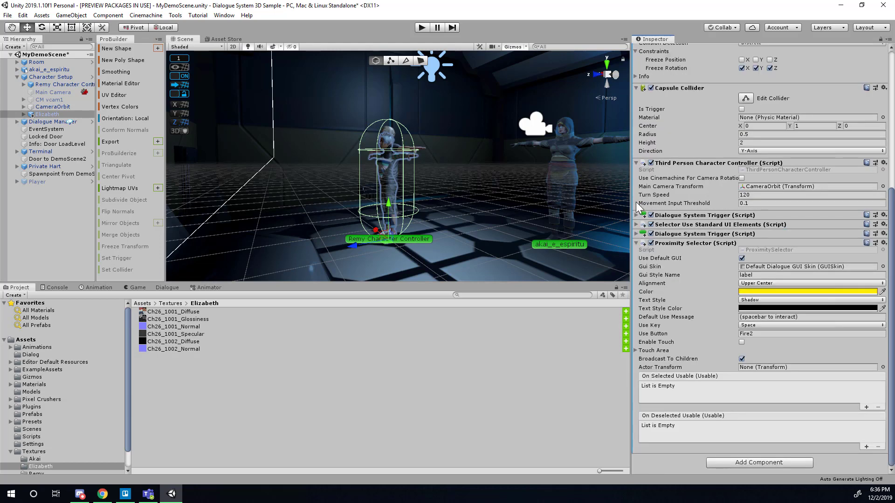
click(635, 242)
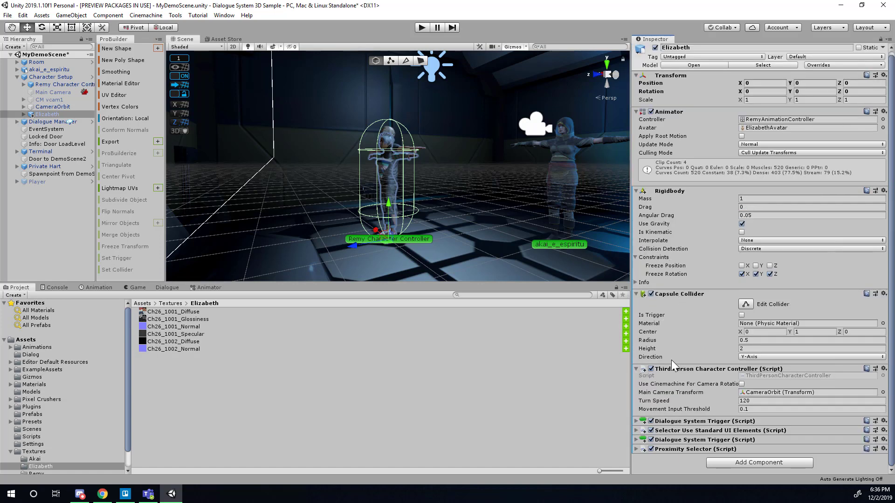
click(636, 420)
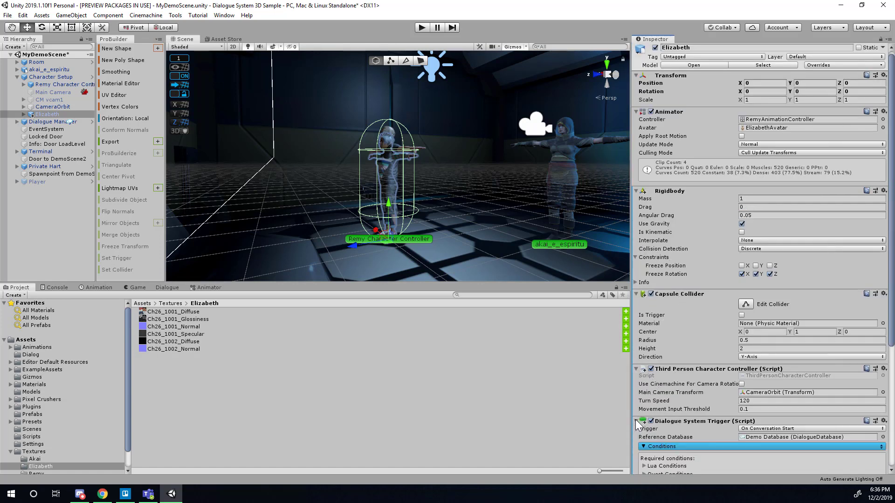
scroll(771, 408, down, 3)
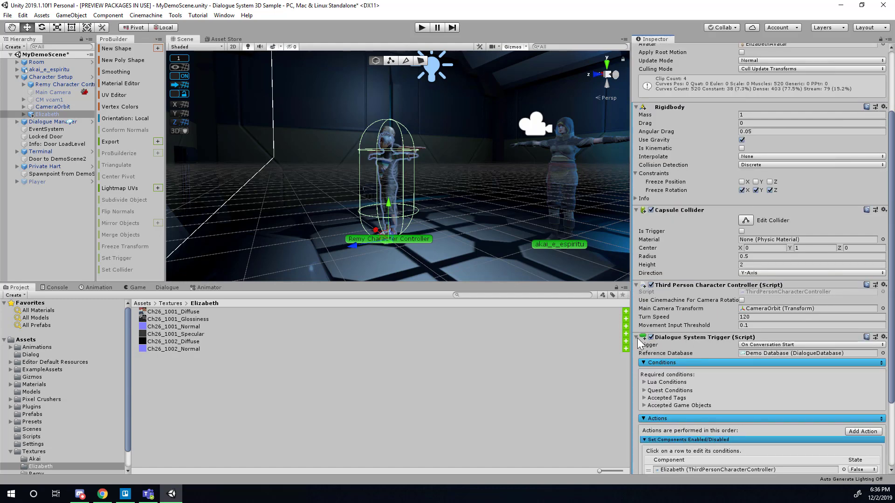
scroll(769, 340, down, 3)
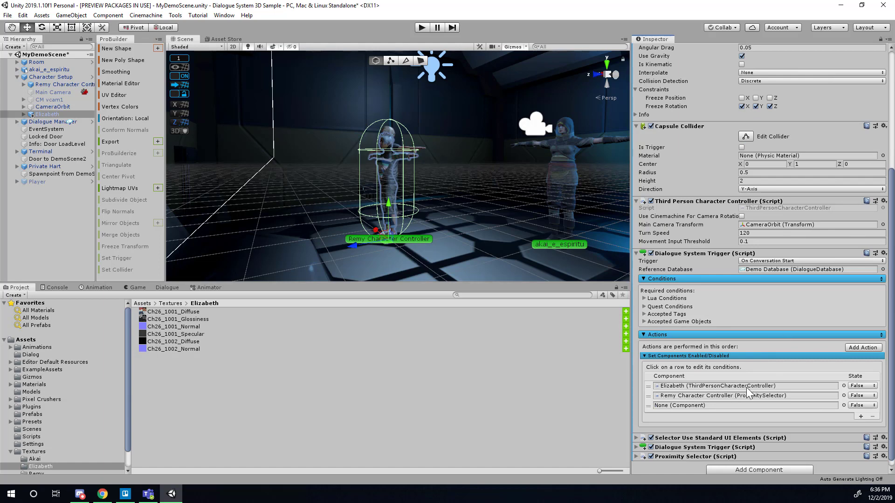
scroll(745, 387, up, 3)
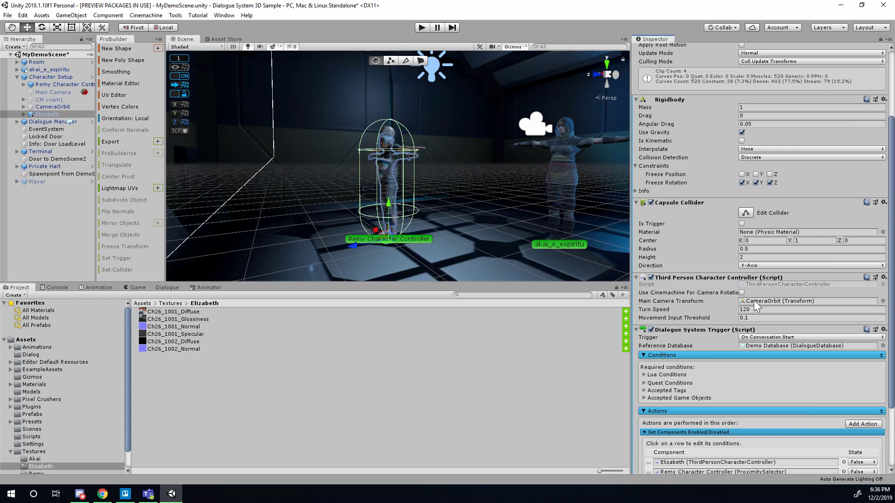
scroll(742, 343, down, 3)
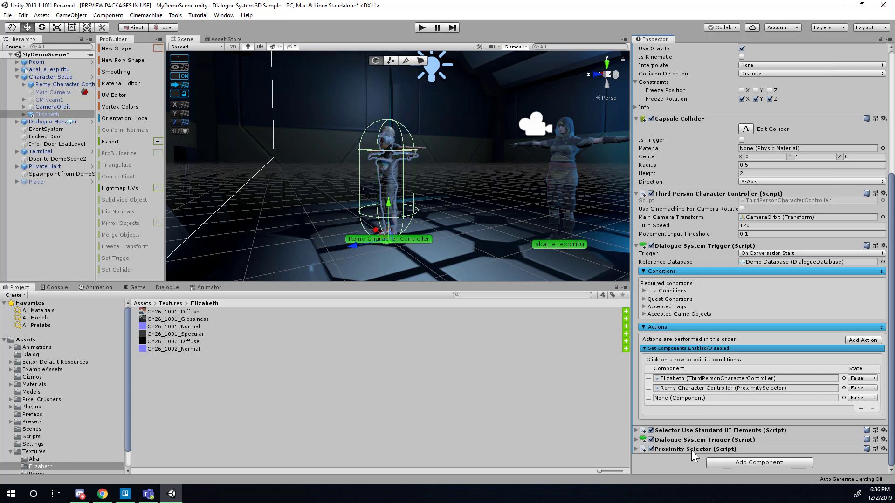
drag(692, 450, 690, 391)
Step: Deactivate the Remy Character Controller object in the scene
scroll(703, 213, up, 5)
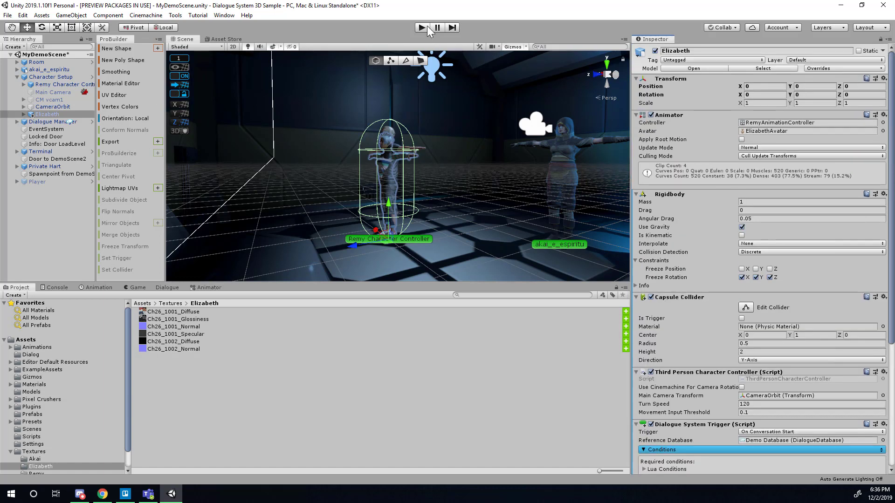
click(49, 83)
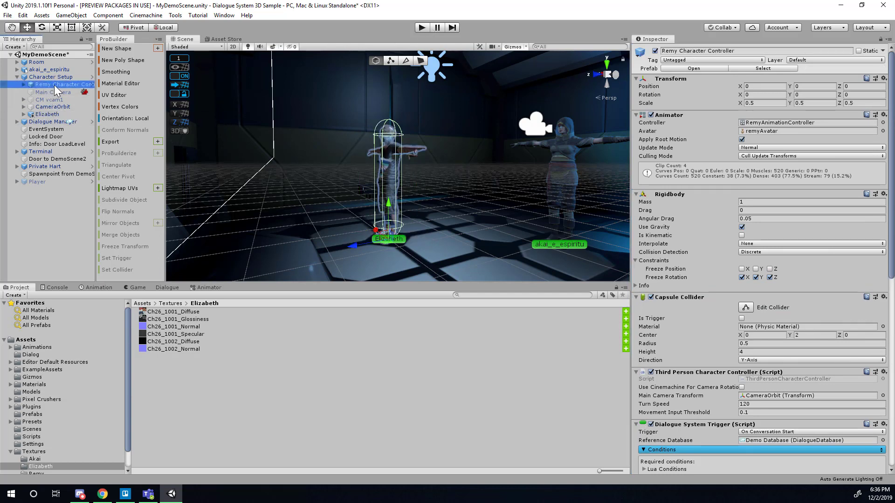
click(655, 51)
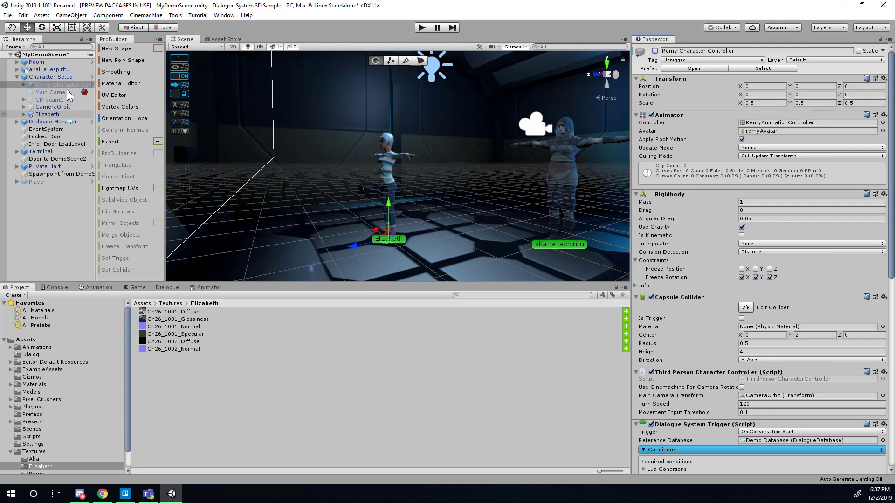
Step: Playtest the scene by turning Elizabeth in both directions to check her movement controls, and stop the playtest
click(422, 28)
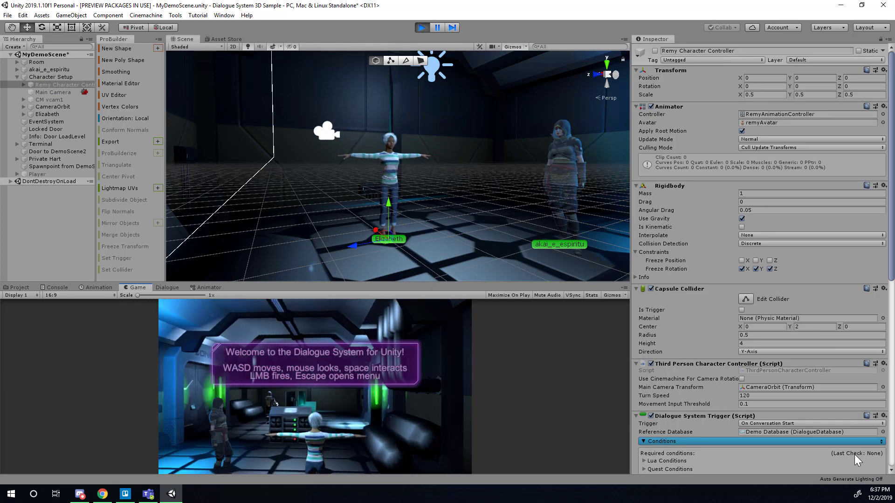
key(d)
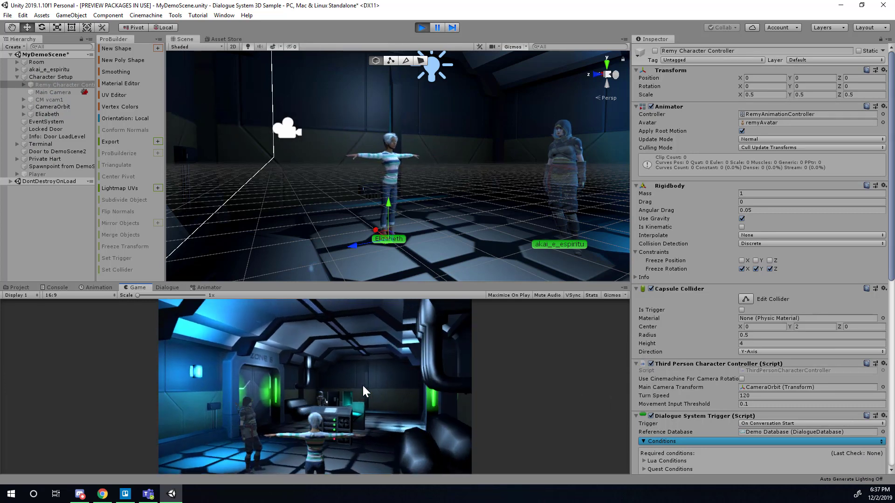
key(d)
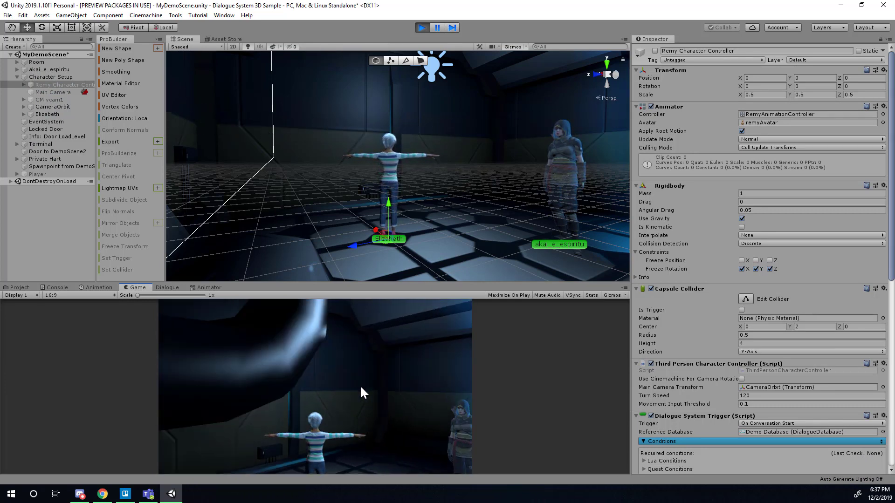
key(a)
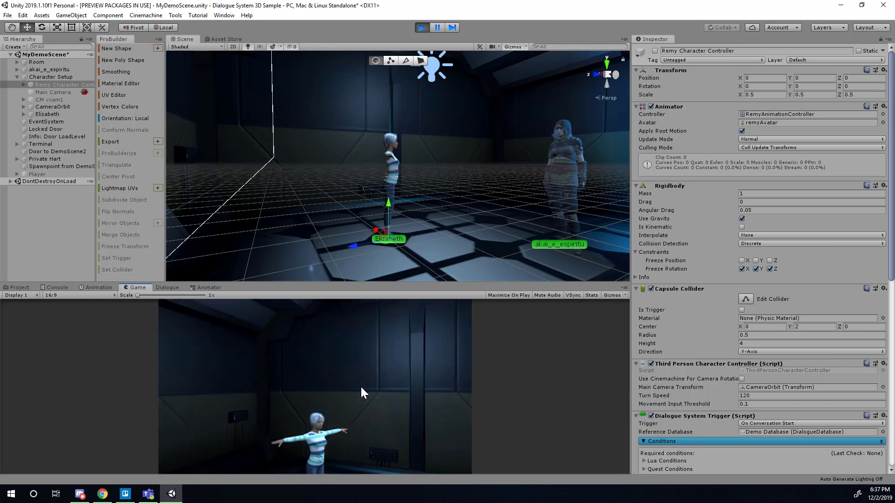
key(d)
key(a)
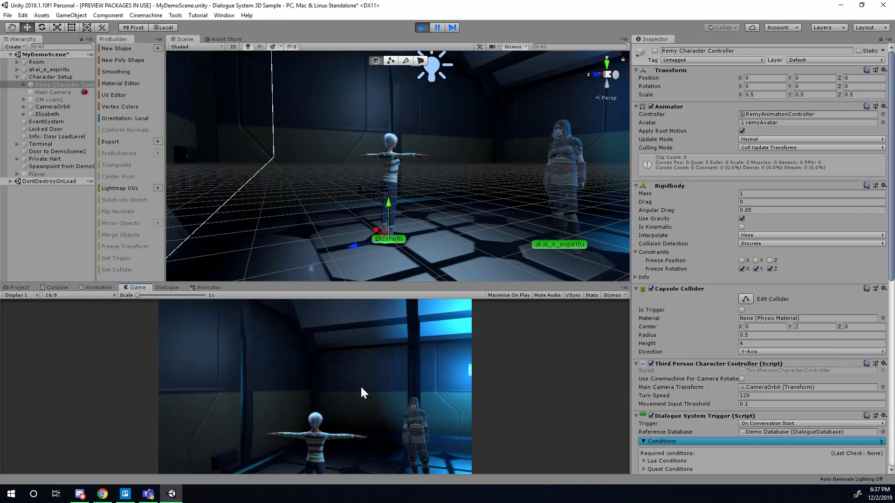
key(a)
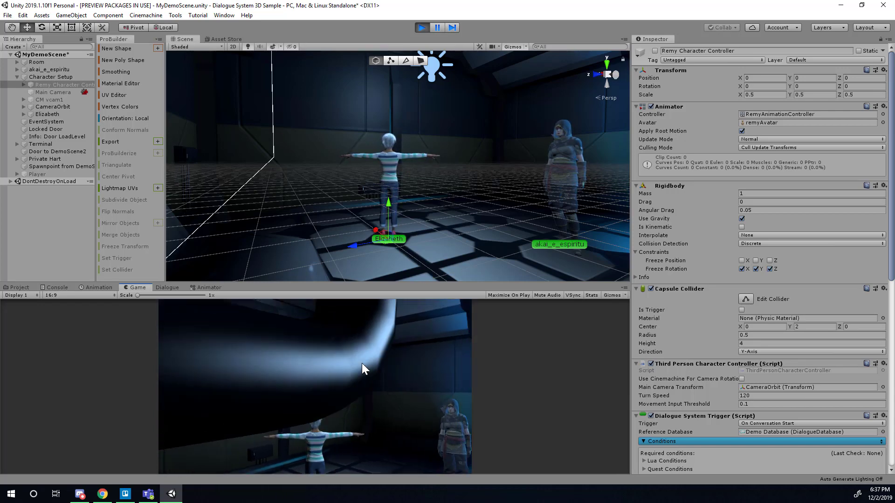
key(d)
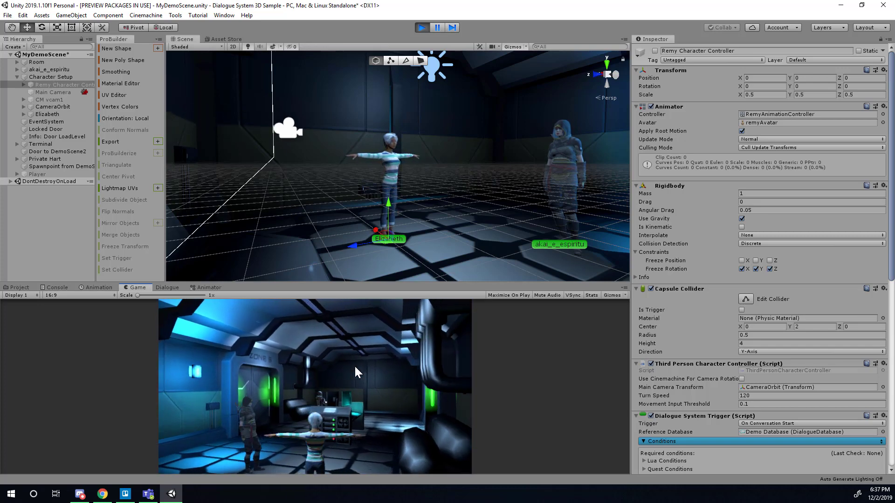
key(d)
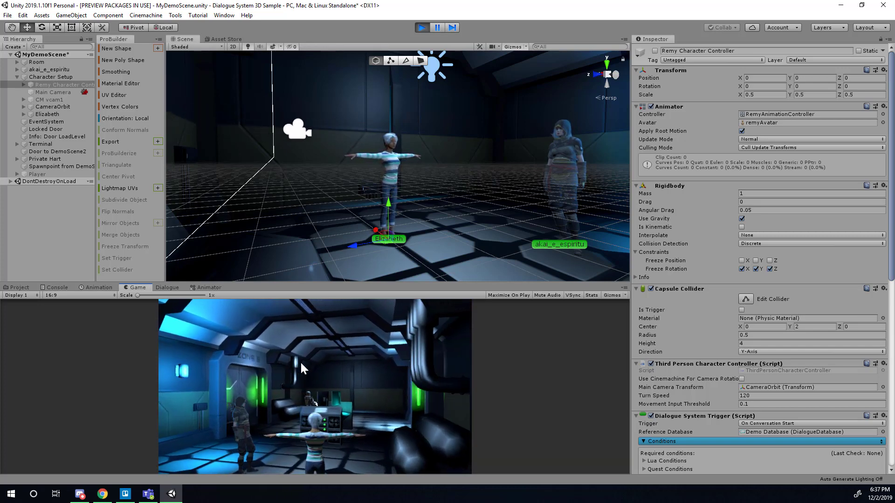
key(d)
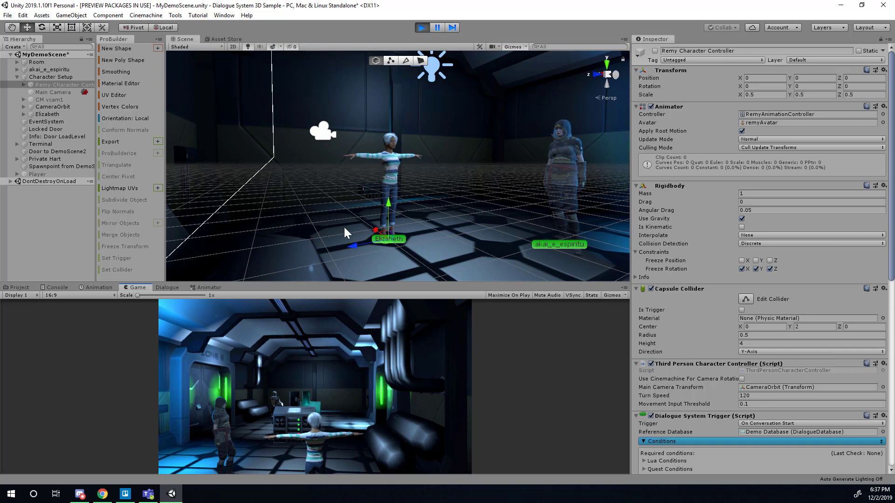
click(421, 28)
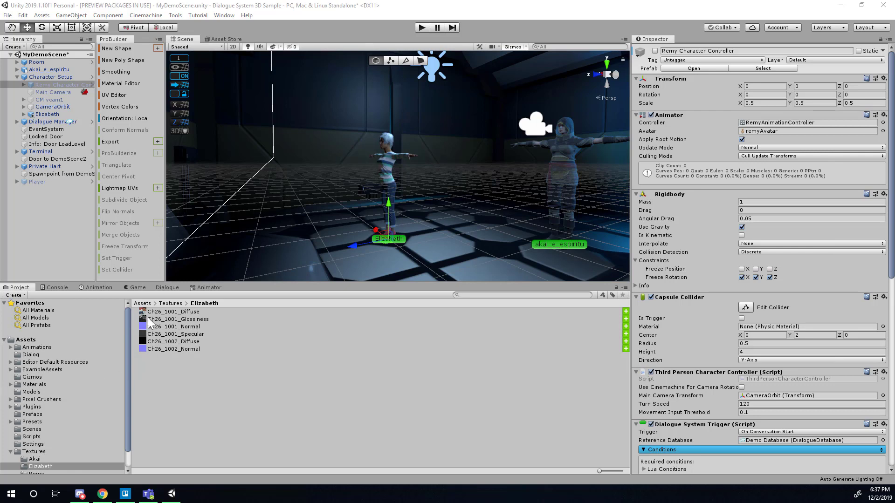
Step: Examine the RemyAnimationController state graph and locate the controller assigned in Elizabeth's Animator component
click(210, 287)
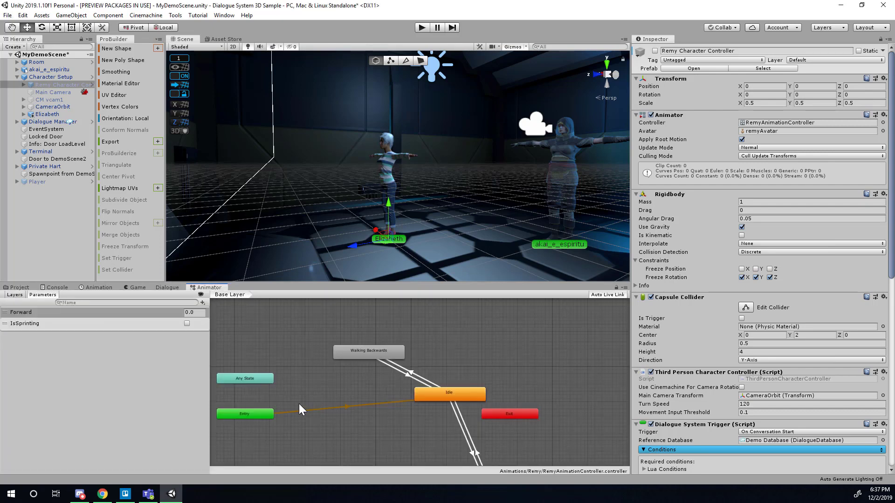
middle_drag(298, 404, 358, 330)
scroll(329, 357, down, 2)
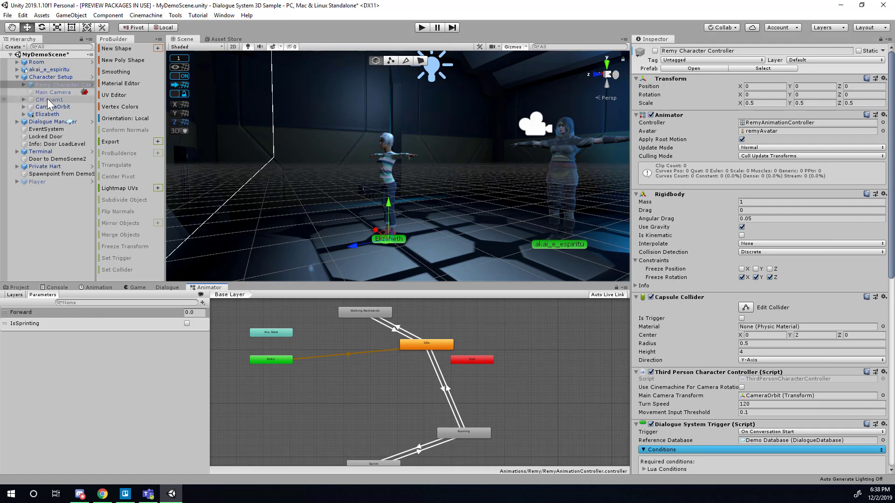
click(47, 115)
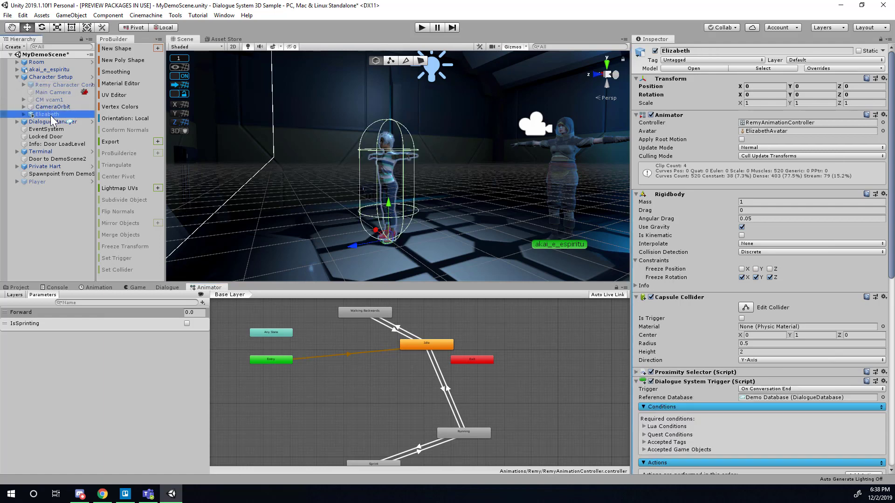
click(796, 124)
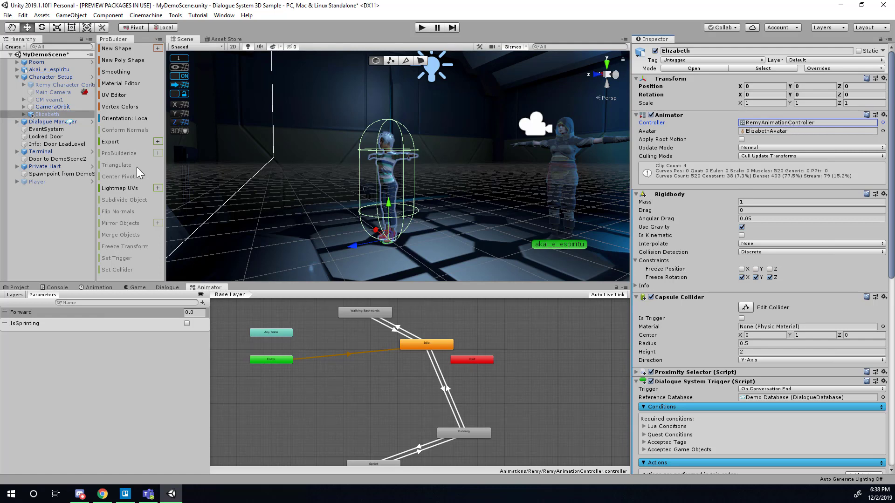
Step: Dock the Animator window beside the Scene and Asset Store views, and show the Game view below it
click(224, 15)
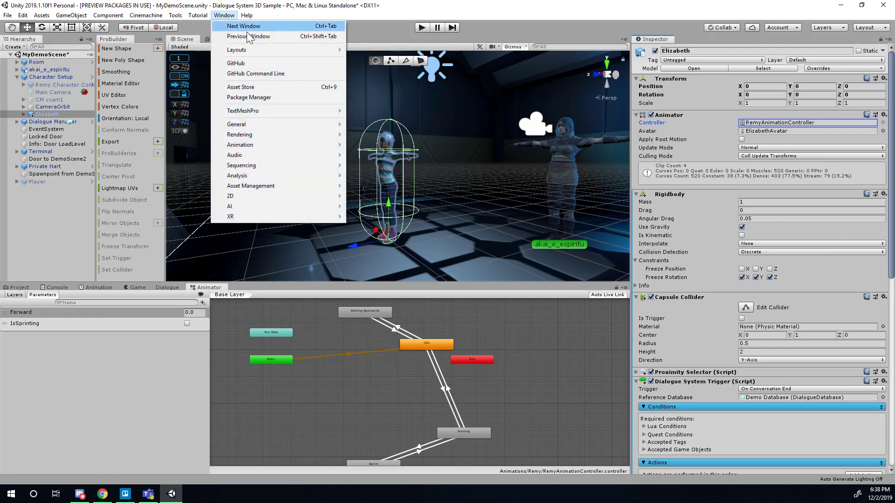
mouse_move(244, 146)
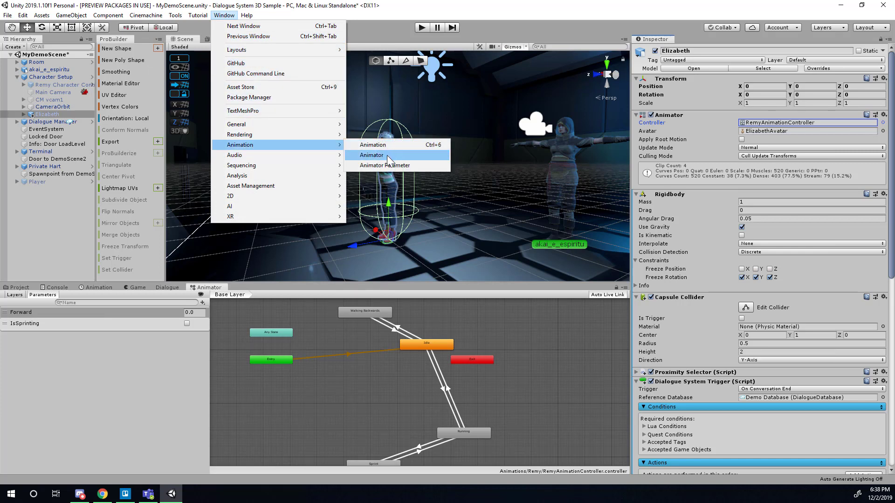
click(380, 288)
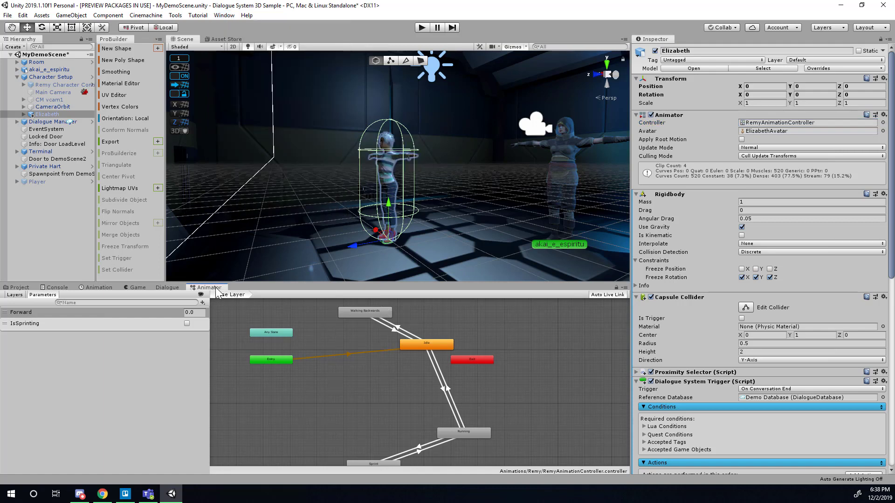
drag(216, 290, 272, 46)
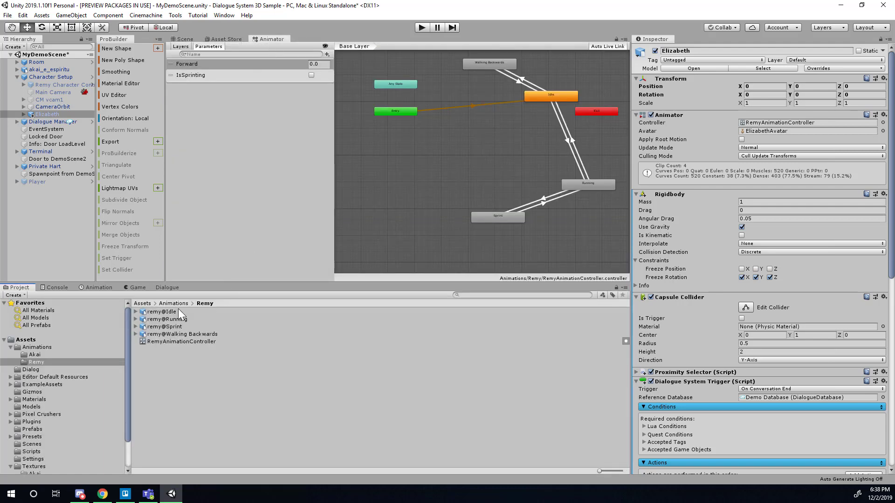
click(137, 288)
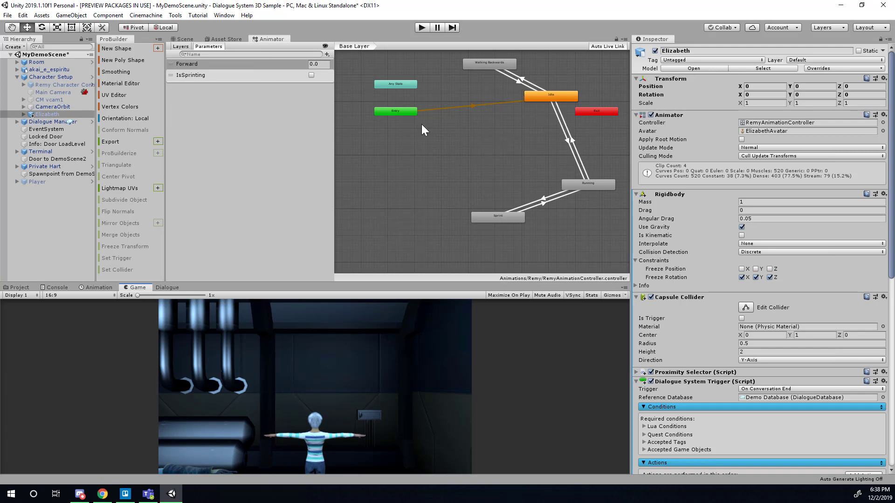
Step: Playtest with Elizabeth selected, turning and moving her forward while watching her Animator states, and stop the playtest
click(424, 26)
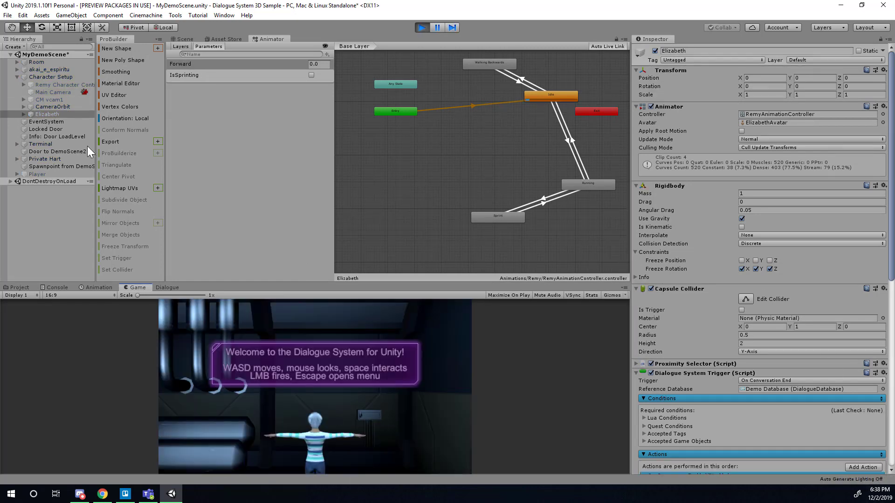
click(46, 116)
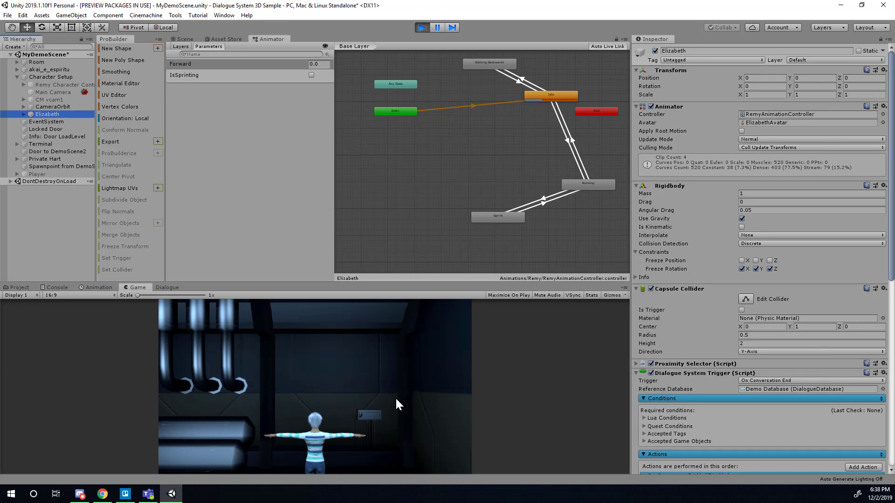
click(293, 419)
key(w)
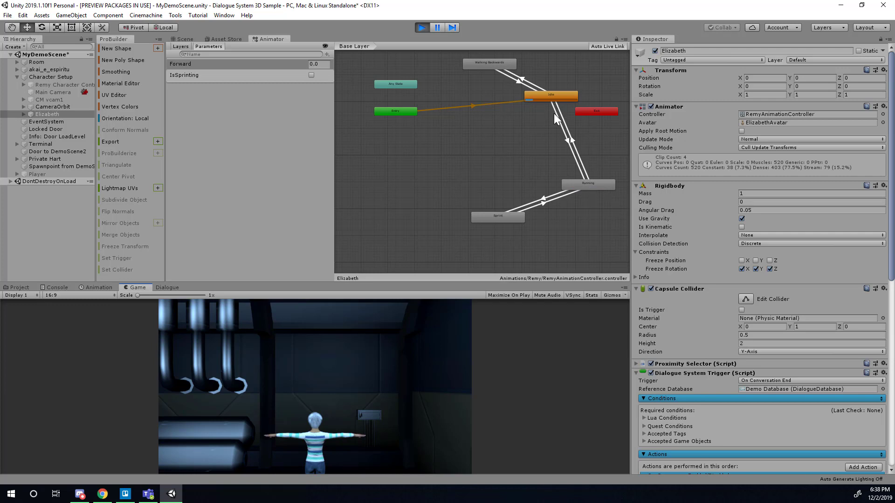
key(a)
key(d)
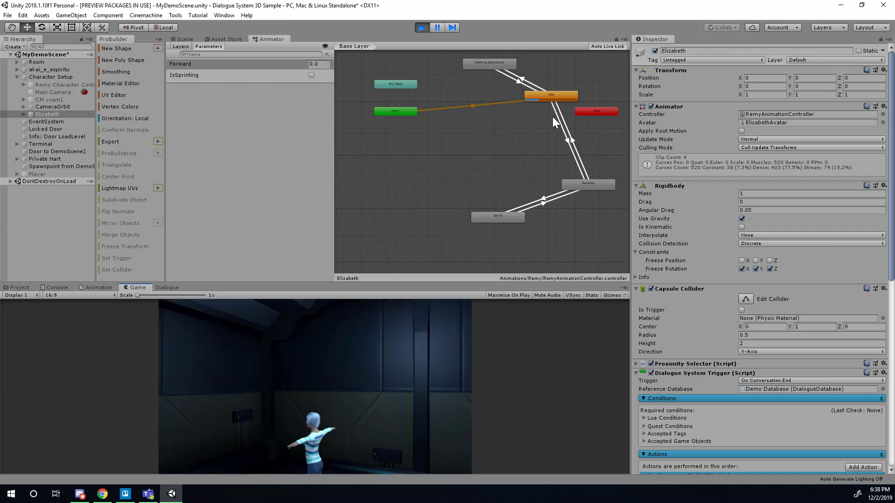
key(w)
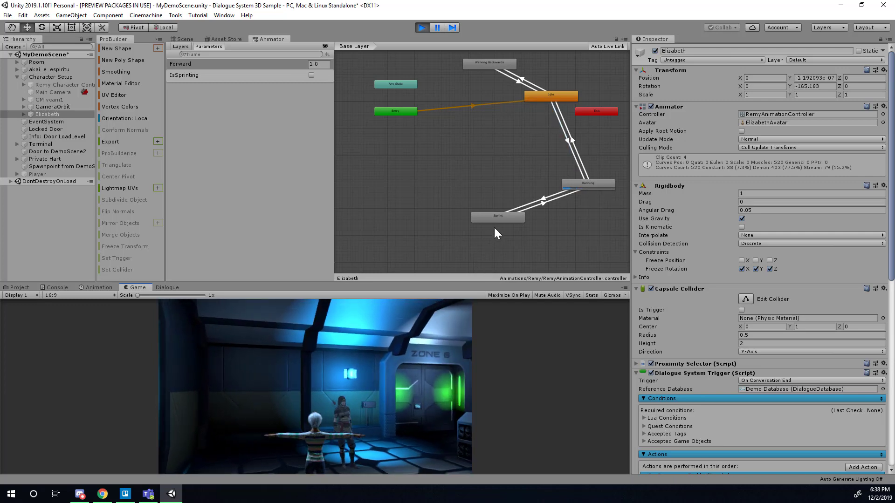
key(d)
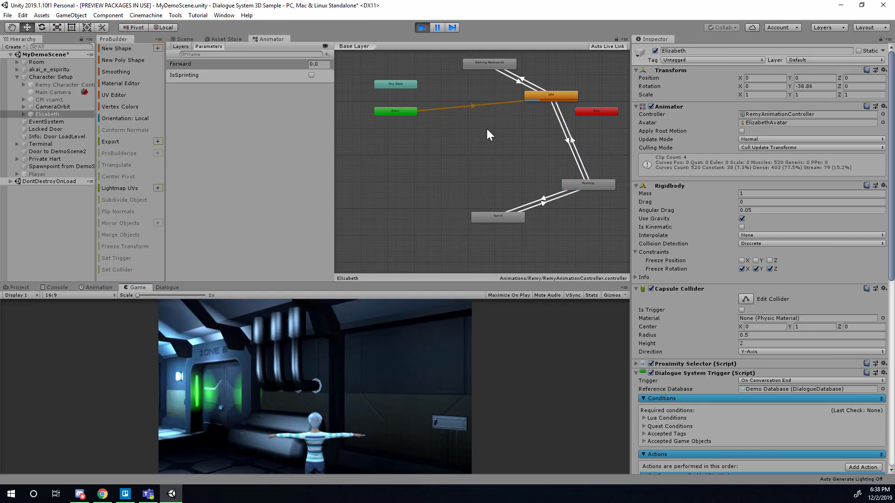
key(w)
click(421, 28)
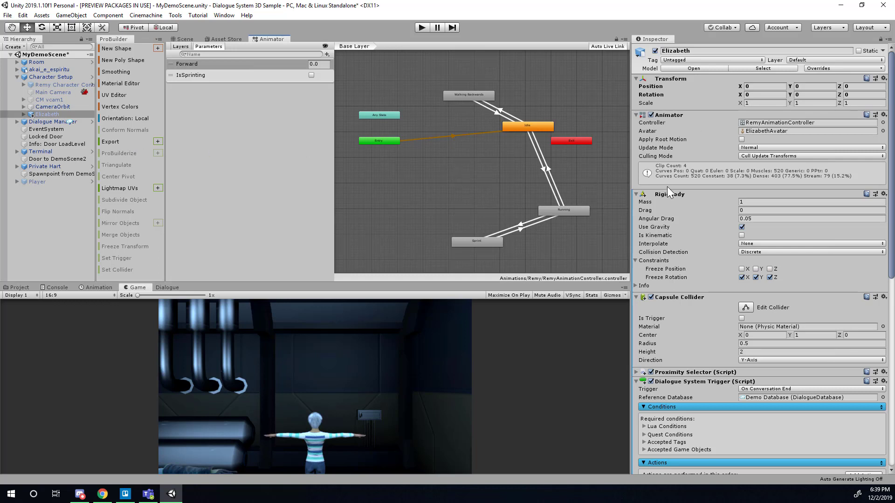
Step: Enable Apply Root Motion on Elizabeth's Animator and playtest her walking backwards, running, turning and sprinting
click(742, 139)
click(421, 27)
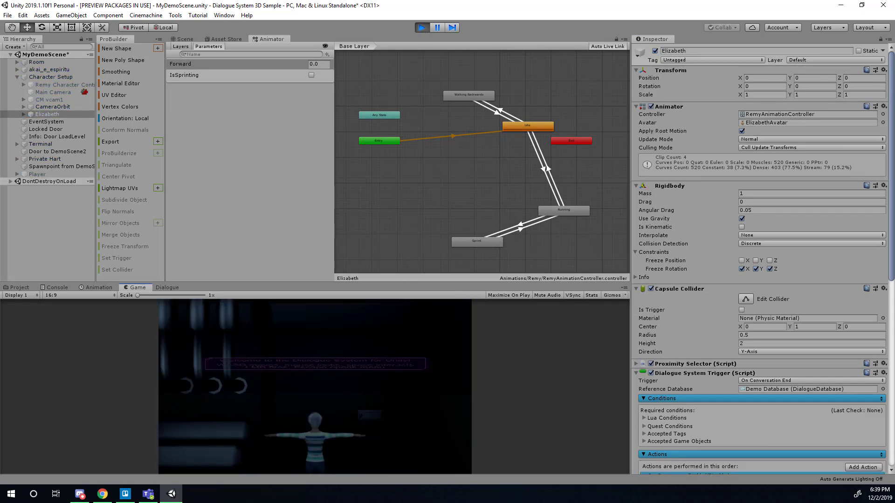
key(s)
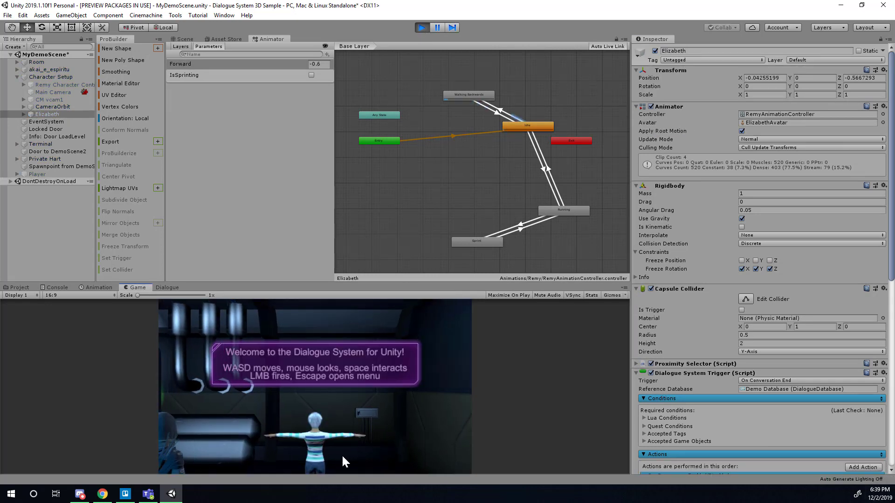
key(w)
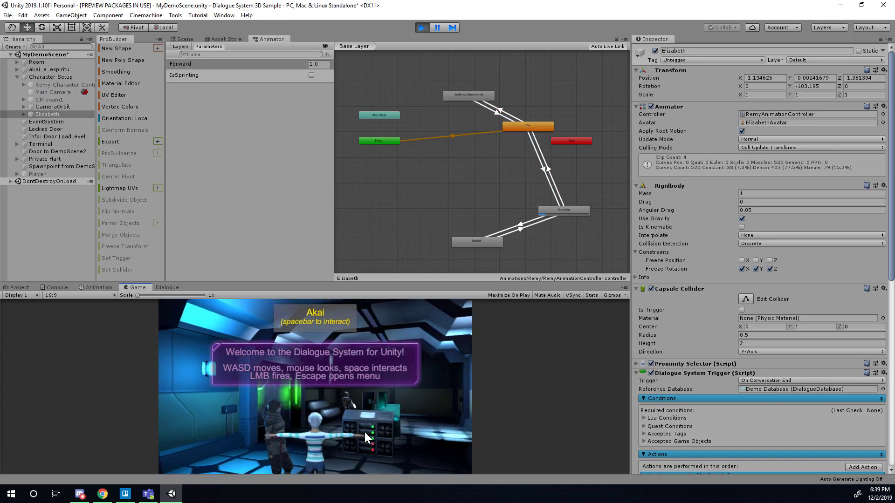
key(d)
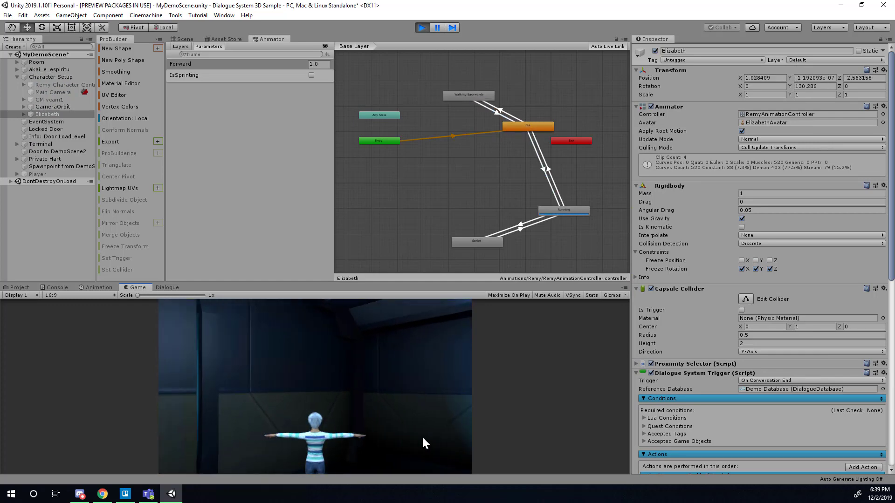
key(shift)
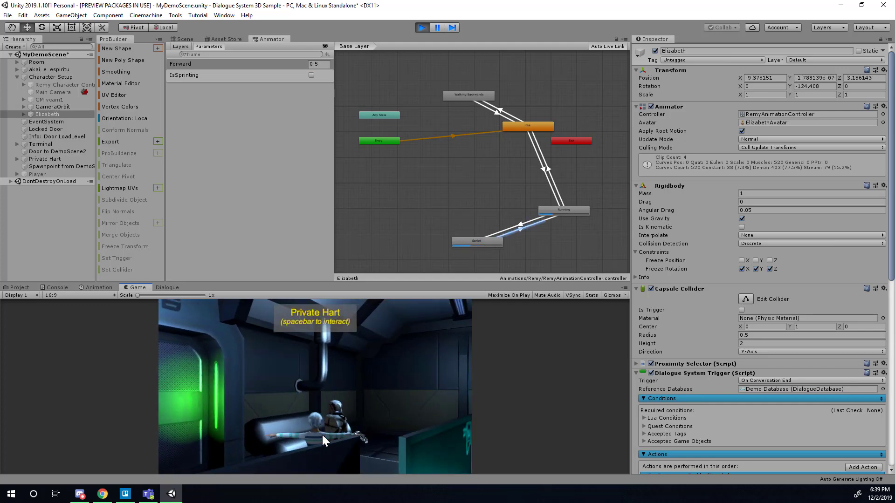
key(w)
key(s)
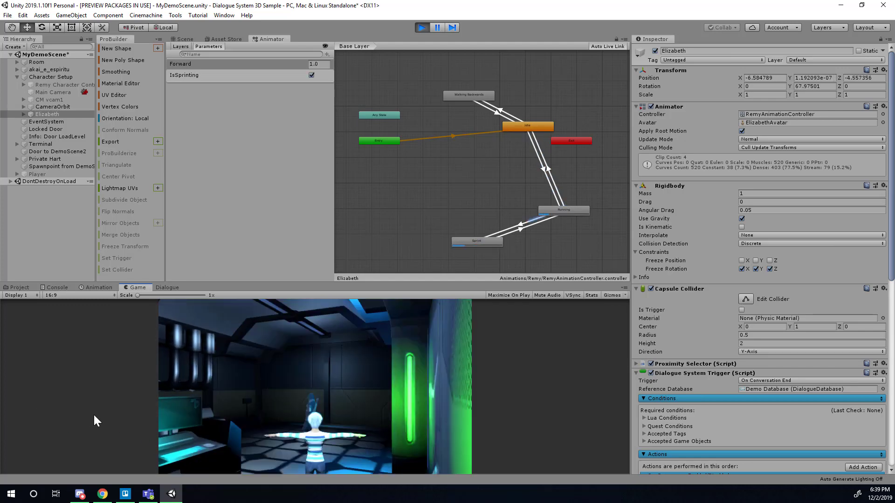
click(421, 28)
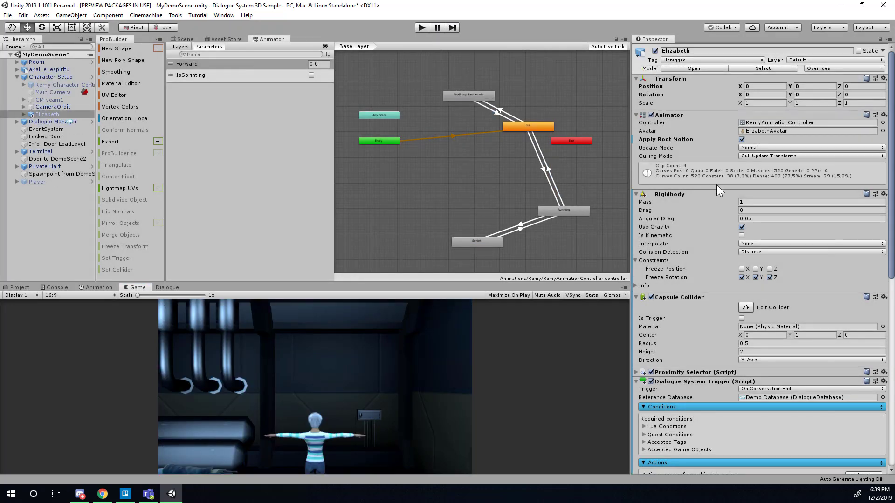
Step: Review Elizabeth's components and compare her Animator settings with those of Remy Character Controller
scroll(746, 238, down, 5)
scroll(755, 261, up, 5)
click(52, 85)
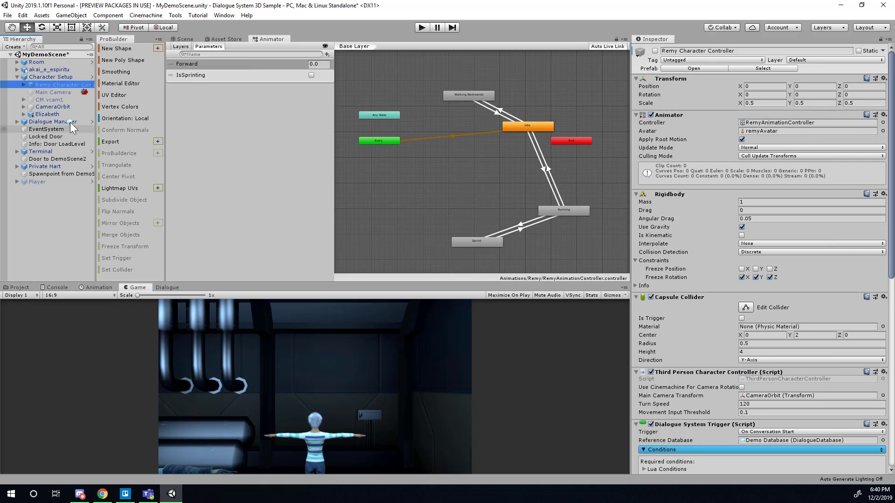
click(55, 113)
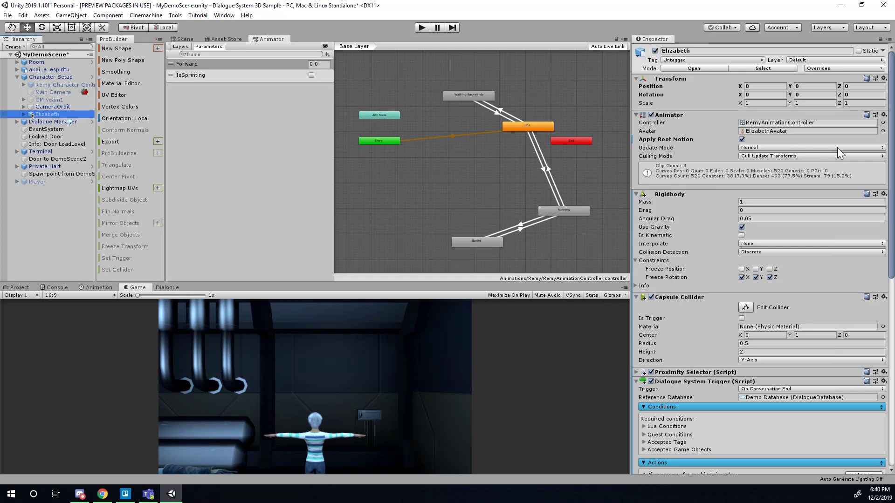
Step: Check the avatars available for Elizabeth's Animator without changing the selection, and save the scene
click(882, 131)
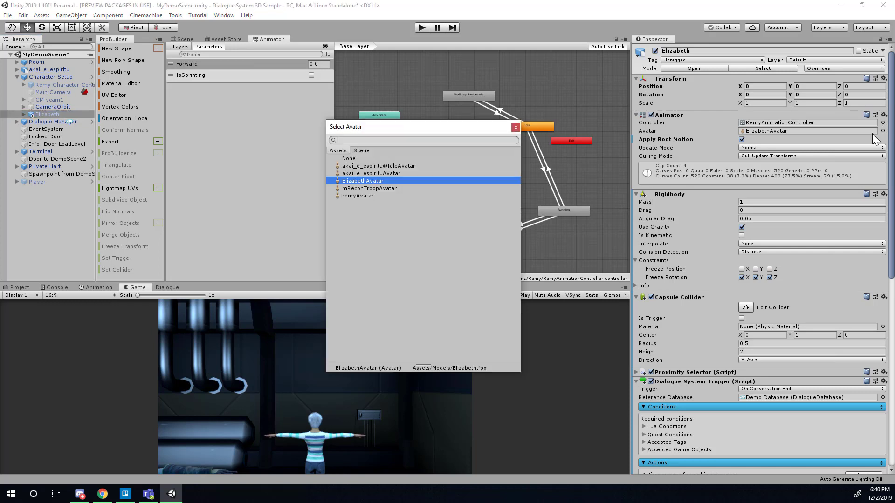
click(515, 126)
click(47, 113)
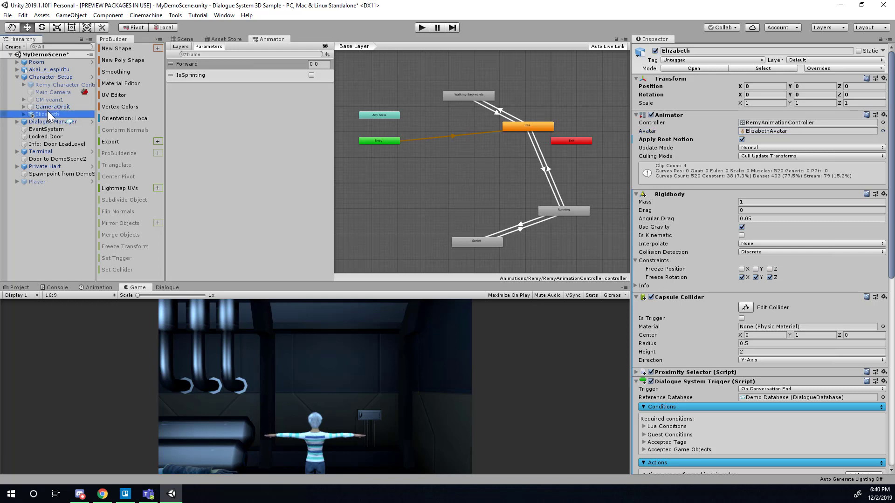
click(27, 27)
click(8, 15)
click(21, 51)
Step: Try remyAvatar as the avatar of Elizabeth's Animator in a playtest, and set the avatar back to ElizabethAvatar
click(882, 131)
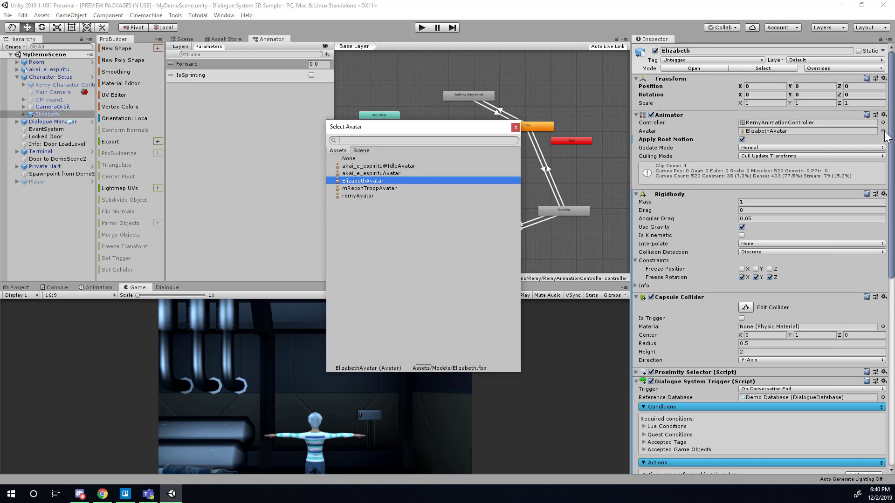
double_click(360, 196)
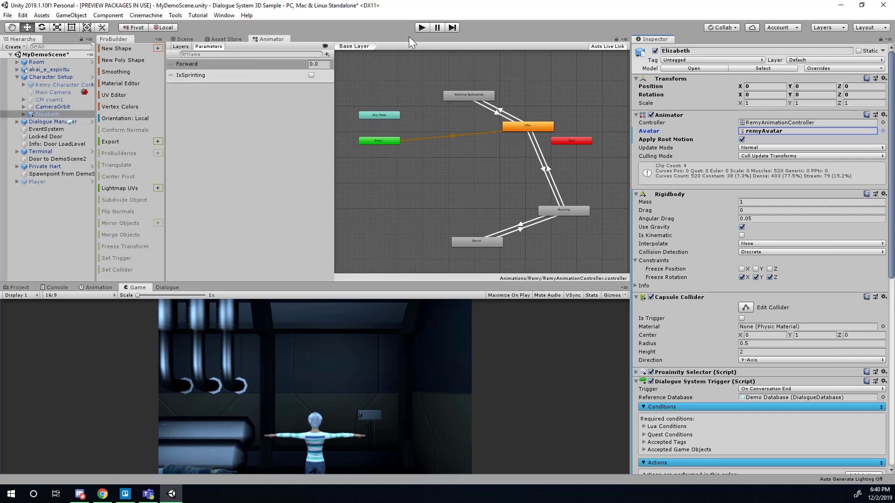
click(423, 27)
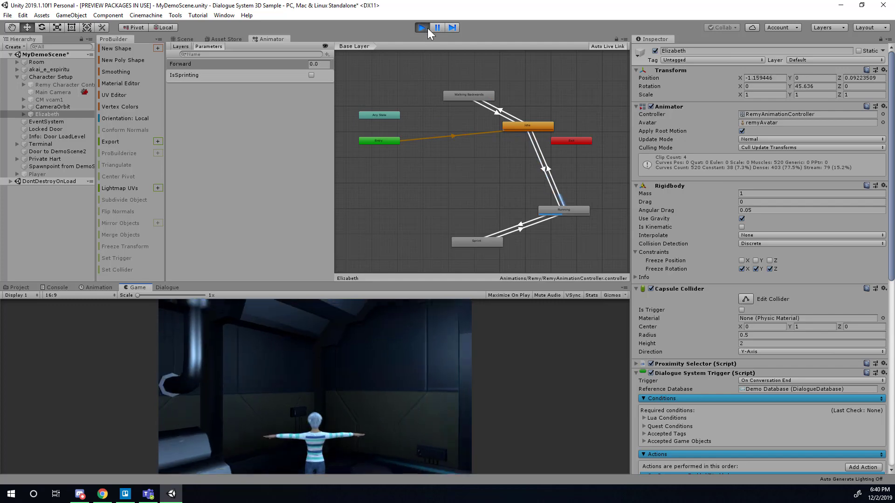
click(427, 28)
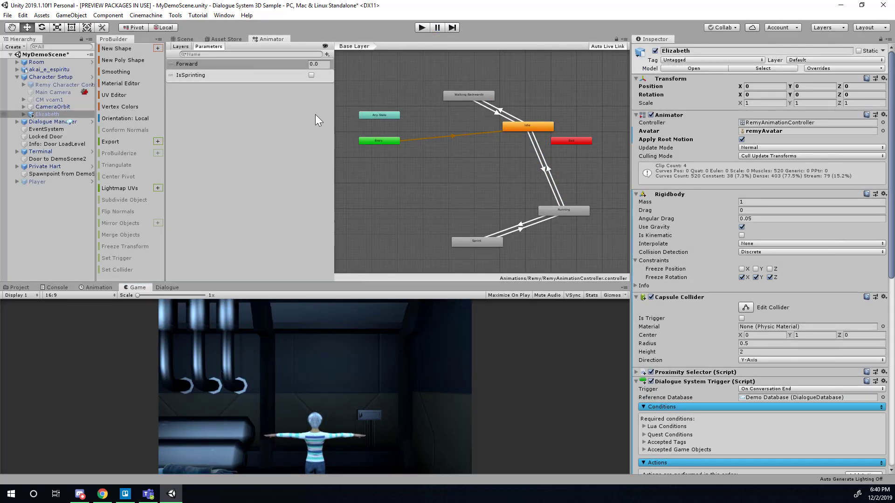
click(883, 131)
double_click(366, 181)
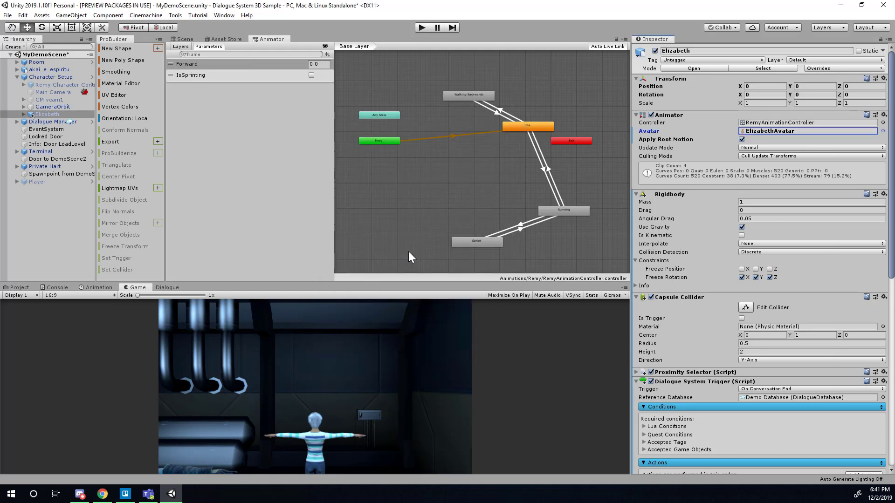
Step: Inspect the Walking Backwards and Idle states in the Animator graph and open the Idle state's motion clip
click(471, 94)
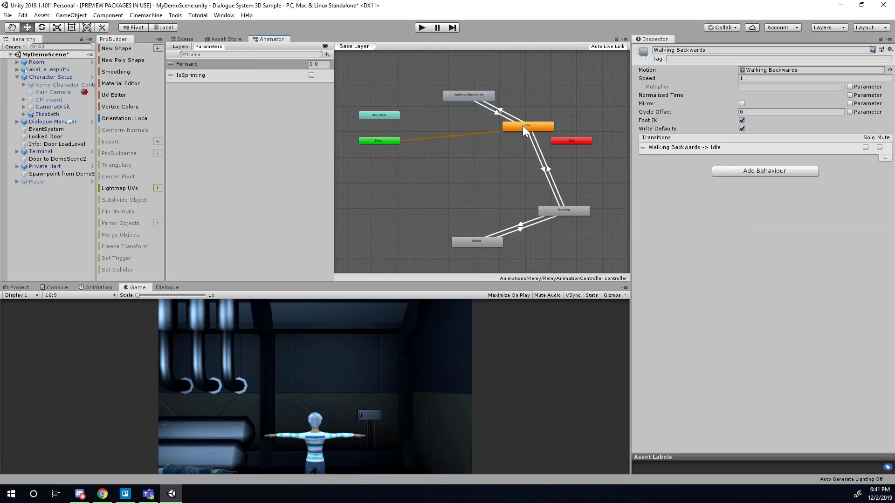
click(807, 71)
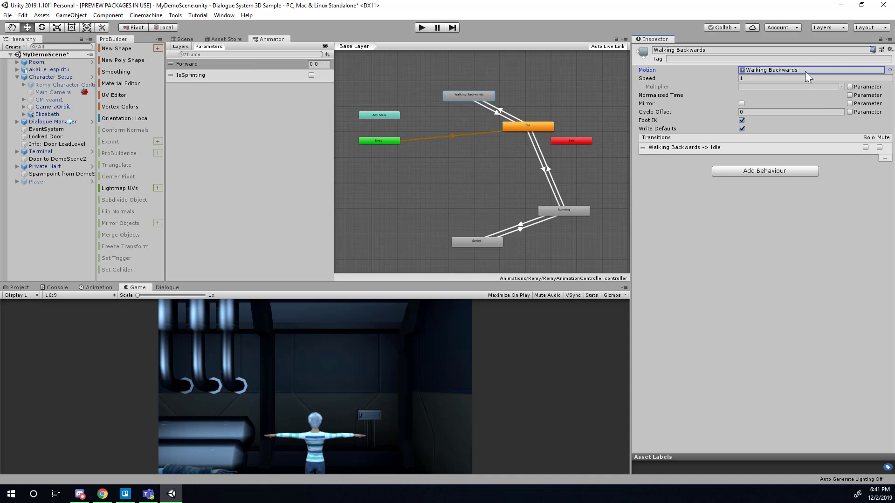
click(527, 132)
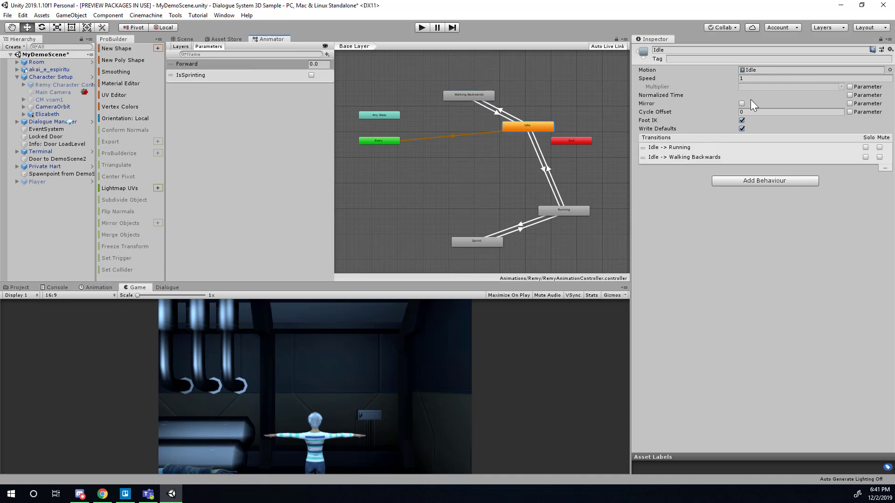
click(769, 70)
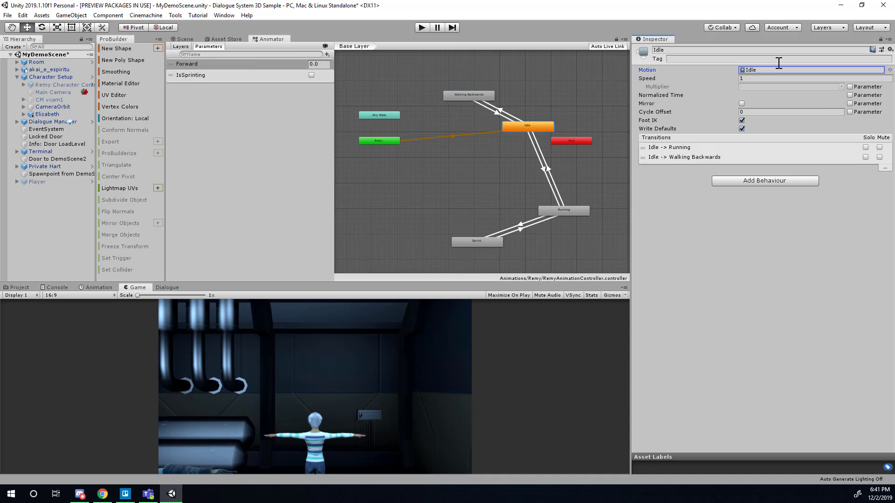
double_click(770, 69)
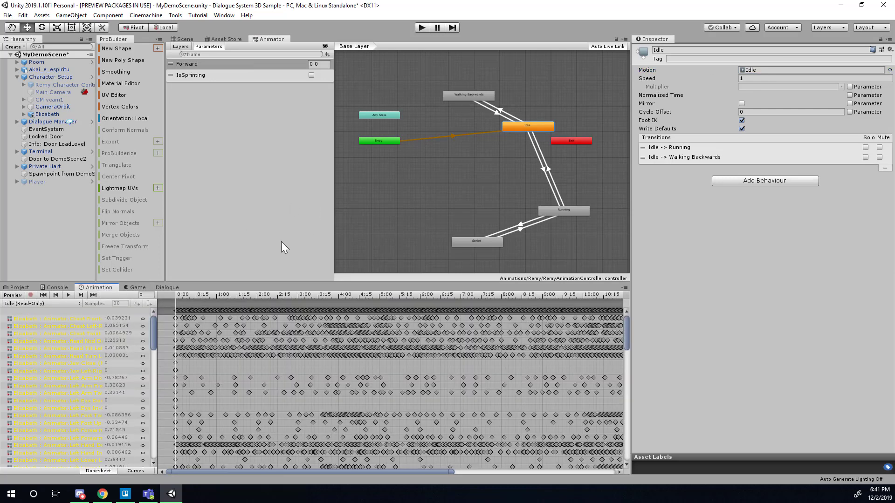
Step: Find remy@Idle in the Animations/Remy folder and show its animation import settings
click(20, 287)
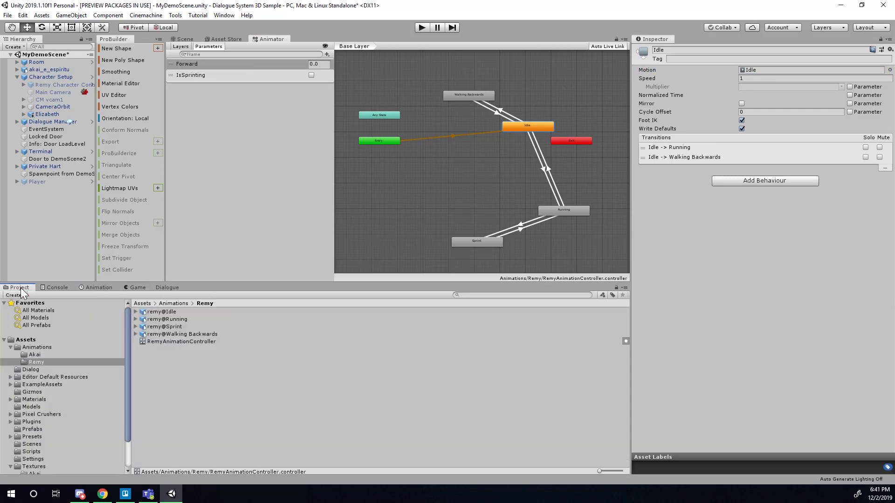
click(164, 311)
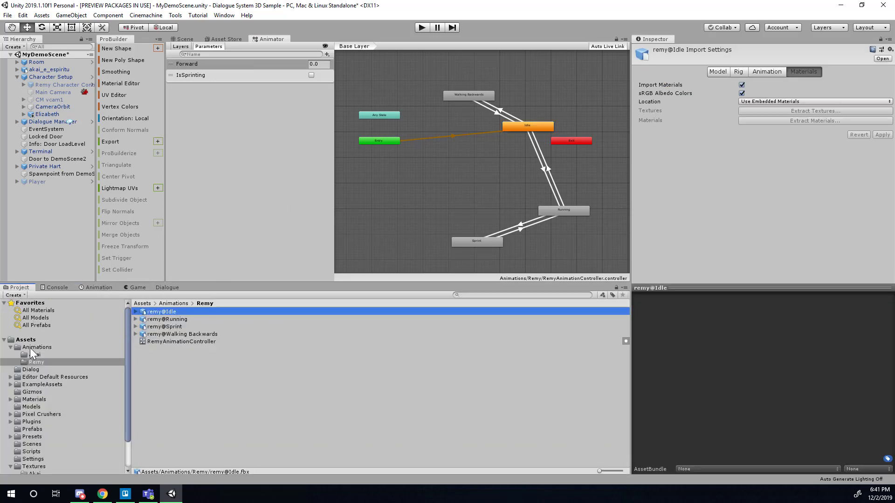
click(24, 340)
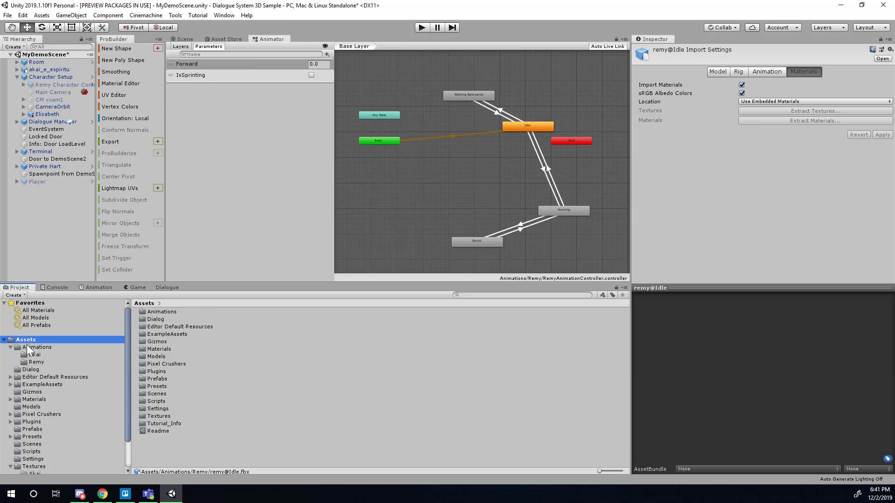
click(26, 347)
click(33, 362)
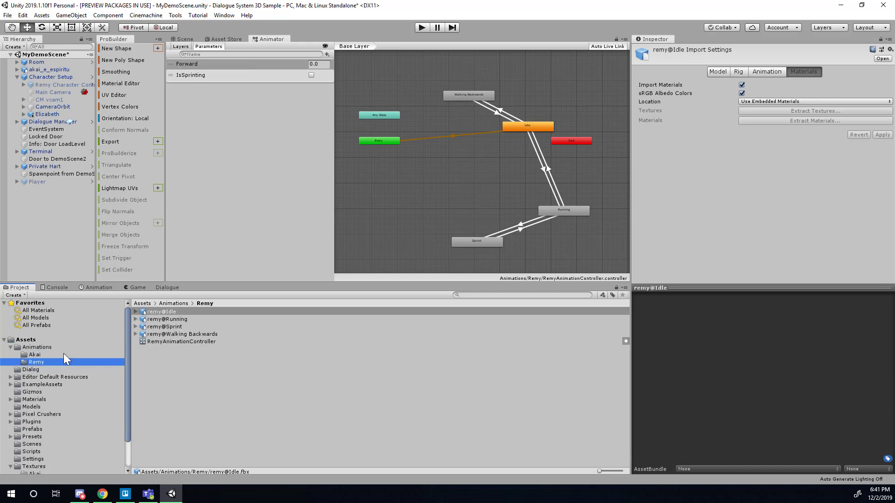
click(156, 313)
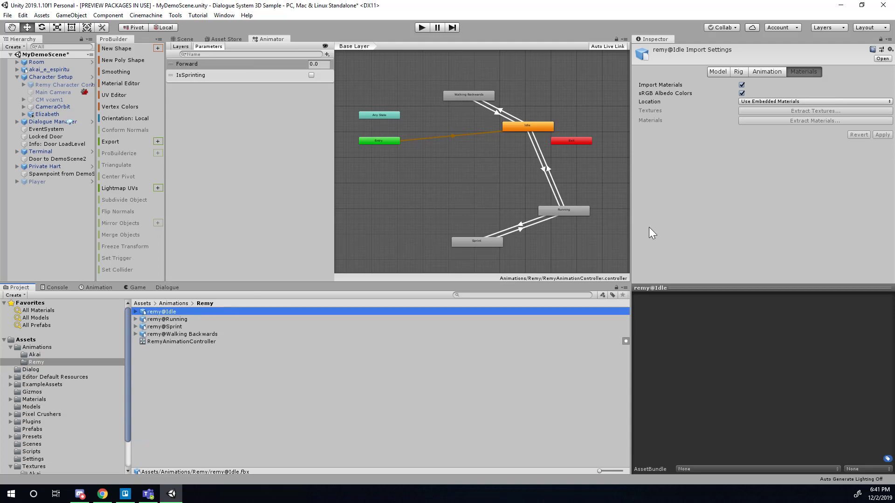
click(771, 71)
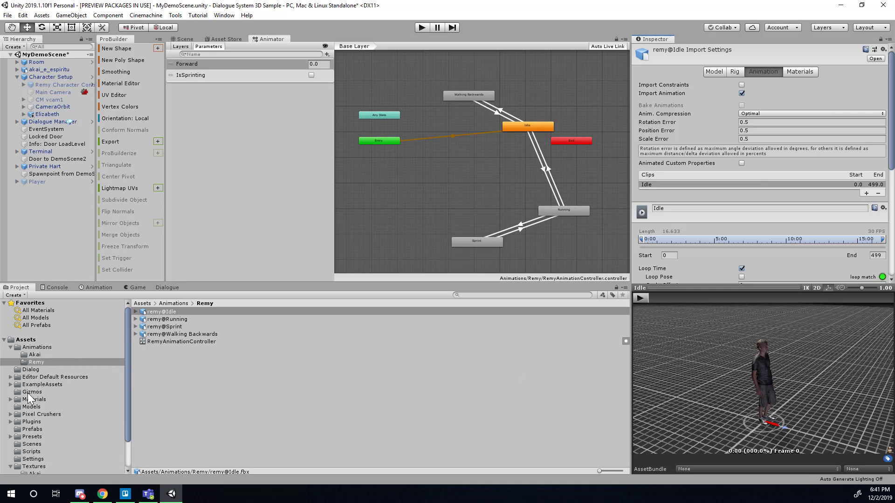
Step: Preview the remy@Idle clip on the Elizabeth model from the Models folder and play it
click(28, 406)
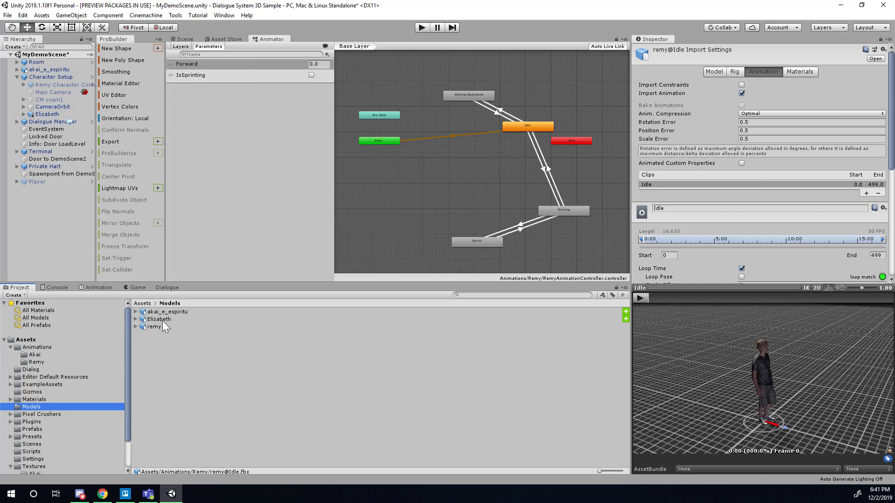
drag(159, 320, 784, 385)
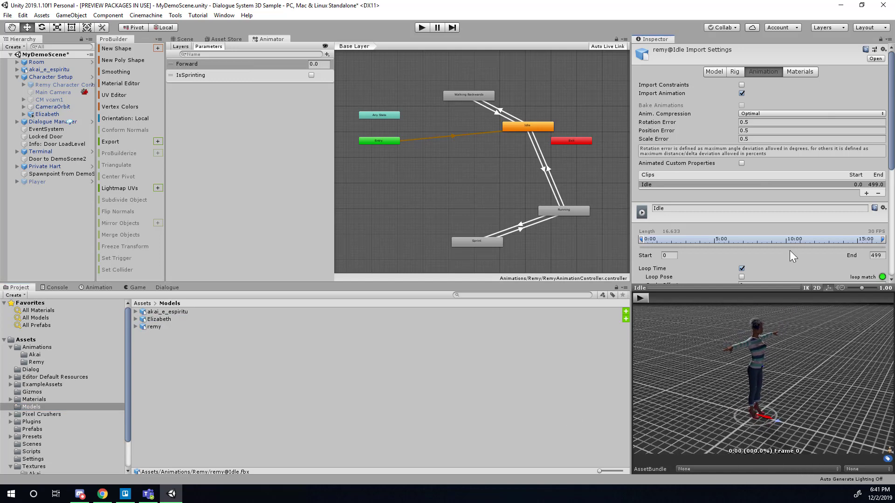
click(642, 300)
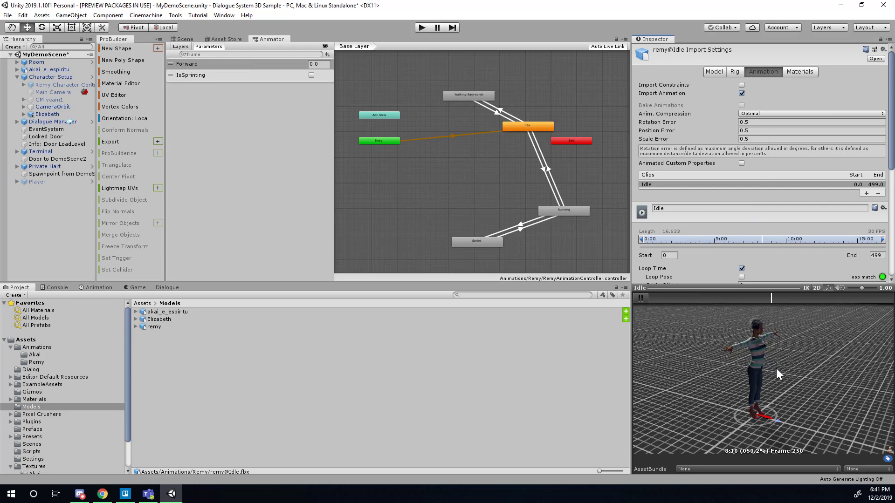
Step: Review remy@Idle's clip options, including its root motion node, and examine its model and rig import settings
scroll(765, 250, down, 6)
scroll(765, 252, down, 2)
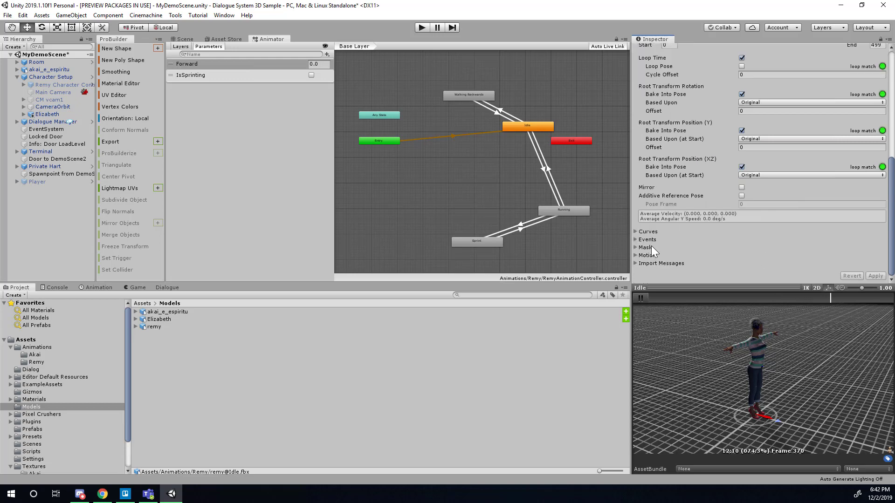
click(639, 255)
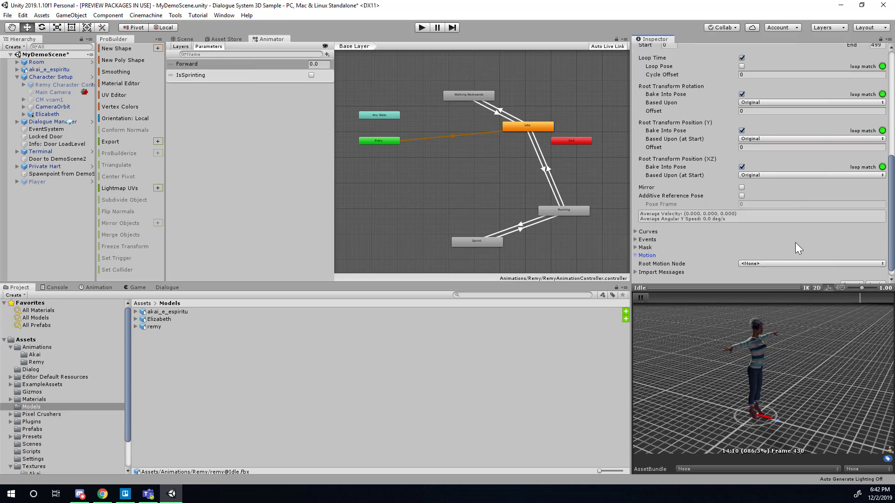
click(633, 256)
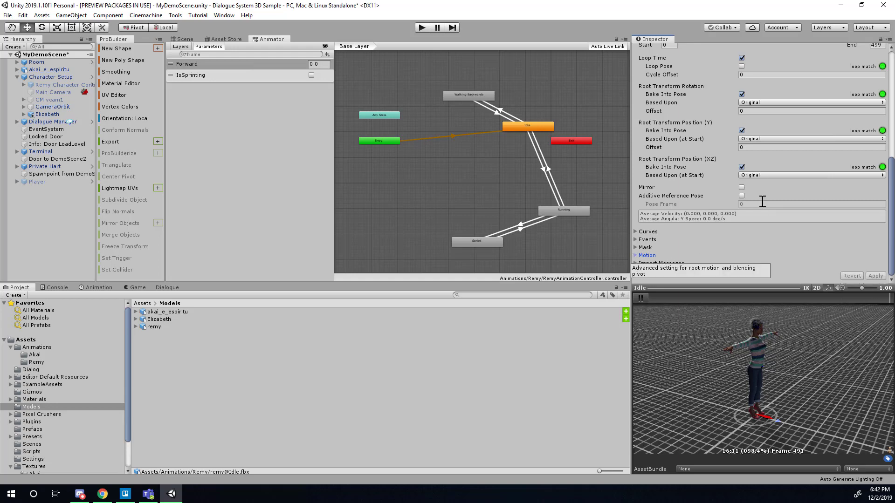
scroll(771, 169, up, 5)
click(718, 73)
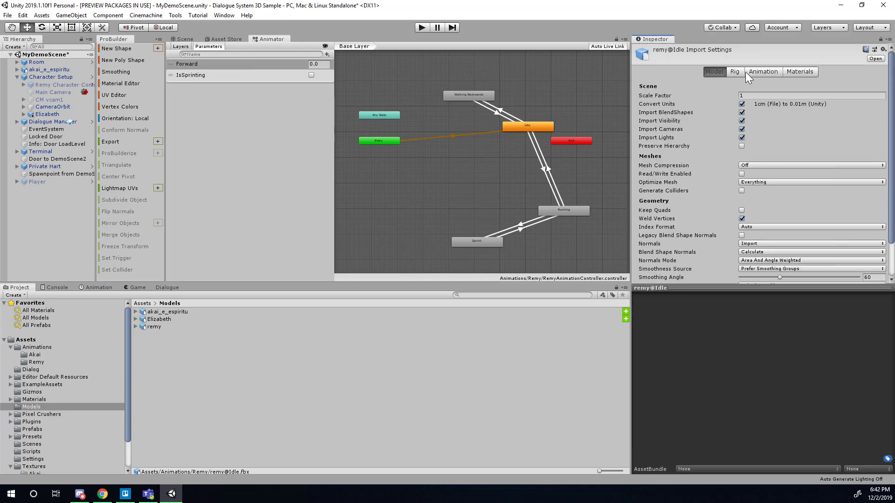
click(737, 71)
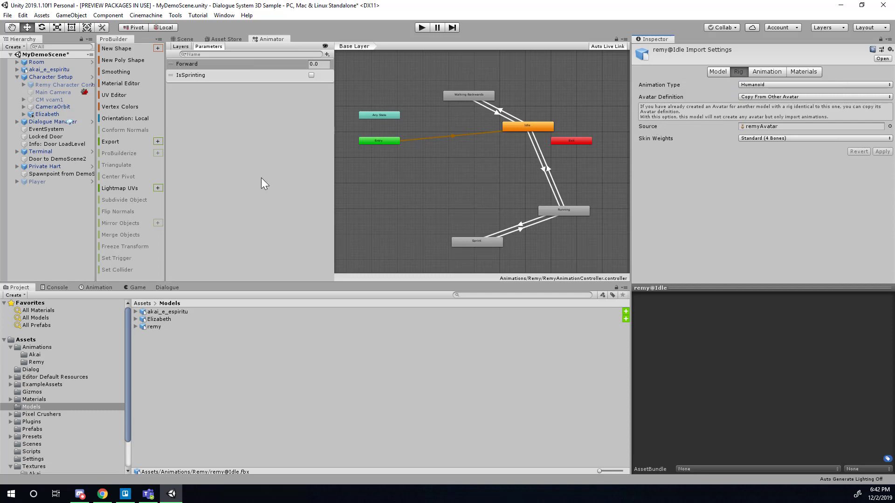
Step: Compare the rig import settings of the remy and Elizabeth models, and check Elizabeth's model import settings
click(158, 327)
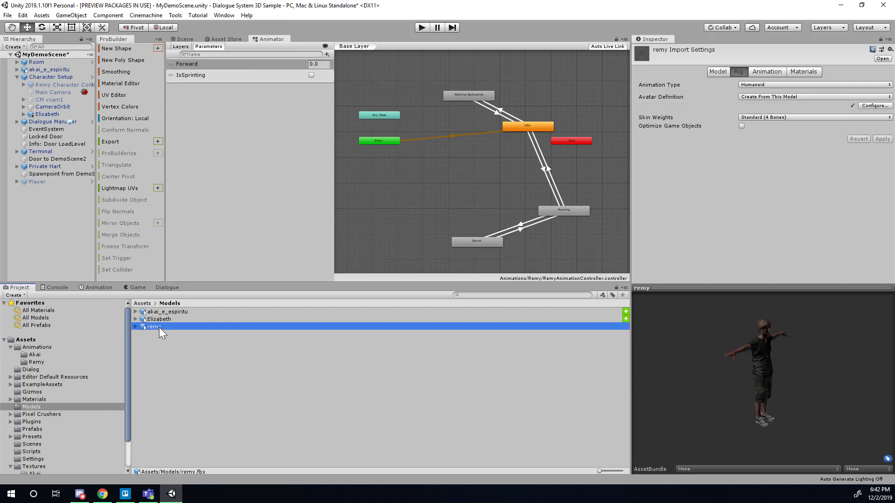
click(161, 320)
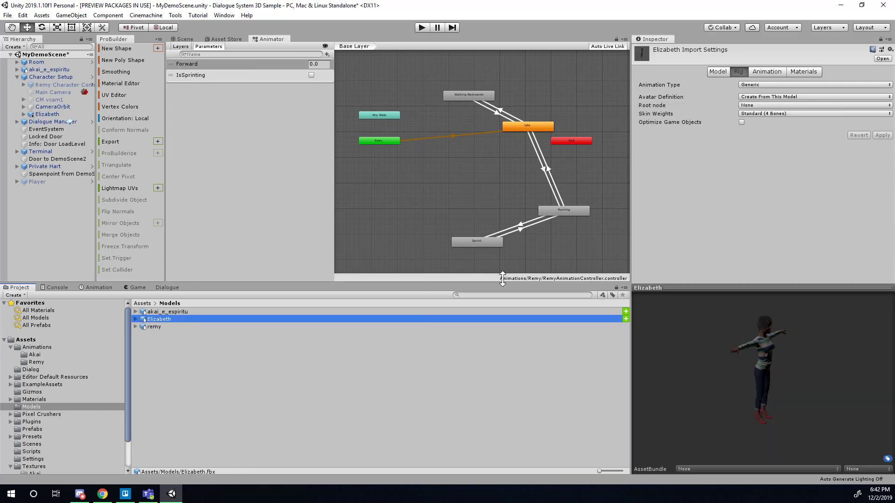
click(717, 72)
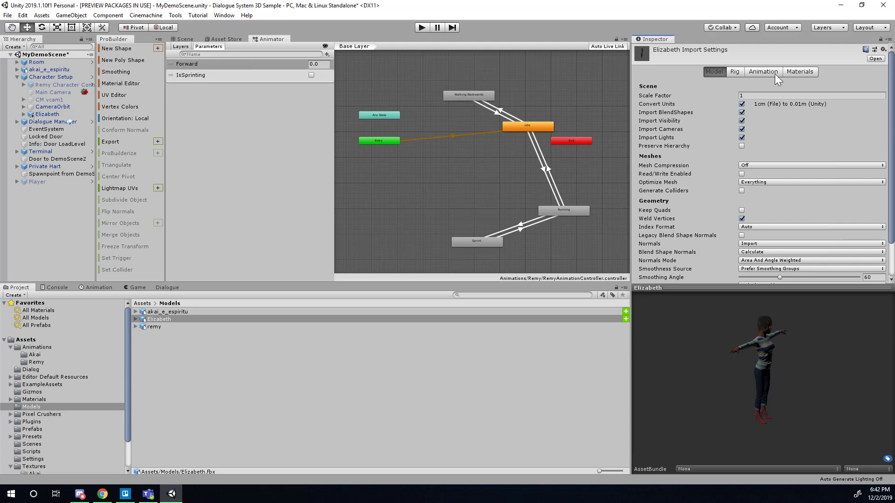
click(735, 73)
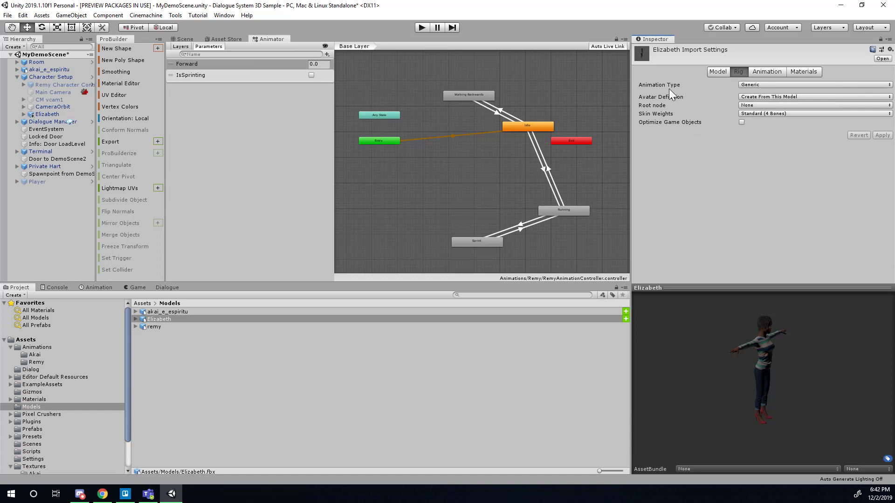
Step: Set the Elizabeth model's rig animation type to Humanoid and apply the import settings
click(769, 84)
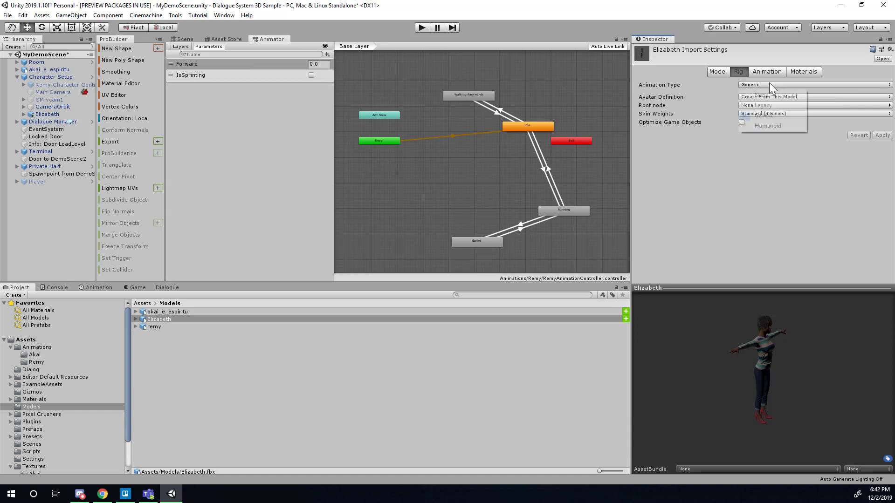
click(777, 124)
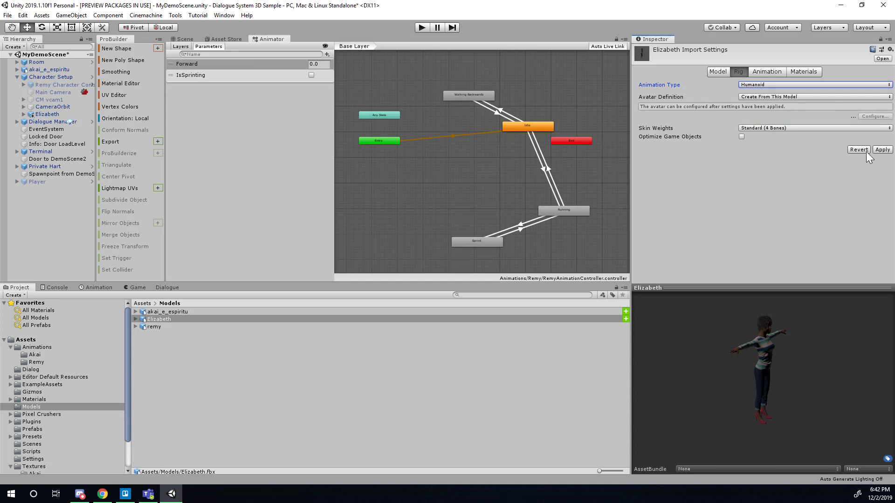
click(884, 150)
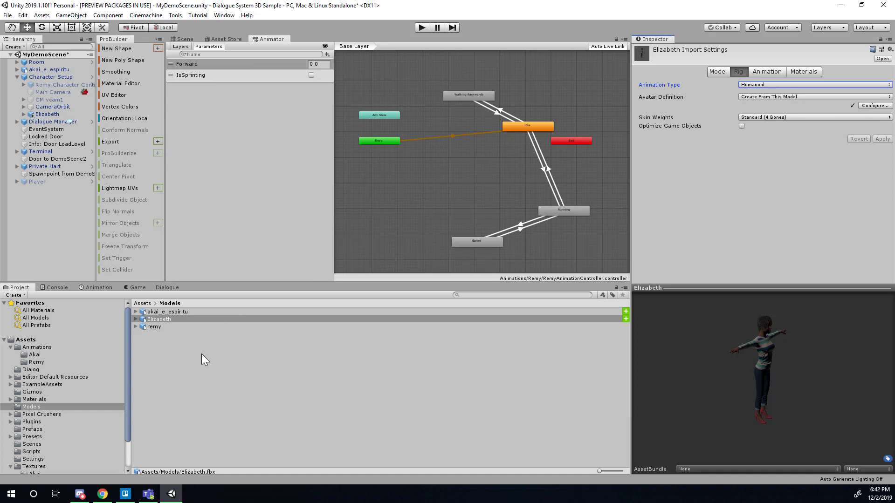
Step: Preview the remy@Idle clip from the Animations/Remy folder on the Elizabeth model, viewing her from the front, and play it
click(32, 354)
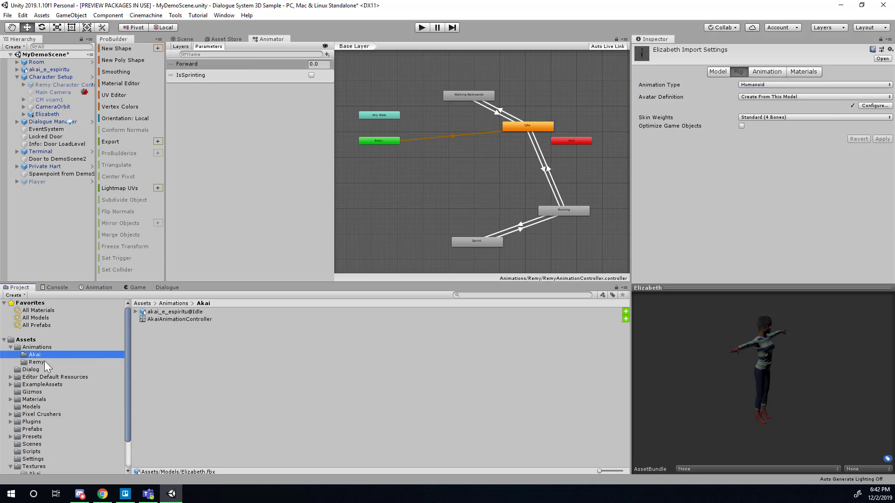
click(36, 362)
click(169, 311)
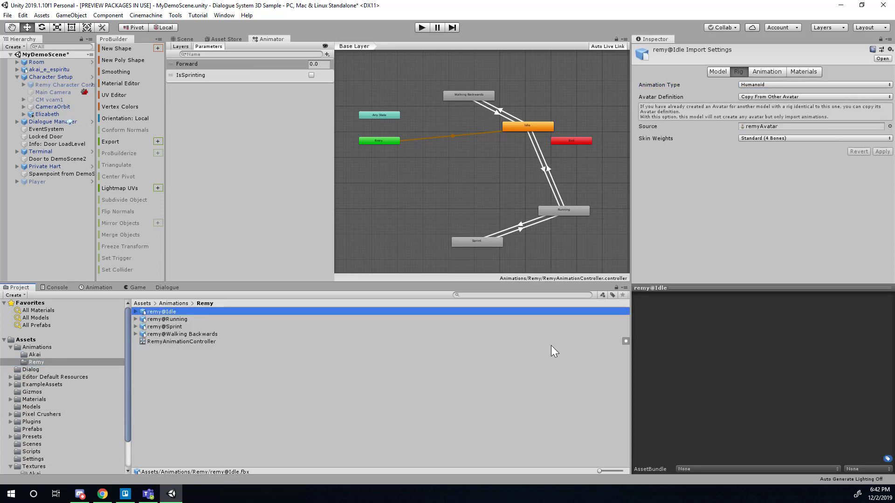
click(717, 71)
click(751, 71)
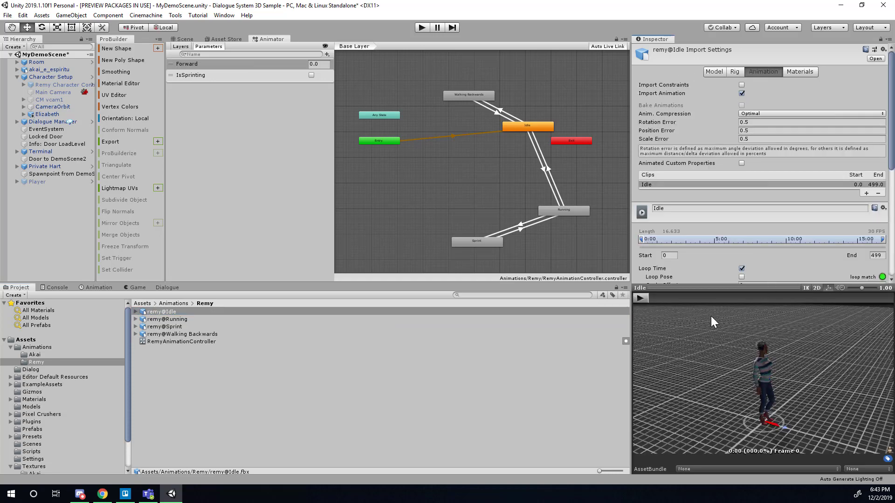
mouse_move(773, 386)
mouse_down()
mouse_move(746, 388)
mouse_move(763, 391)
mouse_up()
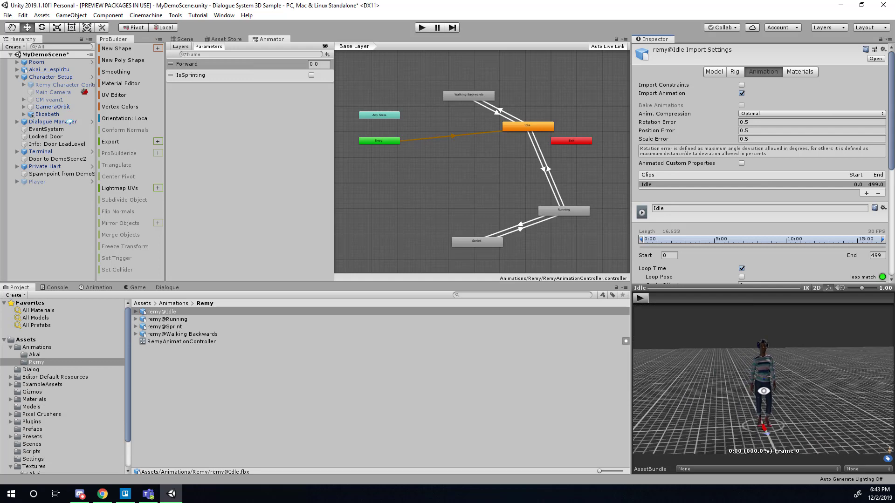
click(638, 299)
click(639, 298)
Step: Playtest the scene with Elizabeth by walking and turning her around the room past the other characters, and stop the game
click(185, 39)
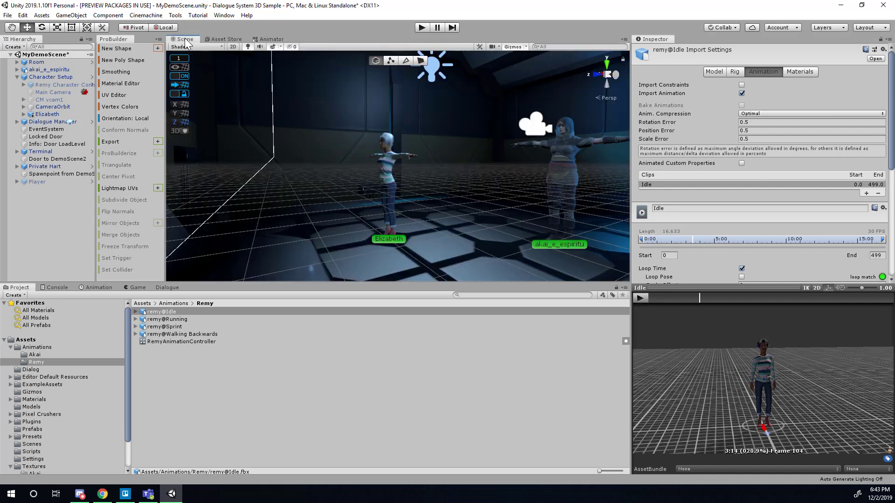
click(419, 27)
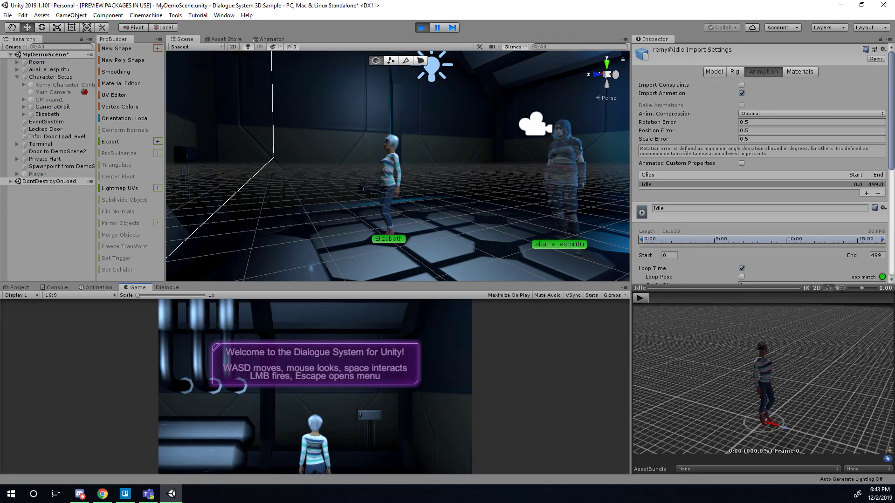
click(387, 387)
key(w)
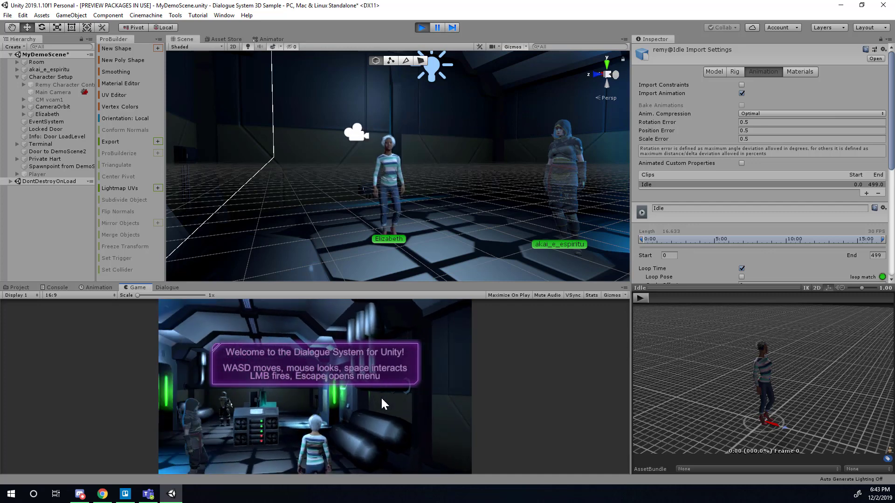
key(w)
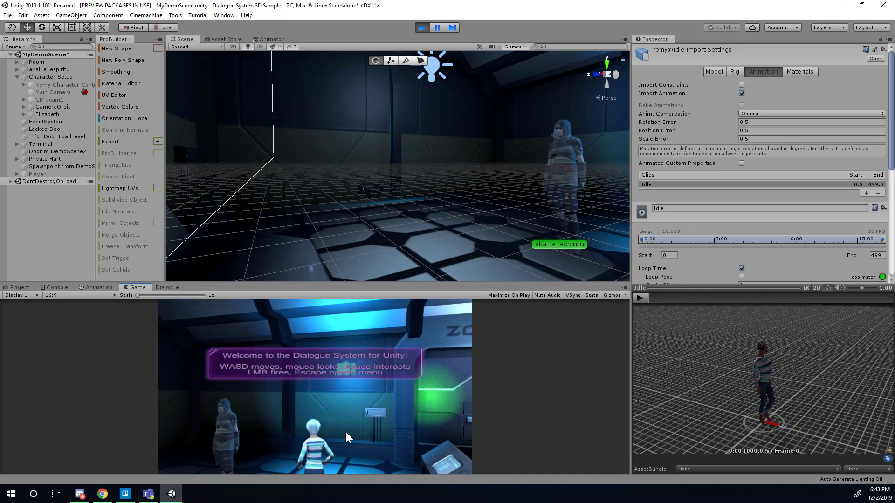
key(a)
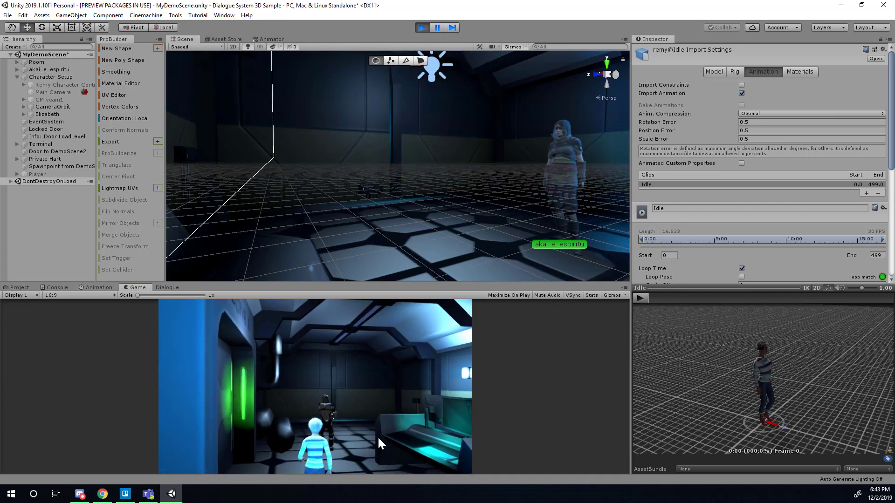
key(w)
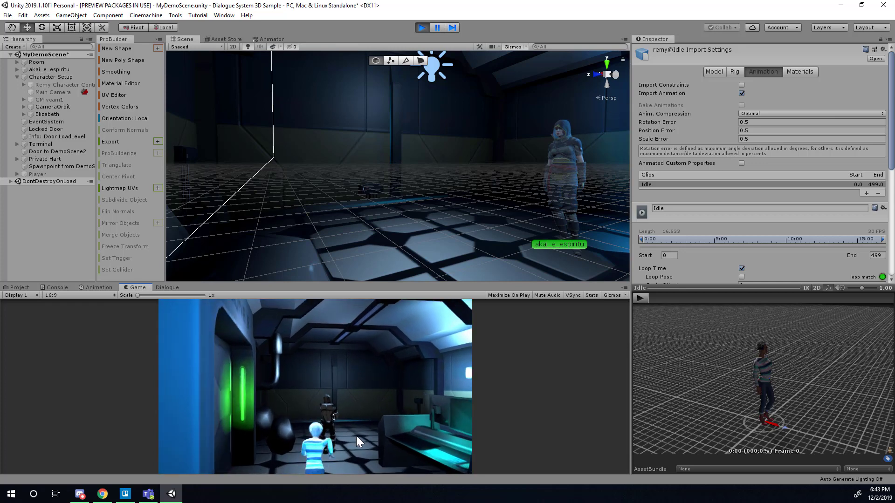
key(d)
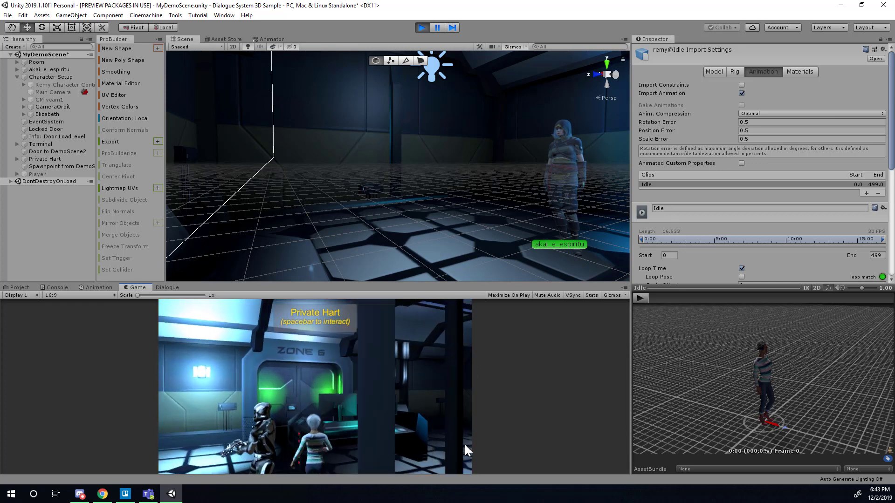
key(w)
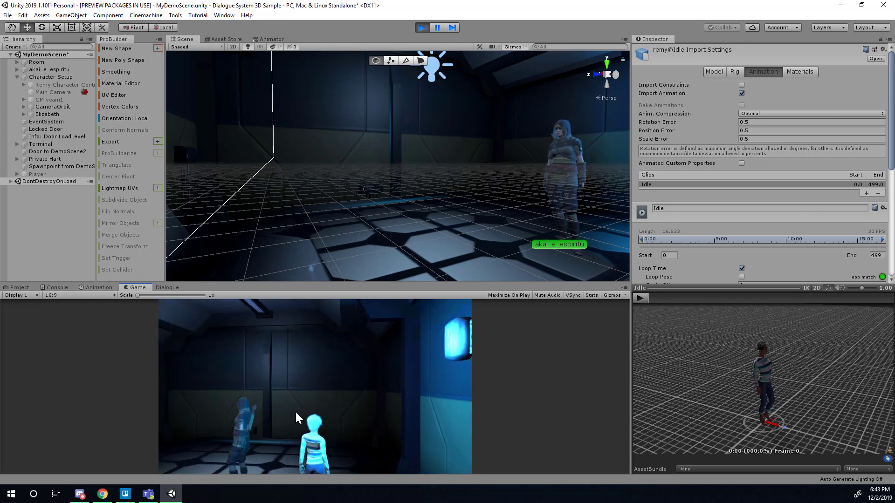
key(w)
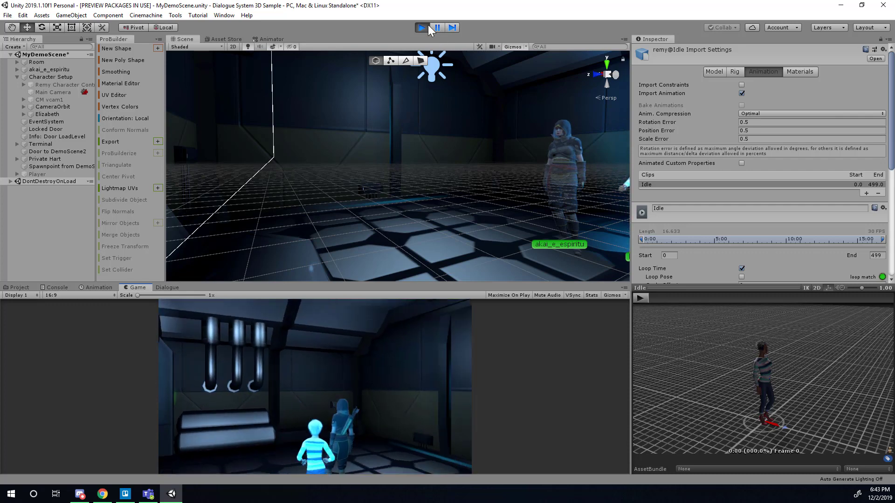
click(428, 28)
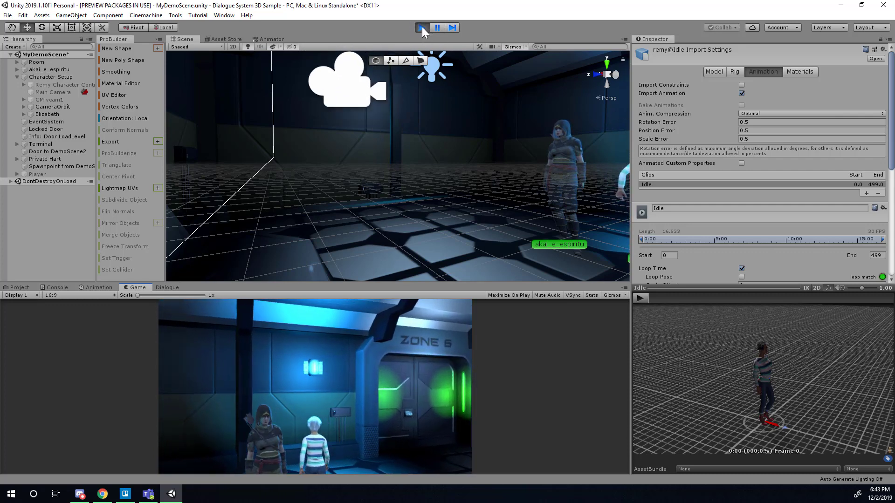
click(423, 28)
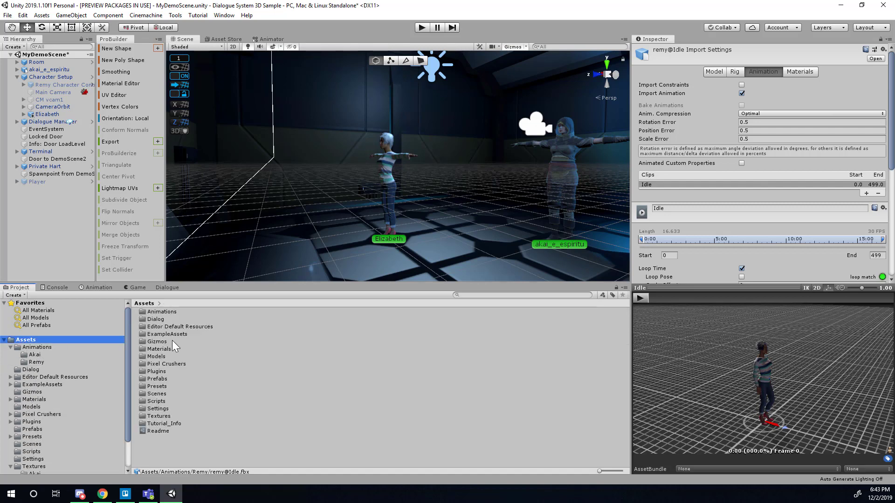
Step: Check the Elizabeth model's rig import settings and locate the avatar asset assigned to the scene character's Animator
double_click(160, 356)
click(163, 320)
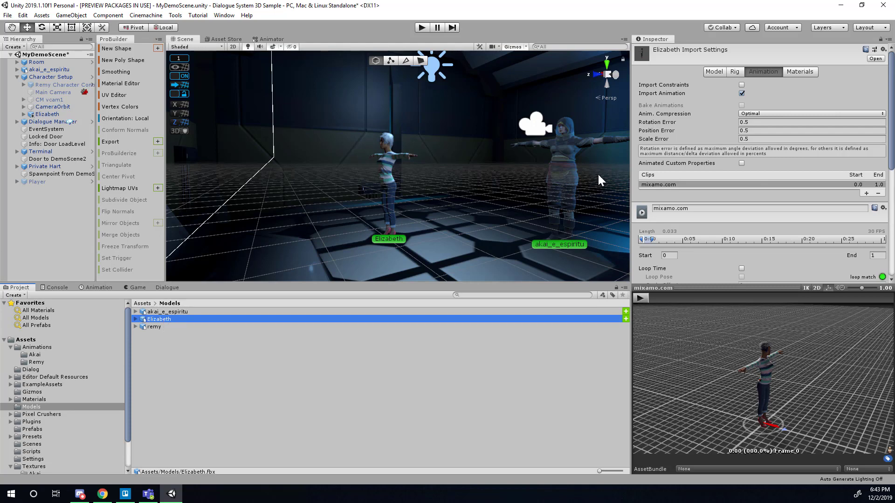
click(728, 72)
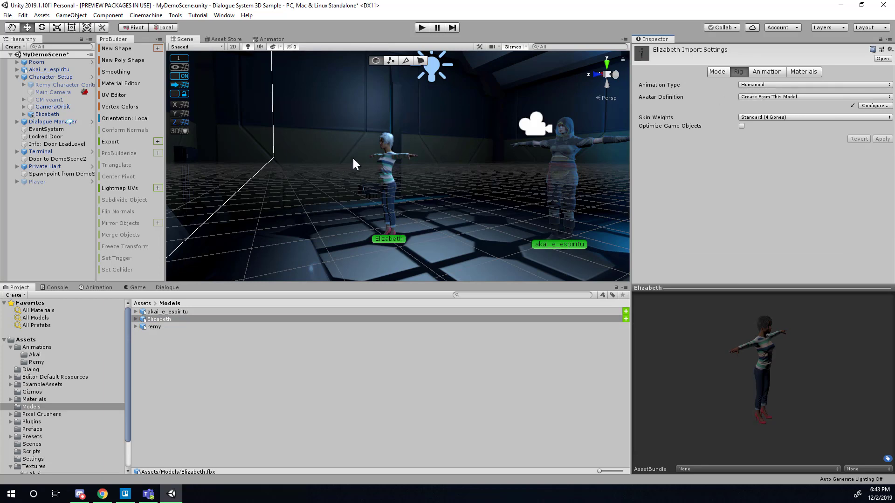
click(387, 170)
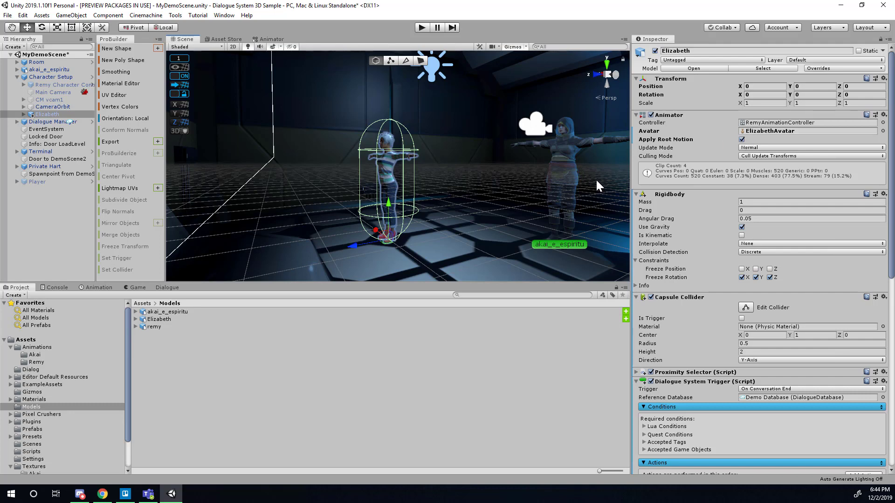
click(766, 131)
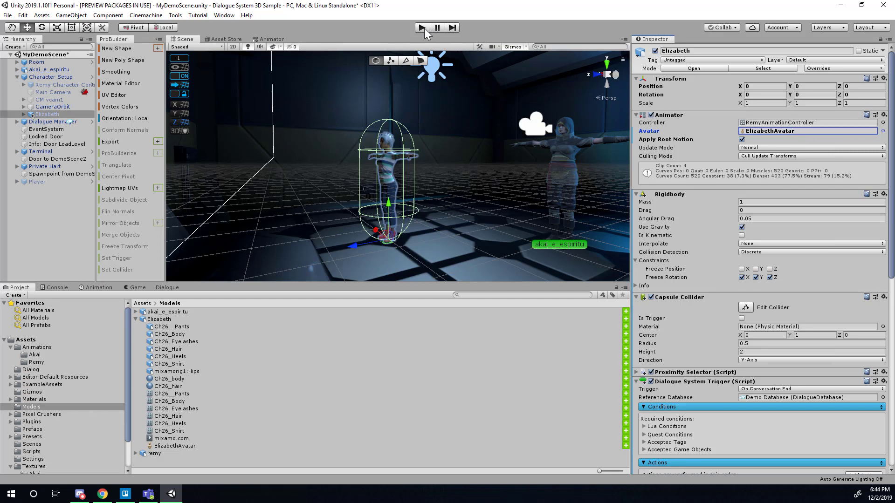
Step: Deactivate the Elizabeth object in the scene and activate the Remy Character Controller object
click(45, 107)
click(44, 113)
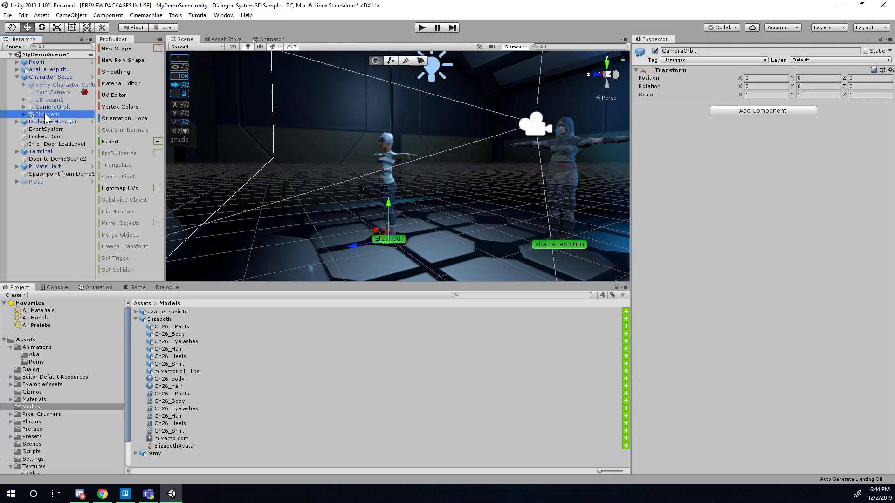
click(655, 50)
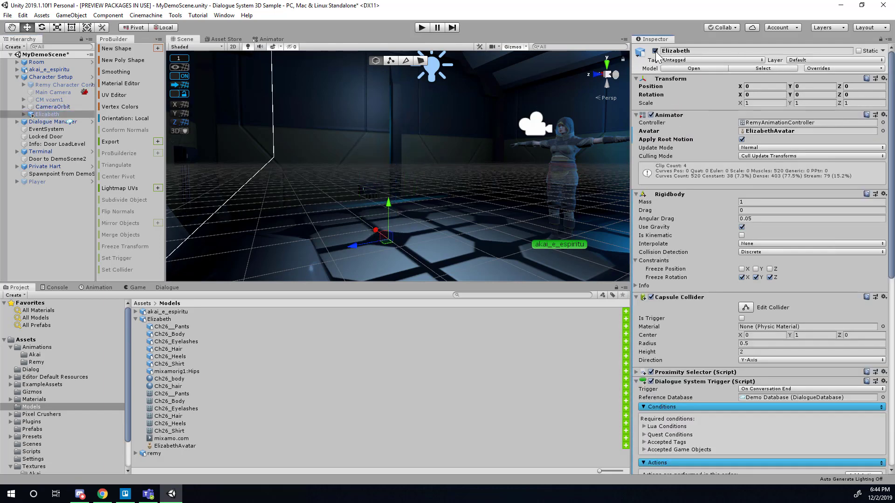
click(40, 85)
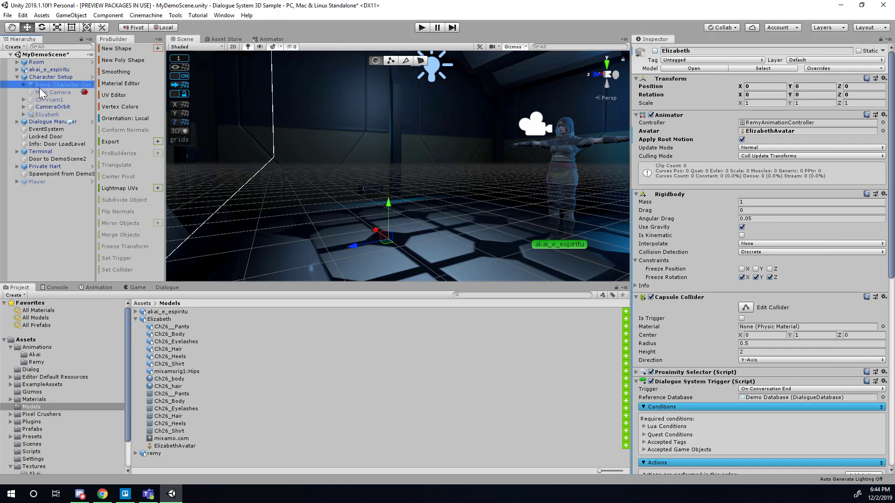
click(654, 51)
Step: Playtest the scene with the Remy character, moving him around the room for comparison, and stop the game
click(421, 27)
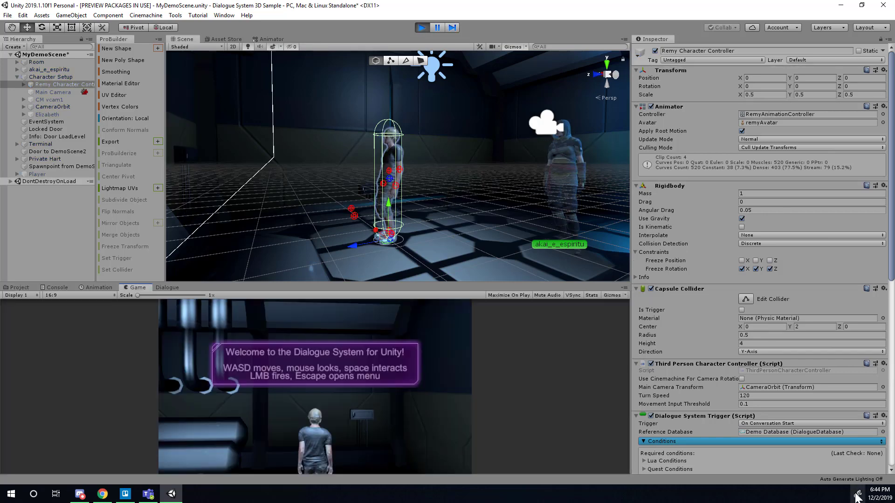
key(s)
key(w)
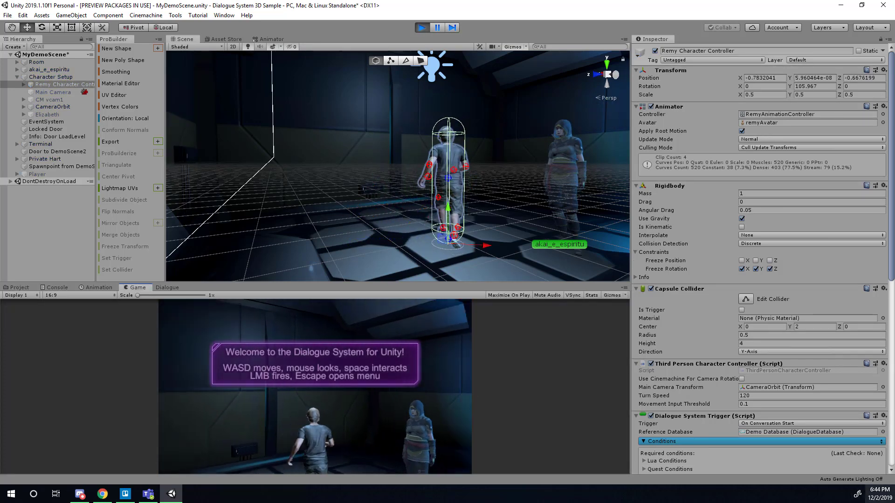
key(w)
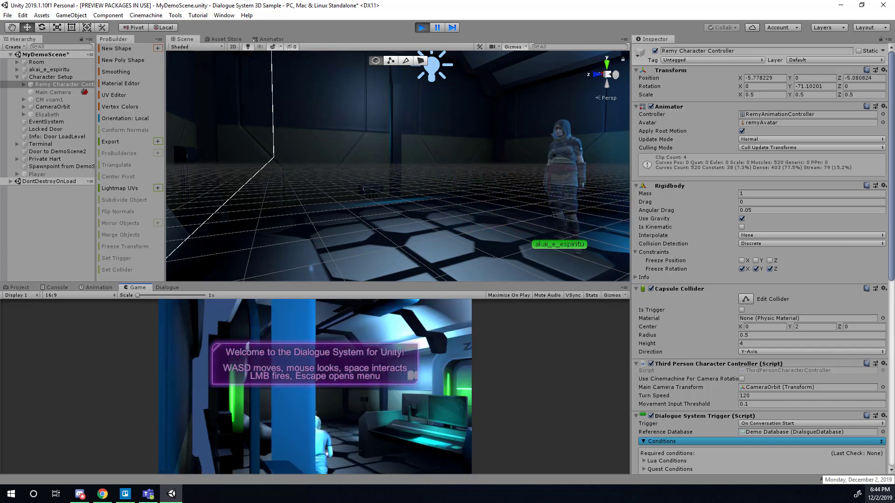
key(w)
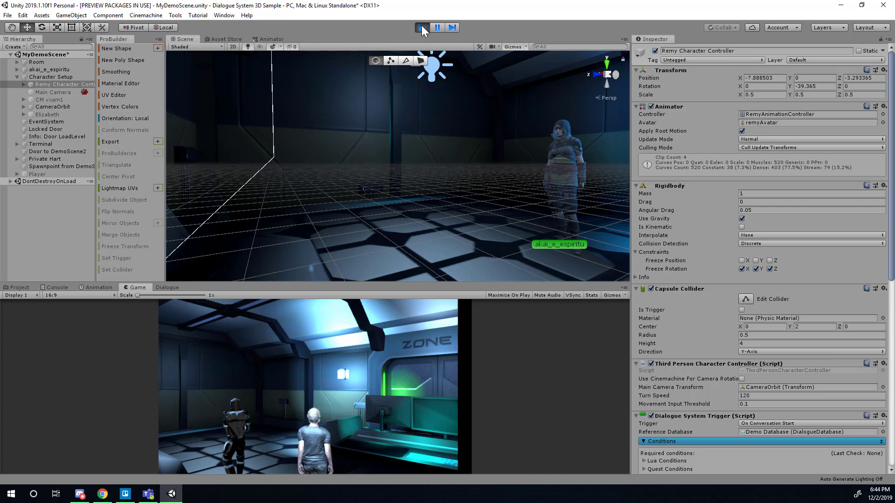
click(421, 27)
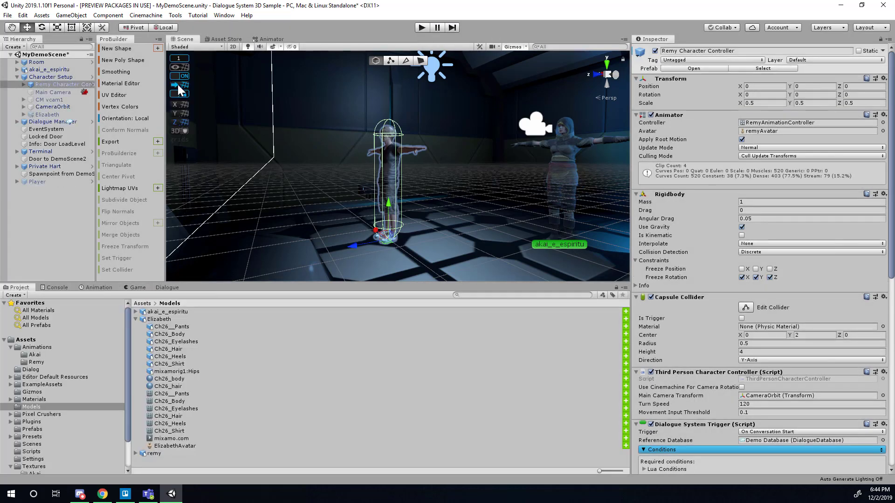
Step: Deactivate the Remy Character Controller object and reactivate Elizabeth in the scene
drag(43, 115, 55, 85)
click(54, 85)
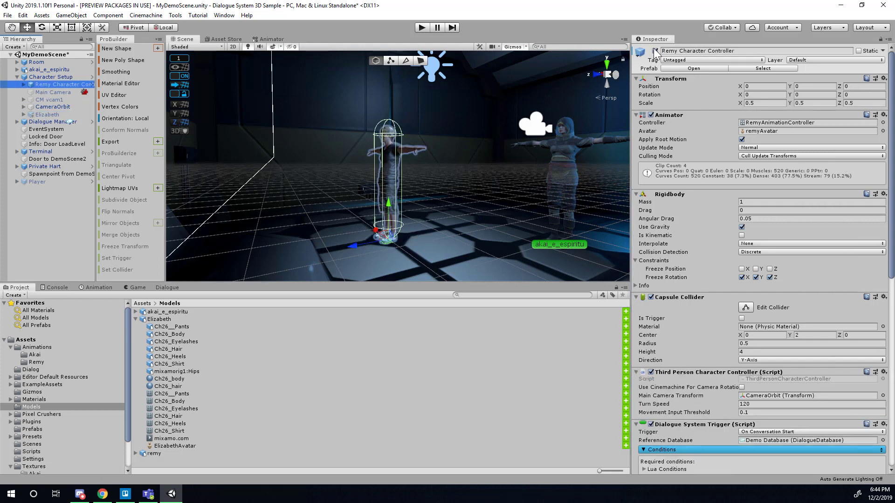
click(655, 51)
click(46, 115)
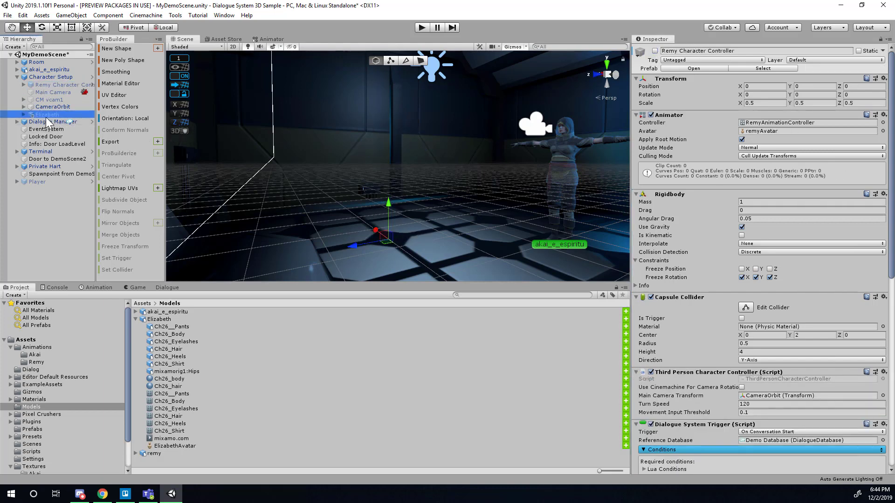
click(655, 51)
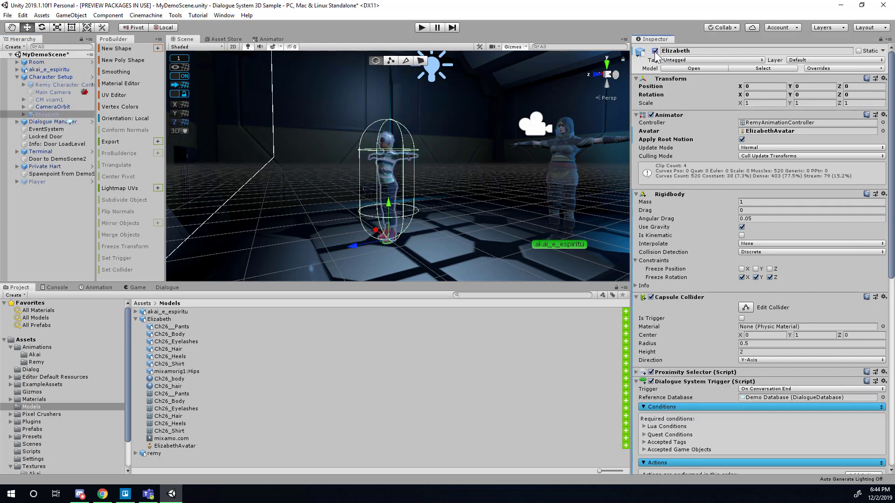
Step: Playtest as Elizabeth: walk up to Akai, start the conversation, answer "You are smart.", and walk away once the dialogue closes
click(422, 27)
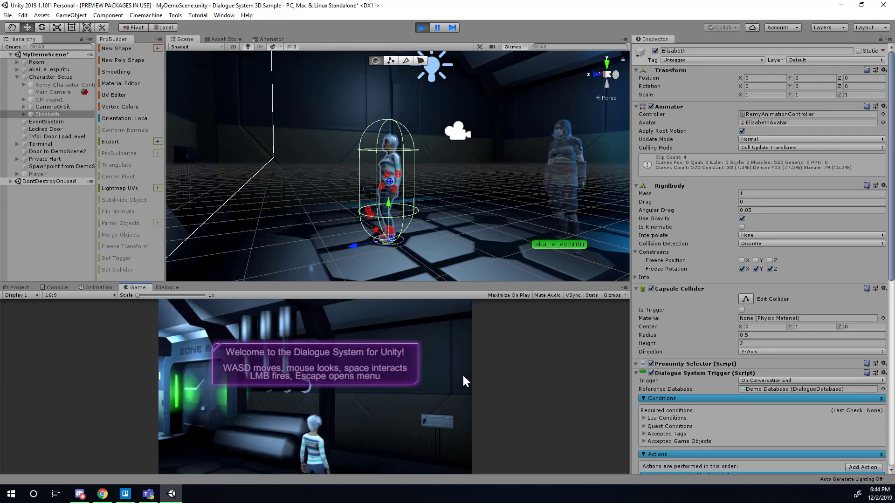
key(w)
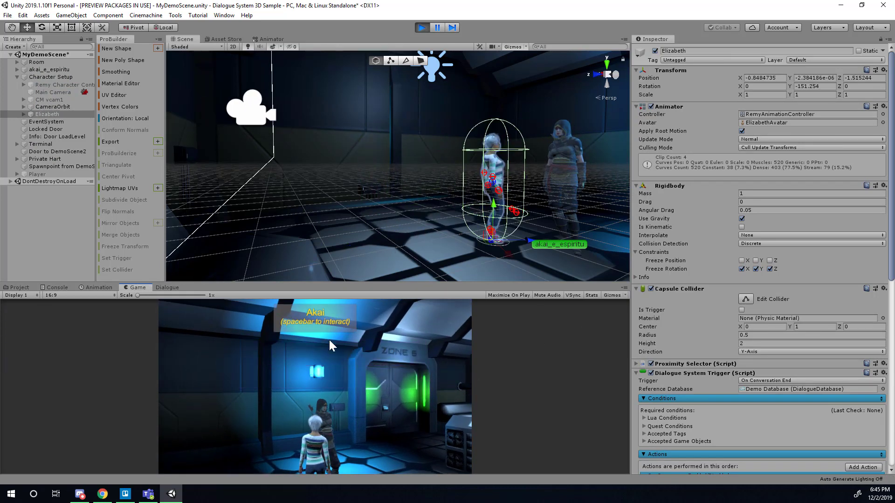
key(space)
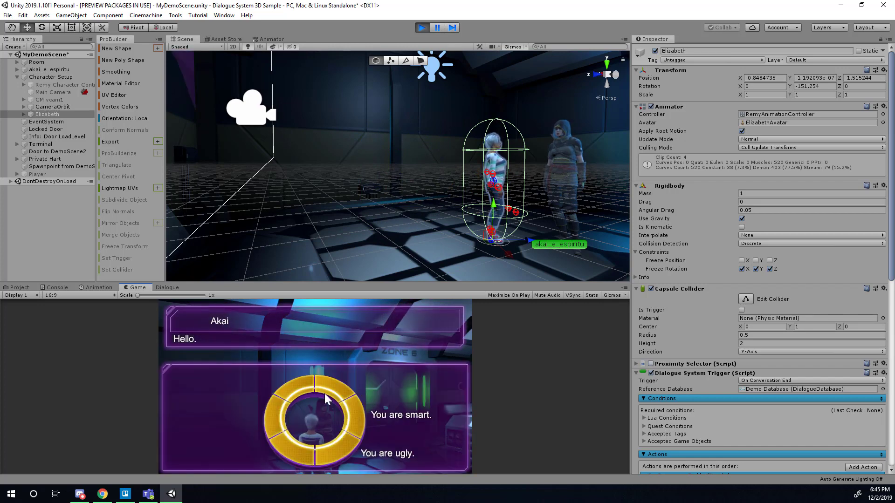
click(346, 411)
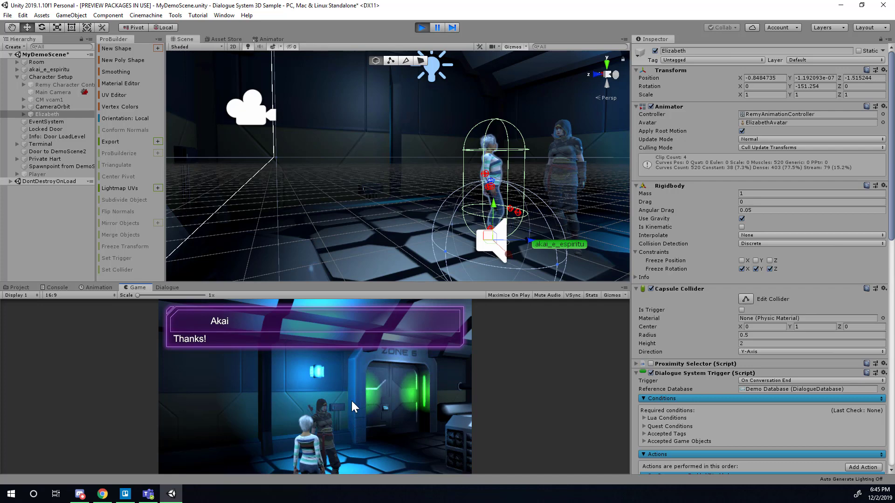
click(309, 323)
key(w)
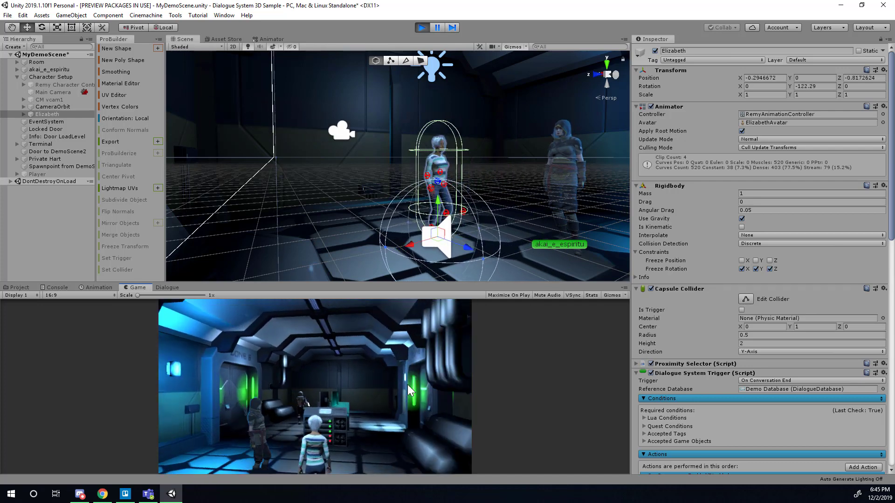
Step: Walk Elizabeth over to Private Hart, start the conversation, answer "Okay, what's the problem?", and stop the game
key(w)
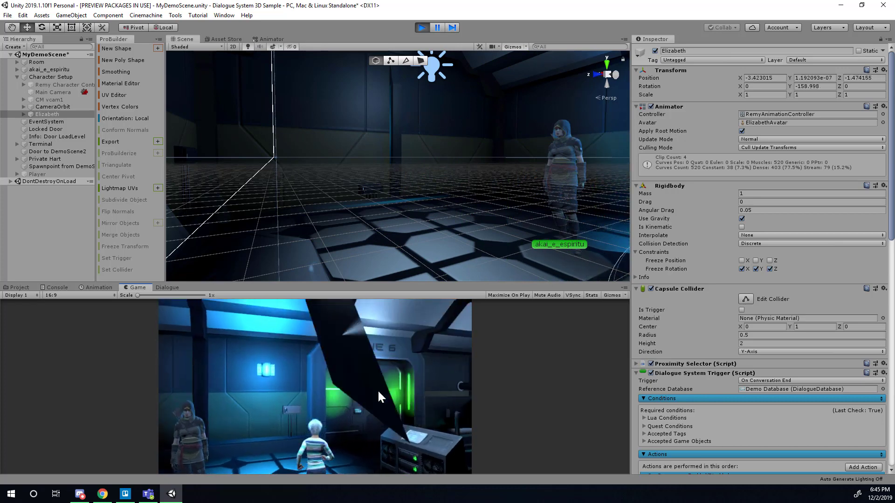
key(w)
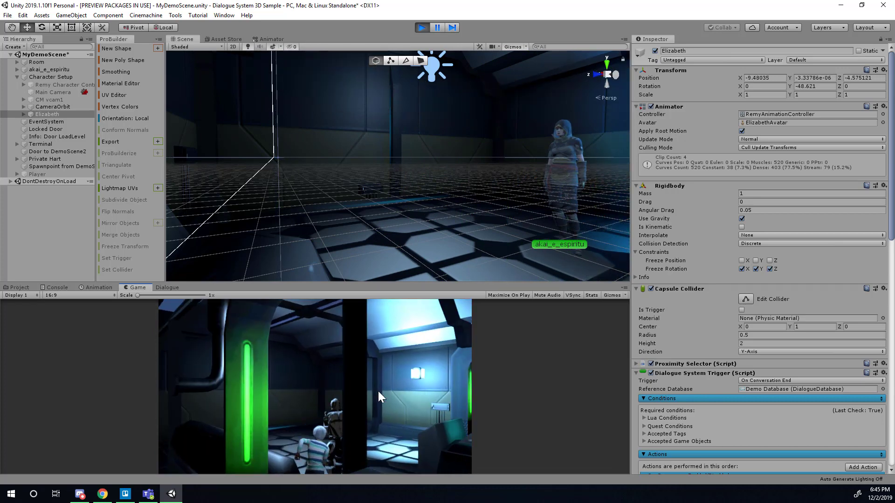
key(a)
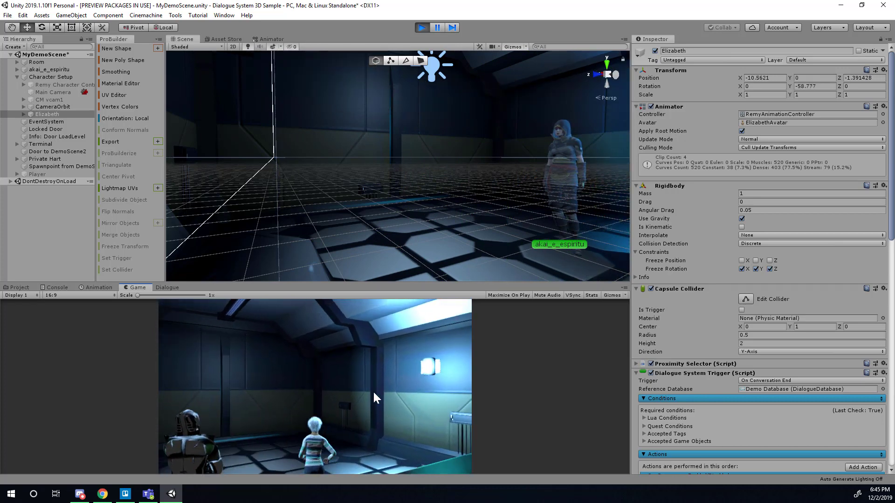
key(a)
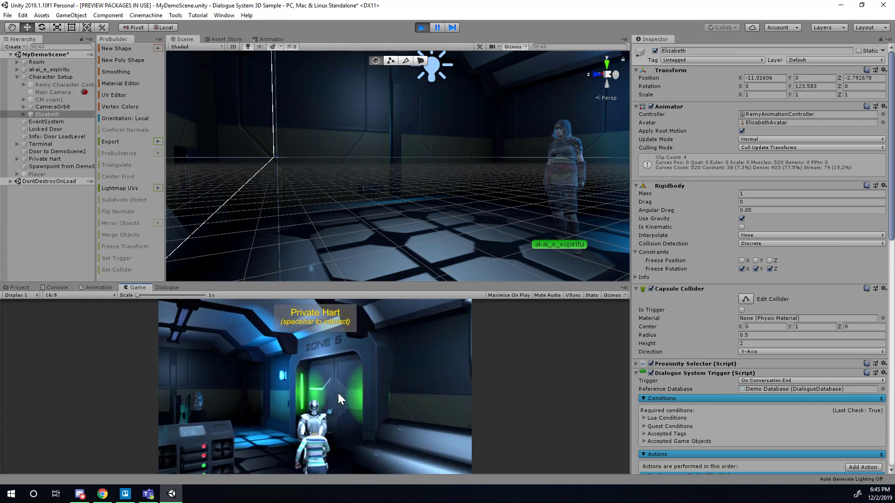
key(space)
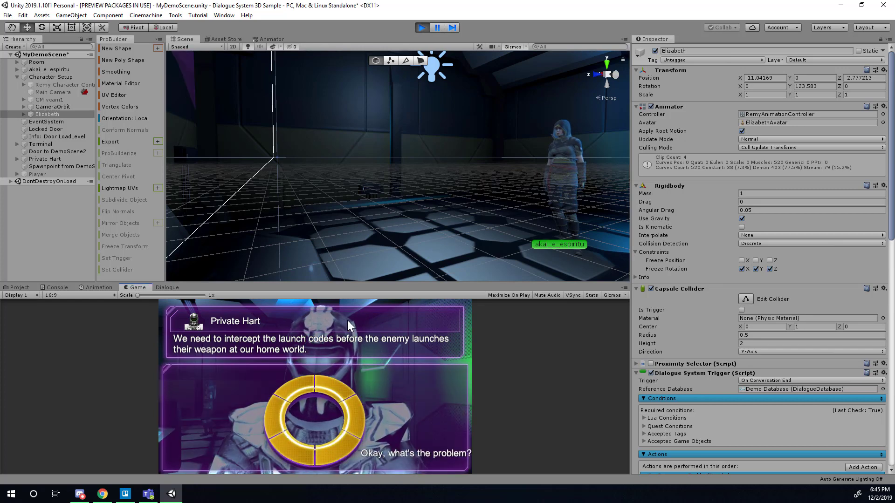
click(333, 441)
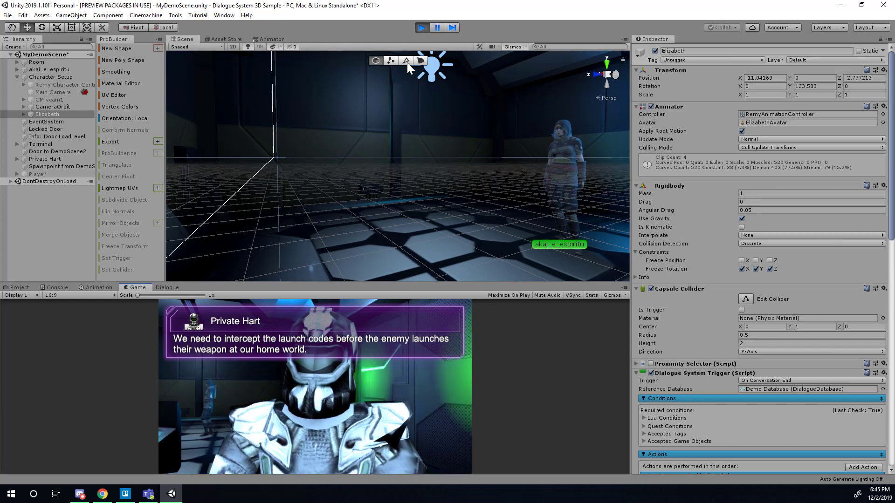
click(422, 28)
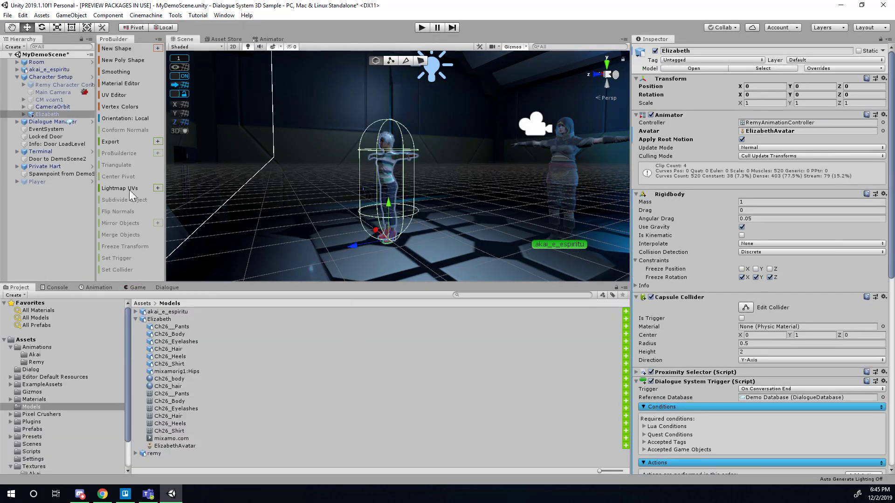
Step: Open the Private Hart conversation in the dialogue editor and examine the sequence of its "We need to intercept" node
click(56, 114)
click(55, 107)
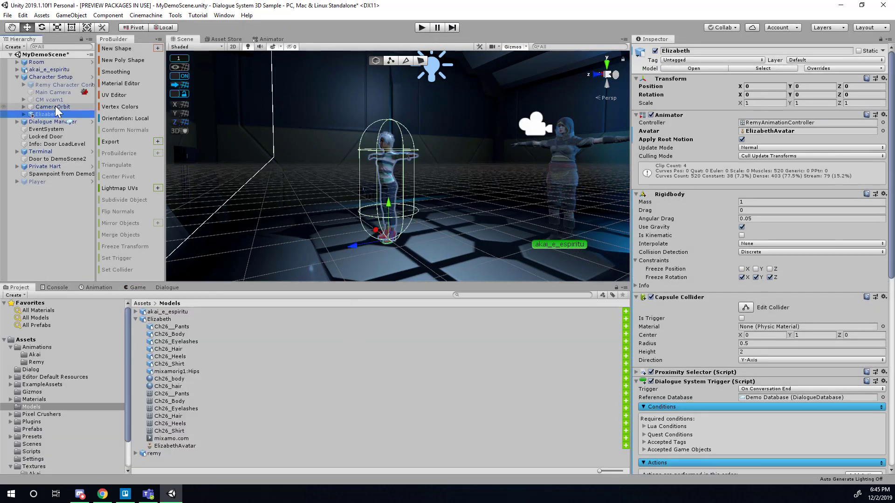
click(46, 113)
click(171, 286)
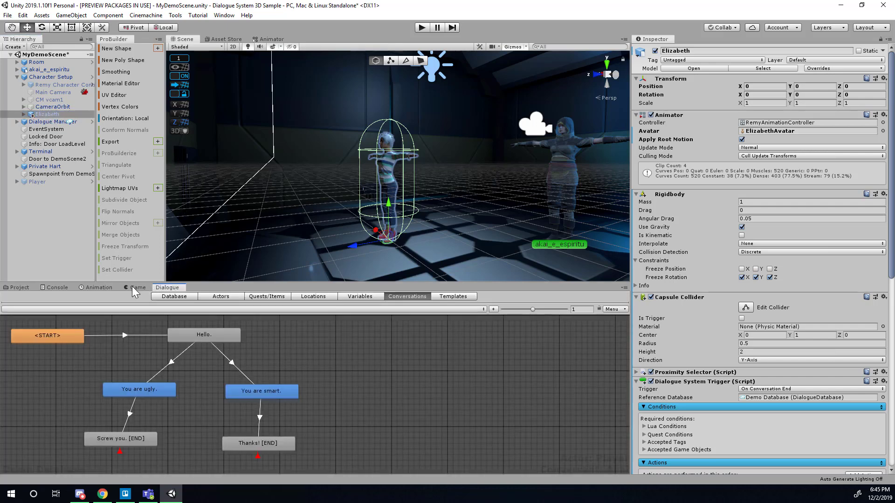
click(84, 311)
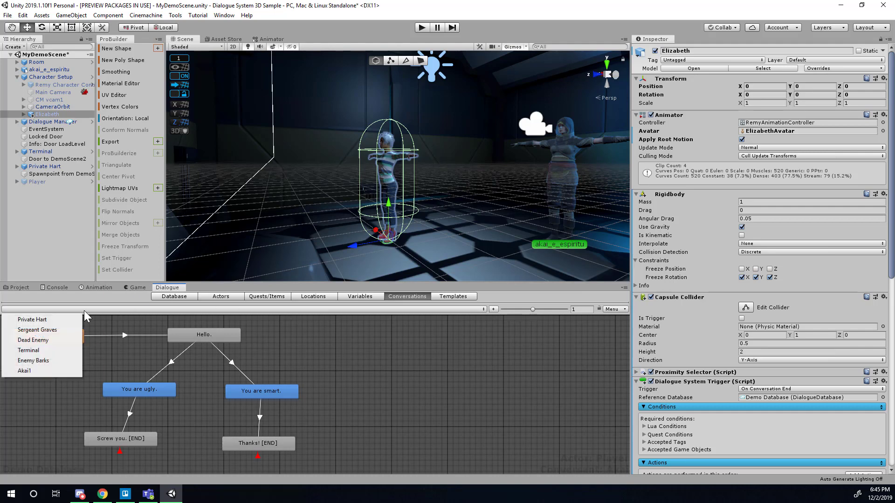
click(45, 320)
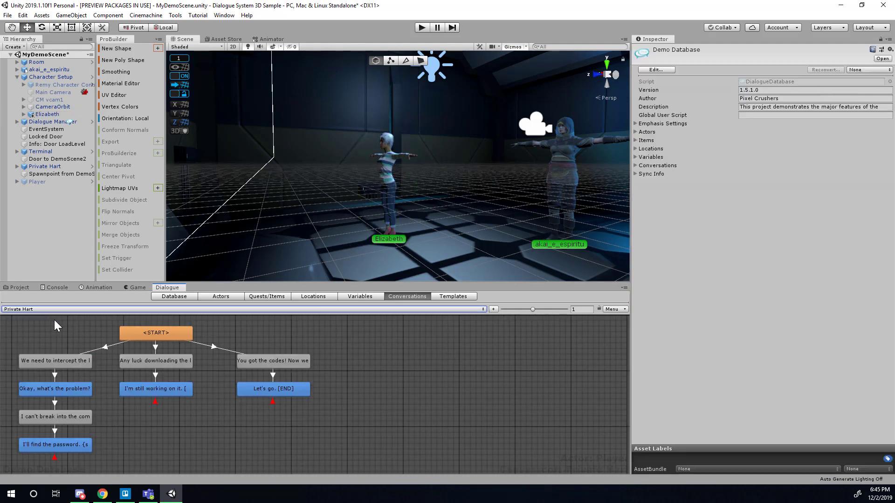
click(416, 390)
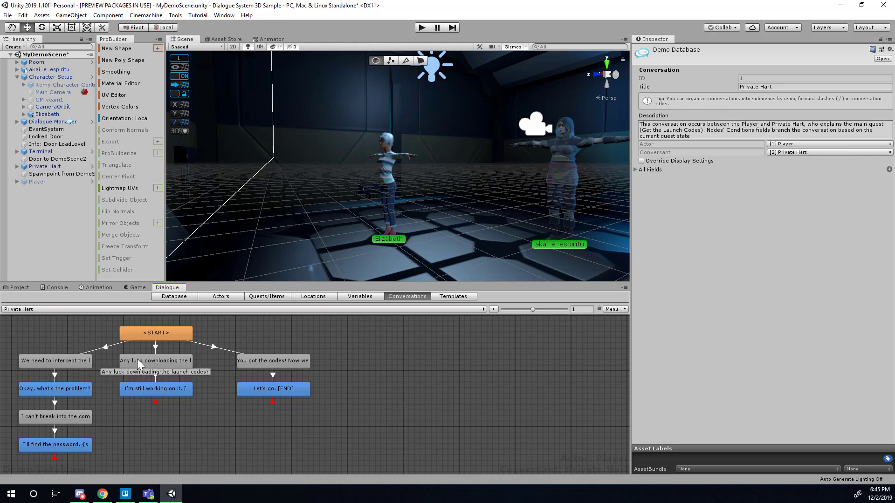
click(59, 358)
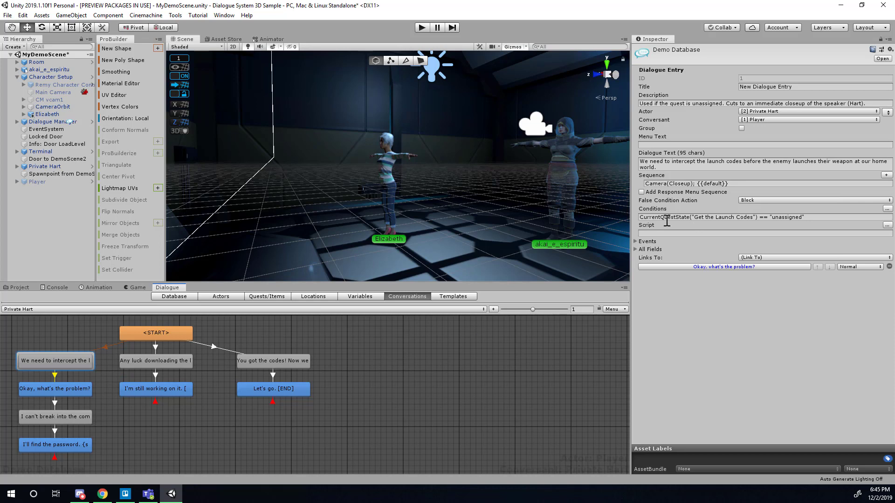
click(682, 185)
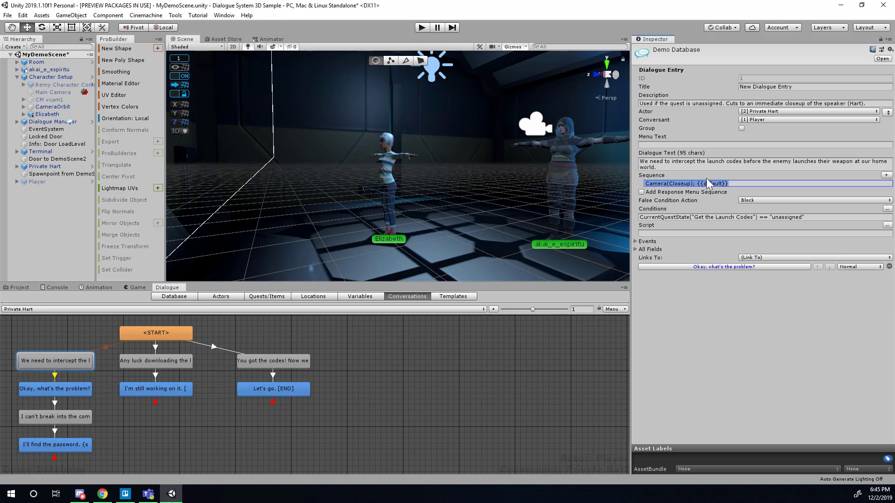
Step: Switch to the Akai1 conversation and inspect the properties of its "Hello." node for comparison
click(258, 311)
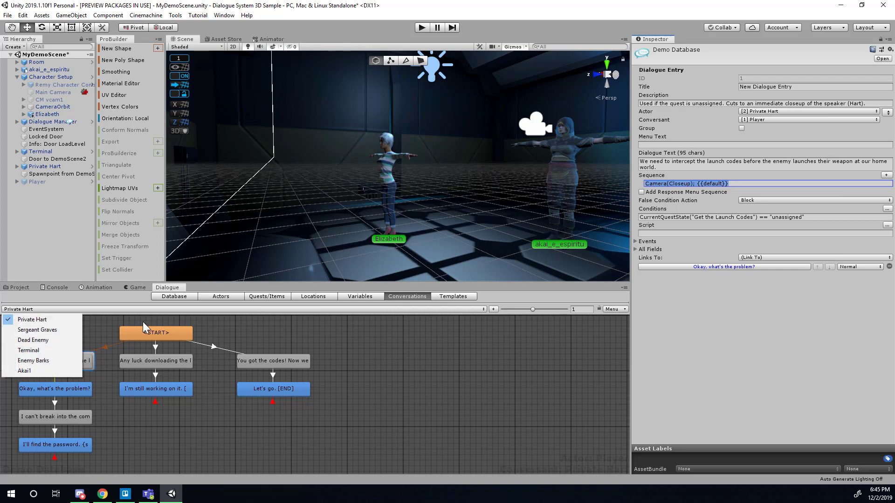
click(27, 371)
click(226, 337)
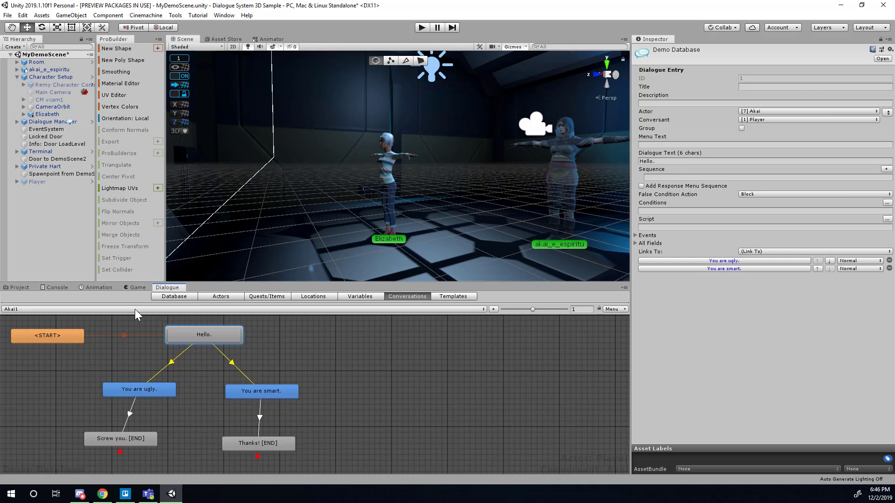
Step: Copy the sequence "Camera(Closeup); {{default}}" from the "We need to intercept" node of the Private Hart conversation
click(112, 309)
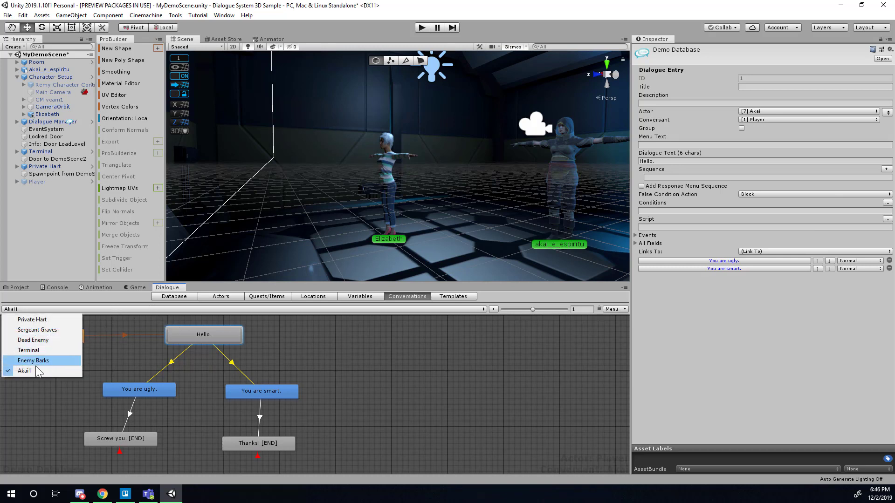
click(41, 320)
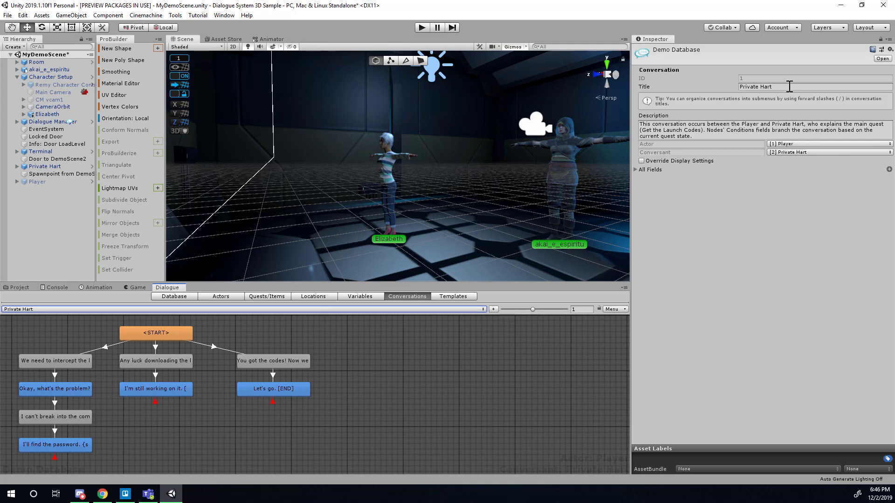
click(79, 358)
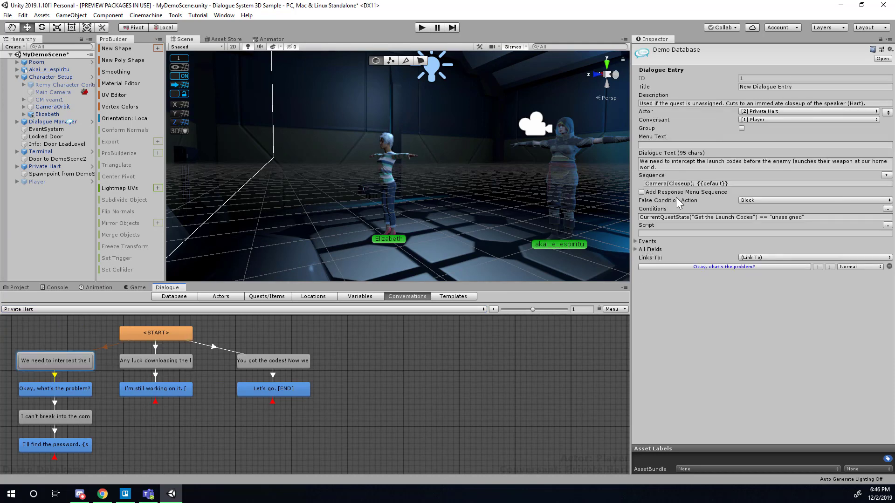
click(707, 183)
right_click(720, 182)
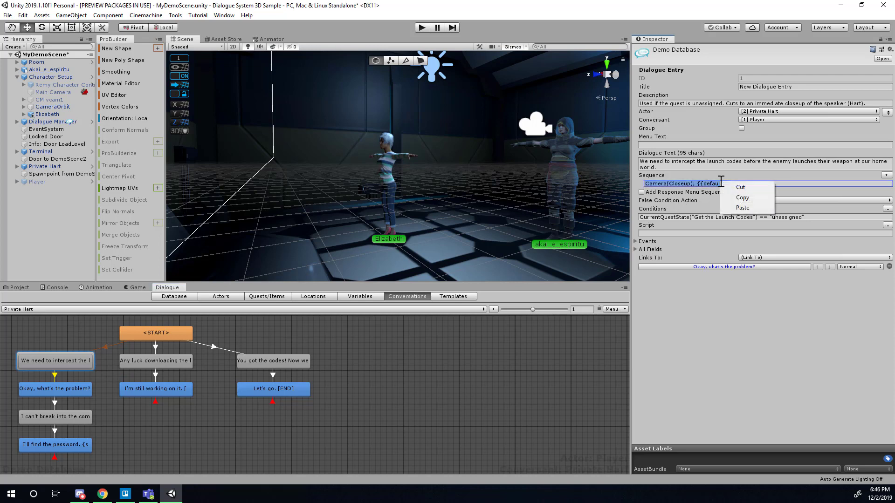
click(732, 199)
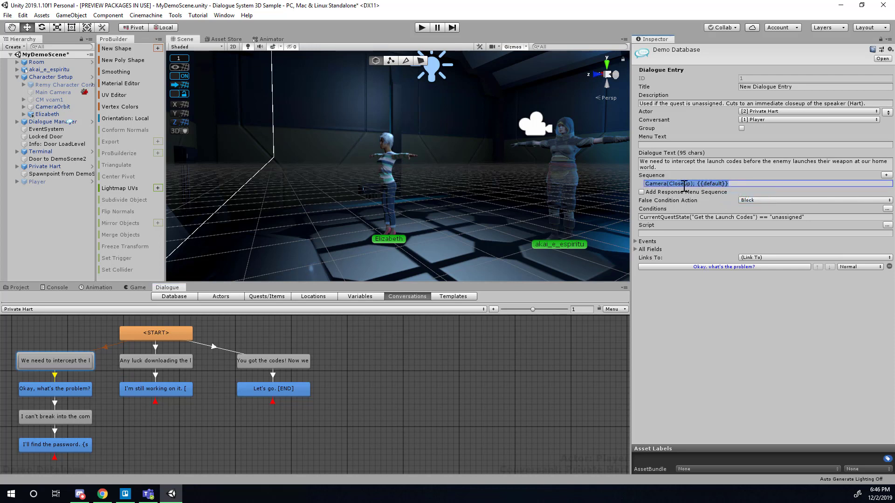
Step: Set the sequence of the Akai1 conversation's "Hello." node to the copied "Camera(Closeup); {{default}}"
click(42, 309)
click(44, 370)
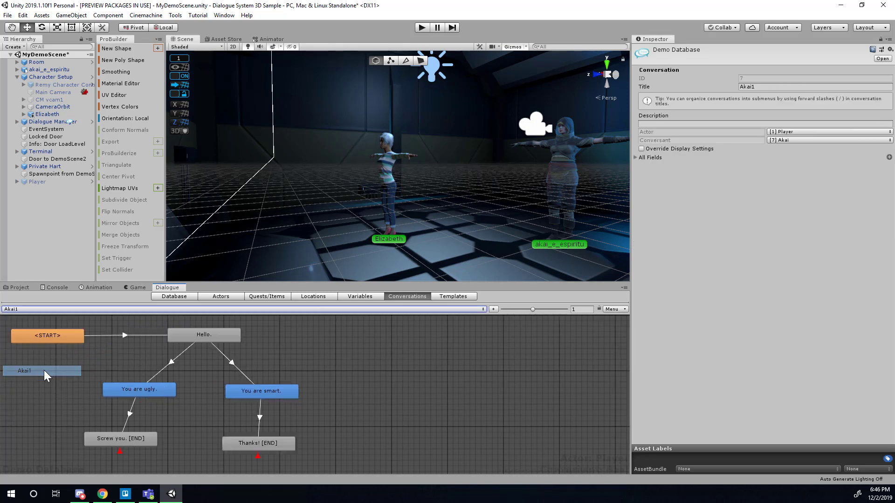
click(210, 331)
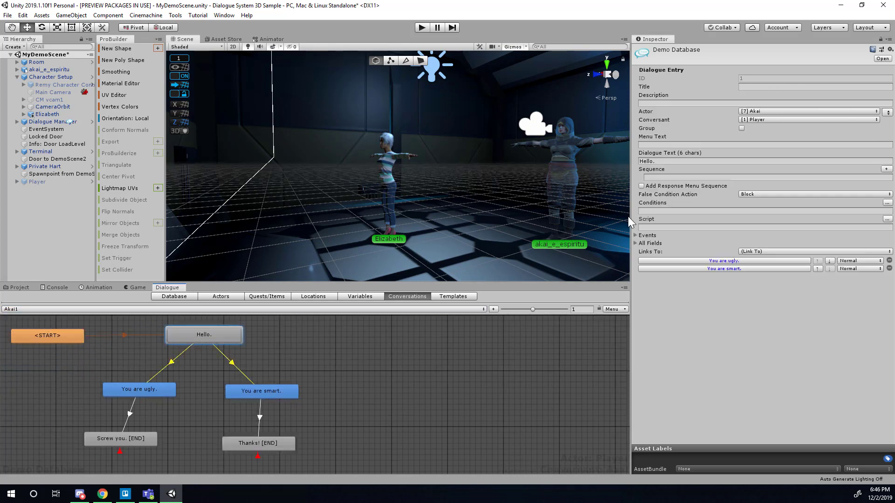
click(683, 176)
key(ctrl+v)
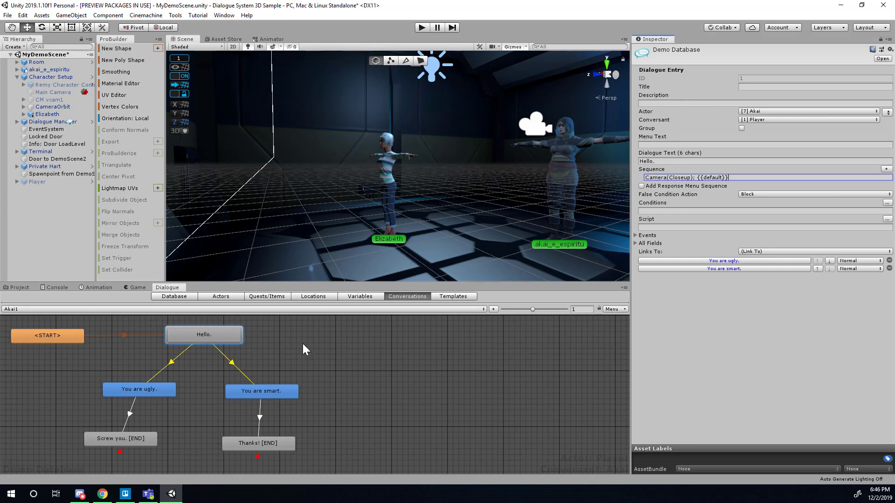
click(219, 338)
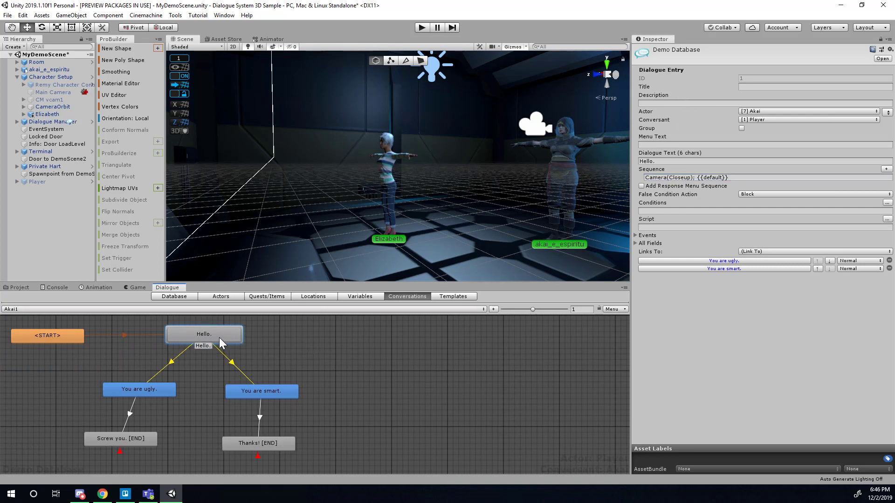
Step: Playtest the closeup sequence as Elizabeth: talk to Akai, answer "You are smart.", and walk around the room once the dialogue closes
click(424, 29)
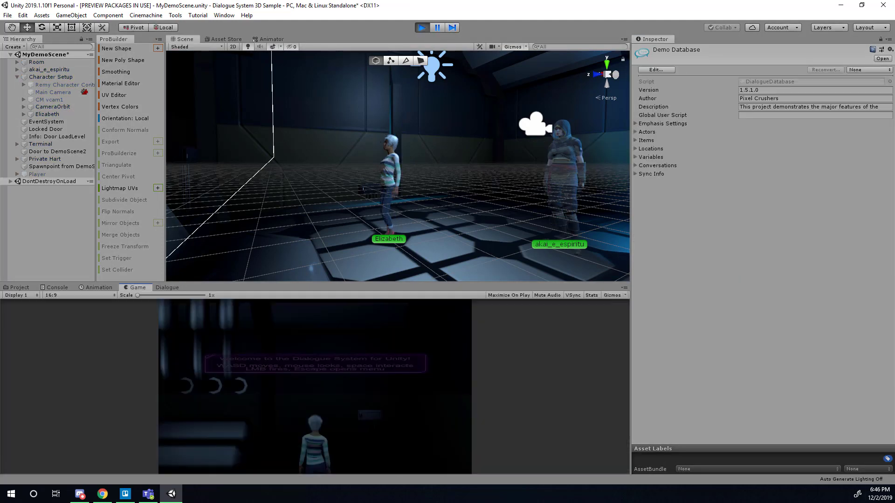
key(w)
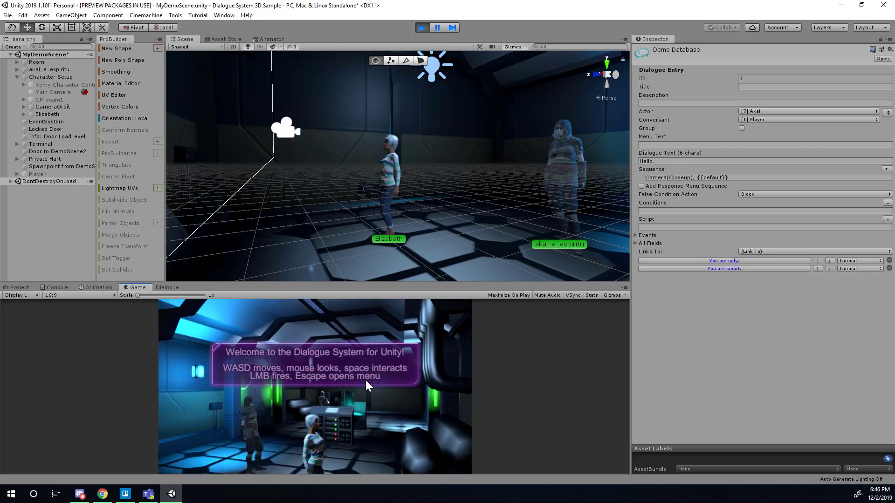
key(space)
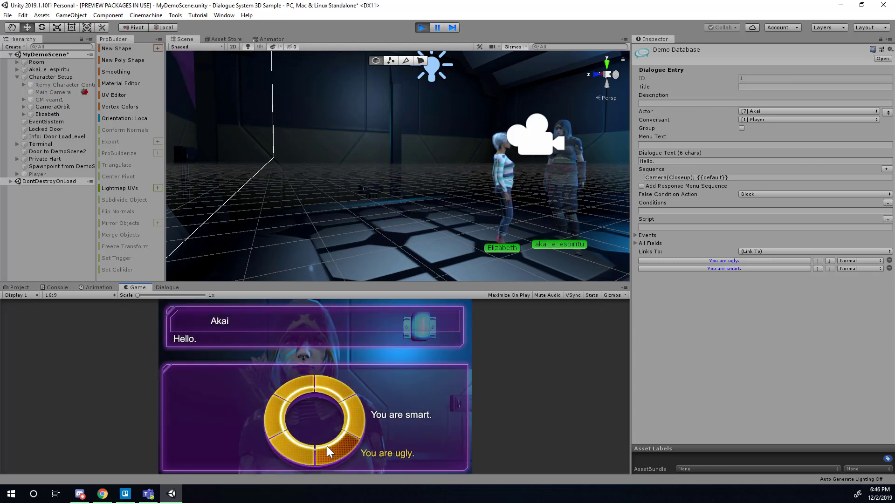
click(359, 409)
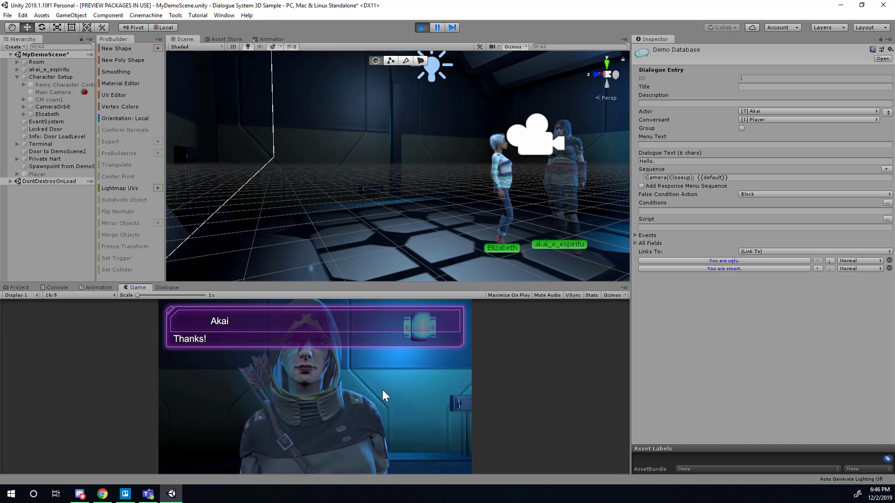
key(s)
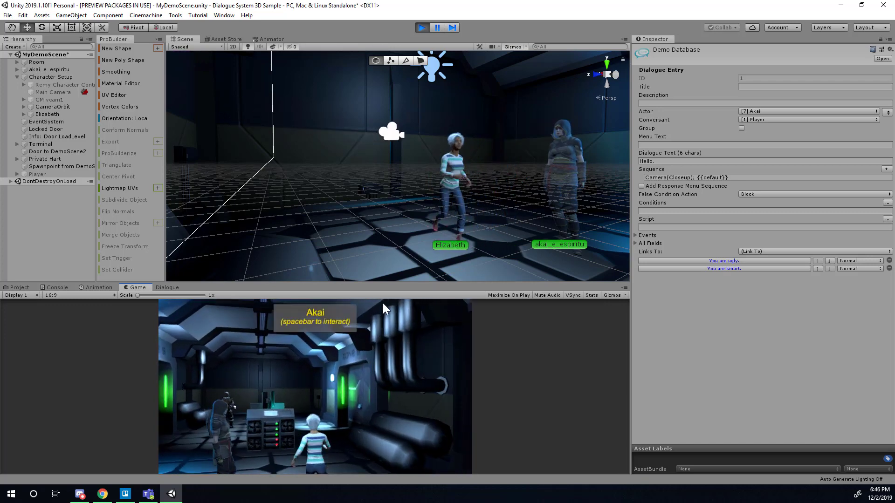
key(w)
key(w)
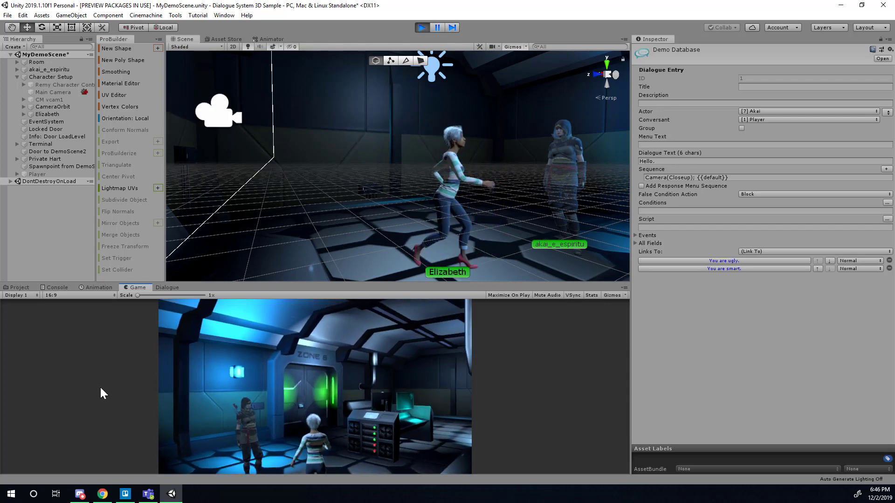
key(w)
key(super)
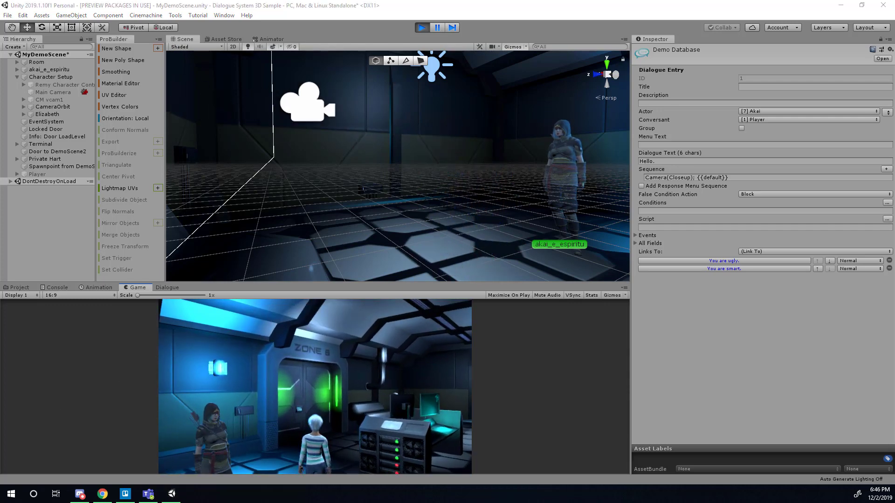